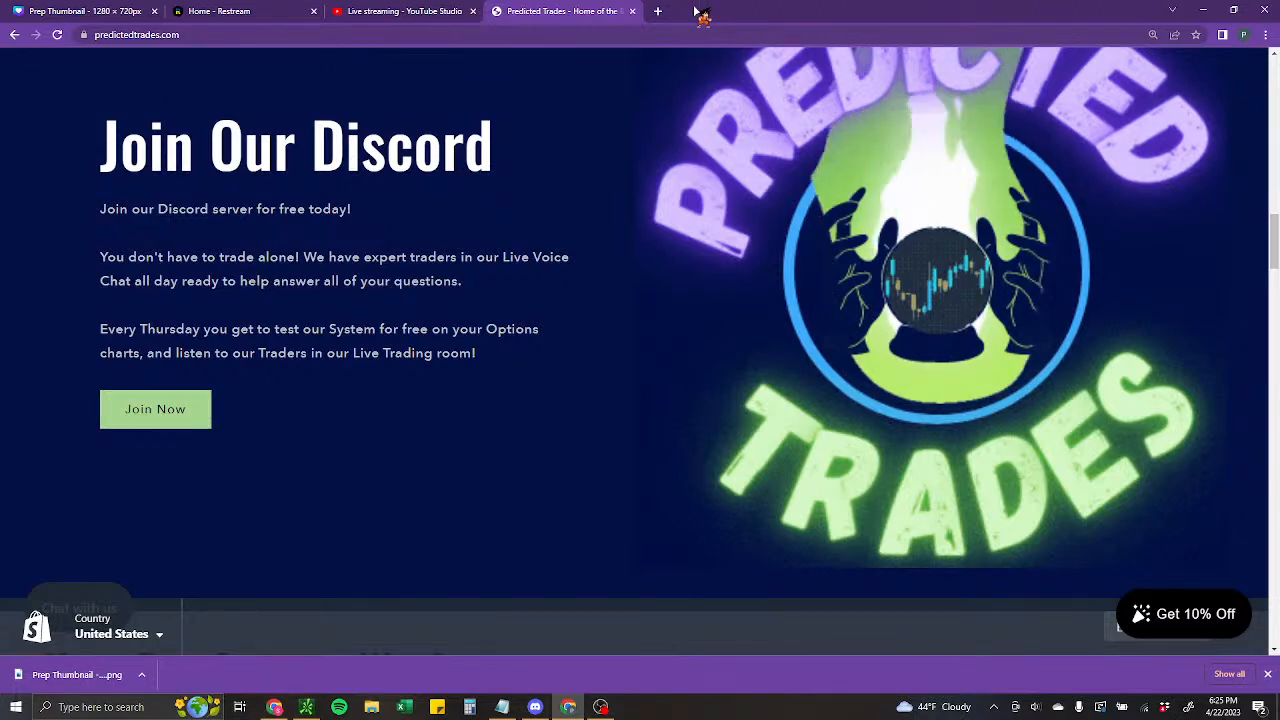
{"action": "left_click", "coordinate": [600, 707]}
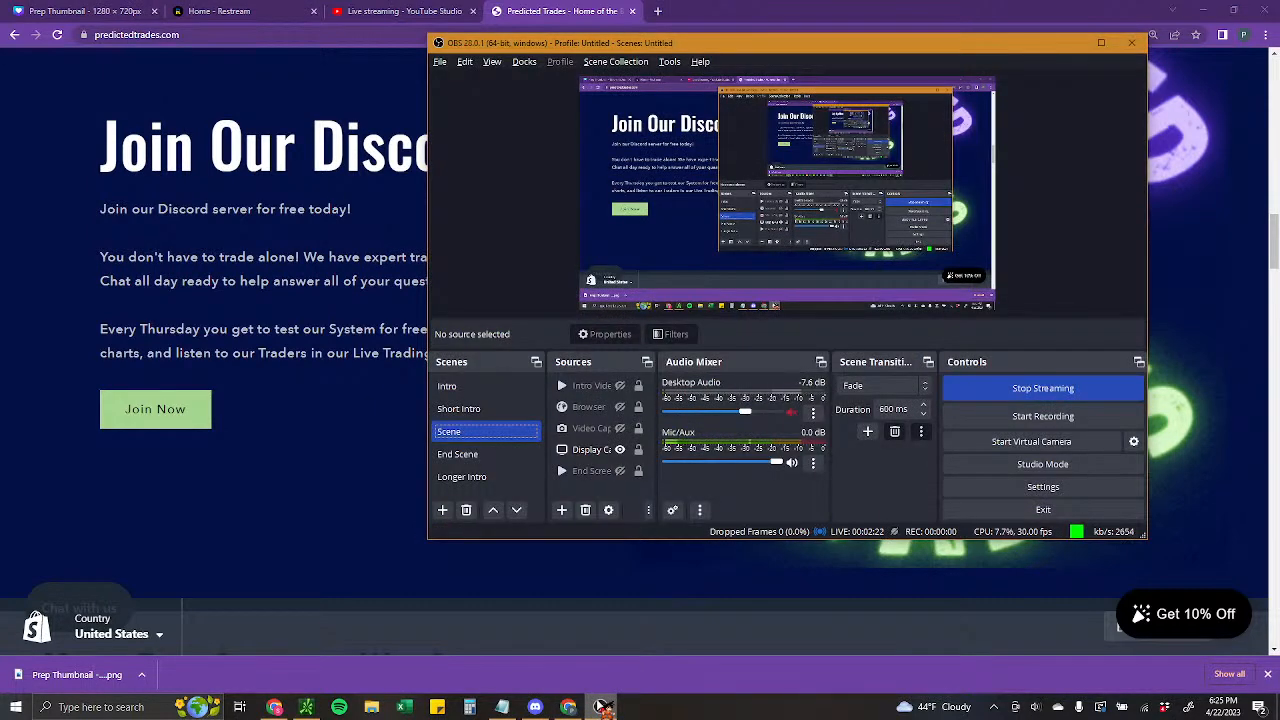
{"action": "left_click", "coordinate": [600, 707]}
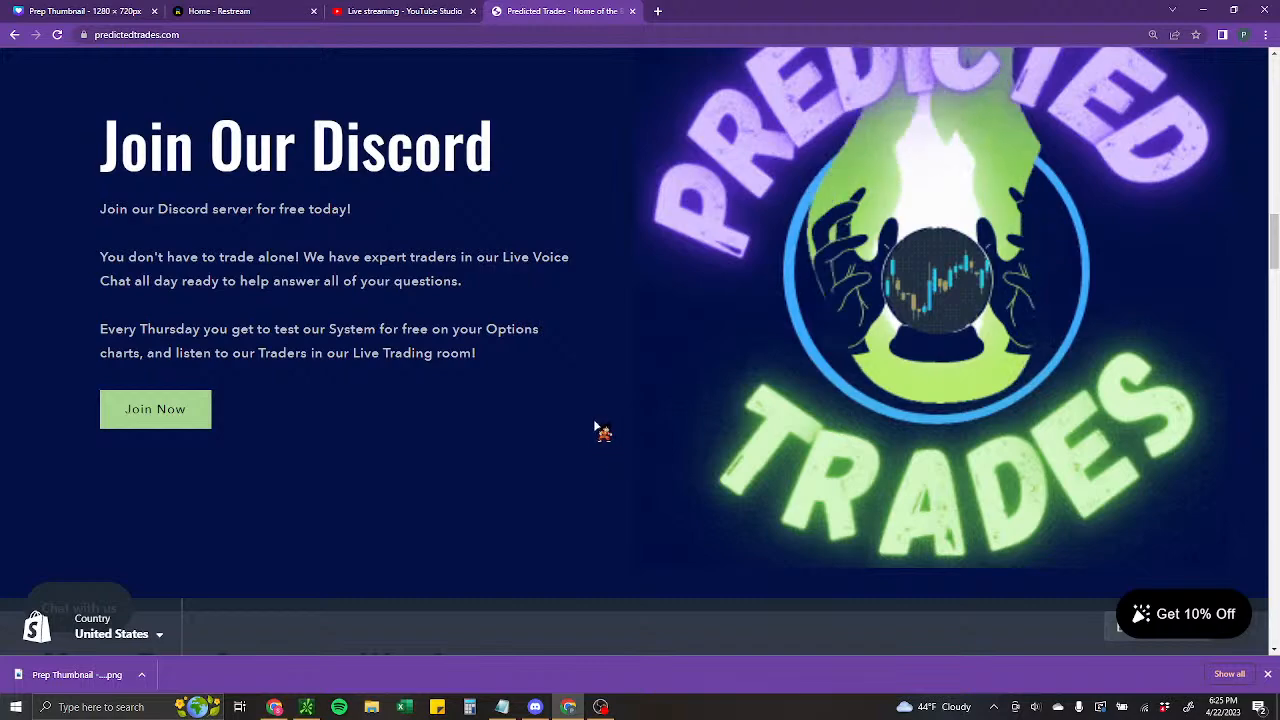
{"action": "scroll", "coordinate": [598, 431], "scroll_direction": "down", "scroll_amount": 5}
{"action": "scroll", "coordinate": [600, 415], "scroll_direction": "up", "scroll_amount": 5}
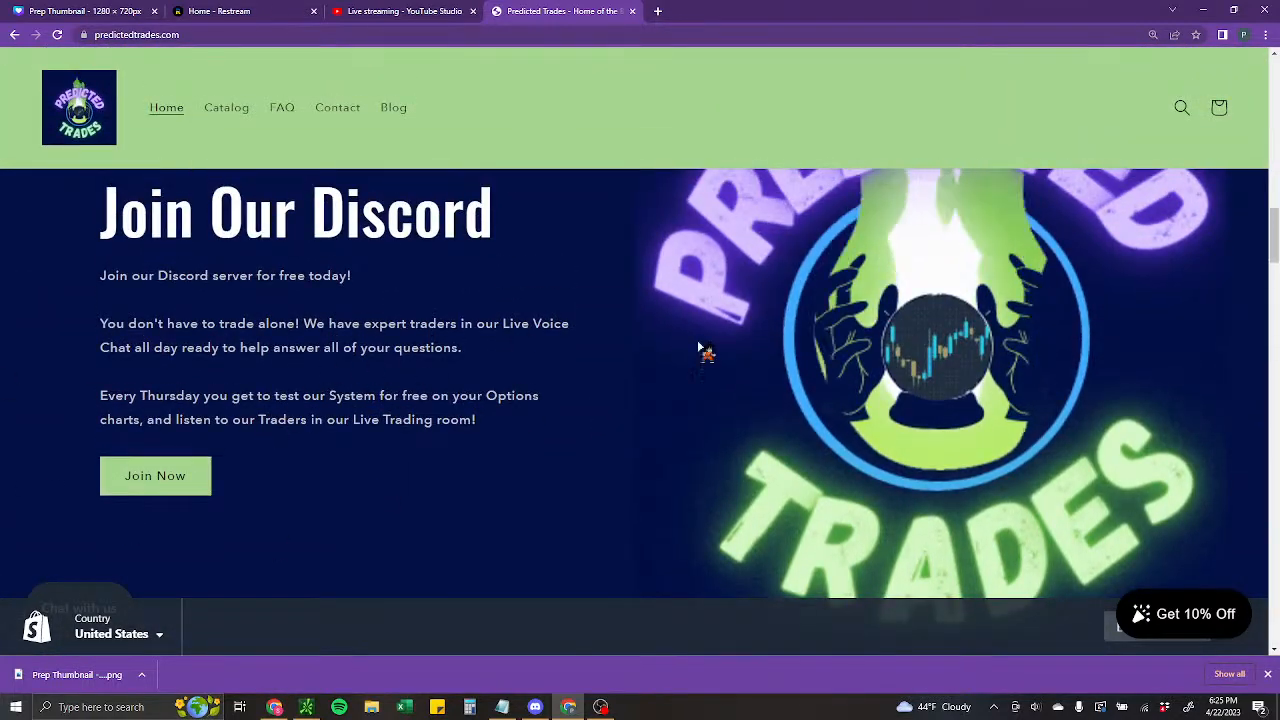
Switch to Discord and open the subscribe-upgrade channel in the Welcome category, collapsing the Live Trading and Main categories.
{"action": "left_click", "coordinate": [535, 707]}
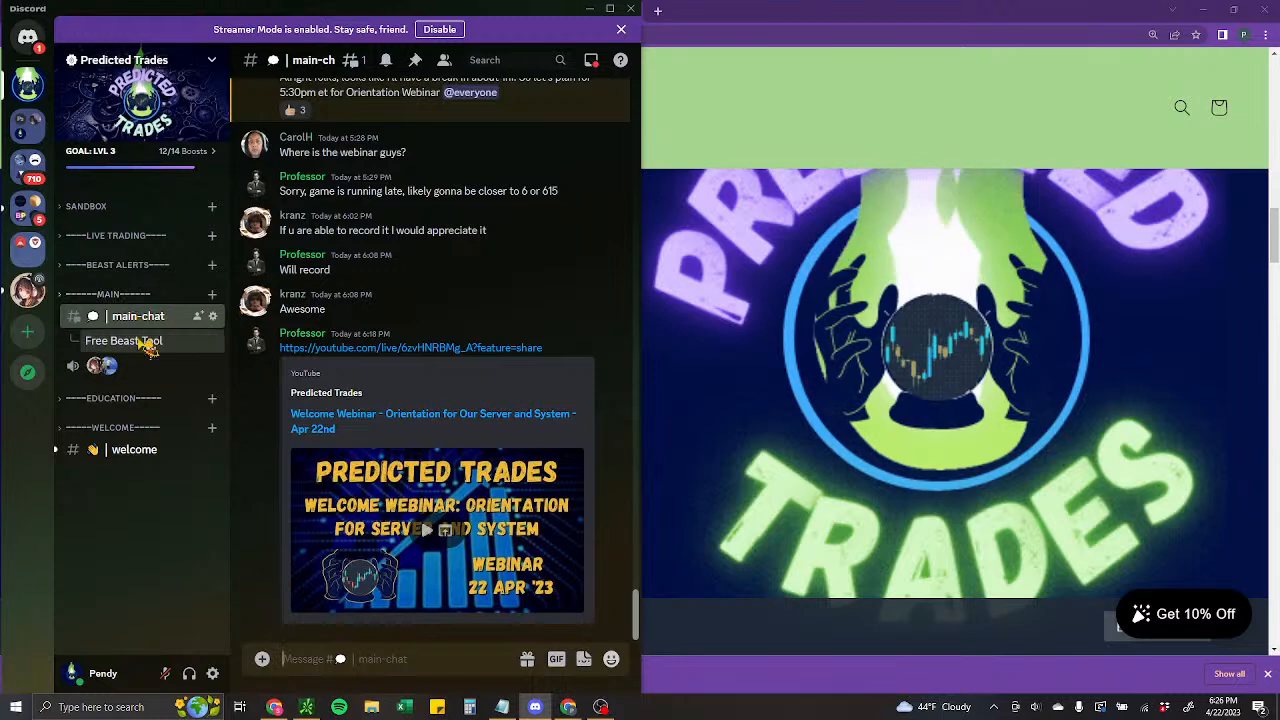
{"action": "left_click", "coordinate": [150, 433]}
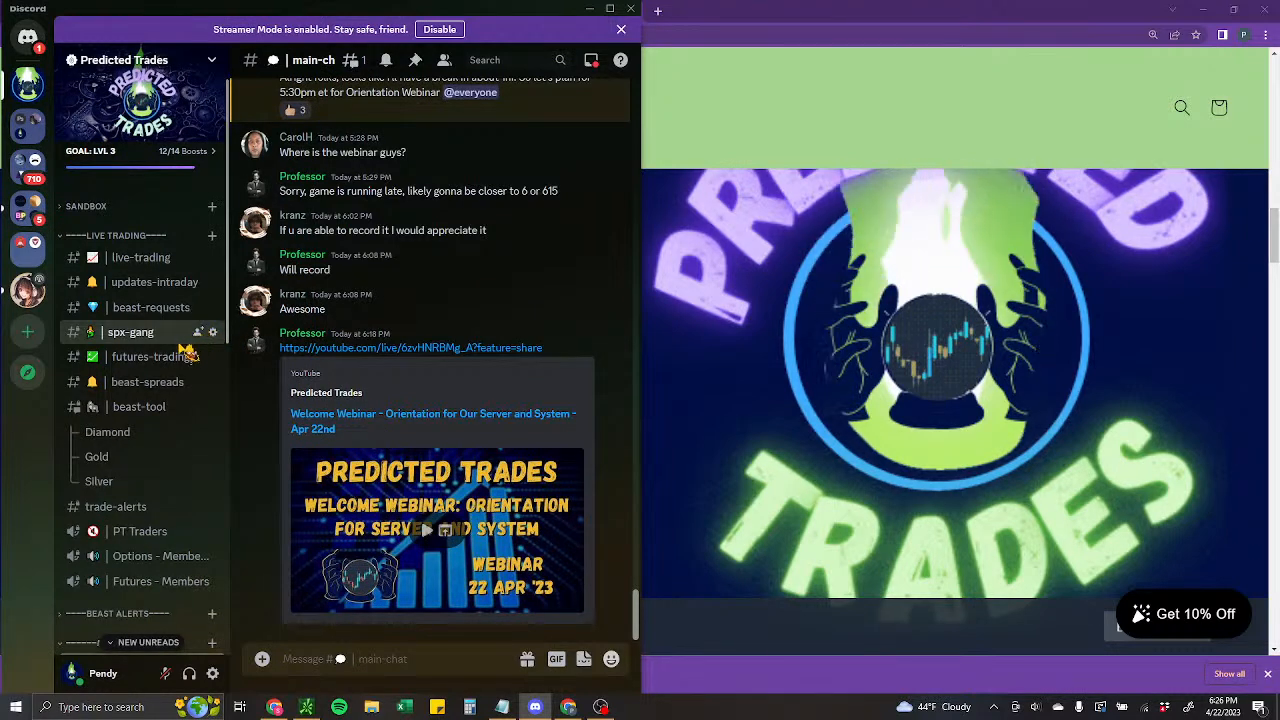
{"action": "left_click", "coordinate": [140, 236]}
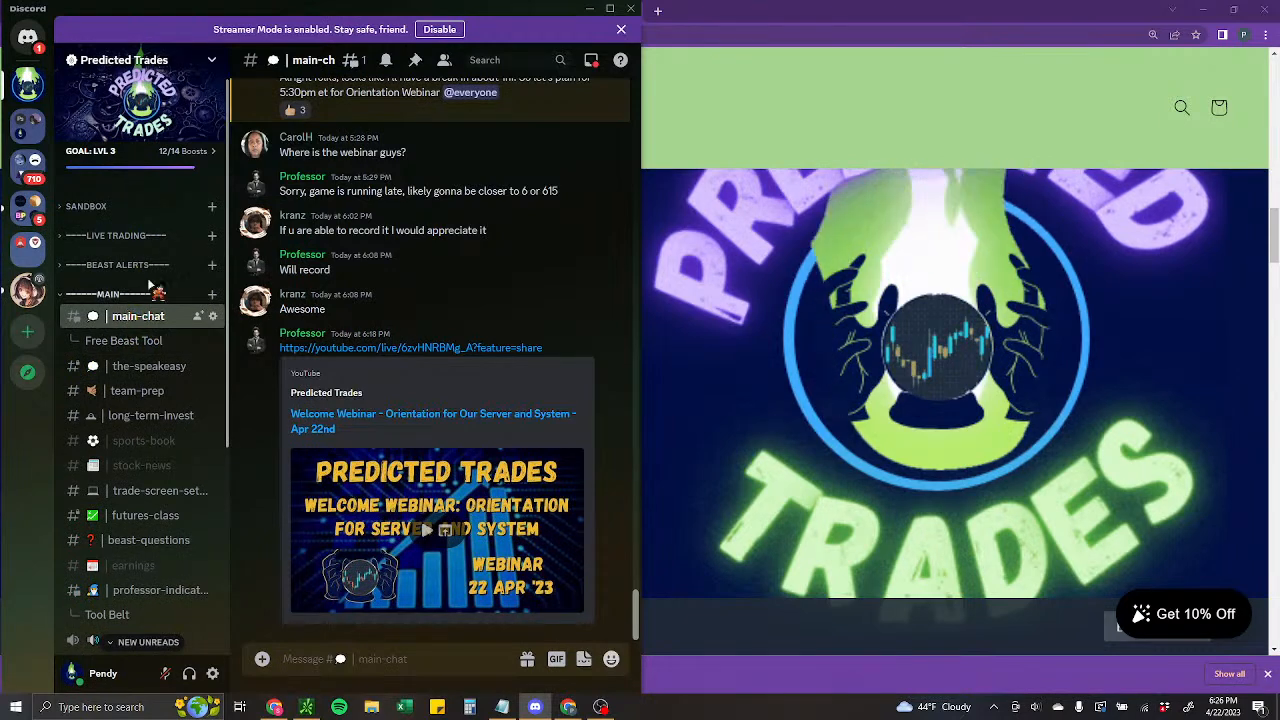
{"action": "left_click", "coordinate": [118, 295]}
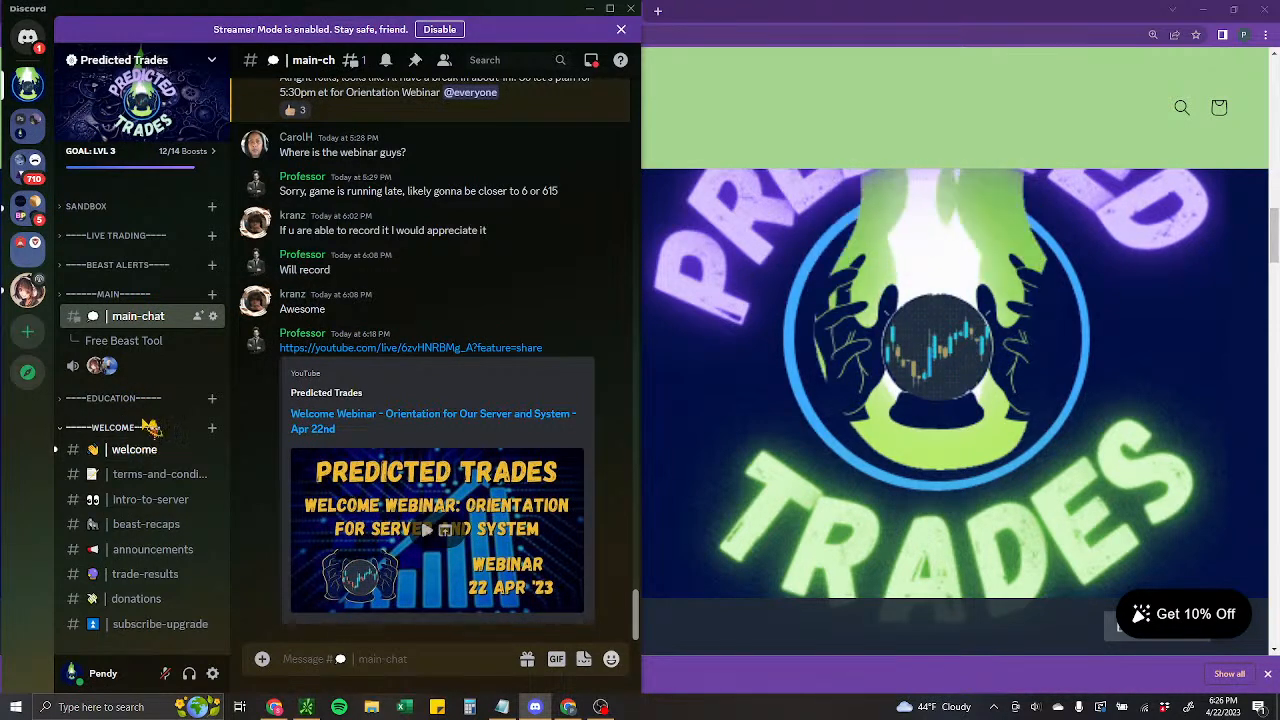
{"action": "left_click", "coordinate": [150, 624]}
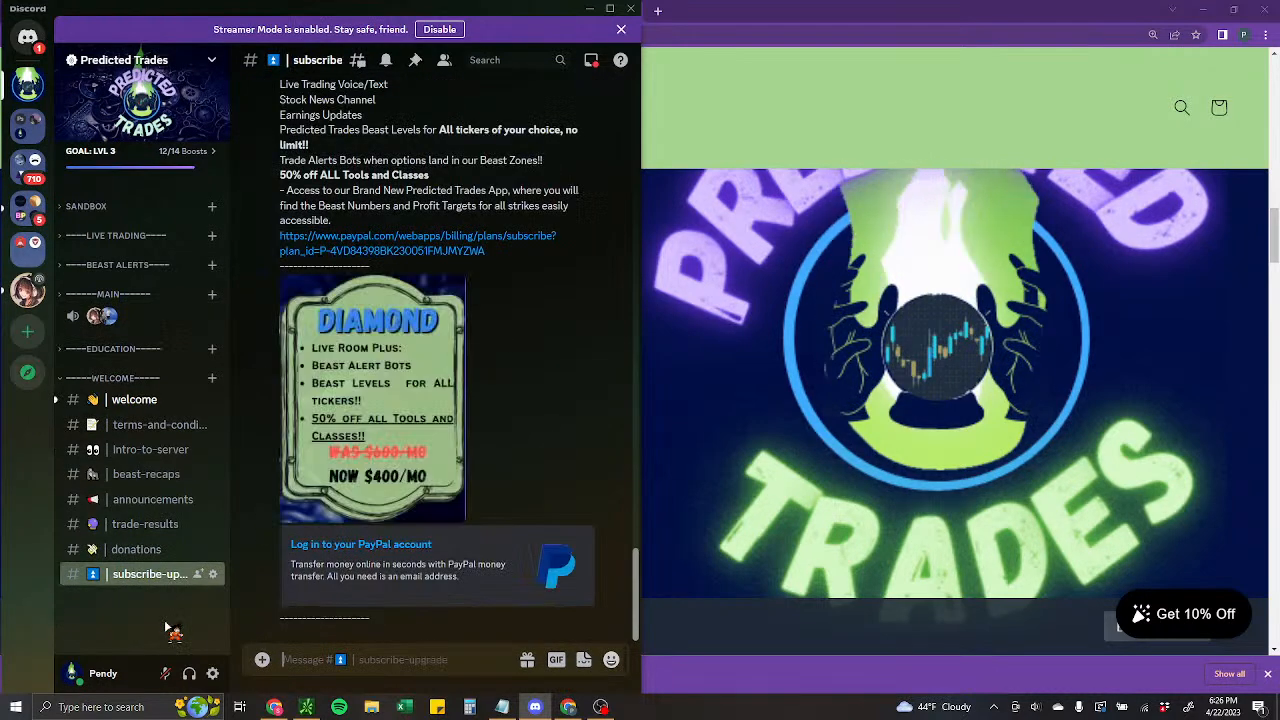
{"action": "left_click_drag", "start_coordinate": [160, 574], "coordinate": [130, 565]}
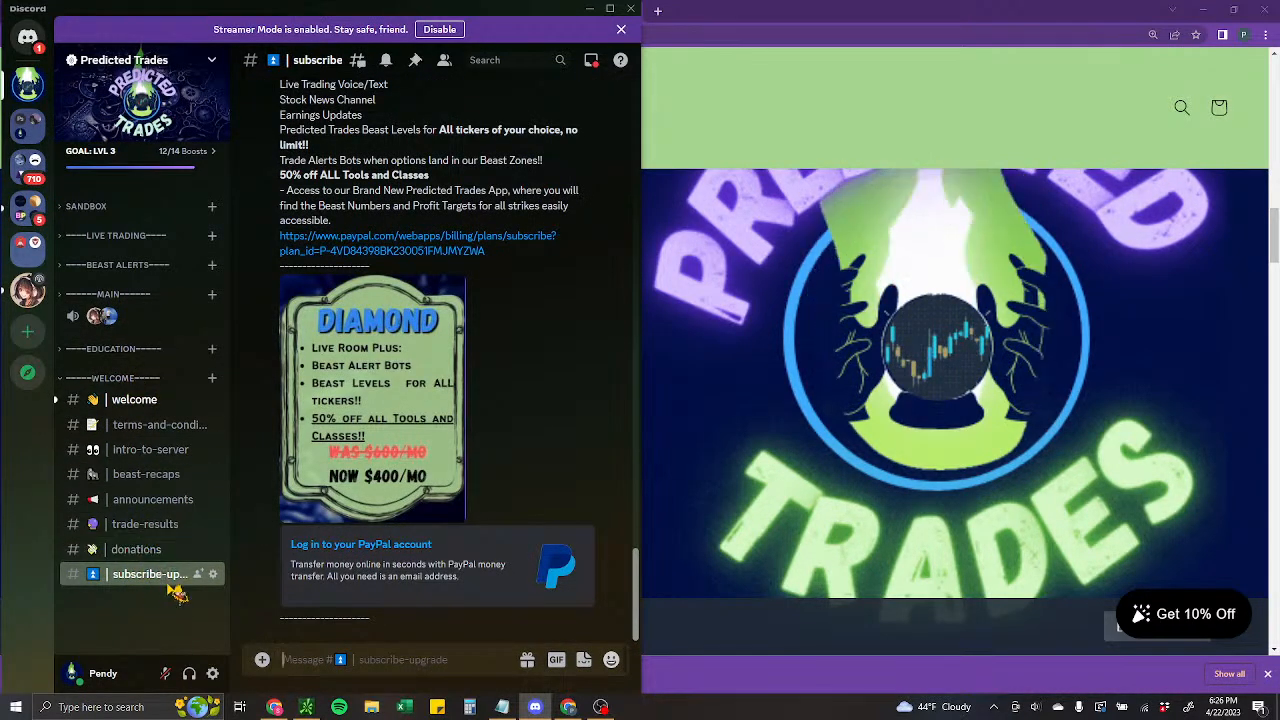
Review the Live Room, Silver, Gold and Diamond subscription posts in the subscribe-upgrade channel.
{"action": "scroll", "coordinate": [431, 598], "scroll_direction": "up", "scroll_amount": 12}
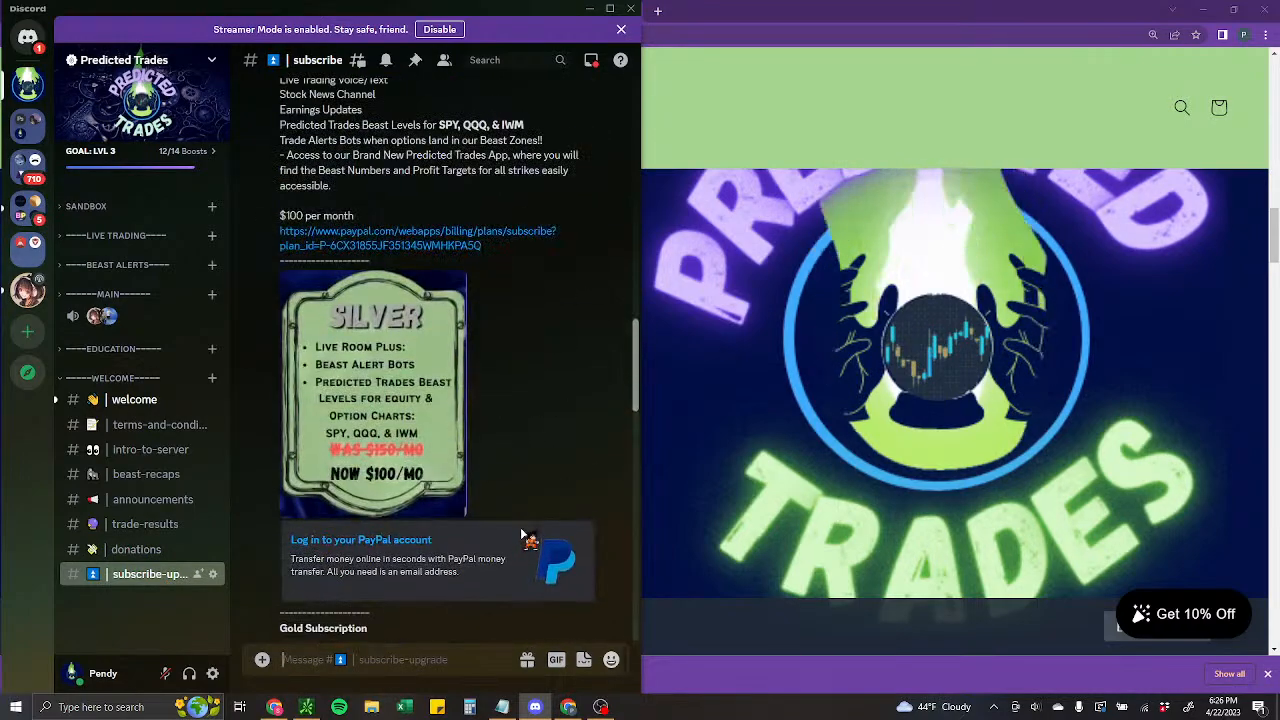
{"action": "scroll", "coordinate": [527, 527], "scroll_direction": "up", "scroll_amount": 12}
{"action": "scroll", "coordinate": [446, 230], "scroll_direction": "down", "scroll_amount": 5}
{"action": "scroll", "coordinate": [446, 262], "scroll_direction": "down", "scroll_amount": 5}
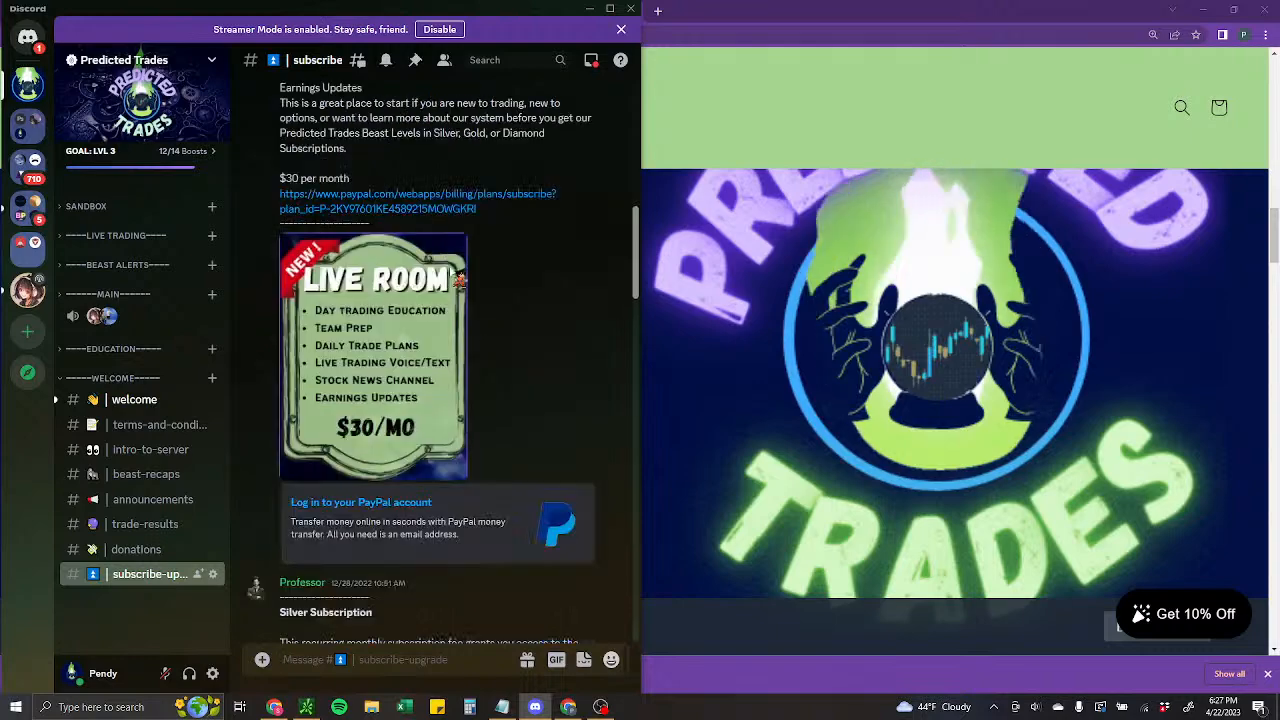
{"action": "scroll", "coordinate": [510, 292], "scroll_direction": "down", "scroll_amount": 5}
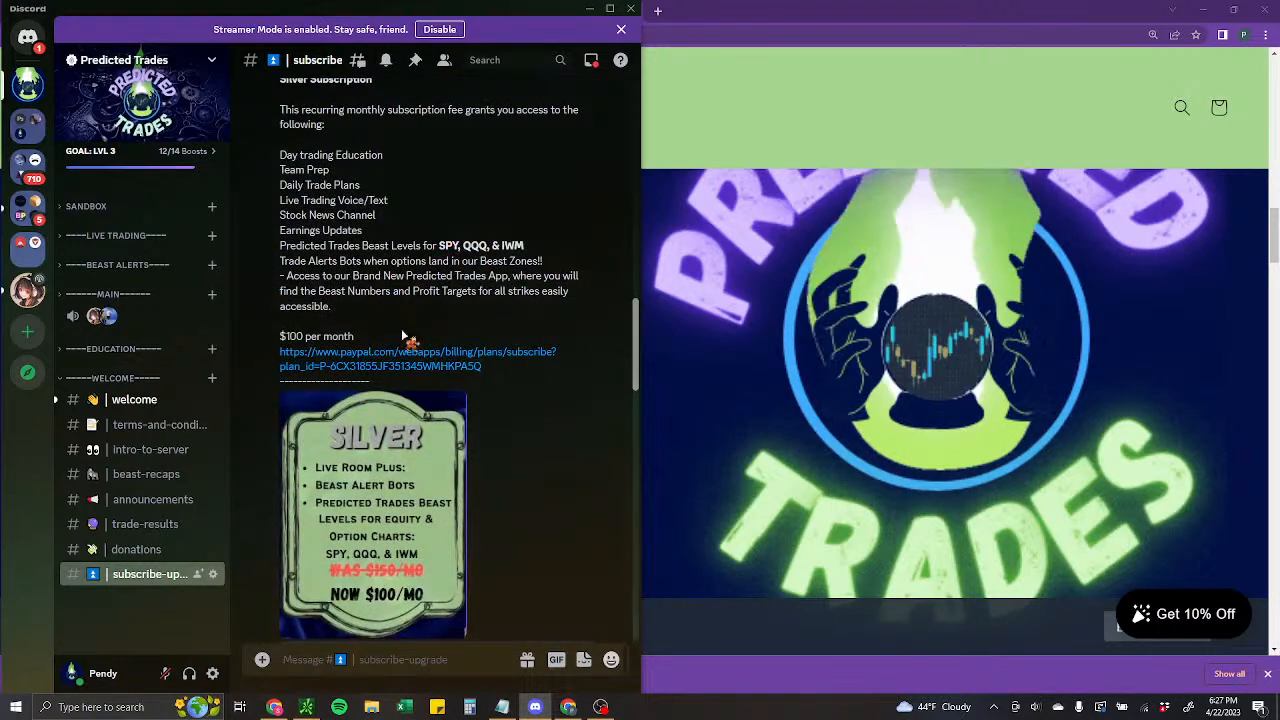
{"action": "scroll", "coordinate": [440, 380], "scroll_direction": "down", "scroll_amount": 7}
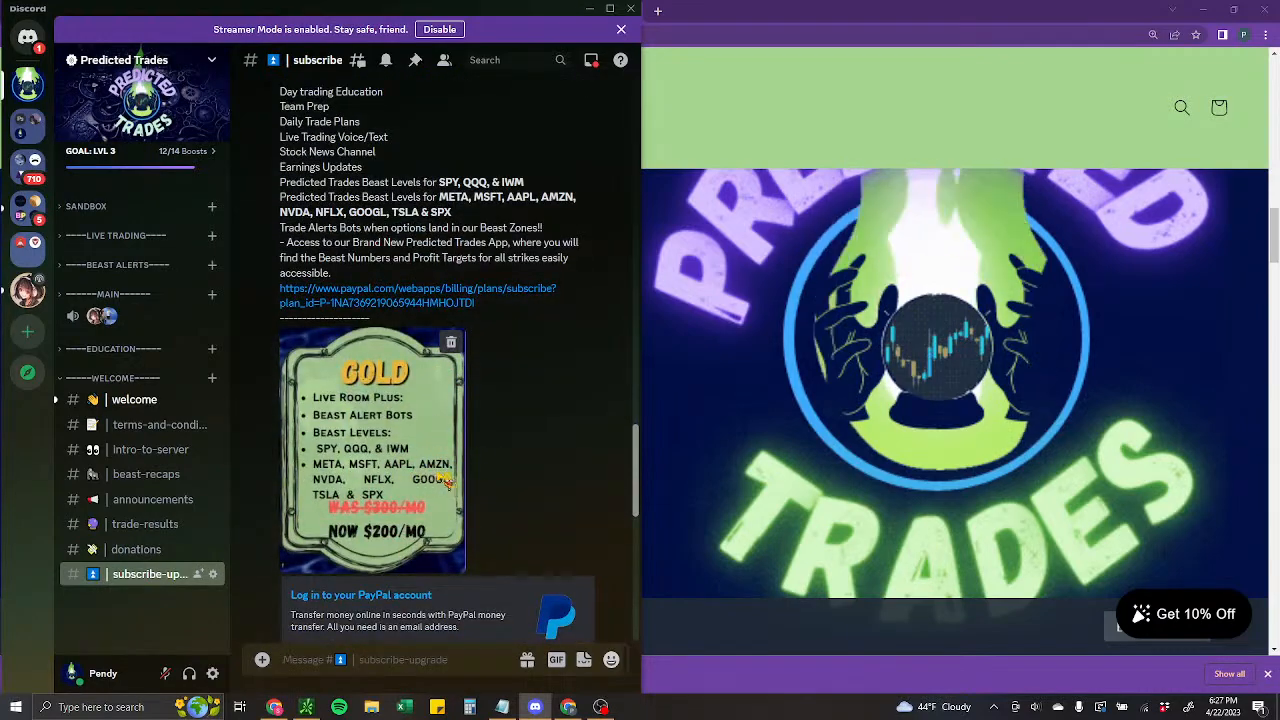
{"action": "scroll", "coordinate": [450, 470], "scroll_direction": "down", "scroll_amount": 7}
Go back to the Silver Subscription post and examine its benefits and price against the Gold Subscription.
{"action": "scroll", "coordinate": [470, 495], "scroll_direction": "up", "scroll_amount": 8}
{"action": "scroll", "coordinate": [470, 495], "scroll_direction": "up", "scroll_amount": 8}
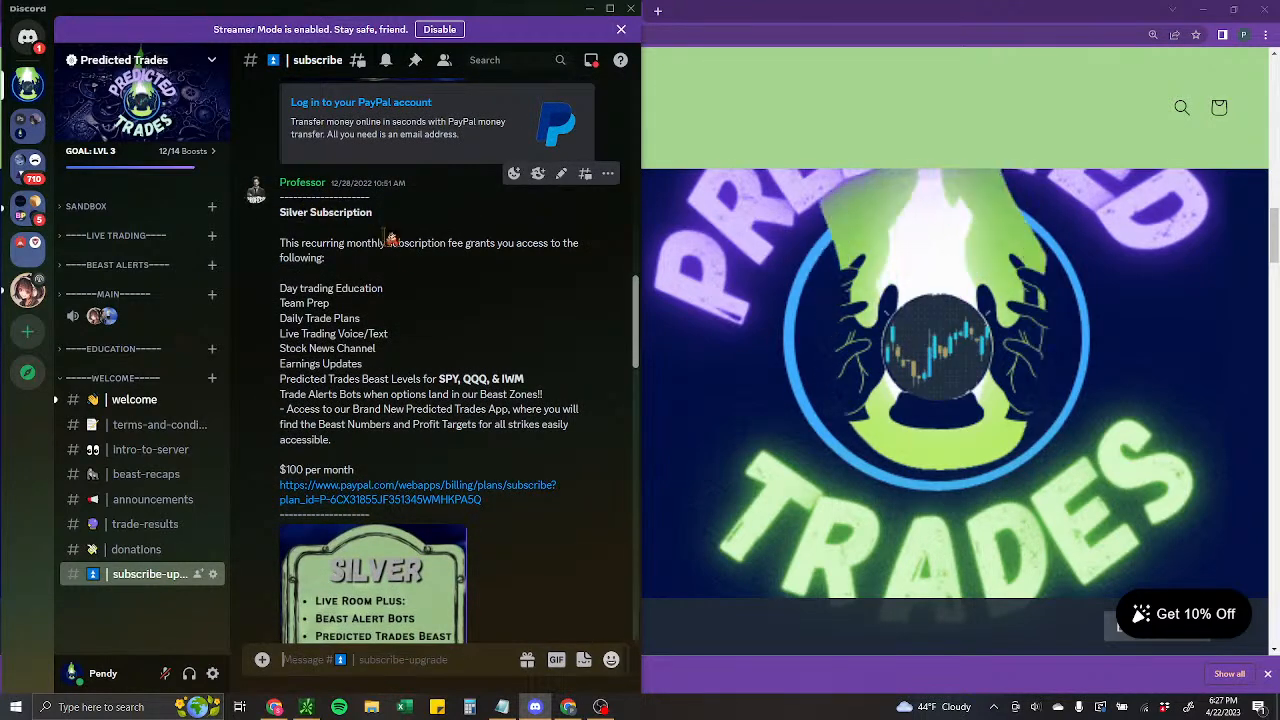
{"action": "scroll", "coordinate": [390, 240], "scroll_direction": "down", "scroll_amount": 2}
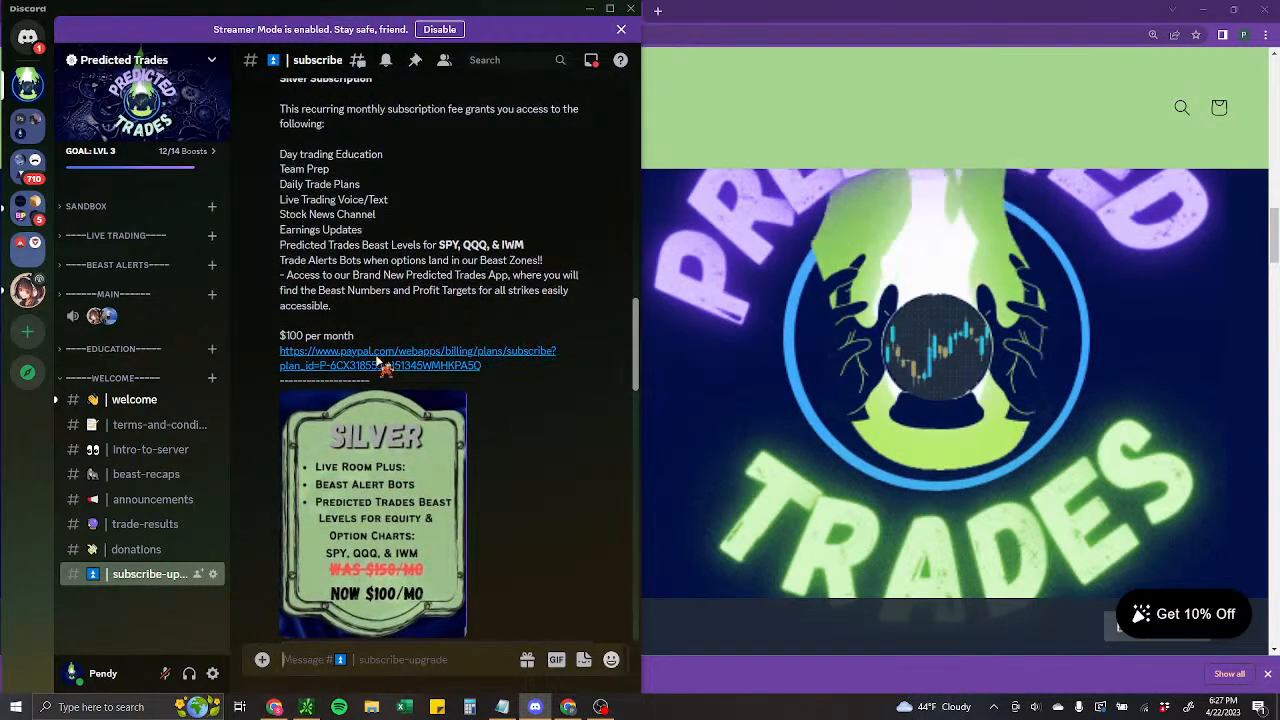
{"action": "scroll", "coordinate": [388, 400], "scroll_direction": "down", "scroll_amount": 1}
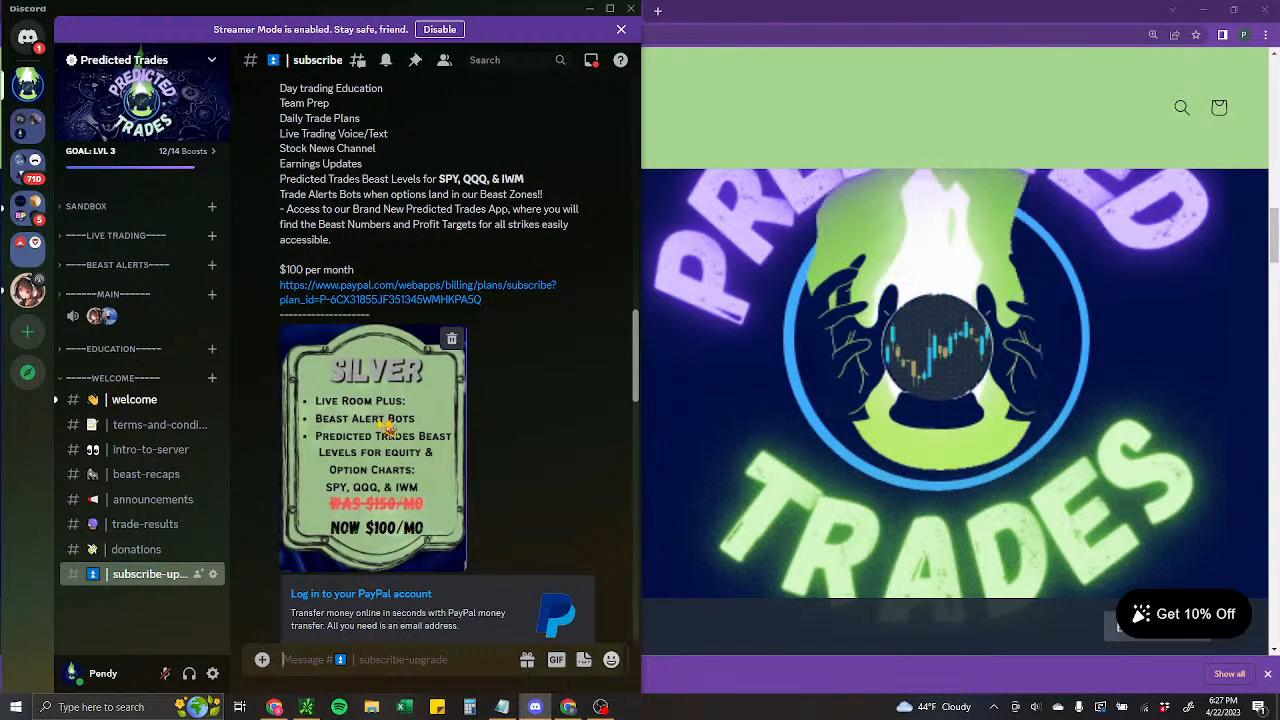
{"action": "scroll", "coordinate": [388, 428], "scroll_direction": "down", "scroll_amount": 2}
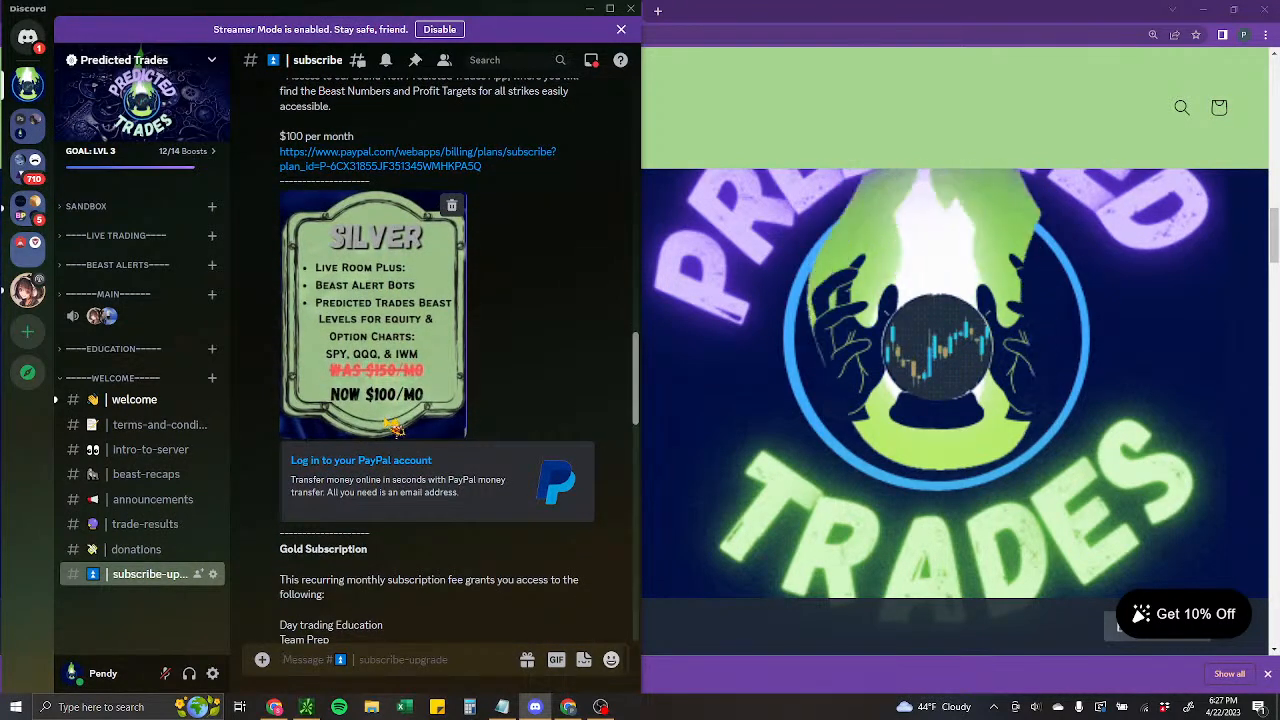
{"action": "scroll", "coordinate": [395, 428], "scroll_direction": "down", "scroll_amount": 1}
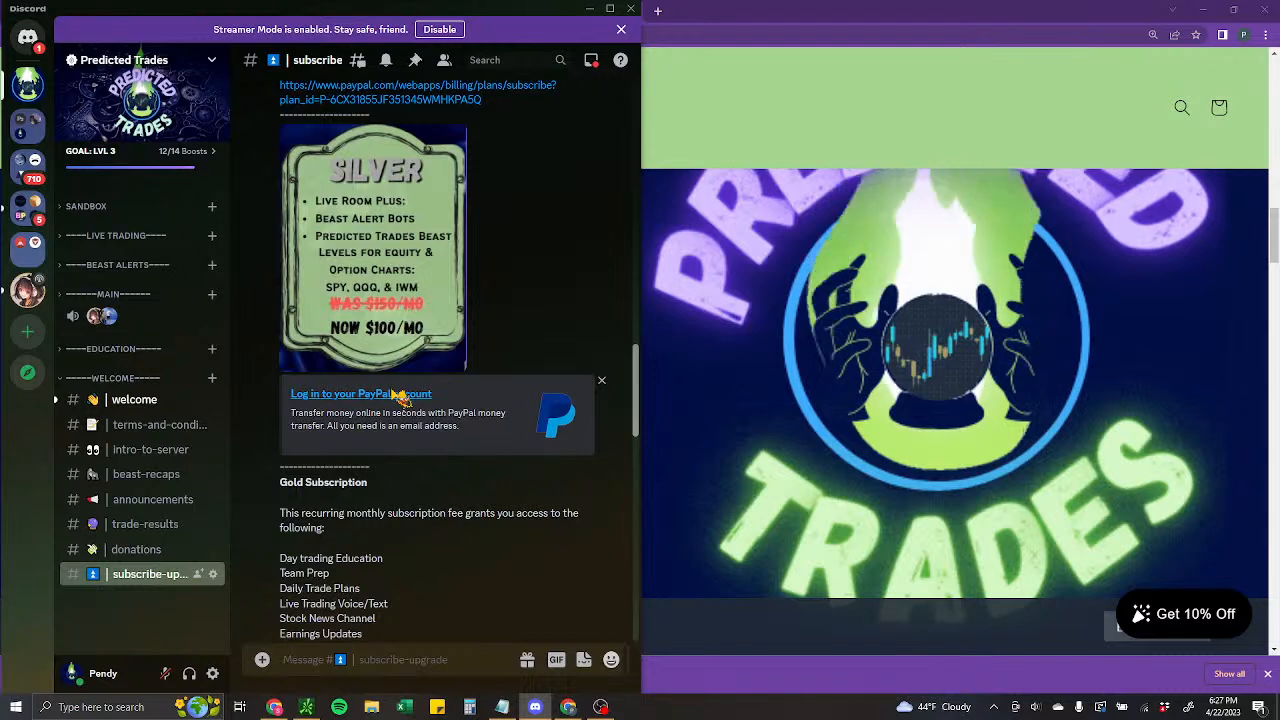
{"action": "scroll", "coordinate": [397, 397], "scroll_direction": "down", "scroll_amount": 3}
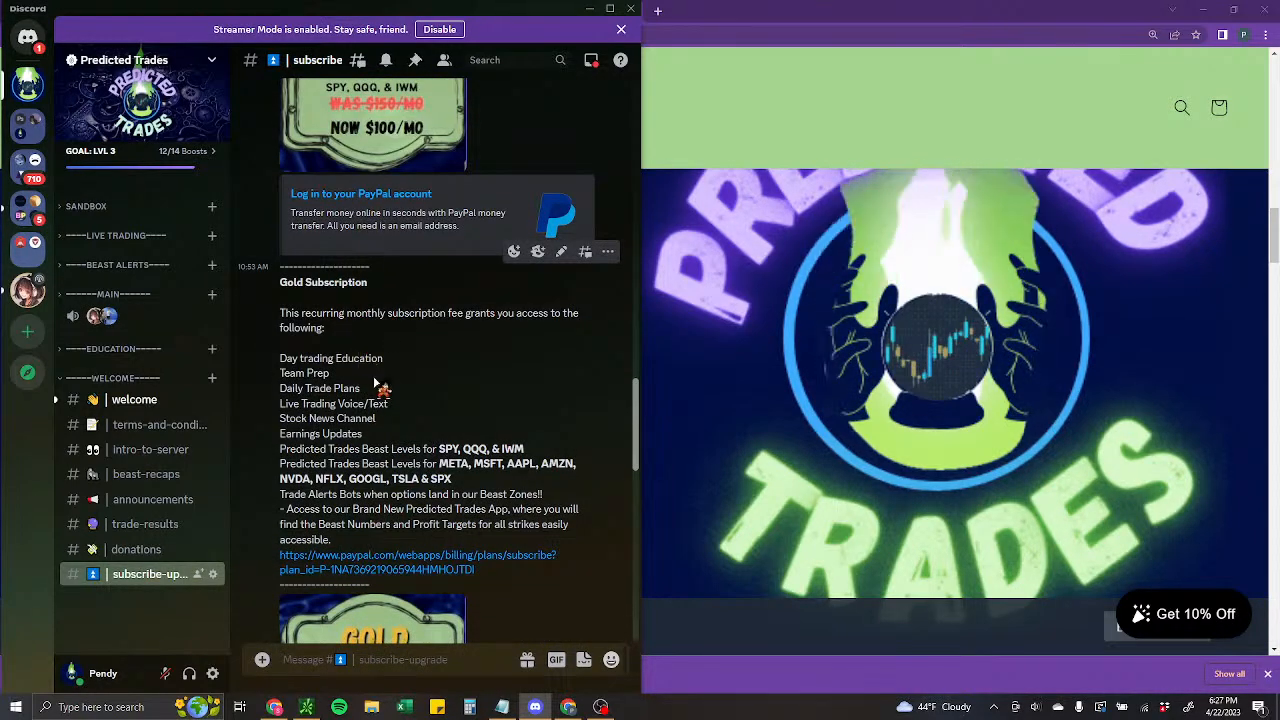
{"action": "scroll", "coordinate": [386, 390], "scroll_direction": "up", "scroll_amount": 4}
{"action": "scroll", "coordinate": [385, 413], "scroll_direction": "up", "scroll_amount": 4}
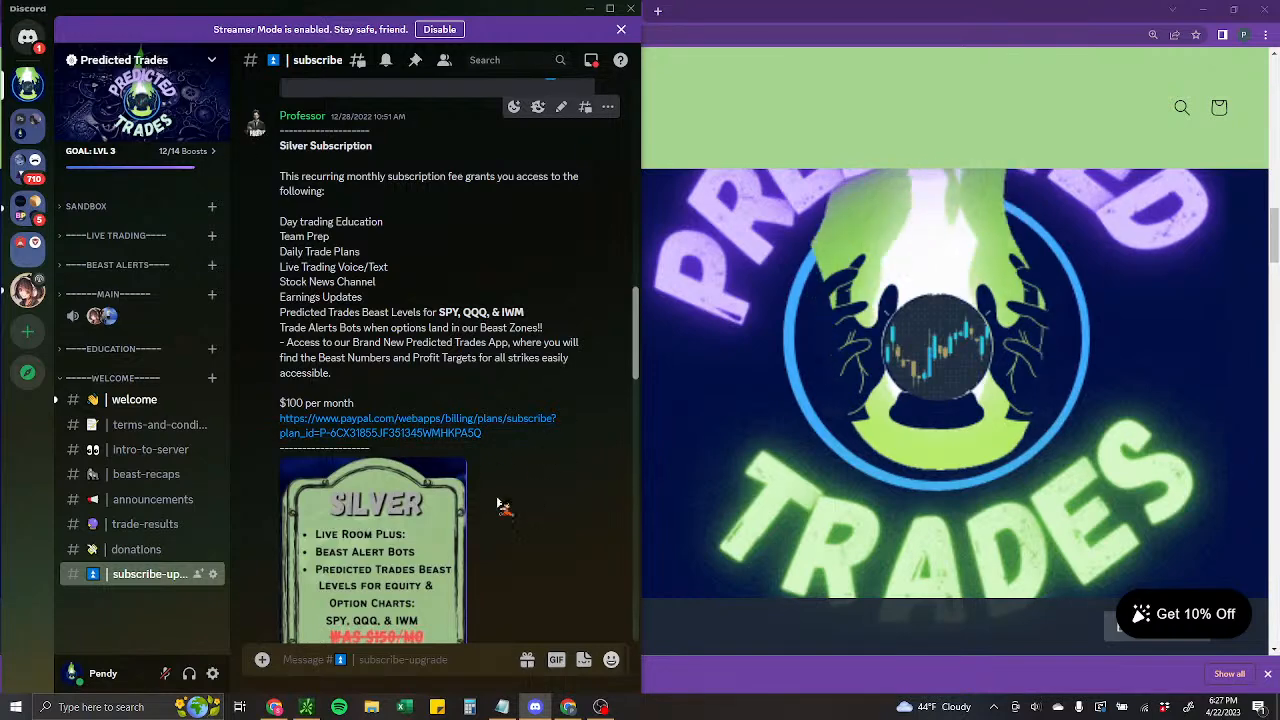
Open the Silver Subscription's PayPal payment link, close the two surplus tabs and return to Discord.
{"action": "left_click", "coordinate": [420, 435]}
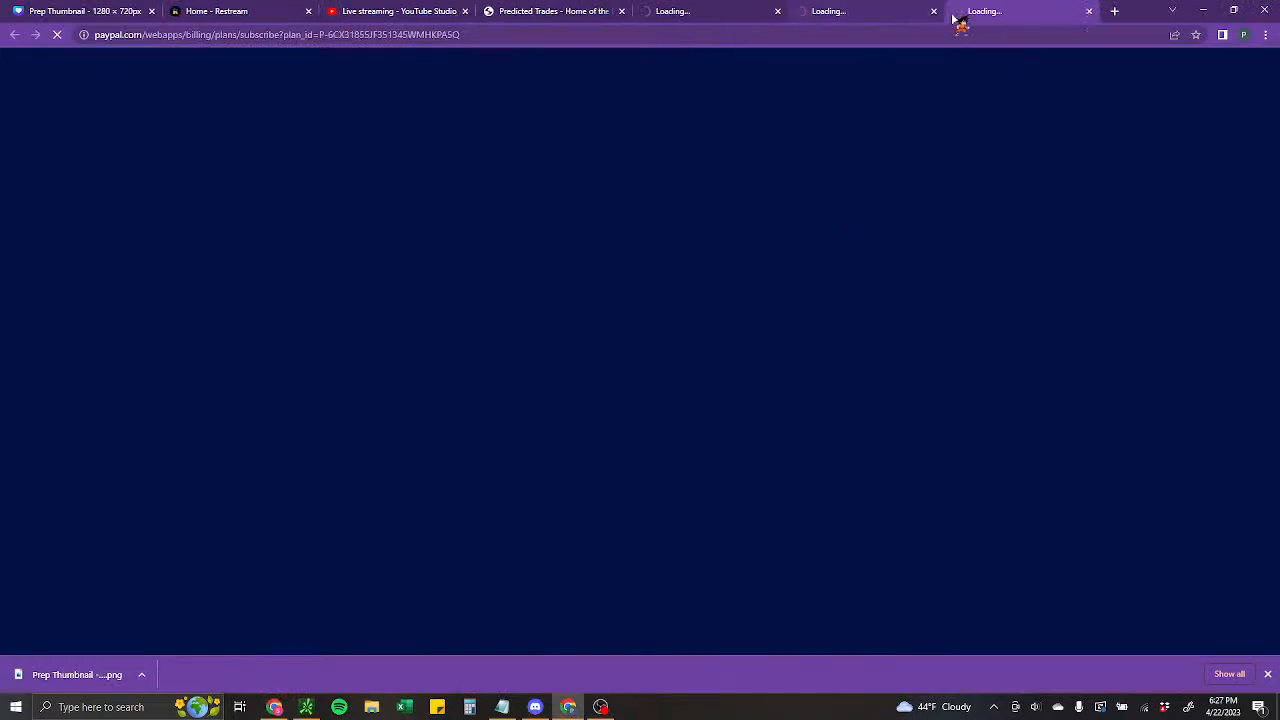
{"action": "left_click", "coordinate": [1090, 11]}
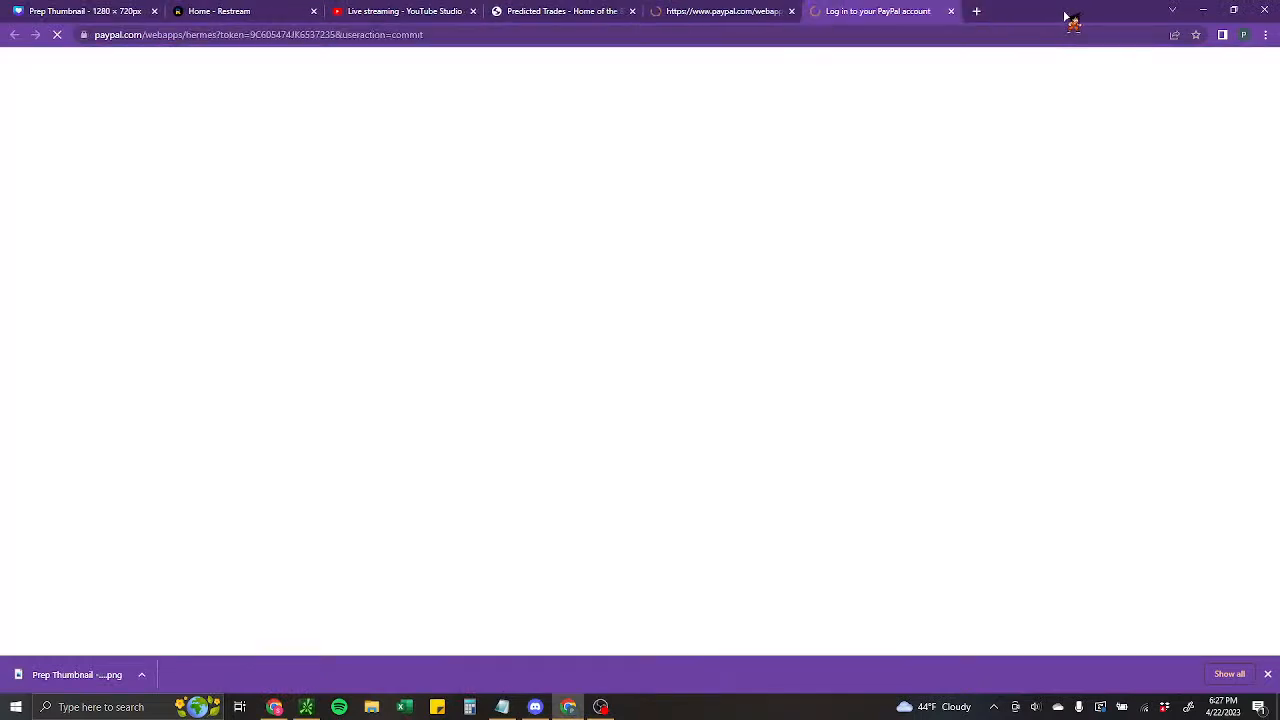
{"action": "left_click", "coordinate": [950, 11]}
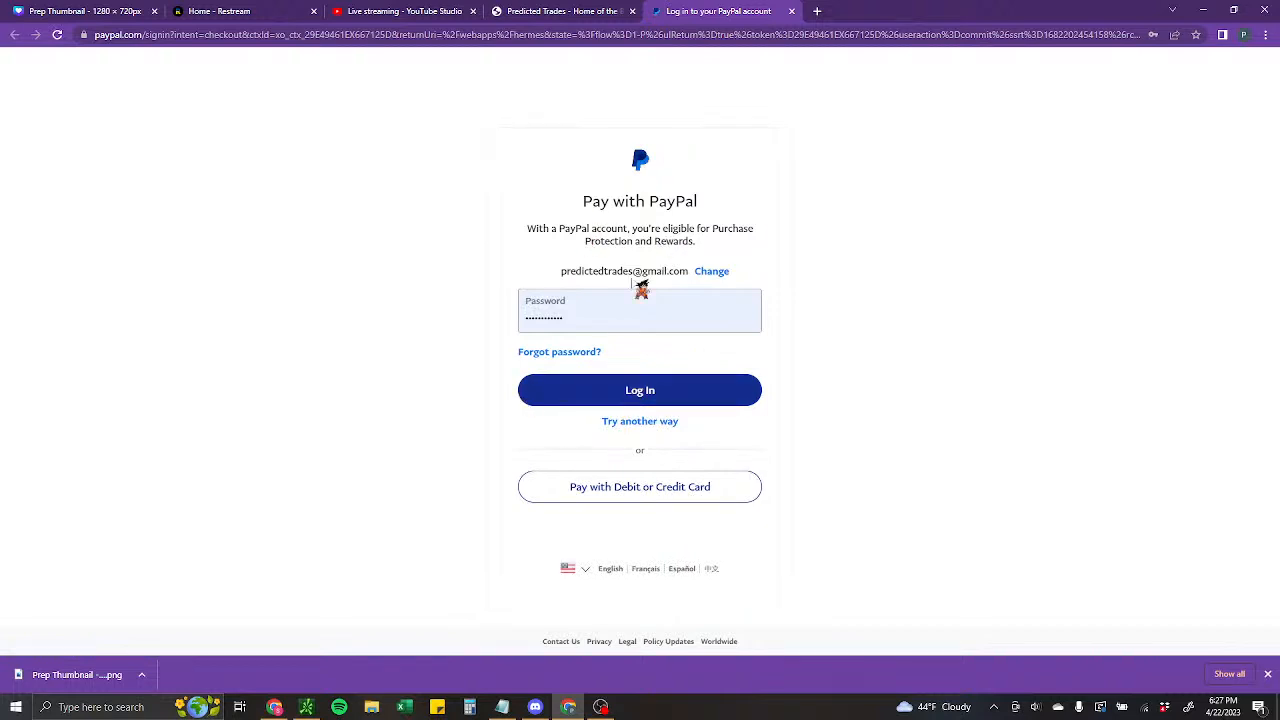
{"action": "left_click", "coordinate": [1206, 10]}
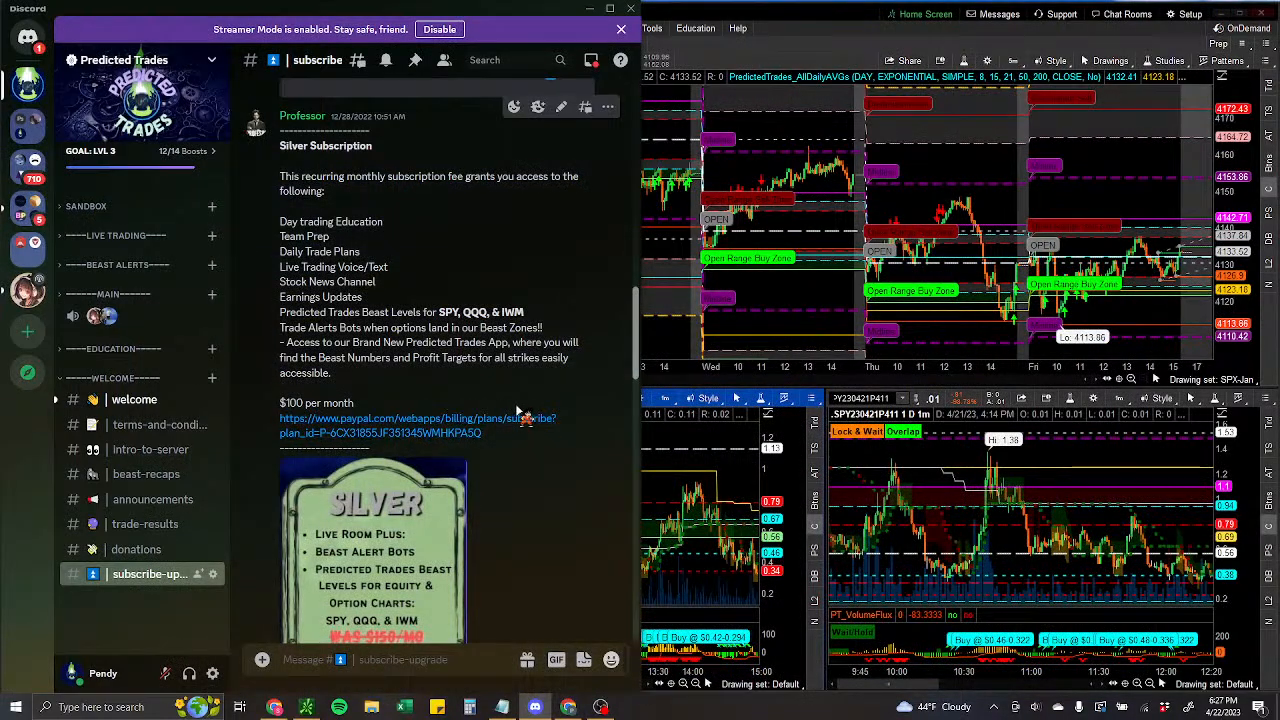
Collapse the Welcome category and open the main-chat channel in the Main category.
{"action": "scroll", "coordinate": [518, 470], "scroll_direction": "down", "scroll_amount": 1}
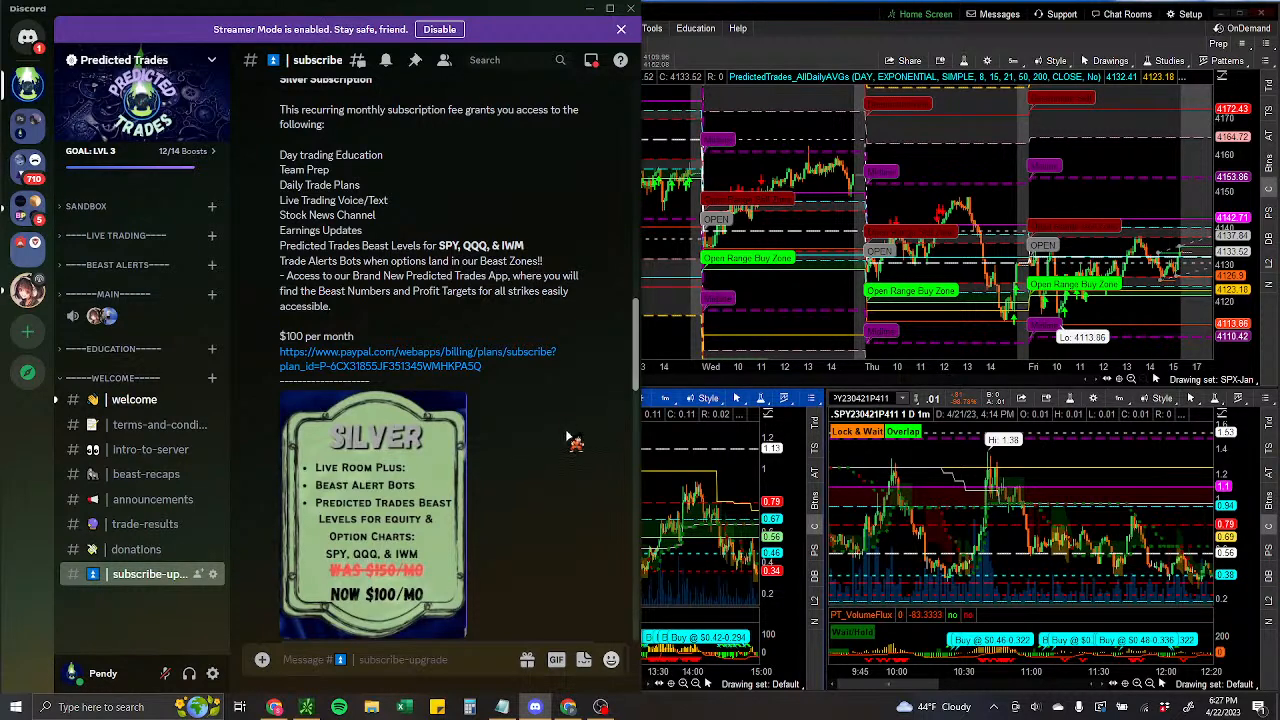
{"action": "left_click", "coordinate": [150, 380]}
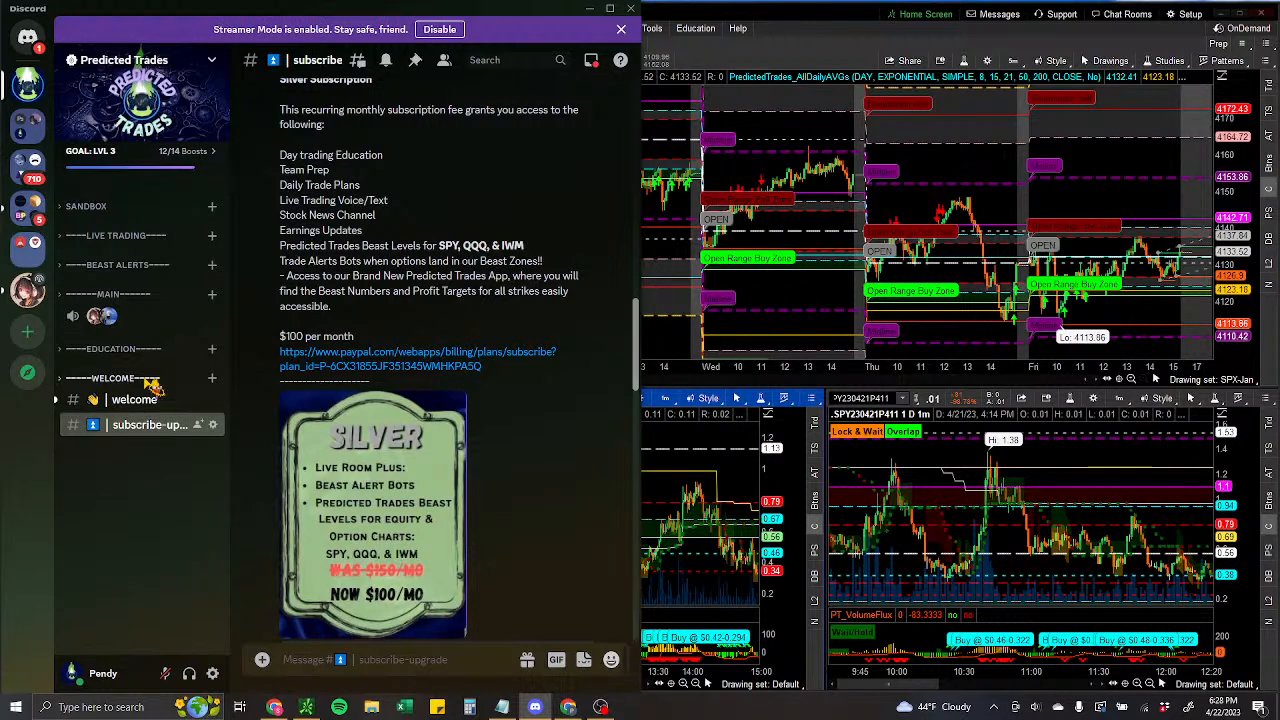
{"action": "left_click", "coordinate": [142, 298]}
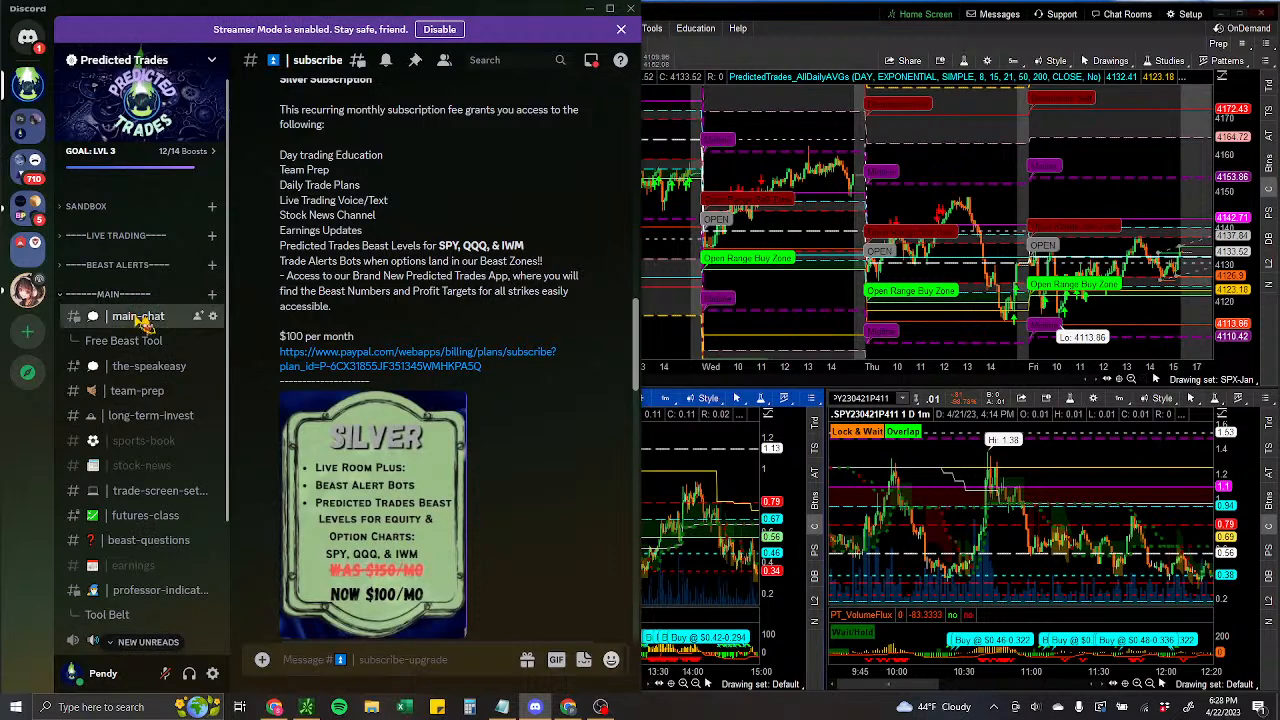
{"action": "left_click", "coordinate": [155, 317]}
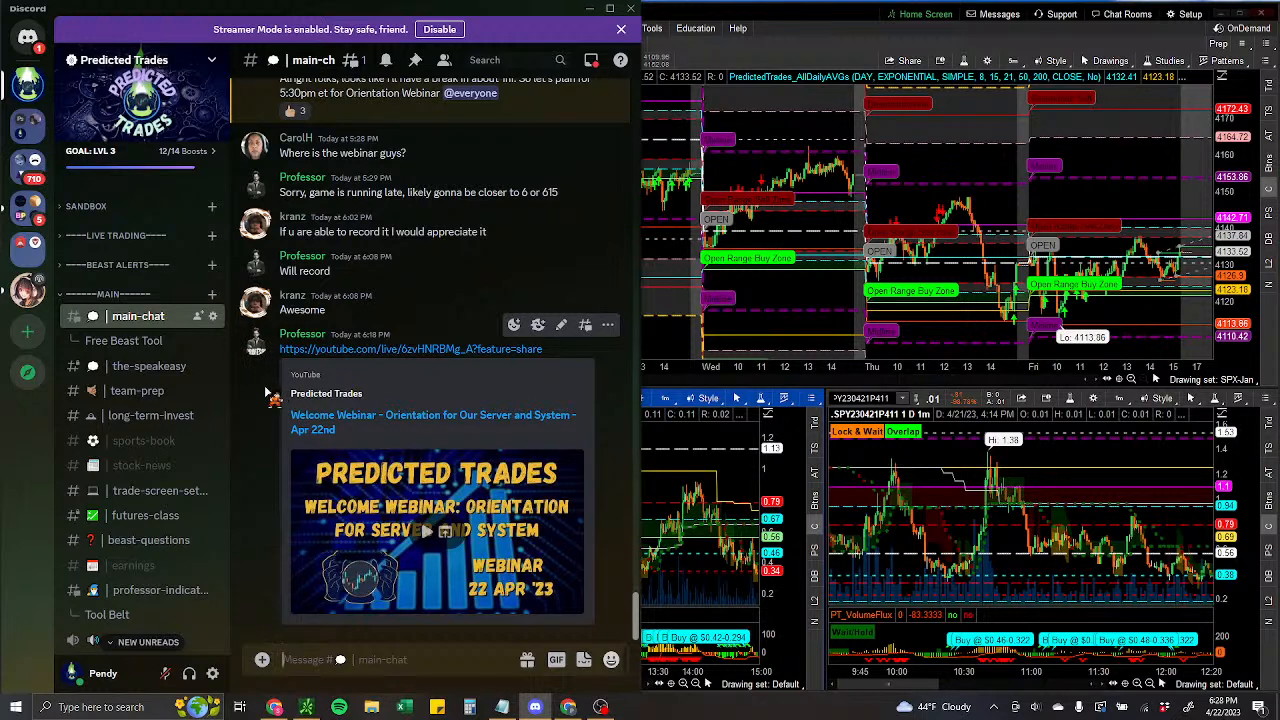
Open the Silver thread under beast-tool in the Live Trading category and copy the PT_Beast_Silver link.
{"action": "left_click", "coordinate": [114, 296]}
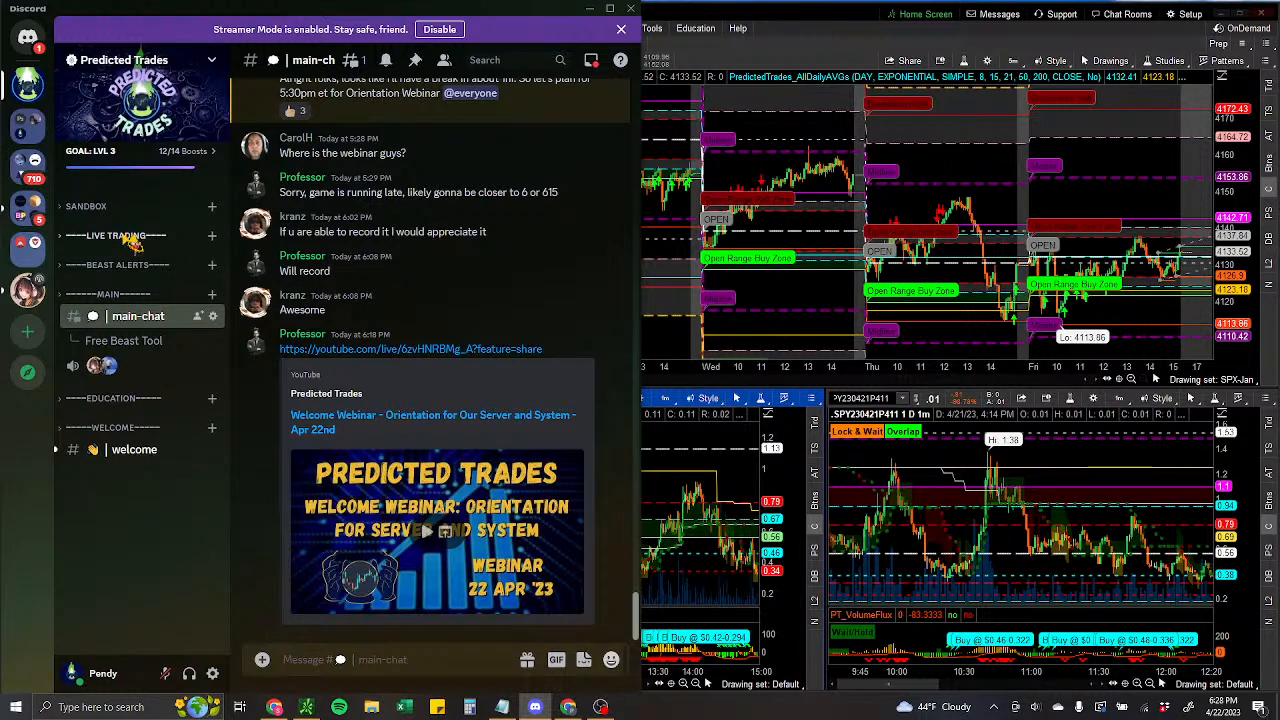
{"action": "left_click", "coordinate": [118, 236]}
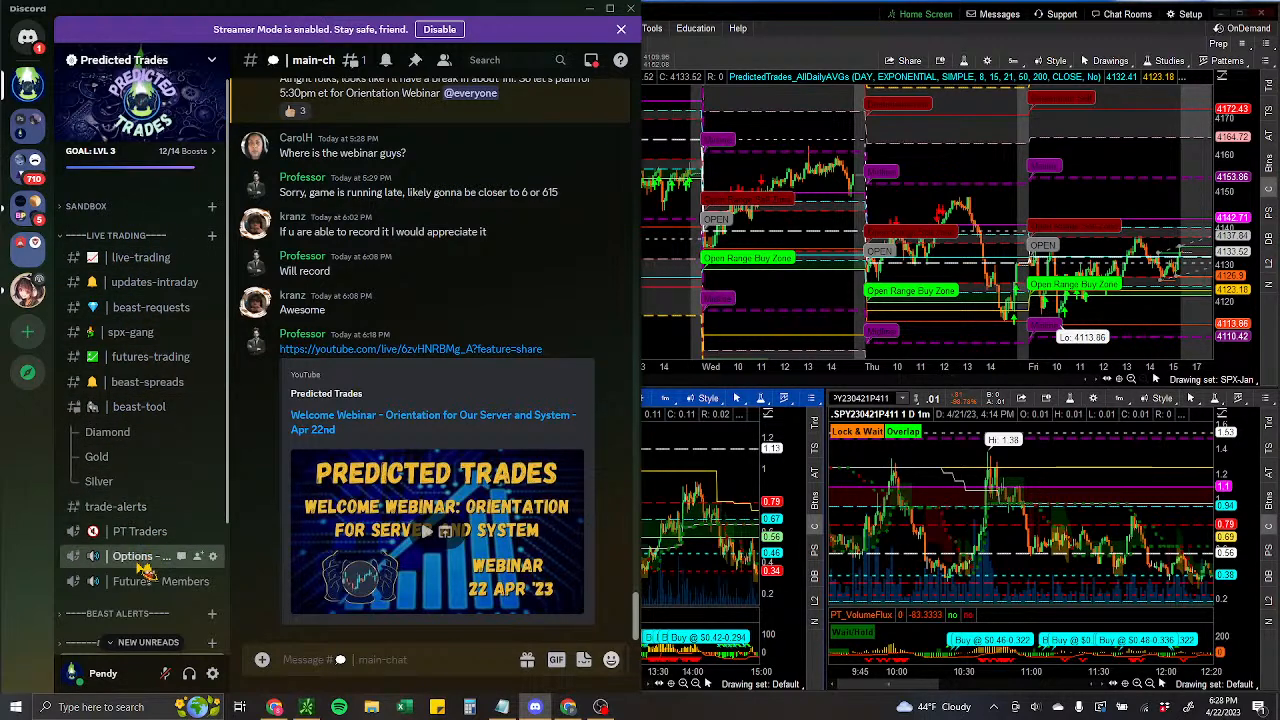
{"action": "scroll", "coordinate": [160, 383], "scroll_direction": "down", "scroll_amount": 1}
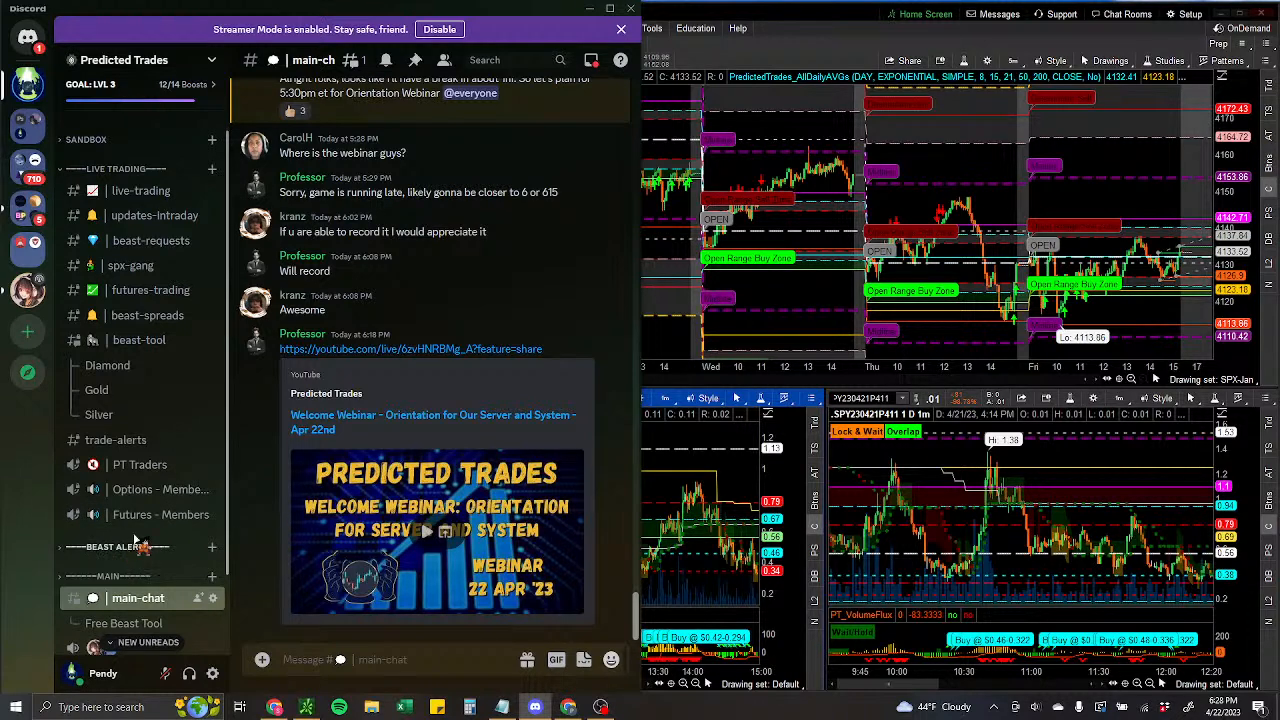
{"action": "scroll", "coordinate": [148, 460], "scroll_direction": "up", "scroll_amount": 1}
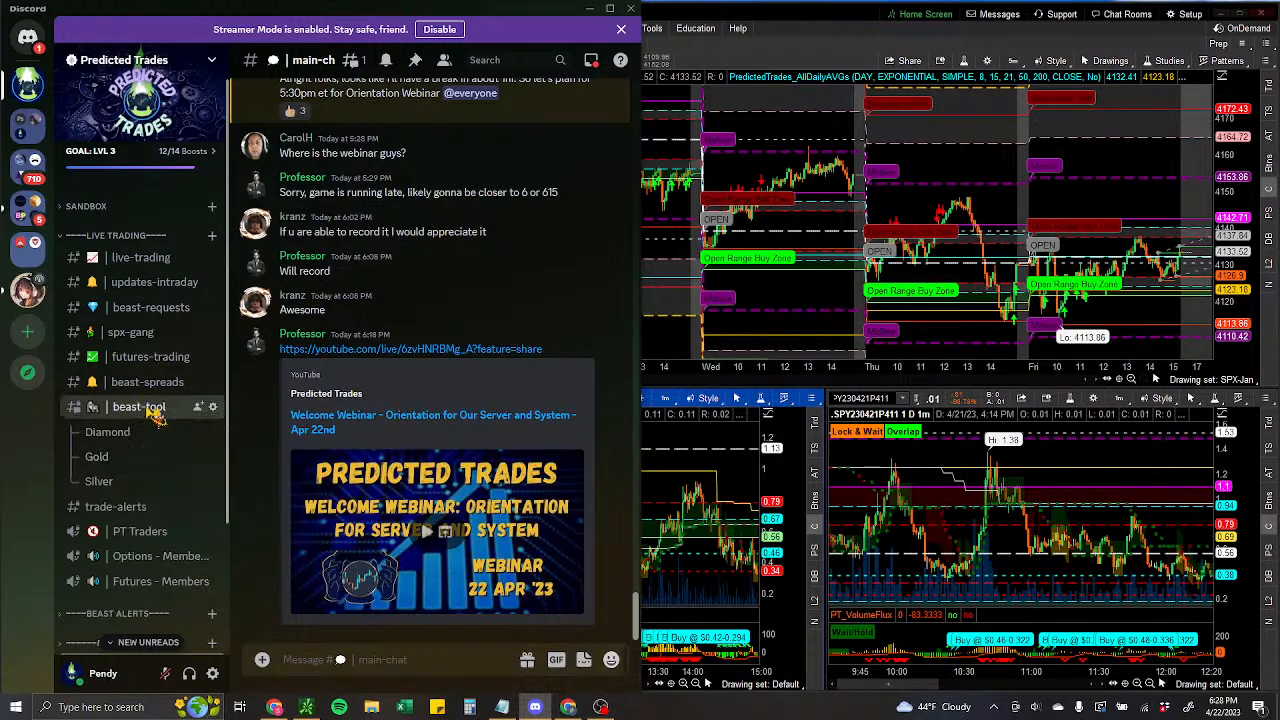
{"action": "left_click", "coordinate": [113, 482]}
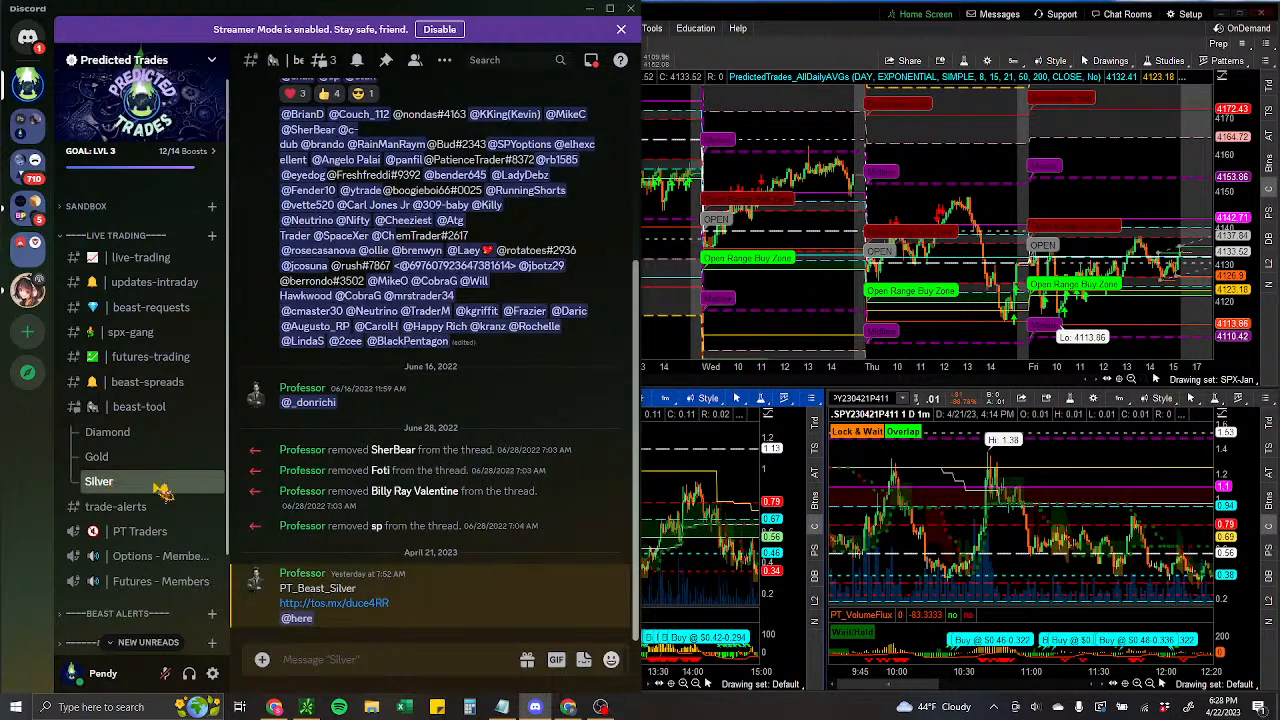
{"action": "right_click", "coordinate": [368, 611]}
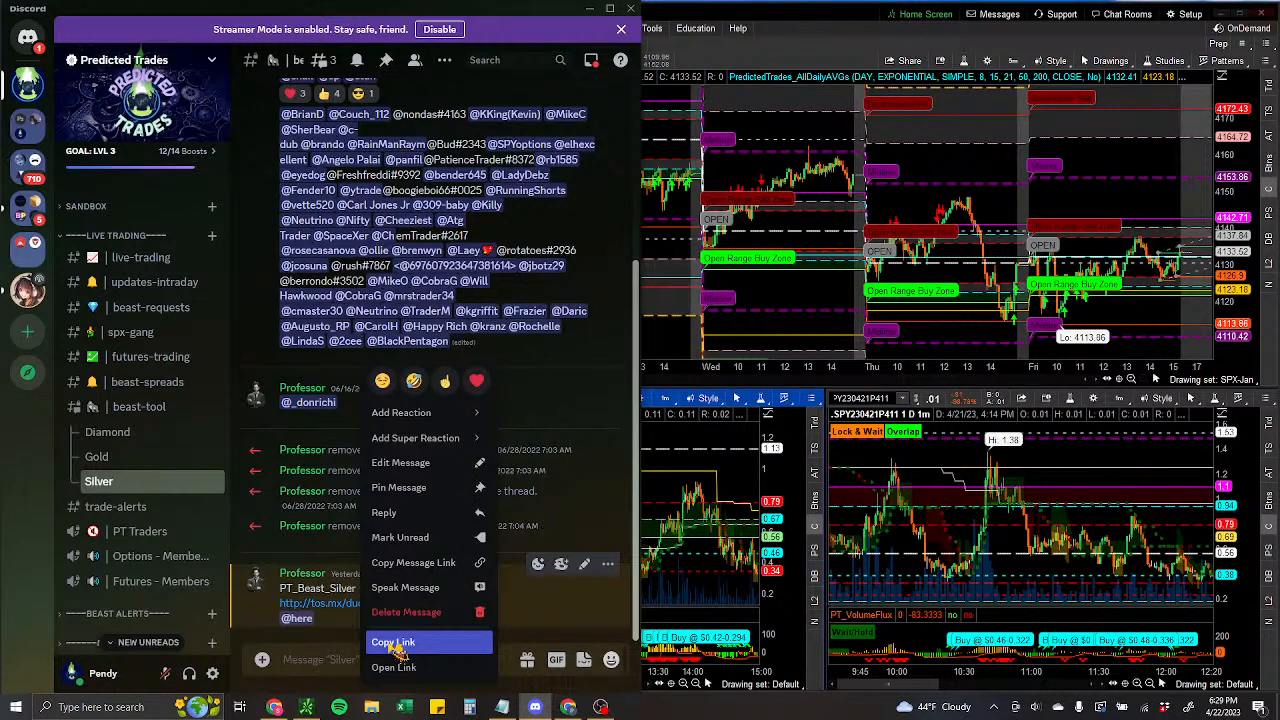
{"action": "left_click", "coordinate": [395, 645]}
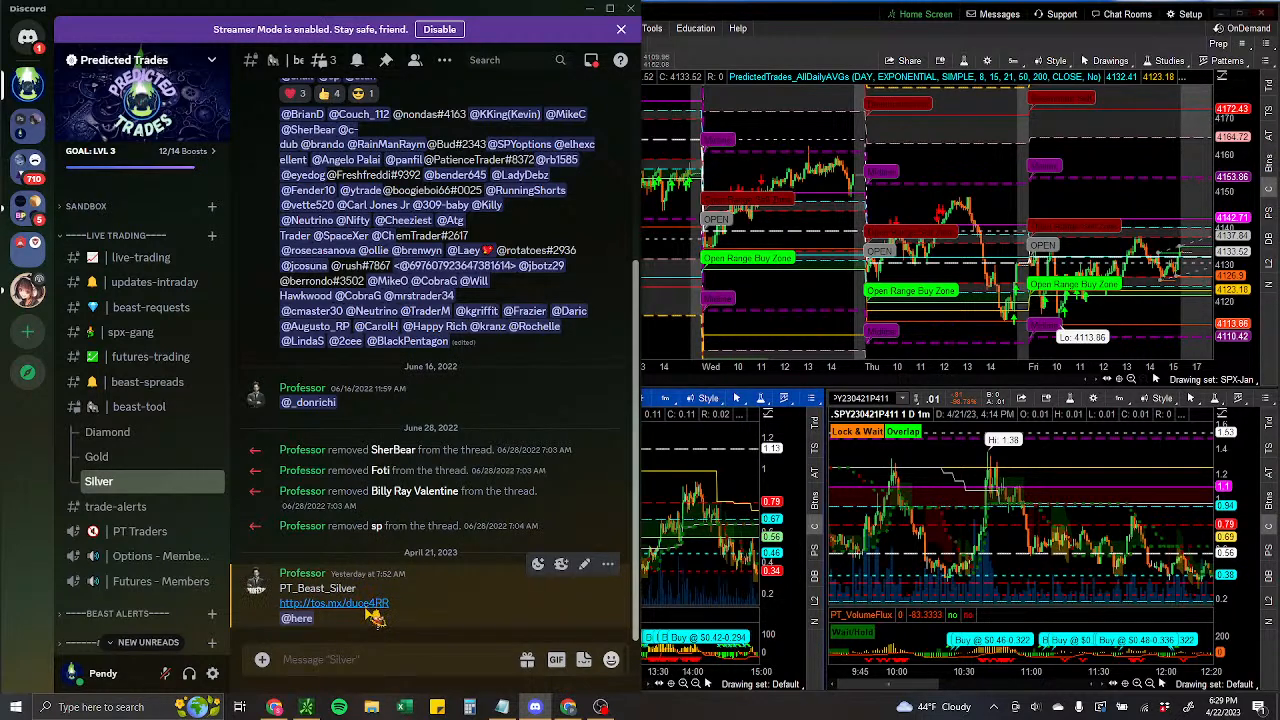
Copy the PT_Beast_Silver share link from the Silver thread and switch to the thinkorswim charts.
{"action": "right_click", "coordinate": [370, 608]}
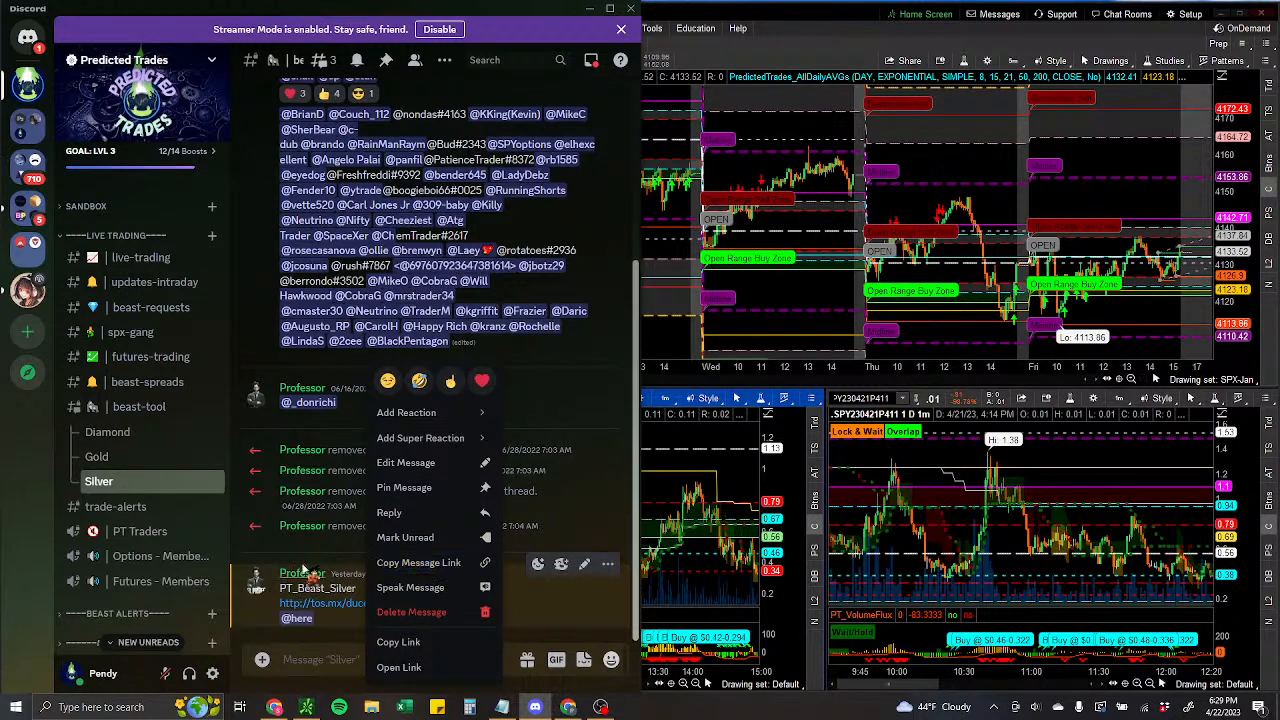
{"action": "left_click", "coordinate": [414, 646]}
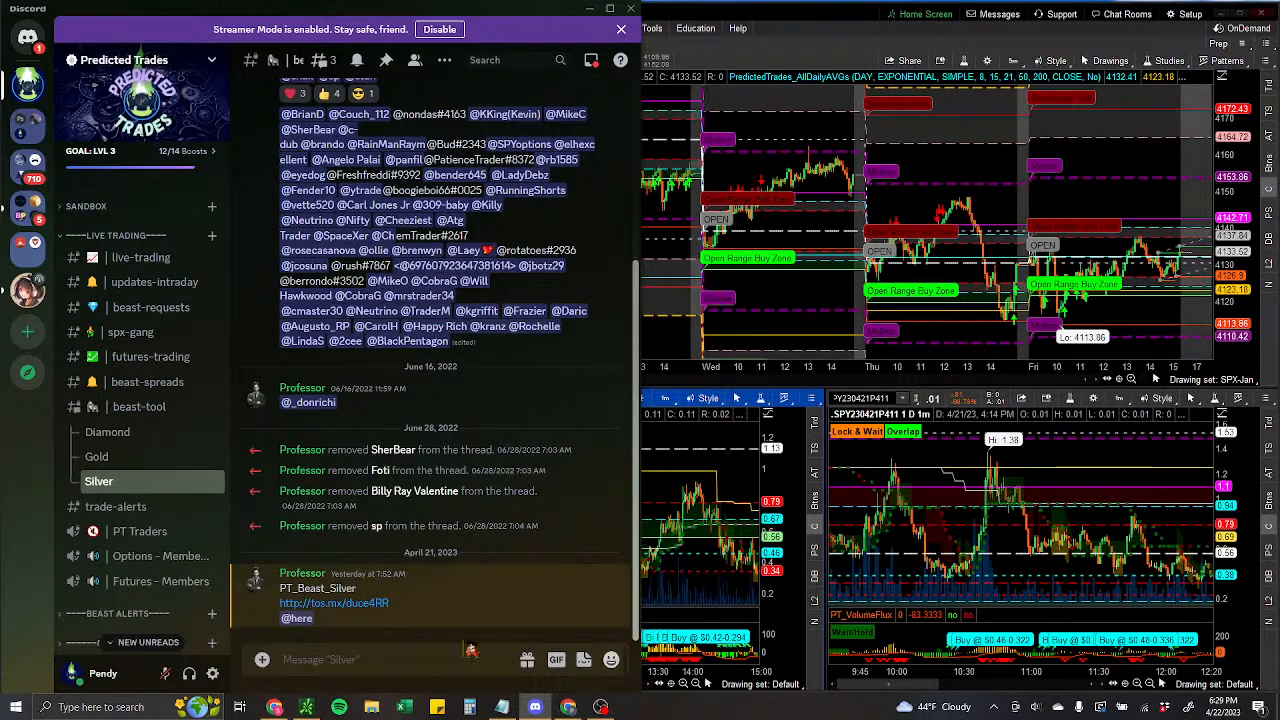
{"action": "left_click", "coordinate": [1125, 38]}
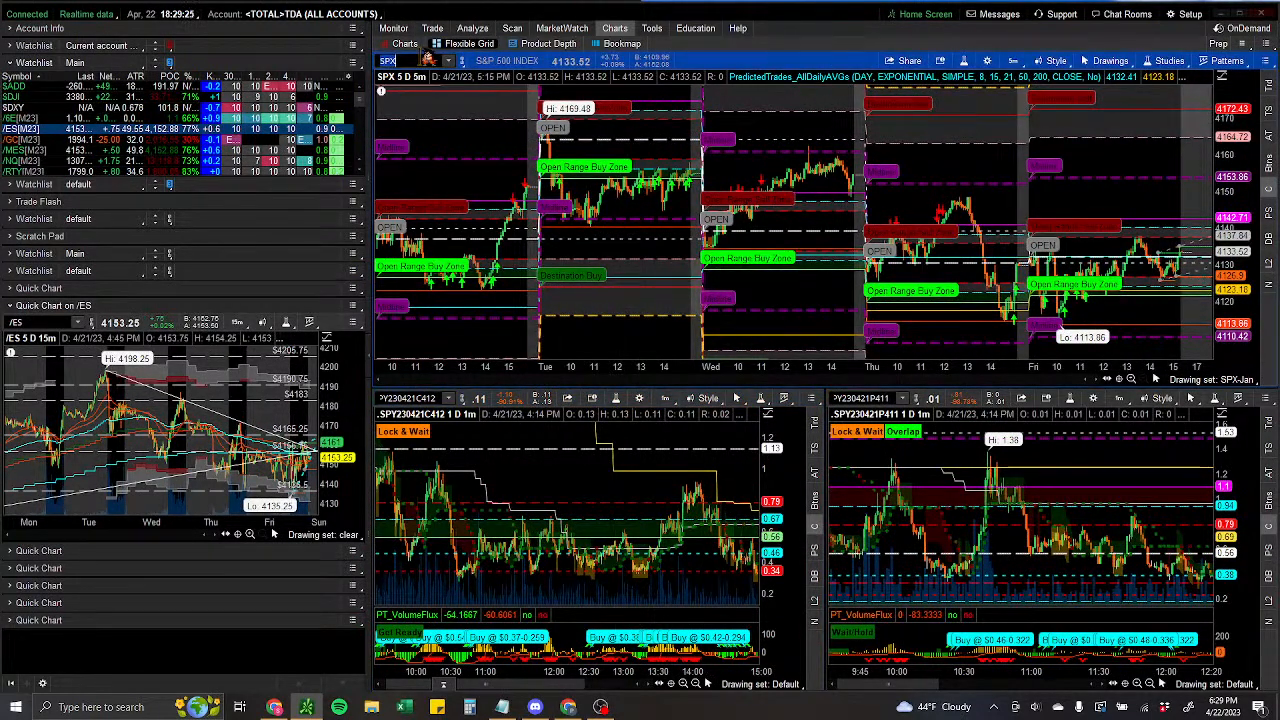
Set the upper chart's symbol to SPY and examine its price levels alongside the SPY call and put option charts.
{"action": "type", "text": "Y"}
{"action": "key", "text": "Return"}
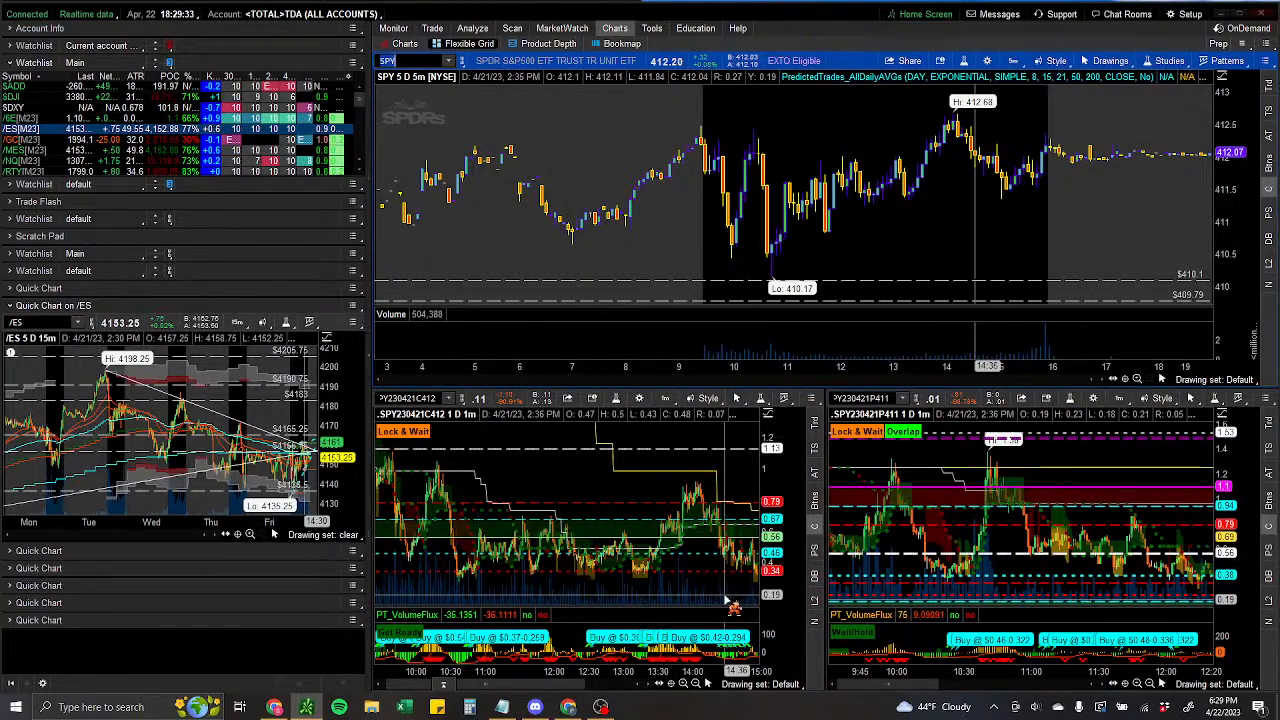
{"action": "scroll", "coordinate": [653, 597], "scroll_direction": "down", "scroll_amount": 6}
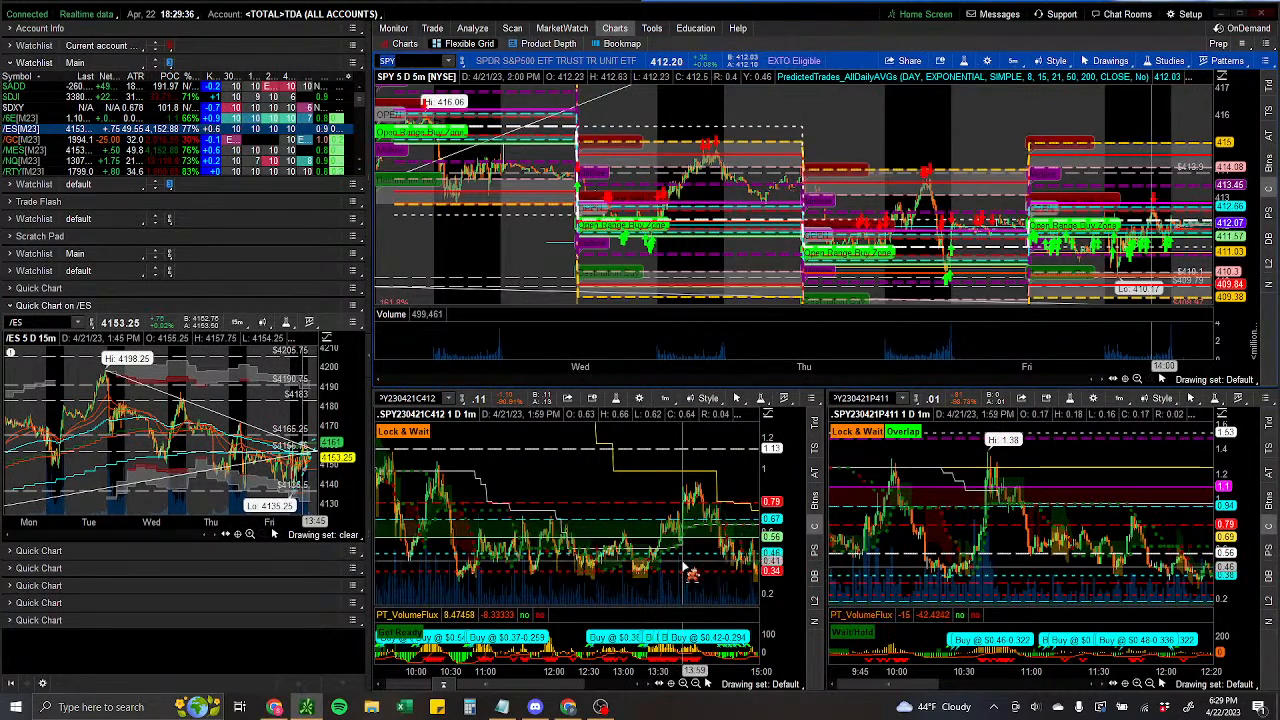
{"action": "scroll", "coordinate": [692, 582], "scroll_direction": "down", "scroll_amount": 2}
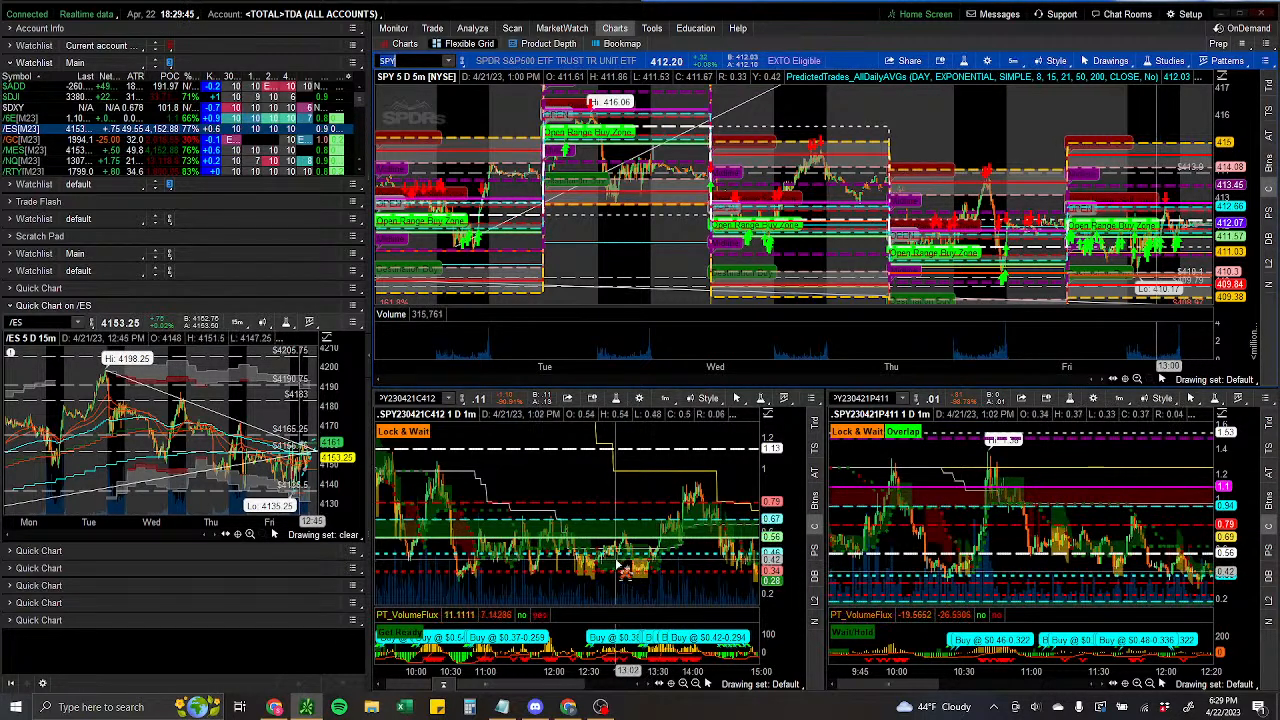
{"action": "left_click", "coordinate": [1137, 381]}
{"action": "left_click", "coordinate": [1137, 381]}
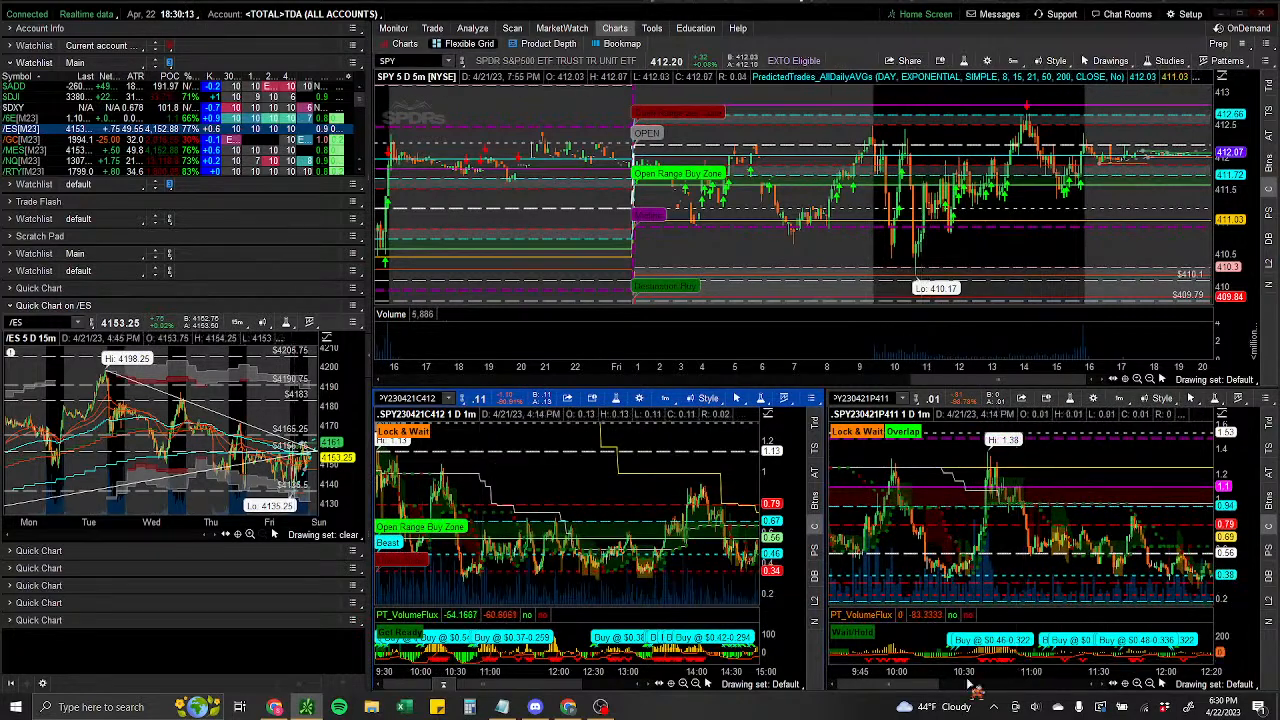
{"action": "left_click_drag", "start_coordinate": [916, 686], "coordinate": [891, 687]}
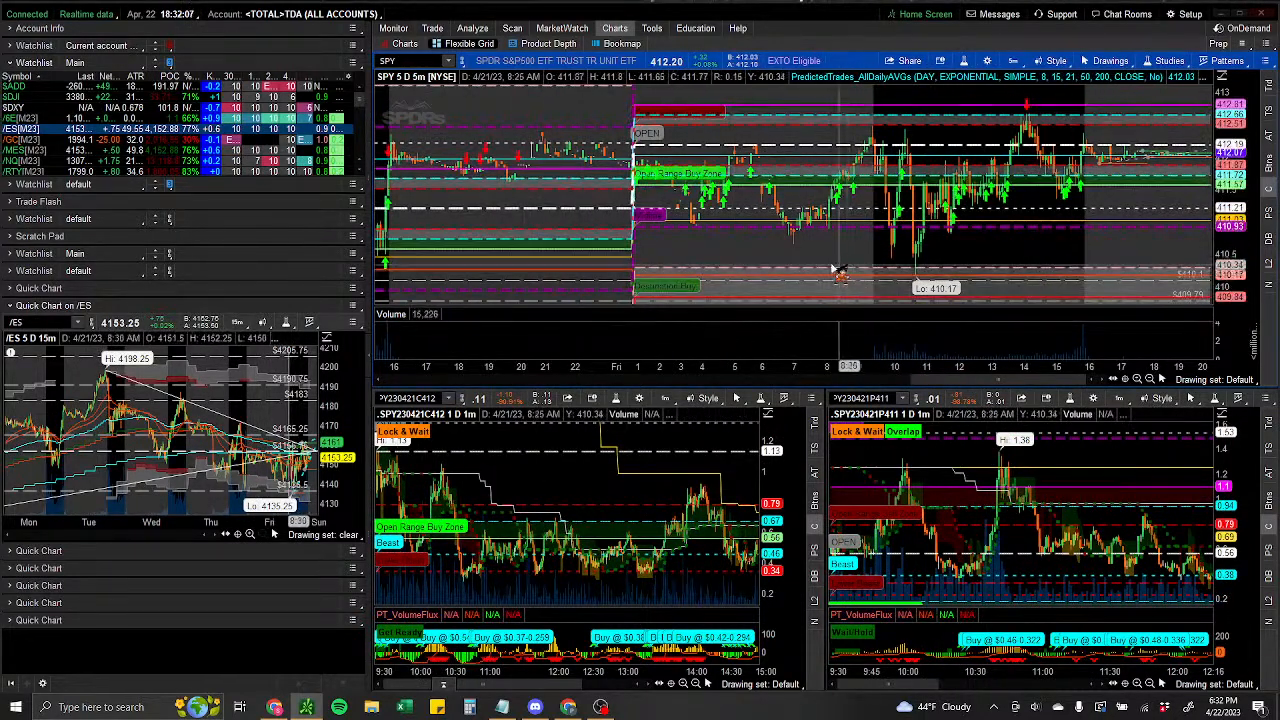
{"action": "left_click_drag", "start_coordinate": [785, 269], "coordinate": [1150, 228]}
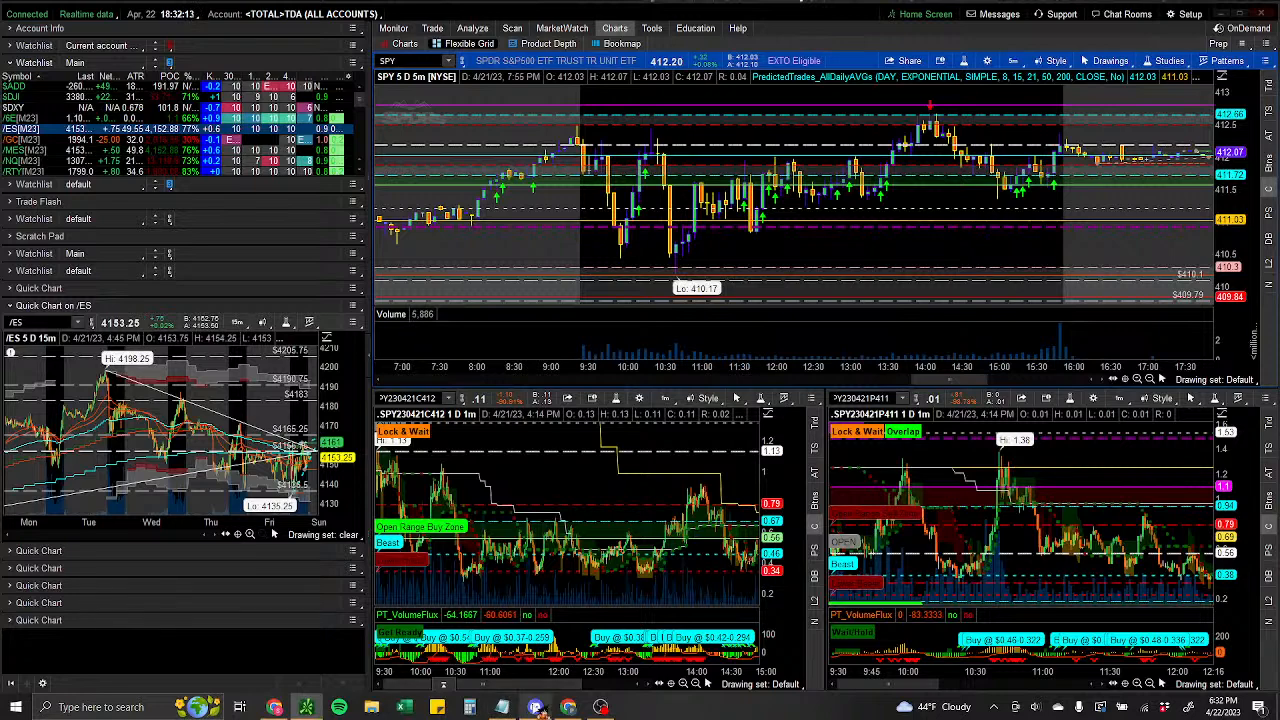
{"action": "left_click", "coordinate": [536, 707]}
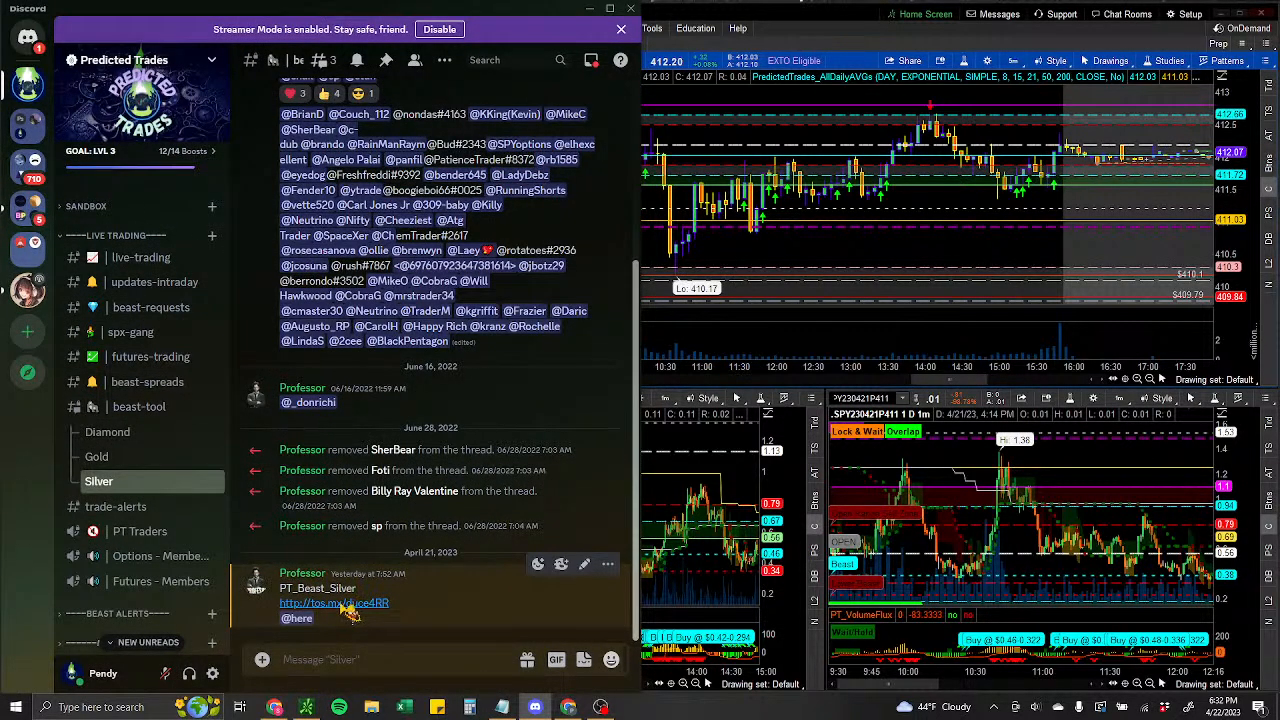
{"action": "left_click", "coordinate": [868, 361]}
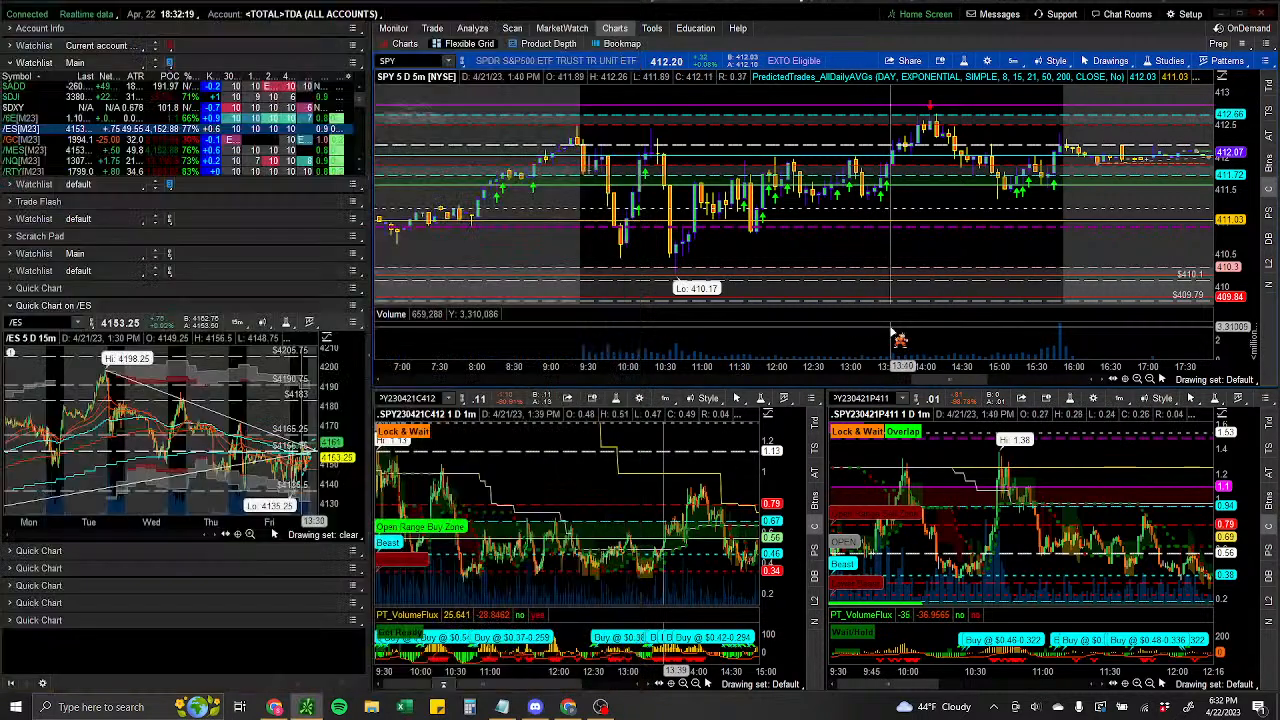
{"action": "left_click", "coordinate": [1189, 15]}
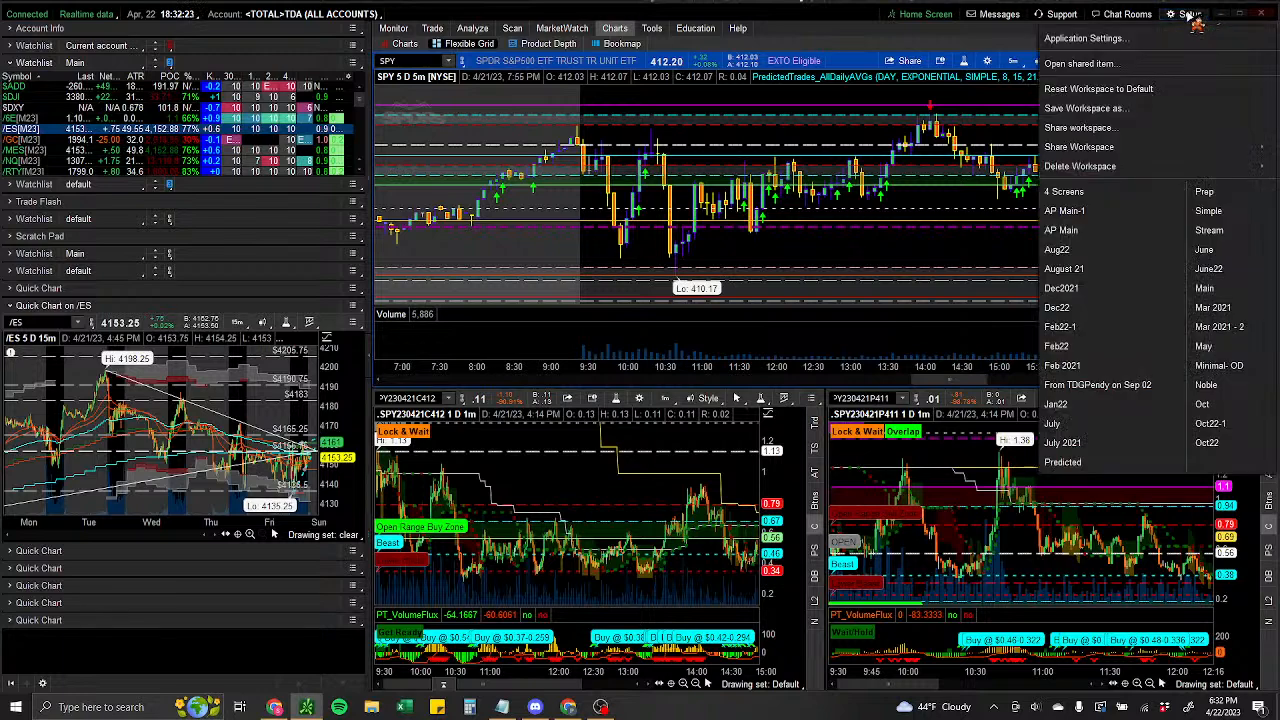
{"action": "left_click", "coordinate": [1118, 65]}
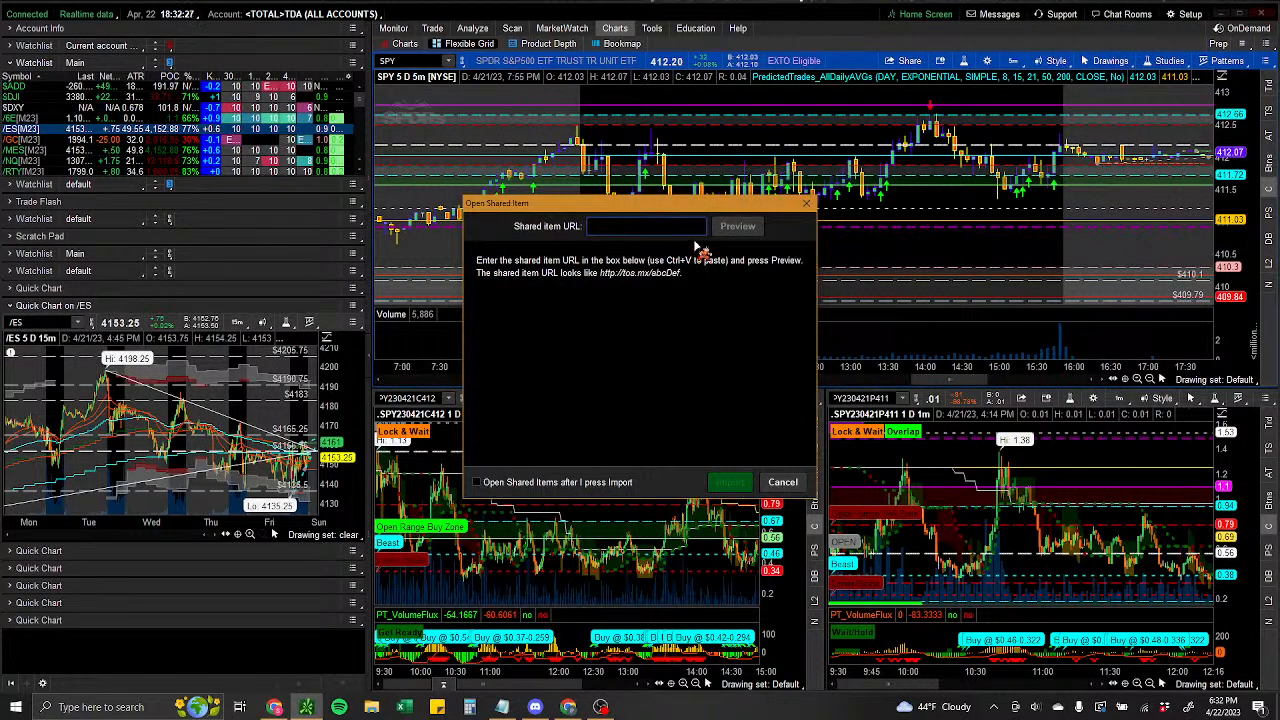
{"action": "left_click", "coordinate": [667, 224]}
{"action": "key", "text": "ctrl+v"}
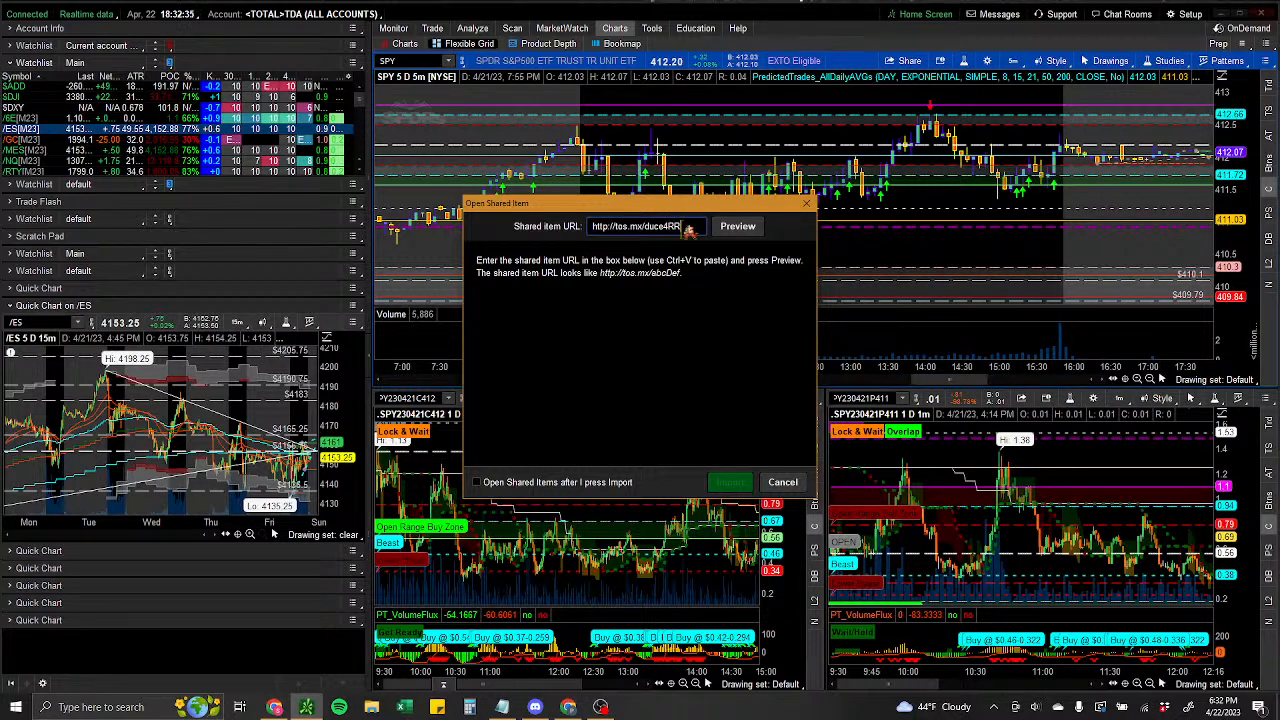
{"action": "left_click", "coordinate": [738, 228]}
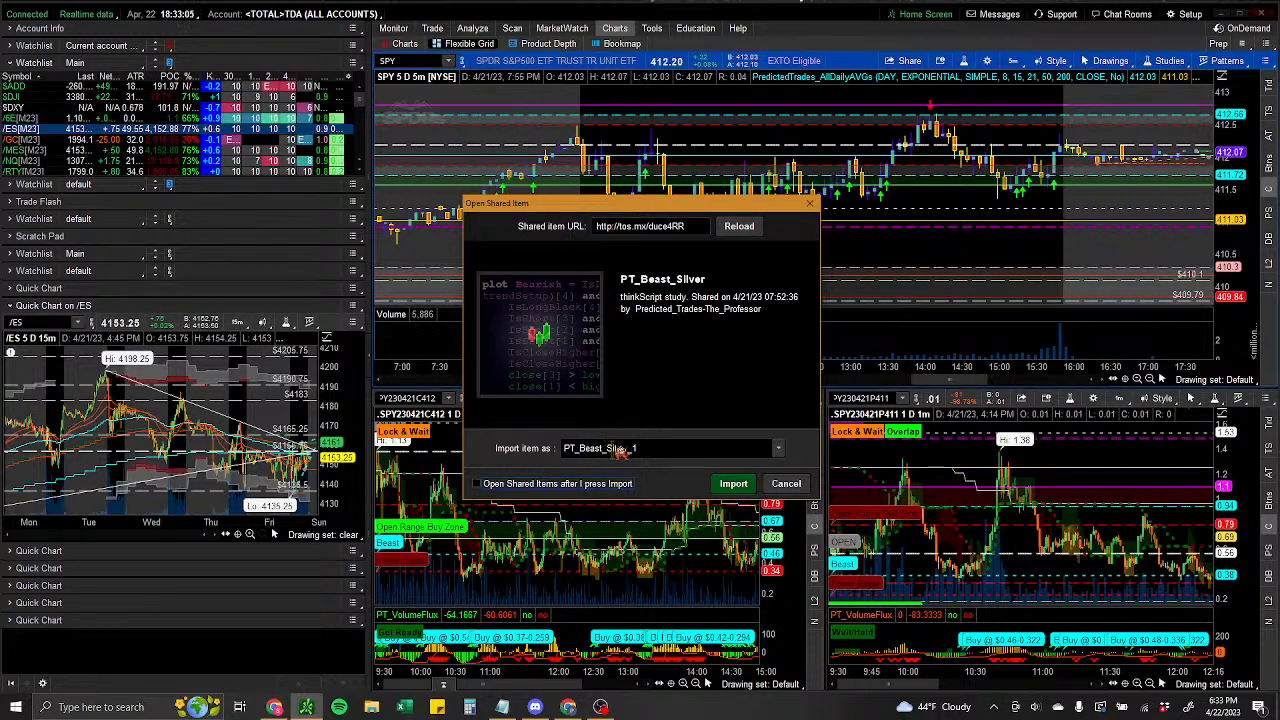
Try to import the shared study under the name PT_Beast_Silver, declining the overwrite and closing the shared item dialog.
{"action": "left_click", "coordinate": [671, 449]}
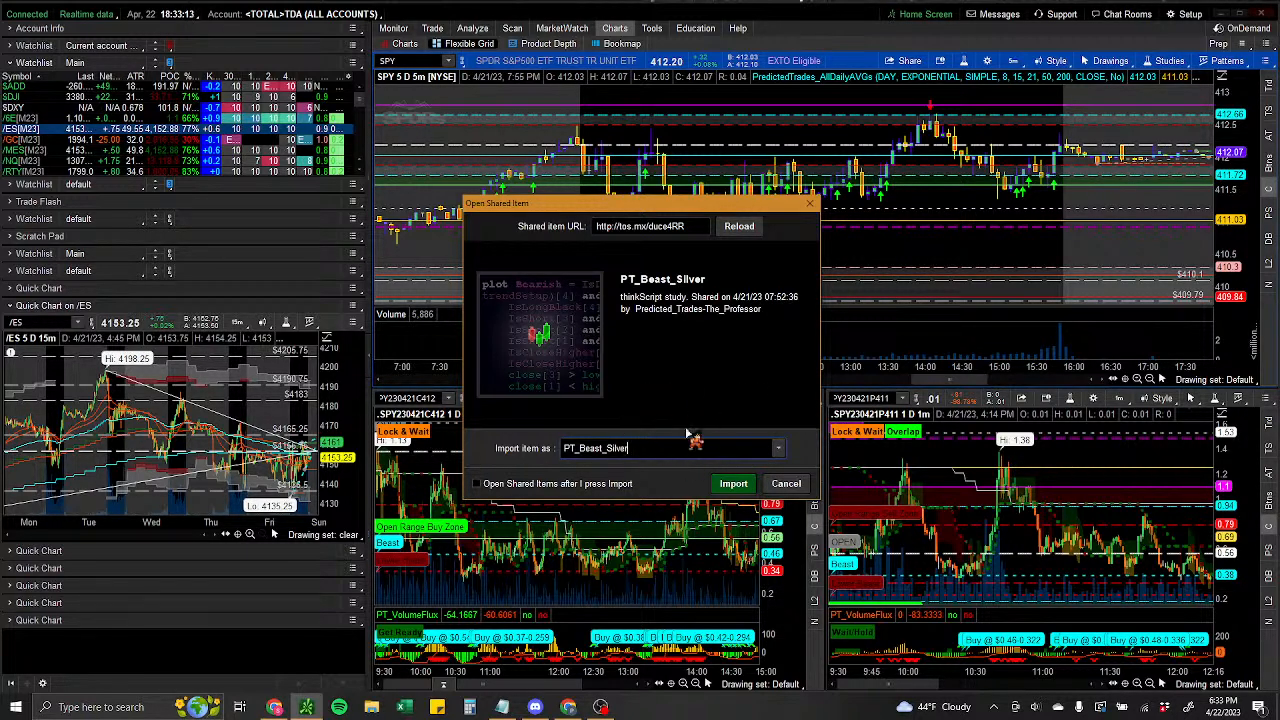
{"action": "left_click", "coordinate": [733, 484]}
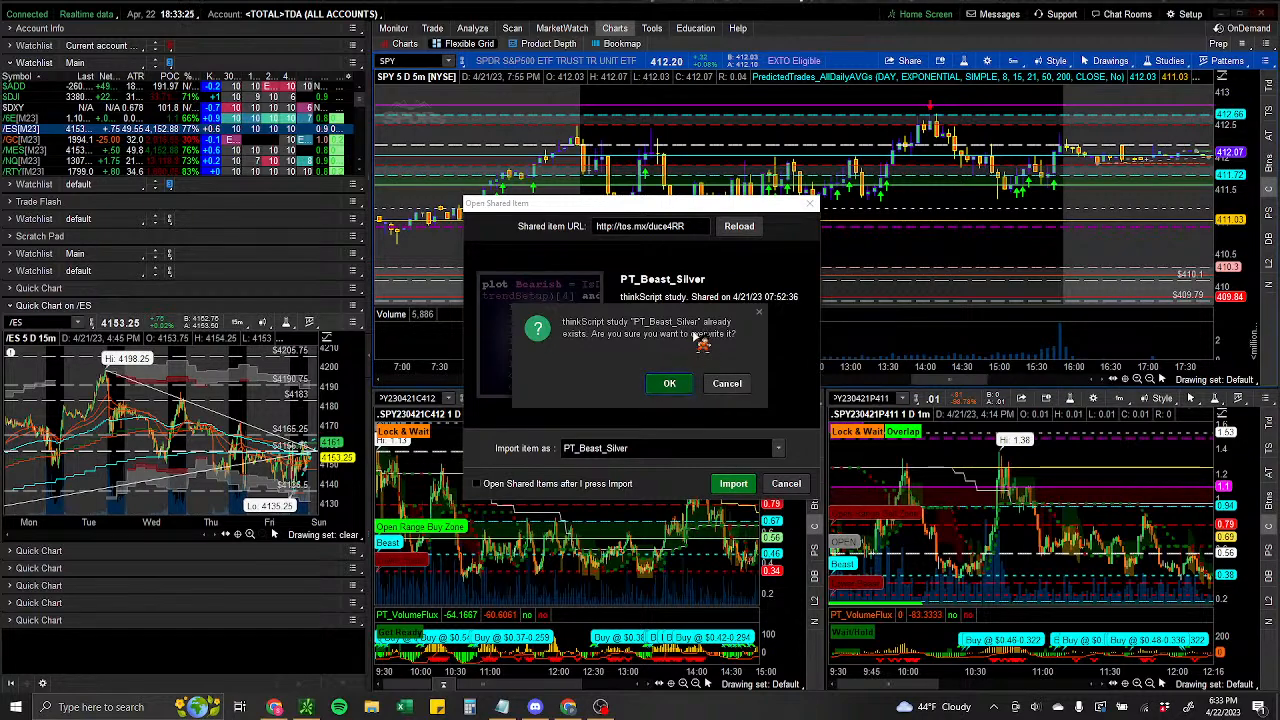
{"action": "left_click", "coordinate": [730, 385]}
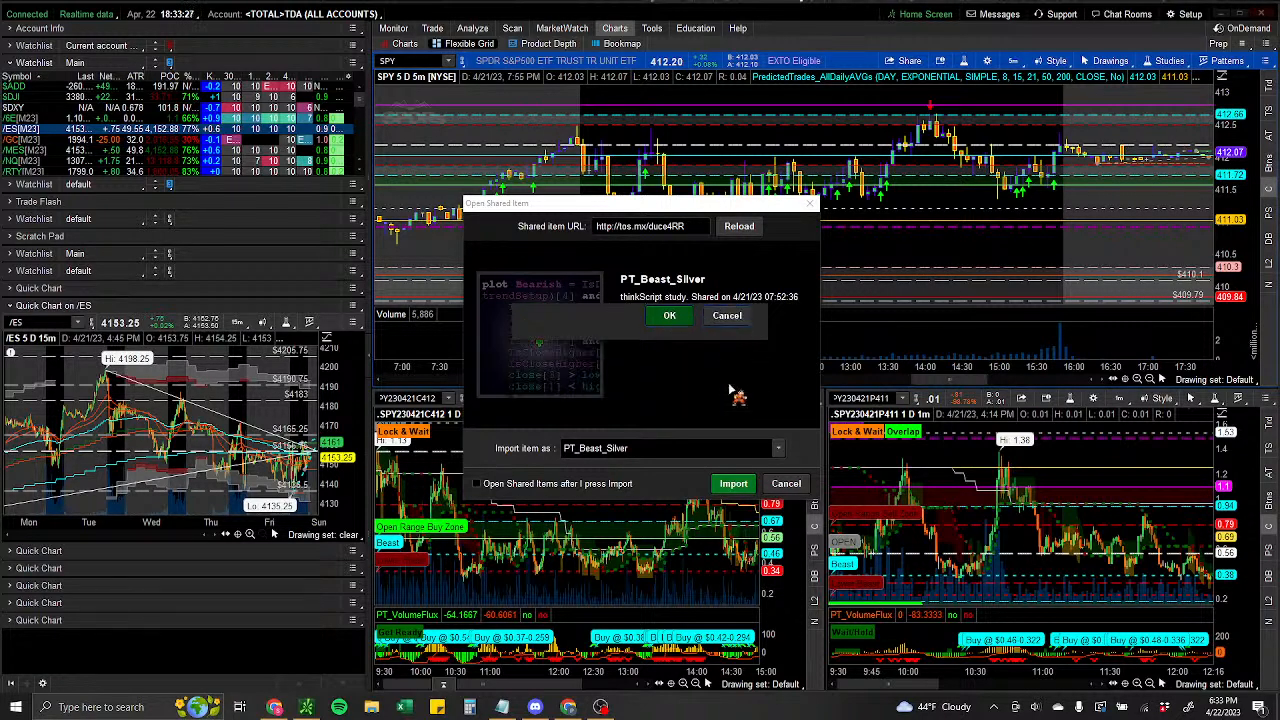
{"action": "left_click", "coordinate": [784, 484]}
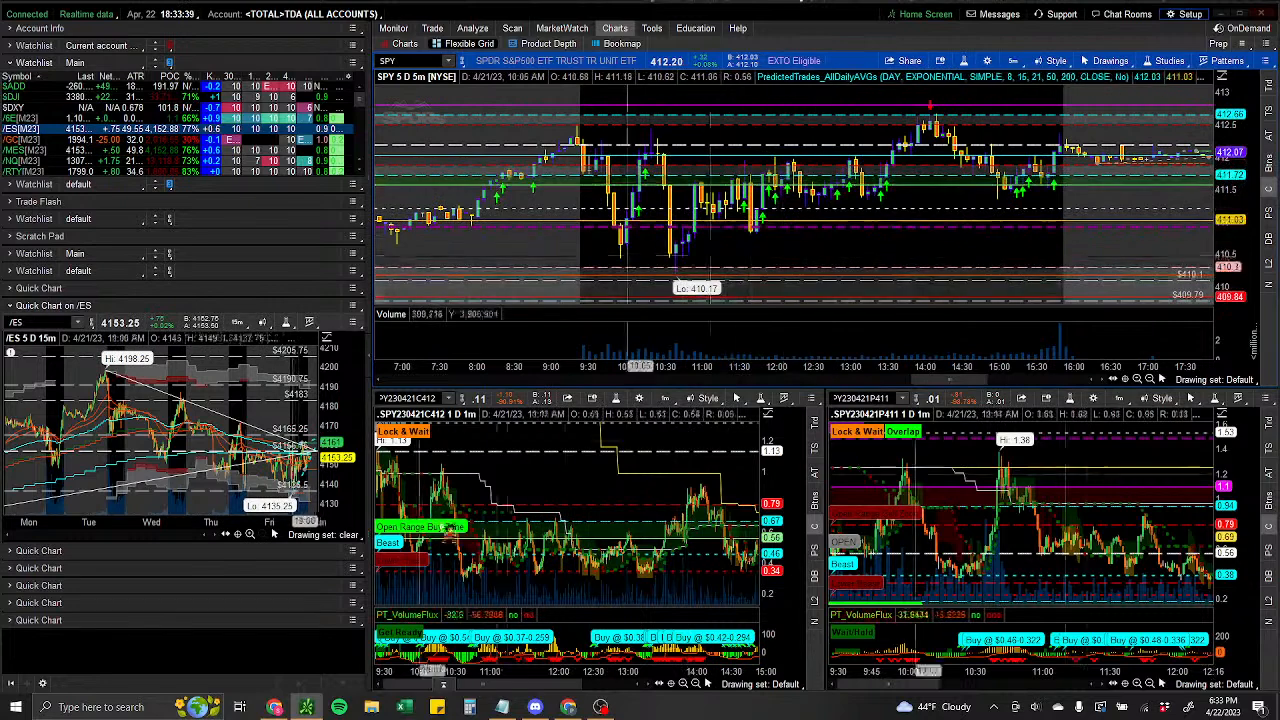
{"action": "left_click", "coordinate": [540, 712]}
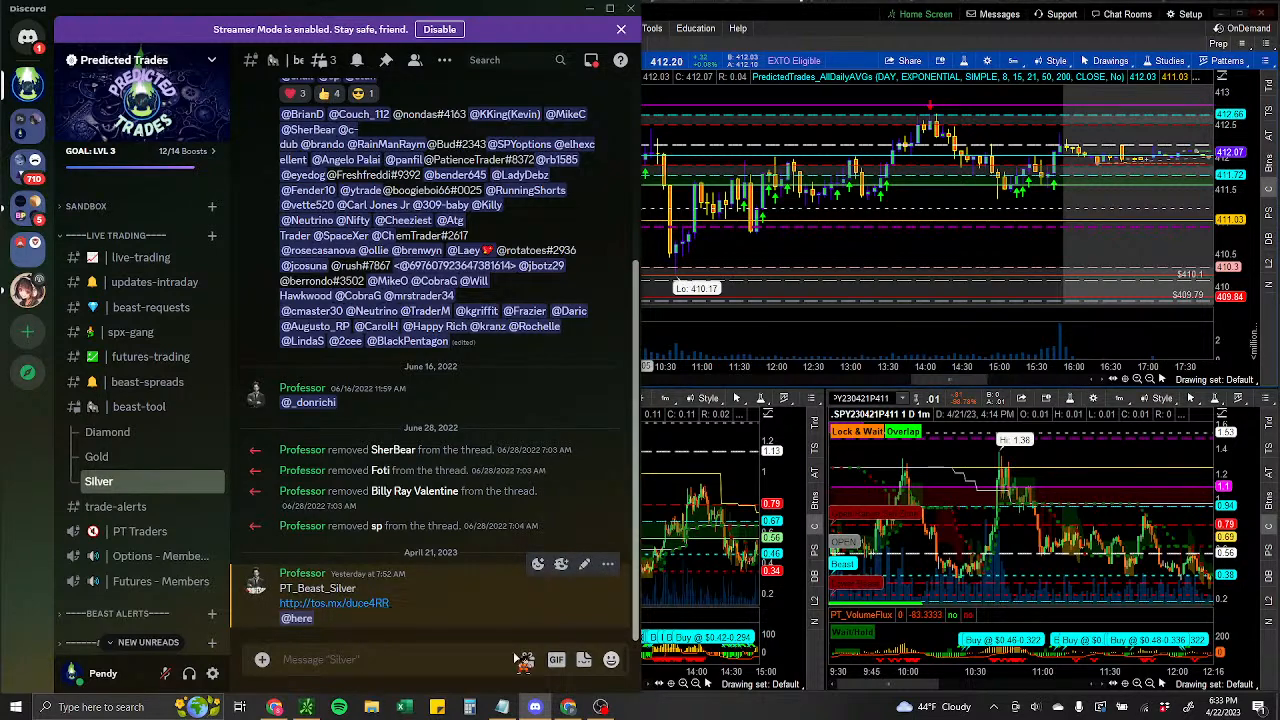
{"action": "left_click", "coordinate": [1190, 14]}
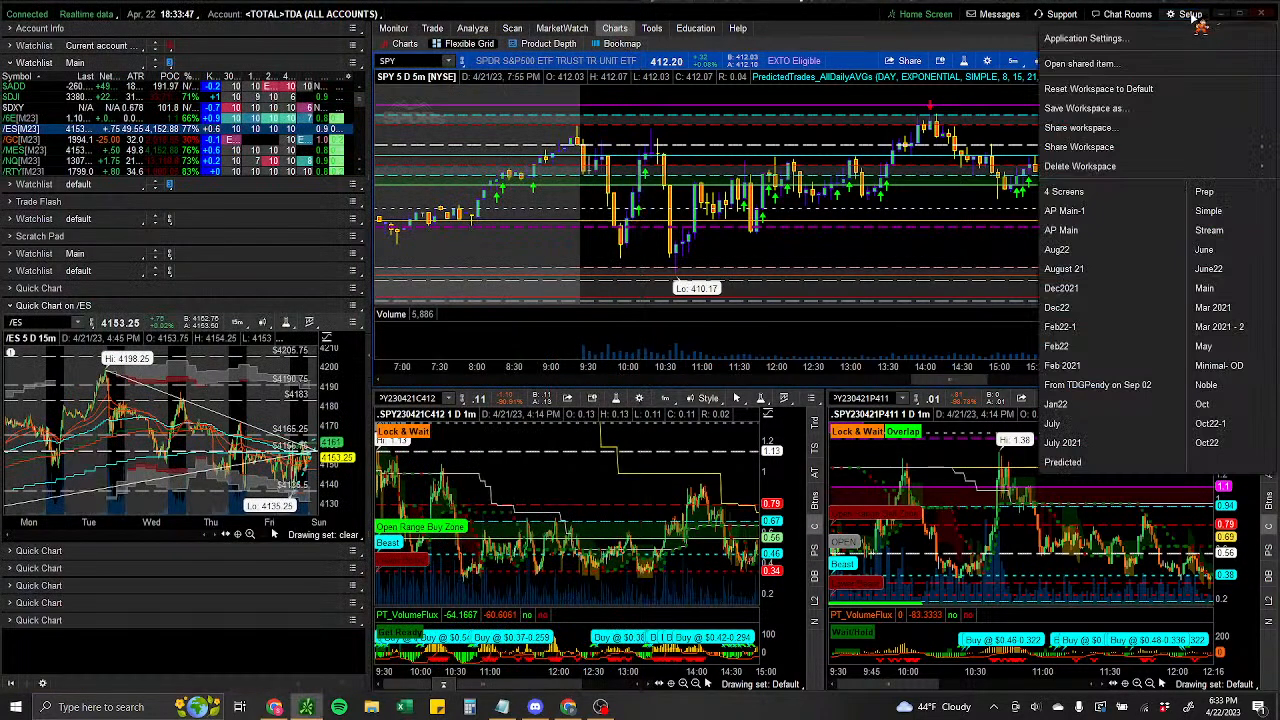
{"action": "left_click", "coordinate": [1081, 63]}
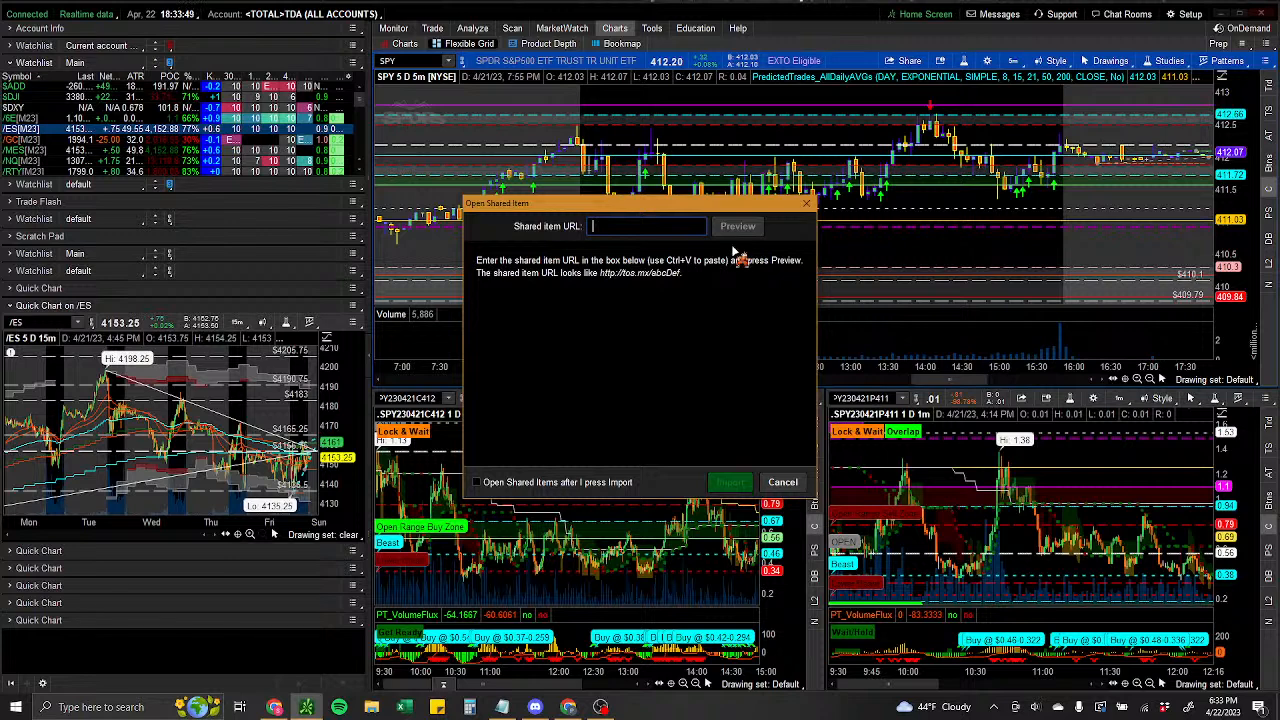
{"action": "key", "text": "ctrl+v"}
{"action": "left_click", "coordinate": [737, 226]}
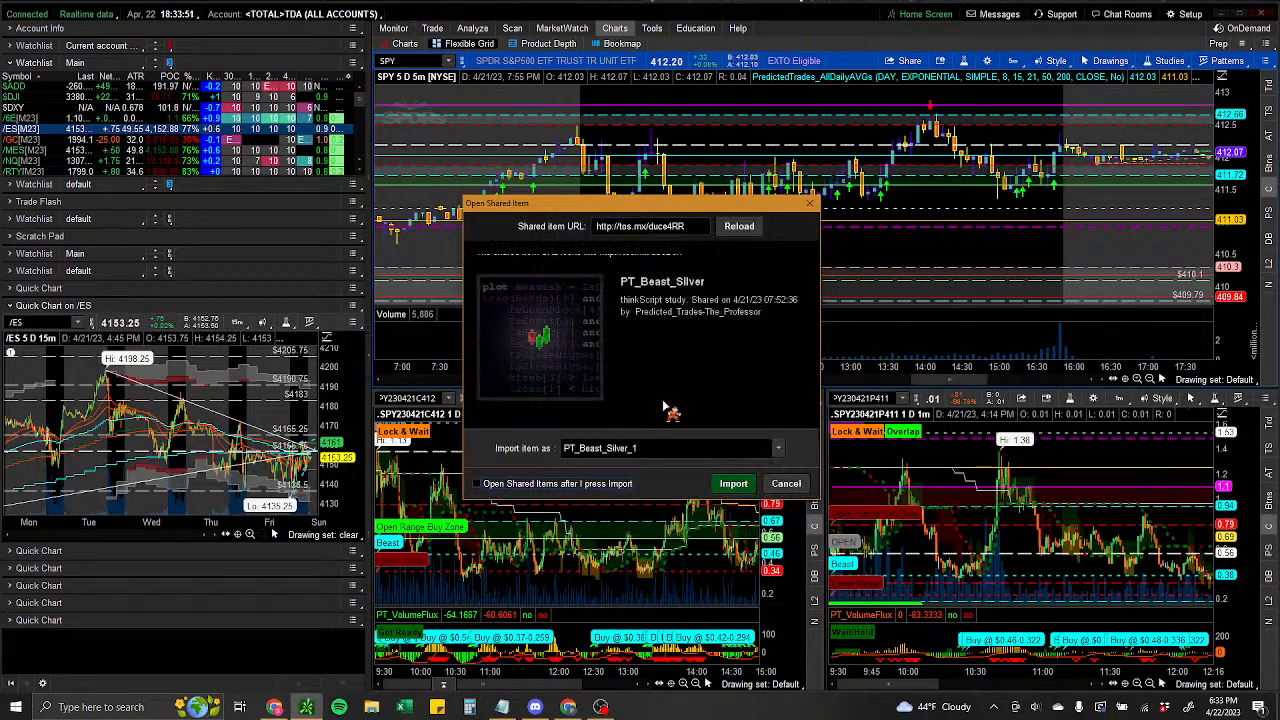
Import the previewed study under the name PT_Beast_Silver, overwriting the existing study.
{"action": "left_click", "coordinate": [674, 448]}
{"action": "key", "text": "BackSpace"}
{"action": "key", "text": "BackSpace"}
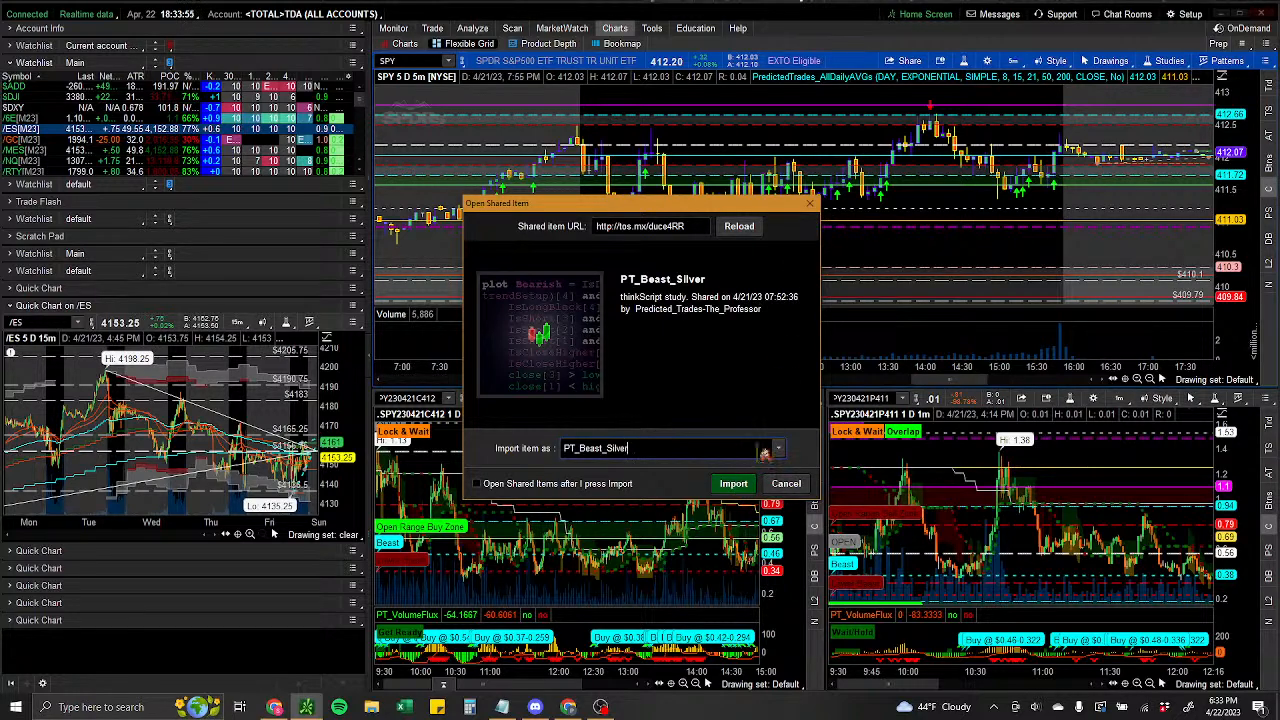
{"action": "left_click", "coordinate": [731, 484]}
{"action": "left_click", "coordinate": [667, 386]}
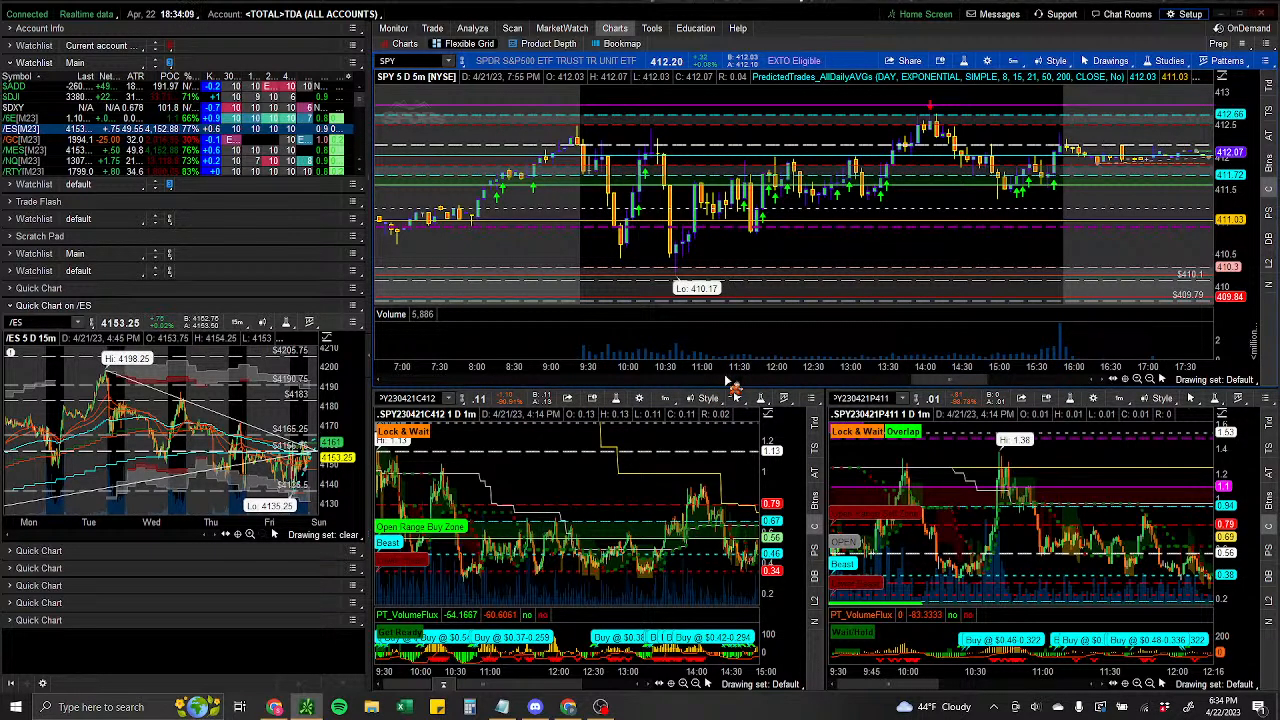
Switch to Discord and review the Silver Subscription post in the subscribe-upgrade channel.
{"action": "left_click", "coordinate": [535, 707]}
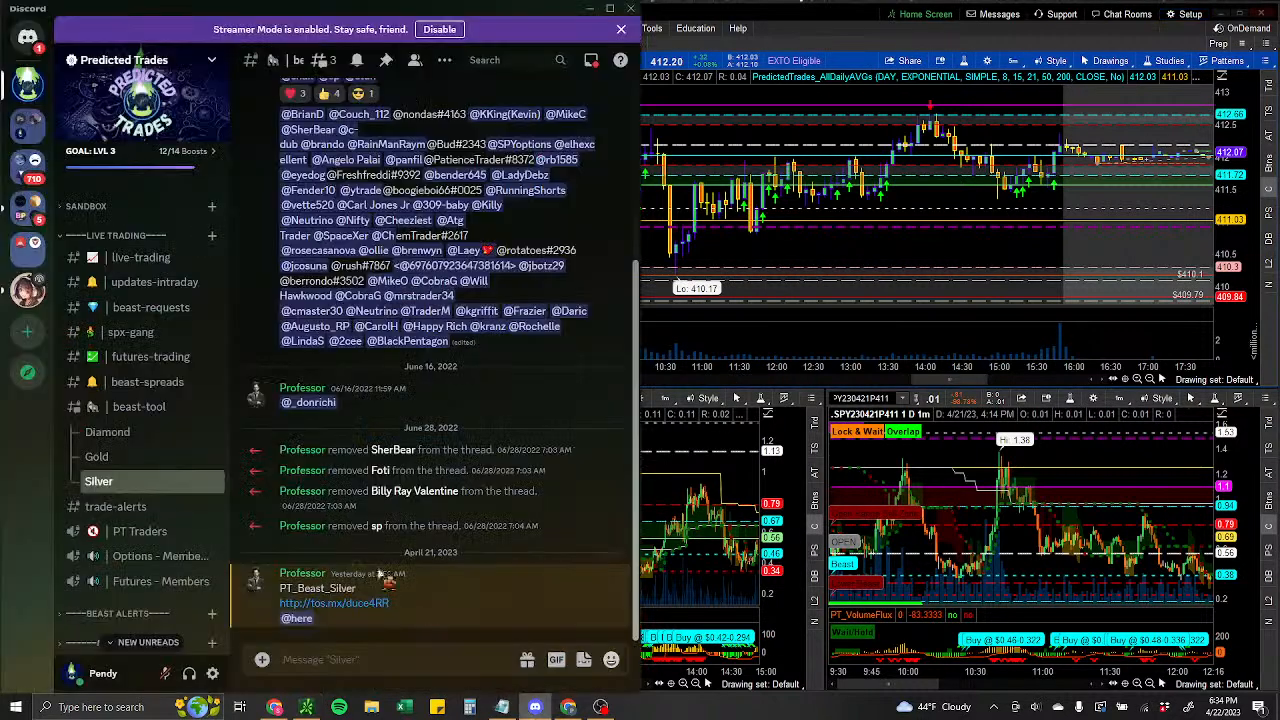
{"action": "scroll", "coordinate": [105, 525], "scroll_direction": "down", "scroll_amount": 2}
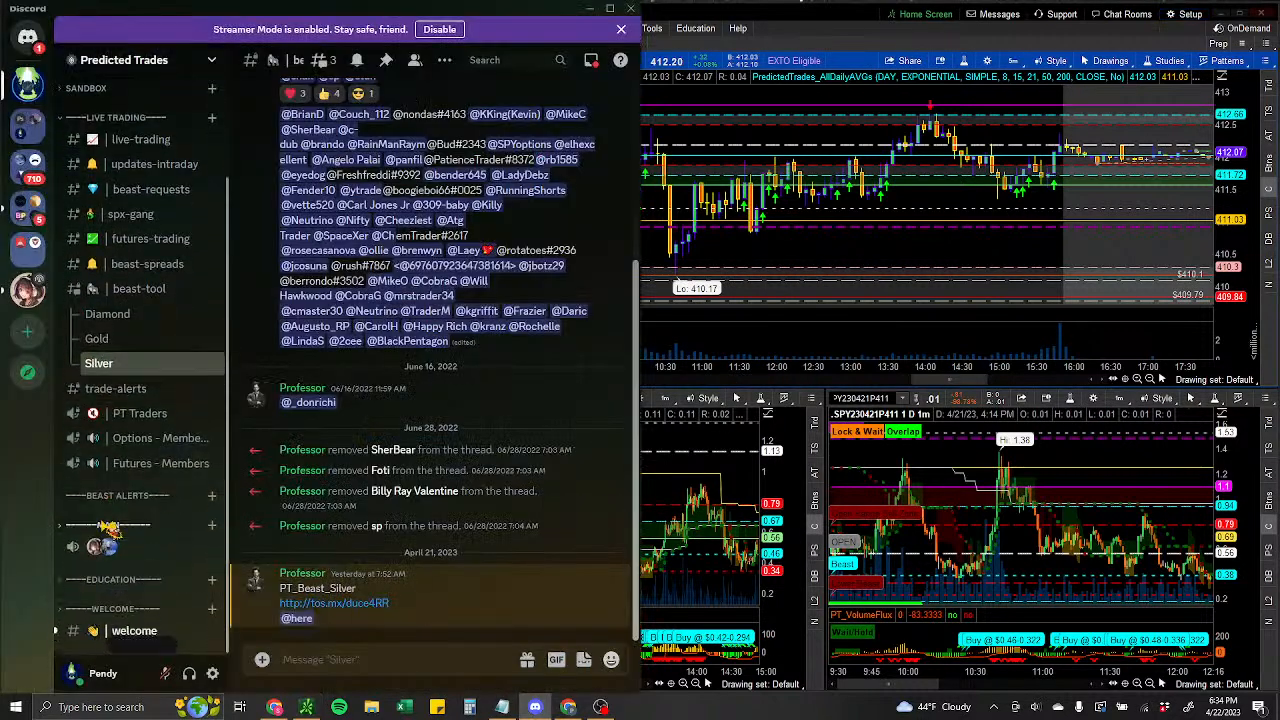
{"action": "scroll", "coordinate": [122, 620], "scroll_direction": "down", "scroll_amount": 3}
{"action": "left_click", "coordinate": [135, 630]}
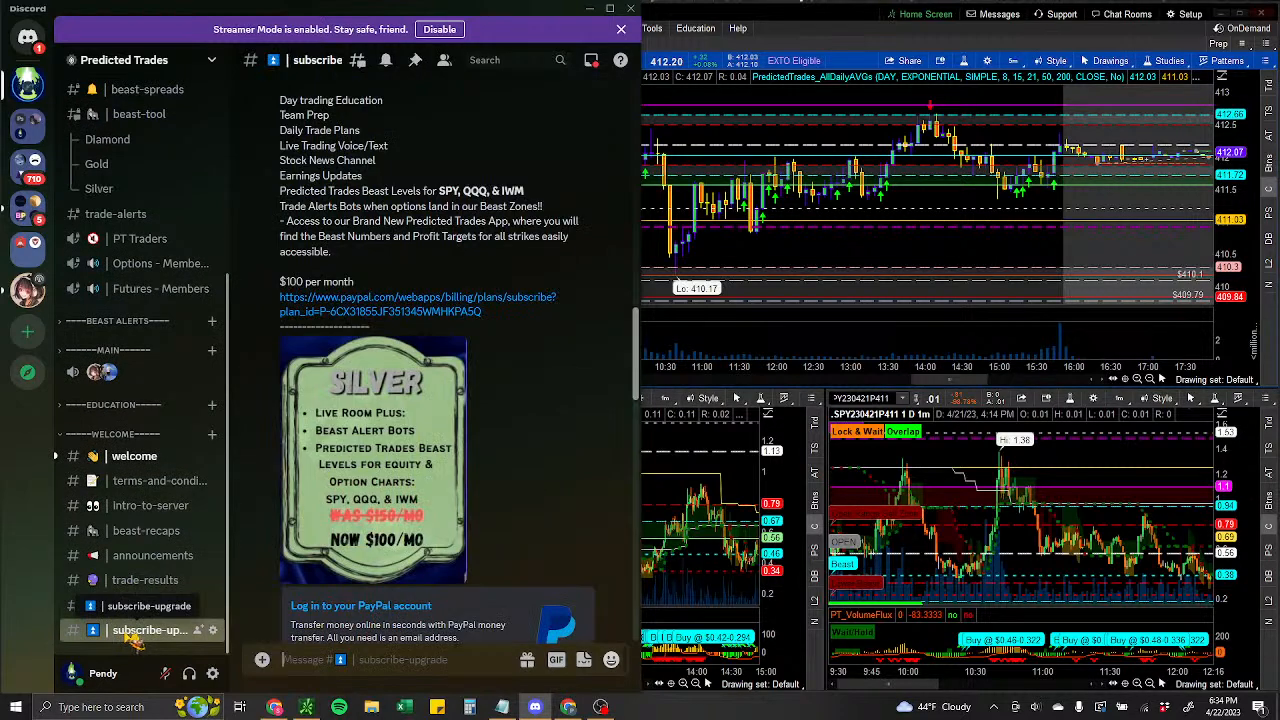
{"action": "scroll", "coordinate": [490, 500], "scroll_direction": "down", "scroll_amount": 4}
{"action": "scroll", "coordinate": [490, 497], "scroll_direction": "up", "scroll_amount": 3}
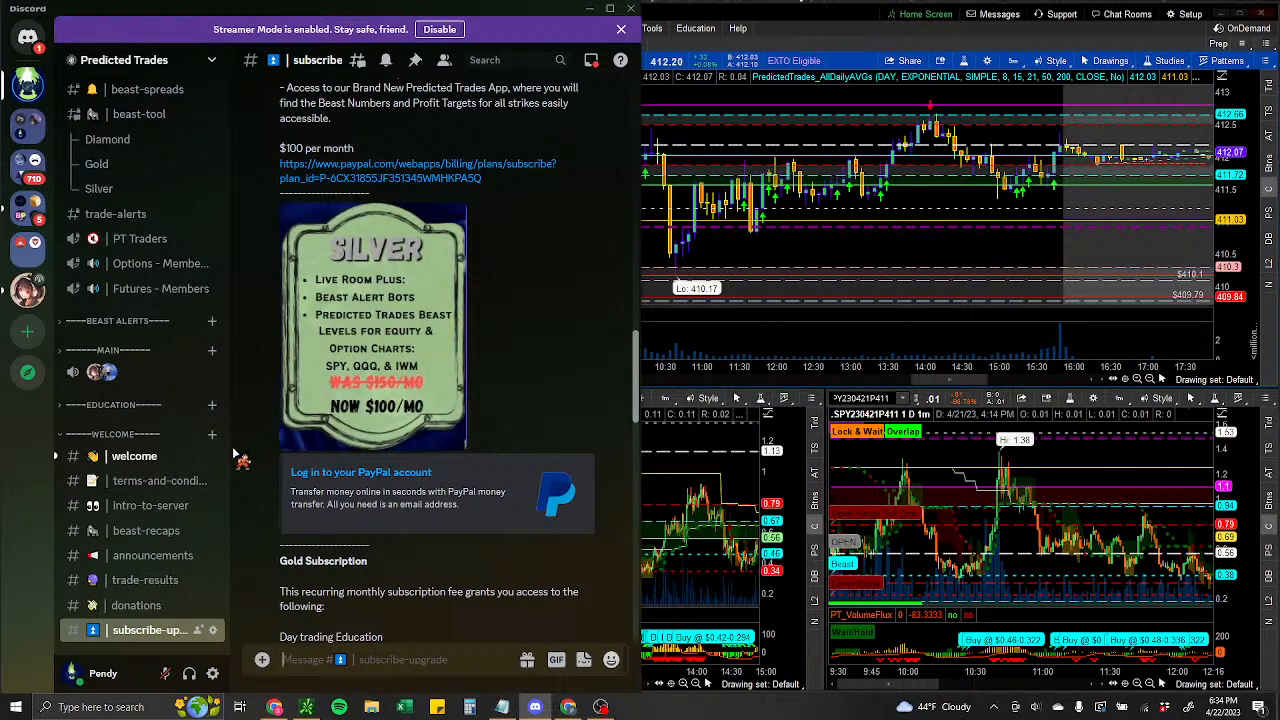
Expand the Main category and open main-chat to read the newest member's message.
{"action": "left_click", "coordinate": [138, 352]}
{"action": "left_click", "coordinate": [140, 373]}
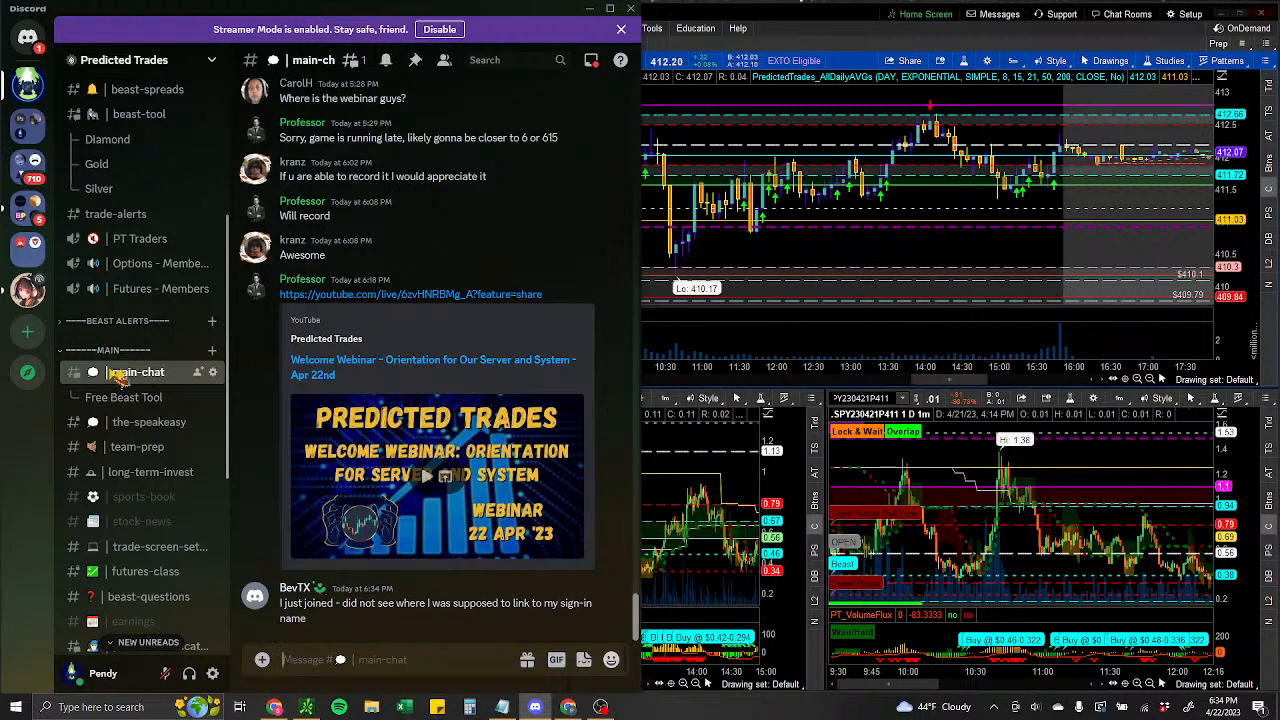
{"action": "scroll", "coordinate": [116, 448], "scroll_direction": "down", "scroll_amount": 1}
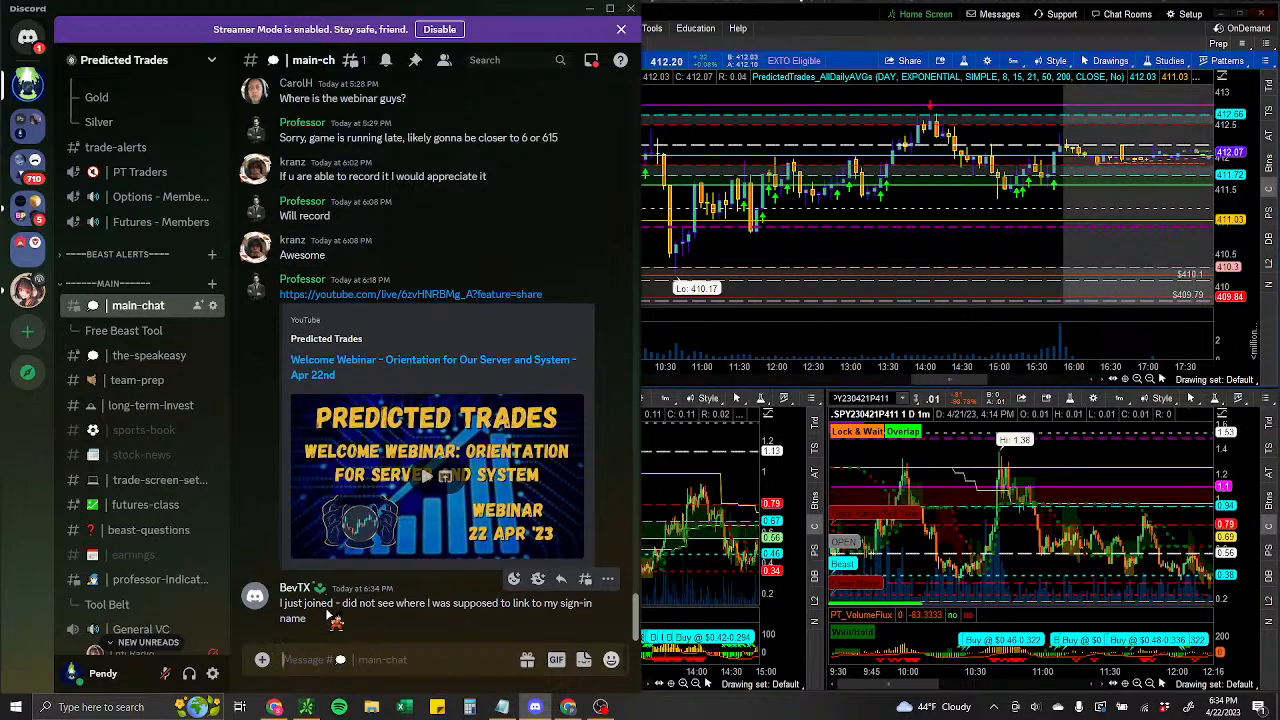
{"action": "mouse_move", "coordinate": [150, 629]}
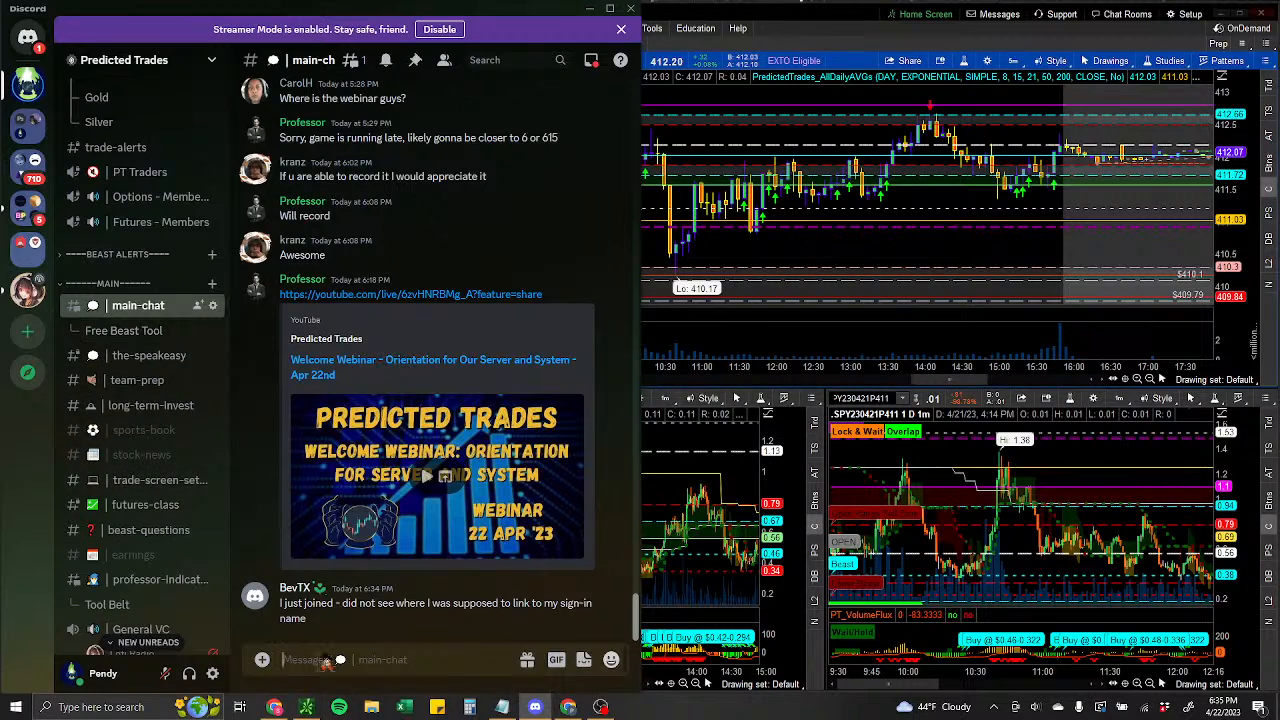
Assign the Silver and Live Trading roles to the newest member who posted in main-chat.
{"action": "left_click", "coordinate": [306, 589]}
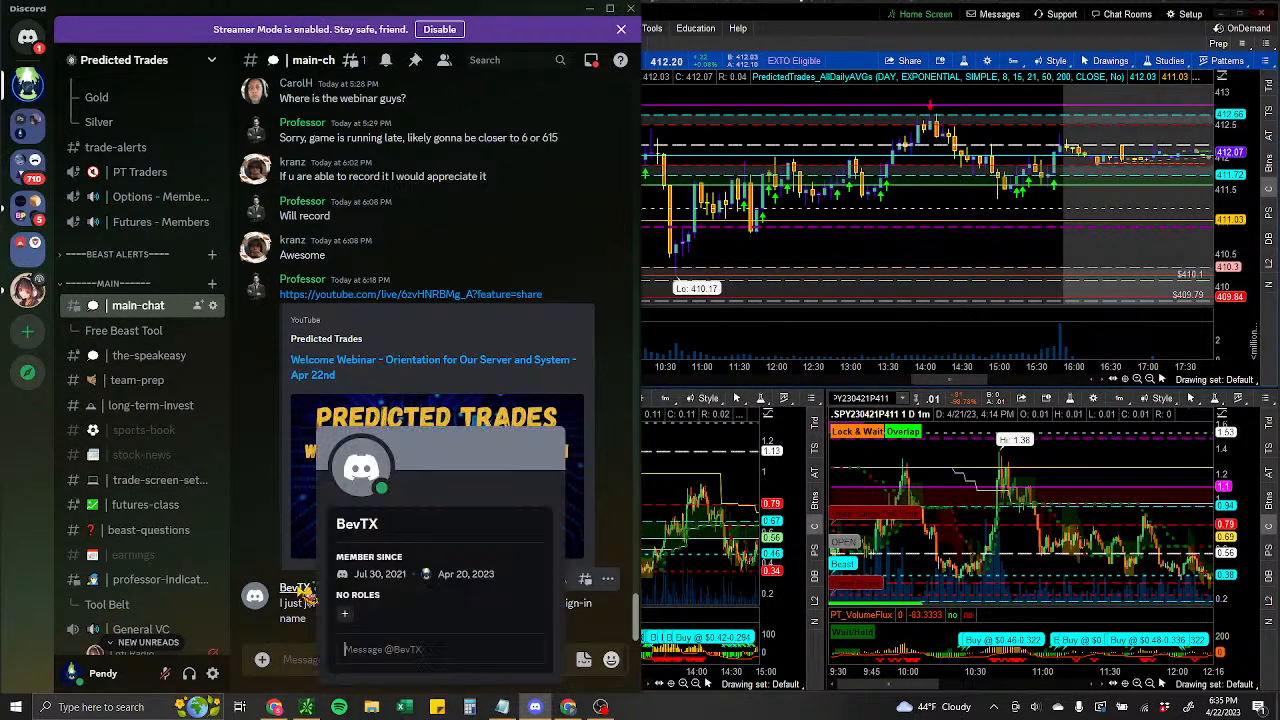
{"action": "left_click", "coordinate": [344, 614]}
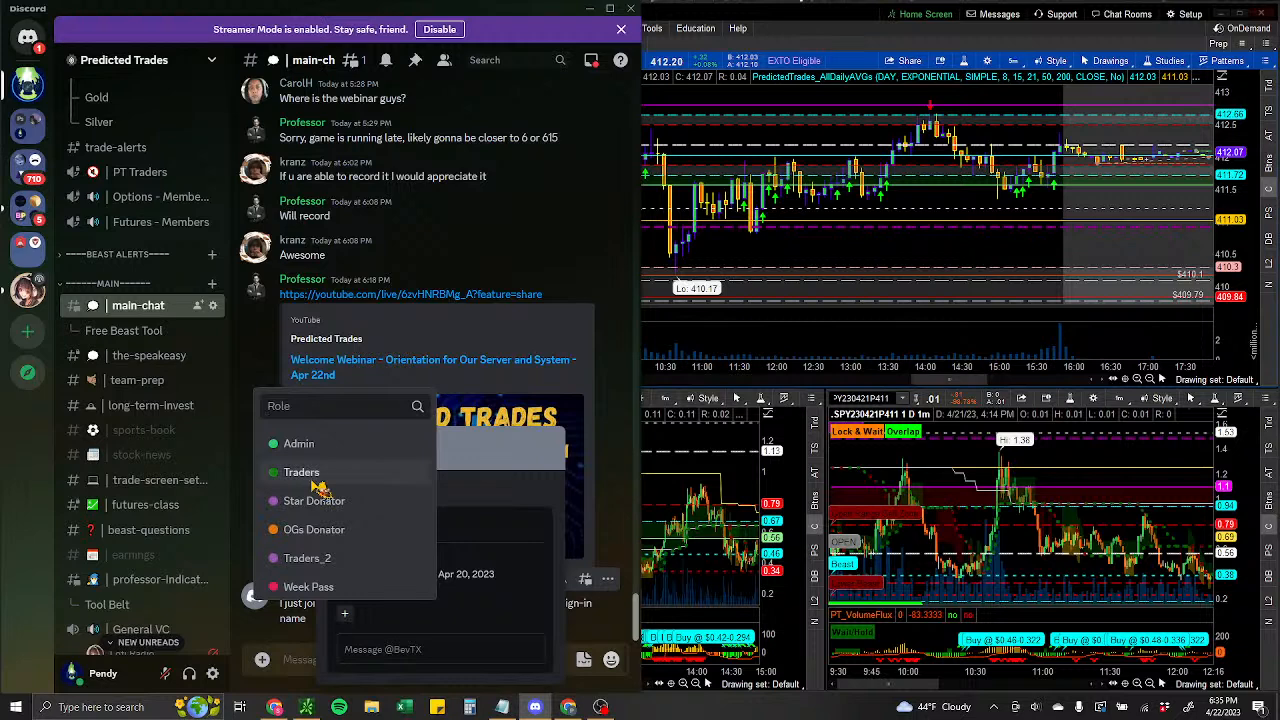
{"action": "type", "text": "sil"}
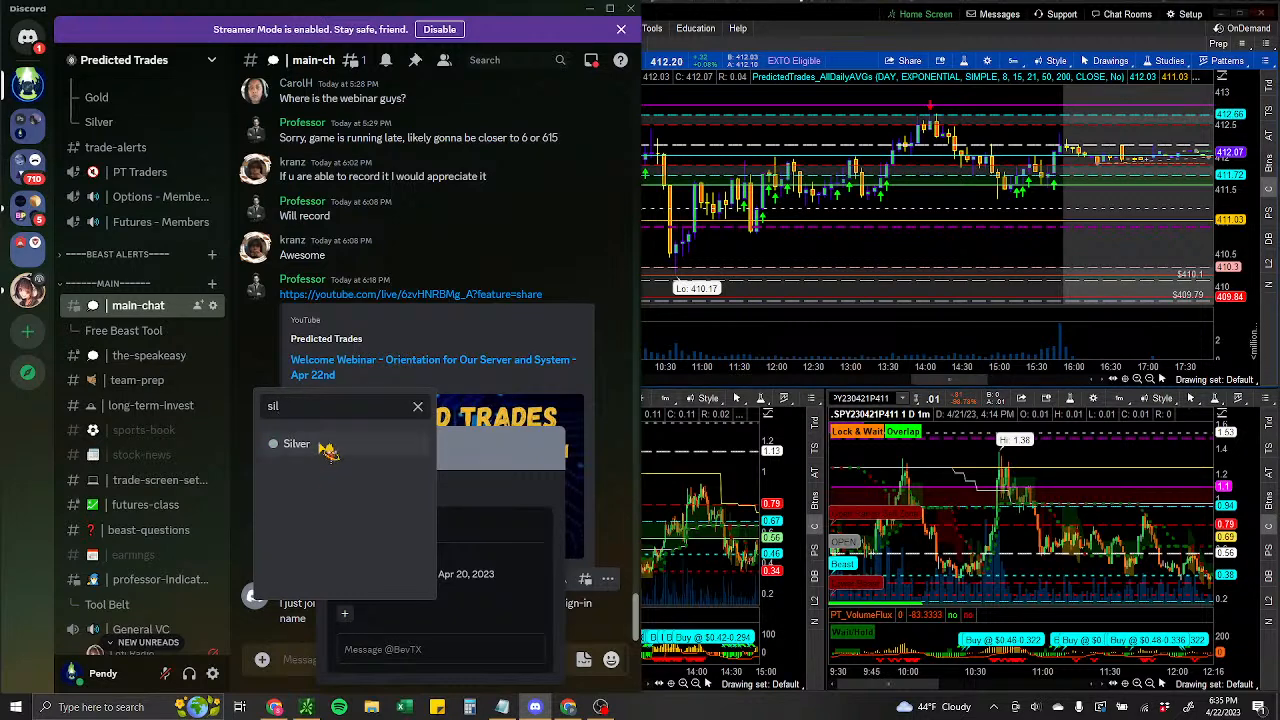
{"action": "left_click", "coordinate": [323, 445]}
{"action": "left_click", "coordinate": [393, 613]}
{"action": "type", "text": "li"}
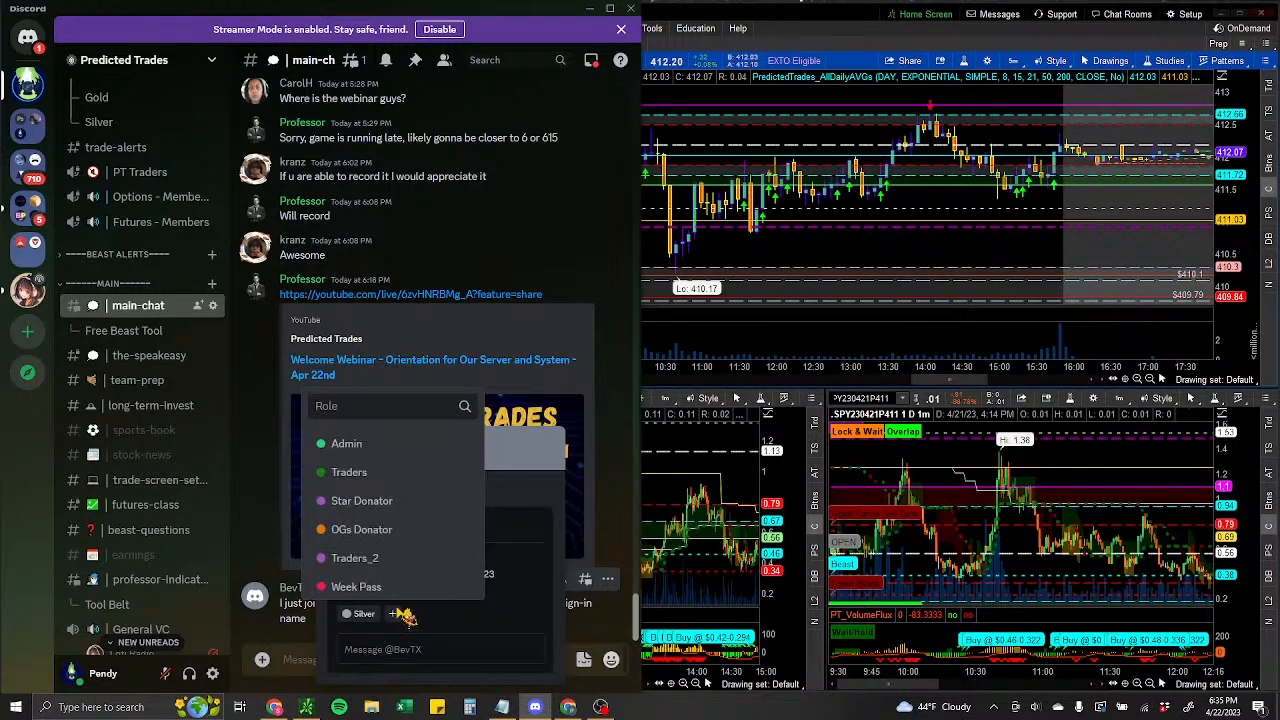
{"action": "left_click", "coordinate": [385, 446]}
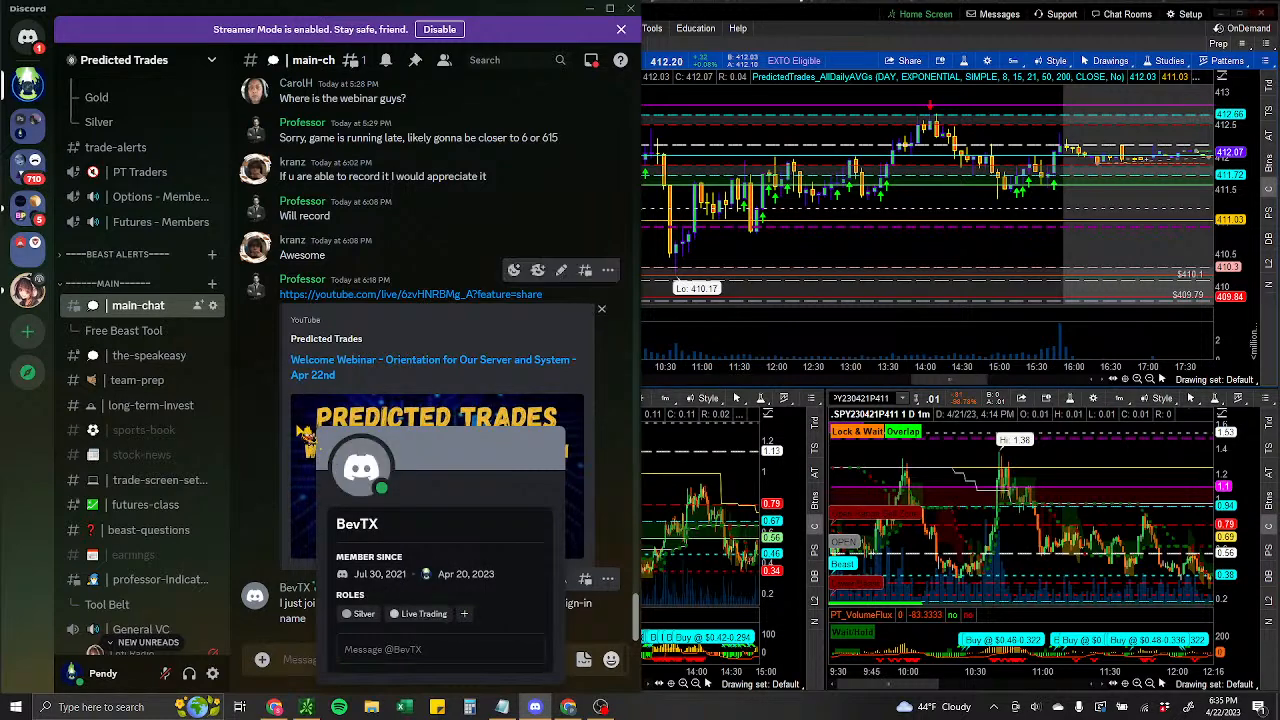
Edit the long member-mention message in the Silver thread to append a mention of the new member, and save it.
{"action": "scroll", "coordinate": [150, 300], "scroll_direction": "up", "scroll_amount": 3}
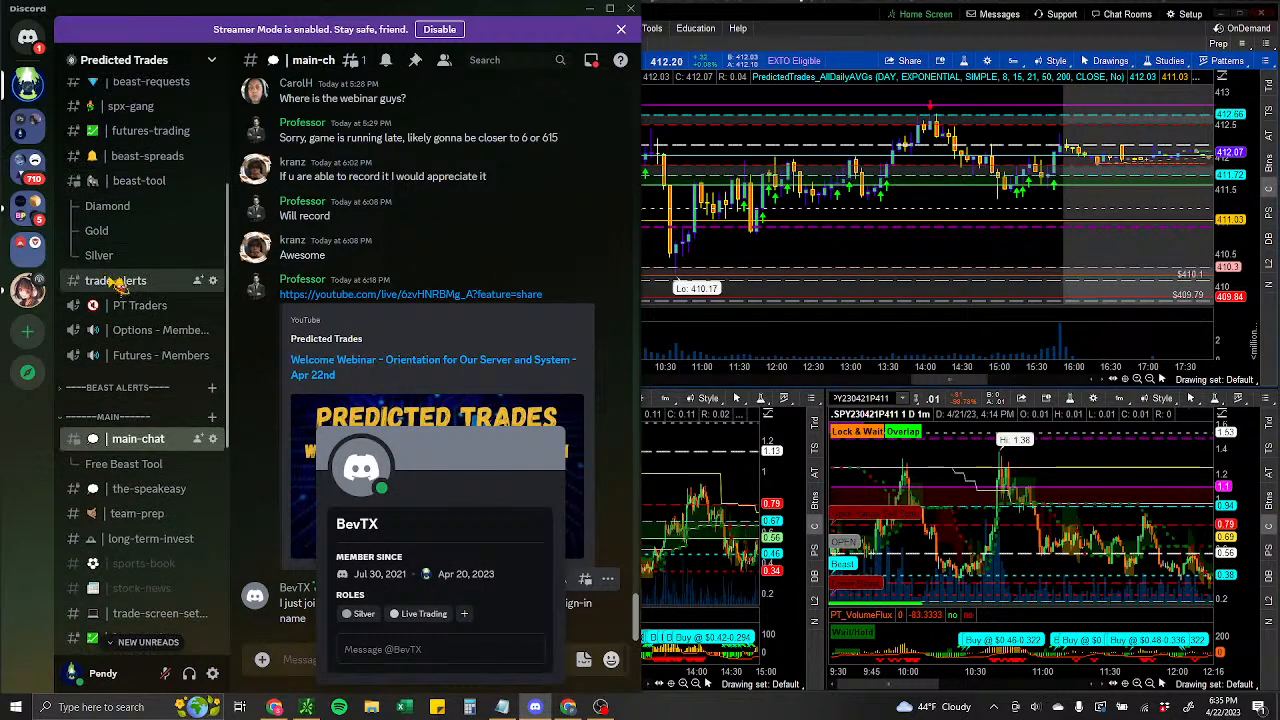
{"action": "left_click", "coordinate": [118, 258]}
{"action": "scroll", "coordinate": [598, 190], "scroll_direction": "up", "scroll_amount": 2}
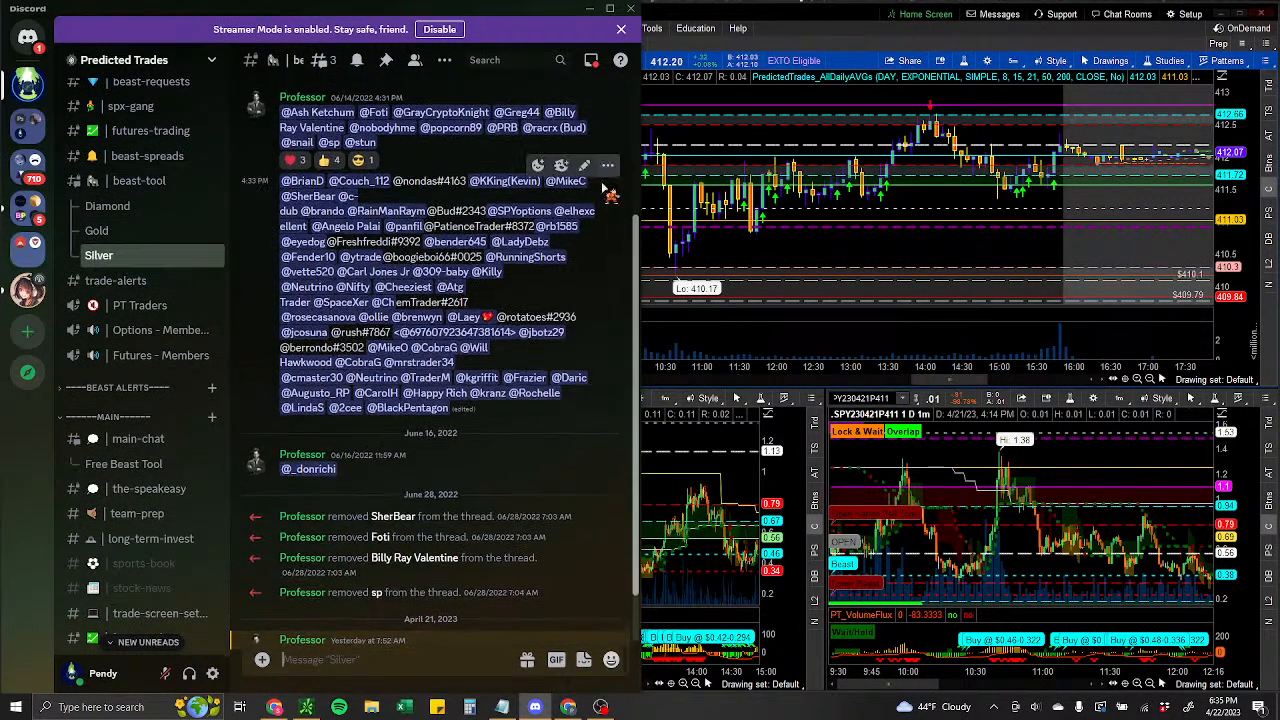
{"action": "left_click", "coordinate": [584, 165]}
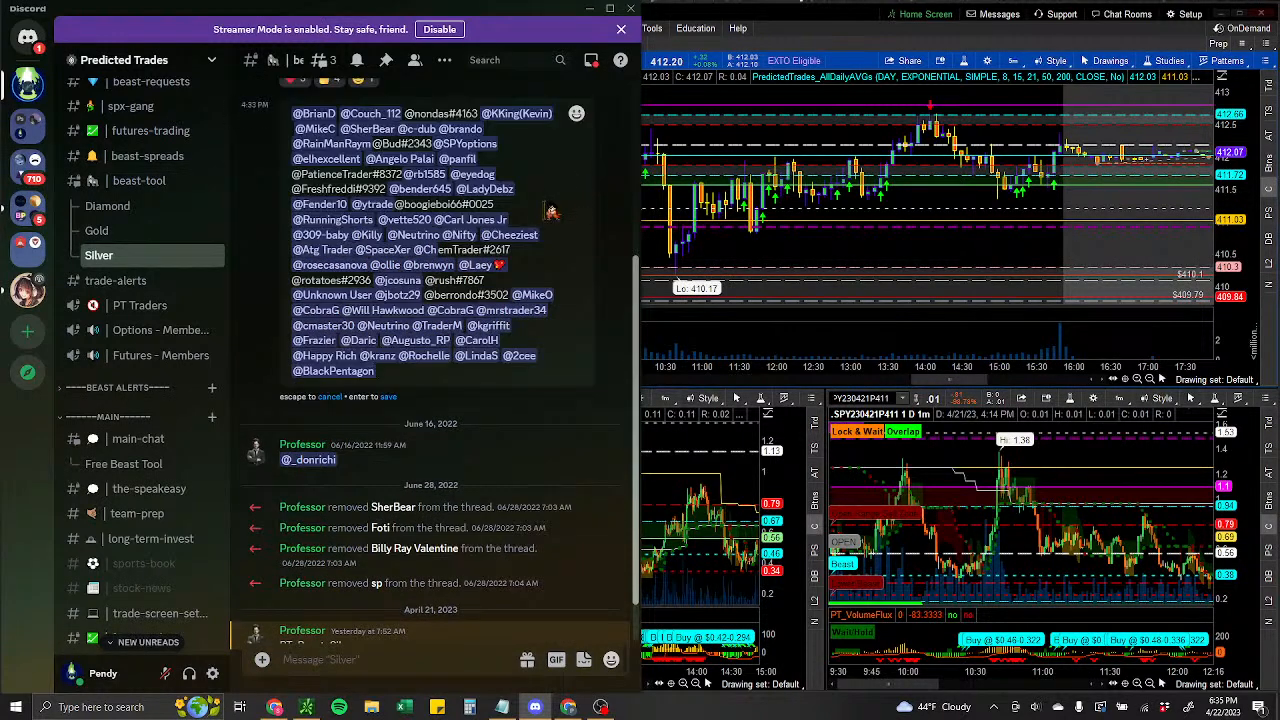
{"action": "type", "text": "@bev"}
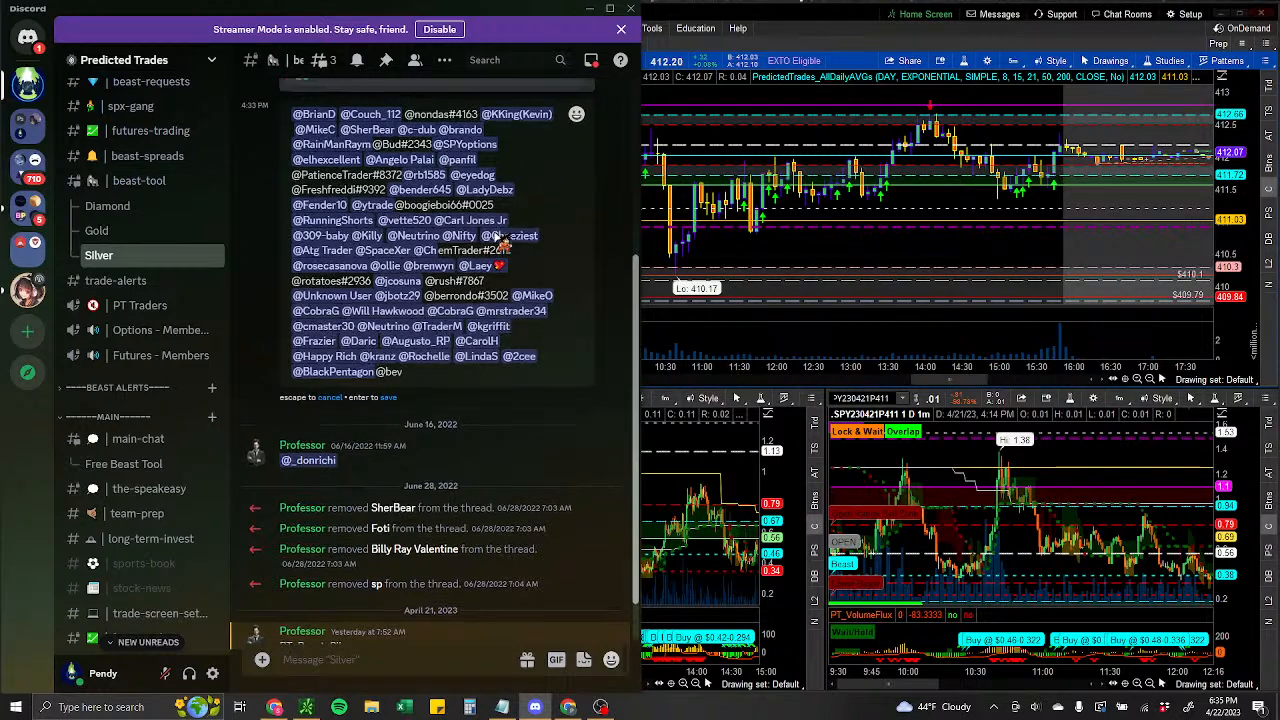
{"action": "scroll", "coordinate": [490, 236], "scroll_direction": "up", "scroll_amount": 1}
{"action": "left_click", "coordinate": [440, 145]}
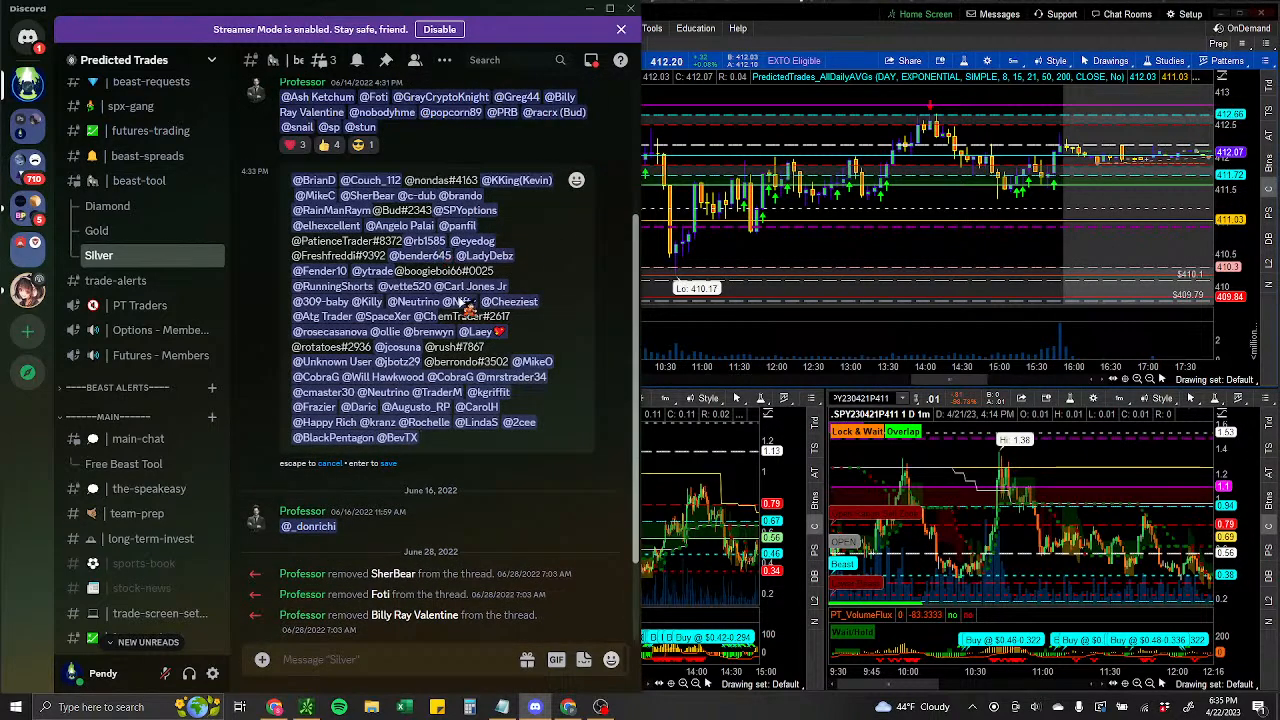
{"action": "key", "text": "Return"}
{"action": "scroll", "coordinate": [428, 575], "scroll_direction": "down", "scroll_amount": 3}
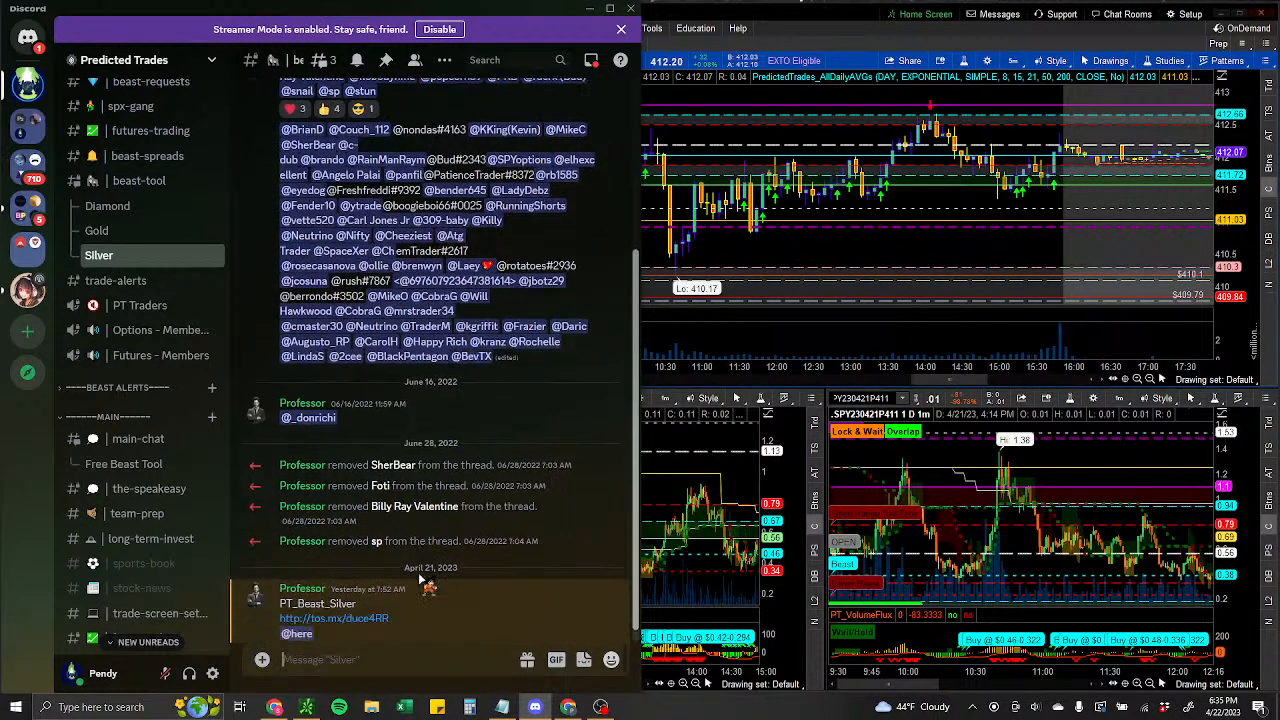
View the live-trading channel, then collapse the Live Trading category and return to main-chat.
{"action": "scroll", "coordinate": [140, 190], "scroll_direction": "up", "scroll_amount": 3}
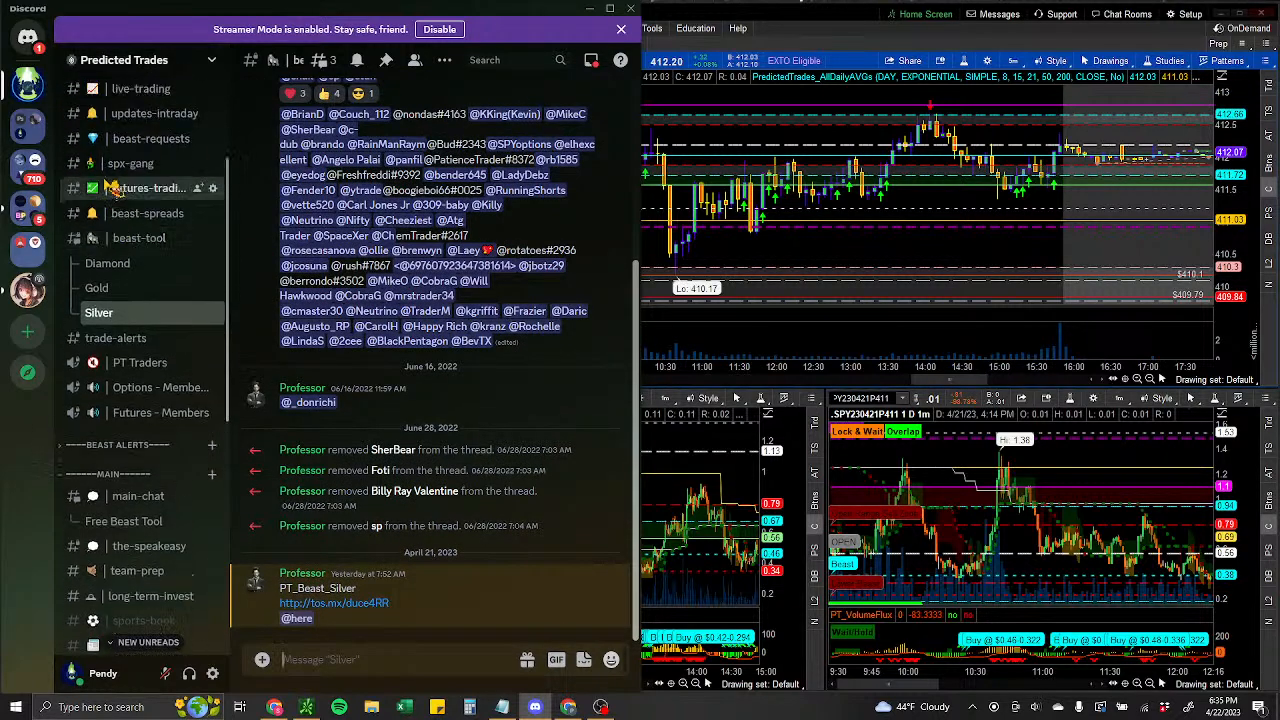
{"action": "left_click", "coordinate": [145, 166]}
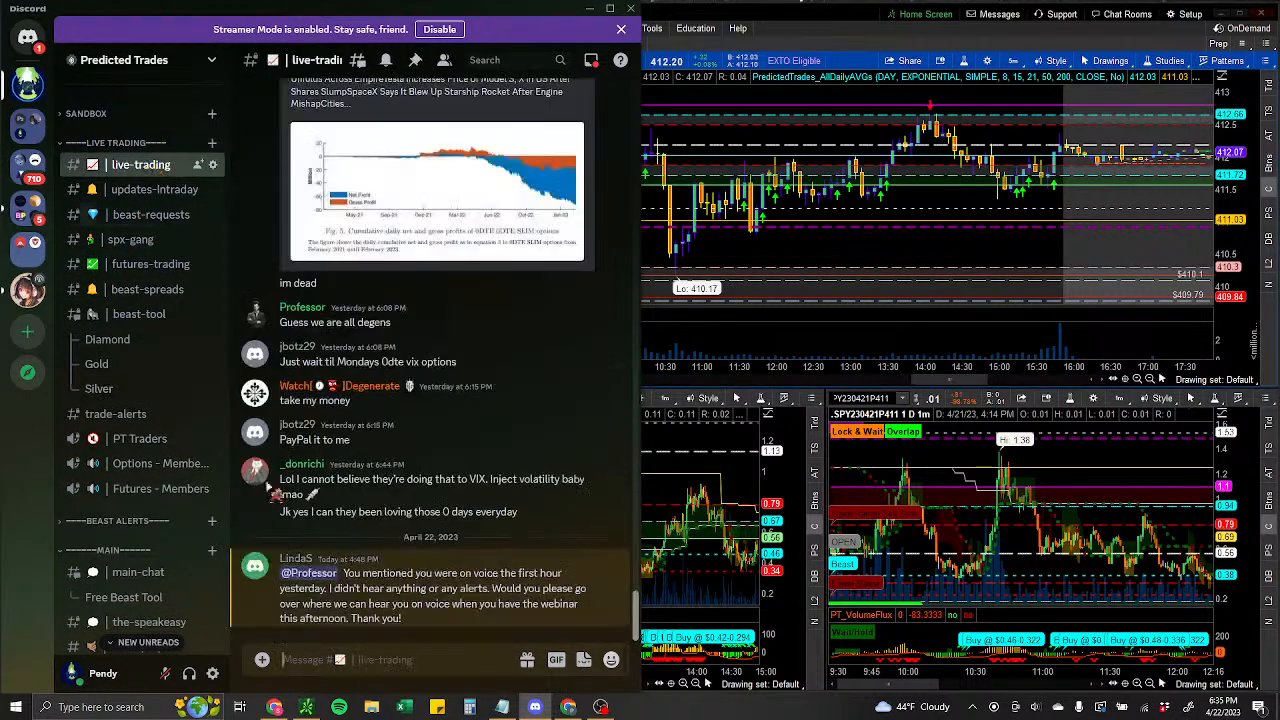
{"action": "left_click", "coordinate": [100, 145]}
{"action": "left_click", "coordinate": [133, 252]}
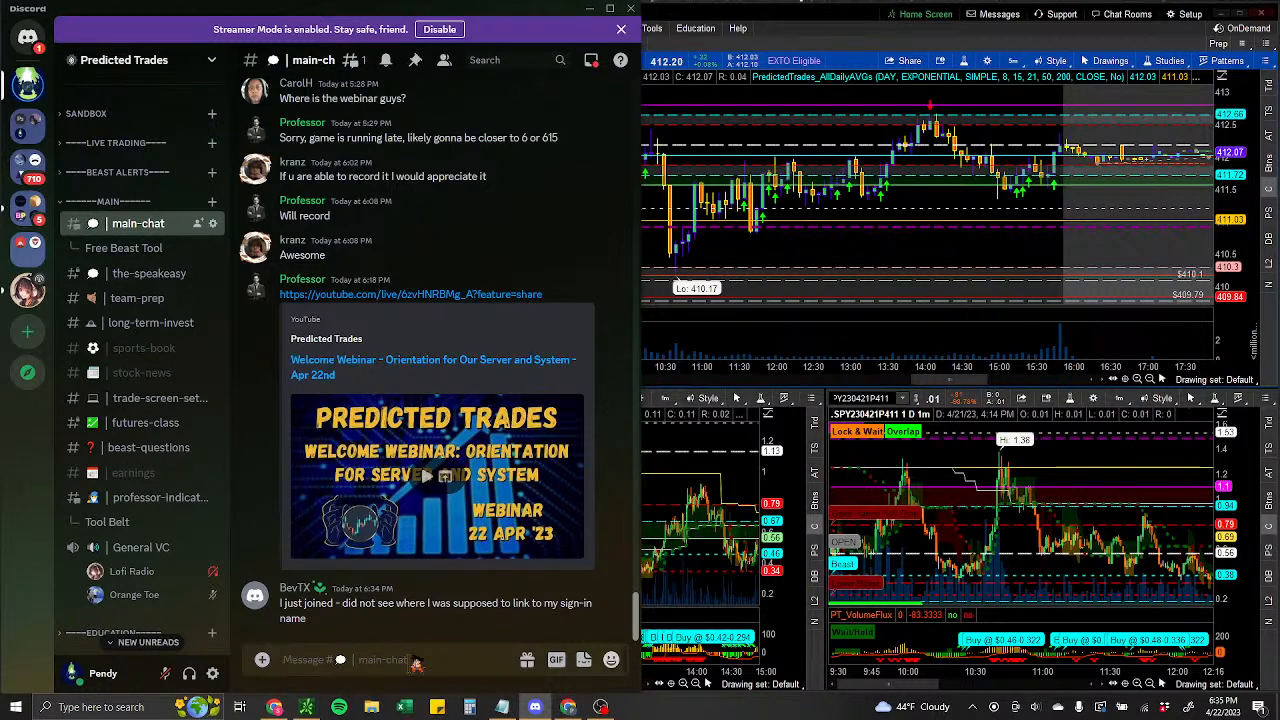
Post the reply "Just gave you access, welcome to Predicted Trades, thanks for your support" in main-chat.
{"action": "type", "text": "Just gave you access"}
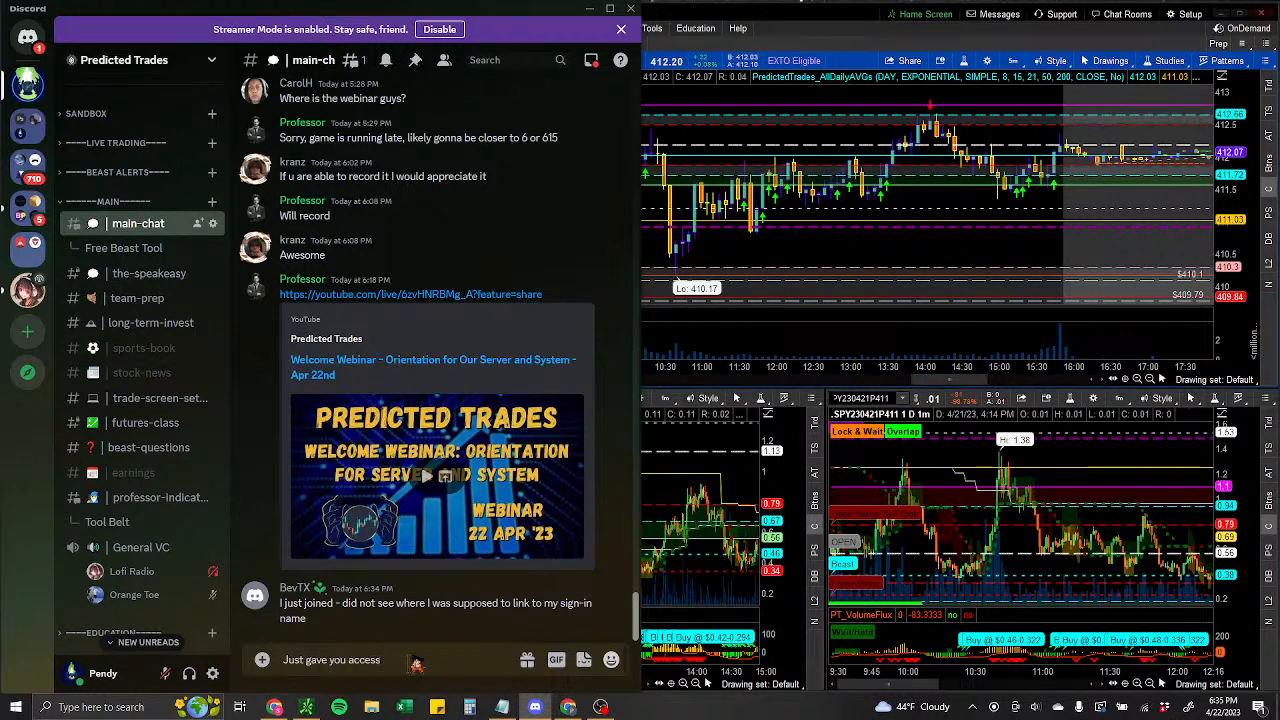
{"action": "type", "text": ", W"}
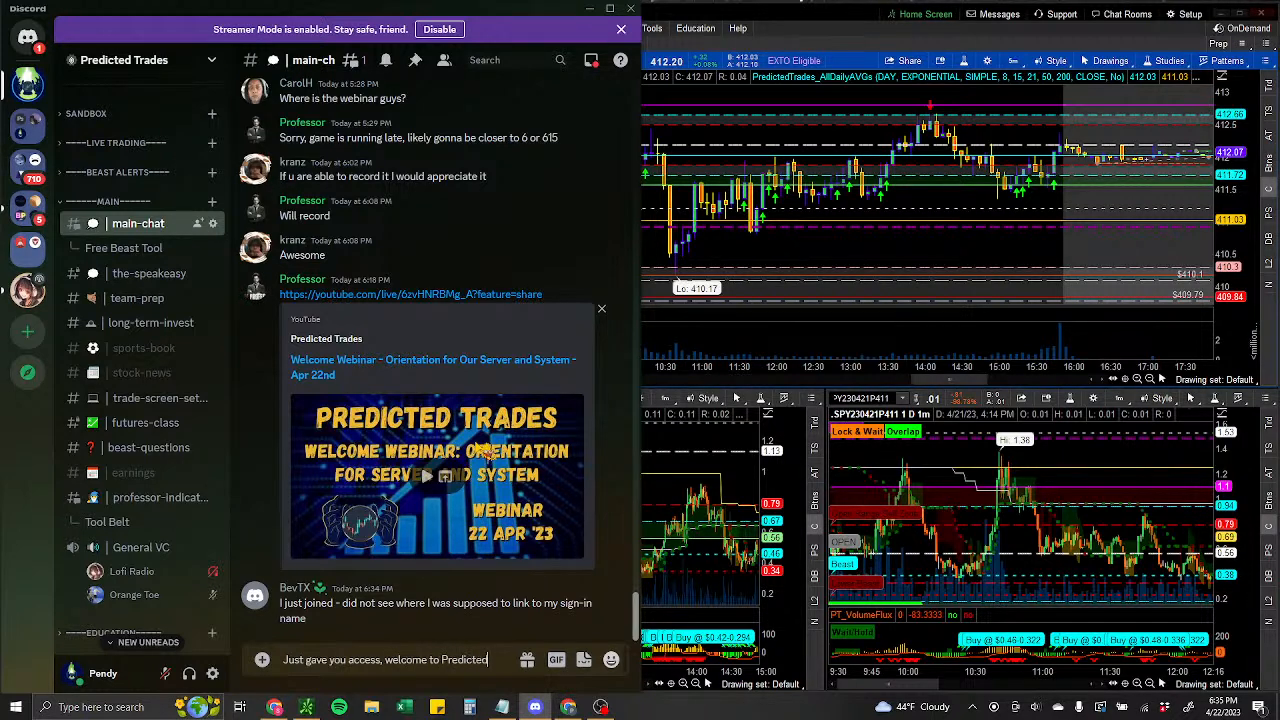
{"action": "type", "text": " Trades, thanks for yoursu"}
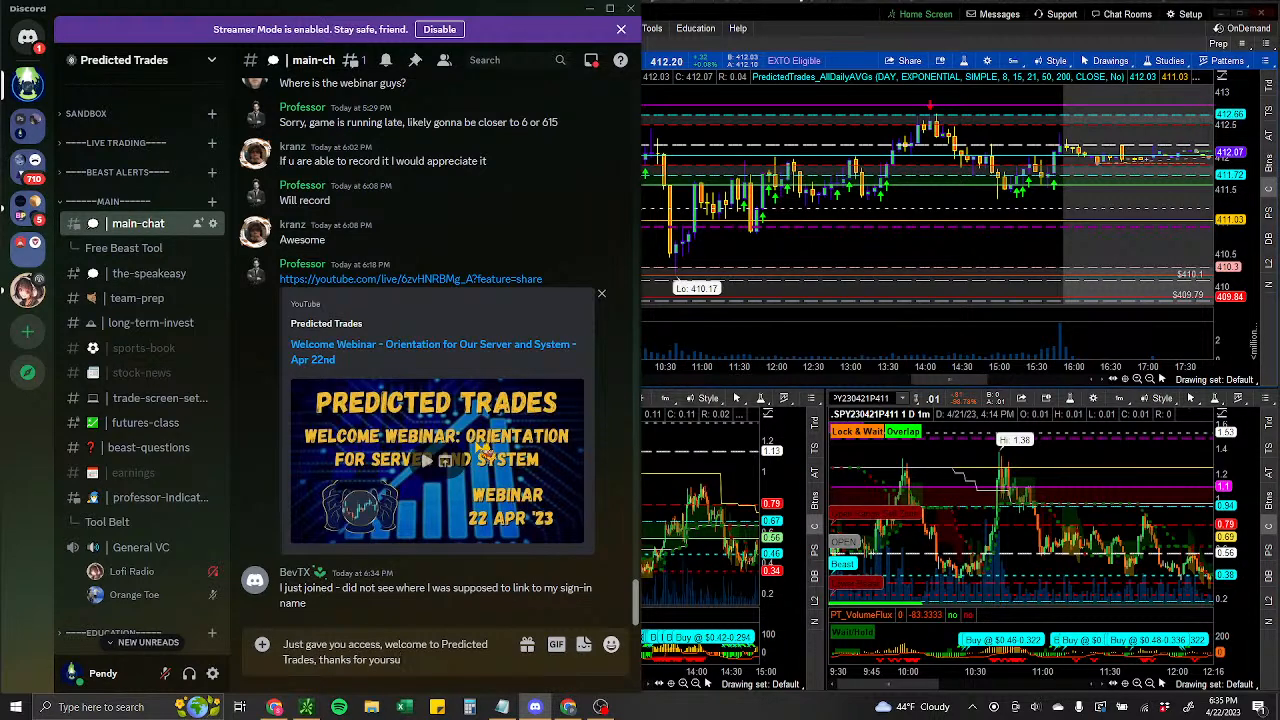
{"action": "type", "text": "p"}
{"action": "key", "text": "Return"}
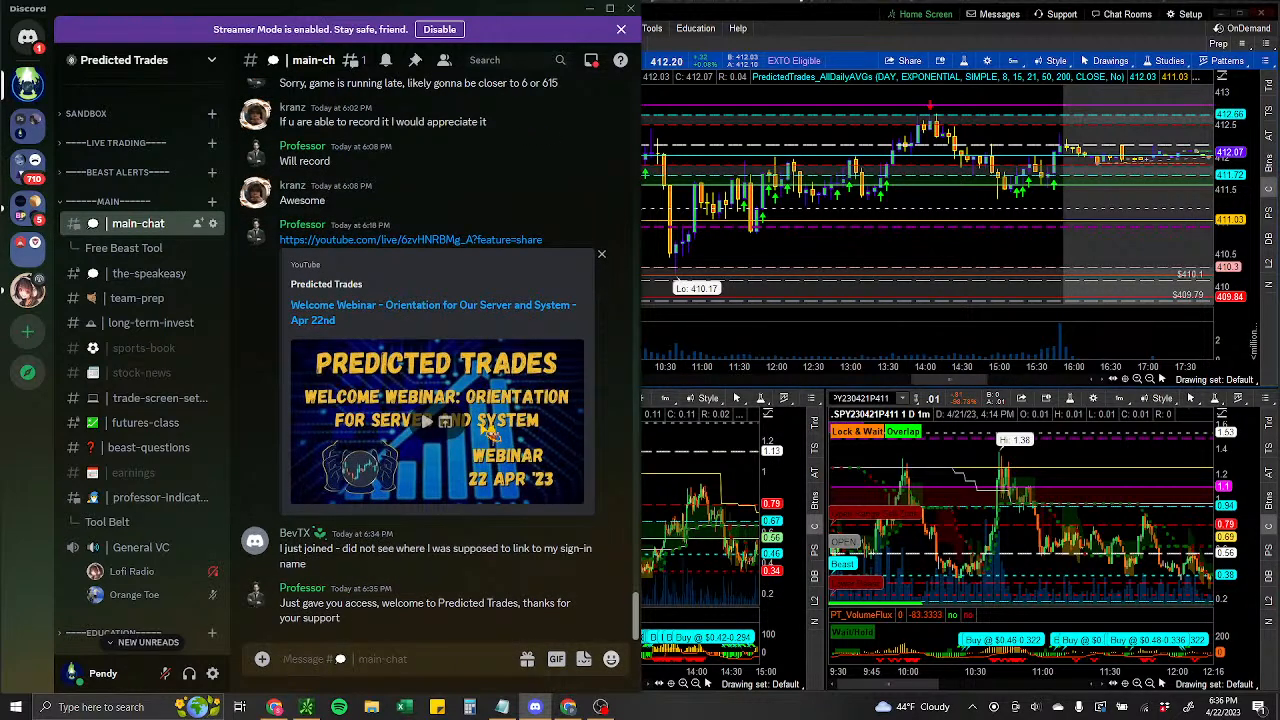
Expand the Live Trading category in Discord and review the study links in the Silver and Gold threads.
{"action": "left_click", "coordinate": [821, 47]}
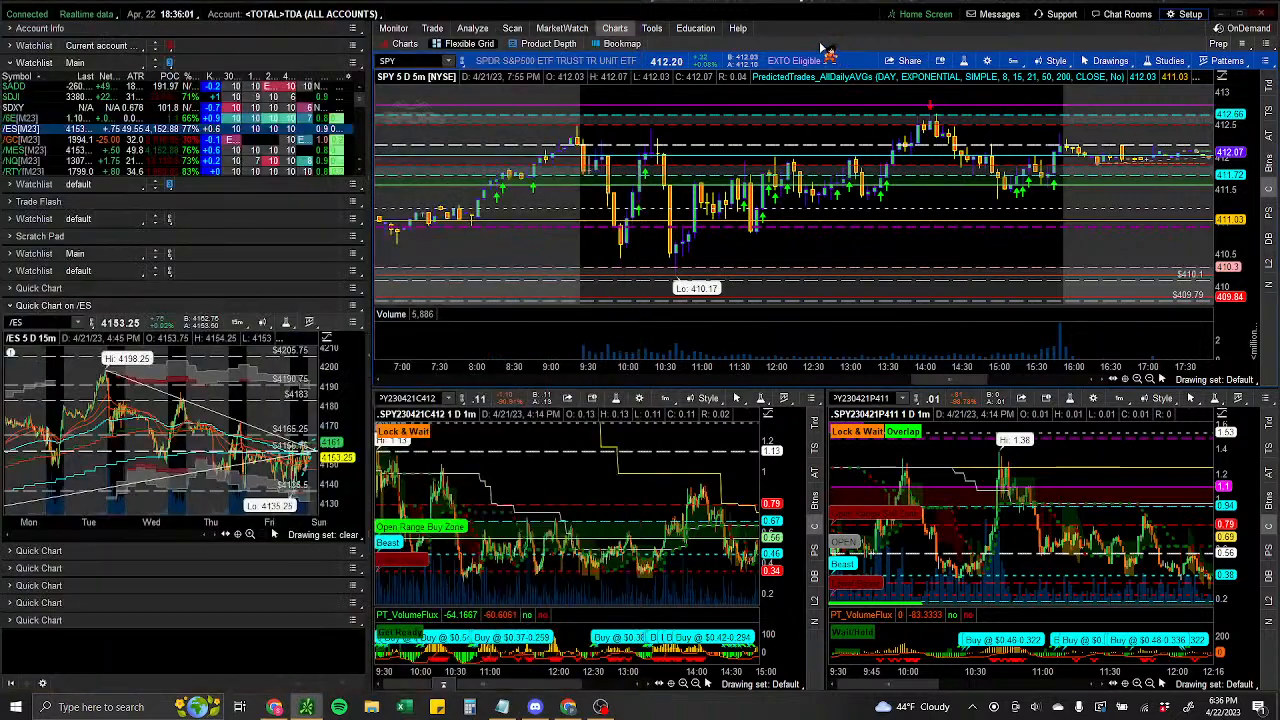
{"action": "left_click", "coordinate": [540, 709]}
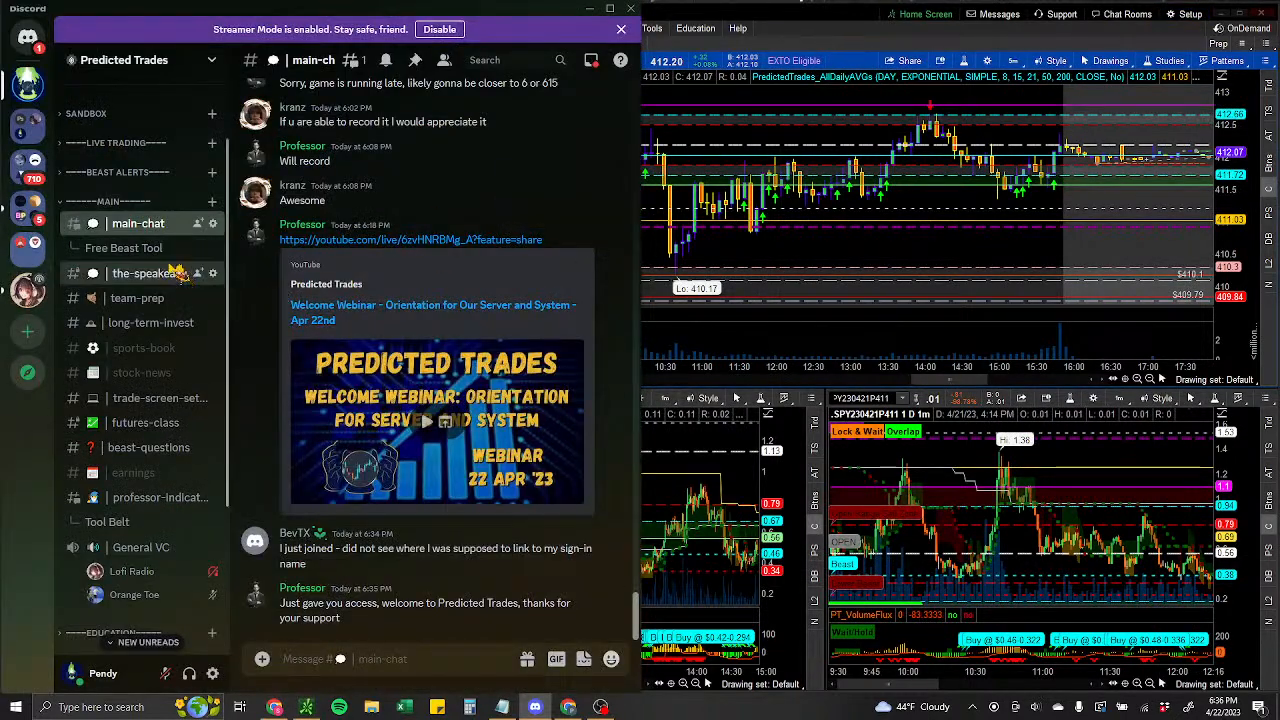
{"action": "left_click", "coordinate": [120, 143]}
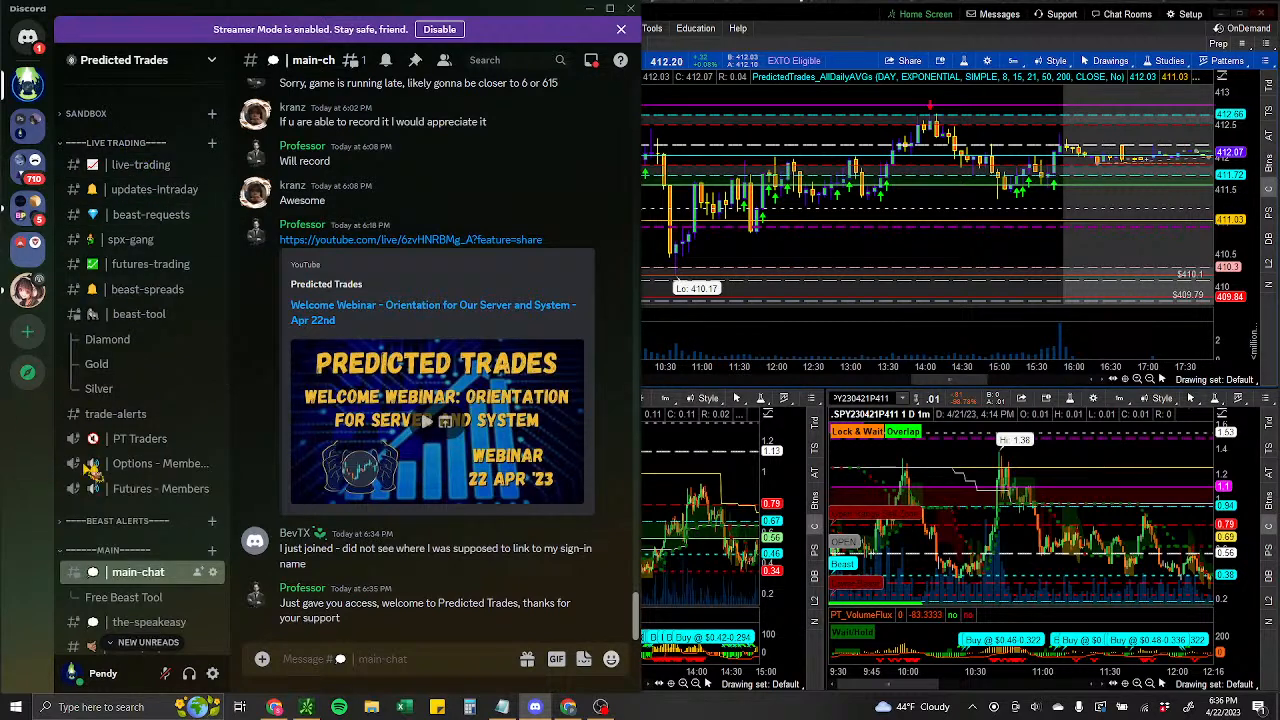
{"action": "left_click", "coordinate": [112, 390]}
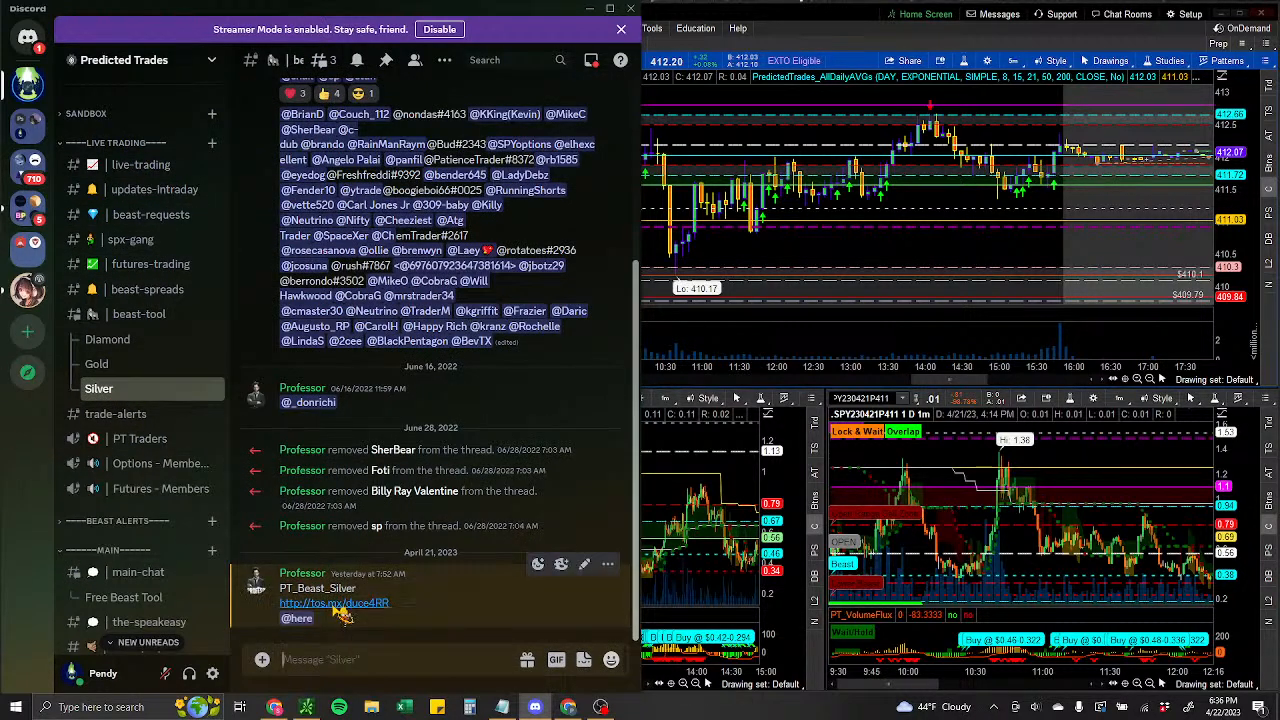
{"action": "left_click", "coordinate": [124, 366]}
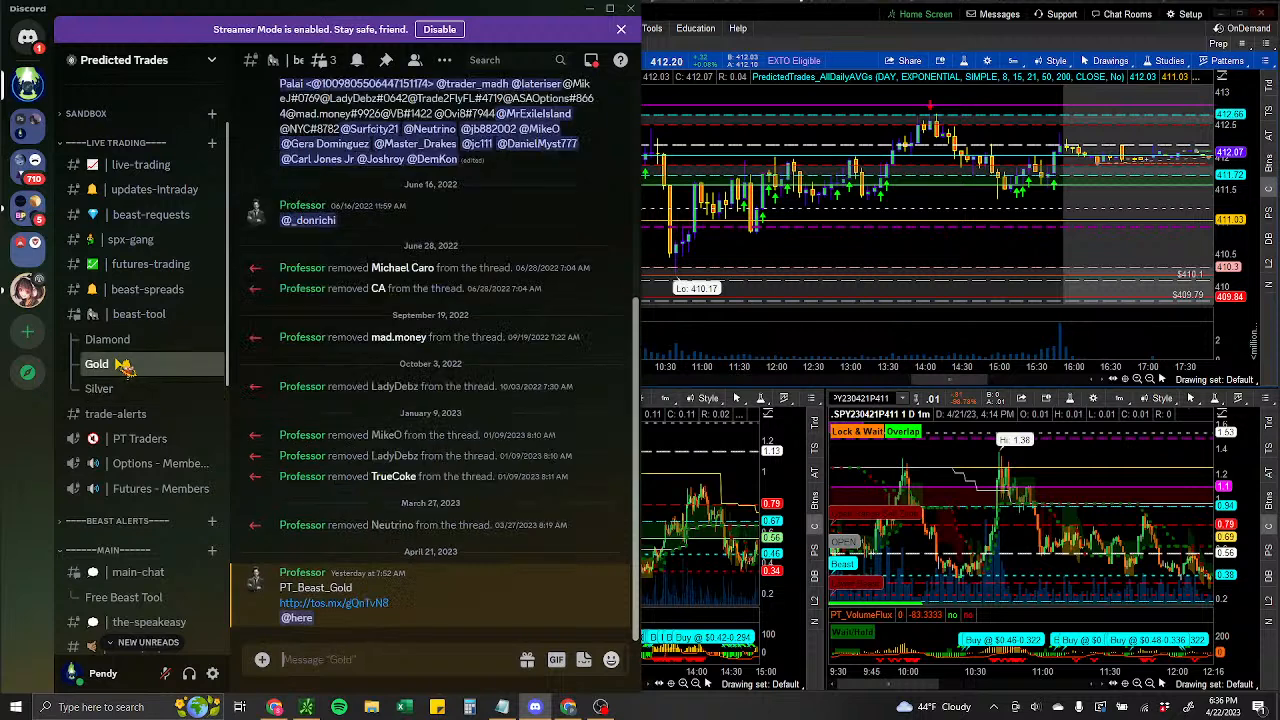
{"action": "left_click", "coordinate": [126, 390]}
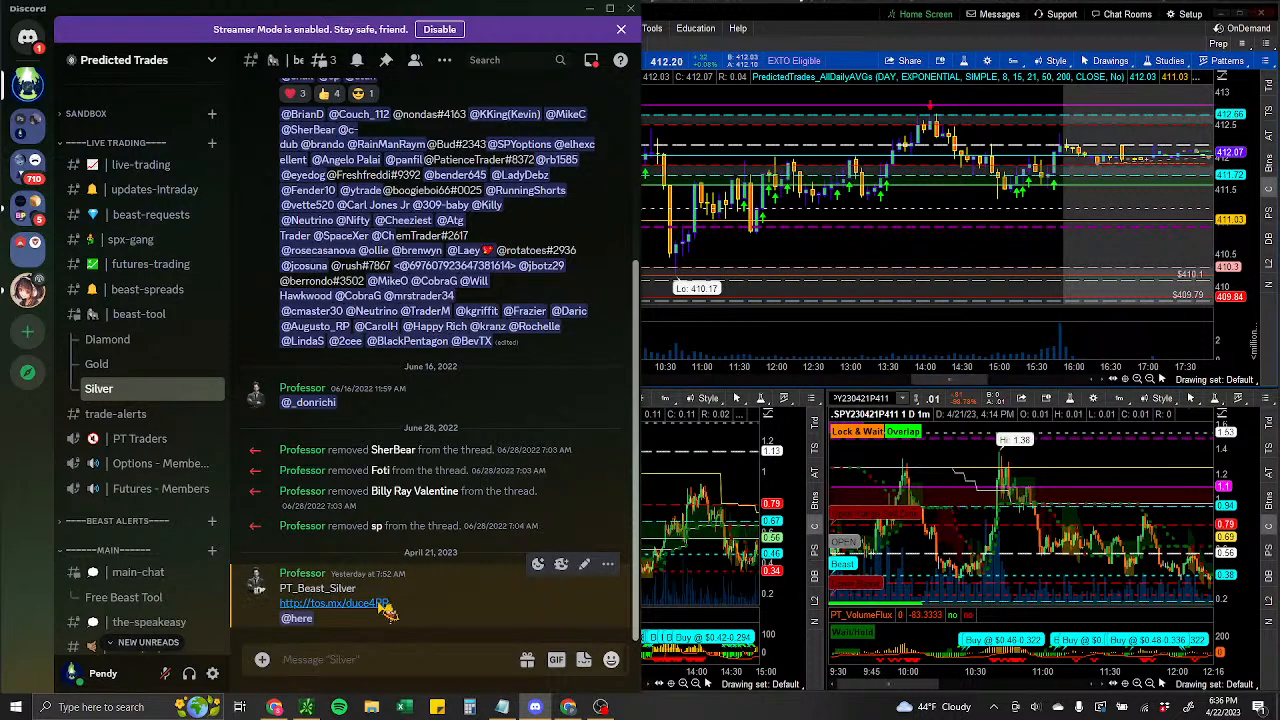
Switch to thinkorswim, remove all studies from the SPY chart, and enlarge that chart's pane vertically.
{"action": "left_click", "coordinate": [1140, 47]}
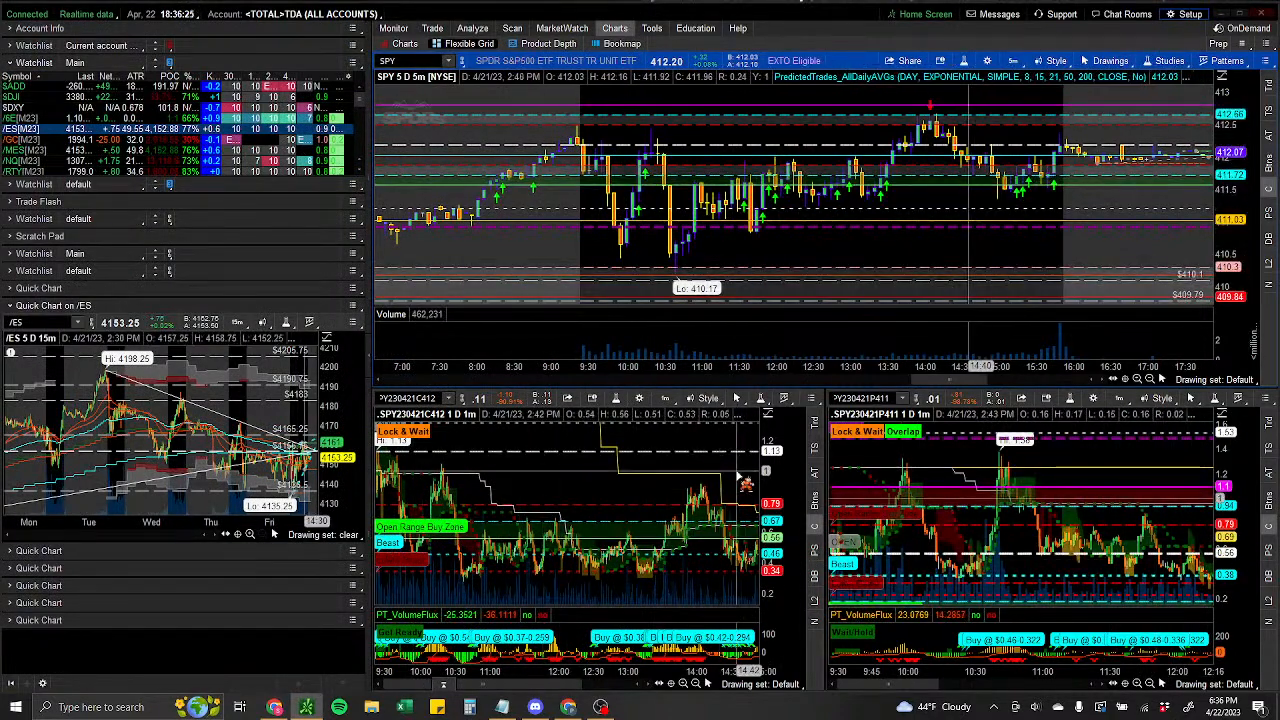
{"action": "double_click", "coordinate": [870, 246]}
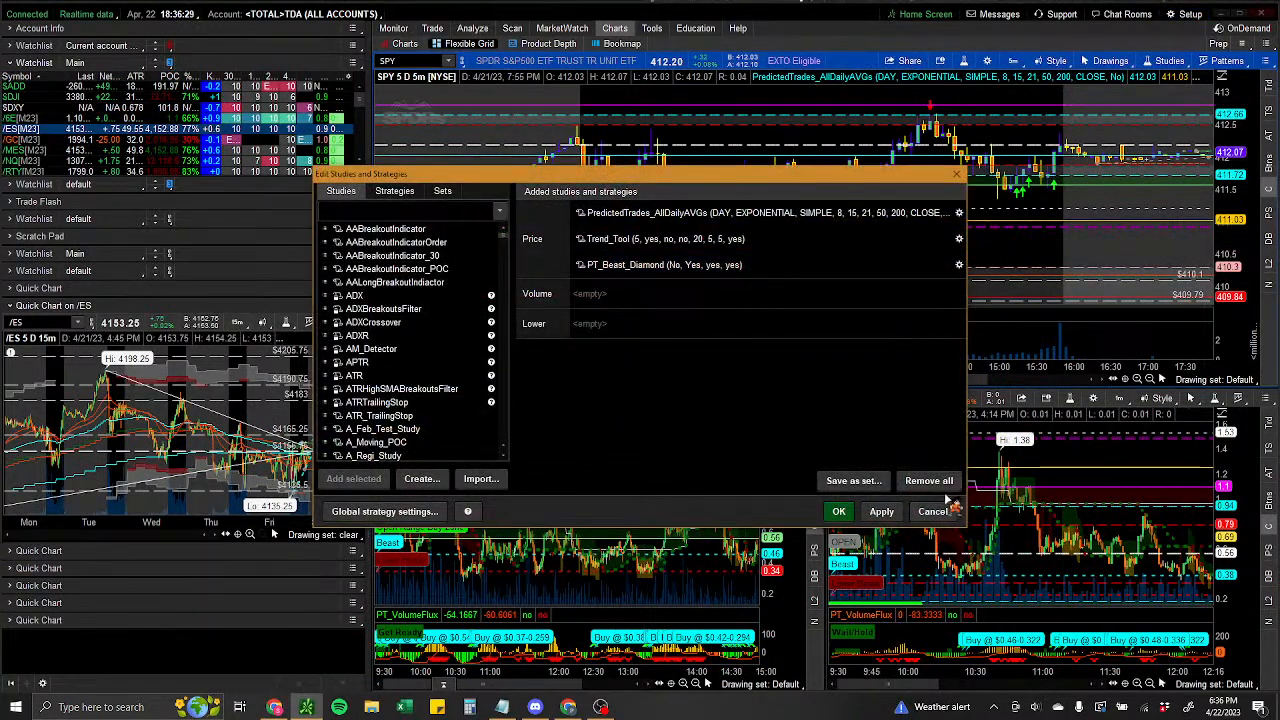
{"action": "left_click", "coordinate": [938, 484]}
{"action": "left_click", "coordinate": [840, 512]}
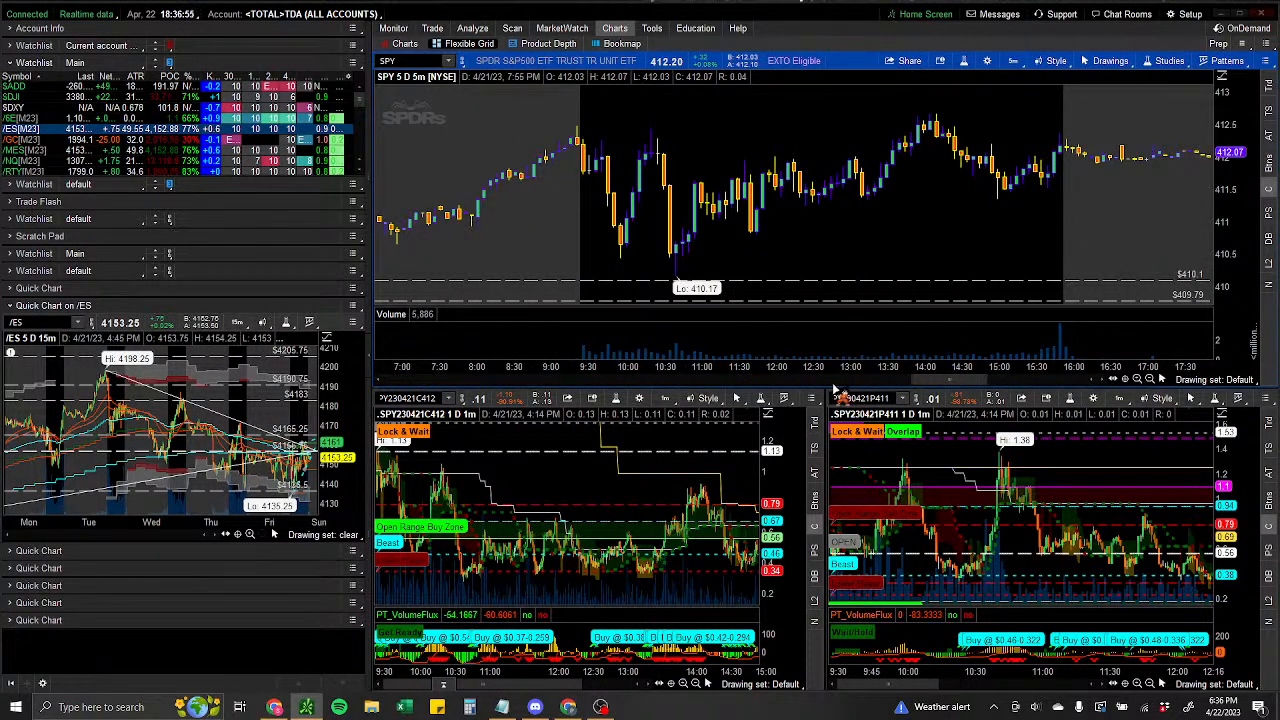
{"action": "left_click_drag", "start_coordinate": [830, 393], "coordinate": [813, 598]}
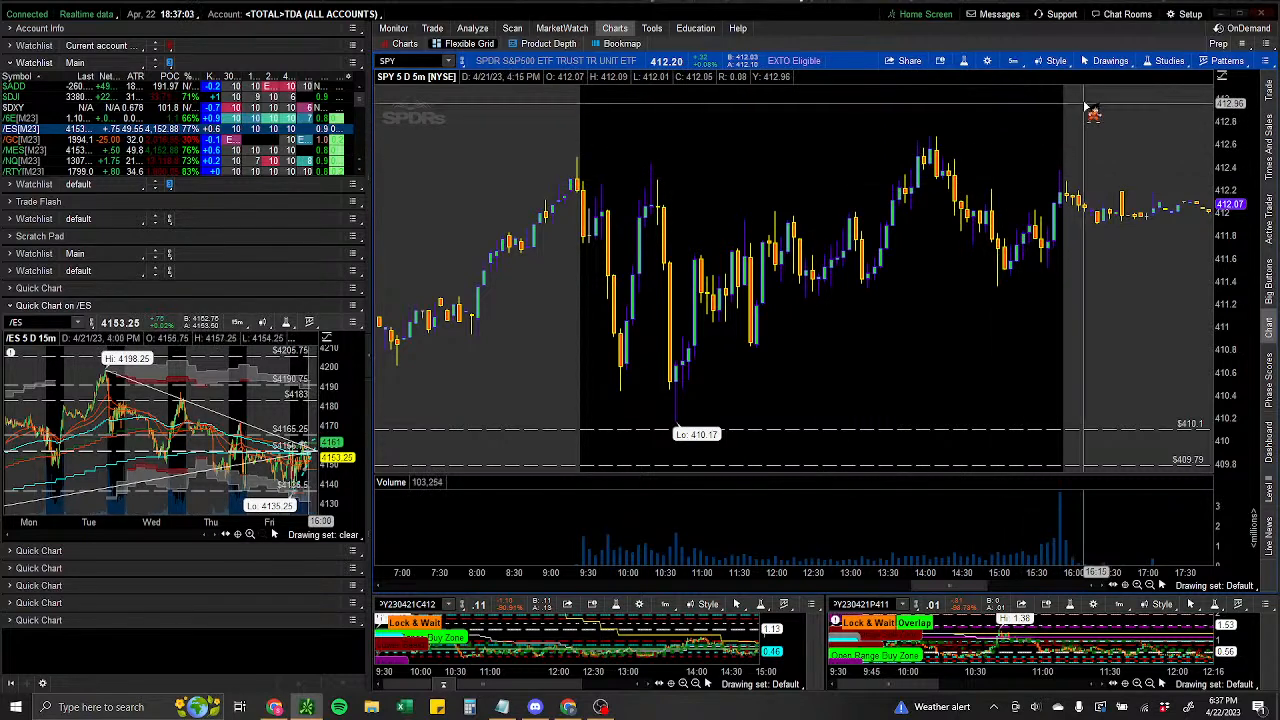
Find the PT_Beast_Silver study by searching for "beast" and apply it to the SPY chart's price section.
{"action": "left_click", "coordinate": [1168, 62]}
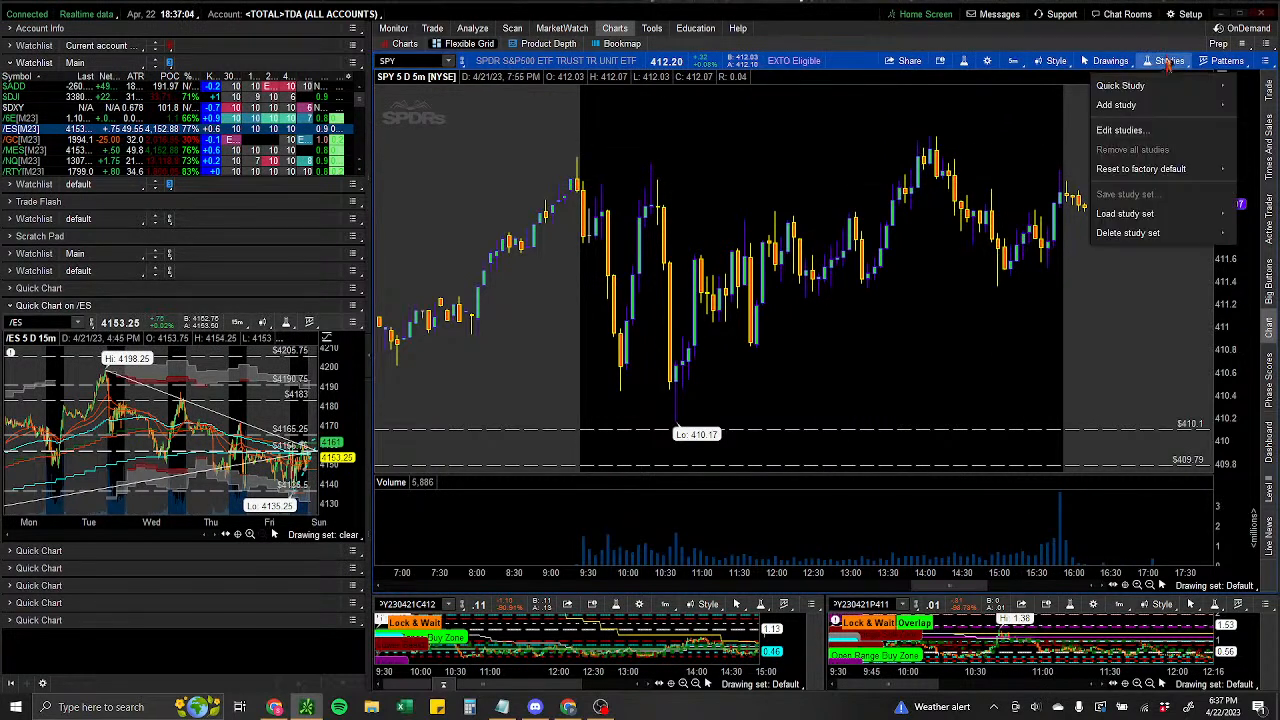
{"action": "left_click", "coordinate": [1120, 130]}
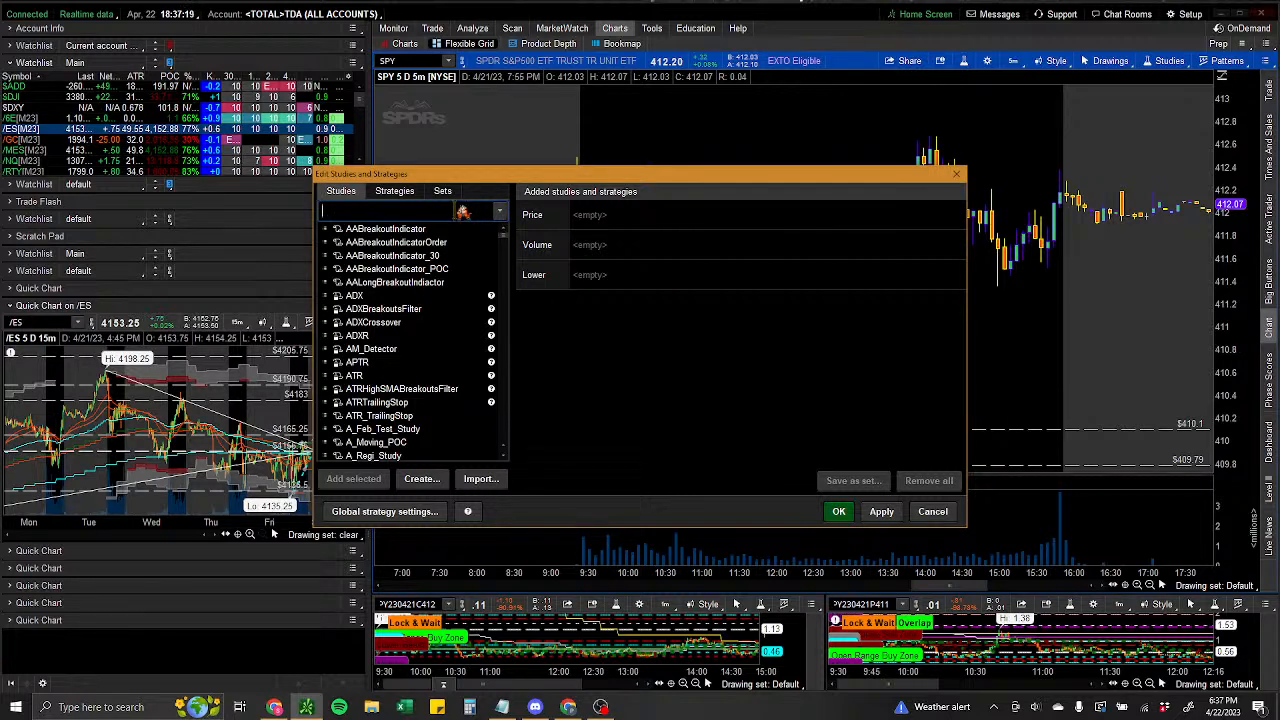
{"action": "type", "text": "beast"}
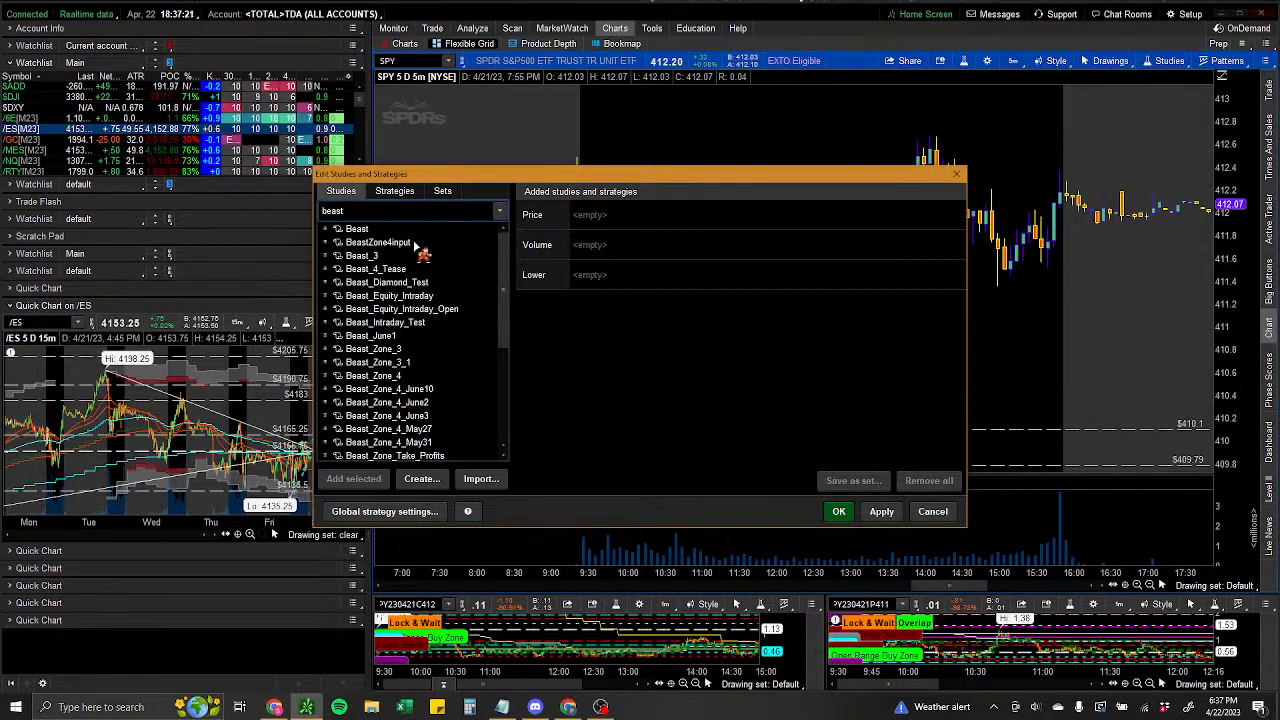
{"action": "scroll", "coordinate": [405, 290], "scroll_direction": "down", "scroll_amount": 5}
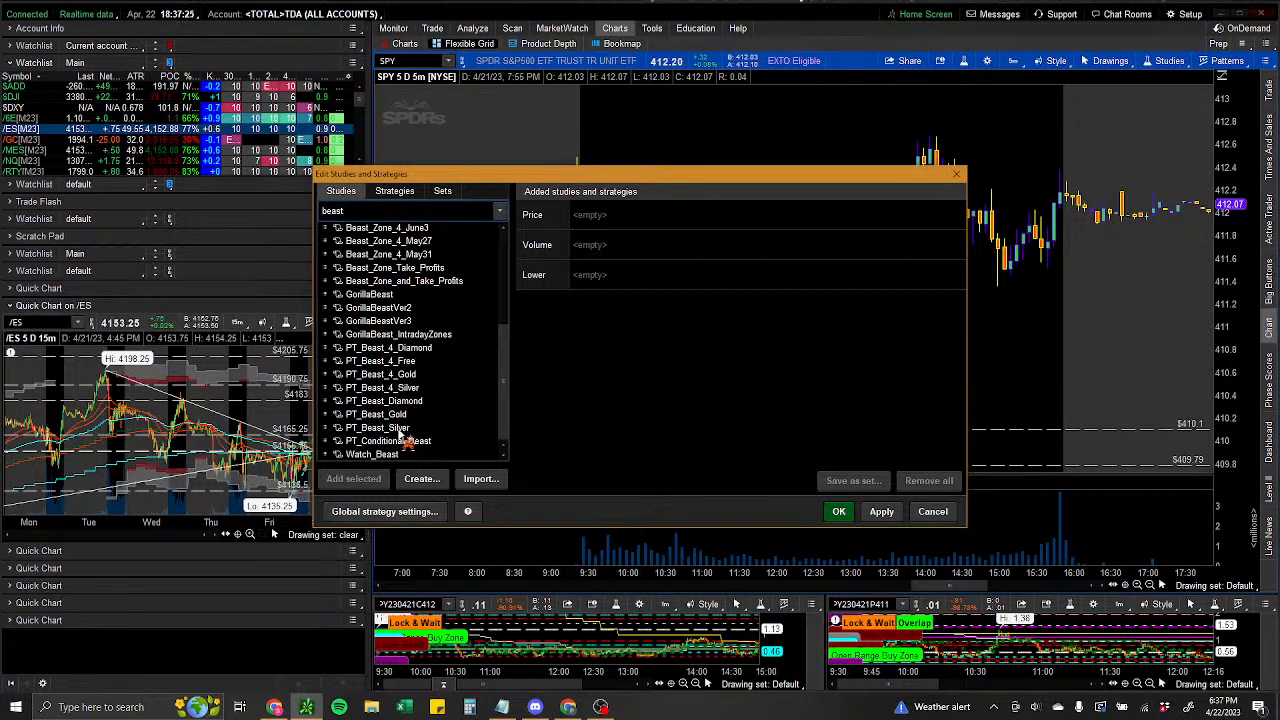
{"action": "left_click", "coordinate": [398, 428]}
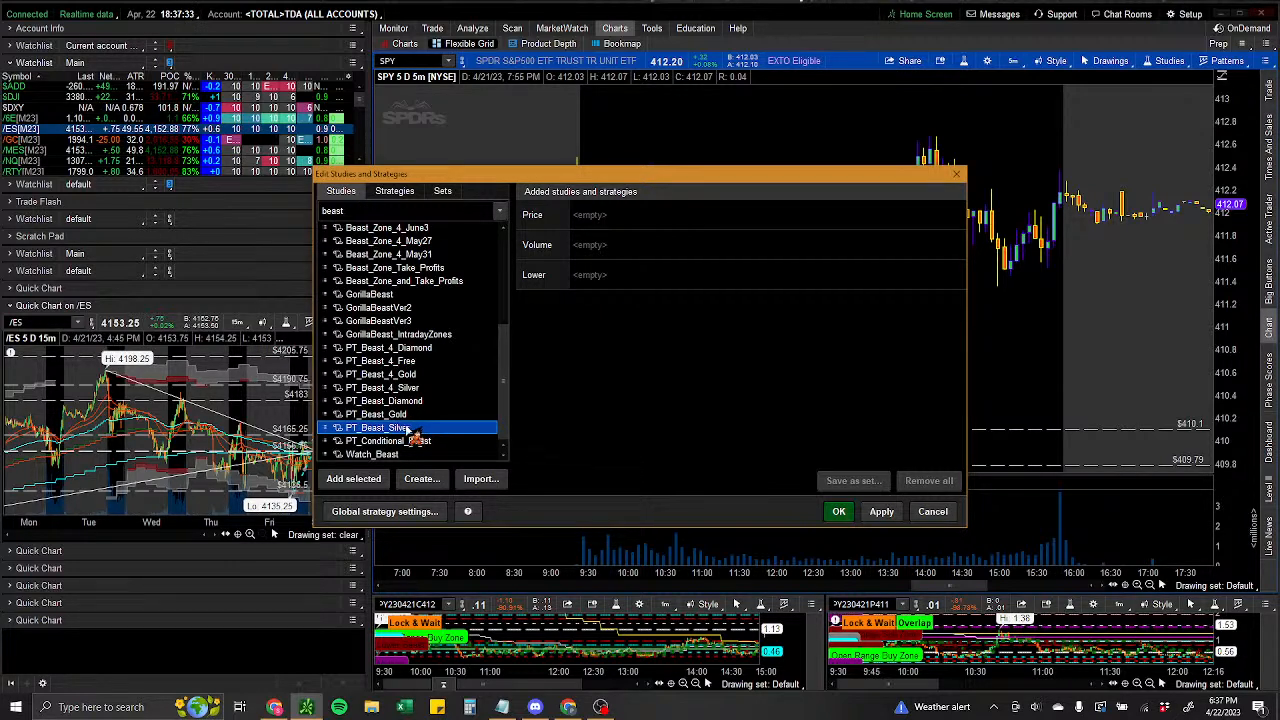
{"action": "left_click", "coordinate": [695, 215]}
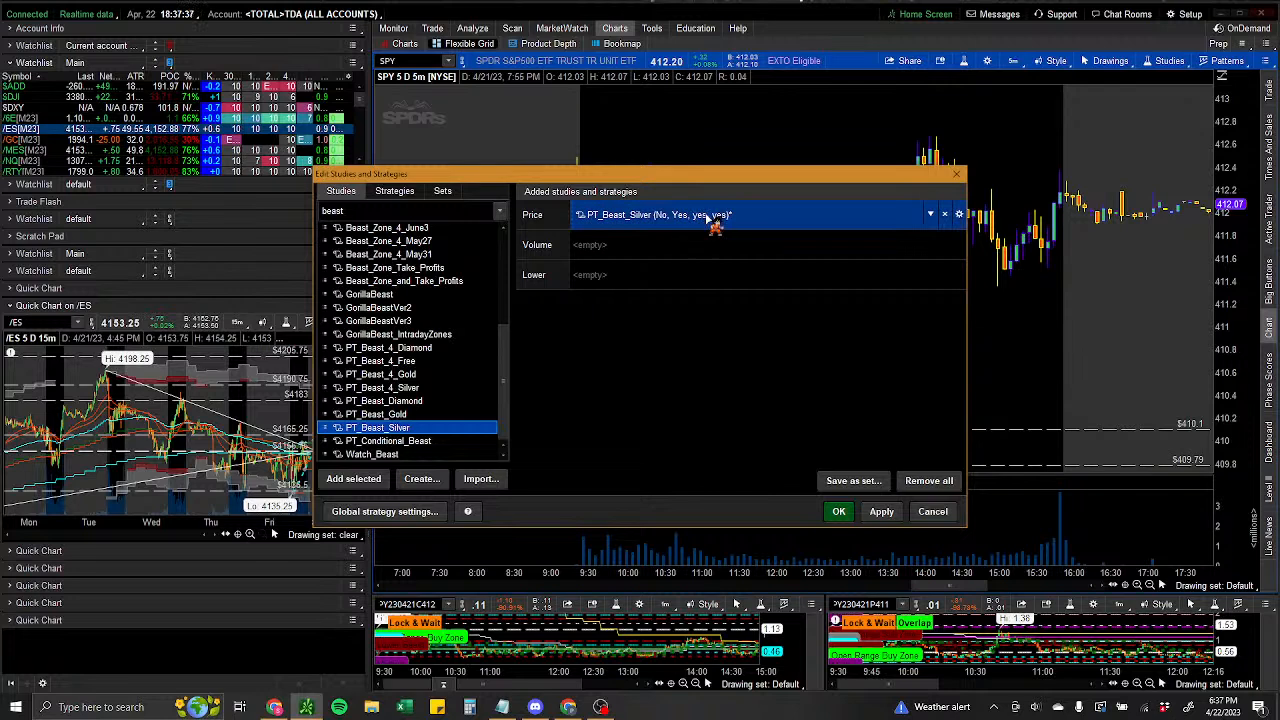
{"action": "left_click", "coordinate": [840, 513]}
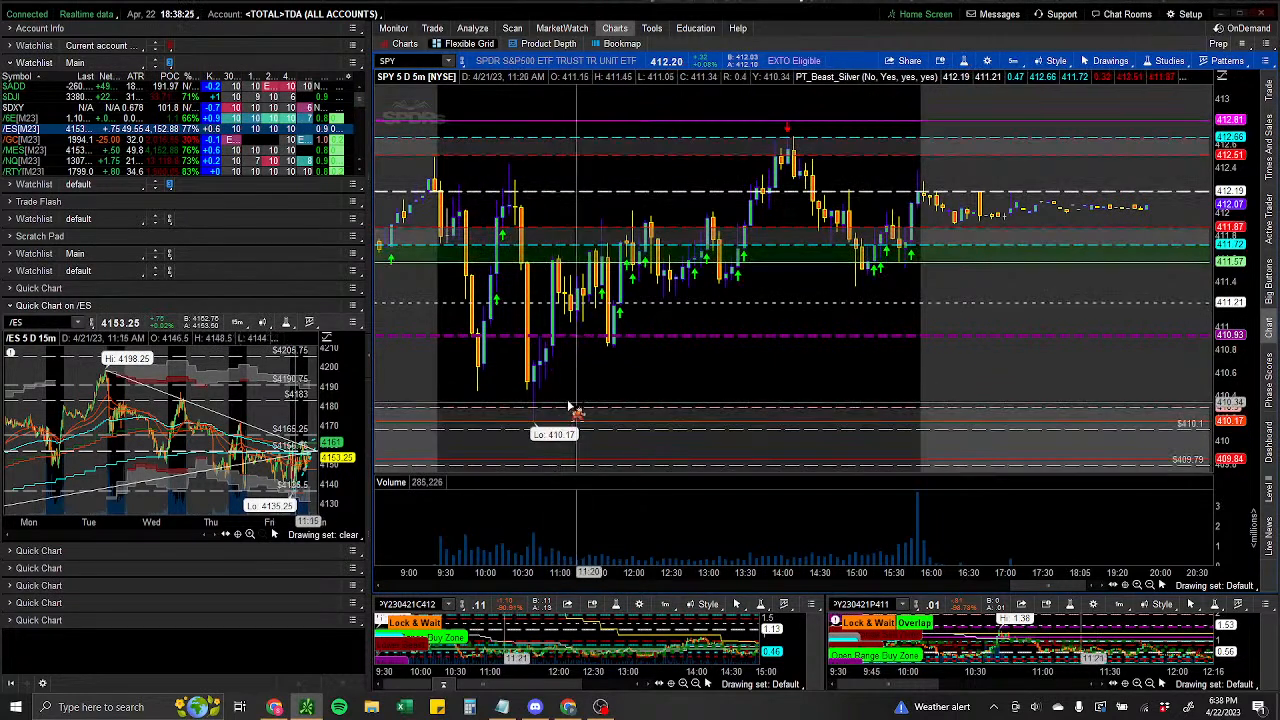
Examine the PT_Beast_Silver levels and arrows around Friday's SPY session, including the outer levels on a compressed price scale.
{"action": "double_click", "coordinate": [646, 383]}
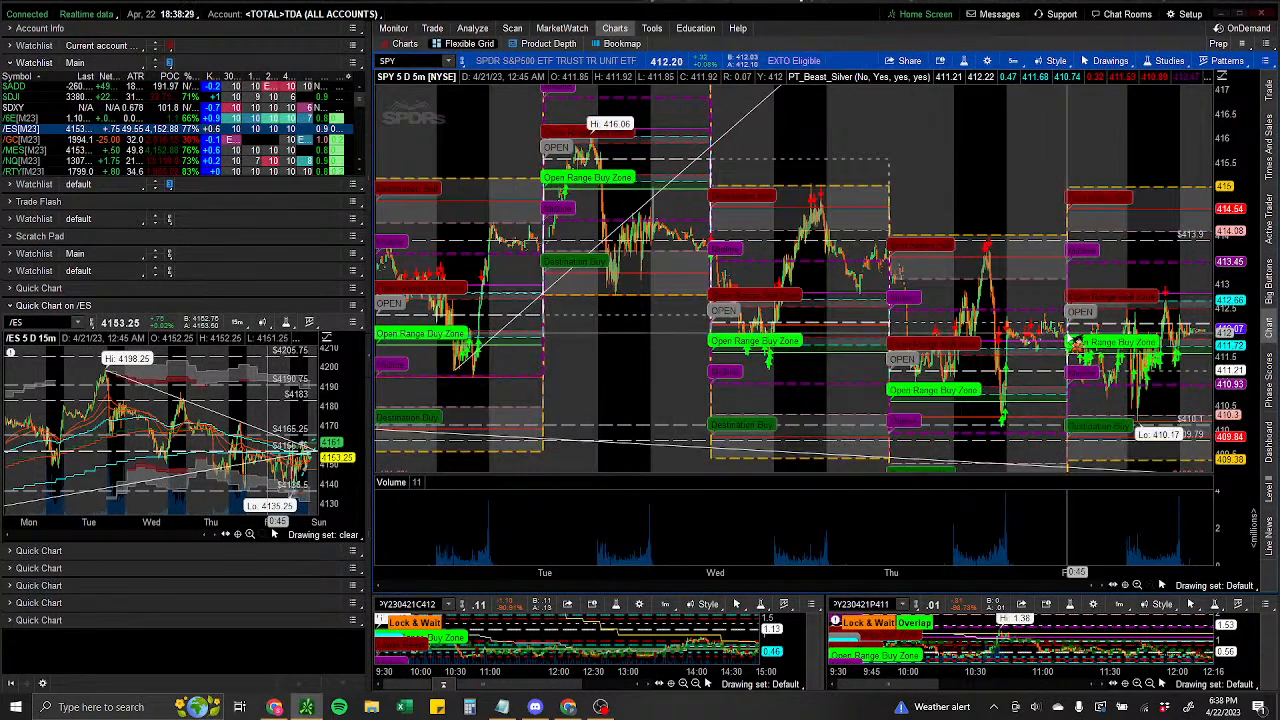
{"action": "double_click", "coordinate": [1190, 330]}
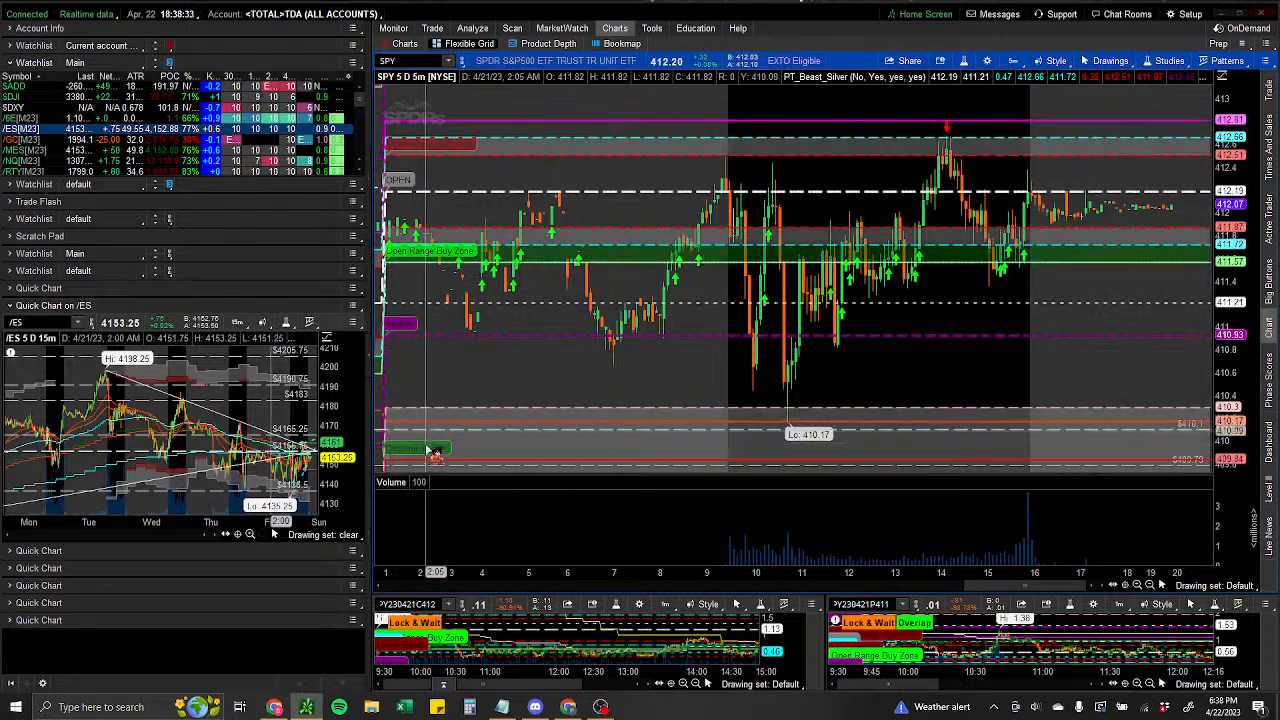
{"action": "left_click_drag", "start_coordinate": [1237, 212], "coordinate": [1235, 315]}
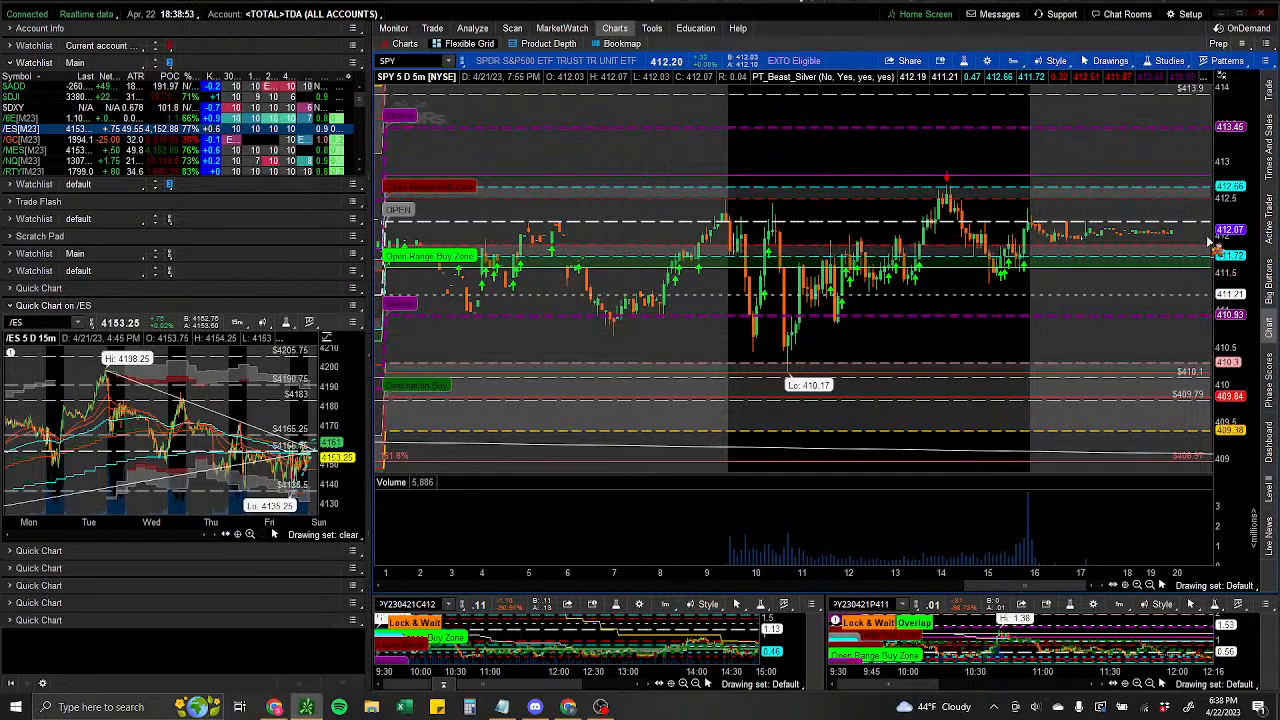
{"action": "left_click_drag", "start_coordinate": [1225, 234], "coordinate": [1225, 308]}
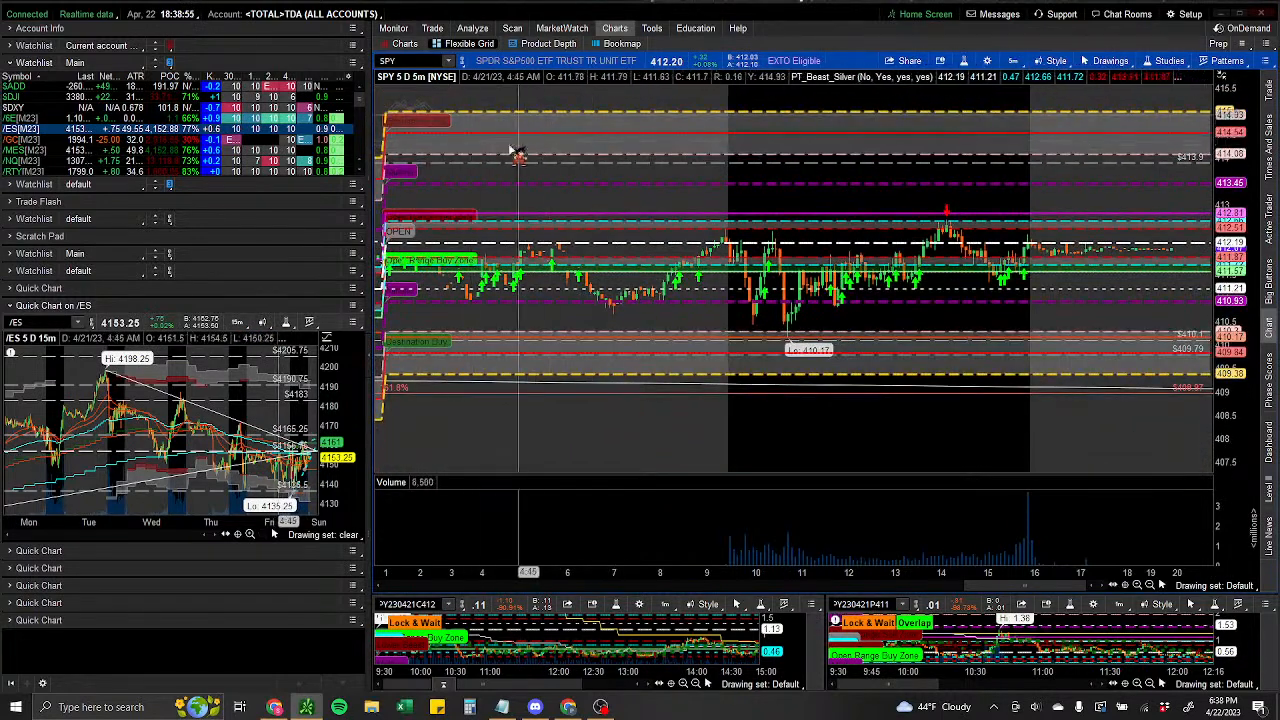
{"action": "scroll", "coordinate": [643, 209], "scroll_direction": "down", "scroll_amount": 5}
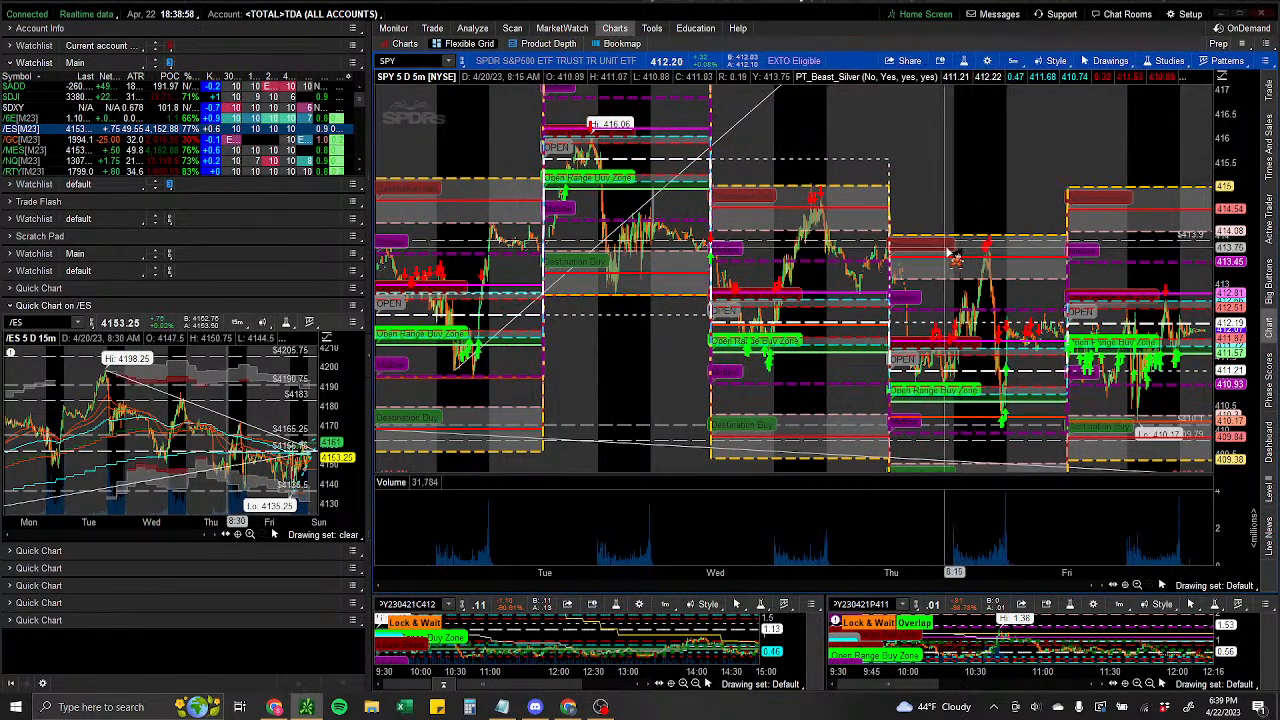
Review Thursday's SPY price action against the PT_Beast_Silver levels from the overnight open to after hours, and return to Friday's session.
{"action": "left_click_drag", "start_coordinate": [950, 258], "coordinate": [1031, 263]}
{"action": "left_click_drag", "start_coordinate": [1019, 252], "coordinate": [1020, 253]}
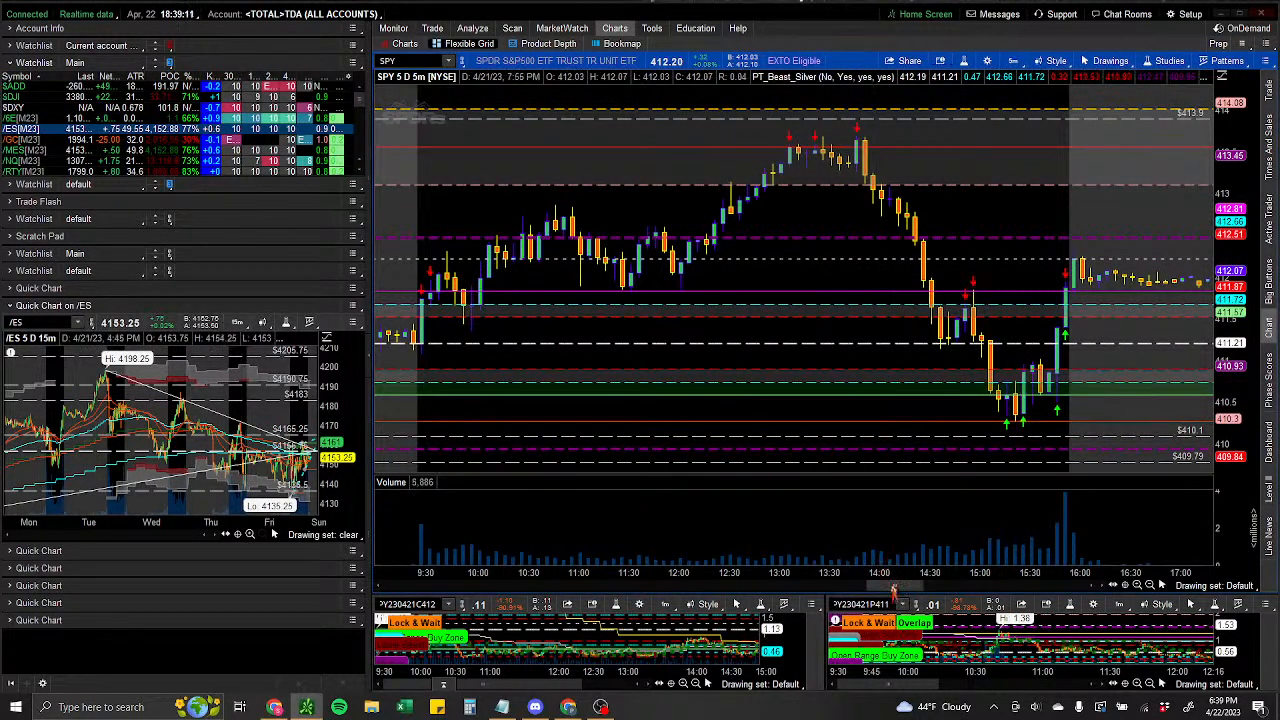
{"action": "left_click_drag", "start_coordinate": [893, 587], "coordinate": [819, 584]}
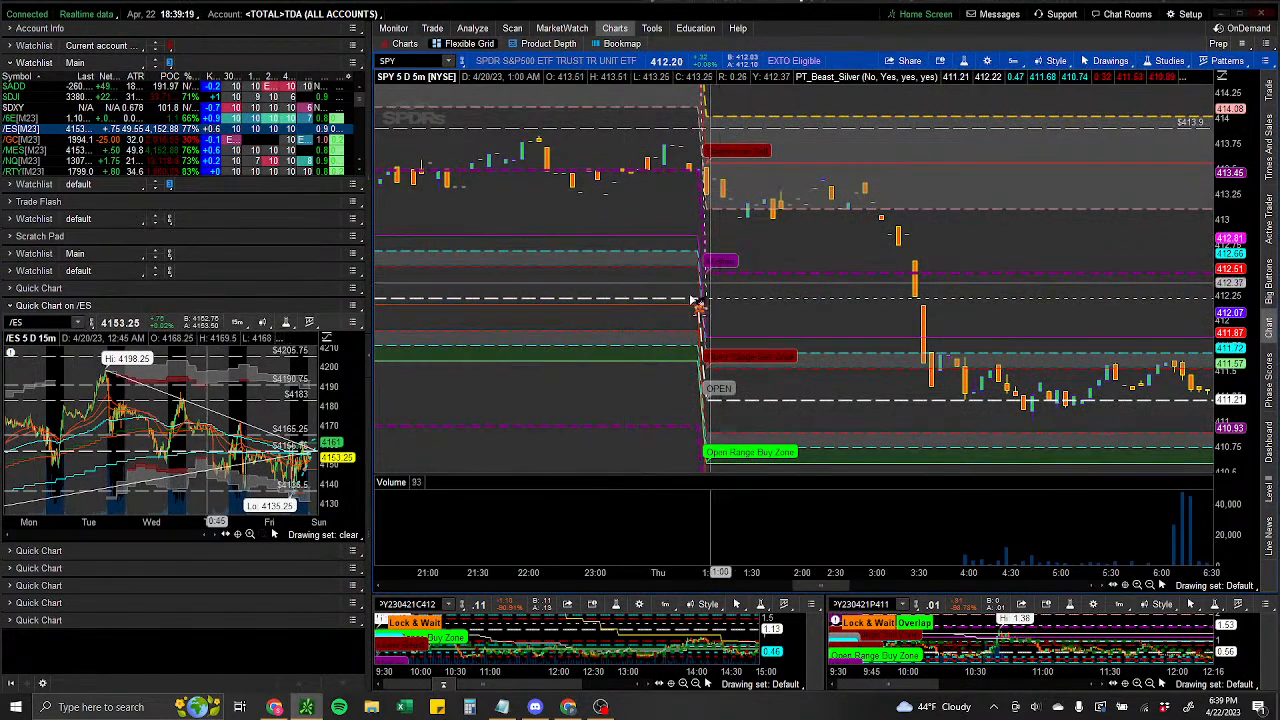
{"action": "left_click_drag", "start_coordinate": [830, 585], "coordinate": [886, 585]}
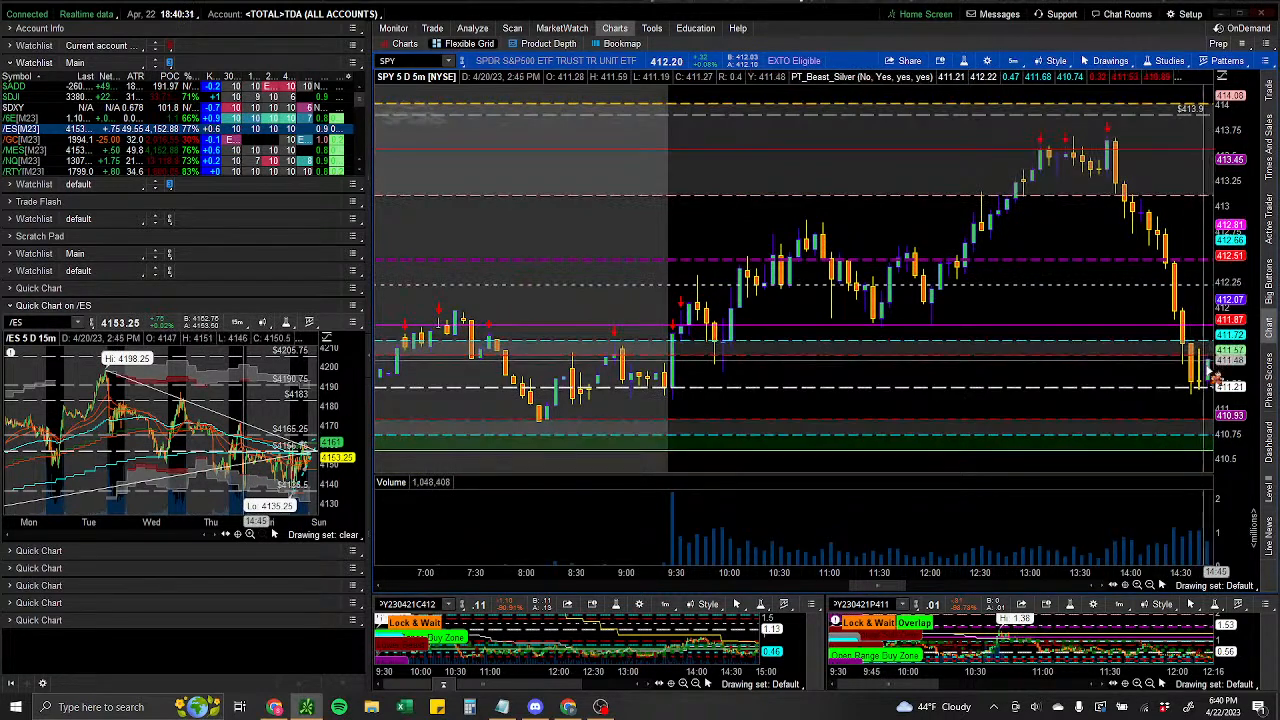
{"action": "left_click_drag", "start_coordinate": [887, 592], "coordinate": [930, 590]}
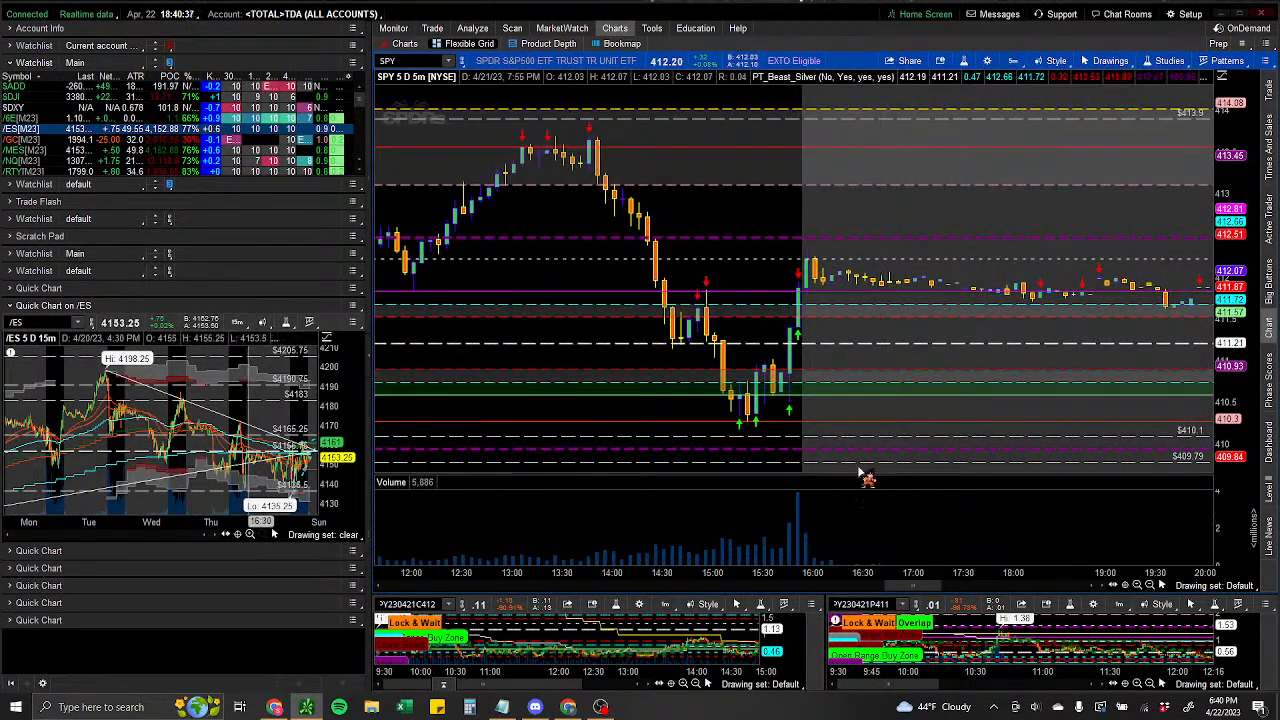
{"action": "scroll", "coordinate": [872, 367], "scroll_direction": "down", "scroll_amount": 5}
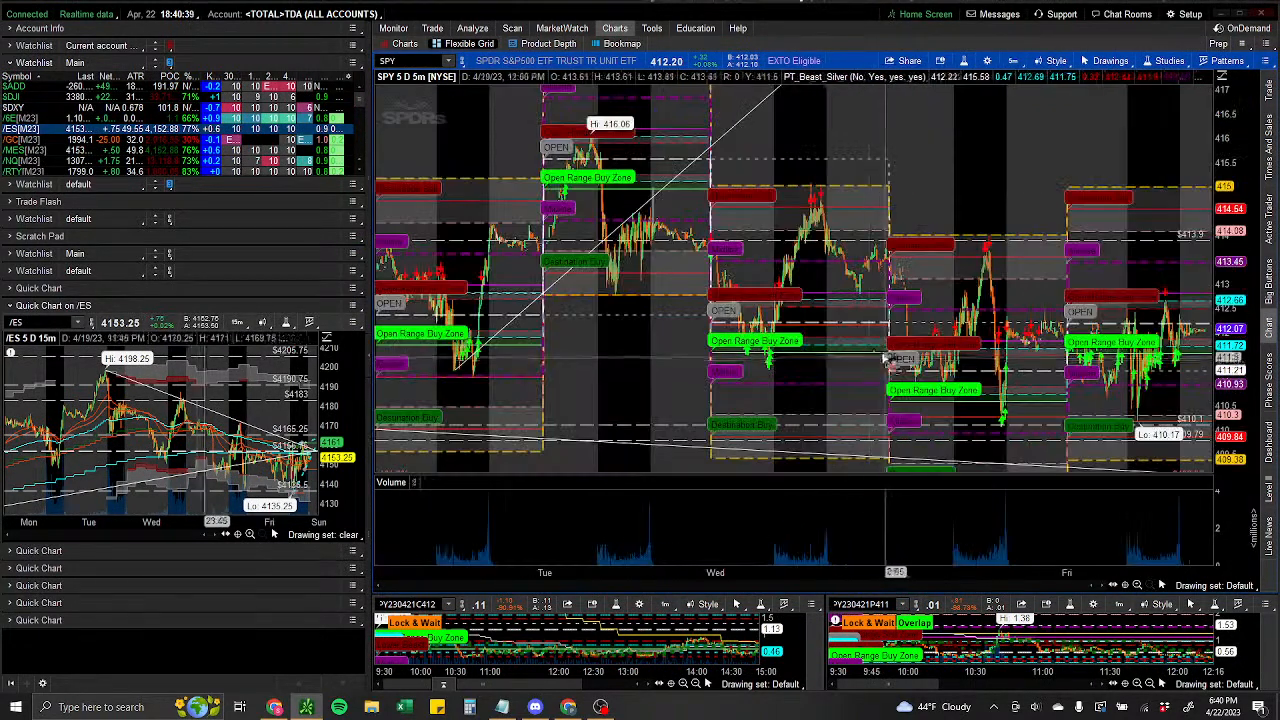
{"action": "left_click_drag", "start_coordinate": [890, 344], "coordinate": [1072, 345]}
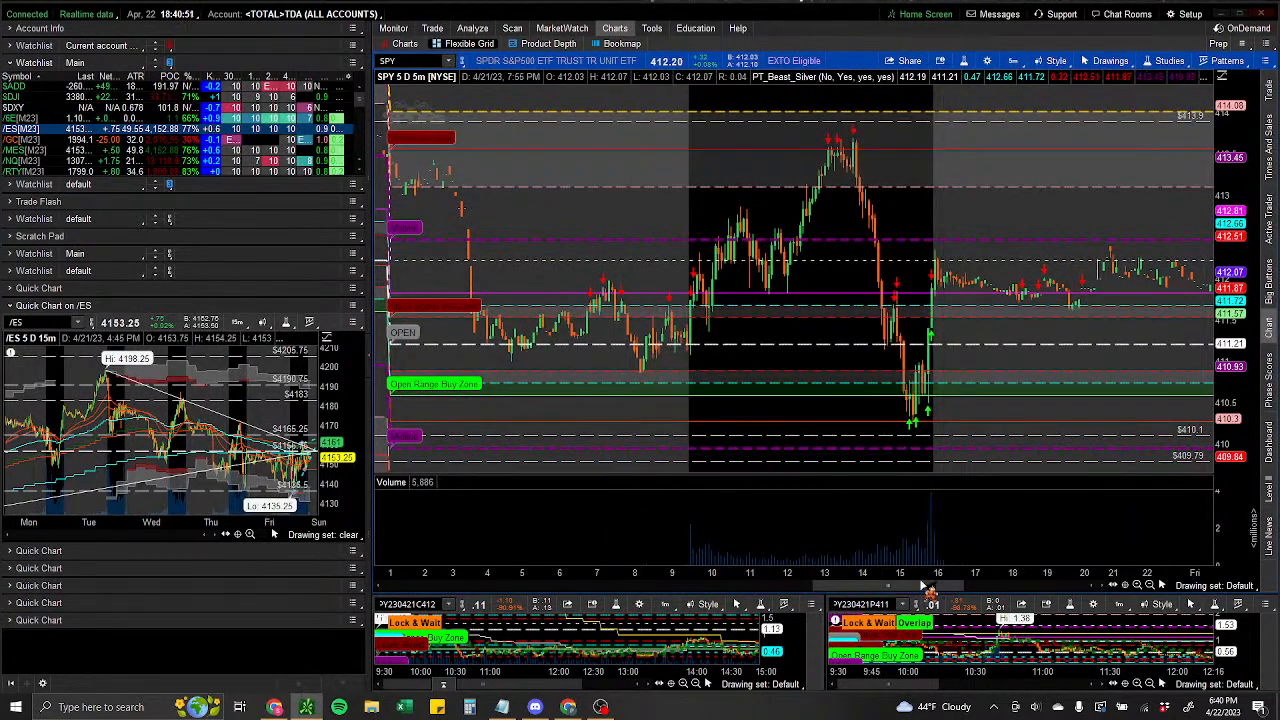
{"action": "left_click_drag", "start_coordinate": [928, 588], "coordinate": [1212, 568]}
Expand the VIX quick chart below the /ES quick chart and bring it fully into view.
{"action": "left_click", "coordinate": [33, 556]}
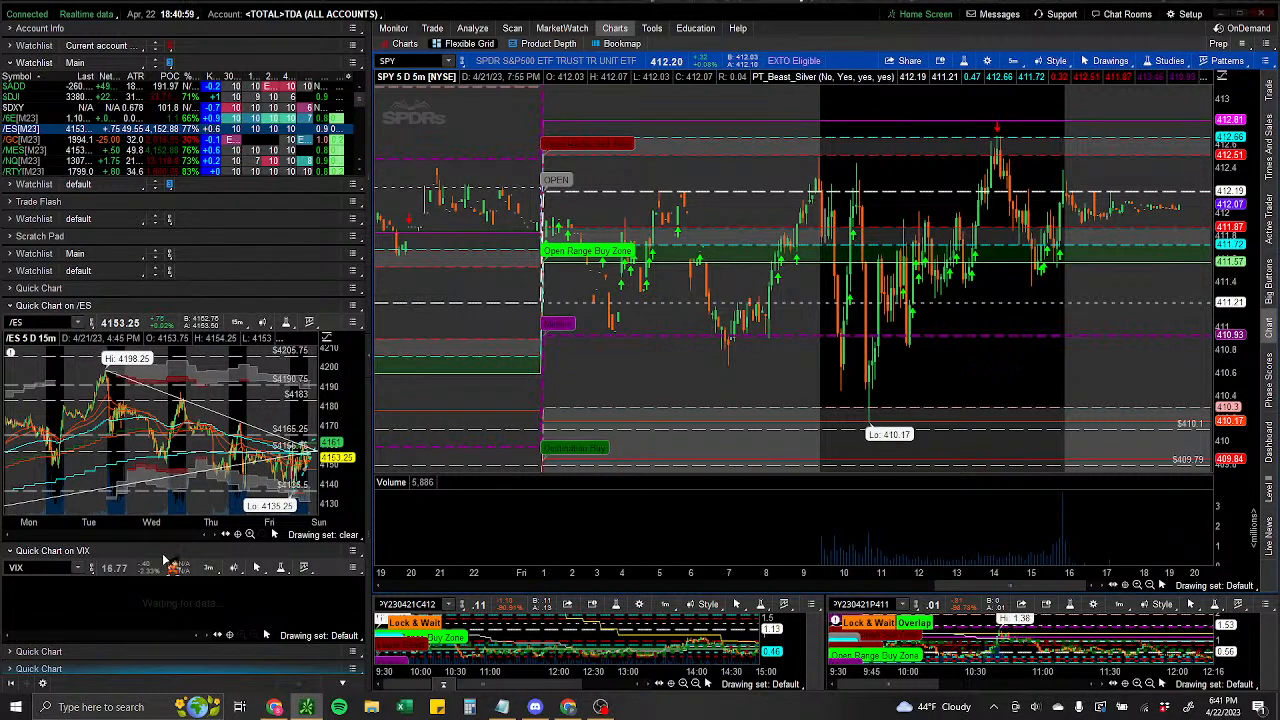
{"action": "scroll", "coordinate": [170, 566], "scroll_direction": "down", "scroll_amount": 1}
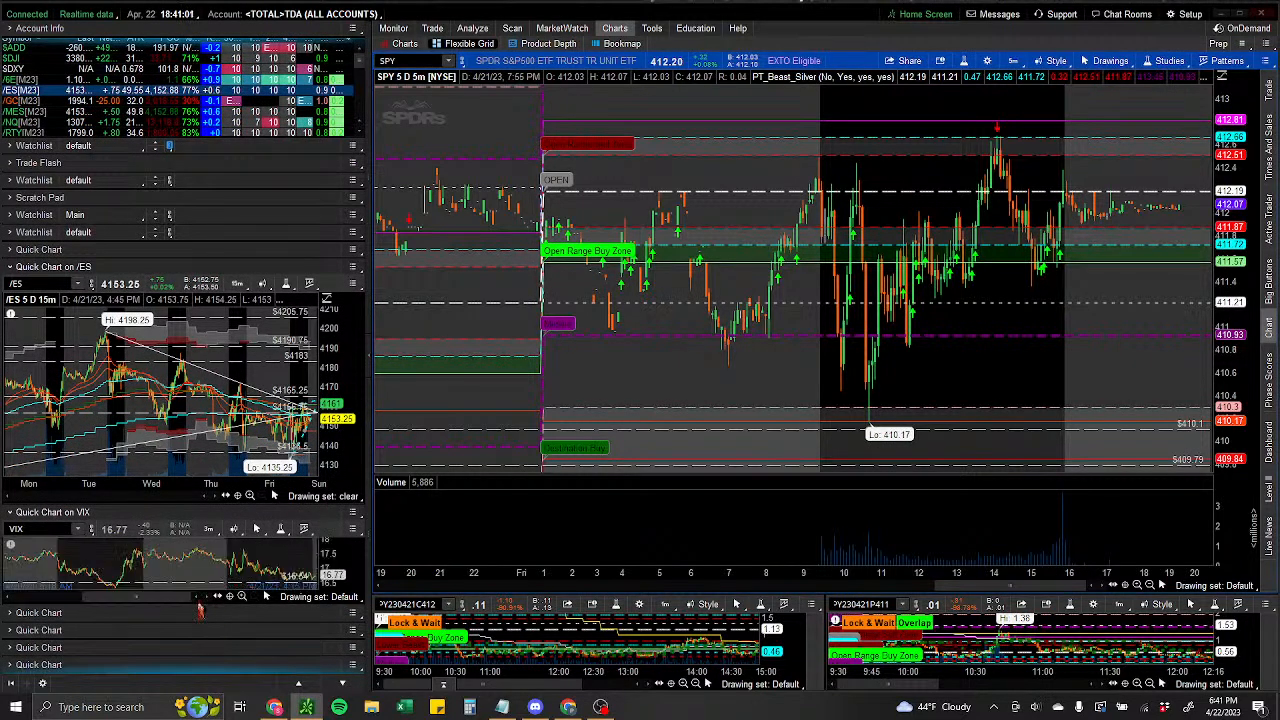
{"action": "scroll", "coordinate": [213, 490], "scroll_direction": "down", "scroll_amount": 1}
{"action": "scroll", "coordinate": [213, 490], "scroll_direction": "down", "scroll_amount": 3}
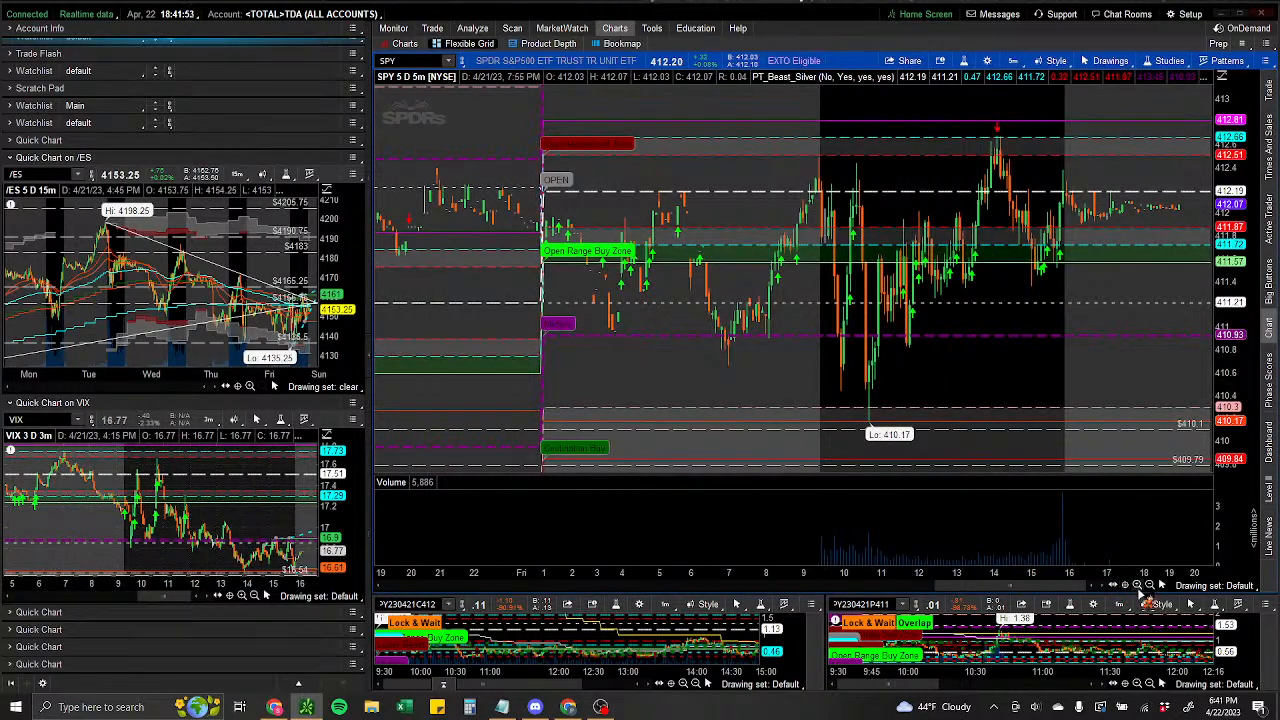
Prepare to save the SPY chart's style as Beast with patterns and study set included, and leave without saving.
{"action": "left_click", "coordinate": [1137, 586]}
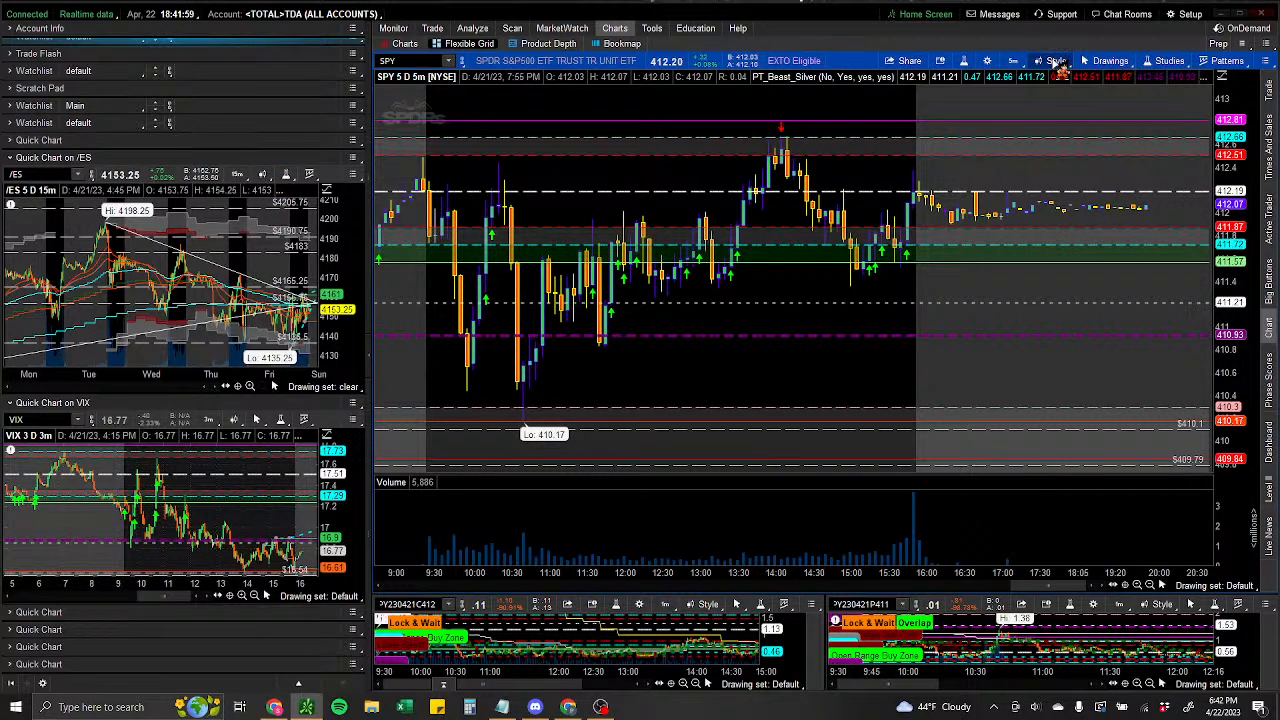
{"action": "left_click", "coordinate": [1057, 62]}
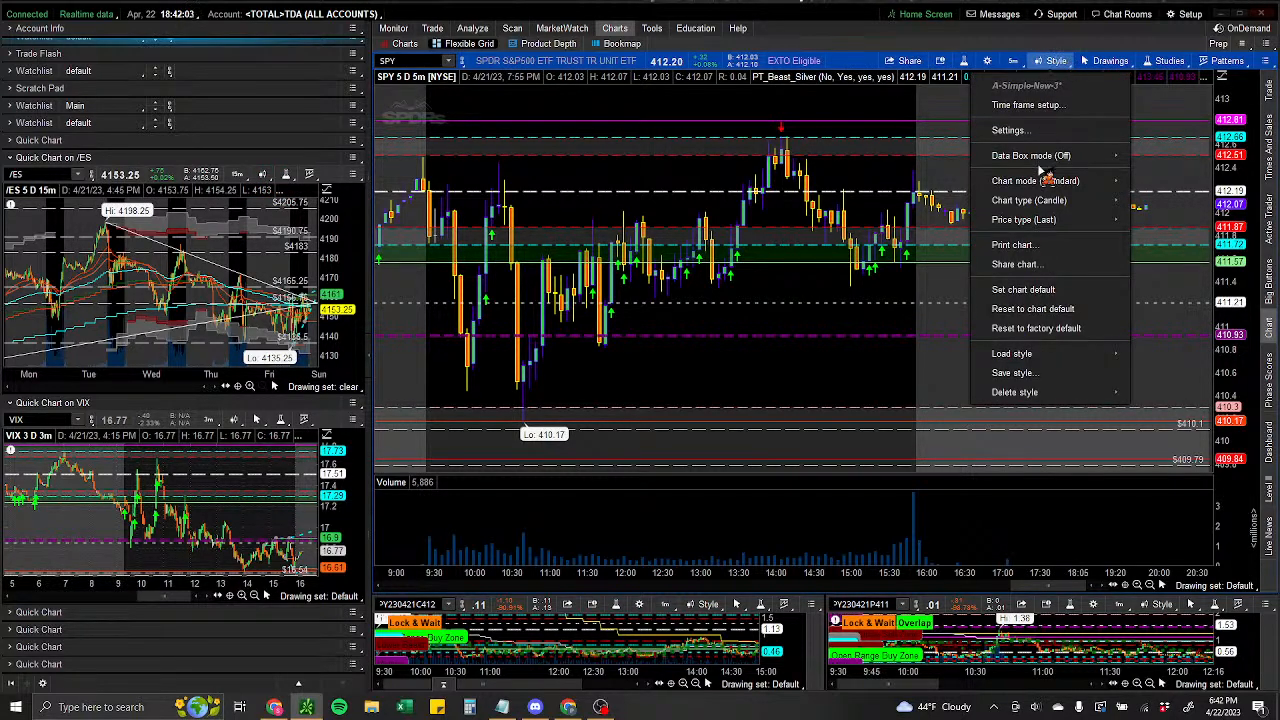
{"action": "left_click", "coordinate": [737, 316]}
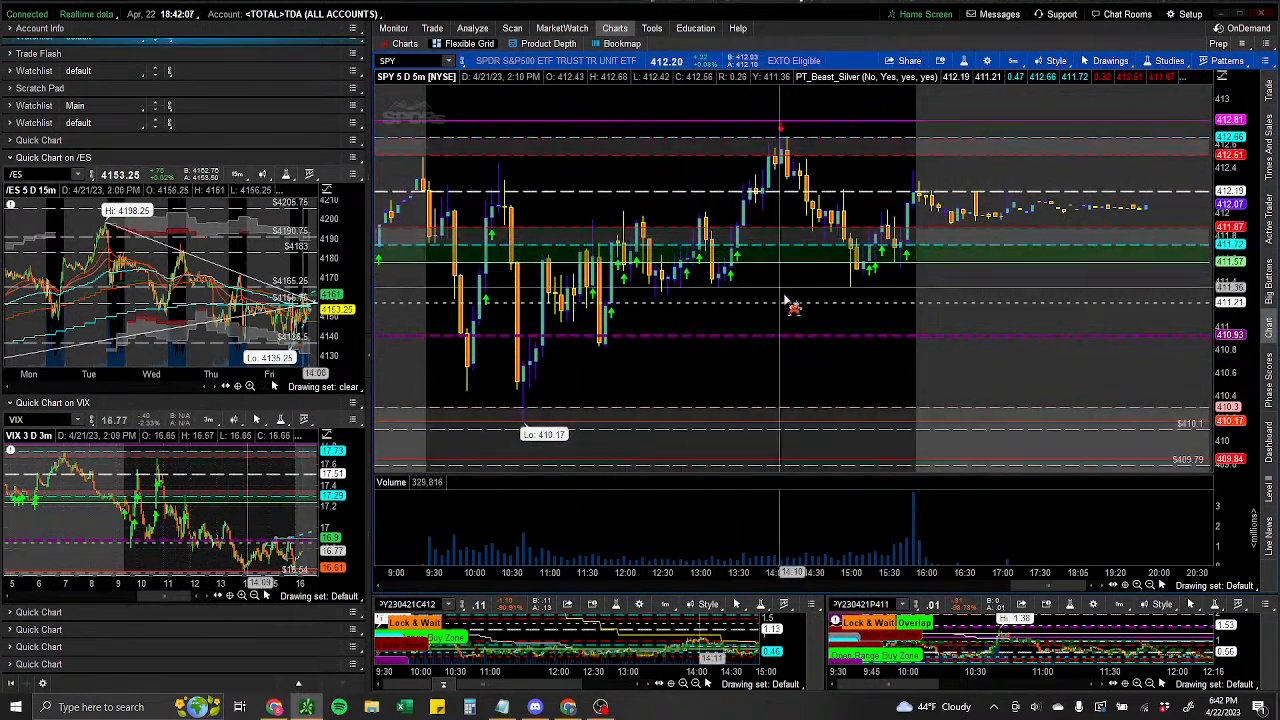
{"action": "left_click", "coordinate": [1058, 63]}
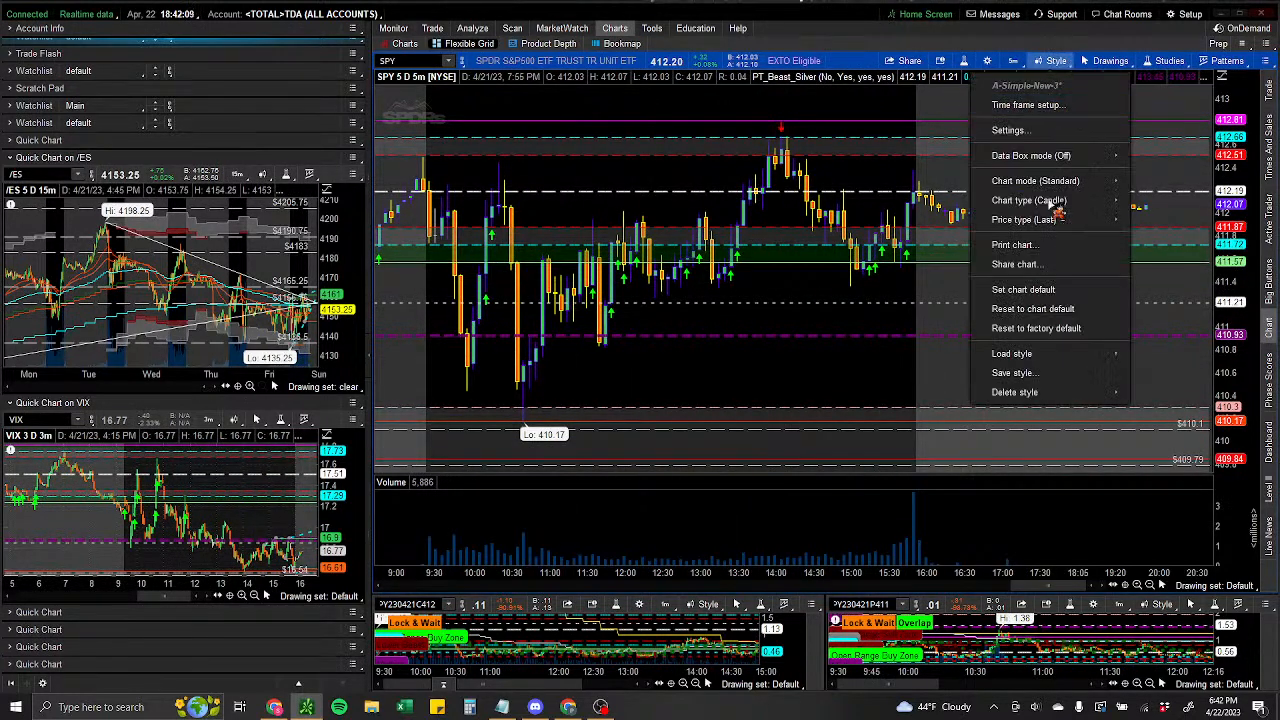
{"action": "left_click", "coordinate": [1049, 370]}
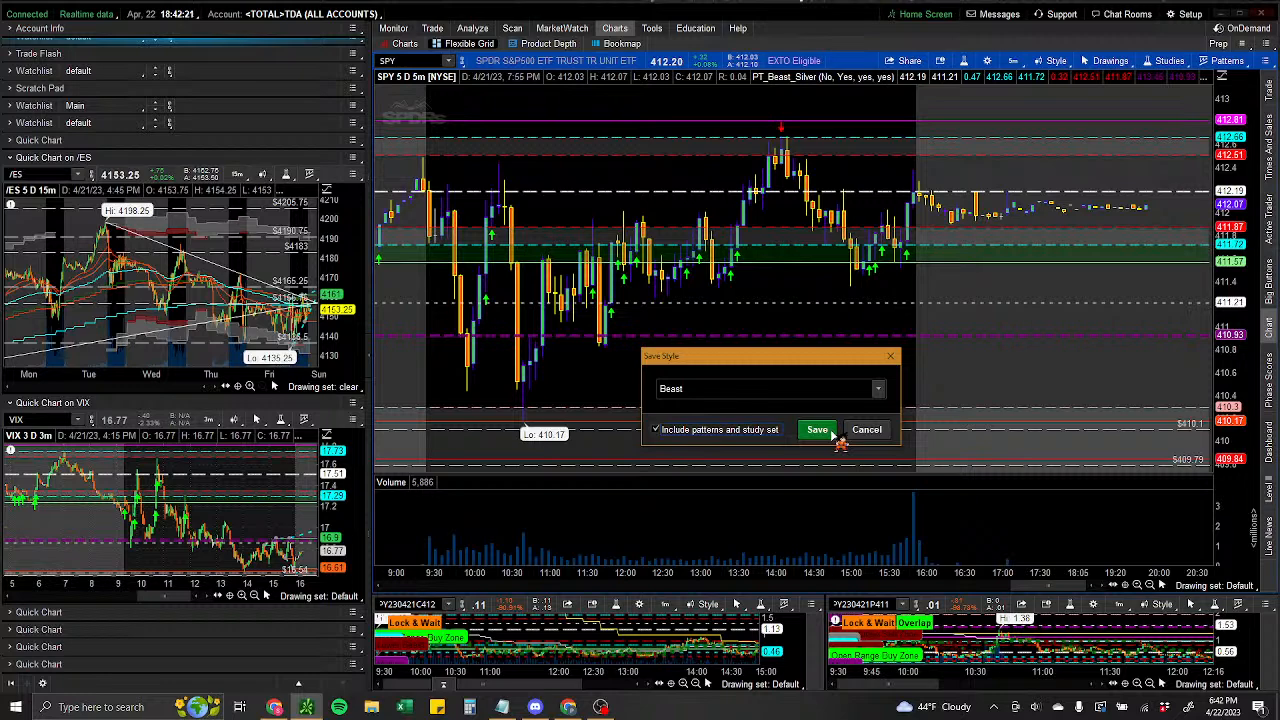
{"action": "left_click", "coordinate": [864, 431]}
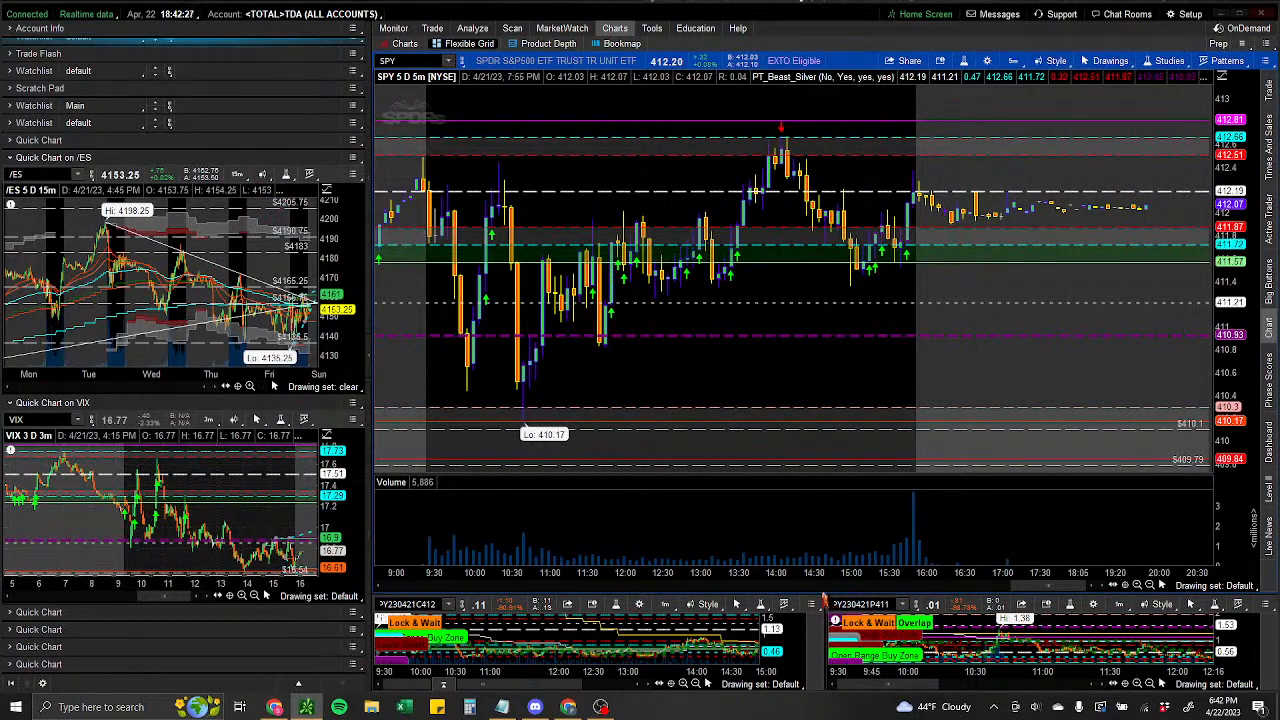
Enlarge the option charts below the SPY chart and look up the loadable styles for the 412 call chart.
{"action": "mouse_move", "coordinate": [837, 493]}
{"action": "left_mouse_down"}
{"action": "mouse_move", "coordinate": [837, 446]}
{"action": "mouse_move", "coordinate": [833, 508]}
{"action": "left_mouse_up"}
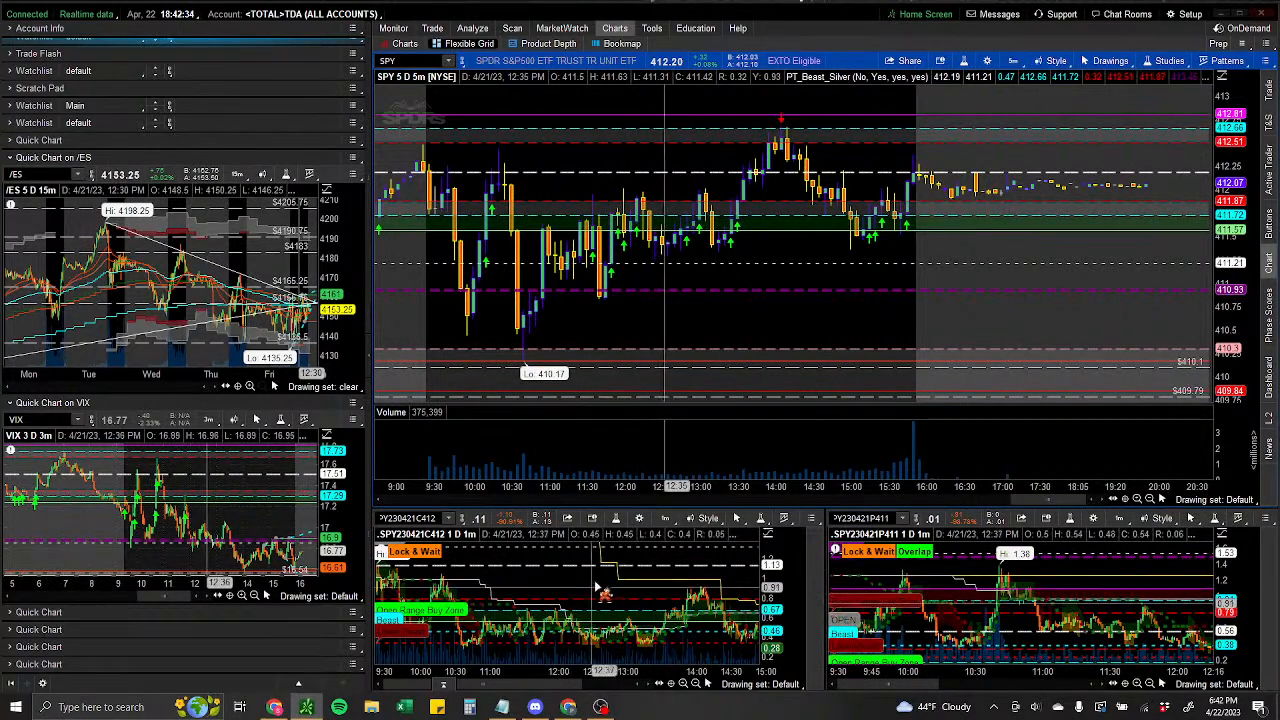
{"action": "left_click", "coordinate": [710, 519]}
{"action": "mouse_move", "coordinate": [723, 457]}
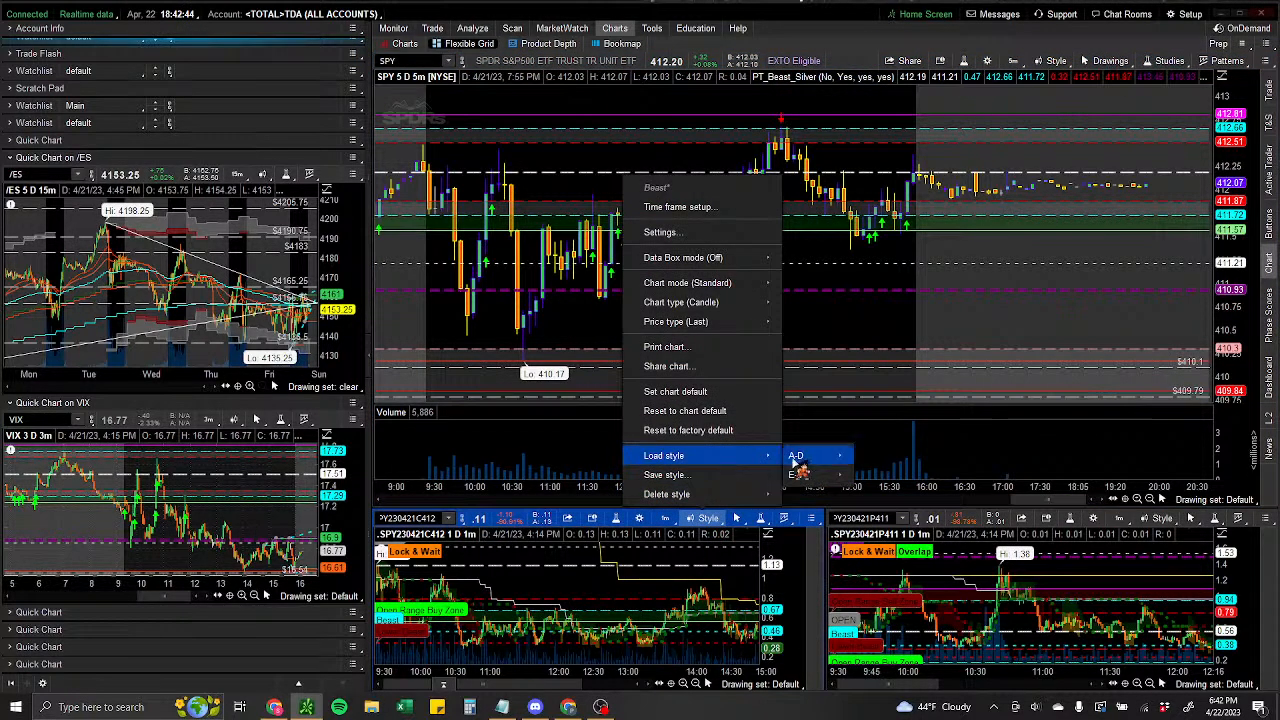
{"action": "mouse_move", "coordinate": [797, 462]}
{"action": "left_click", "coordinate": [876, 437]}
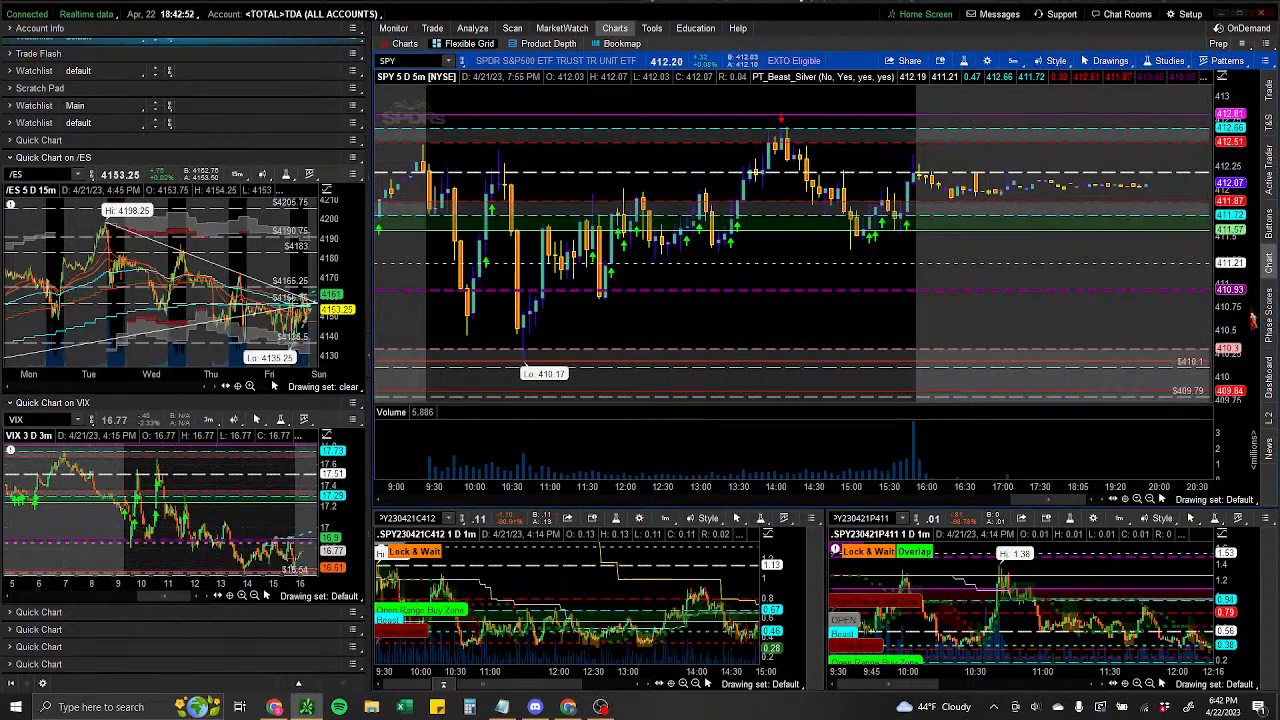
Compress the SPY chart's price scale by hand and restore its automatic fit.
{"action": "double_click", "coordinate": [1098, 315]}
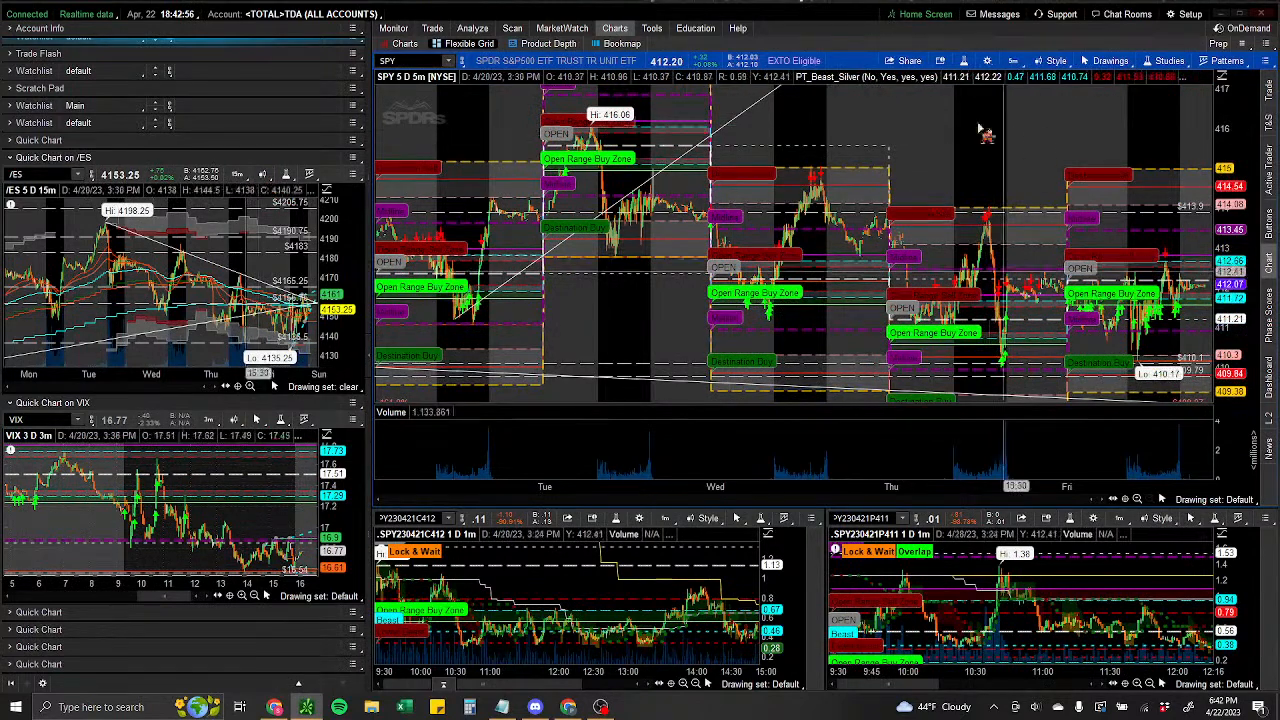
{"action": "left_click_drag", "start_coordinate": [1238, 142], "coordinate": [1240, 626]}
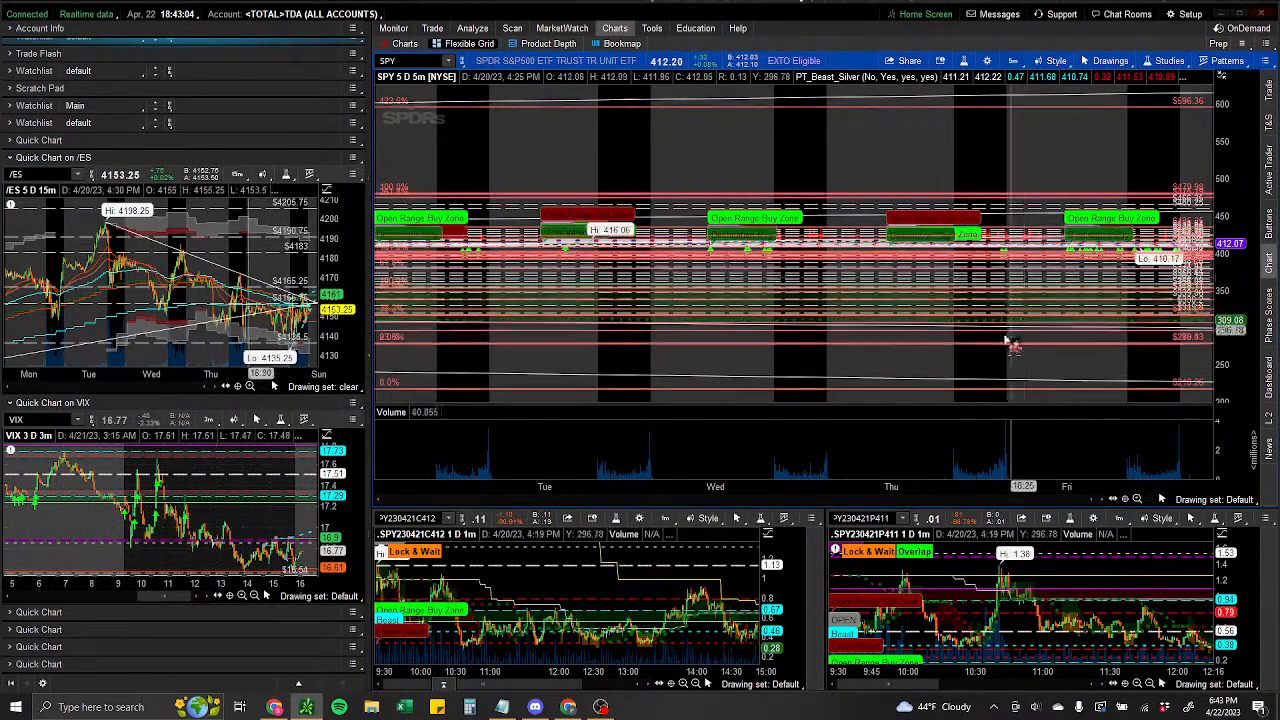
{"action": "double_click", "coordinate": [983, 153]}
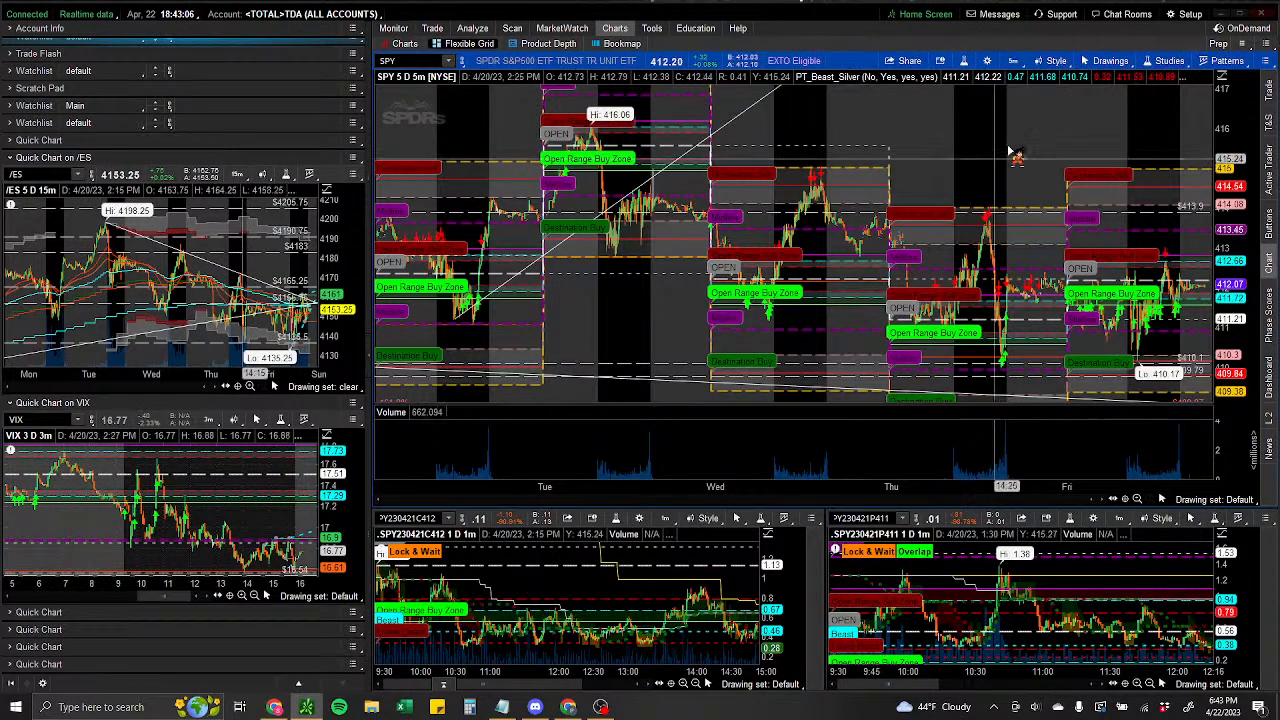
Set the price axis scale to Auto in the chart settings, keeping Fit study markers enabled, and test the SPY price scale.
{"action": "left_click", "coordinate": [992, 65]}
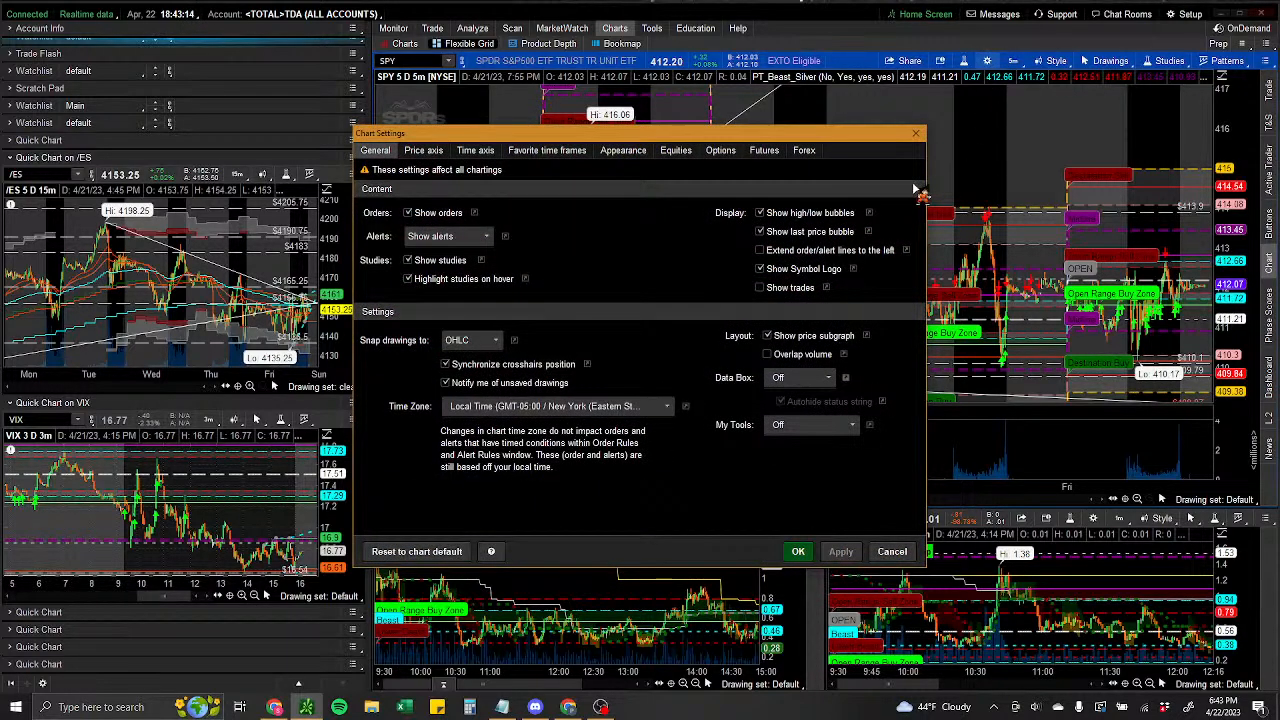
{"action": "left_click", "coordinate": [424, 151]}
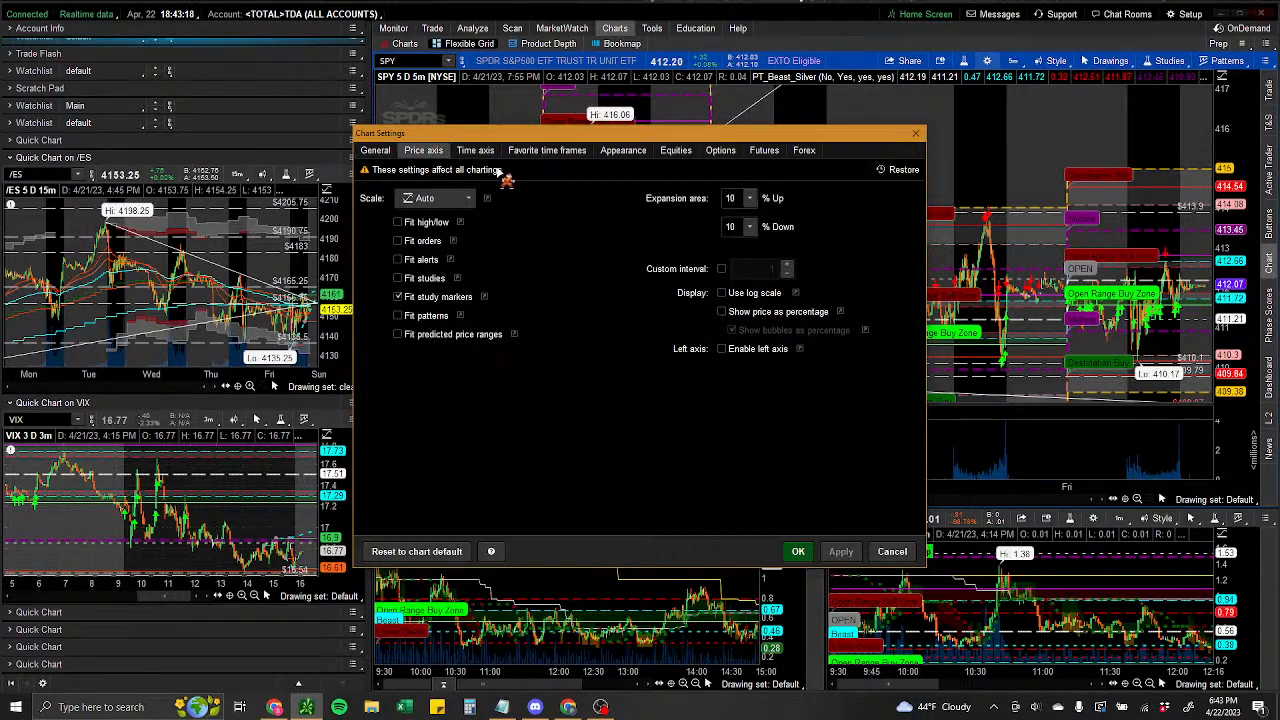
{"action": "left_click", "coordinate": [449, 199]}
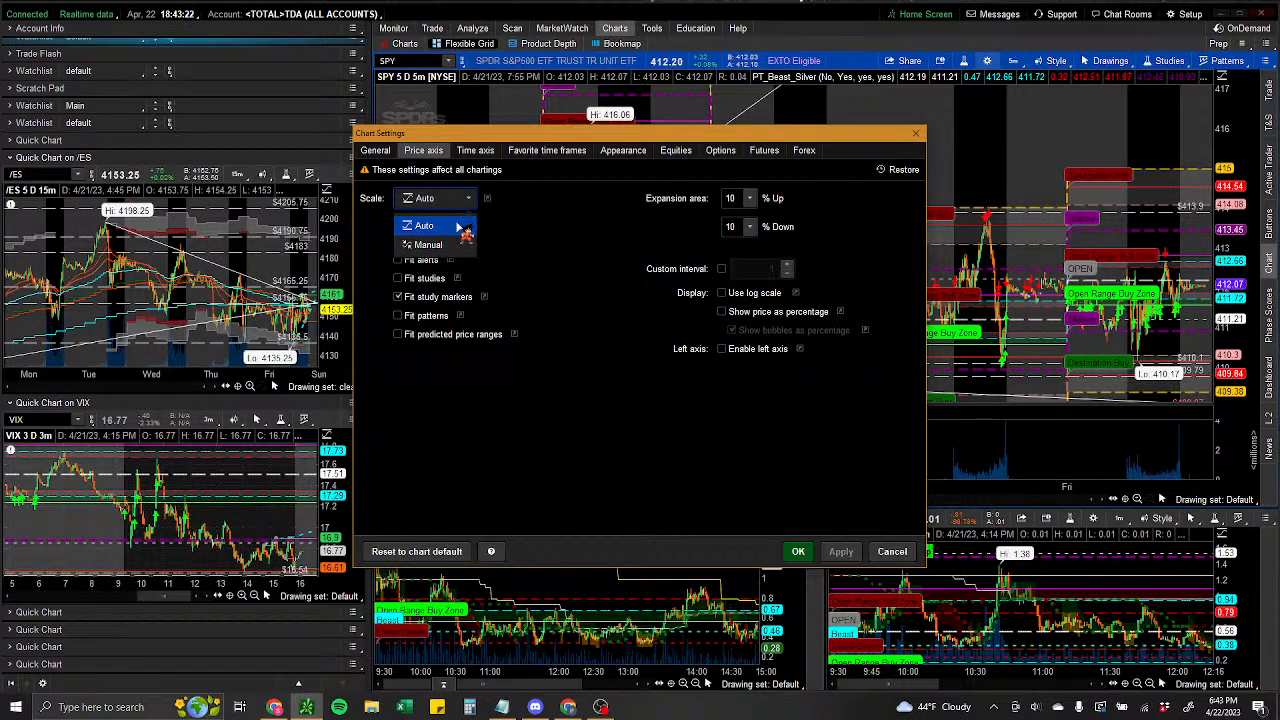
{"action": "left_click", "coordinate": [459, 227]}
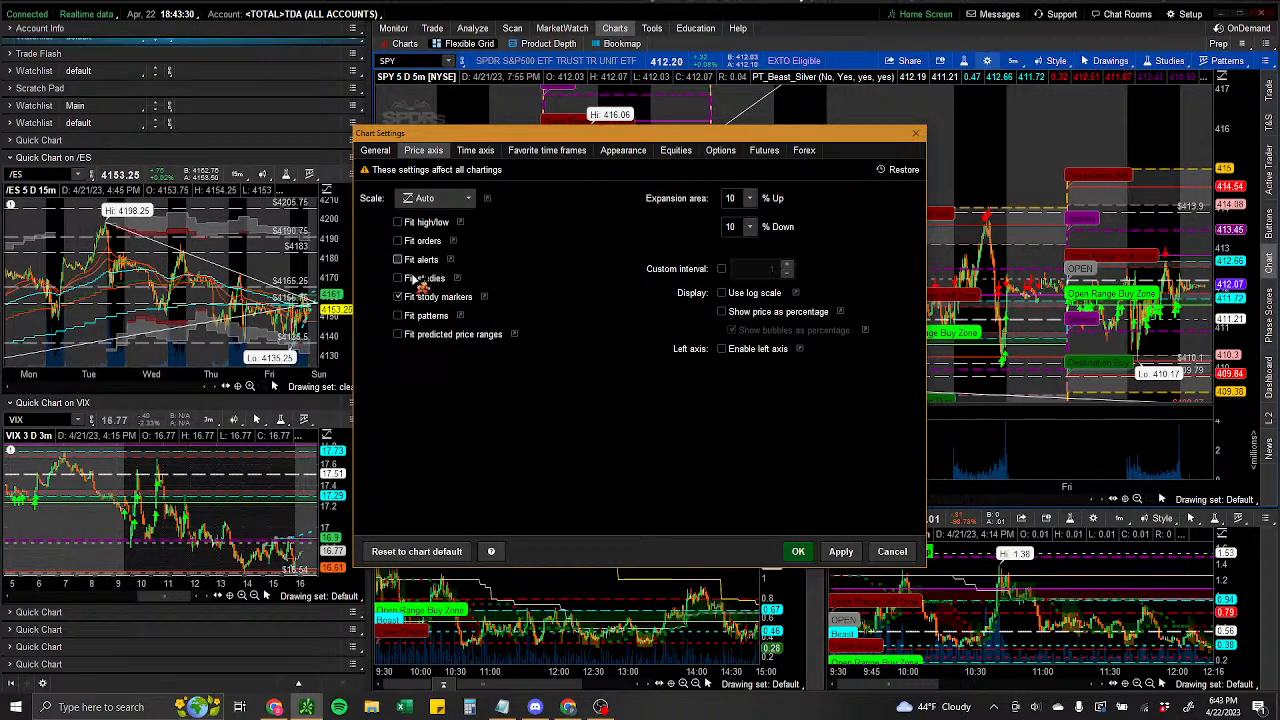
{"action": "left_click", "coordinate": [799, 552]}
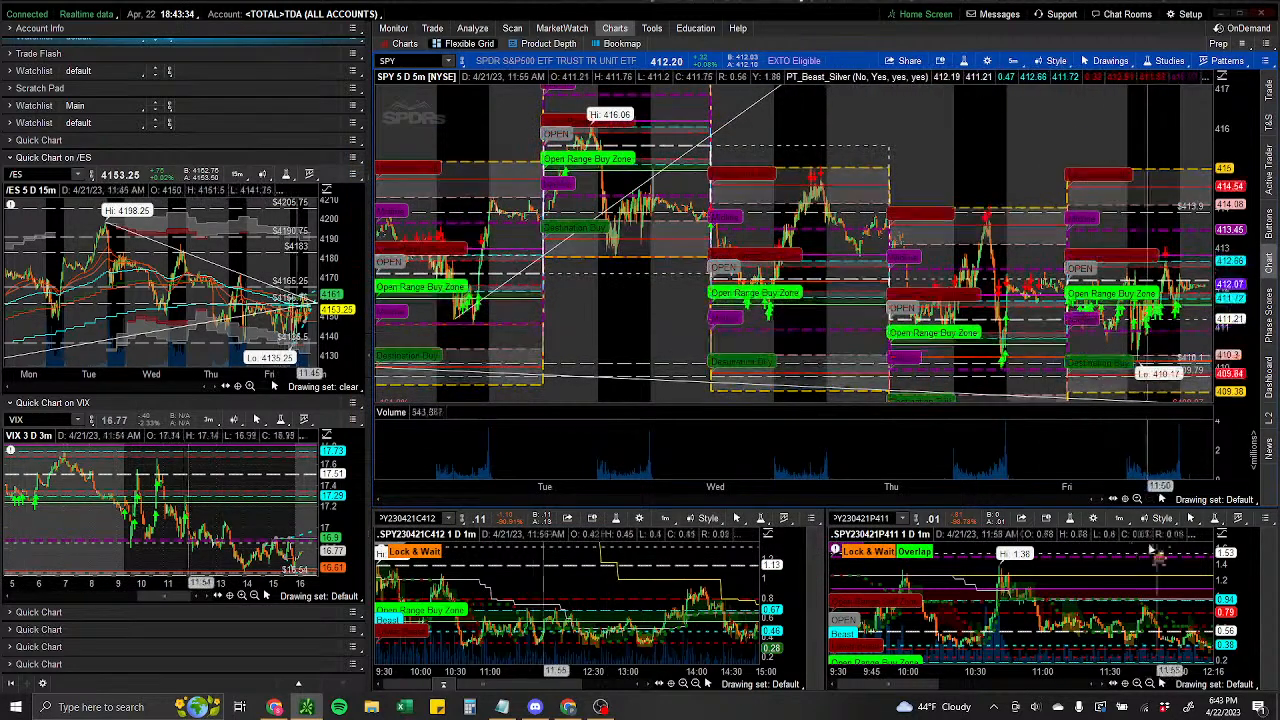
{"action": "left_click_drag", "start_coordinate": [1235, 182], "coordinate": [1260, 202]}
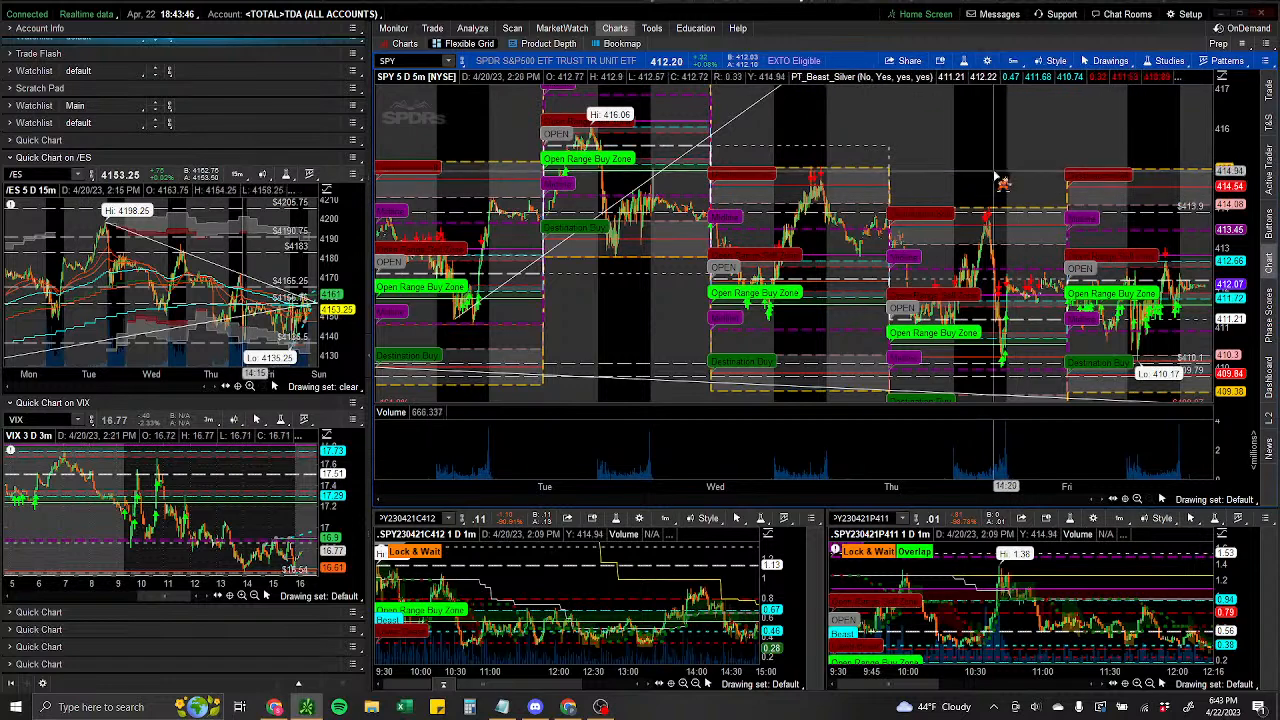
Apply the option-symbol chart settings with the Extended-Hours Trading session shown and highlighted.
{"action": "left_click", "coordinate": [990, 64]}
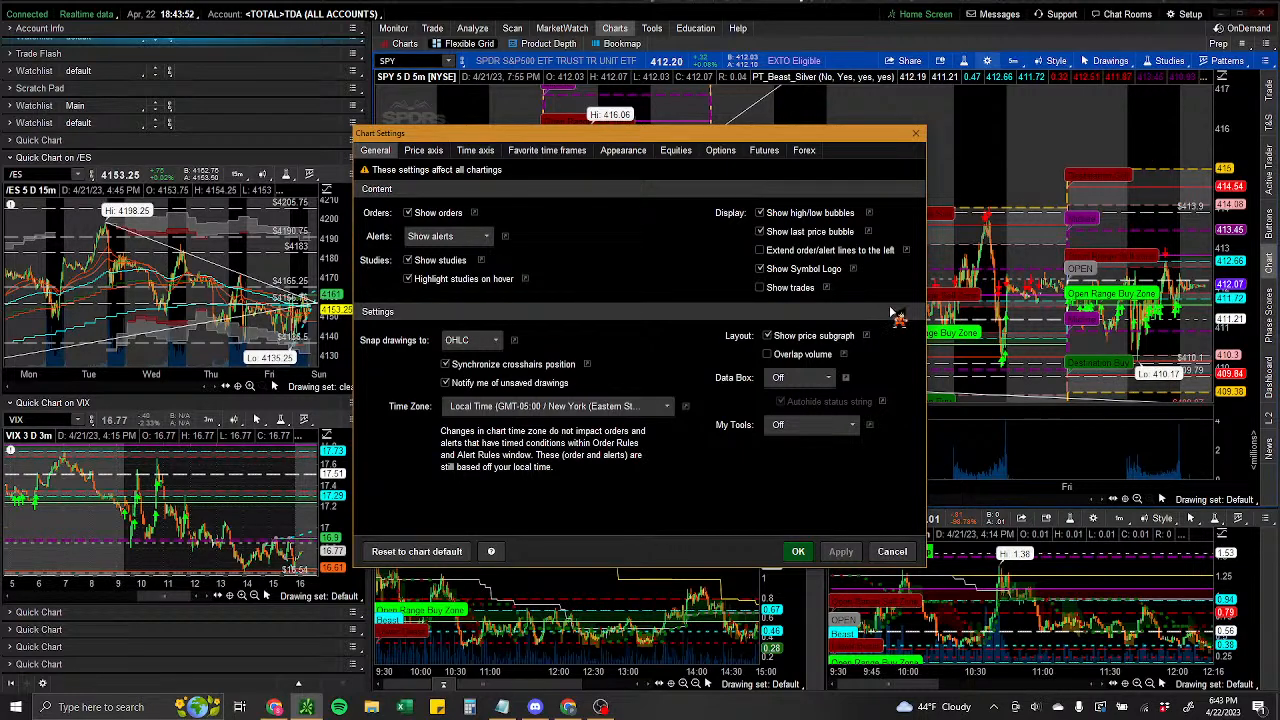
{"action": "left_click", "coordinate": [730, 152]}
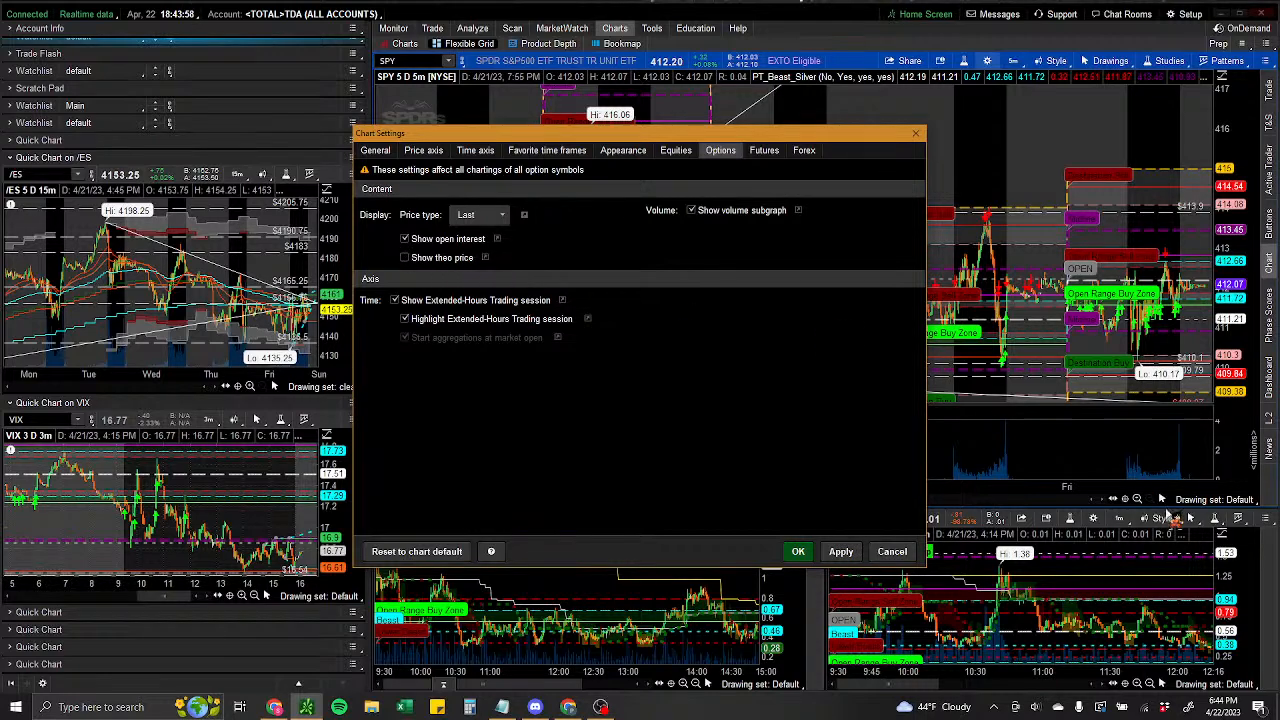
{"action": "left_click", "coordinate": [800, 552]}
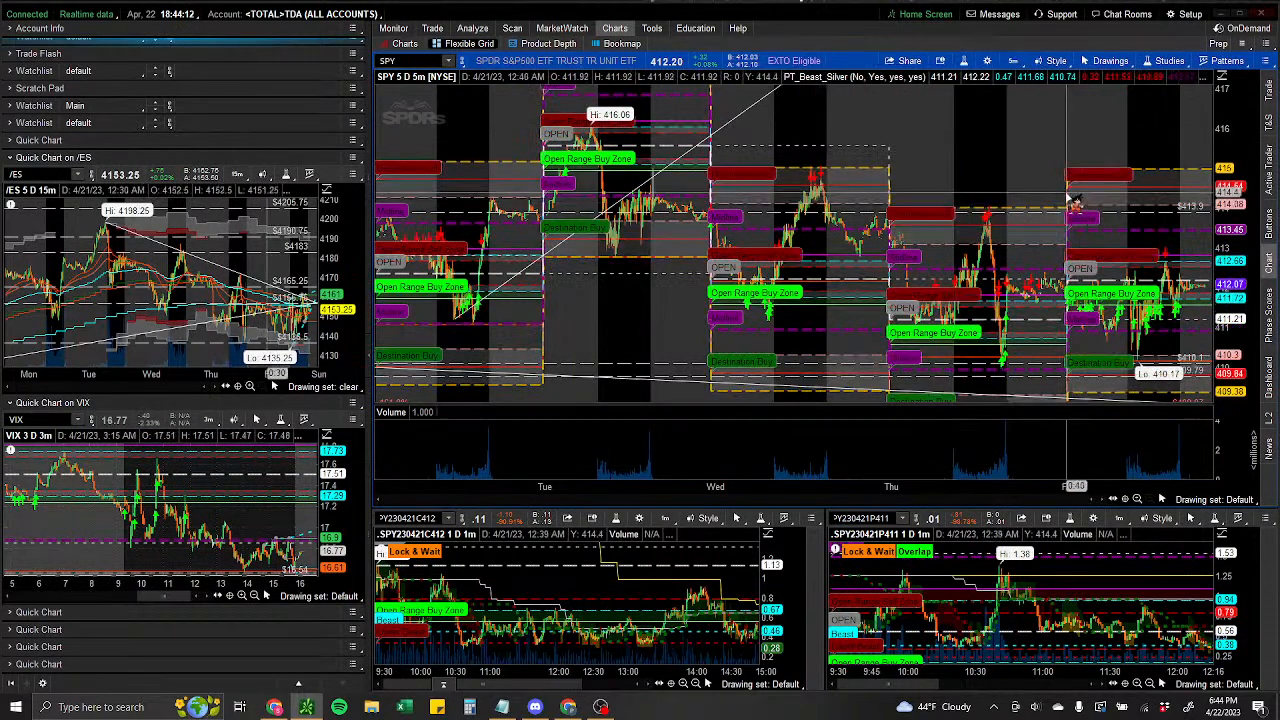
Recheck the price-axis and option-symbol chart settings, accept them, and look up the loadable styles for the SPY chart.
{"action": "left_click", "coordinate": [988, 61]}
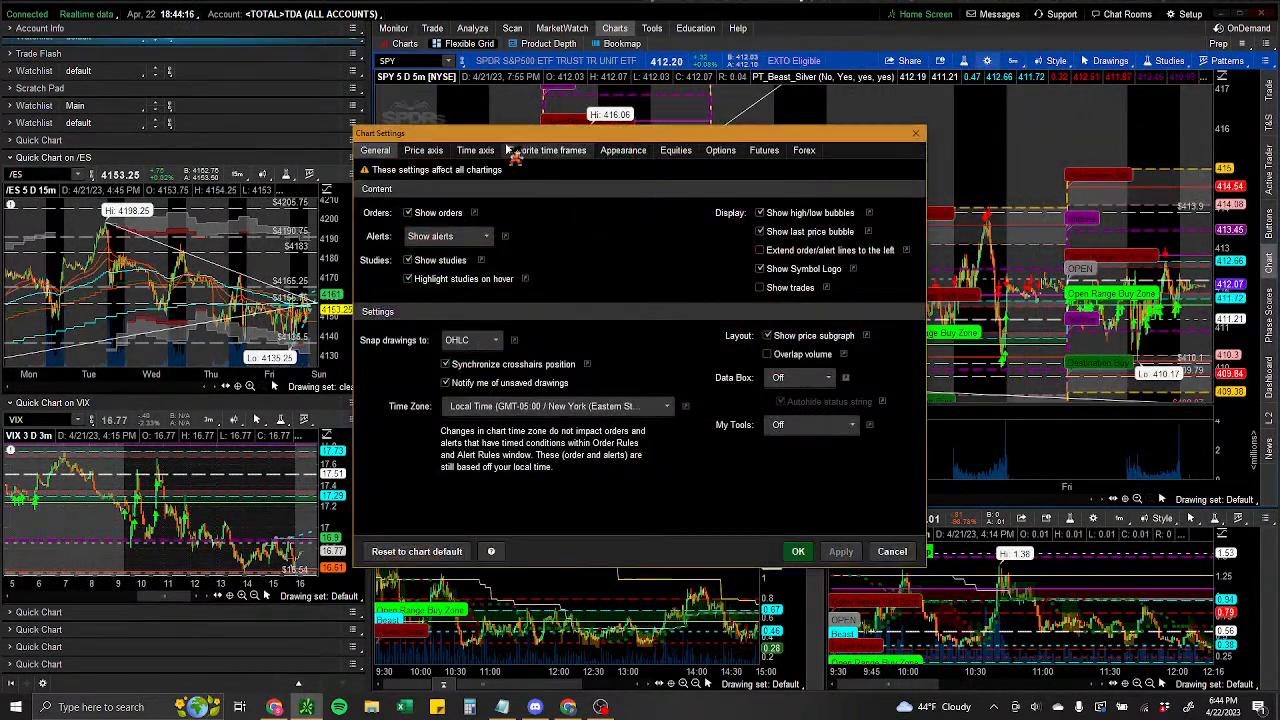
{"action": "left_click", "coordinate": [432, 152]}
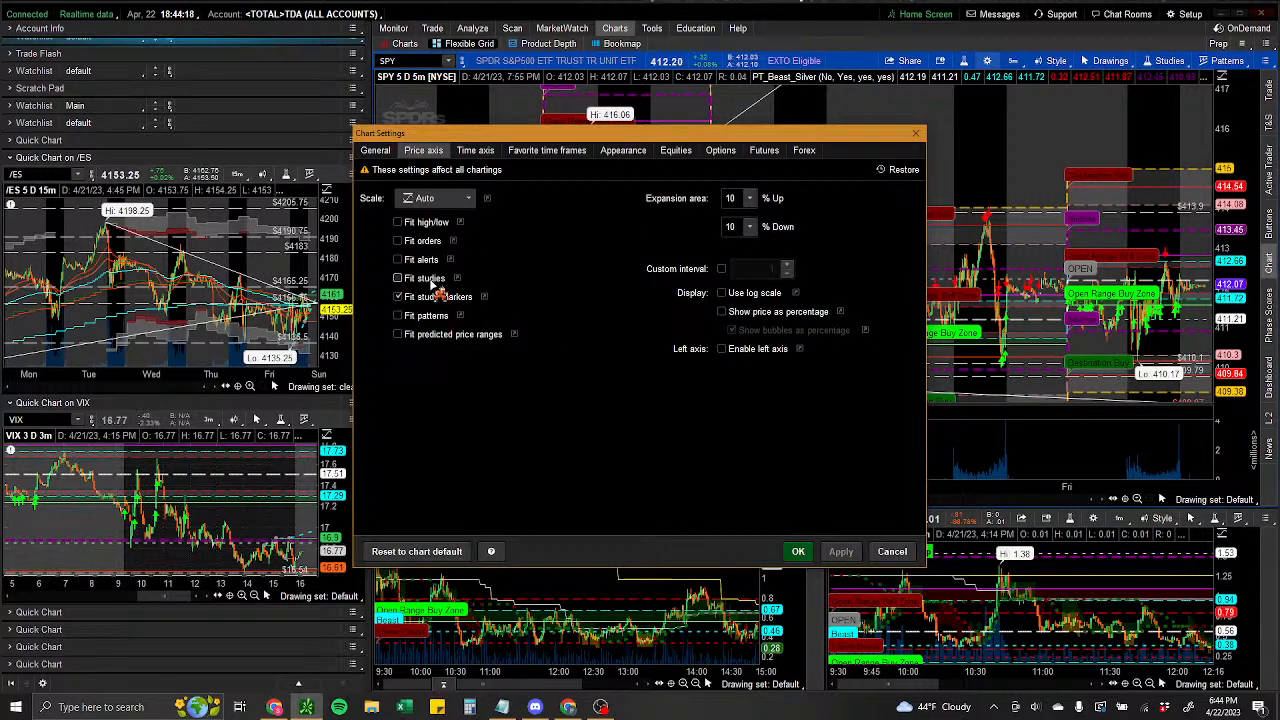
{"action": "left_click", "coordinate": [722, 151]}
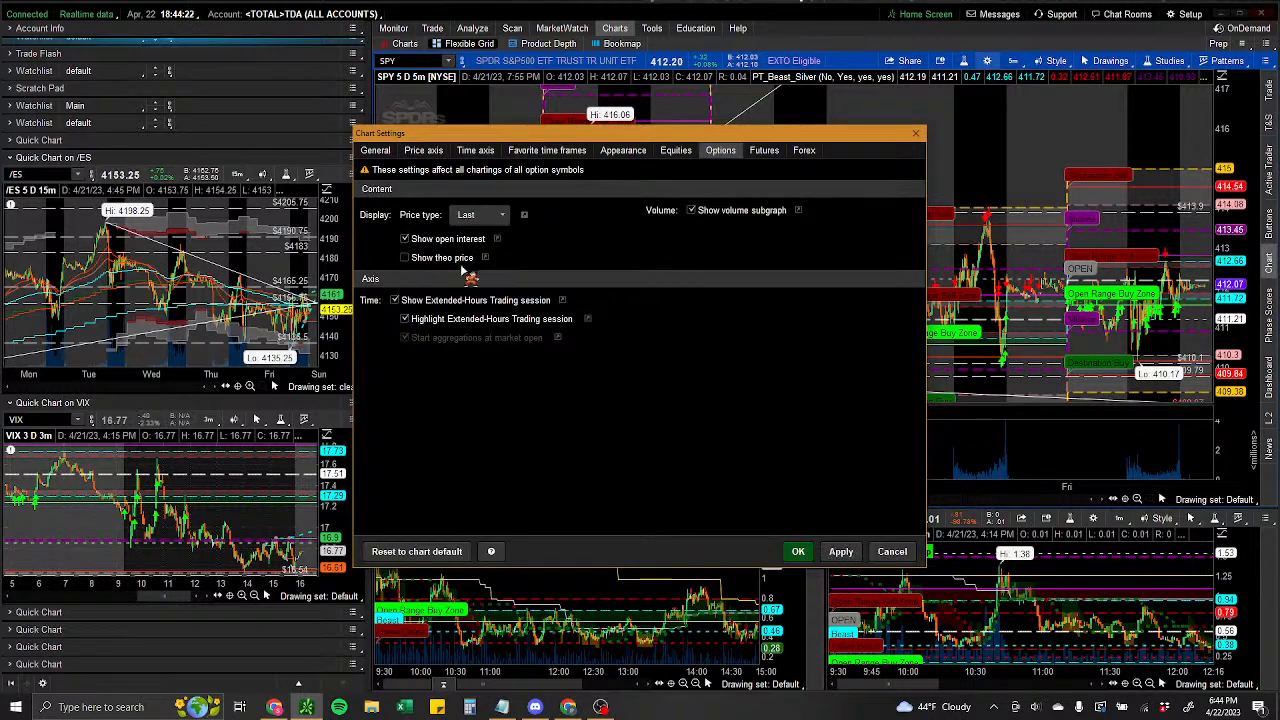
{"action": "left_click", "coordinate": [798, 552]}
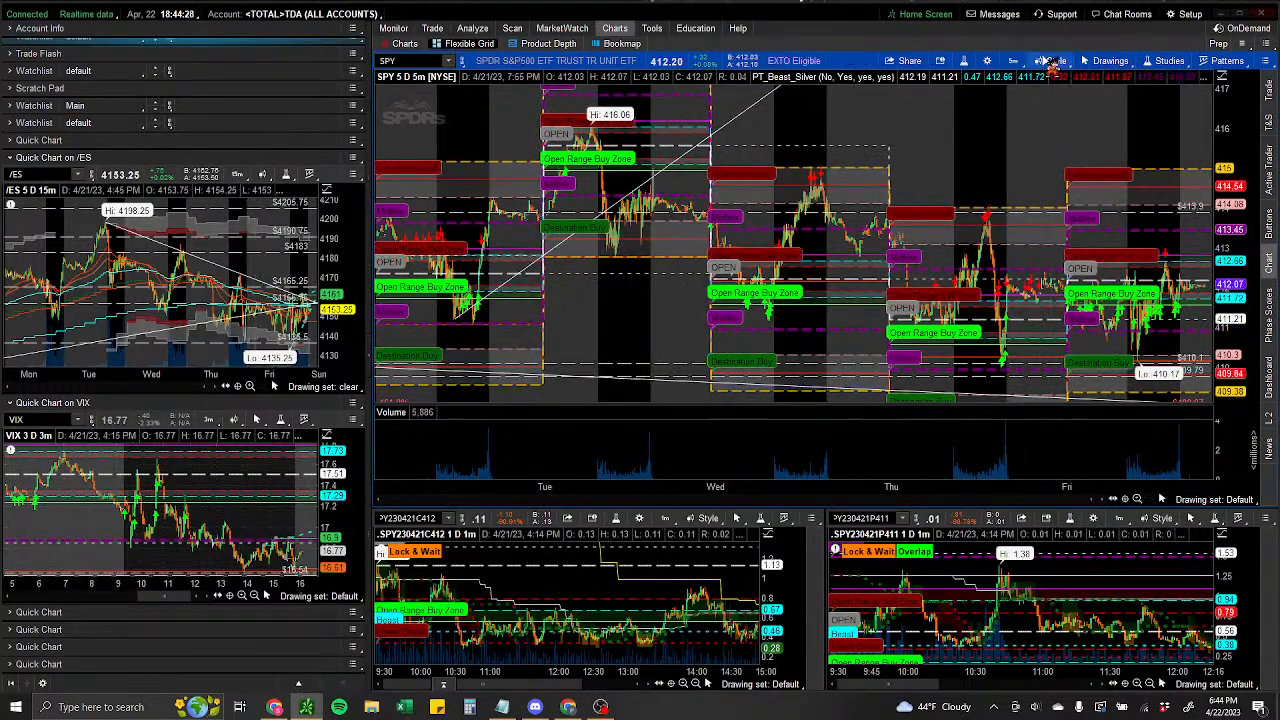
{"action": "left_click", "coordinate": [1050, 62]}
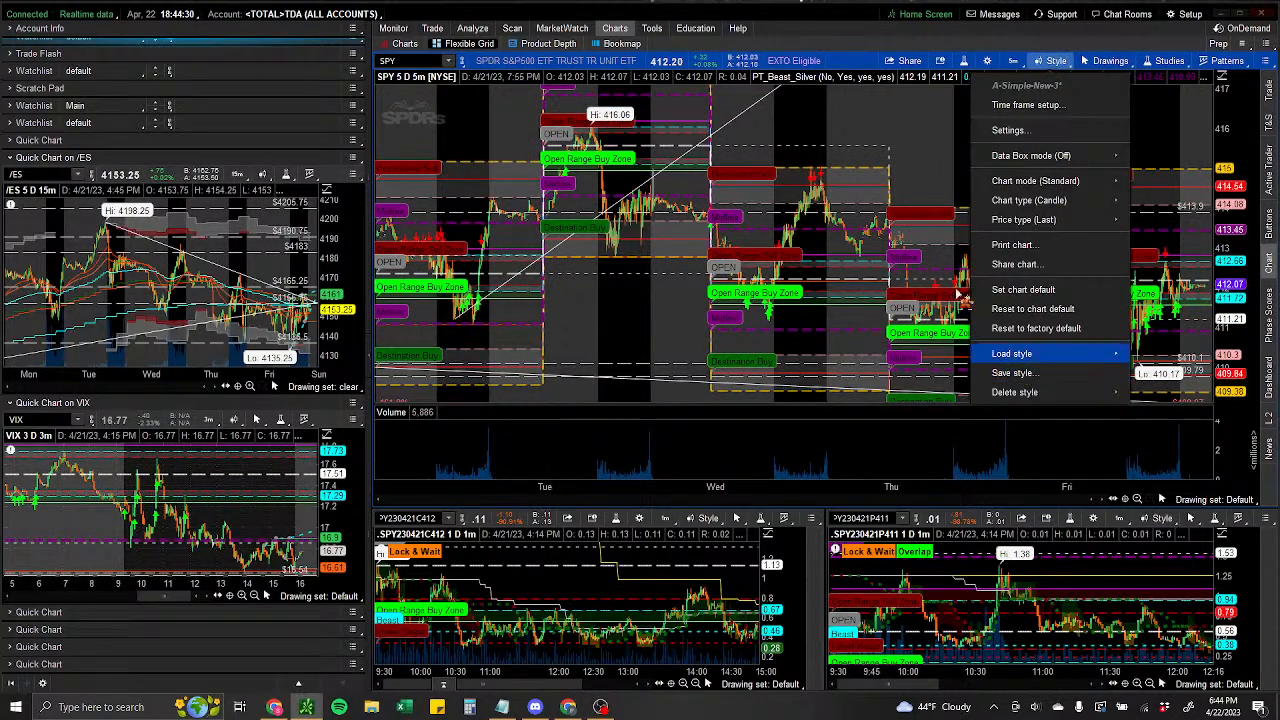
{"action": "left_click", "coordinate": [894, 168]}
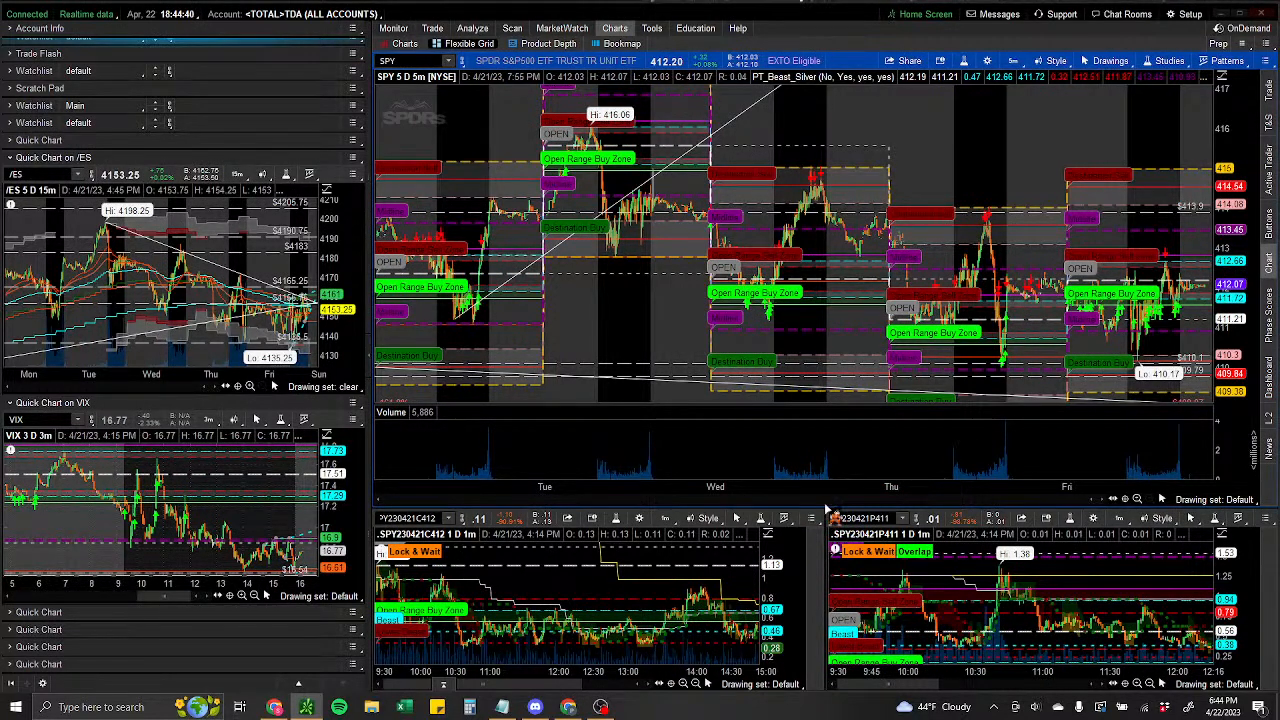
Enlarge the two SPY option charts and stretch their time axes to show the morning session from about 9:30.
{"action": "left_click_drag", "start_coordinate": [826, 515], "coordinate": [818, 420]}
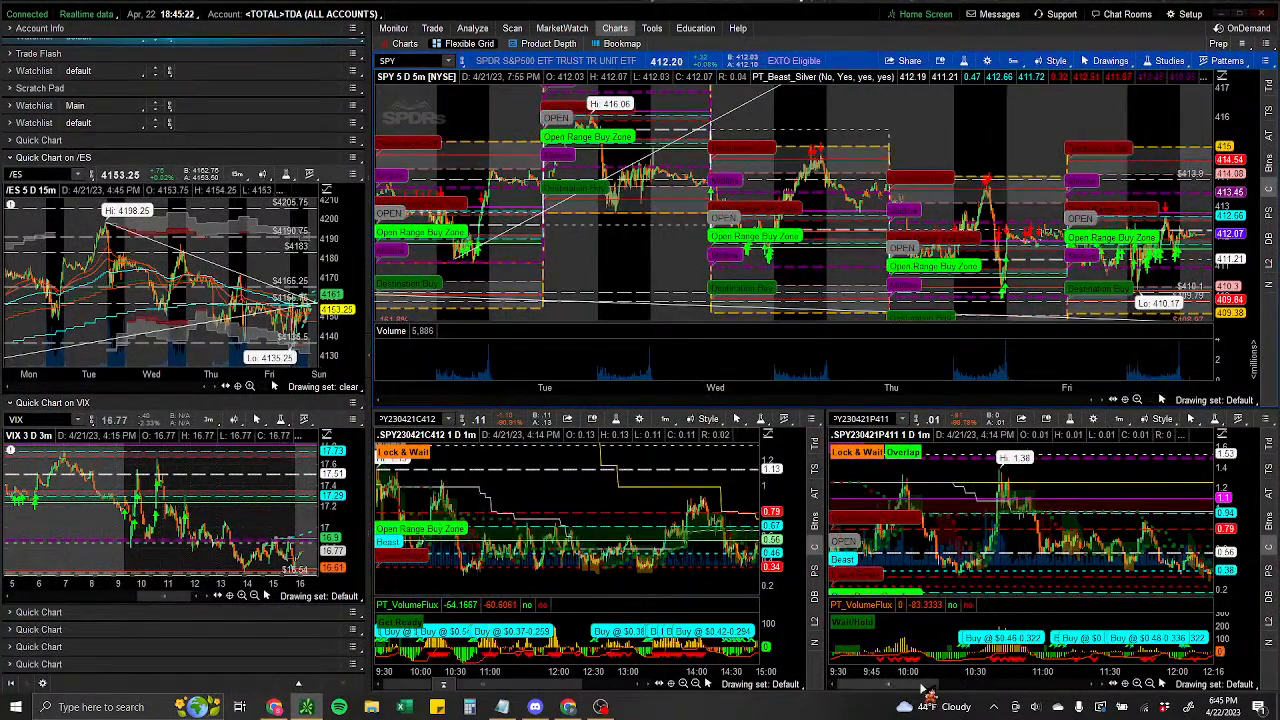
{"action": "left_click_drag", "start_coordinate": [840, 557], "coordinate": [997, 560]}
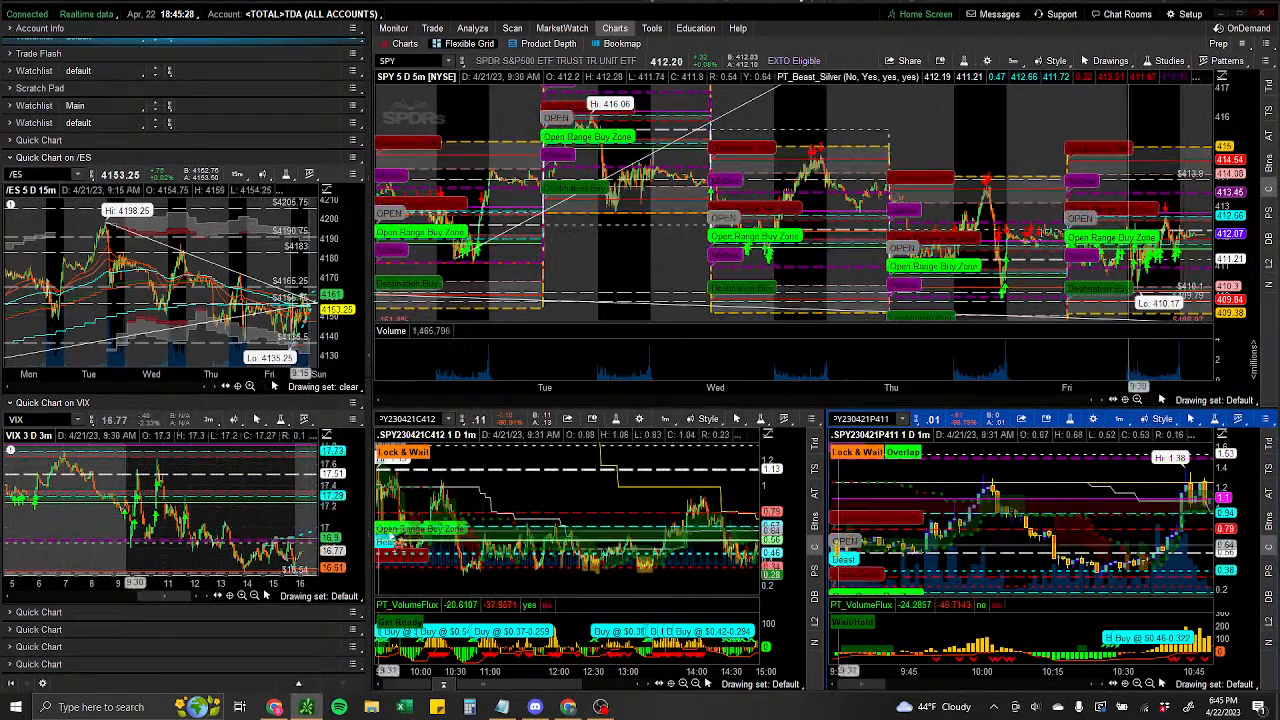
{"action": "left_click_drag", "start_coordinate": [376, 513], "coordinate": [517, 518]}
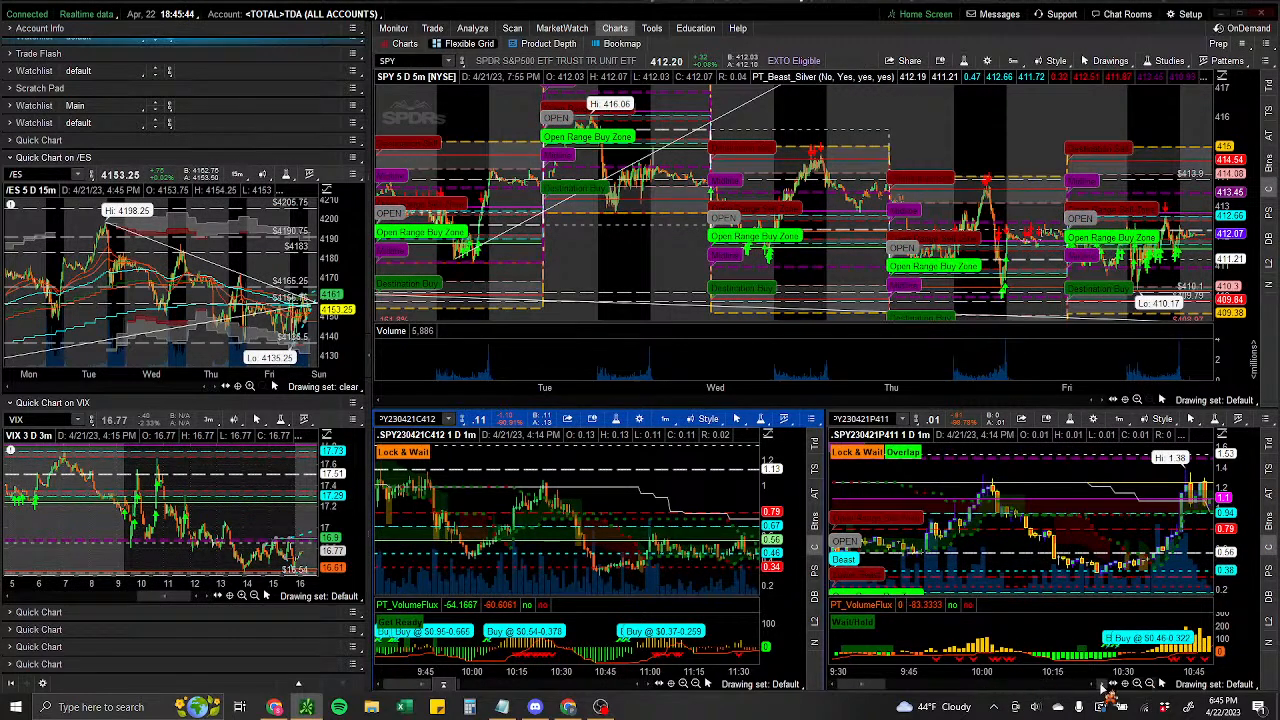
{"action": "left_click_drag", "start_coordinate": [865, 690], "coordinate": [845, 689]}
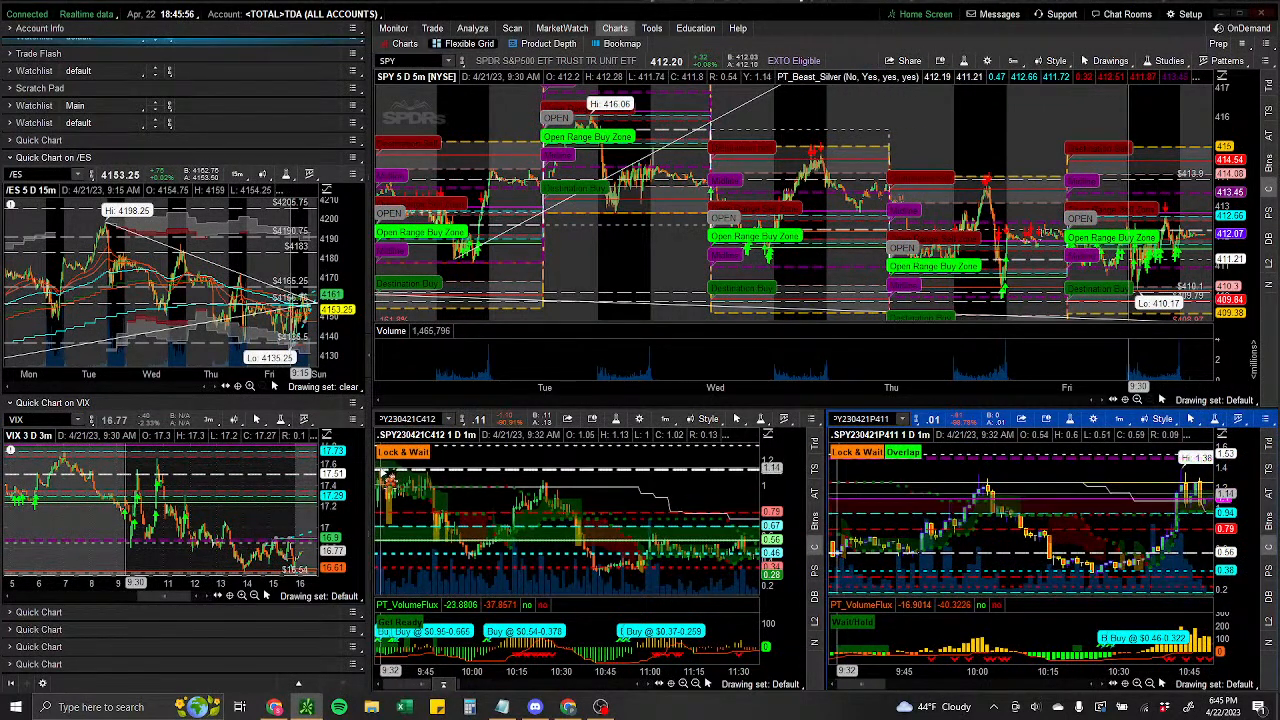
{"action": "left_click_drag", "start_coordinate": [407, 685], "coordinate": [409, 685]}
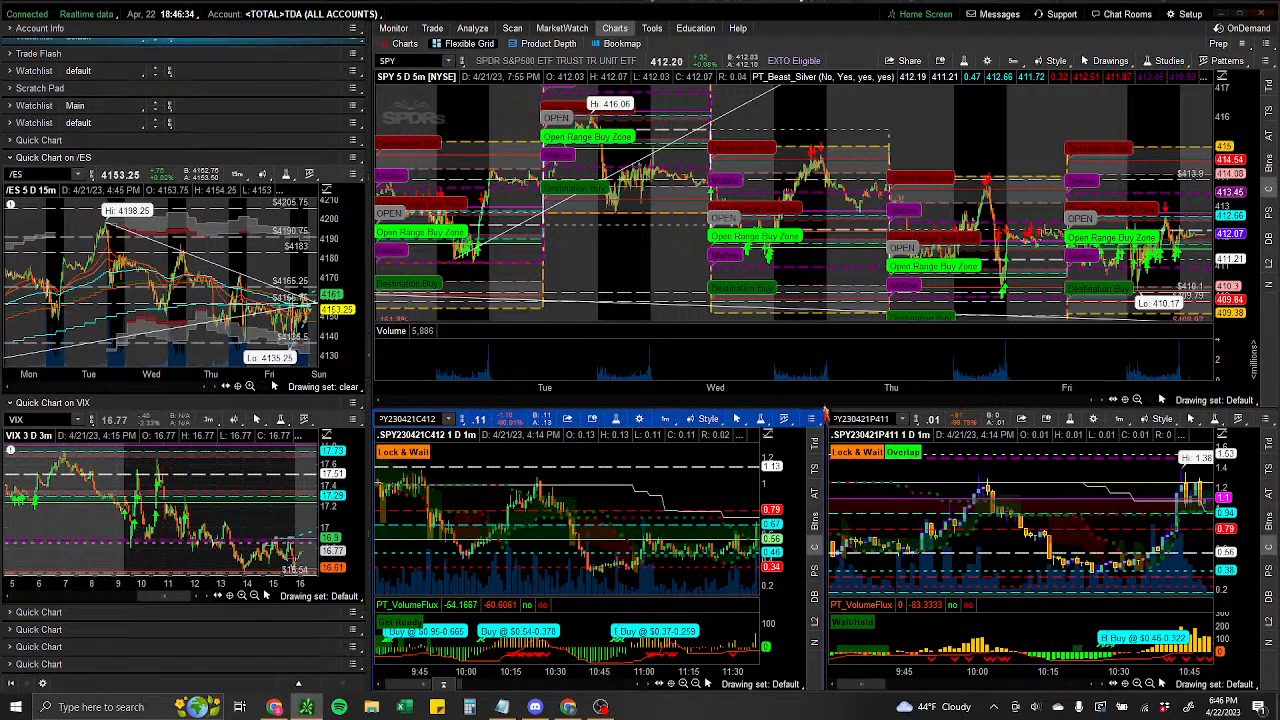
Give the SPY chart more height above the option charts and zoom it in on Friday's session.
{"action": "left_click_drag", "start_coordinate": [826, 412], "coordinate": [834, 455]}
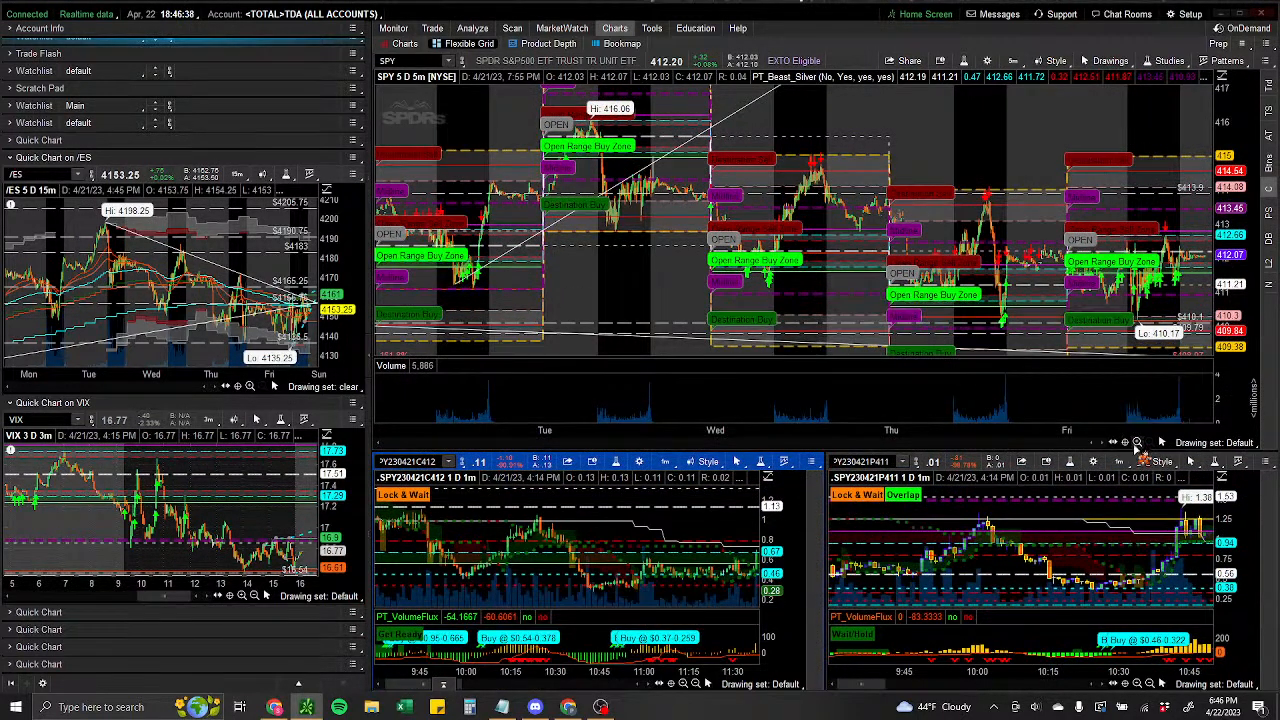
{"action": "left_click", "coordinate": [1137, 443]}
{"action": "left_click", "coordinate": [1137, 443]}
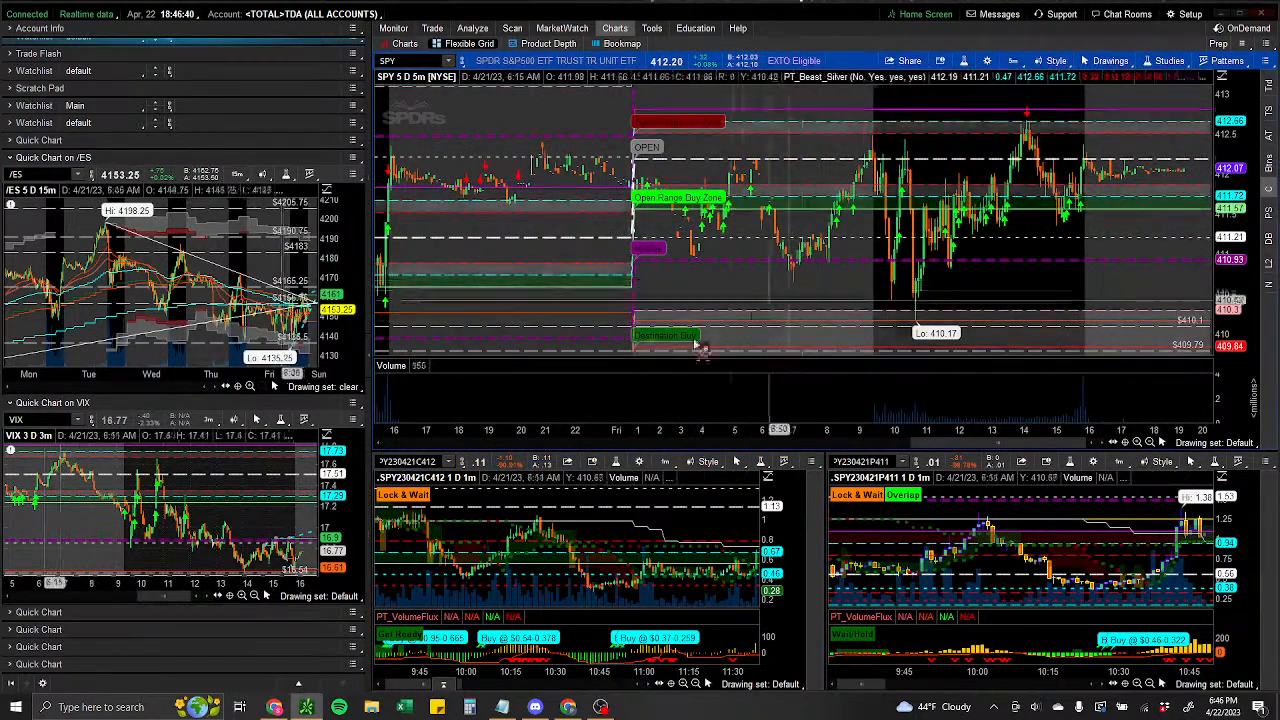
Switch to Chrome and open the YouTube Studio live-streaming page to check the webinar's preview and chat.
{"action": "left_click", "coordinate": [565, 706]}
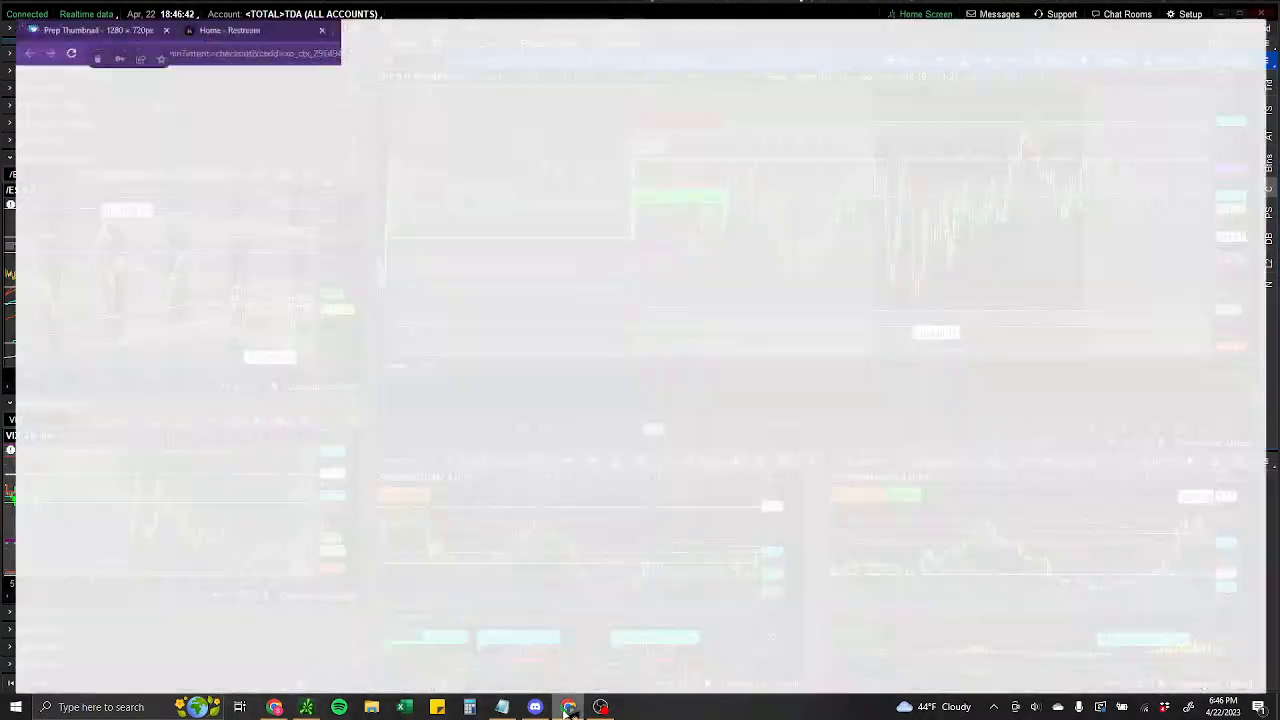
{"action": "left_click", "coordinate": [410, 12]}
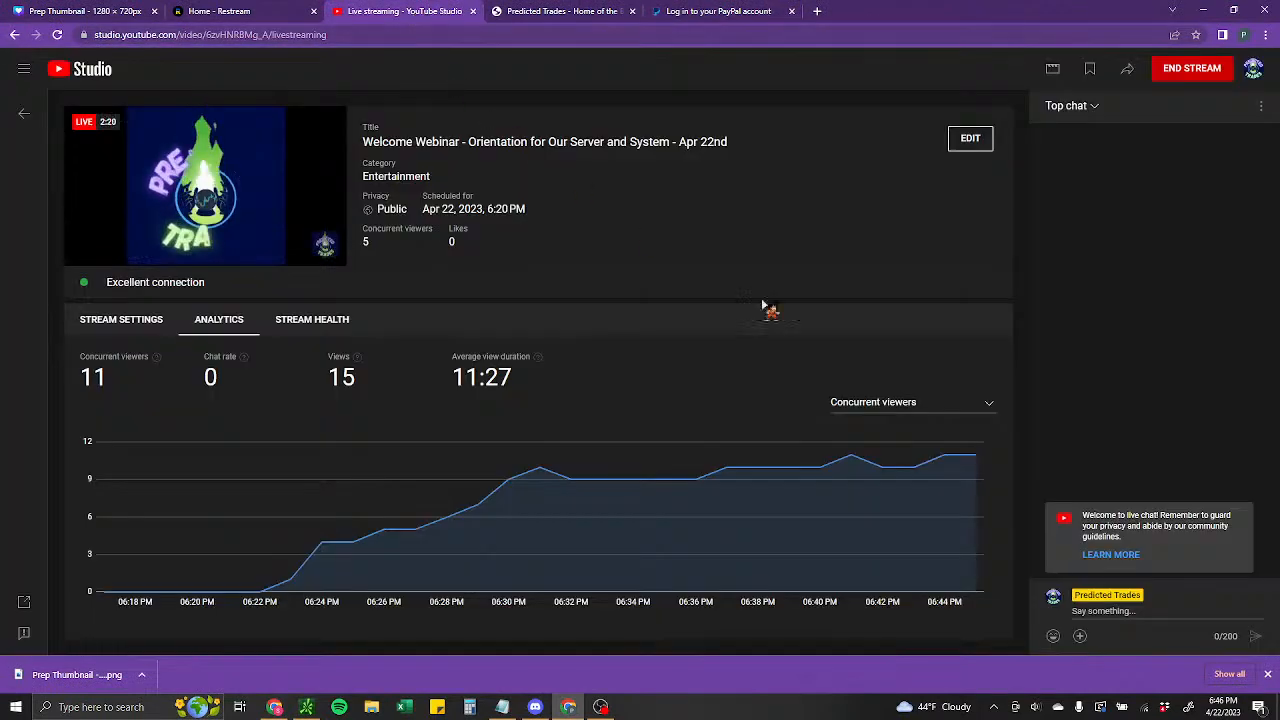
{"action": "left_click", "coordinate": [1134, 606]}
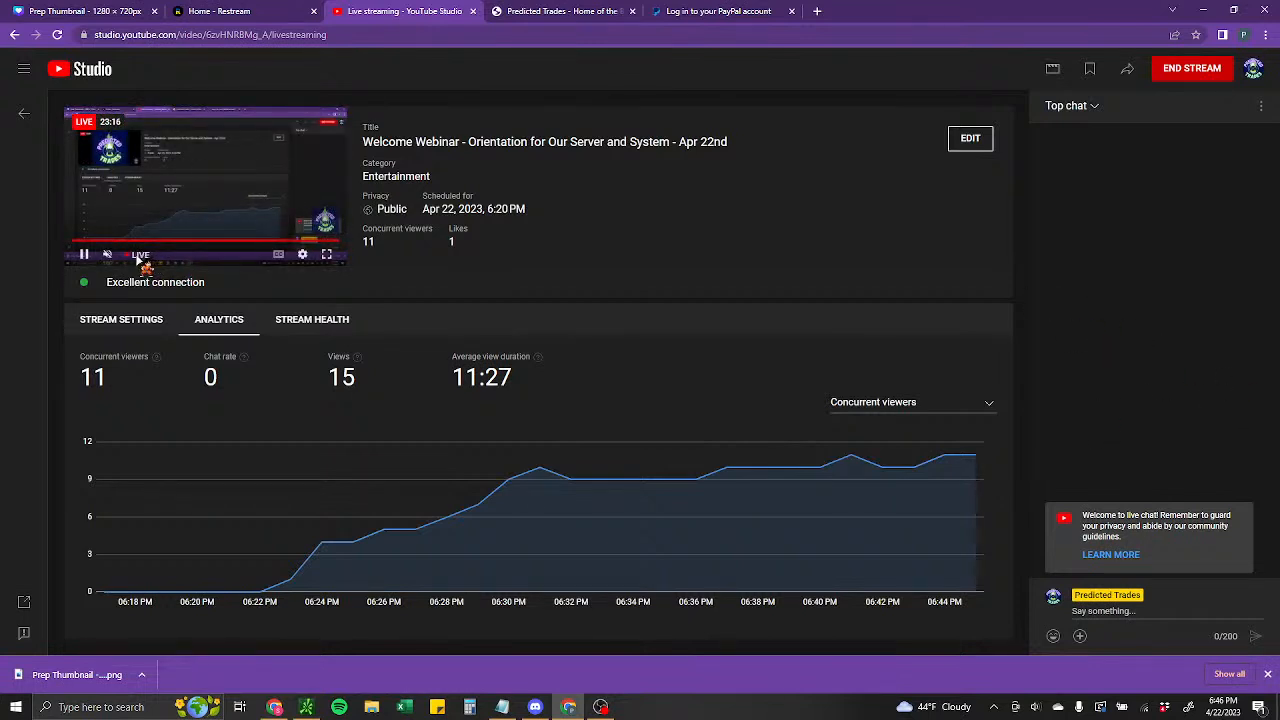
Switch to Discord and post "do we have any questions" in the main-chat channel of Predicted Trades.
{"action": "left_click", "coordinate": [535, 707]}
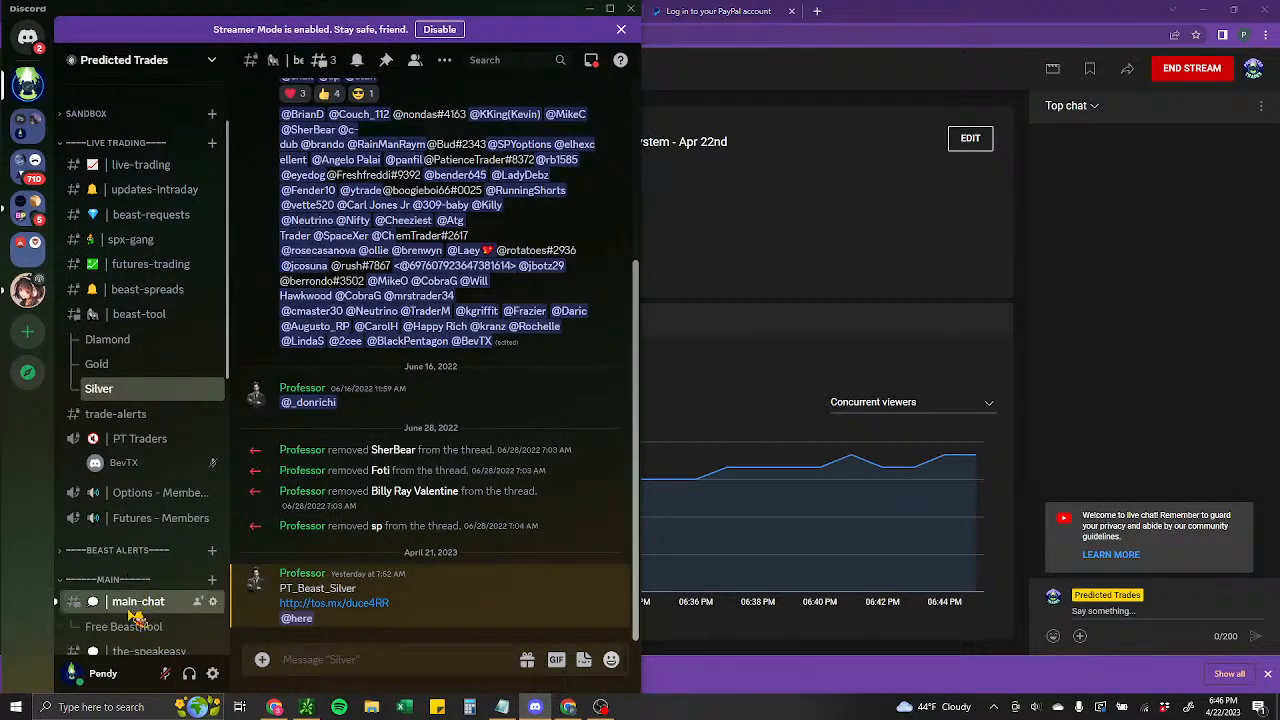
{"action": "left_click", "coordinate": [137, 602]}
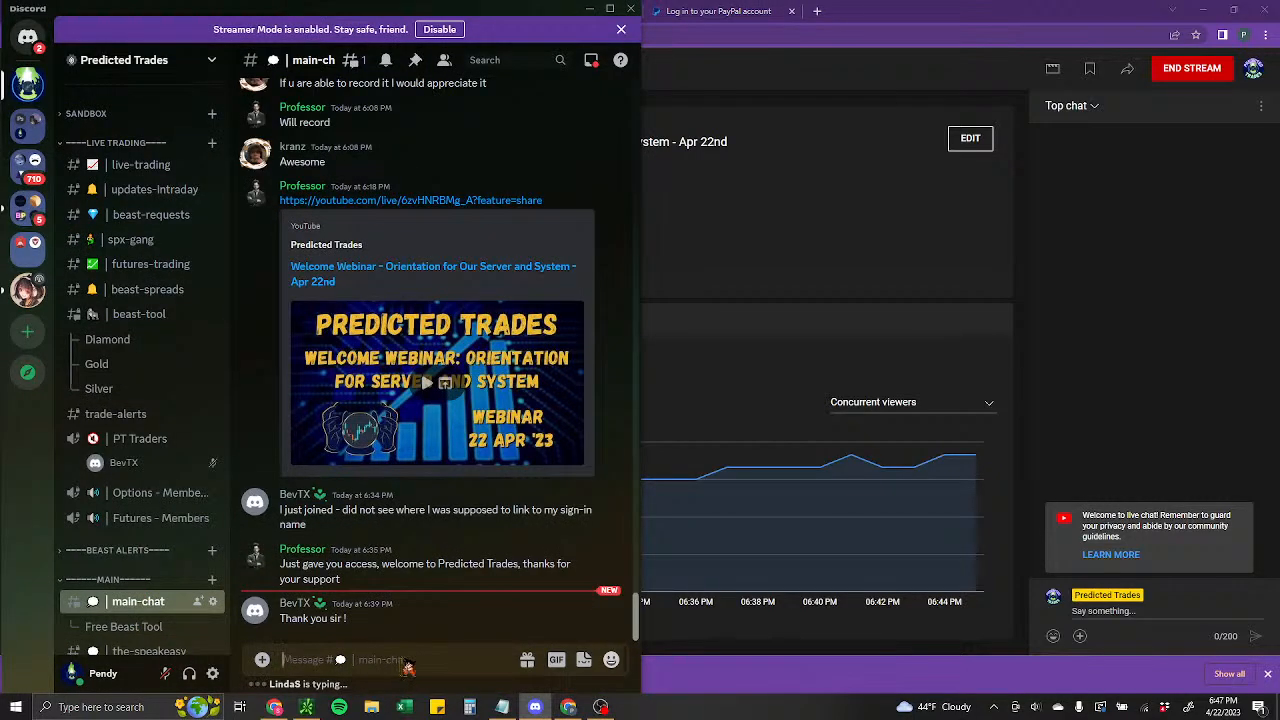
{"action": "type", "text": "do"}
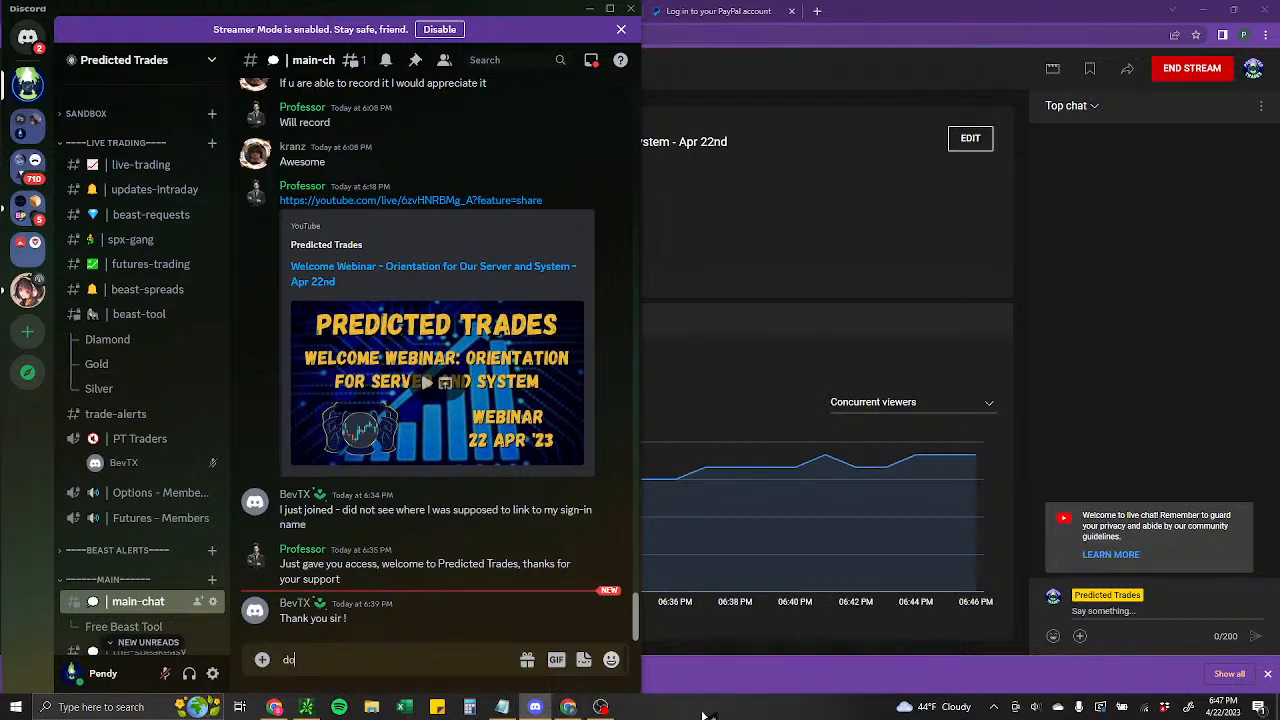
{"action": "type", "text": " we have a"}
{"action": "type", "text": "ny questions"}
{"action": "key", "text": "Return"}
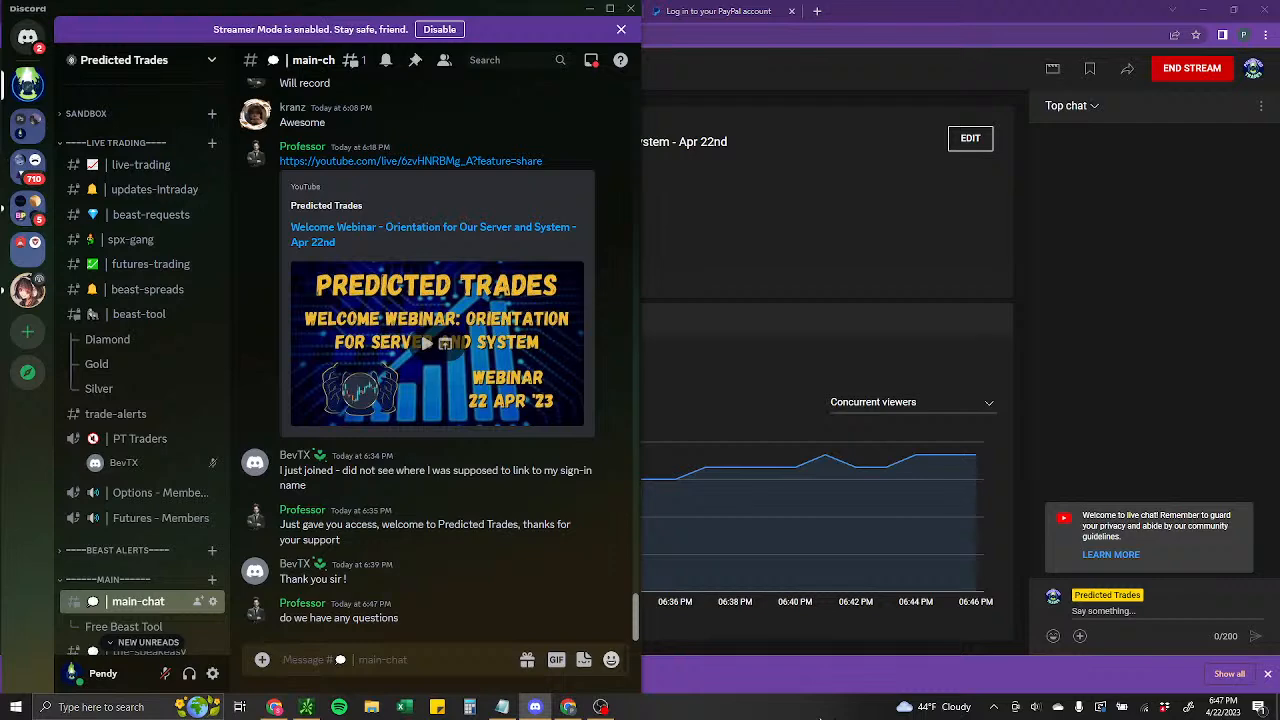
Check the stream in OBS and post "any questions?" in the webinar's YouTube live chat.
{"action": "left_click", "coordinate": [602, 708]}
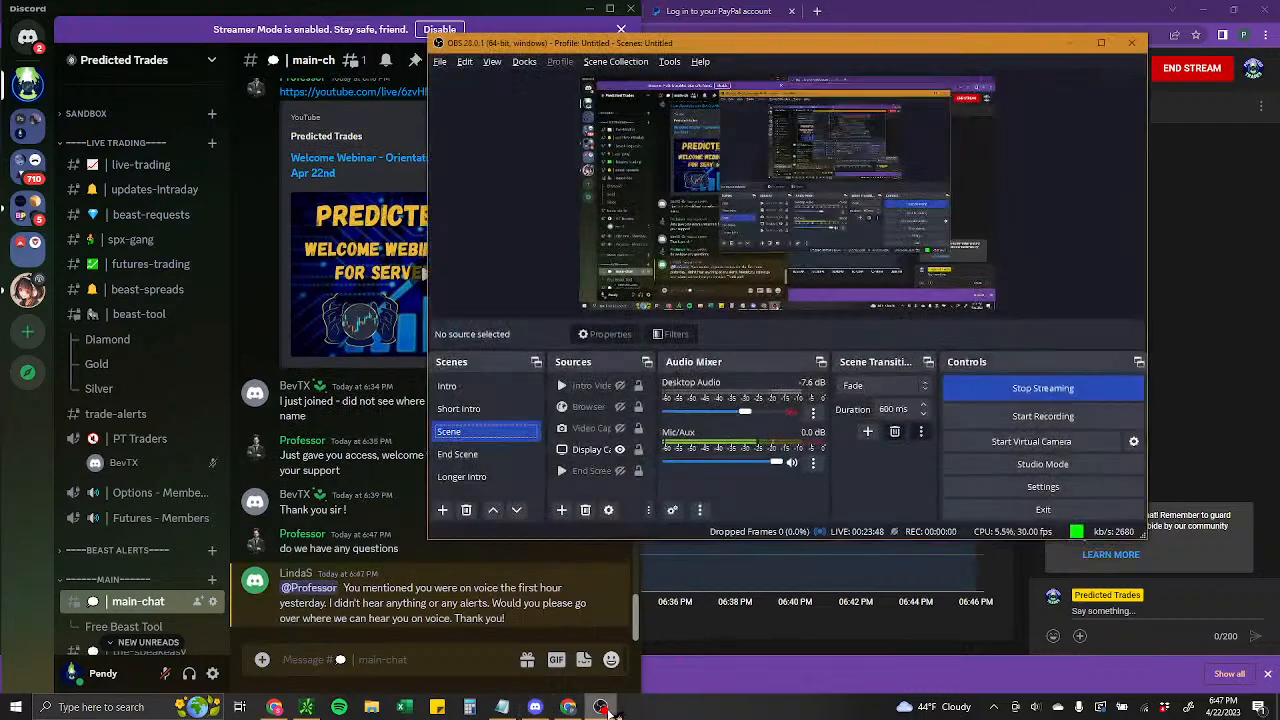
{"action": "left_click", "coordinate": [602, 708]}
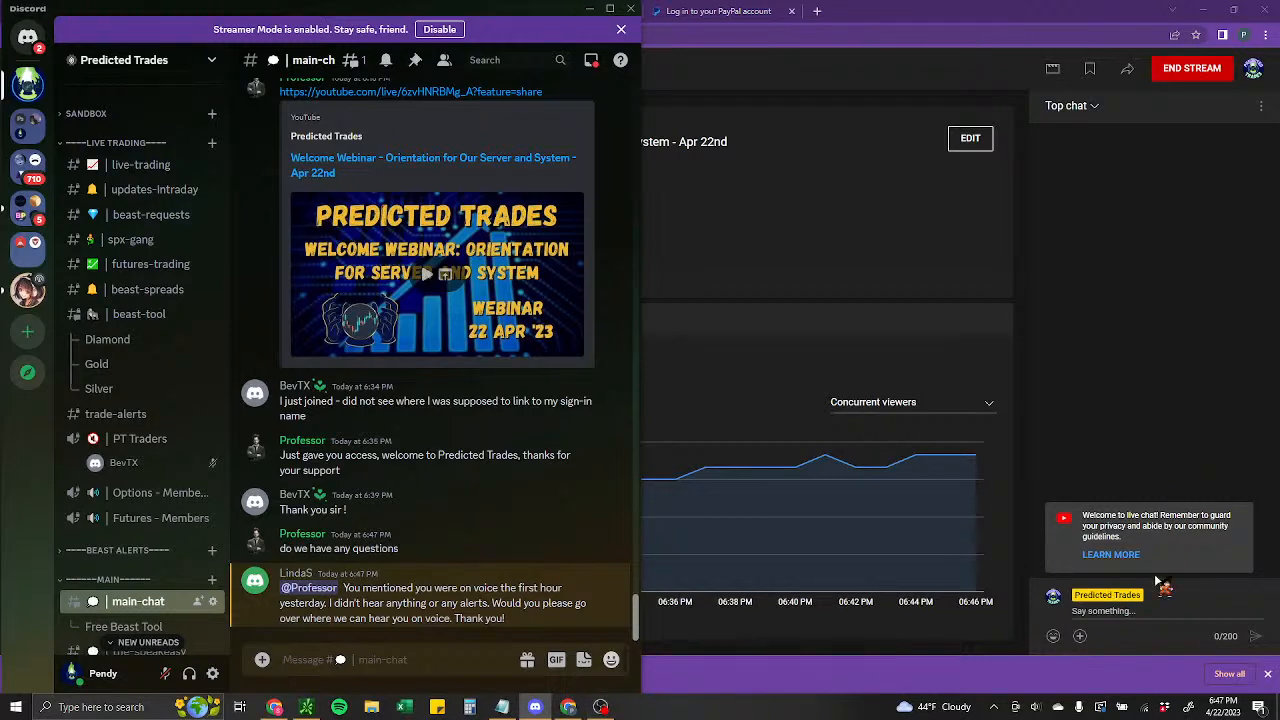
{"action": "left_click", "coordinate": [1150, 608]}
{"action": "type", "text": "any questions?"}
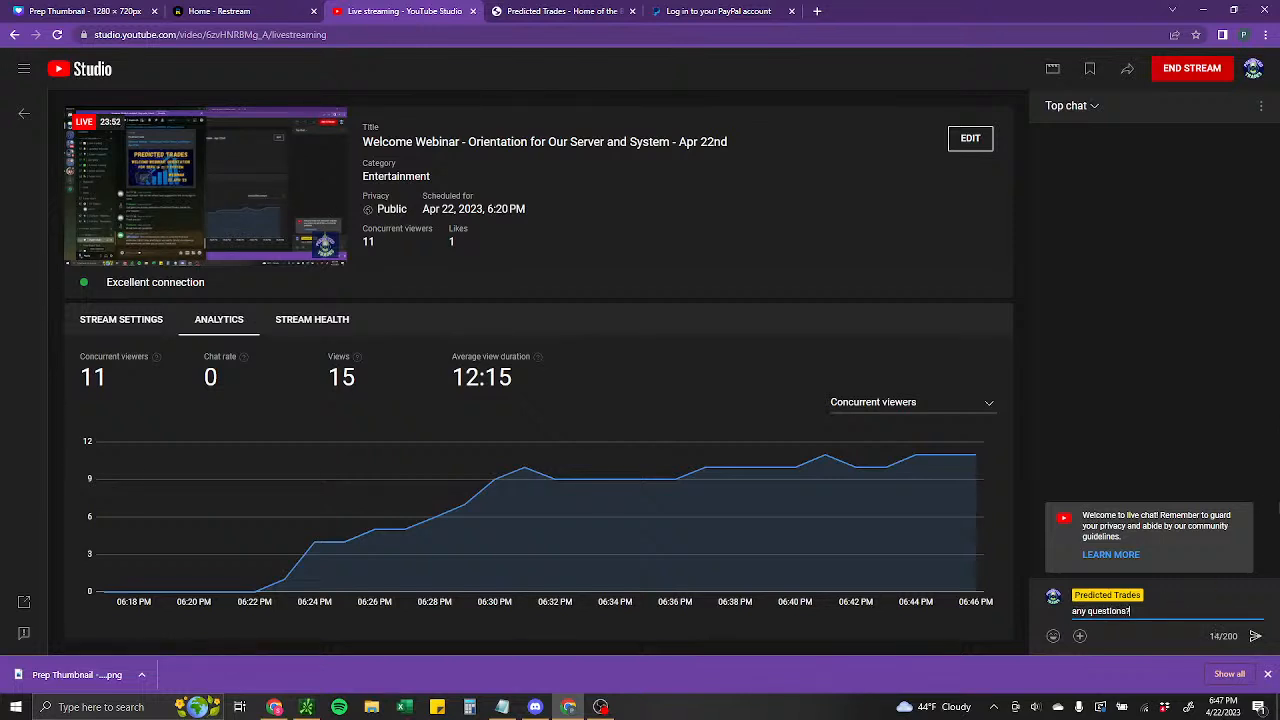
{"action": "key", "text": "Return"}
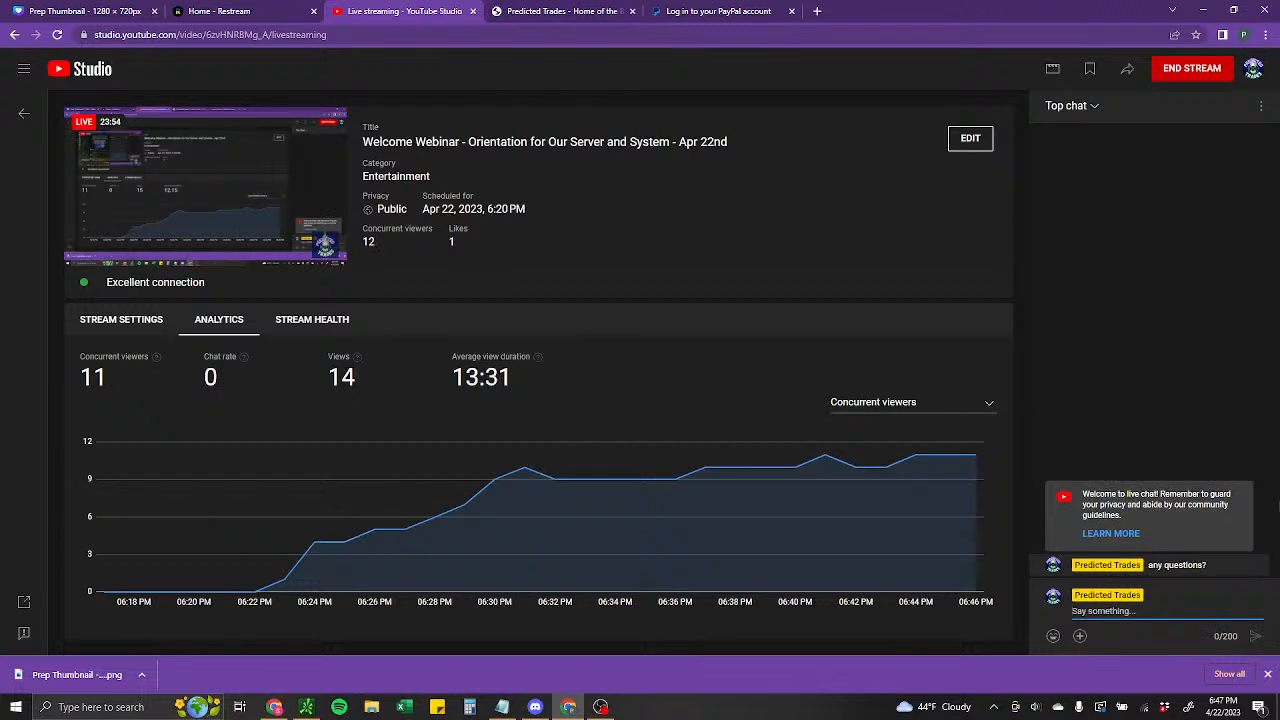
{"action": "mouse_move", "coordinate": [148, 188]}
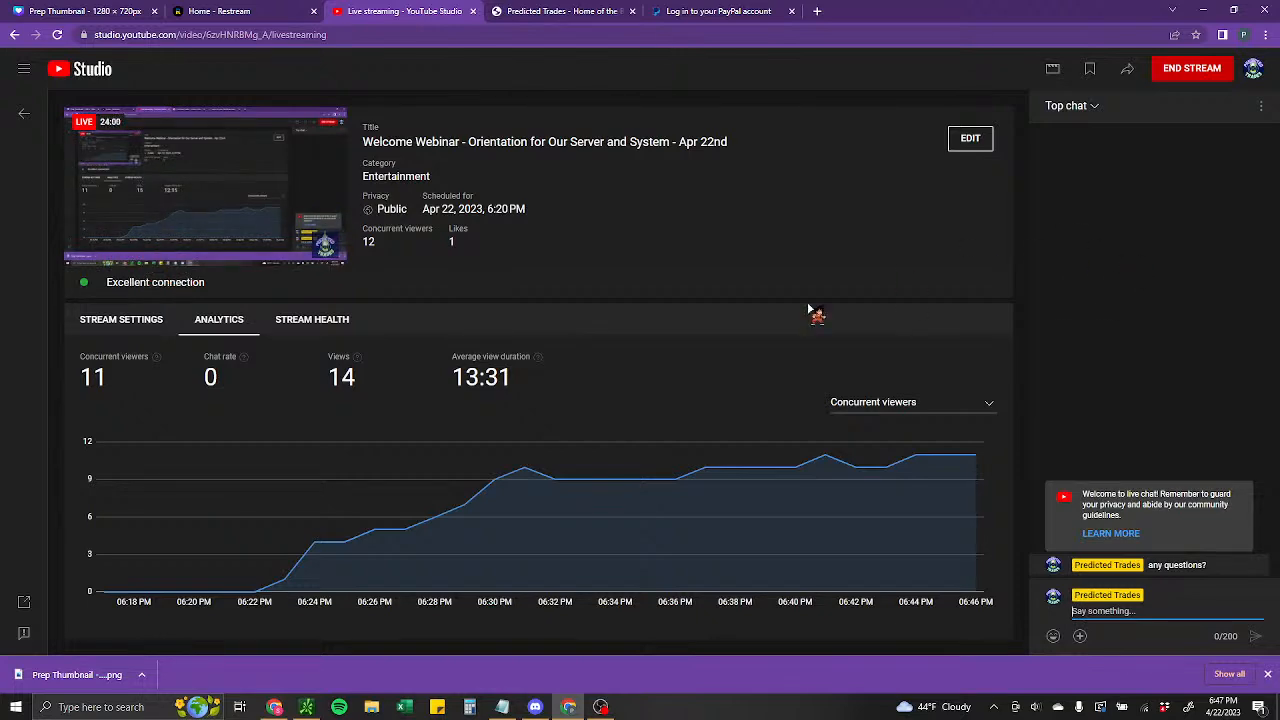
Check the Discord main-chat for replies and open the SPY Dashboard spreadsheet in a new Chrome tab.
{"action": "left_click", "coordinate": [535, 707]}
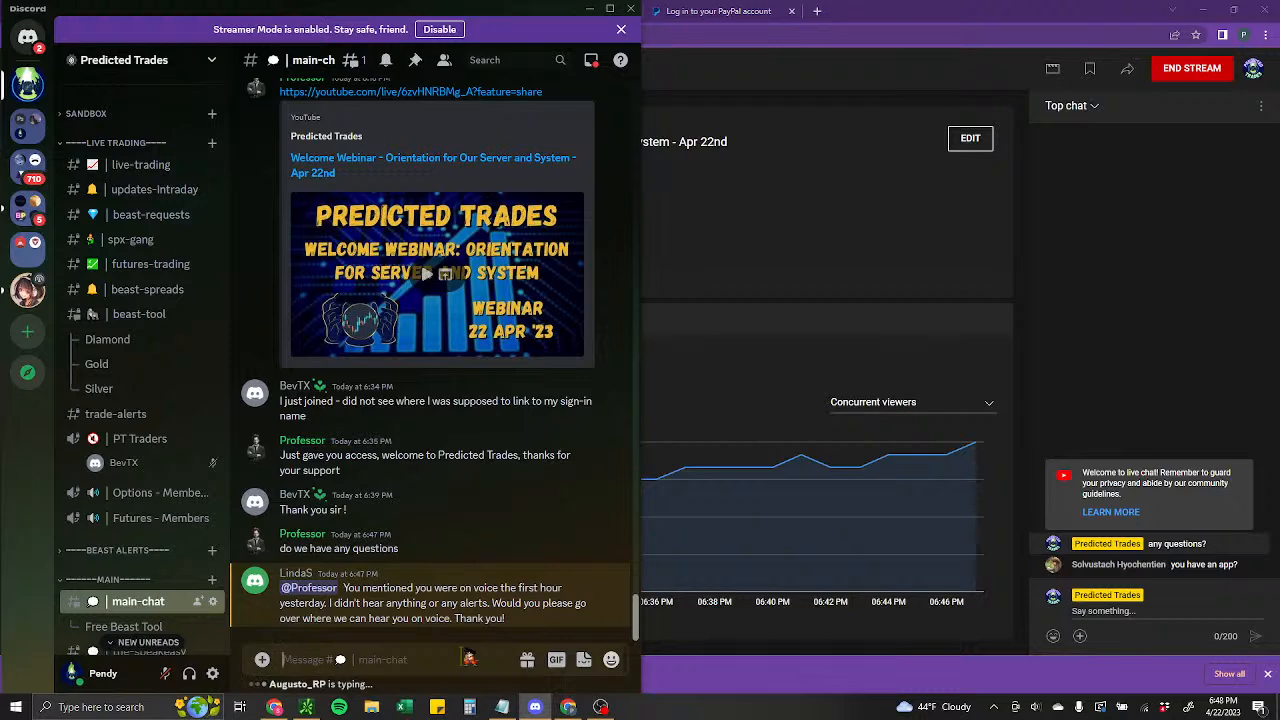
{"action": "left_click", "coordinate": [818, 12]}
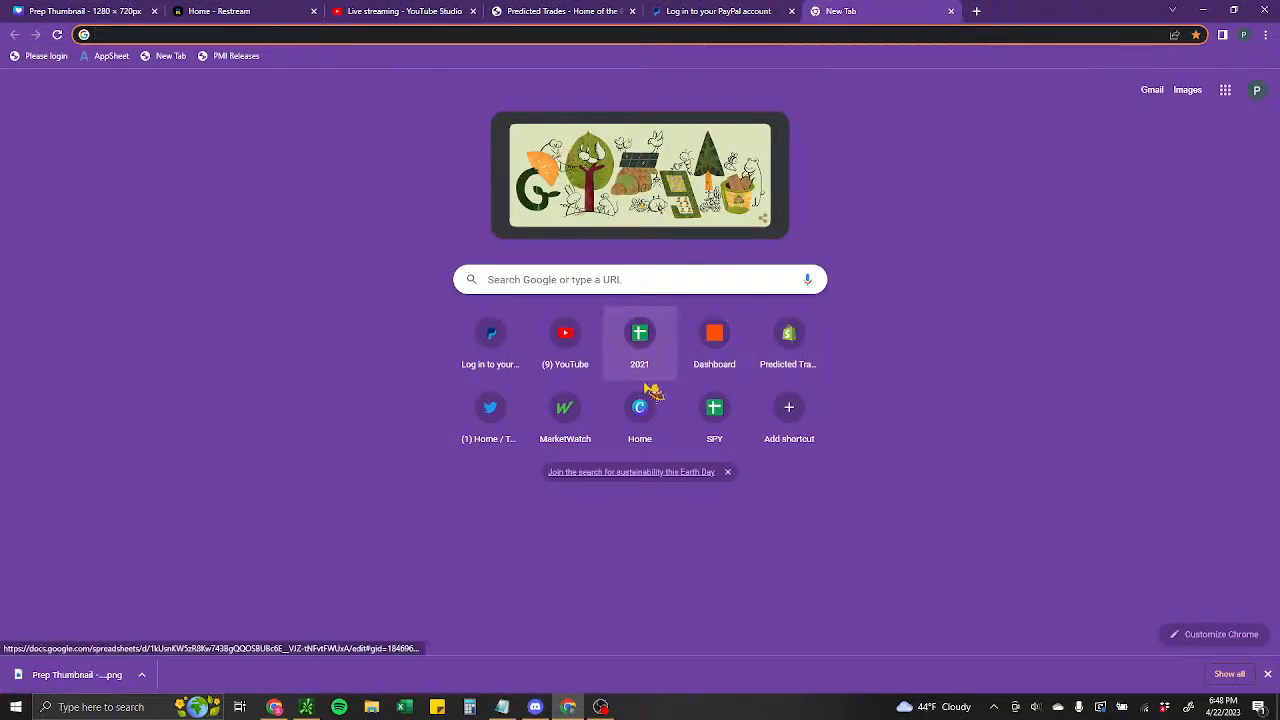
{"action": "left_click", "coordinate": [716, 412]}
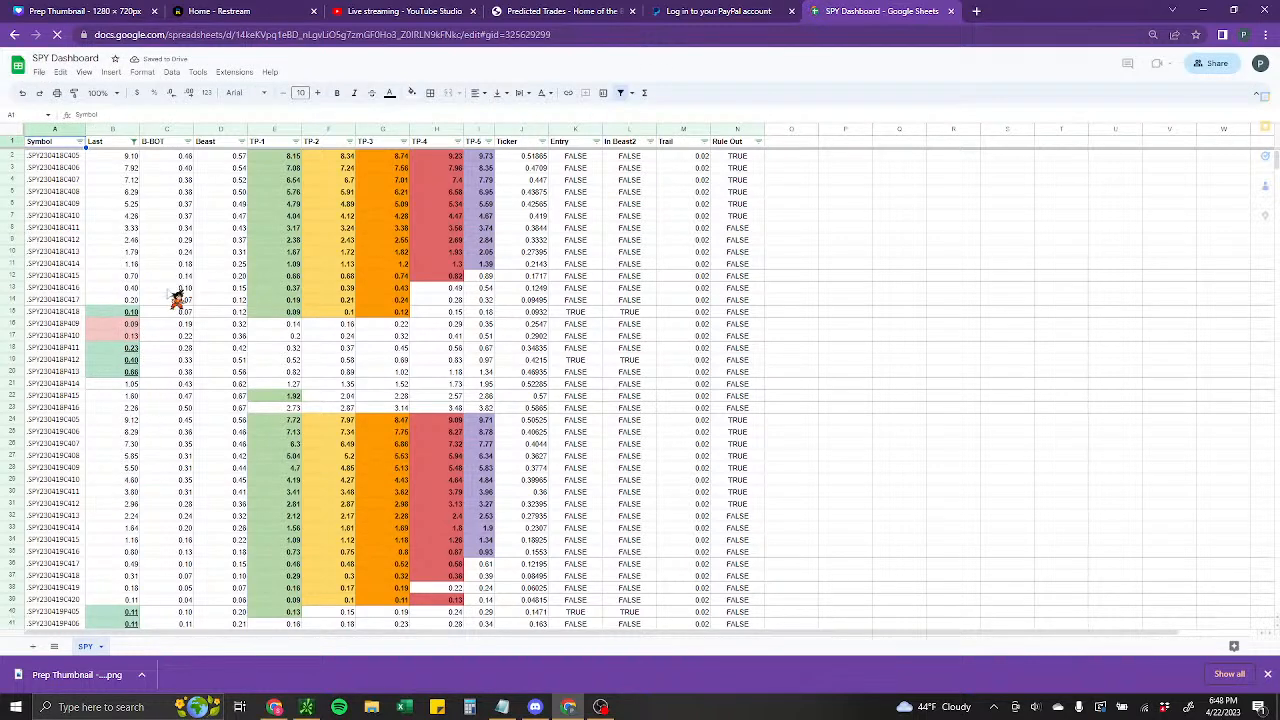
Examine the highlighted Last, Beast and TP target values across the option expirations in the SPY Dashboard.
{"action": "left_click", "coordinate": [82, 312]}
{"action": "scroll", "coordinate": [80, 360], "scroll_direction": "down", "scroll_amount": 5}
{"action": "scroll", "coordinate": [80, 364], "scroll_direction": "down", "scroll_amount": 10}
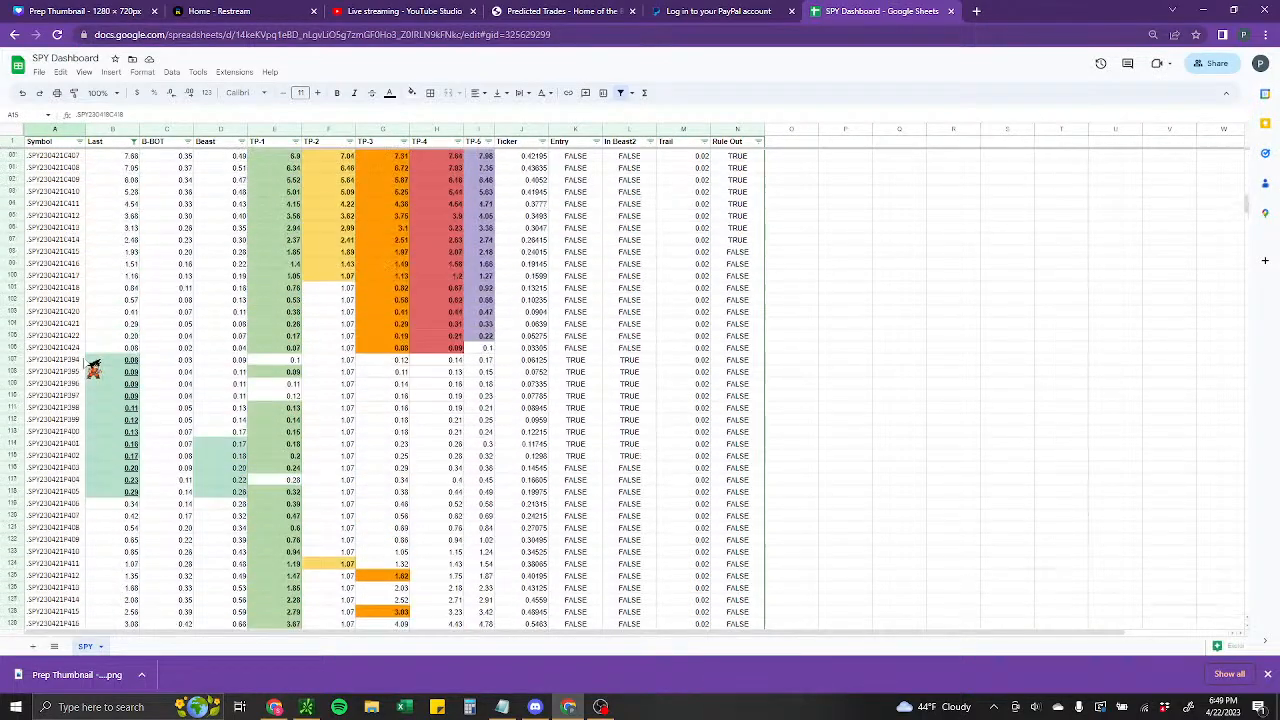
{"action": "scroll", "coordinate": [93, 368], "scroll_direction": "down", "scroll_amount": 10}
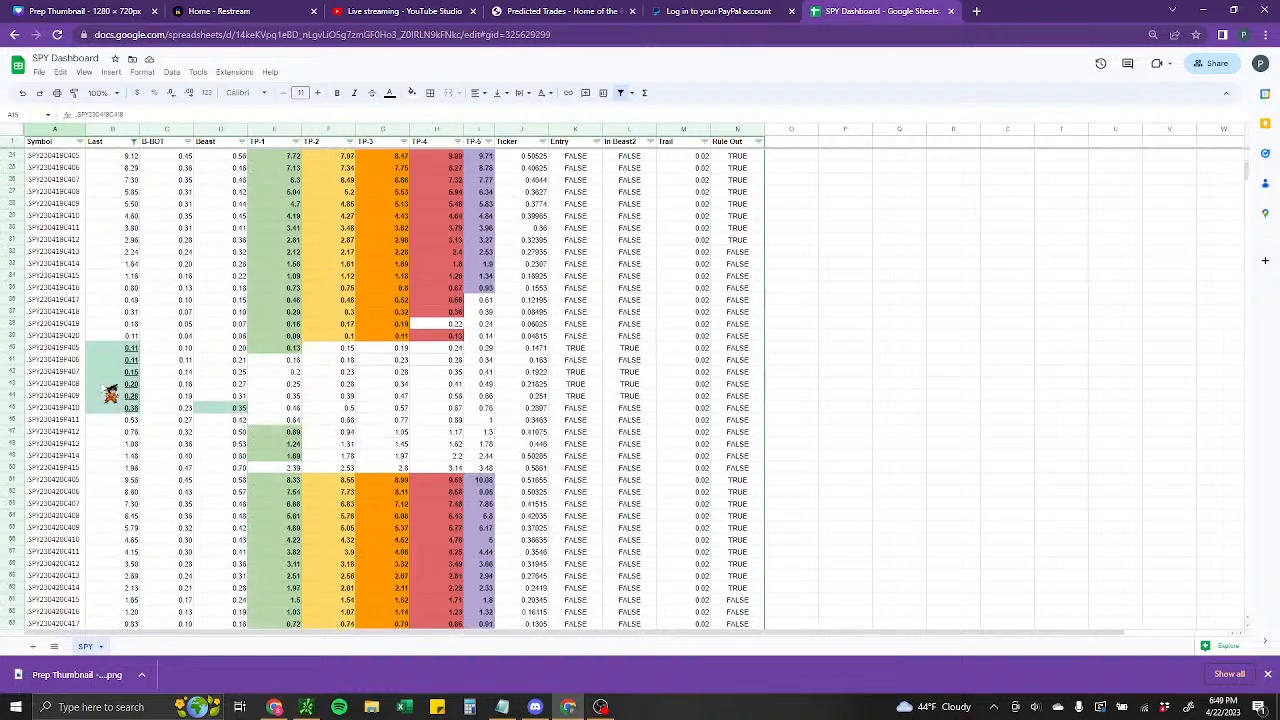
{"action": "scroll", "coordinate": [110, 395], "scroll_direction": "down", "scroll_amount": 3}
{"action": "scroll", "coordinate": [110, 395], "scroll_direction": "down", "scroll_amount": 5}
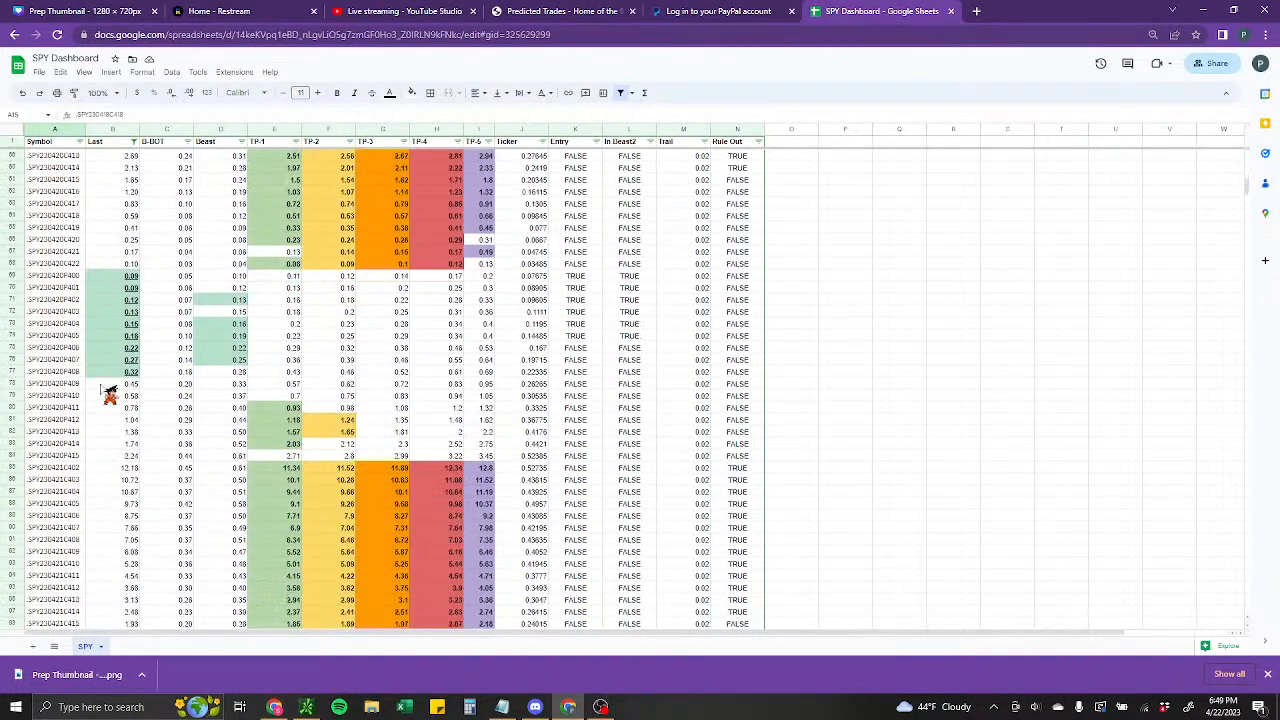
{"action": "scroll", "coordinate": [110, 395], "scroll_direction": "up", "scroll_amount": 15}
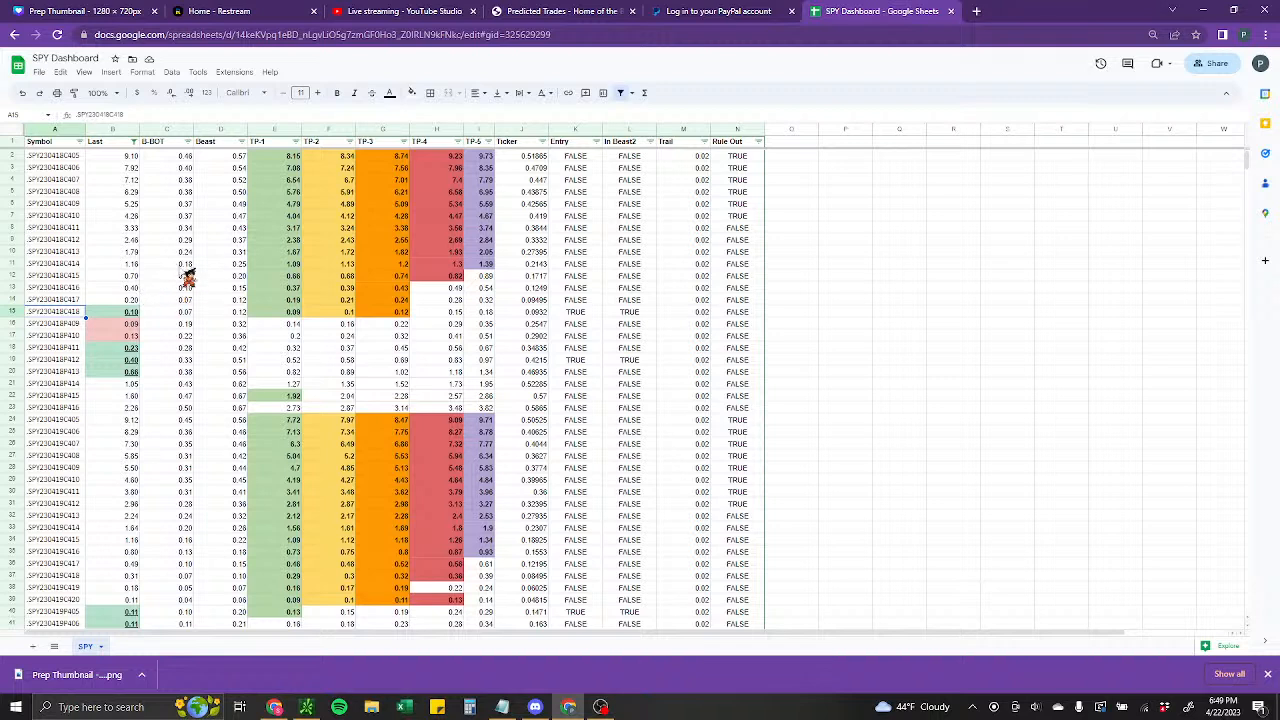
Point out the Last cells B12 and B13, and select C13:D13 in the 416 call row.
{"action": "left_click", "coordinate": [110, 276]}
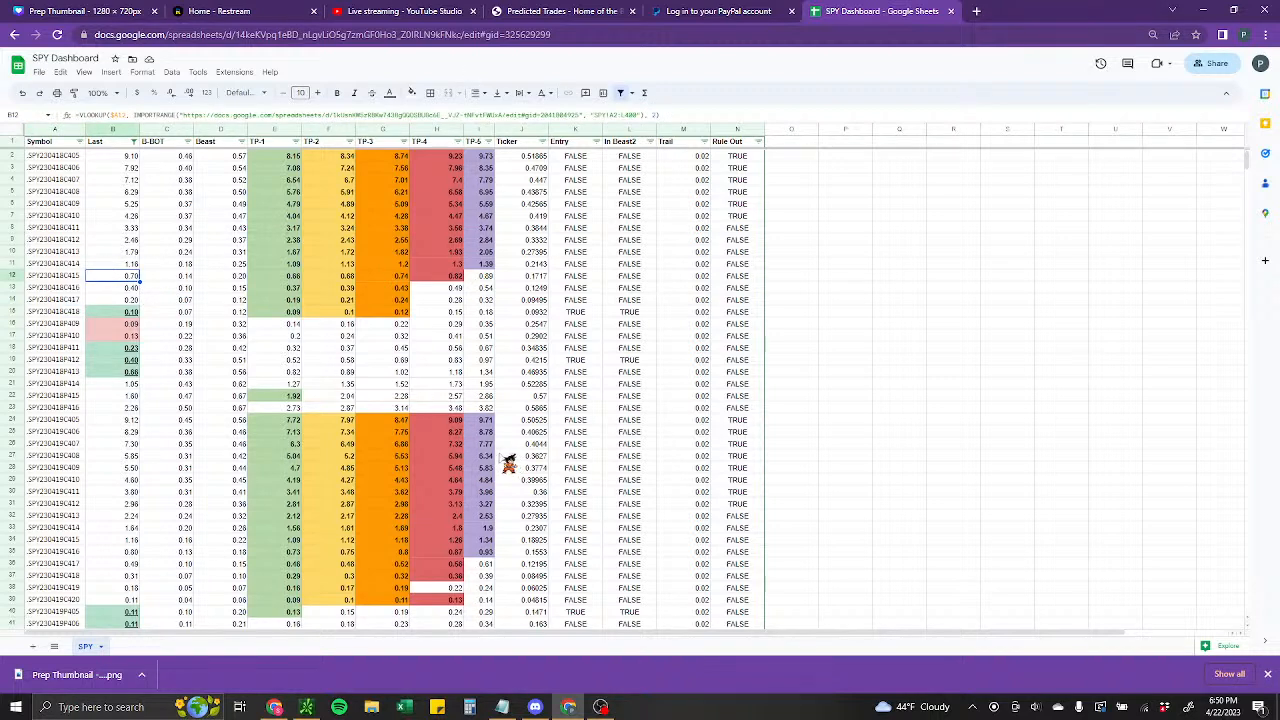
{"action": "left_click", "coordinate": [110, 289]}
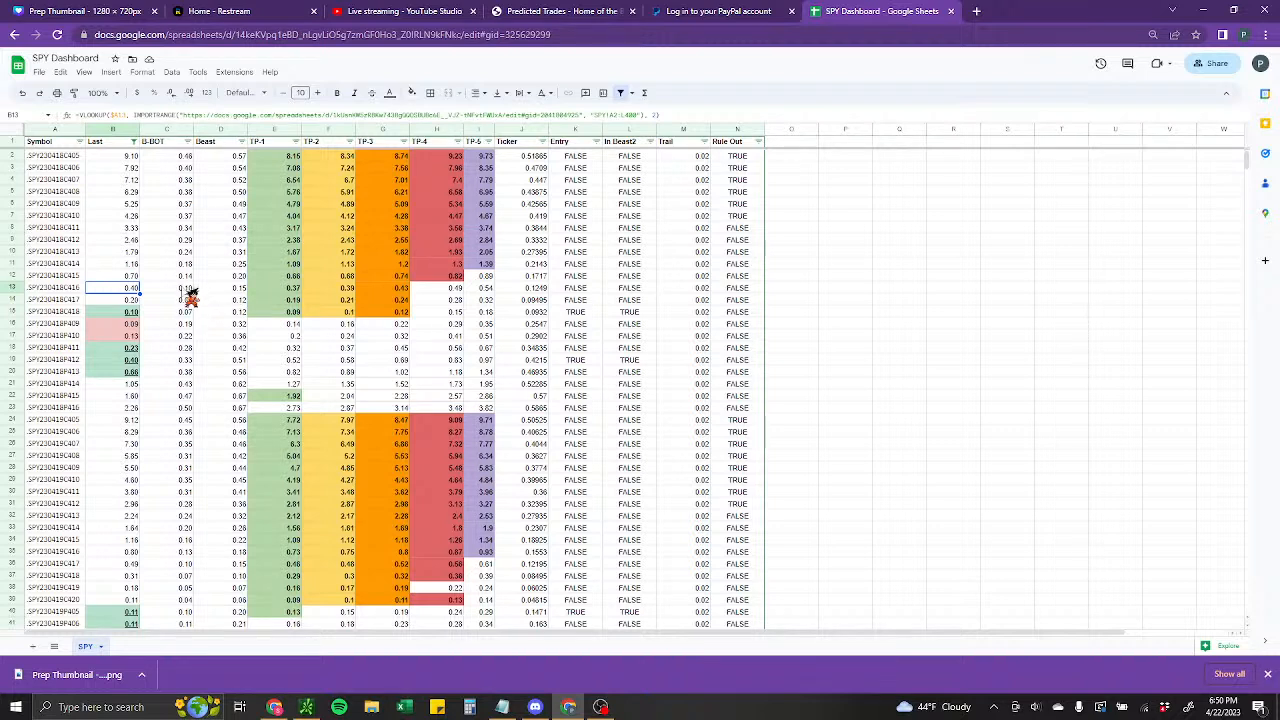
{"action": "left_click_drag", "start_coordinate": [190, 297], "coordinate": [220, 297]}
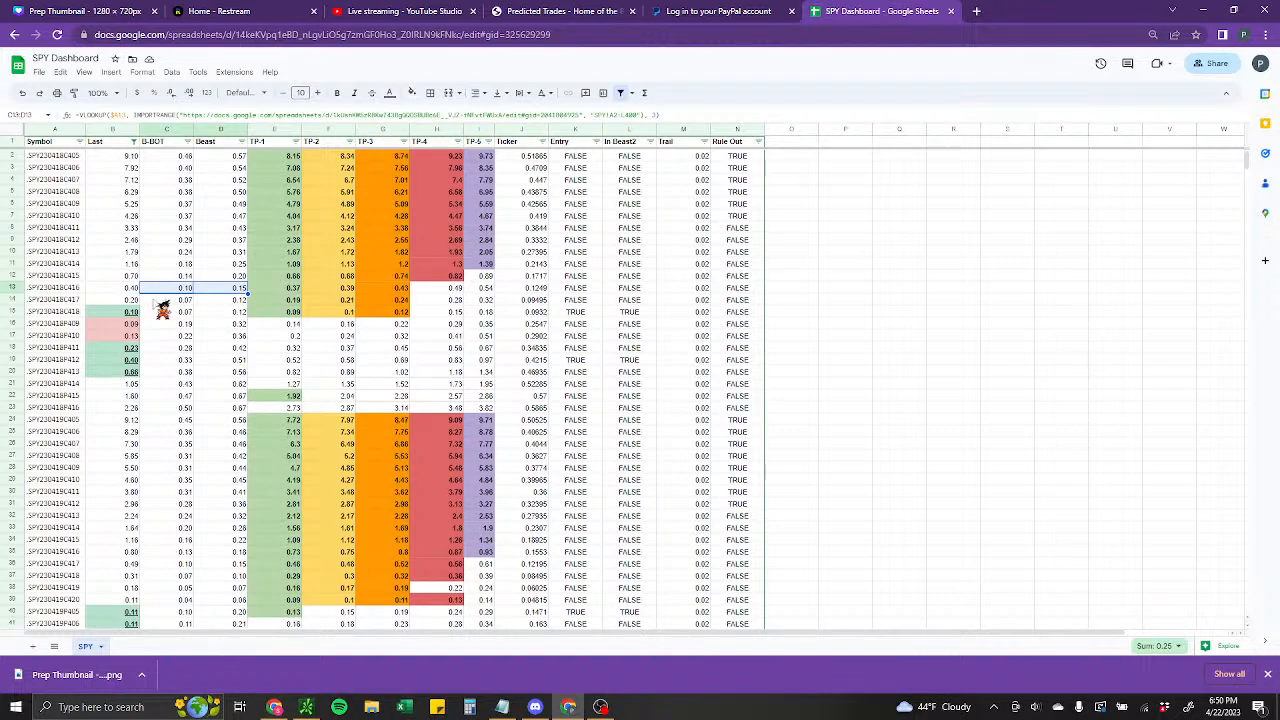
Select the 416 call's Last cell B13, leave the spreadsheet, and switch to thinkorswim with its gadget sidebar collapsed.
{"action": "left_click", "coordinate": [133, 290]}
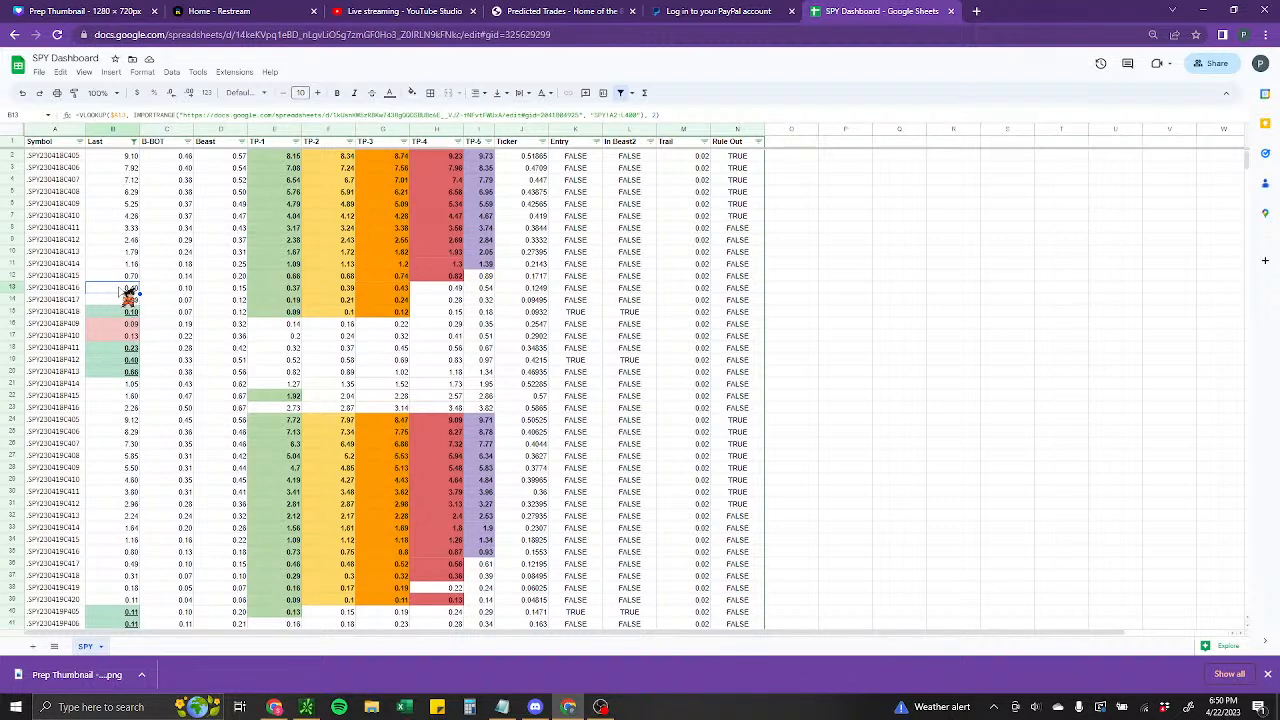
{"action": "left_click", "coordinate": [1205, 14]}
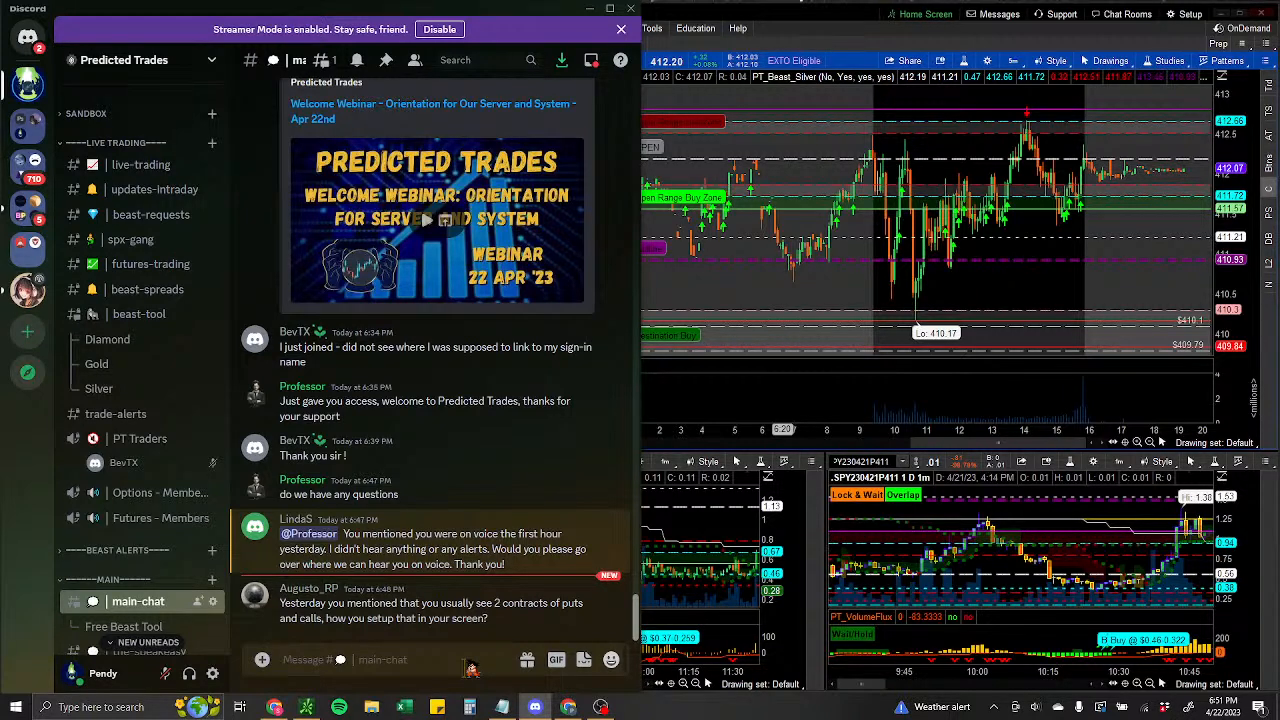
{"action": "left_click", "coordinate": [876, 393]}
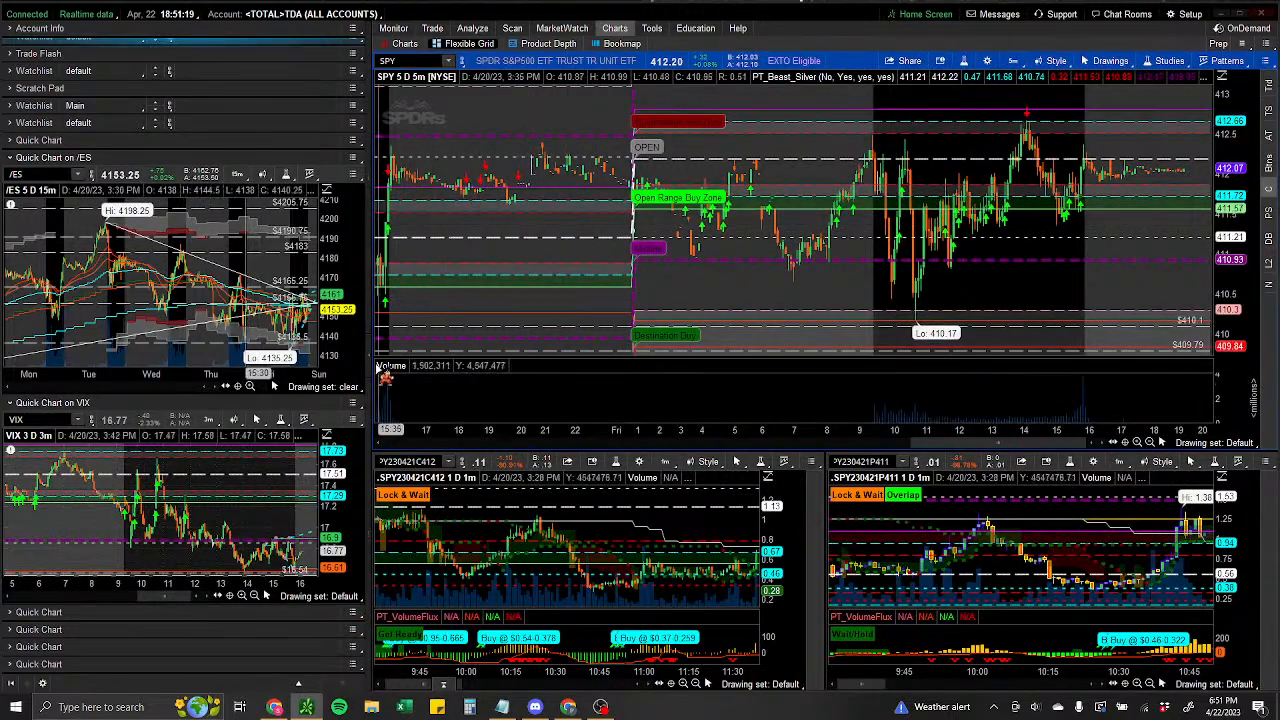
{"action": "left_click", "coordinate": [372, 364]}
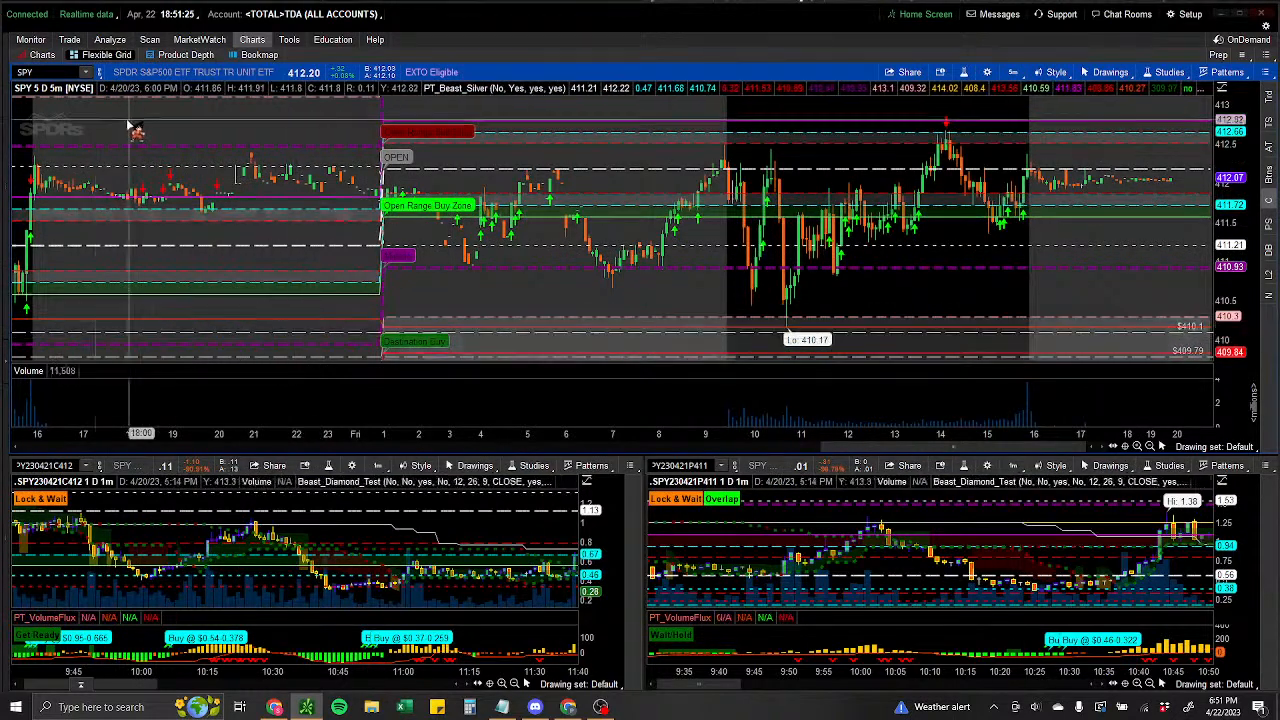
Show the Charts grid, reduce it to a single chart, and expand it to three columns by two rows.
{"action": "left_click", "coordinate": [42, 55]}
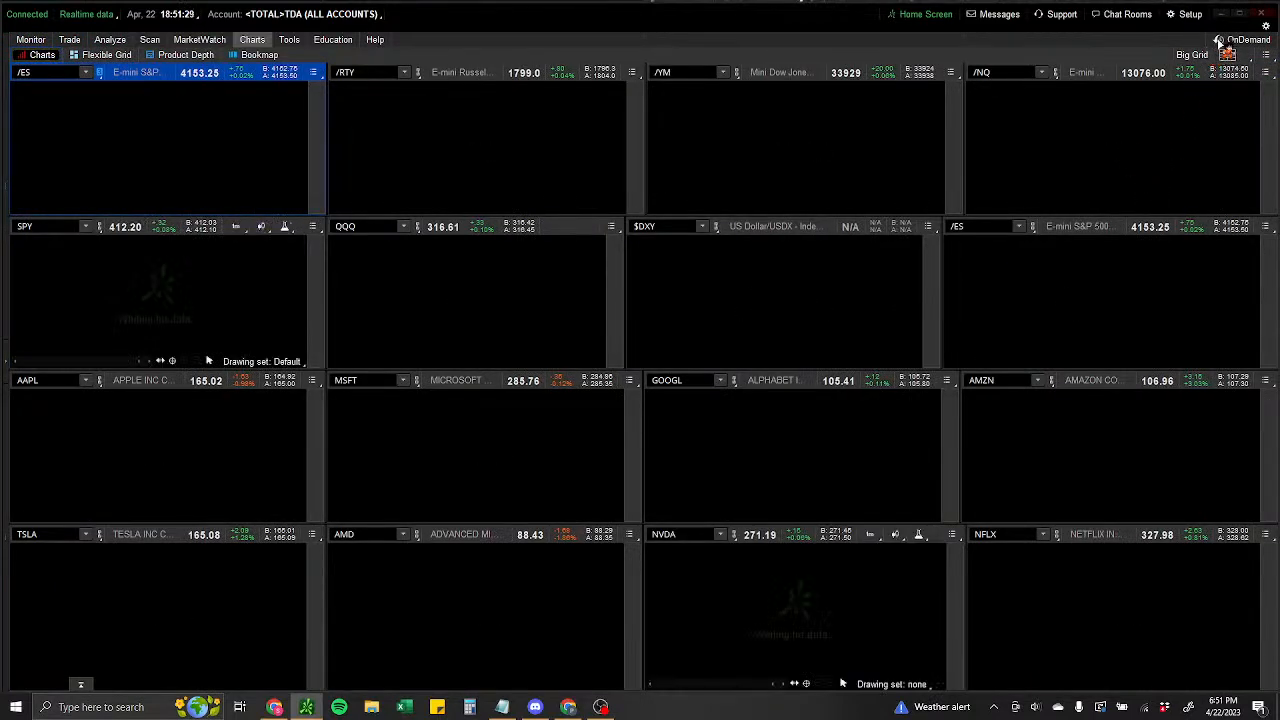
{"action": "left_click", "coordinate": [1242, 62]}
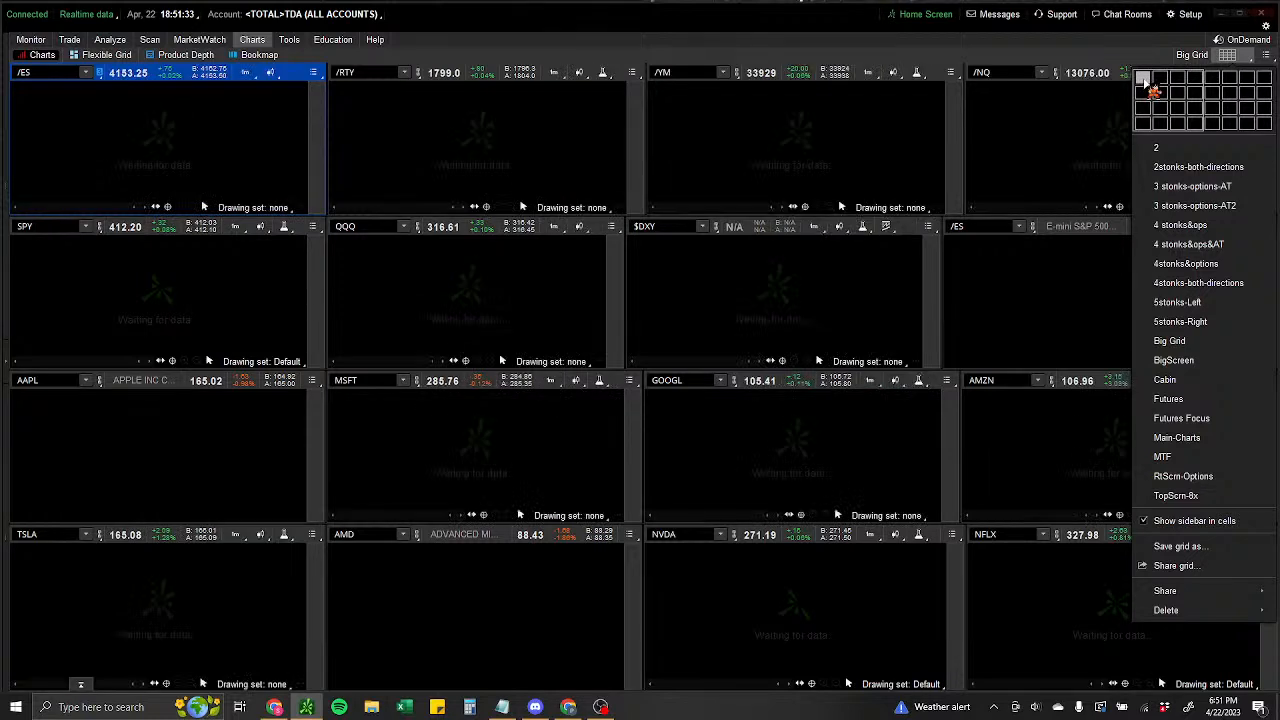
{"action": "left_click", "coordinate": [1143, 79]}
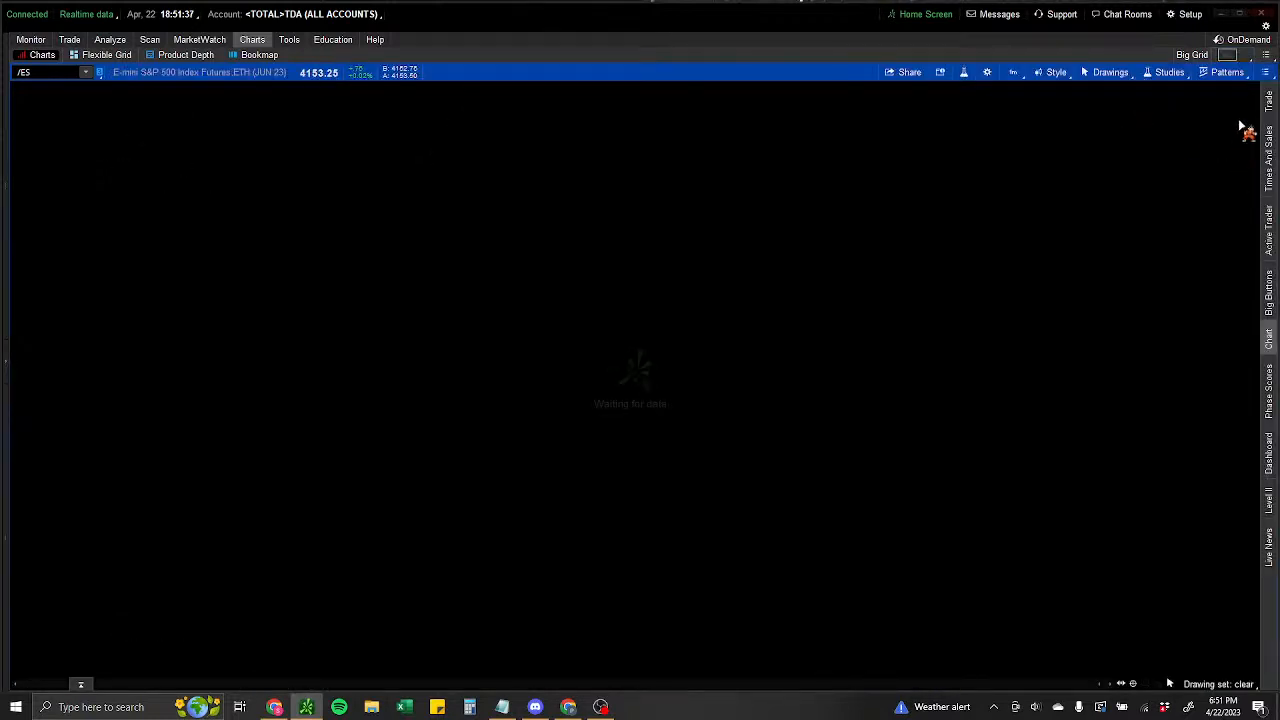
{"action": "left_click", "coordinate": [1238, 62]}
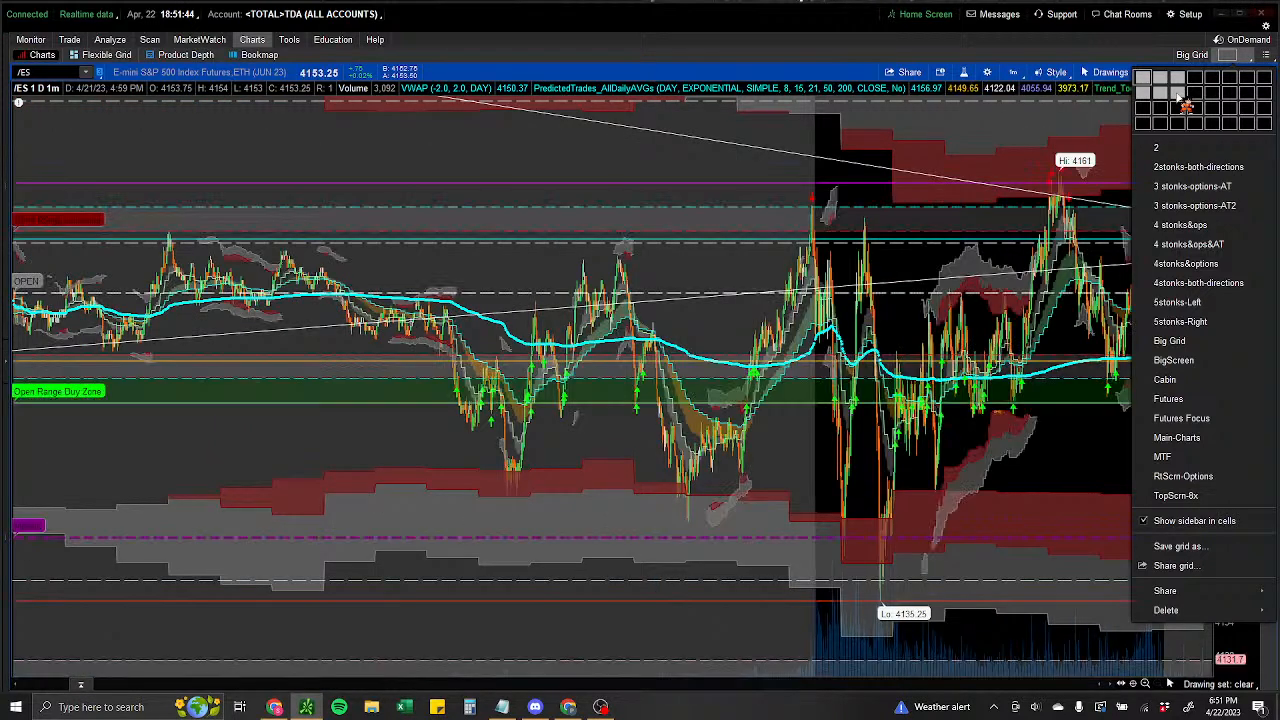
{"action": "left_click", "coordinate": [1185, 105]}
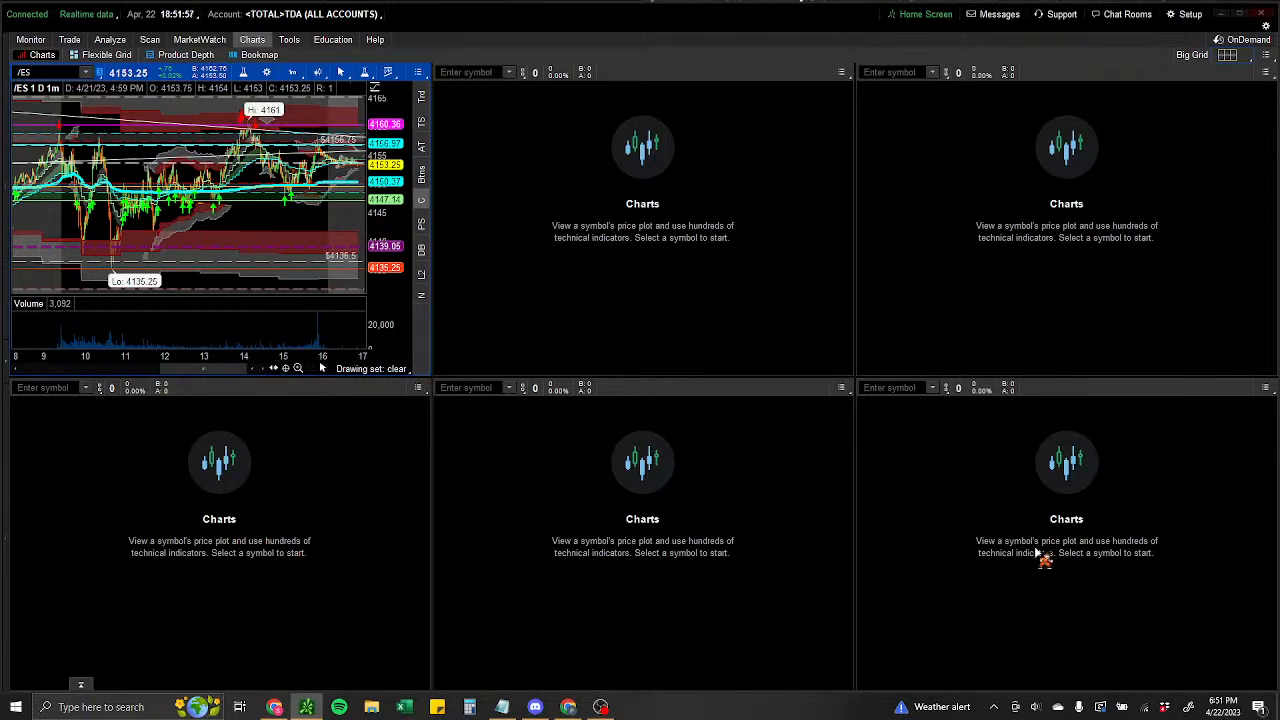
{"action": "left_click", "coordinate": [1238, 56]}
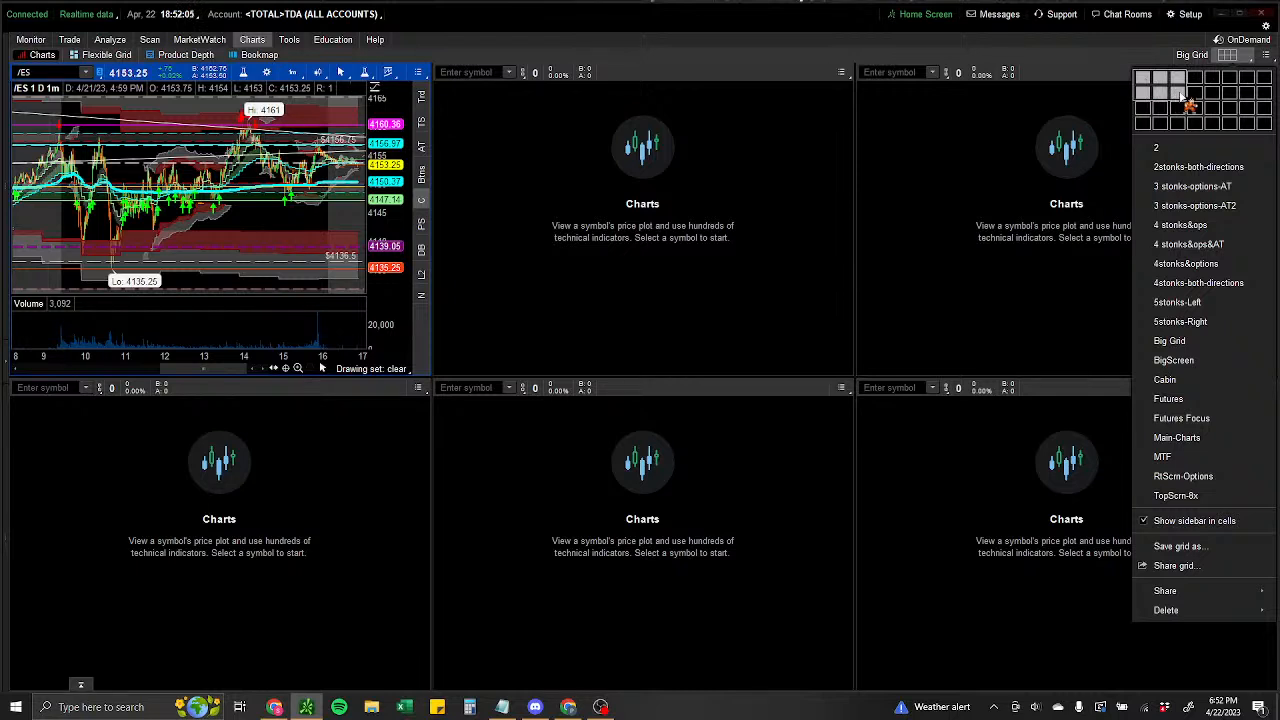
{"action": "left_click", "coordinate": [1082, 128]}
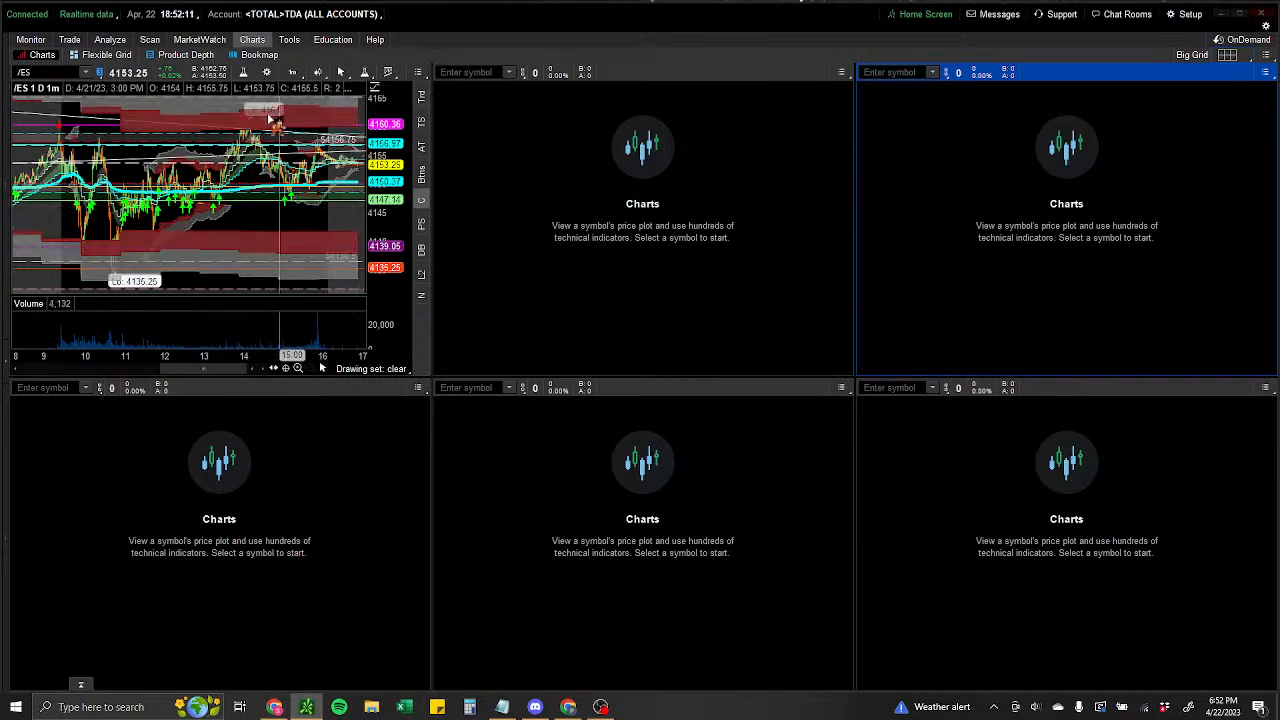
Remove all added studies from the /ES chart.
{"action": "left_click", "coordinate": [280, 228]}
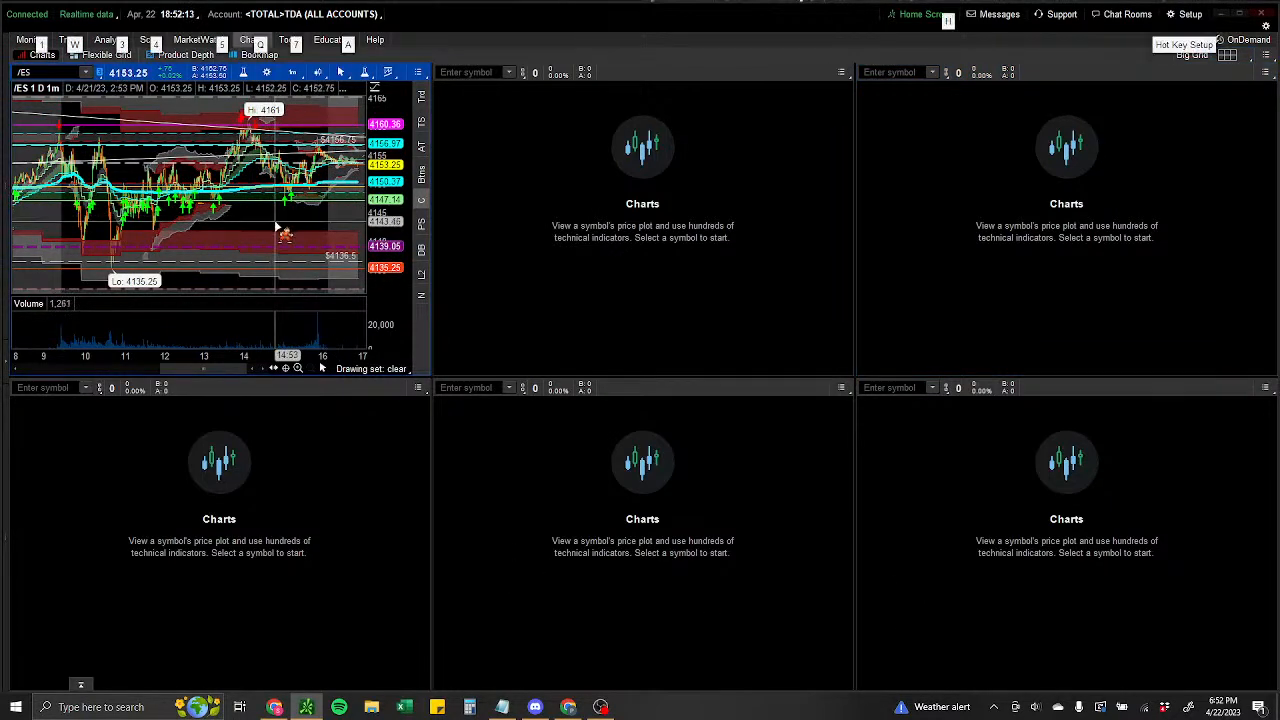
{"action": "key", "text": "alt+e"}
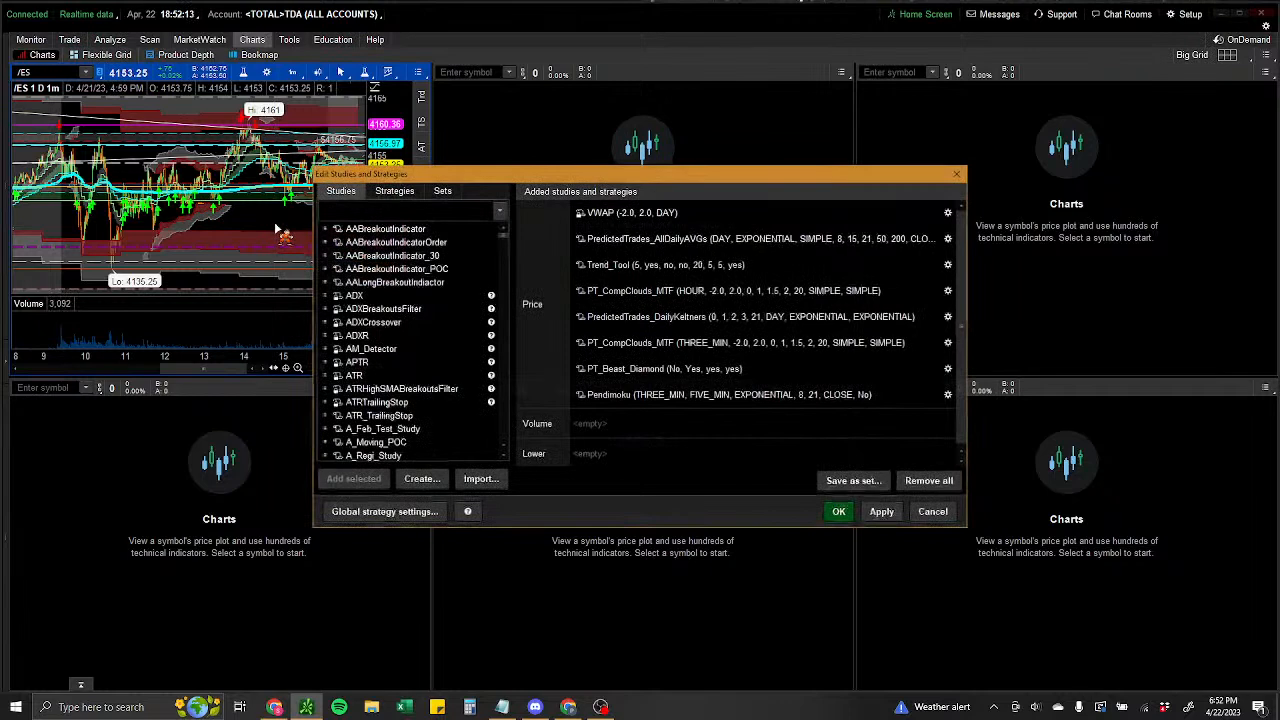
{"action": "left_click", "coordinate": [922, 484]}
{"action": "left_click", "coordinate": [838, 511]}
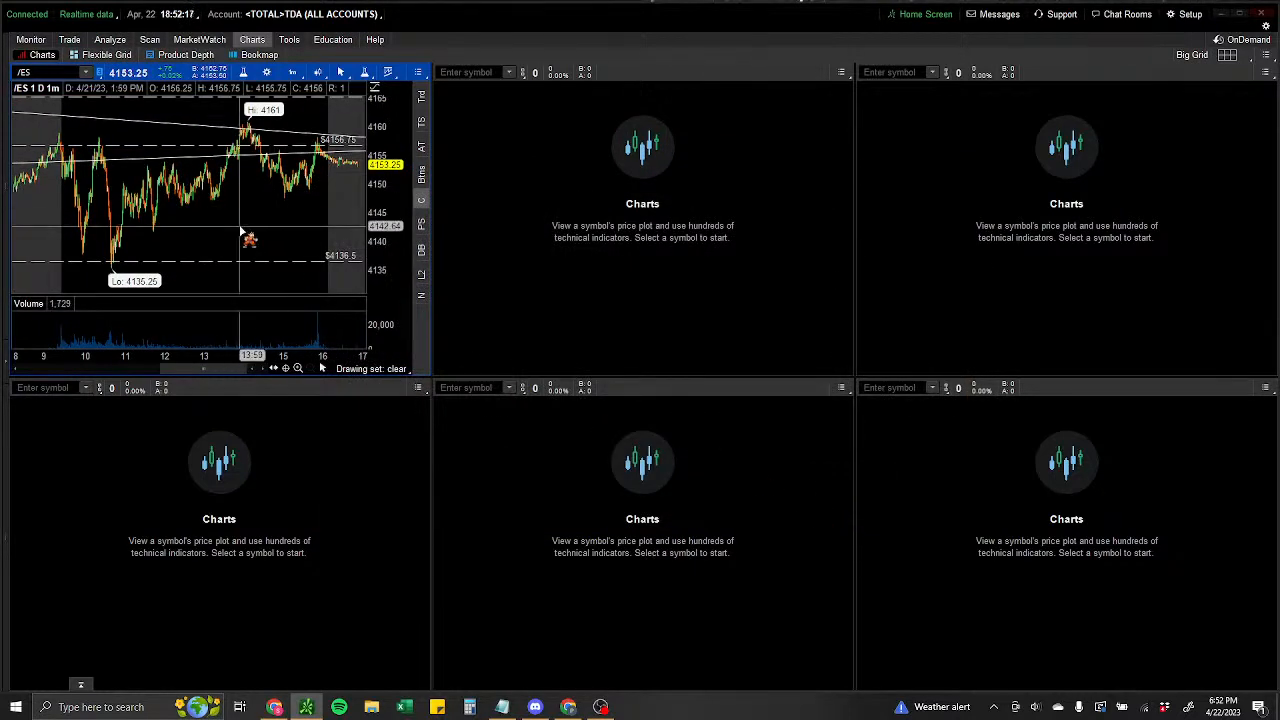
Find the beast studies and add PT_Beast_Silver to the /ES chart's price studies.
{"action": "key", "text": "alt+e"}
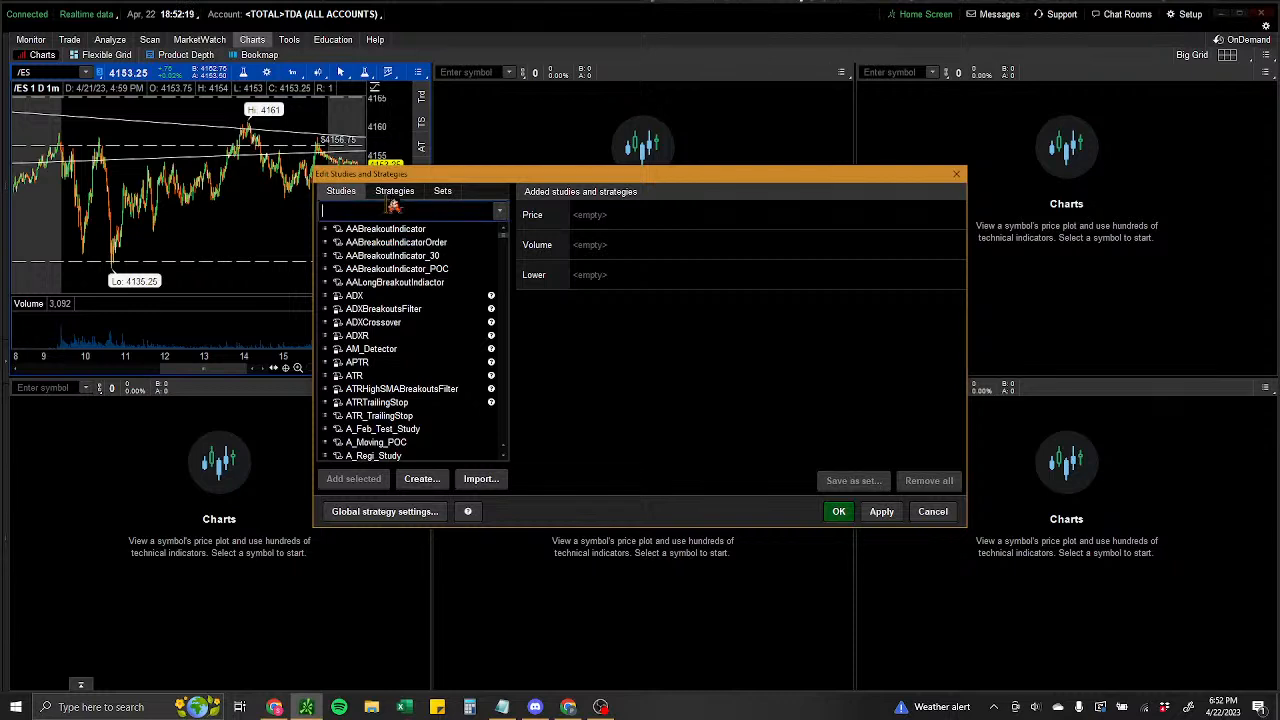
{"action": "type", "text": "beast"}
{"action": "scroll", "coordinate": [405, 355], "scroll_direction": "down", "scroll_amount": 5}
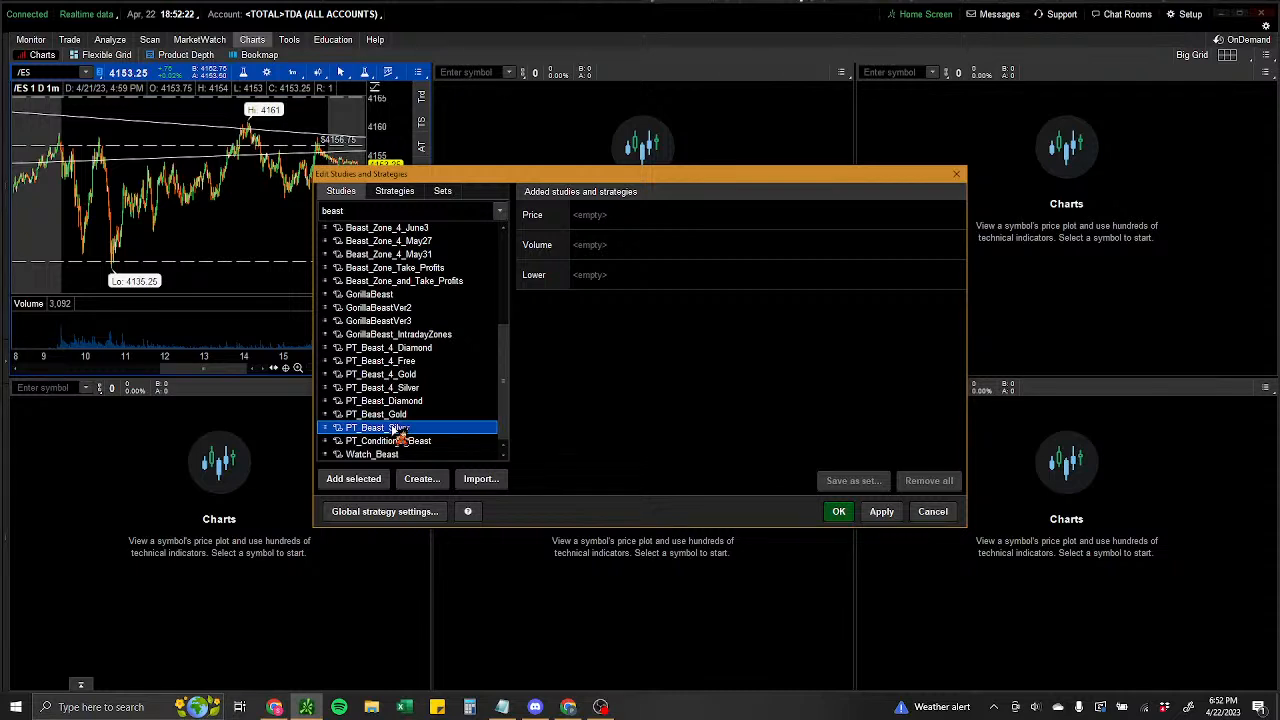
{"action": "double_click", "coordinate": [400, 428]}
Add VWAP from the Clean study set and apply the studies to the /ES chart.
{"action": "left_click", "coordinate": [438, 213]}
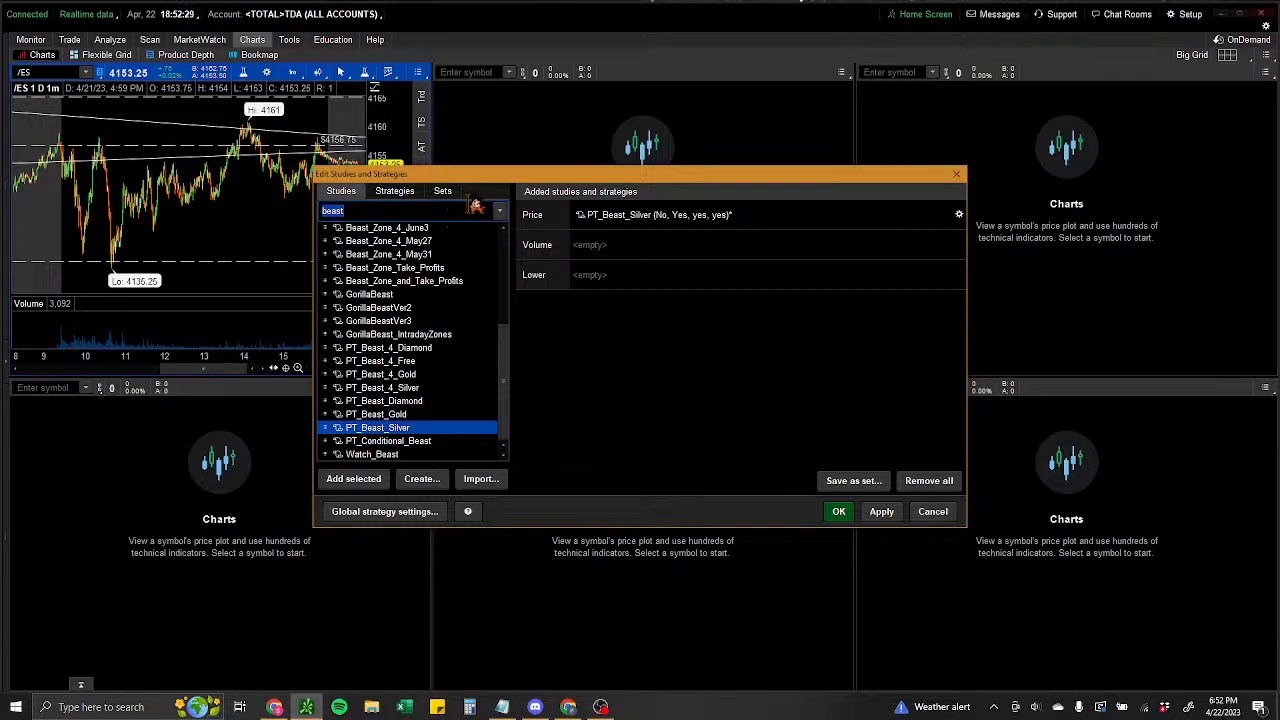
{"action": "key", "text": "BackSpace"}
{"action": "type", "text": "v"}
{"action": "left_click", "coordinate": [442, 190]}
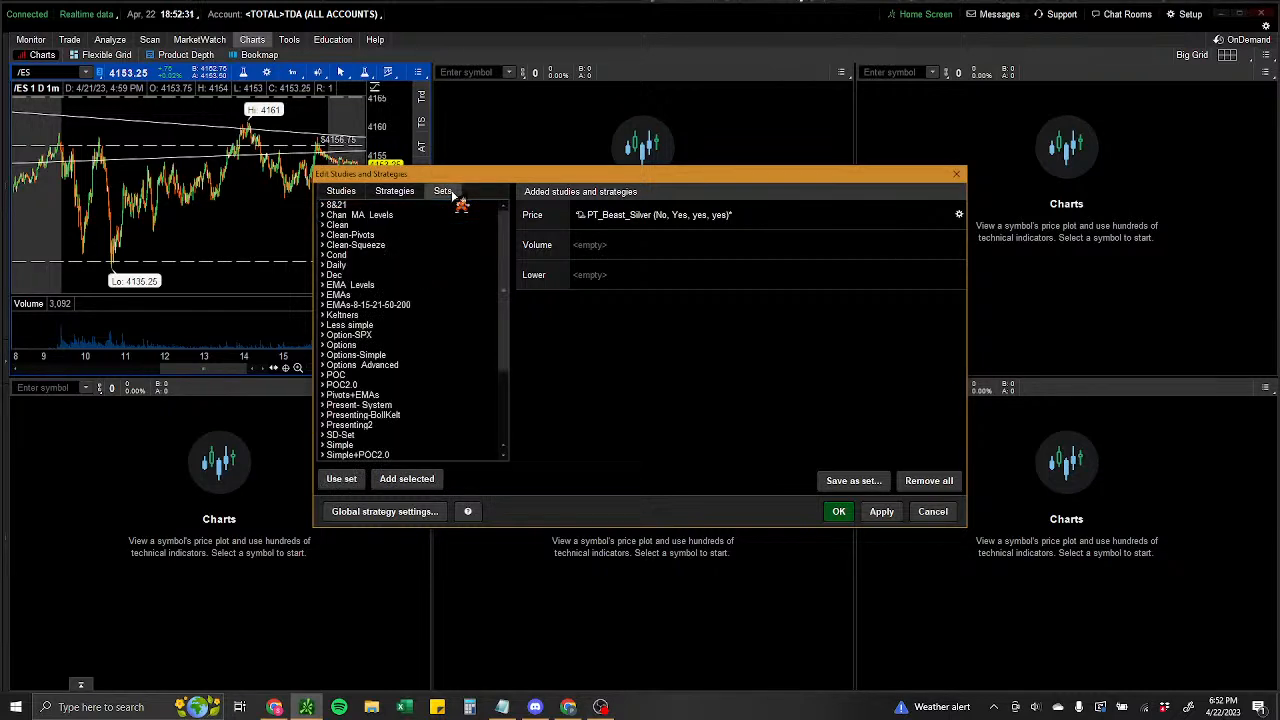
{"action": "left_click", "coordinate": [325, 227]}
{"action": "left_click", "coordinate": [357, 305]}
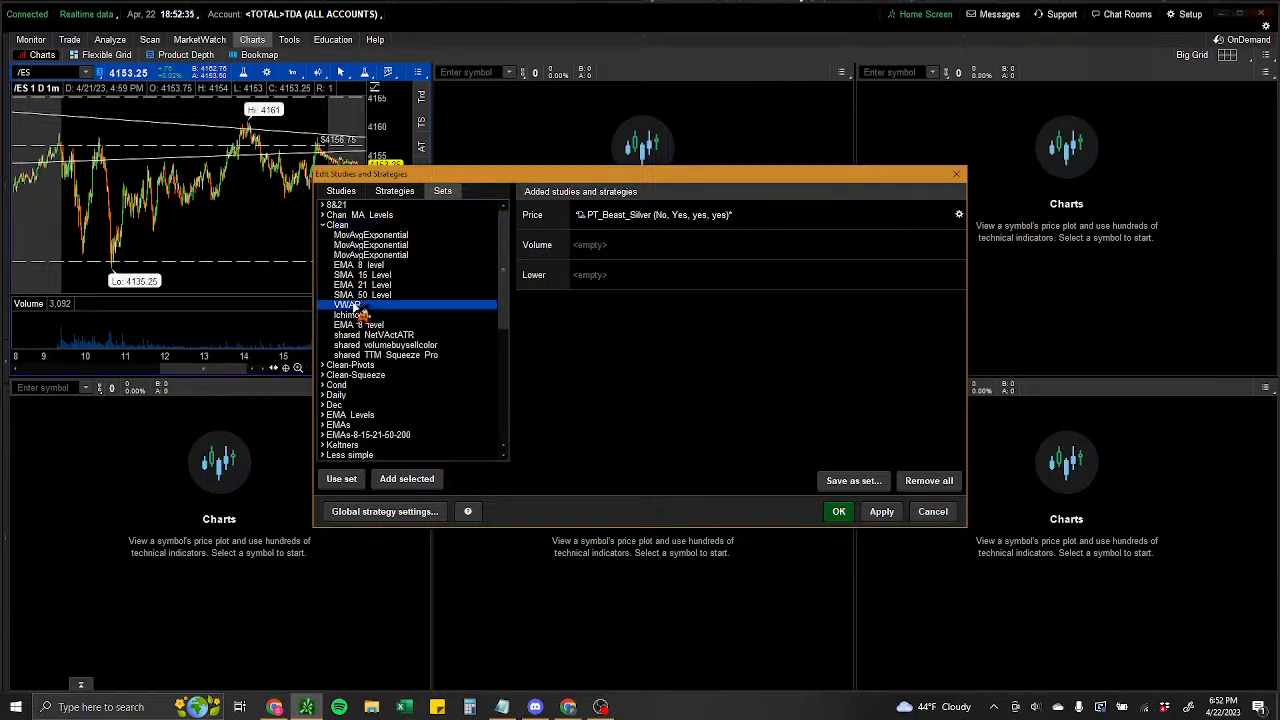
{"action": "left_click", "coordinate": [403, 480]}
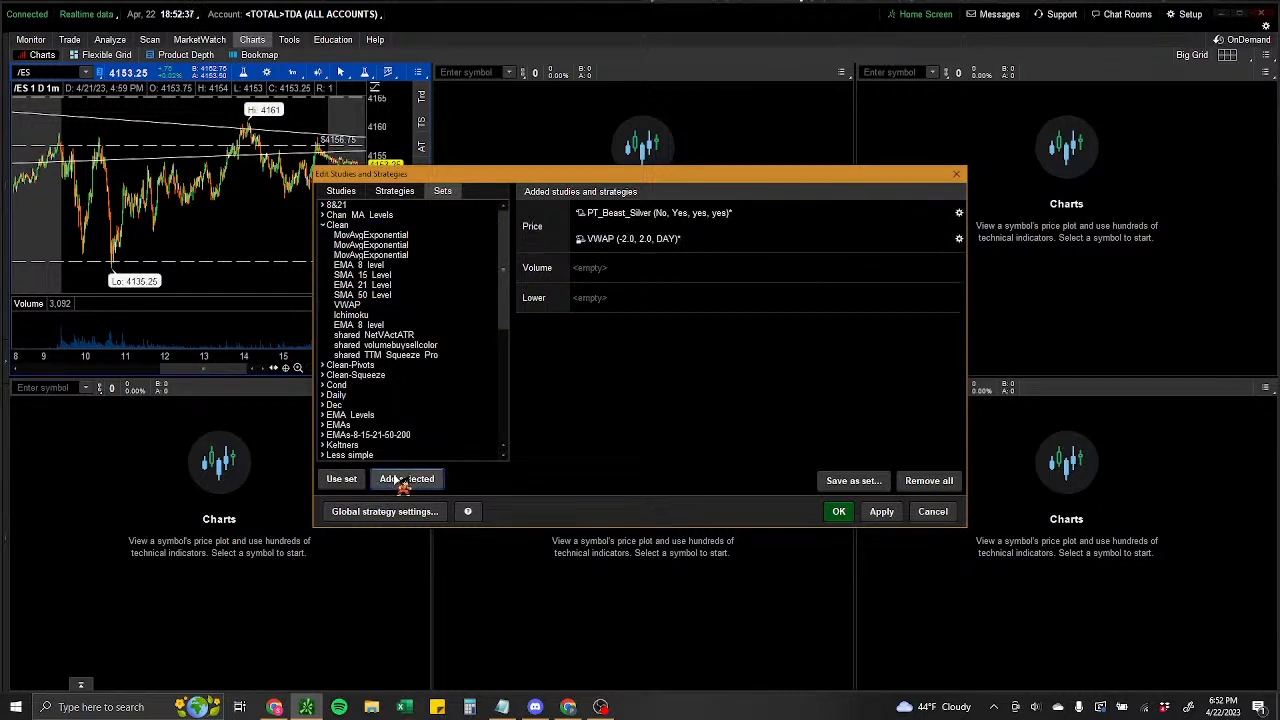
{"action": "left_click", "coordinate": [834, 511]}
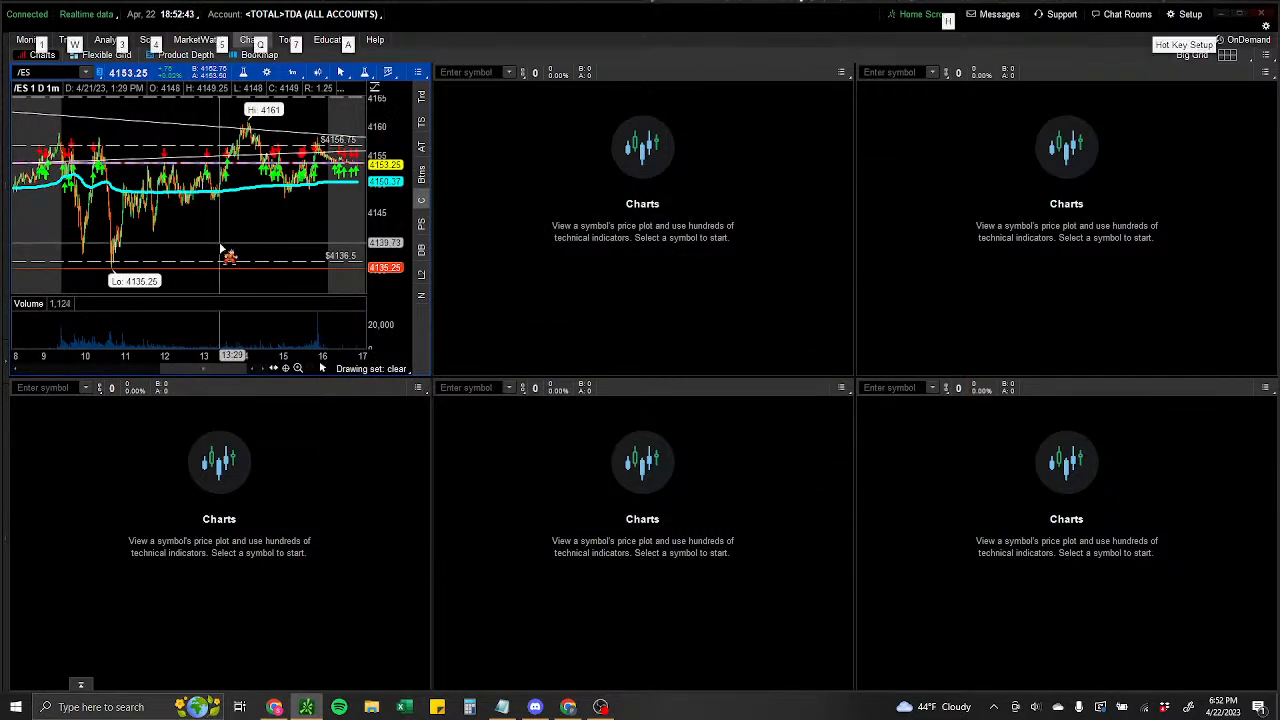
Review the price axis fit settings and the option display settings in the chart settings.
{"action": "key", "text": "alt+s"}
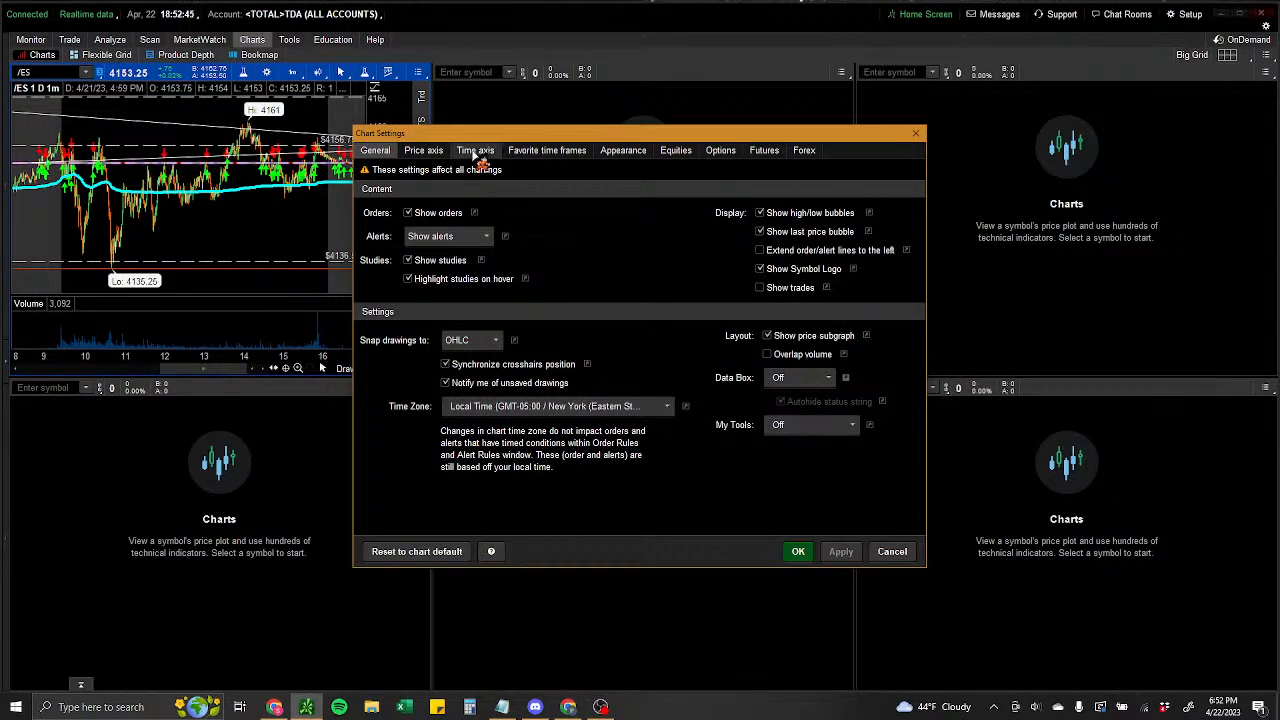
{"action": "left_click", "coordinate": [423, 151]}
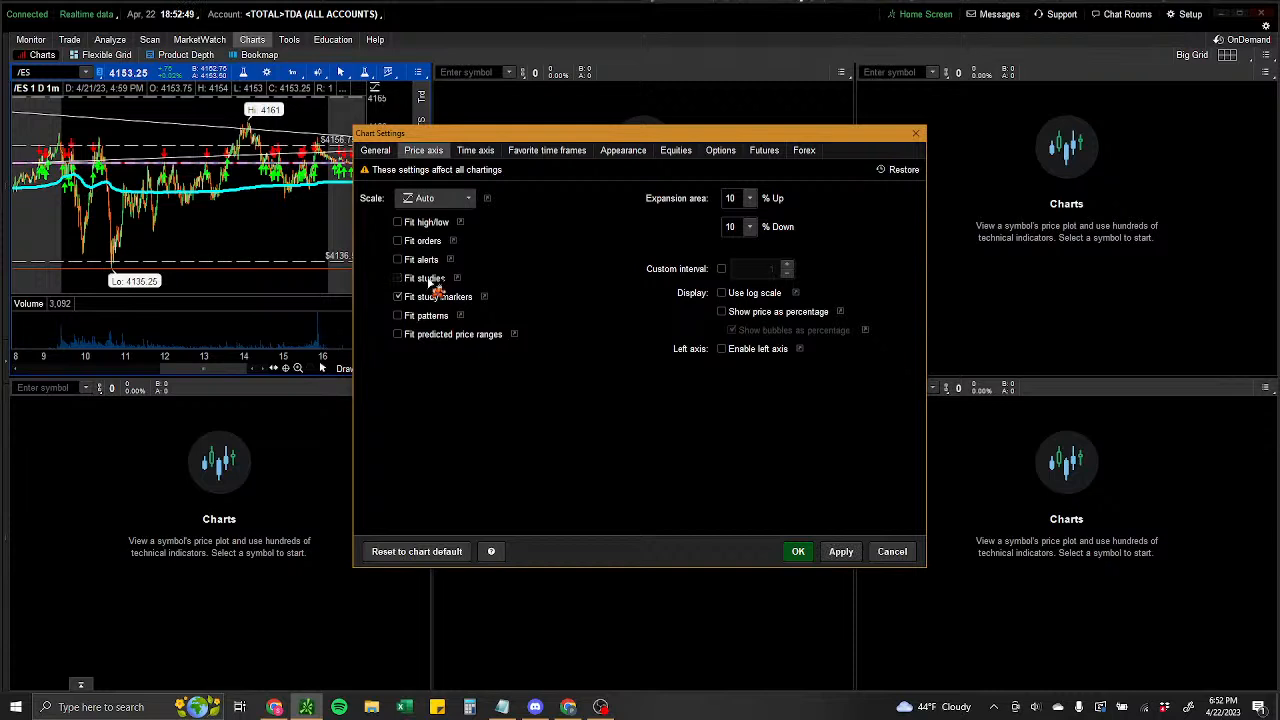
{"action": "left_click", "coordinate": [722, 151]}
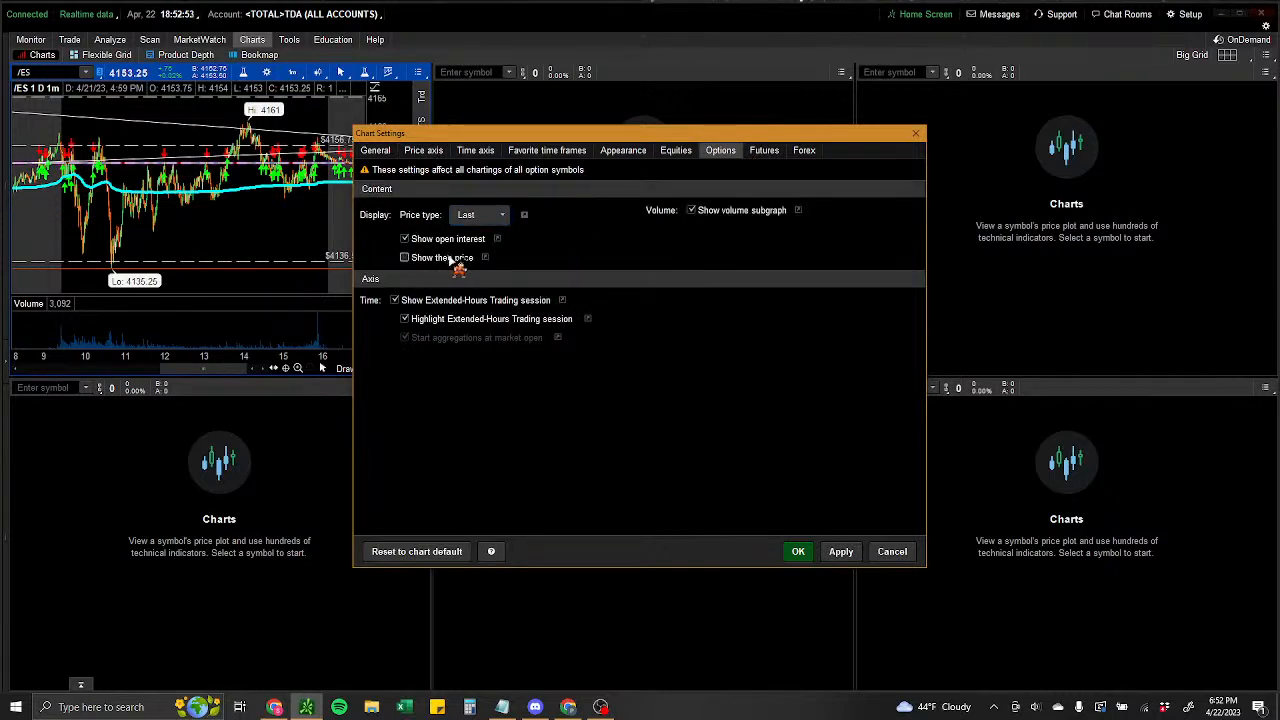
{"action": "left_click", "coordinate": [798, 551]}
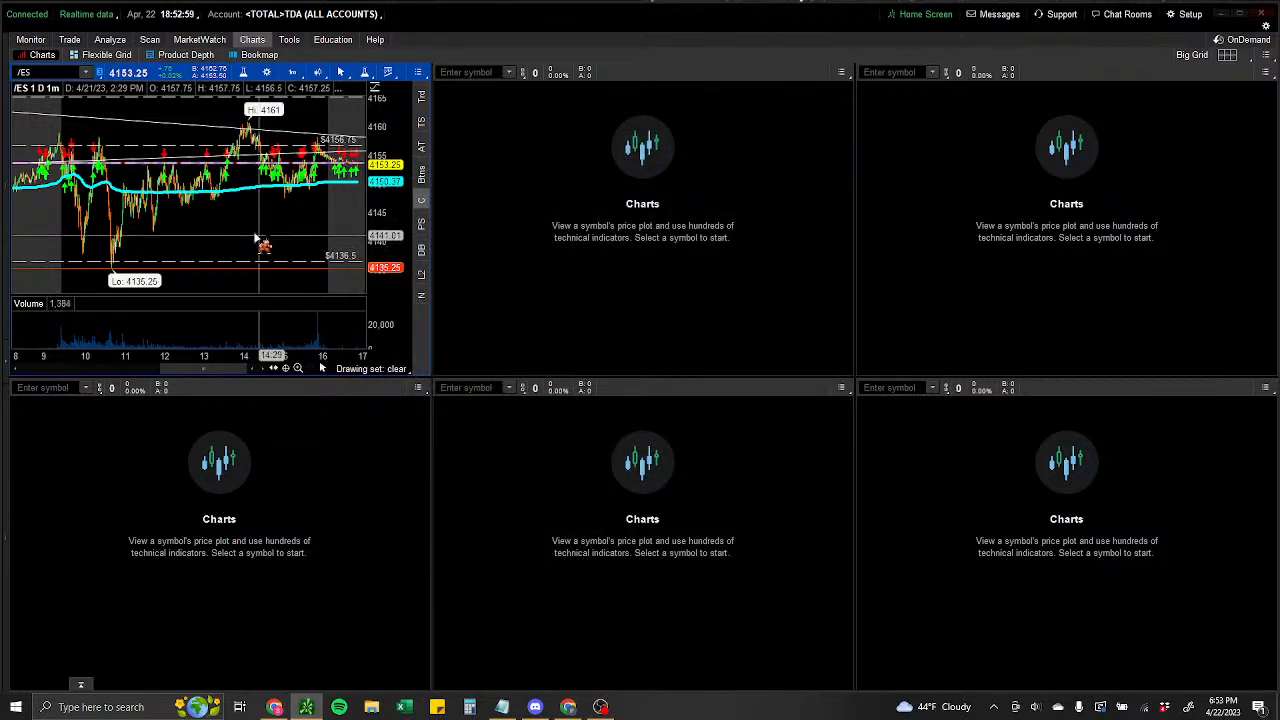
Change the first chart's symbol from /ES to SPY.
{"action": "left_click", "coordinate": [62, 73]}
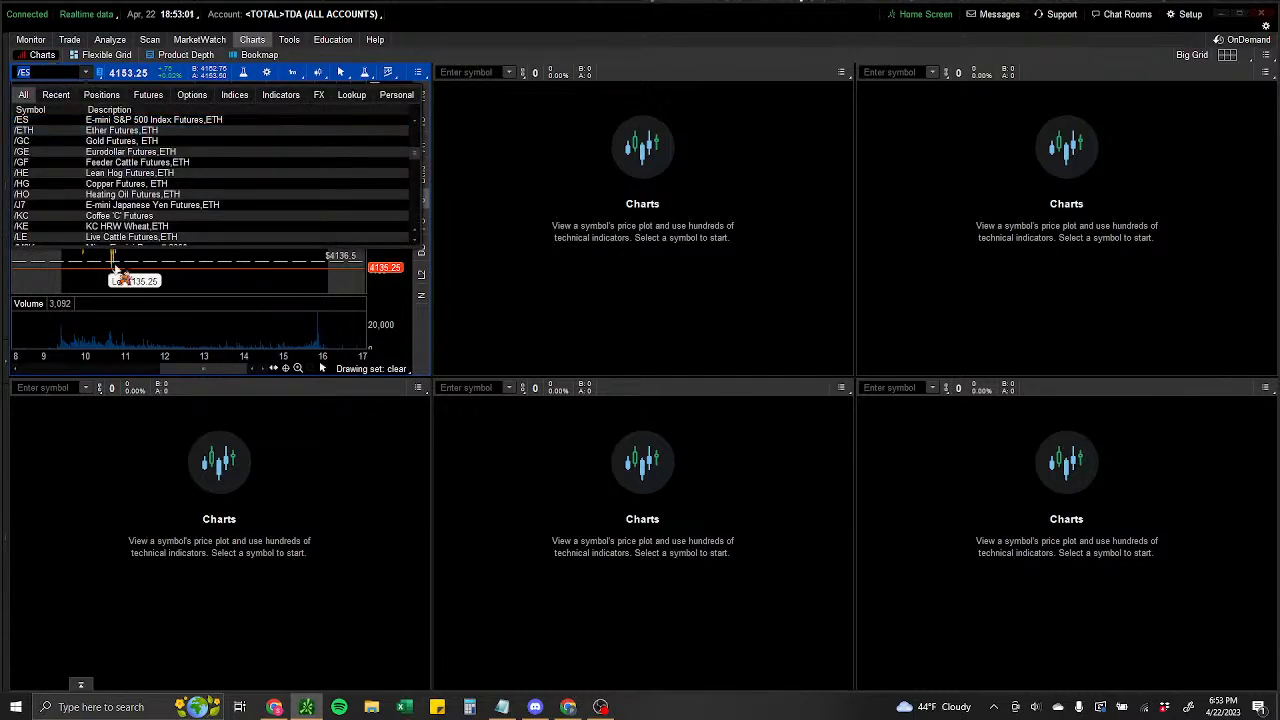
{"action": "left_click", "coordinate": [192, 312]}
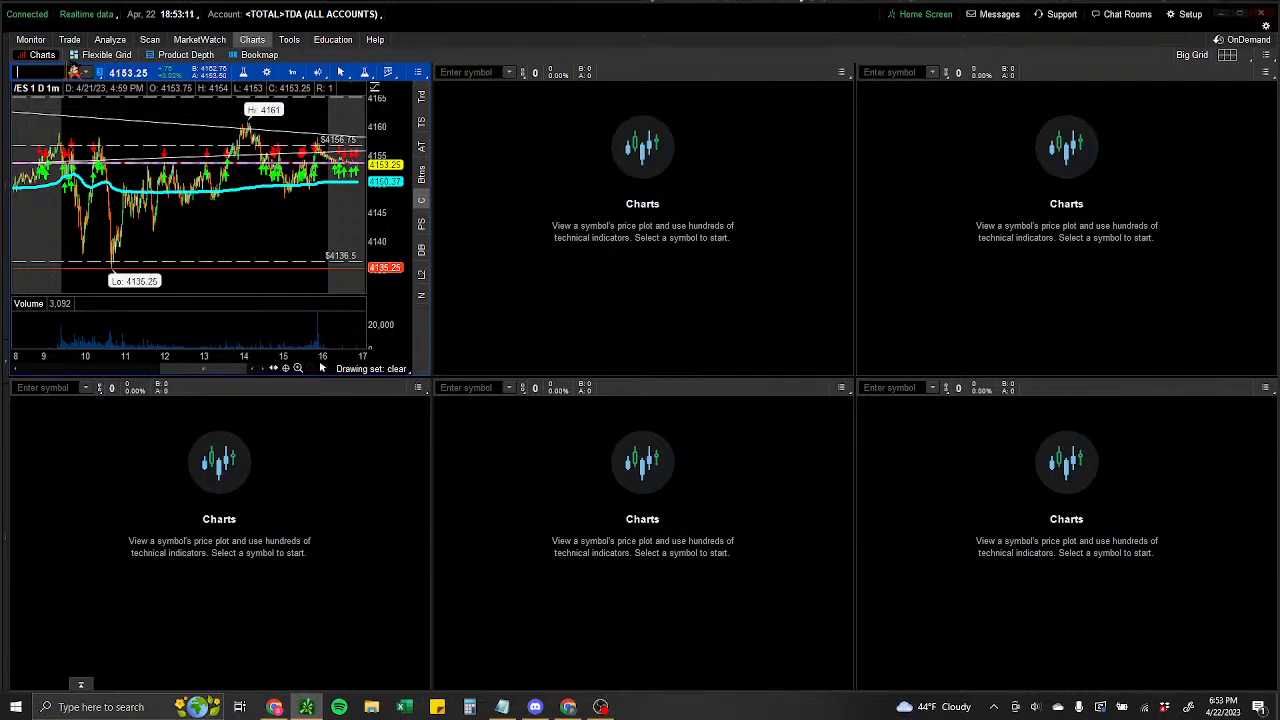
{"action": "type", "text": "SPY"}
{"action": "key", "text": "Return"}
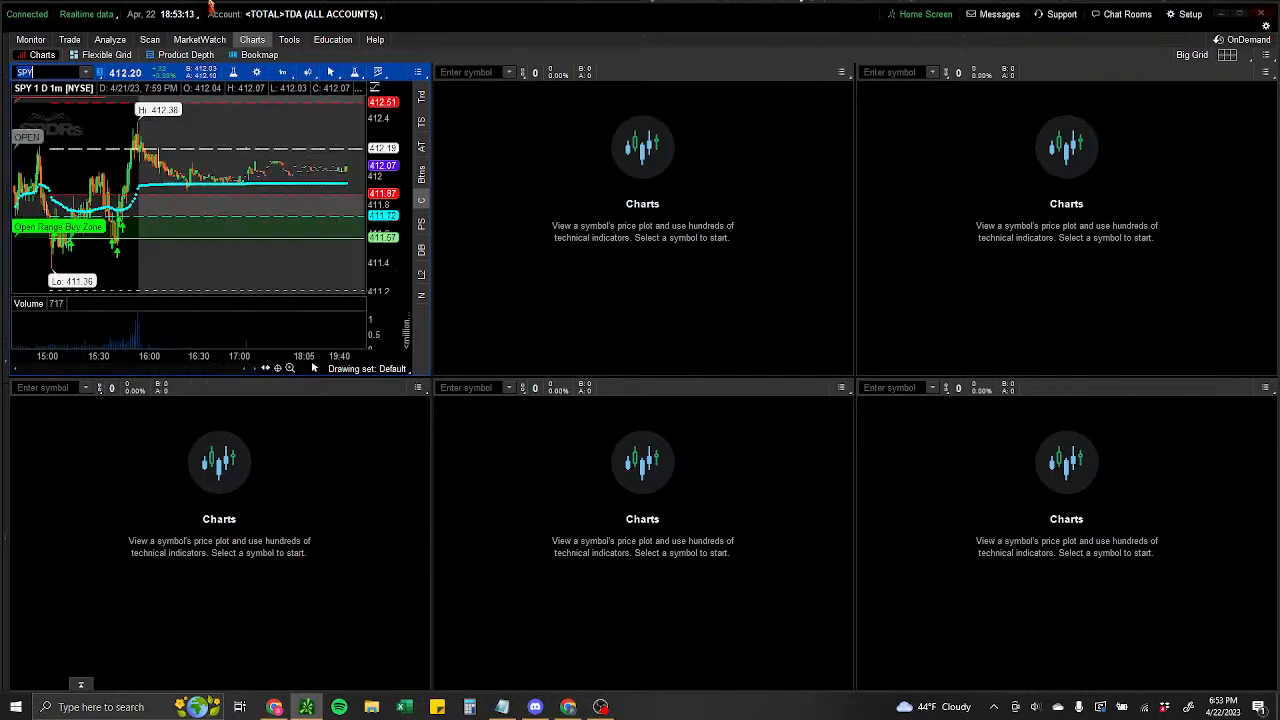
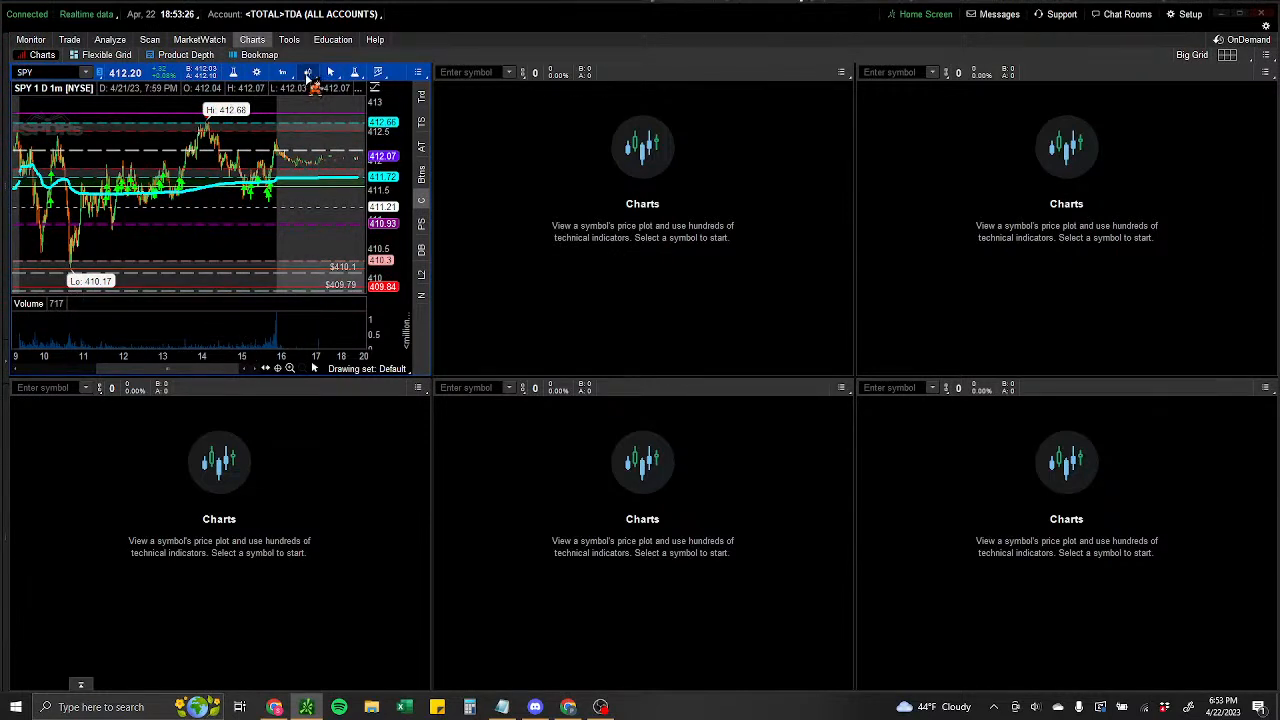
Set the SPY chart's current style as the chart default.
{"action": "left_click", "coordinate": [310, 74]}
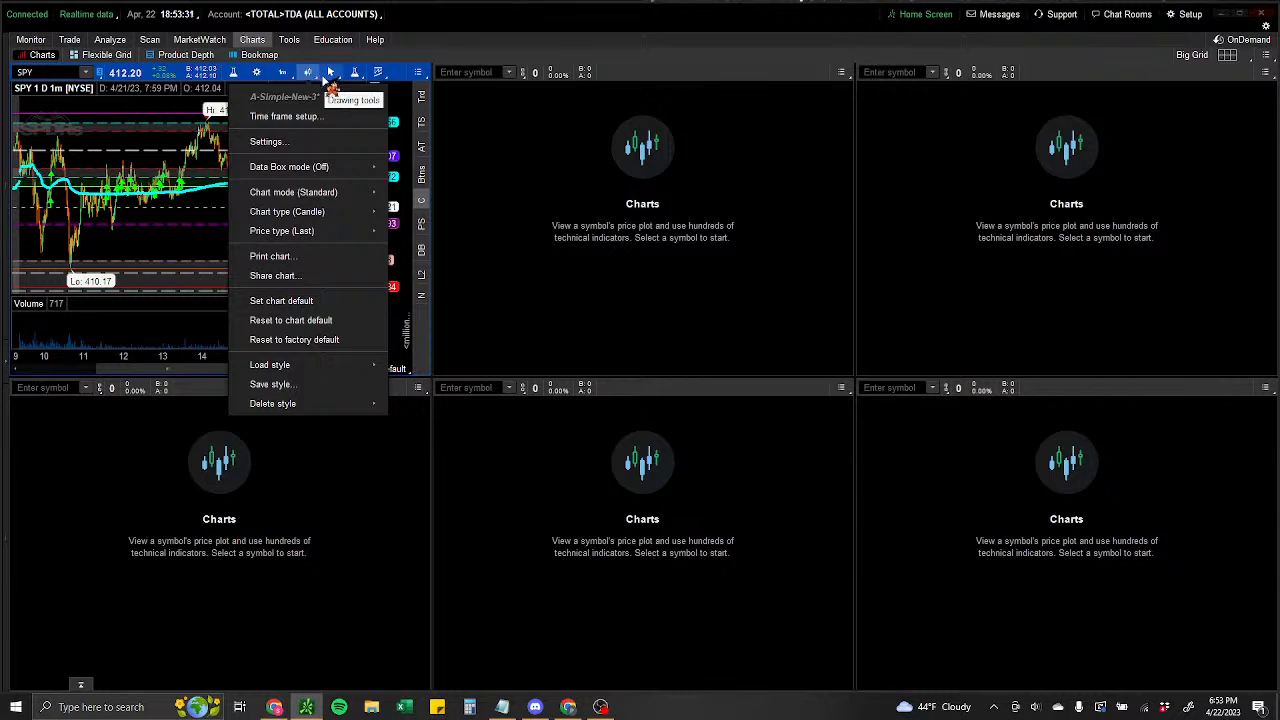
{"action": "left_click", "coordinate": [302, 310]}
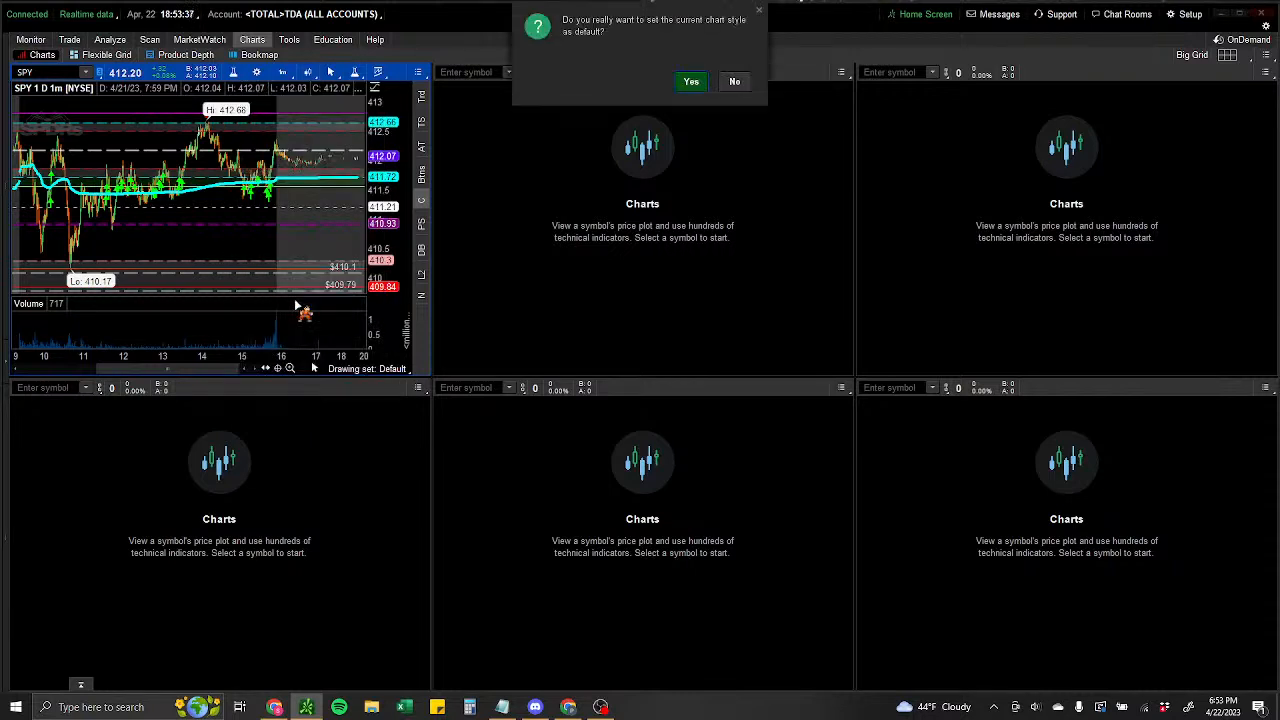
{"action": "left_click", "coordinate": [692, 83]}
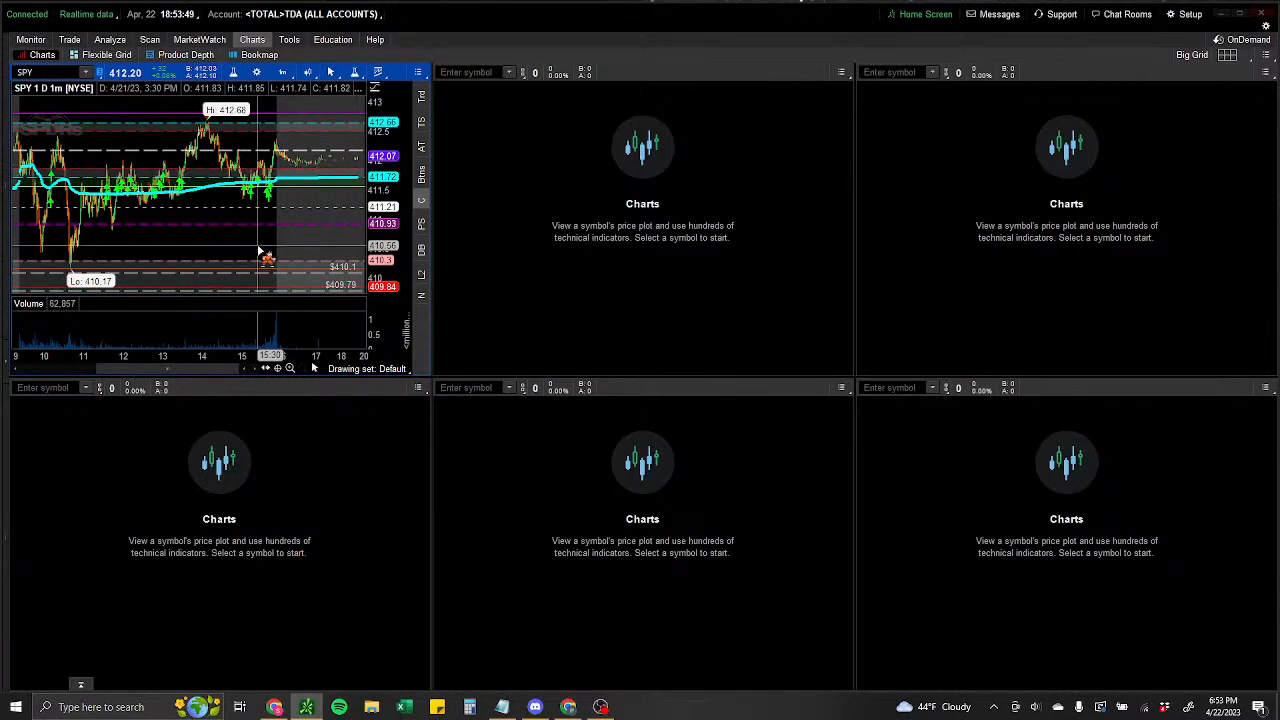
Load QQQ into the middle chart of the upper row and start the symbol entry in the chart beside it.
{"action": "left_click", "coordinate": [478, 72]}
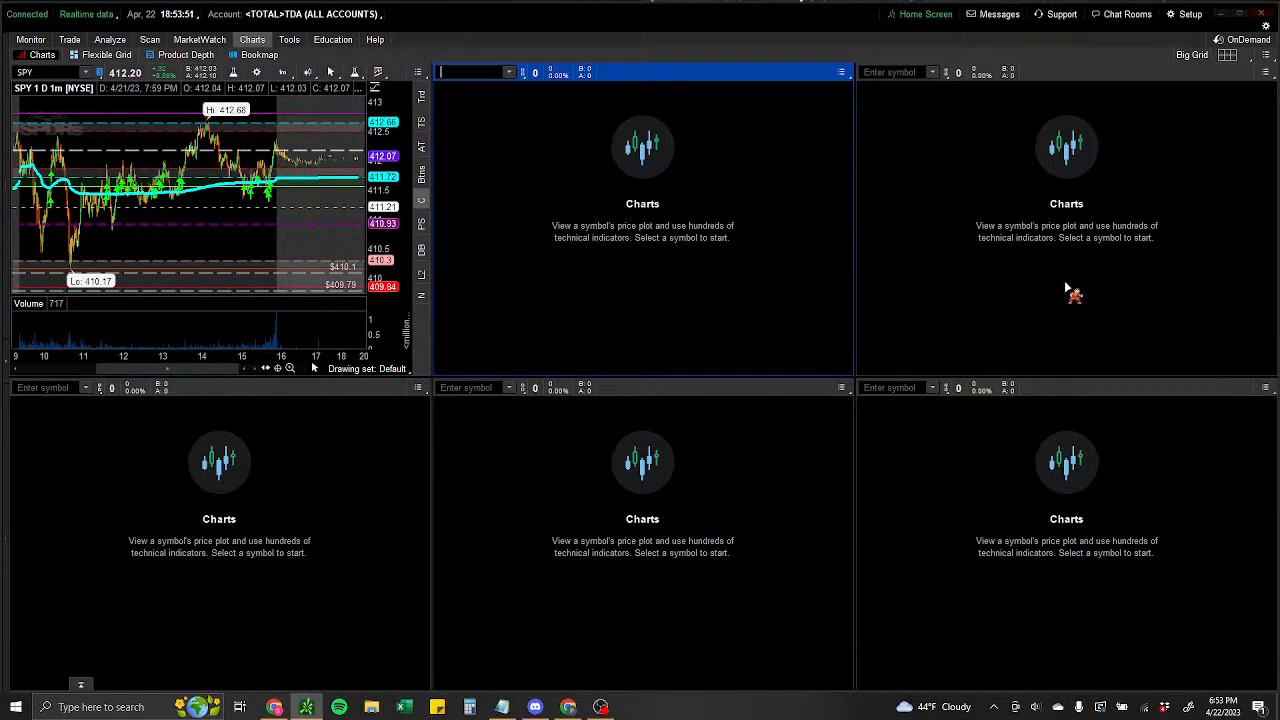
{"action": "type", "text": "QQQ"}
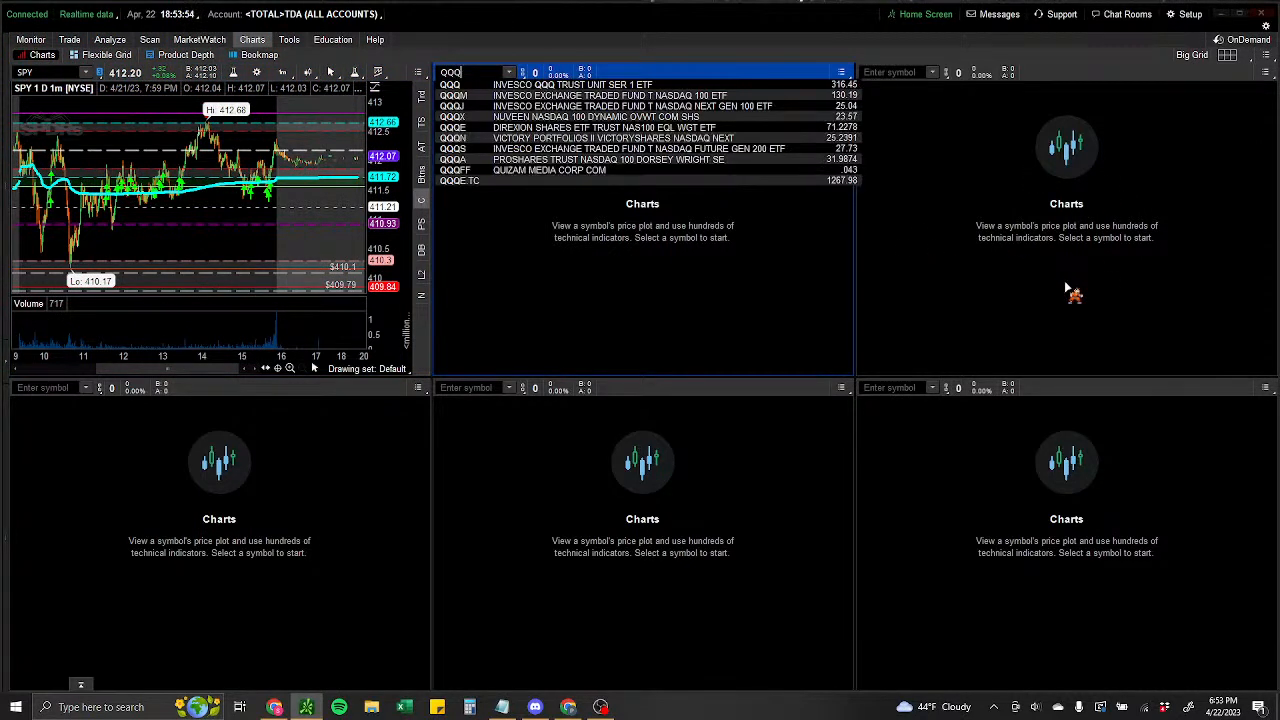
{"action": "key", "text": "Return"}
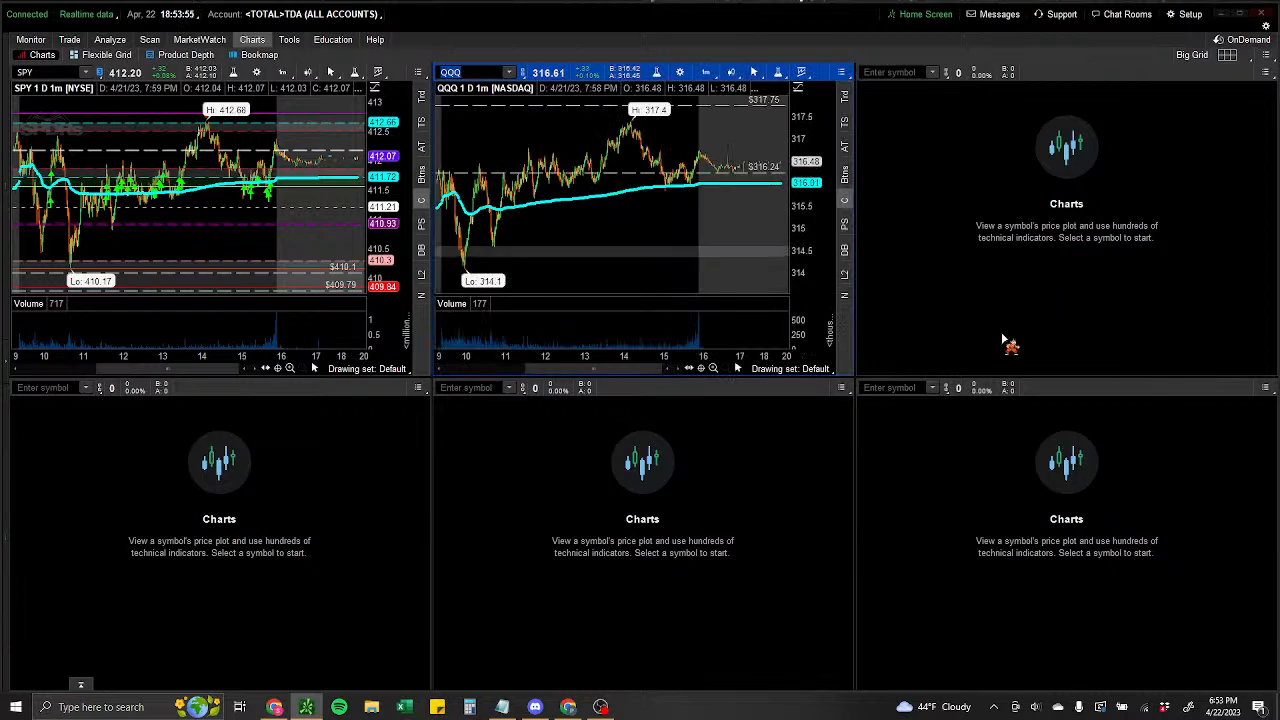
{"action": "left_click", "coordinate": [902, 73]}
{"action": "left_click", "coordinate": [912, 74]}
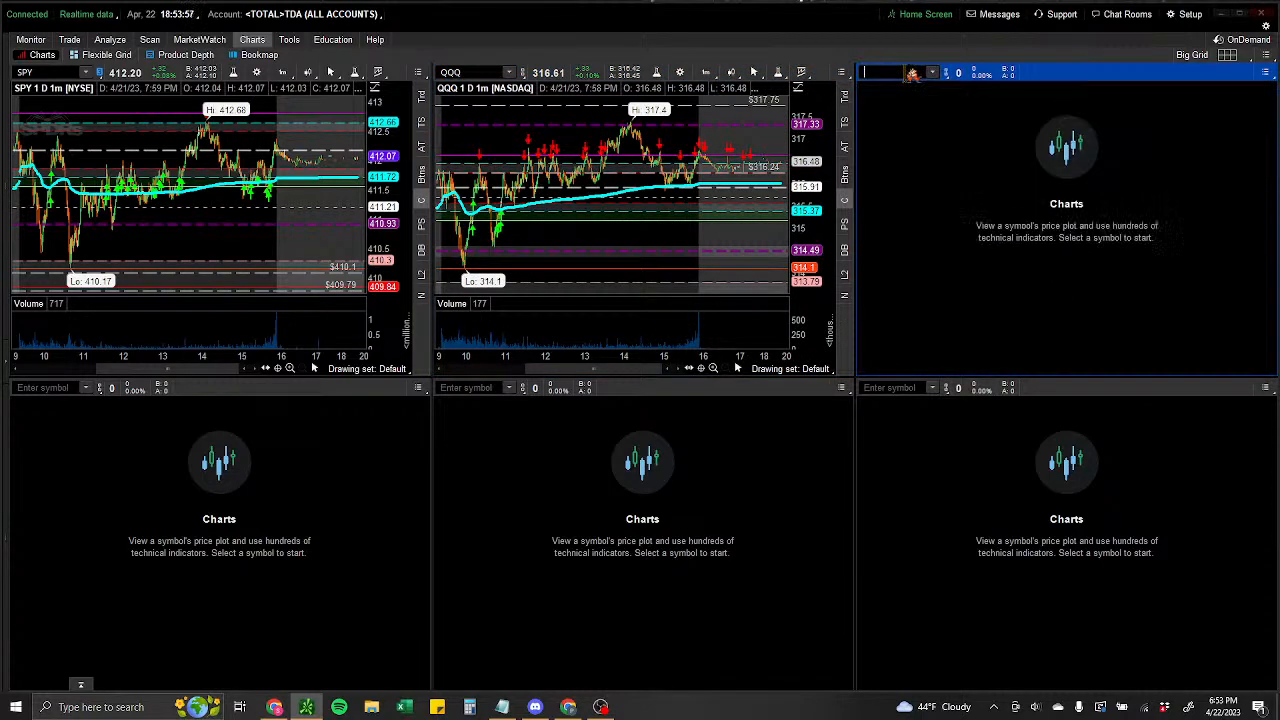
Load the symbol IWM into the third chart of the grid's upper row.
{"action": "type", "text": "IWM"}
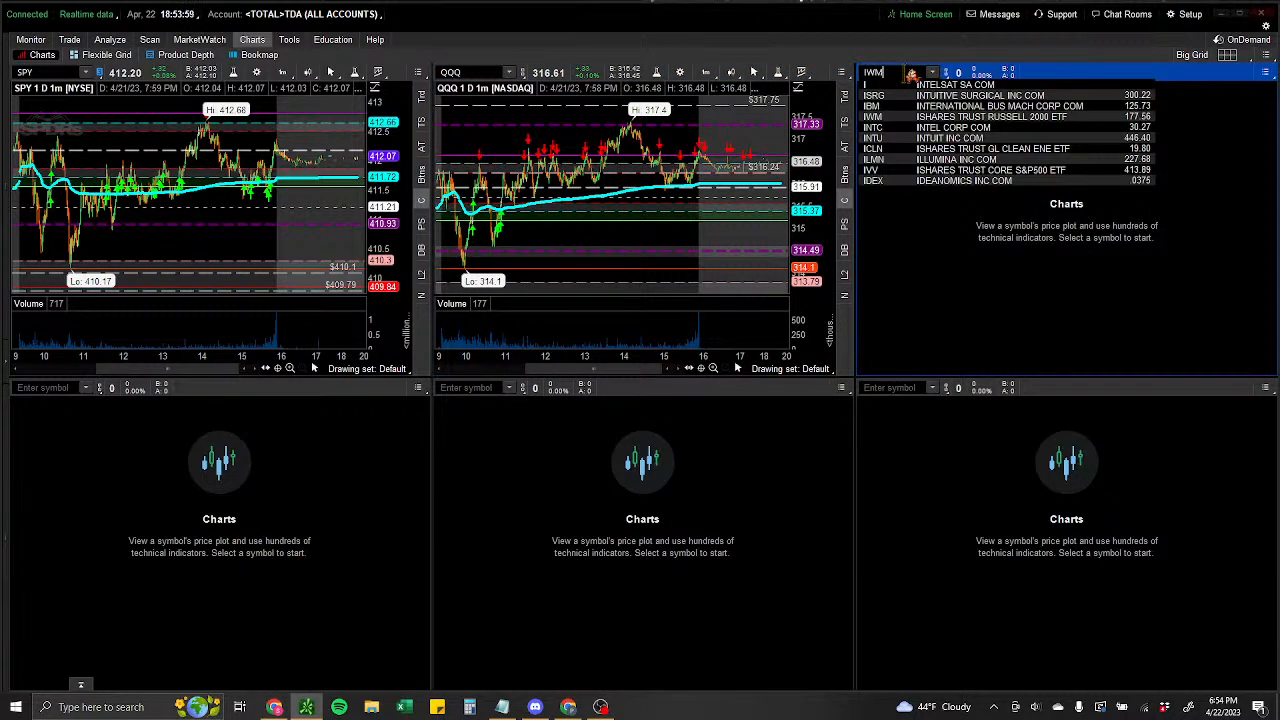
{"action": "type", "text": ".EU"}
{"action": "key", "text": "Return"}
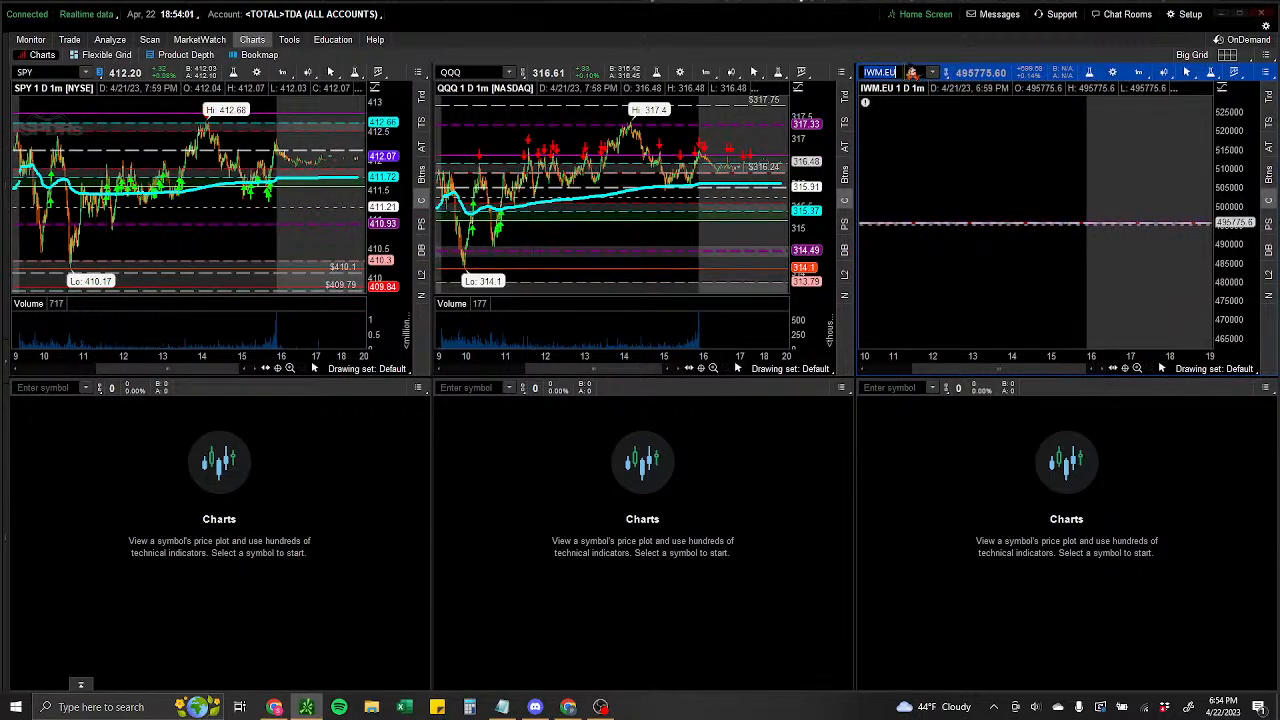
{"action": "type", "text": "IWM"}
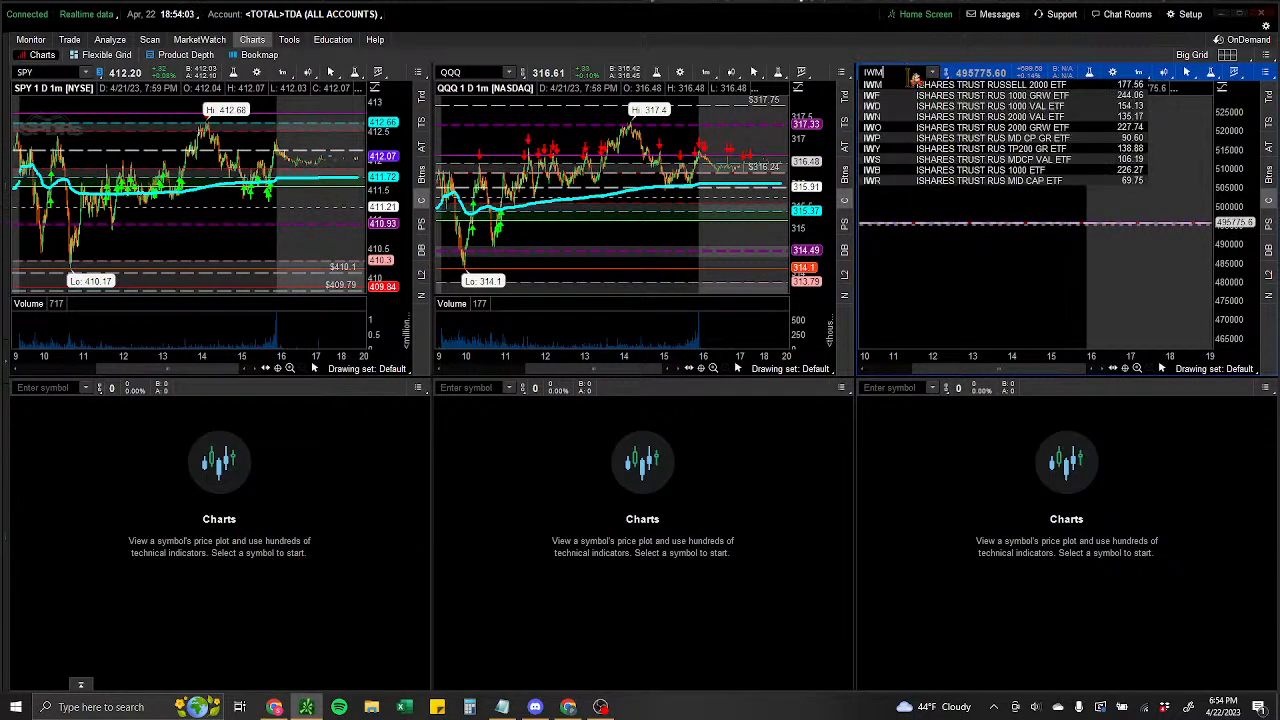
{"action": "key", "text": "Return"}
Load AAPL into the first chart of the lower row and AMD into the lower row's second chart.
{"action": "left_click", "coordinate": [69, 386]}
{"action": "type", "text": "QQQ"}
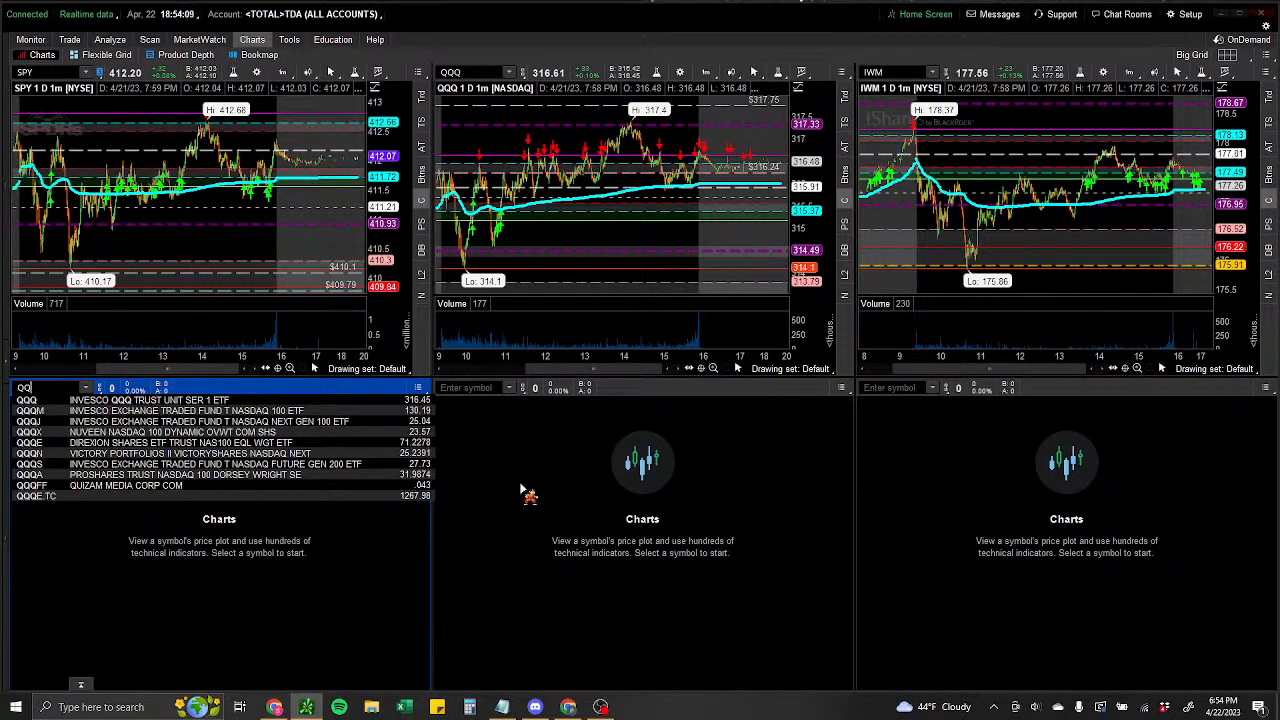
{"action": "type", "text": "AAPL"}
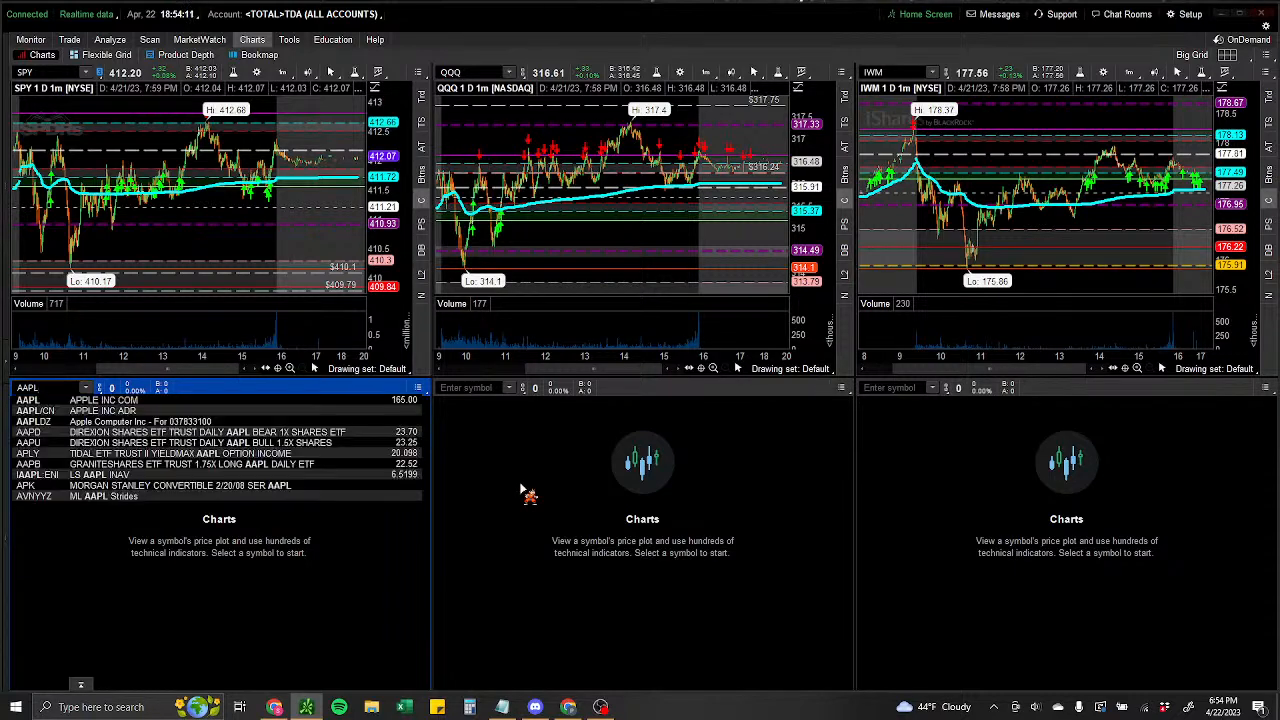
{"action": "key", "text": "Return"}
{"action": "left_click", "coordinate": [462, 390]}
{"action": "type", "text": "AMD"}
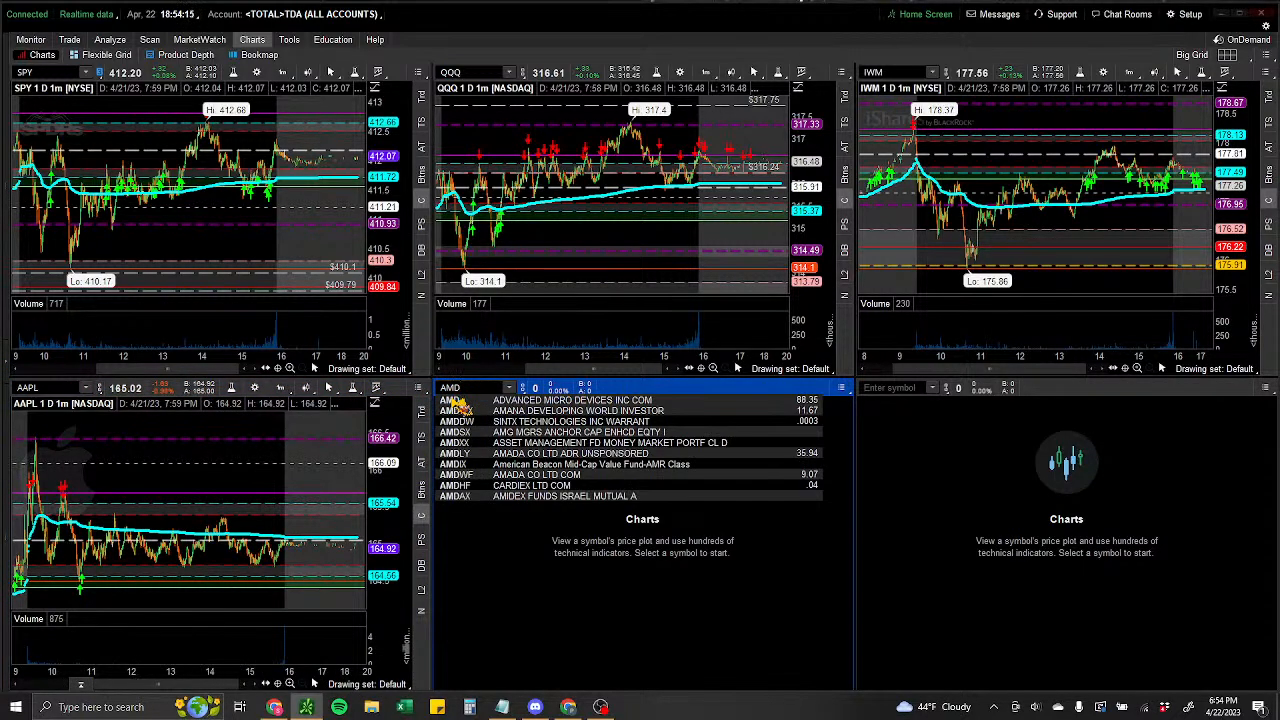
{"action": "key", "text": "Return"}
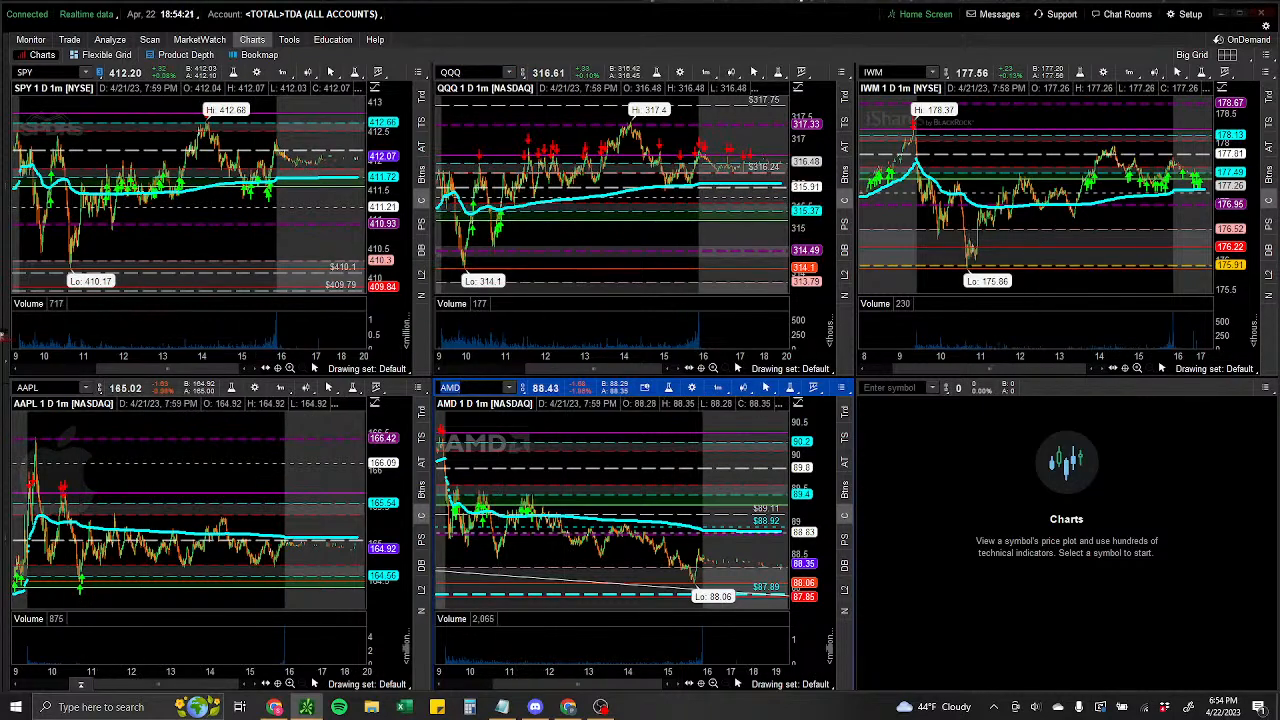
Replace AMD with SPY in the second chart of the grid's lower row.
{"action": "left_click", "coordinate": [55, 387]}
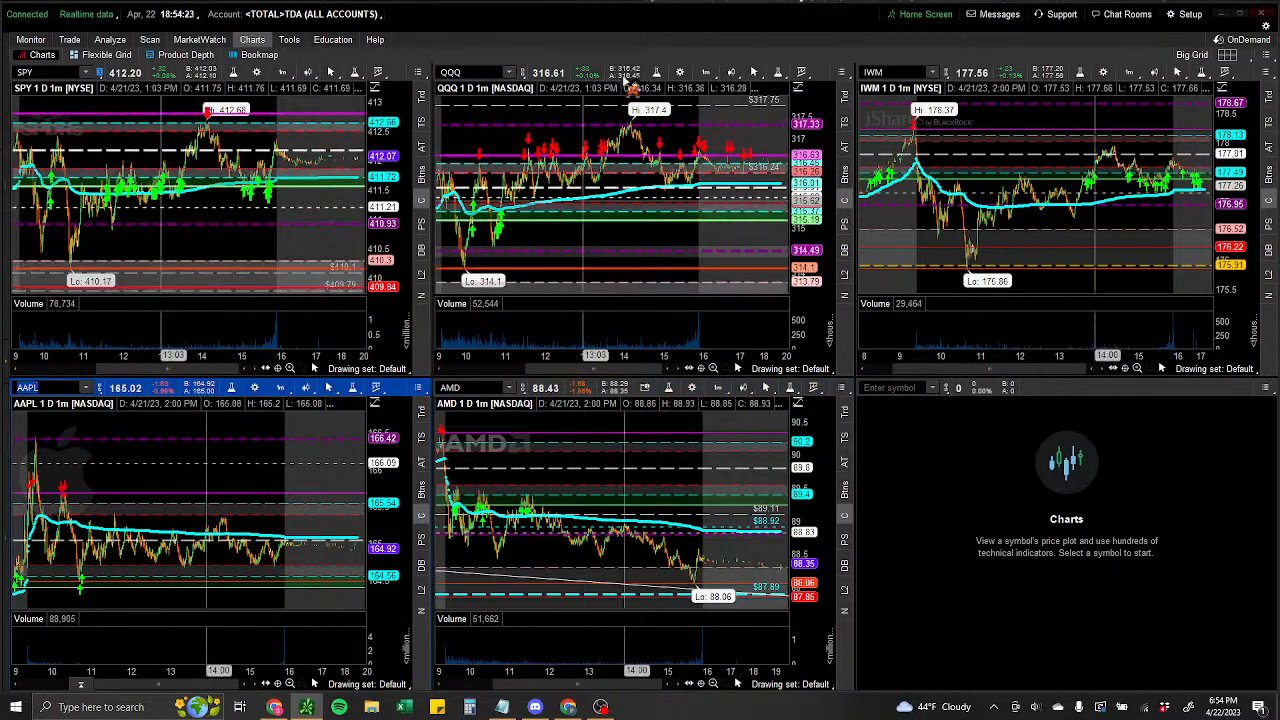
{"action": "left_click", "coordinate": [508, 387]}
{"action": "key", "text": "BackSpace"}
{"action": "key", "text": "BackSpace"}
{"action": "key", "text": "BackSpace"}
{"action": "type", "text": "SPY"}
{"action": "key", "text": "Return"}
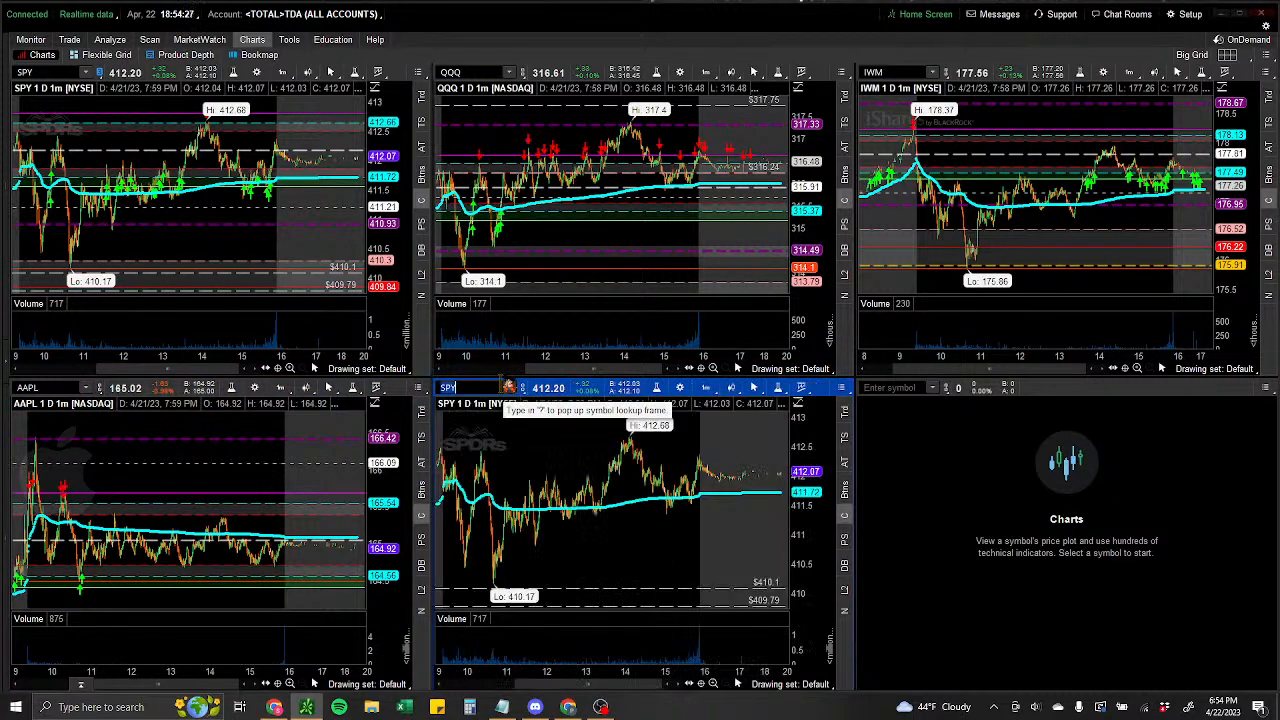
Load the call option .SPY230421C412 into the first chart of the grid's upper row.
{"action": "left_click", "coordinate": [38, 74]}
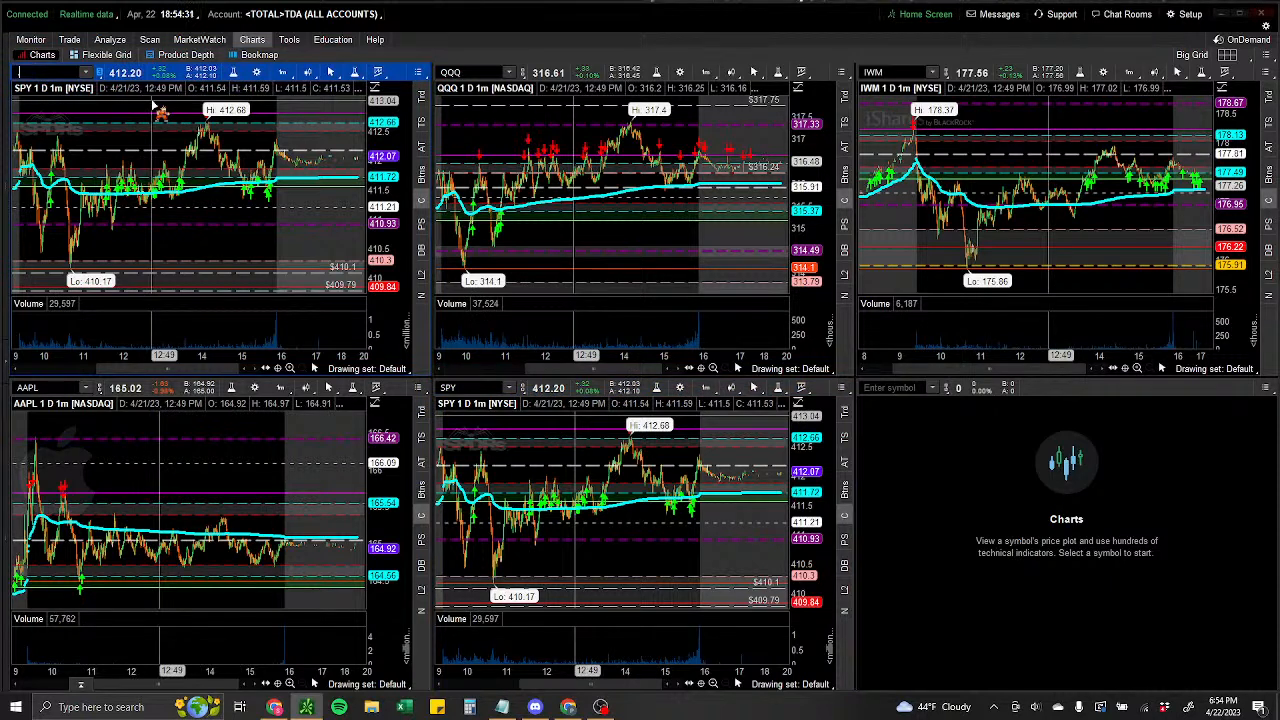
{"action": "type", "text": "EPY"}
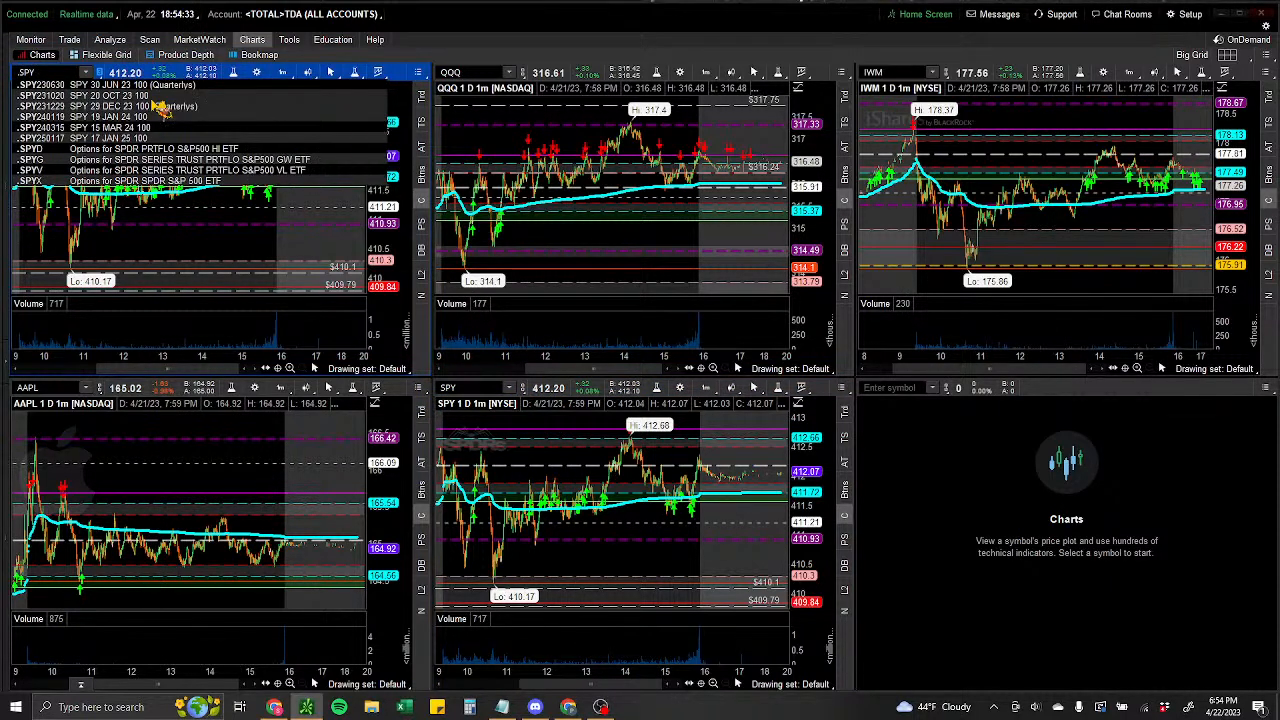
{"action": "type", "text": "230421C"}
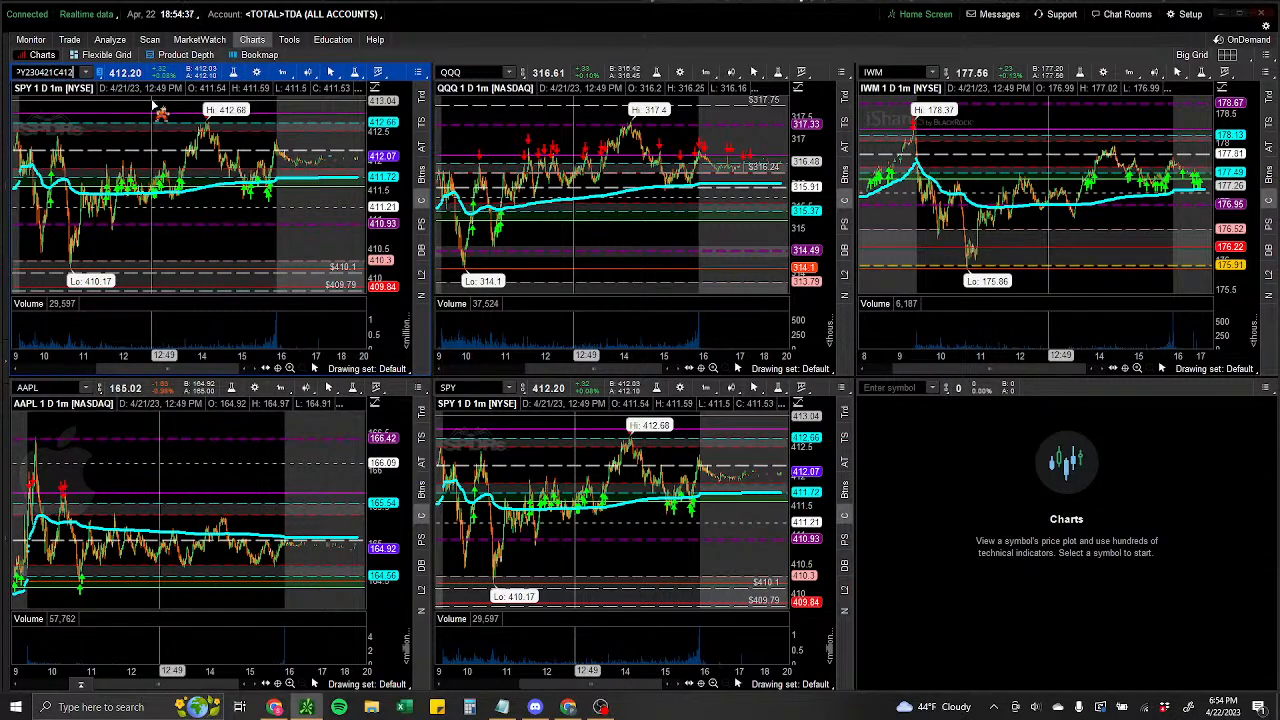
{"action": "type", "text": "412"}
{"action": "key", "text": "Return"}
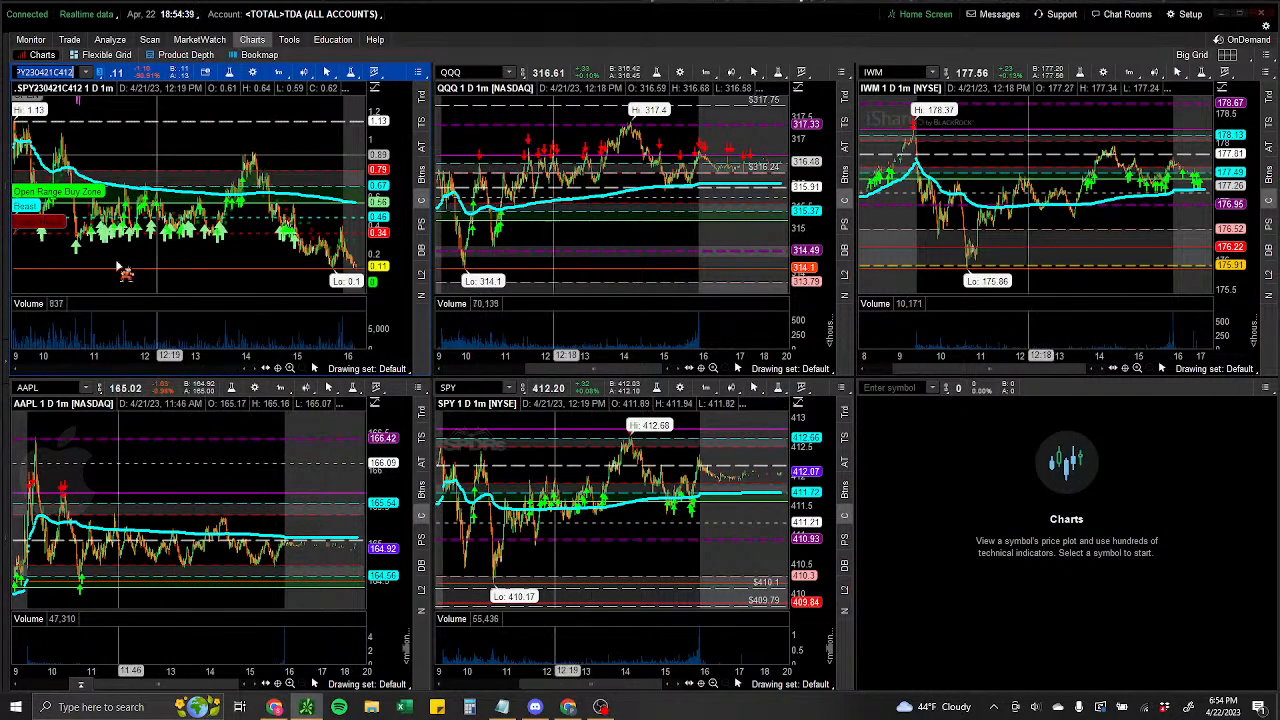
Replace the AAPL chart with the call option .SPY230421C411.
{"action": "left_click", "coordinate": [78, 389]}
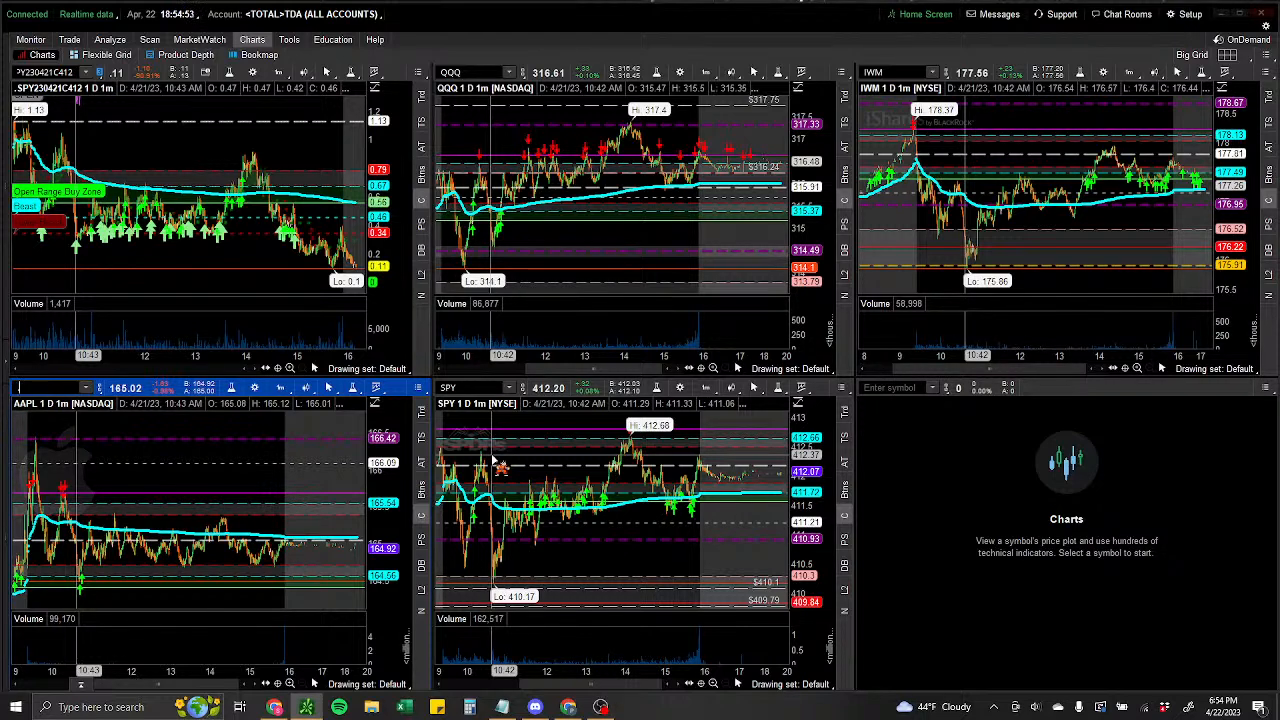
{"action": "type", "text": "E"}
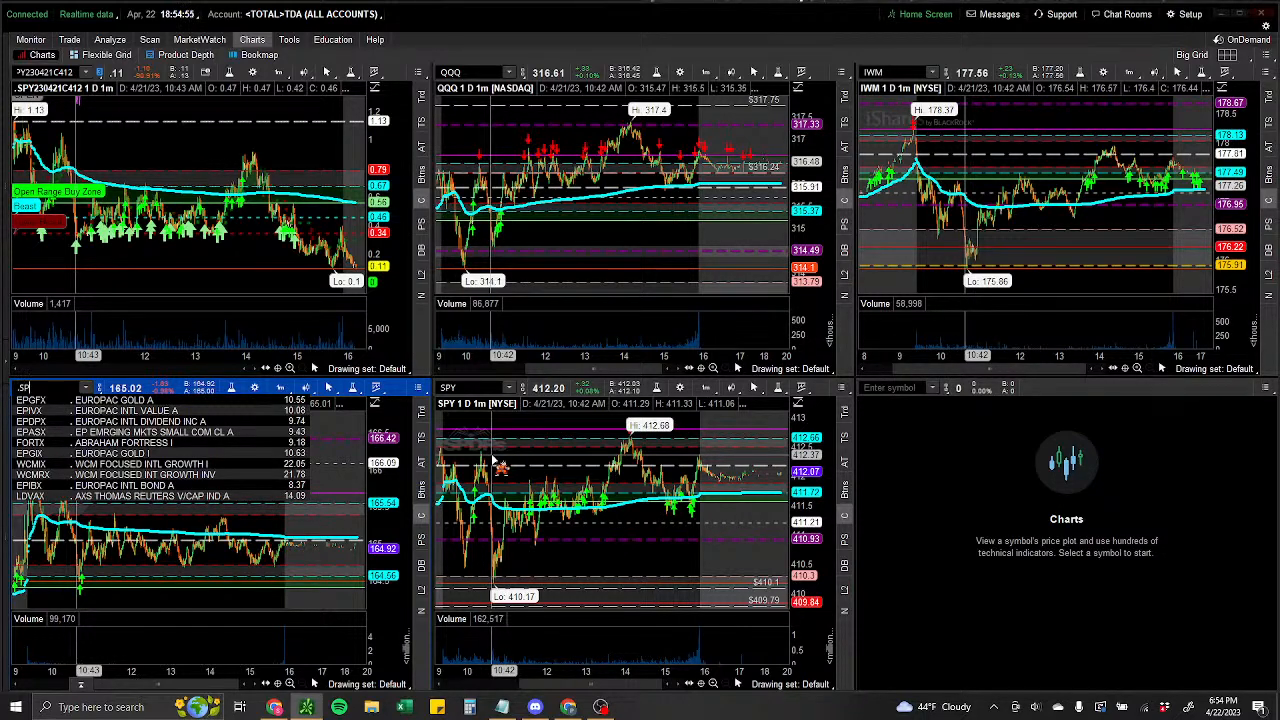
{"action": "type", "text": "Y"}
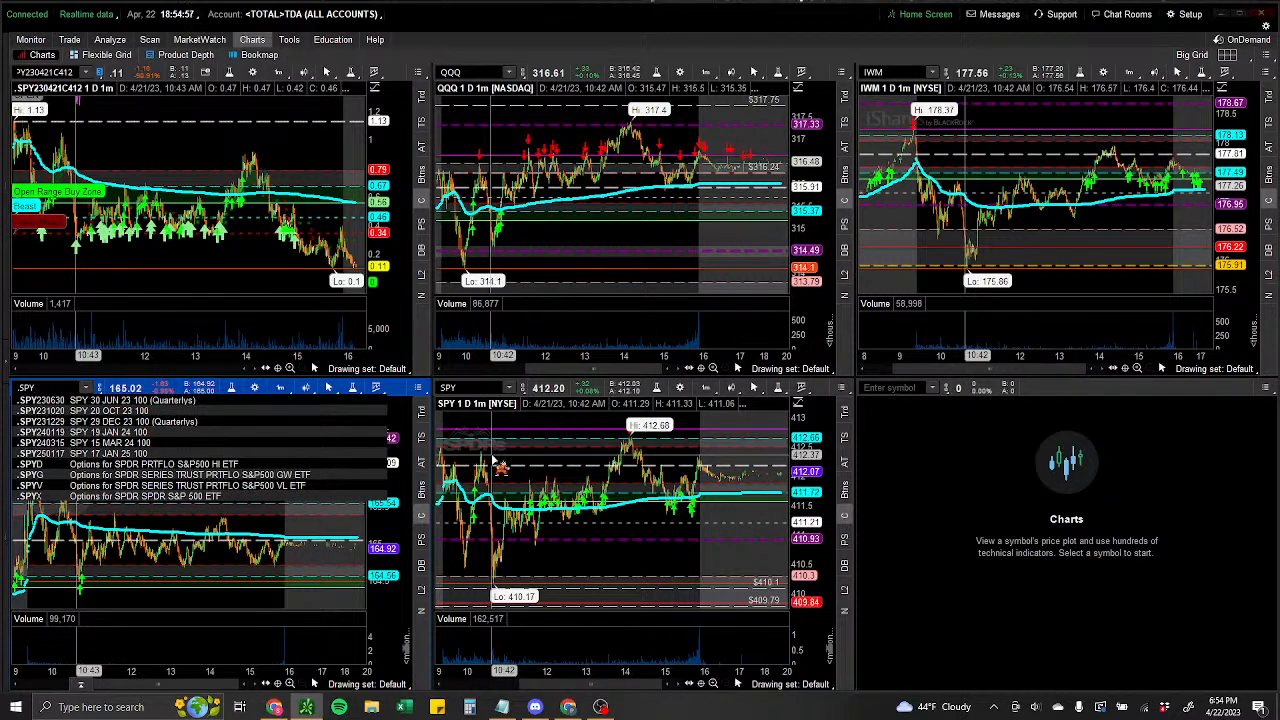
{"action": "type", "text": "230421C411"}
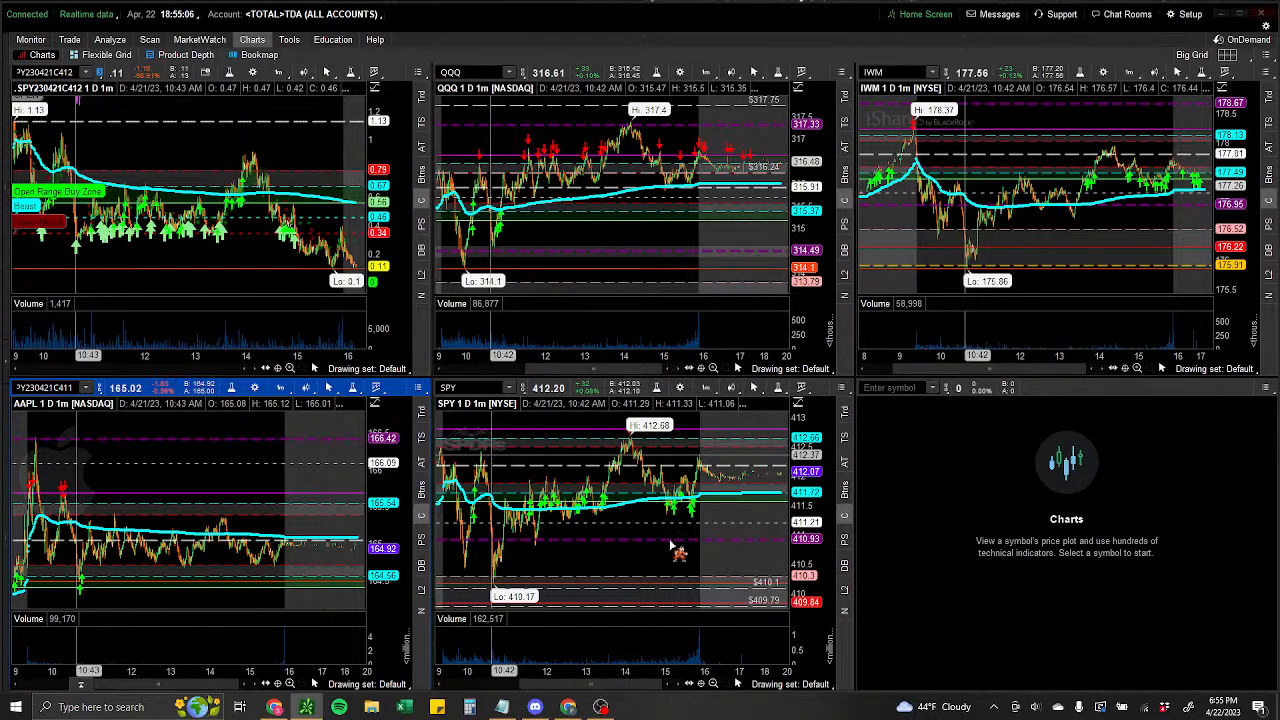
Load the put option .SPY230421P411 into the empty chart of the grid's lower row.
{"action": "left_click", "coordinate": [905, 387]}
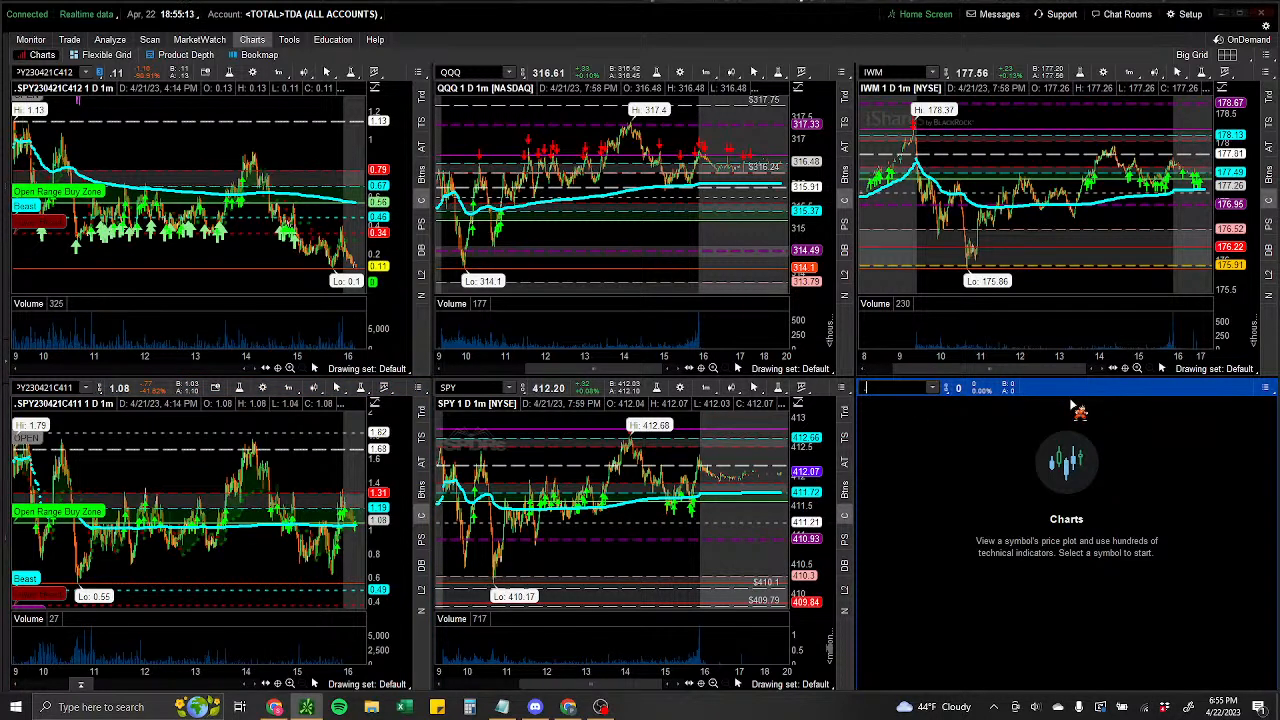
{"action": "type", "text": ".SPY230421"}
{"action": "key", "text": "Return"}
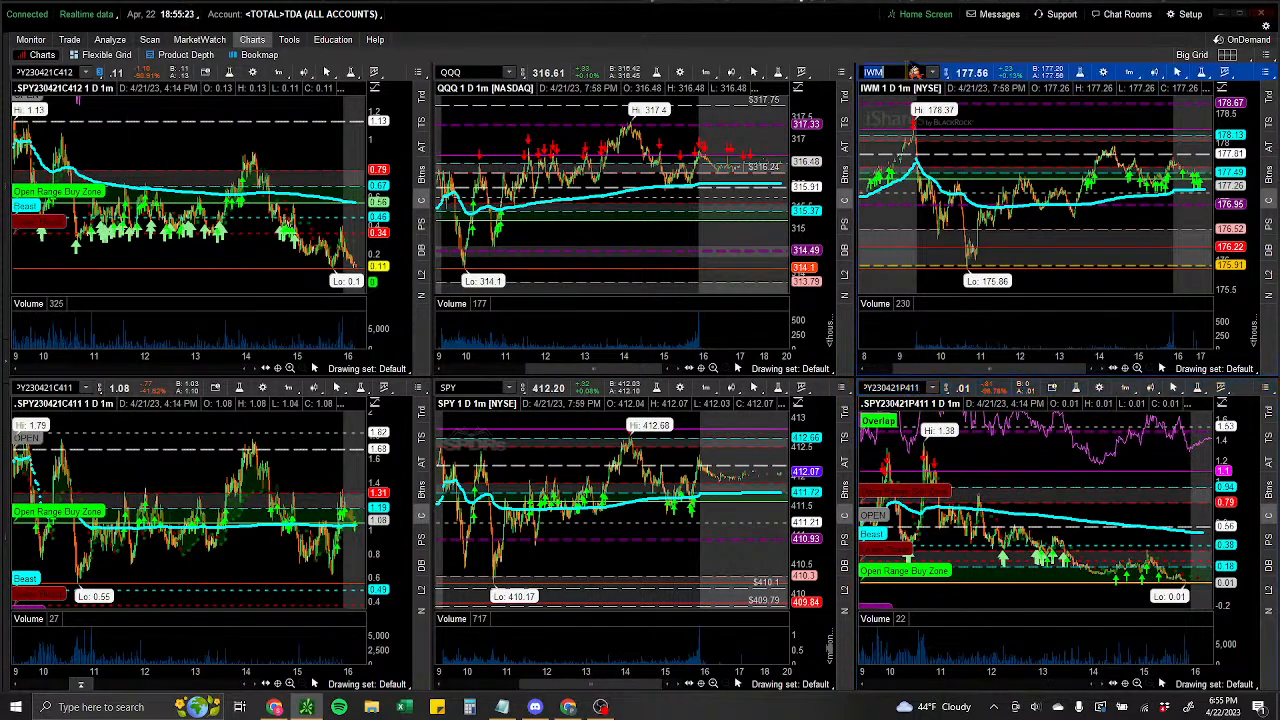
Replace the IWM chart with the put option .SPY230421P410.
{"action": "type", "text": "SP"}
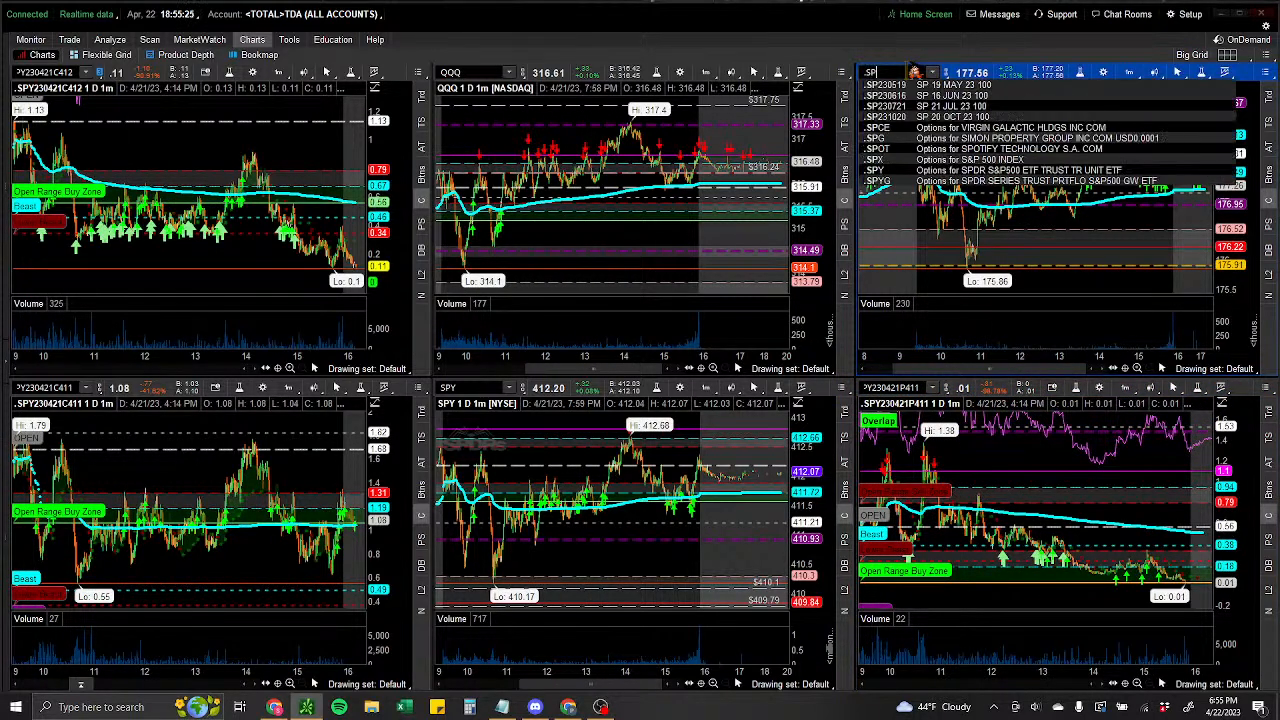
{"action": "type", "text": "Y23"}
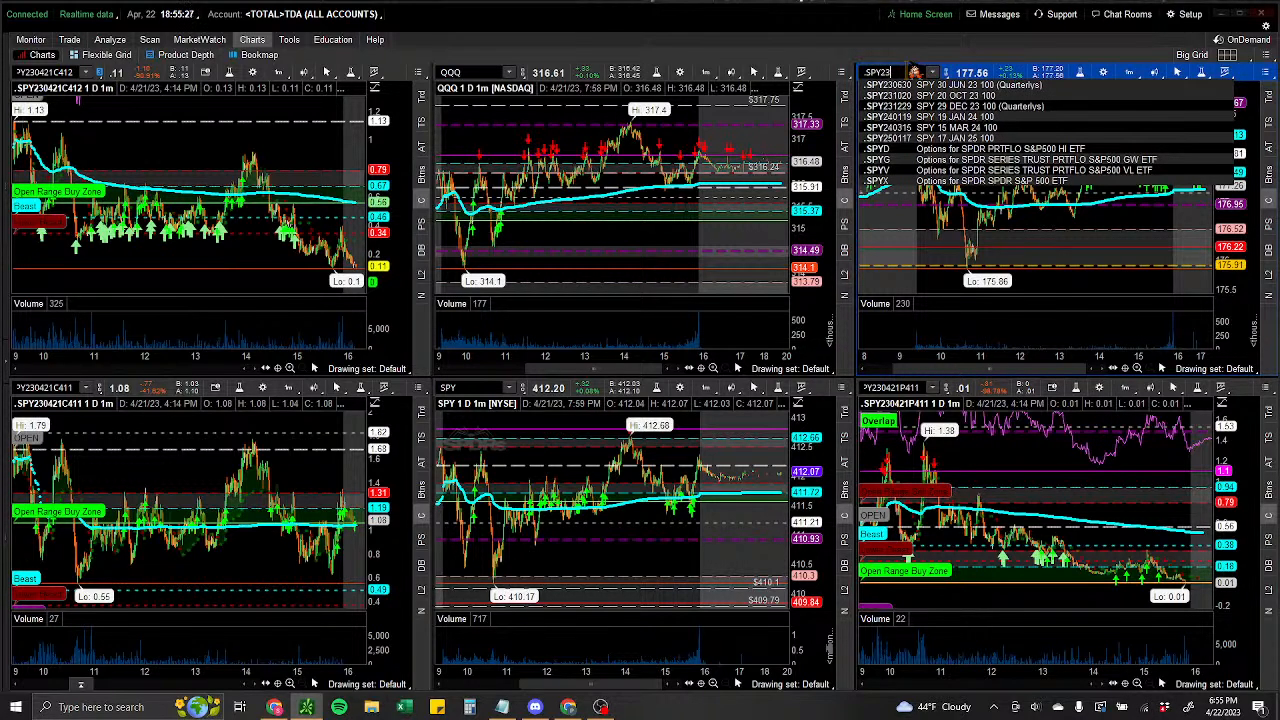
{"action": "type", "text": "0421"}
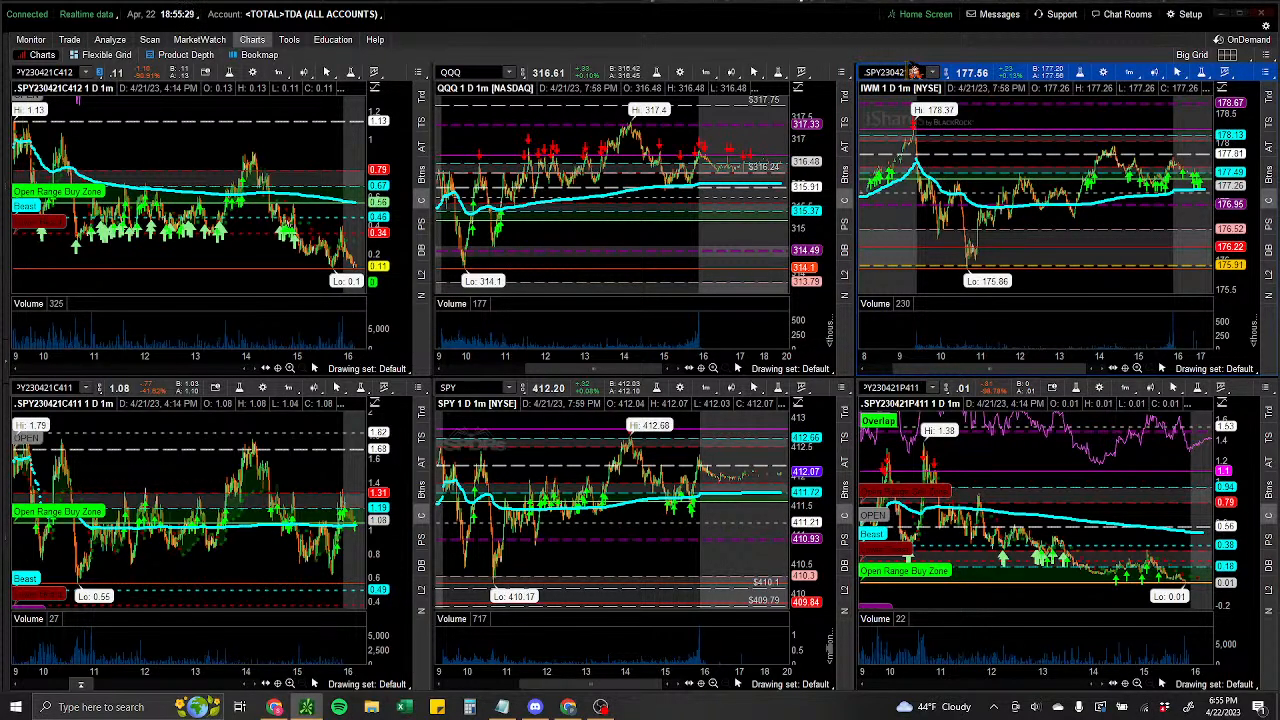
{"action": "type", "text": "P410"}
{"action": "key", "text": "Return"}
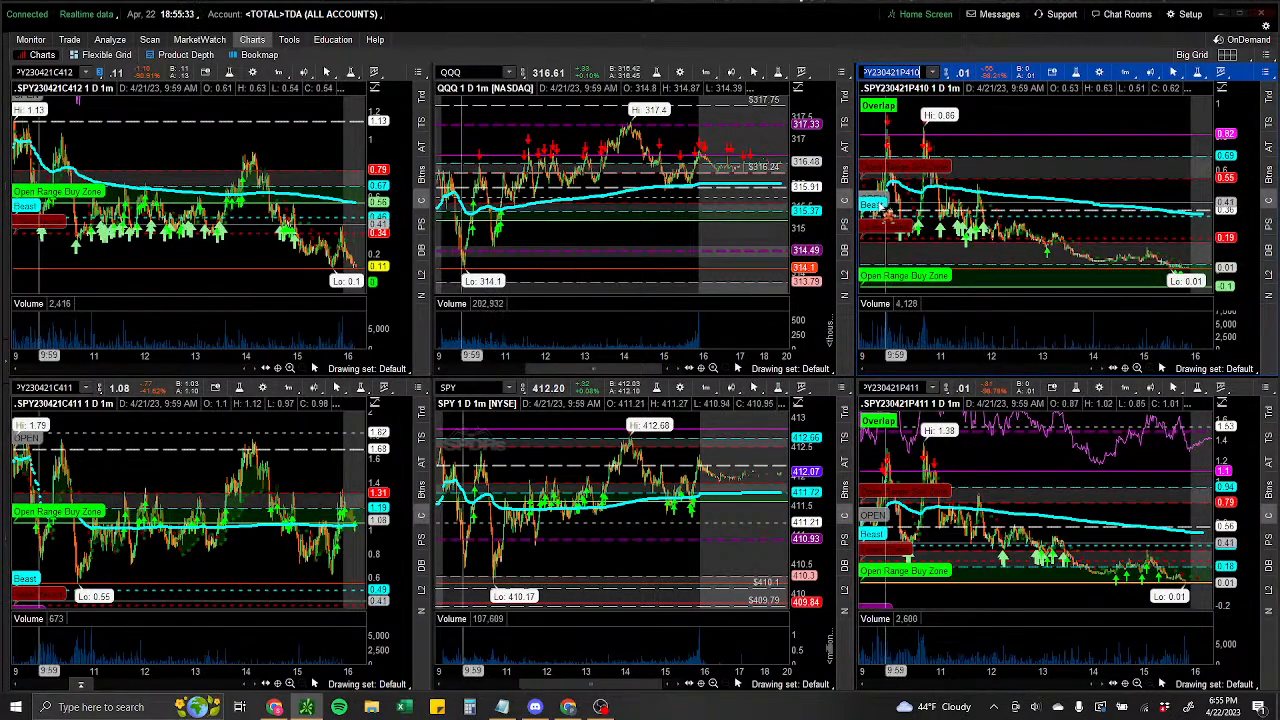
{"action": "left_click_drag", "start_coordinate": [864, 208], "coordinate": [944, 208]}
{"action": "mouse_move", "coordinate": [874, 507]}
{"action": "left_mouse_down"}
{"action": "mouse_move", "coordinate": [903, 510]}
{"action": "mouse_move", "coordinate": [882, 490]}
{"action": "left_mouse_up"}
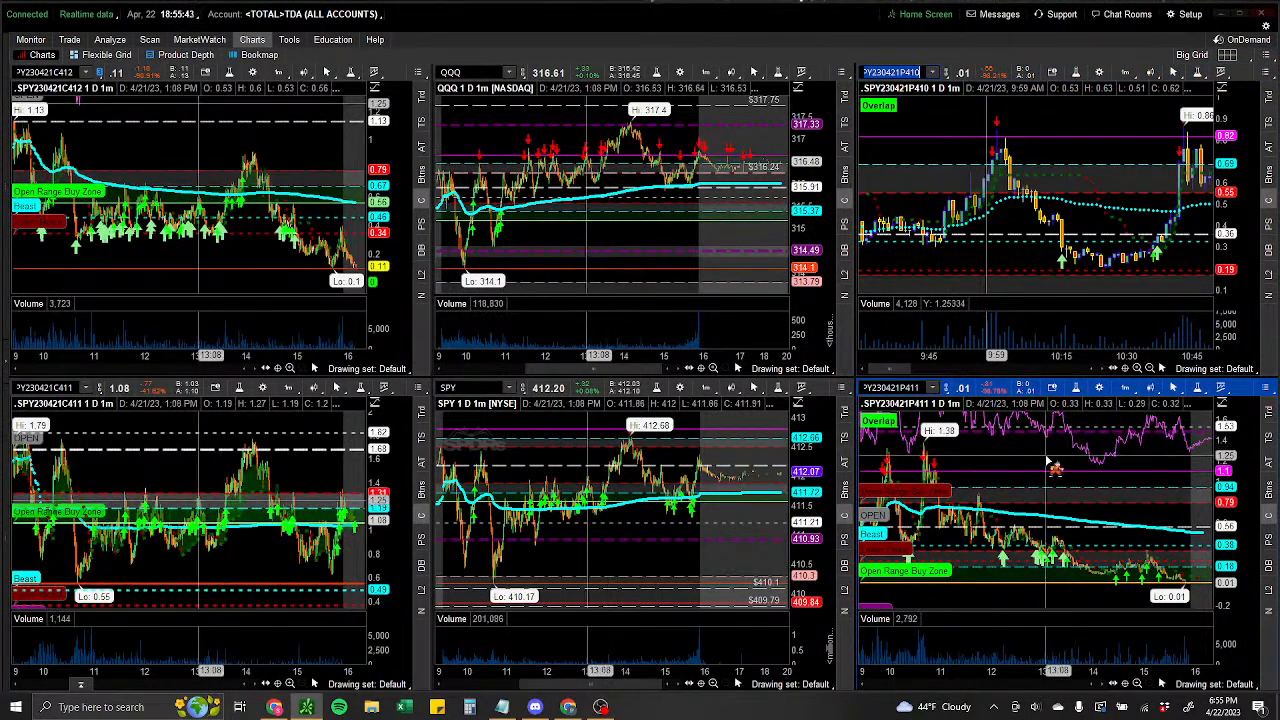
Turn off the purple overlay line on the option charts through the chart settings for option symbols.
{"action": "key", "text": "alt"}
{"action": "key", "text": "alt+s"}
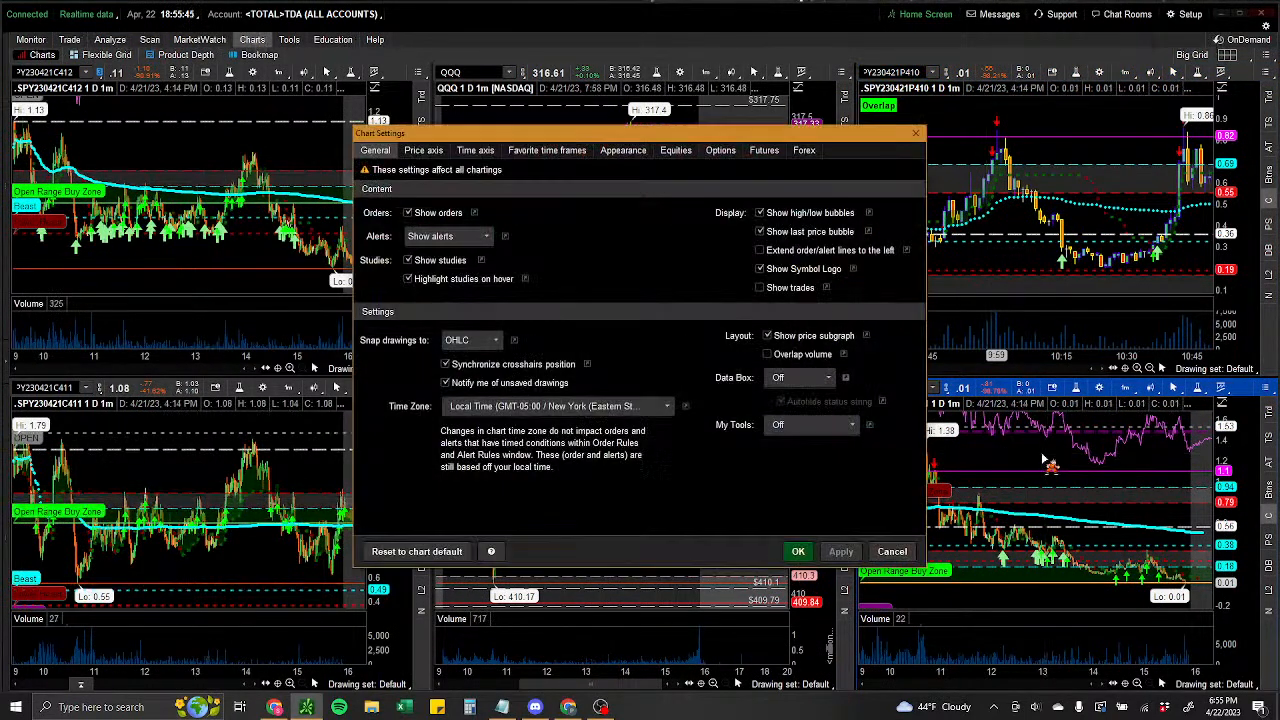
{"action": "left_click", "coordinate": [684, 153]}
{"action": "left_click", "coordinate": [720, 150]}
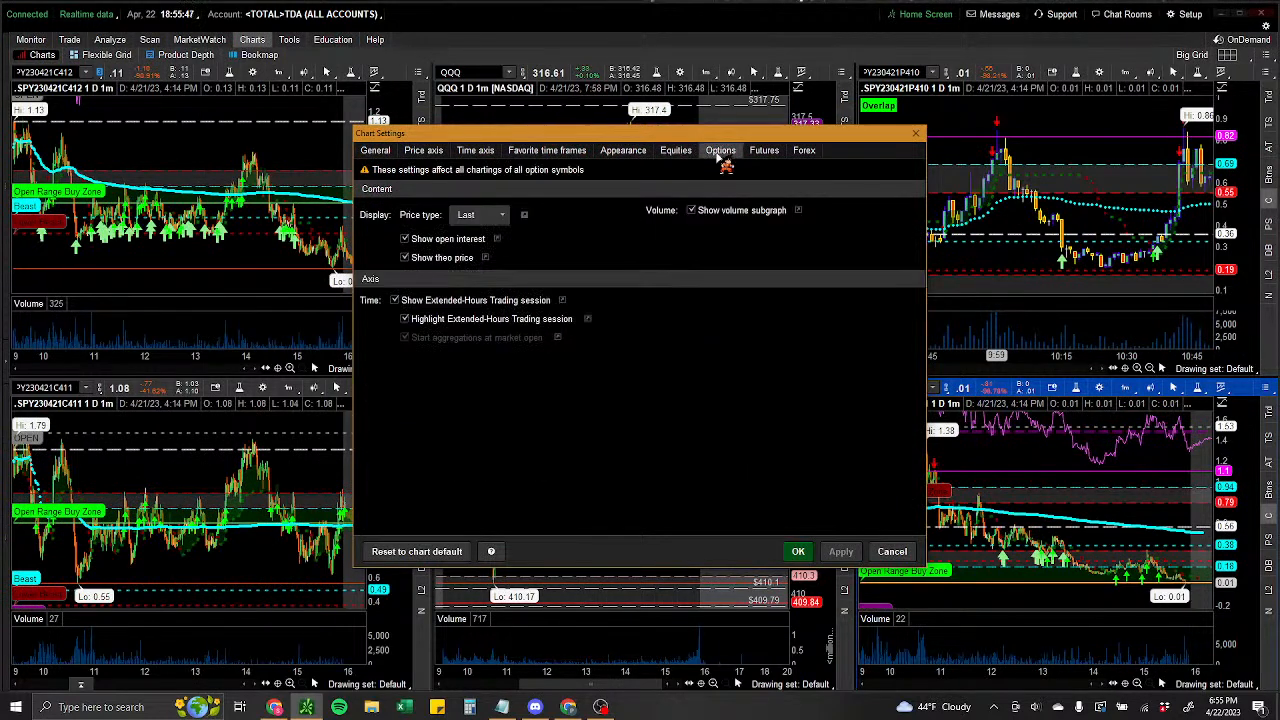
{"action": "left_click", "coordinate": [798, 551]}
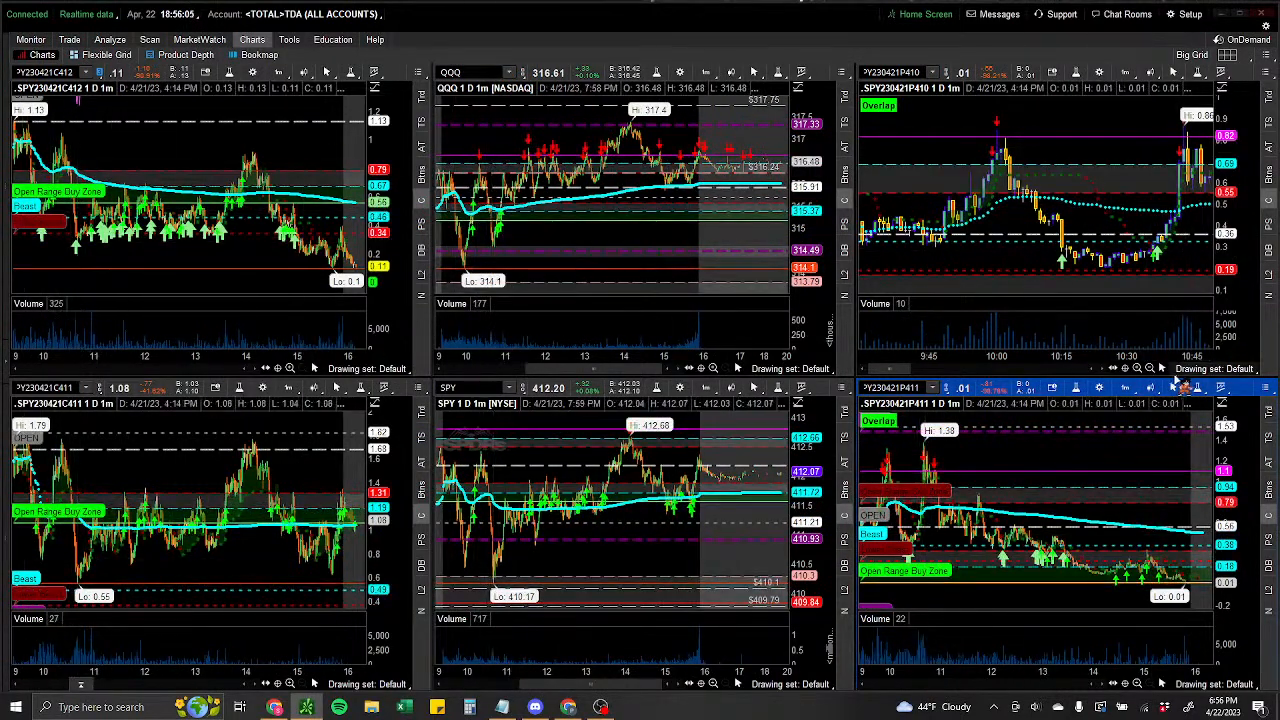
Switch to Discord and look through the Predicted Trades server's live trading, voice and main channels.
{"action": "left_click", "coordinate": [536, 707]}
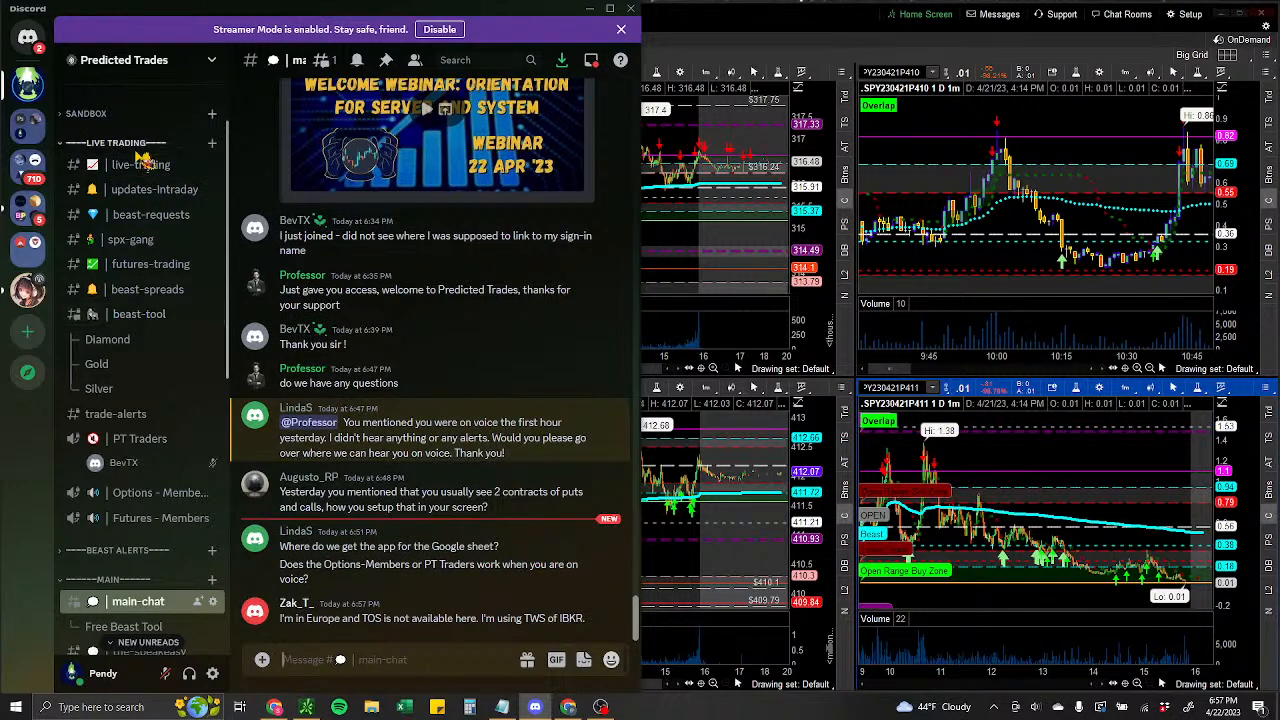
{"action": "scroll", "coordinate": [125, 295], "scroll_direction": "down", "scroll_amount": 3}
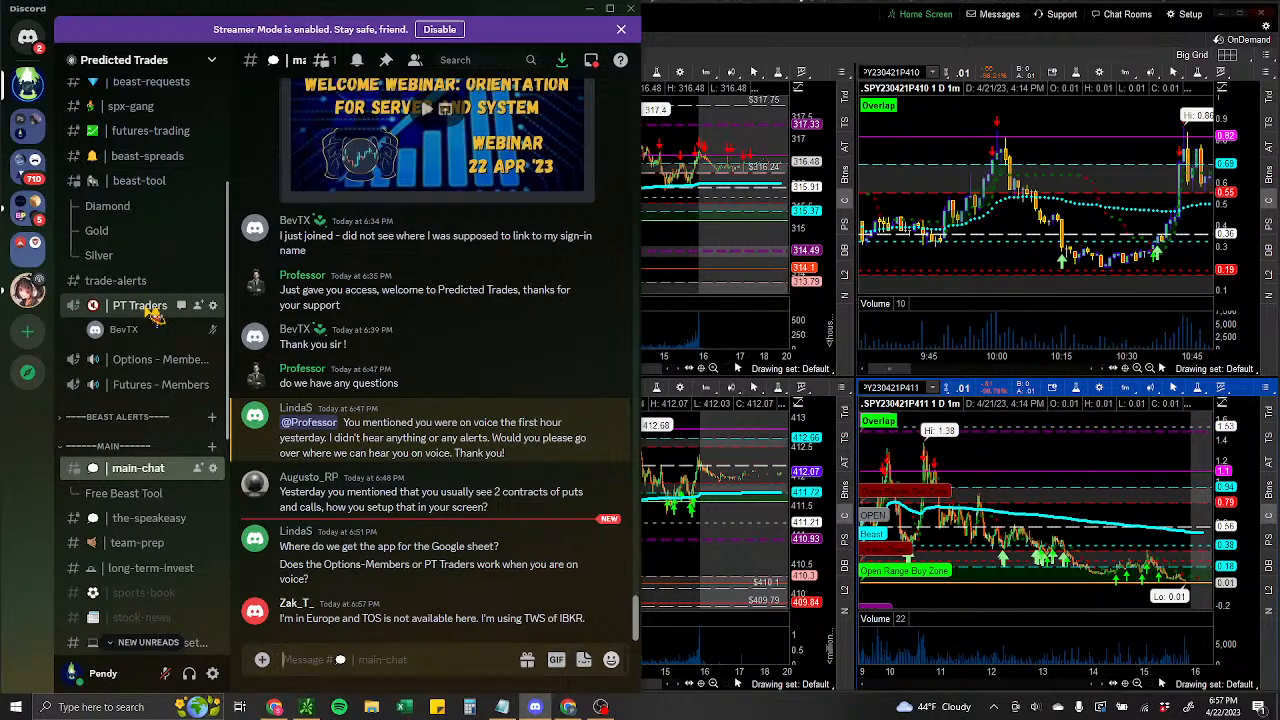
{"action": "scroll", "coordinate": [152, 313], "scroll_direction": "down", "scroll_amount": 3}
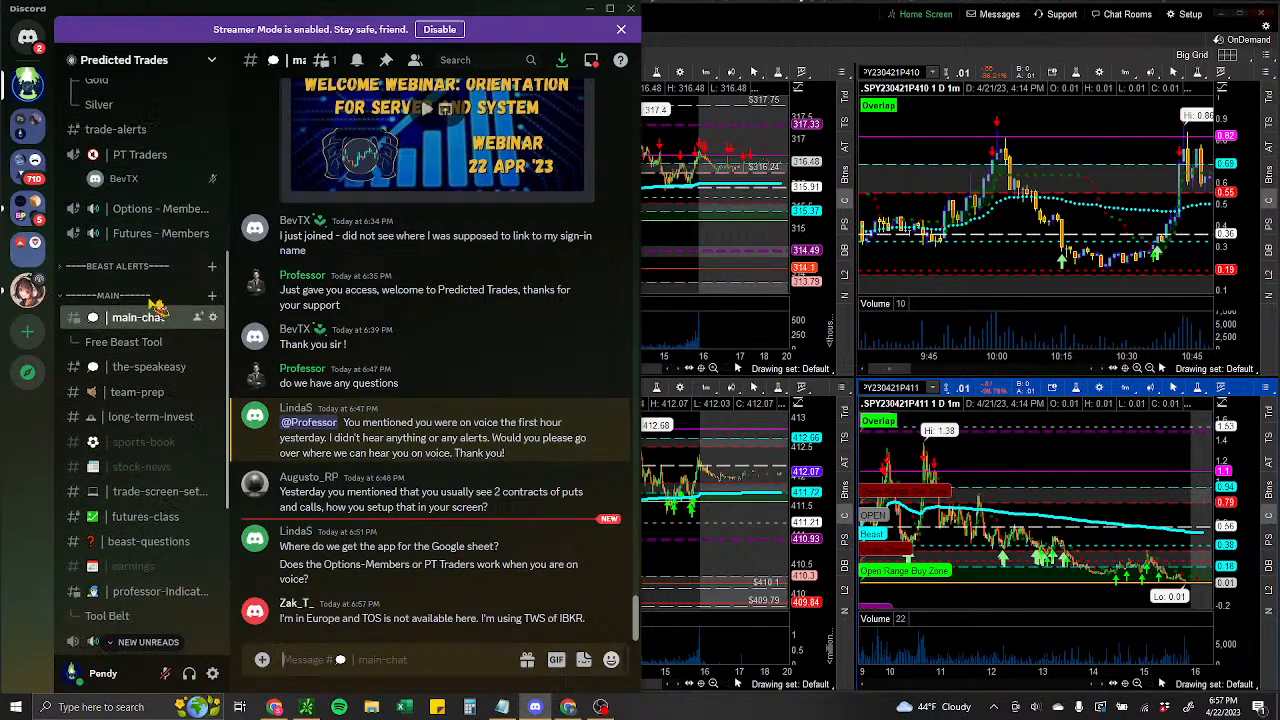
{"action": "scroll", "coordinate": [143, 400], "scroll_direction": "down", "scroll_amount": 4}
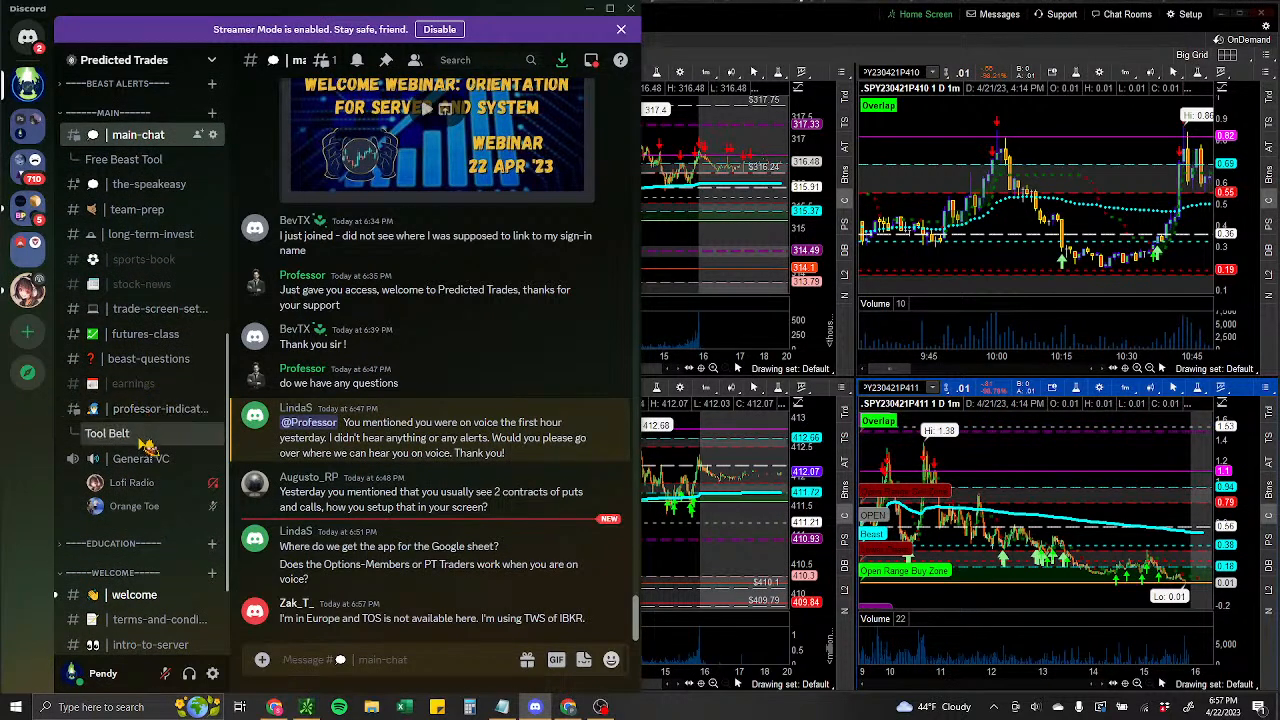
{"action": "mouse_move", "coordinate": [138, 471]}
{"action": "scroll", "coordinate": [150, 437], "scroll_direction": "up", "scroll_amount": 5}
{"action": "scroll", "coordinate": [150, 416], "scroll_direction": "up", "scroll_amount": 4}
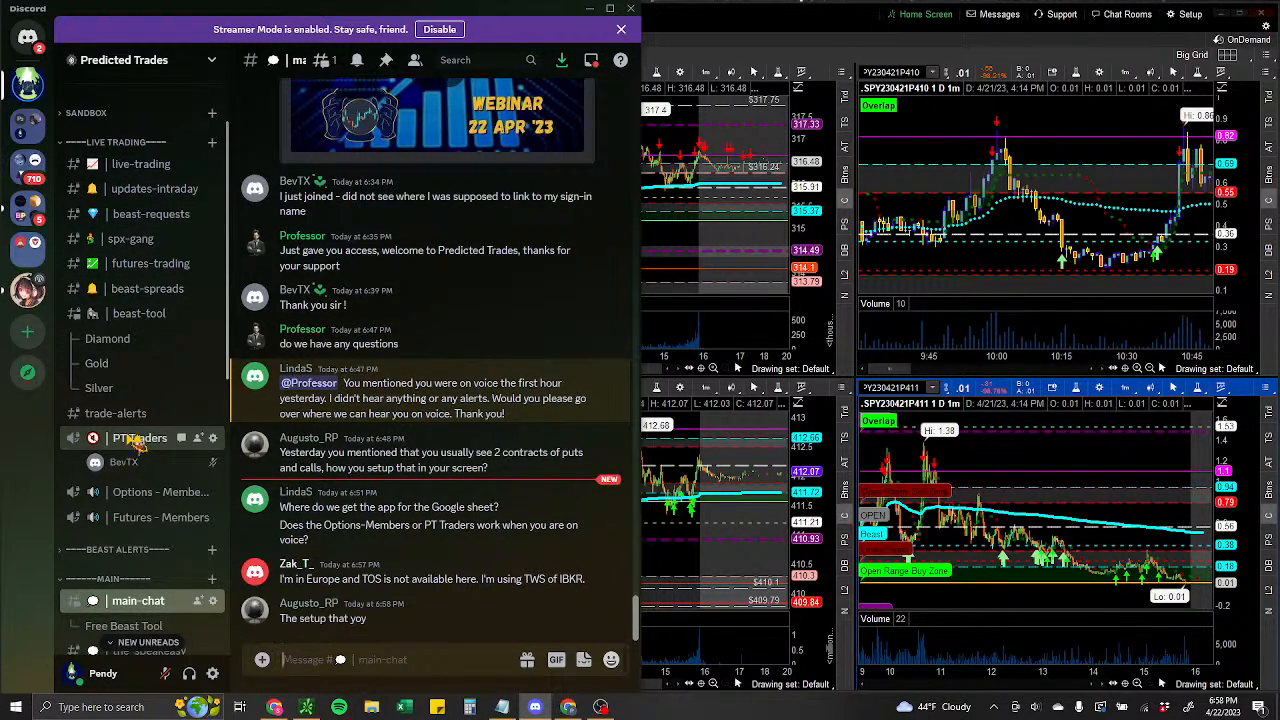
{"action": "left_click_drag", "start_coordinate": [128, 460], "coordinate": [115, 510]}
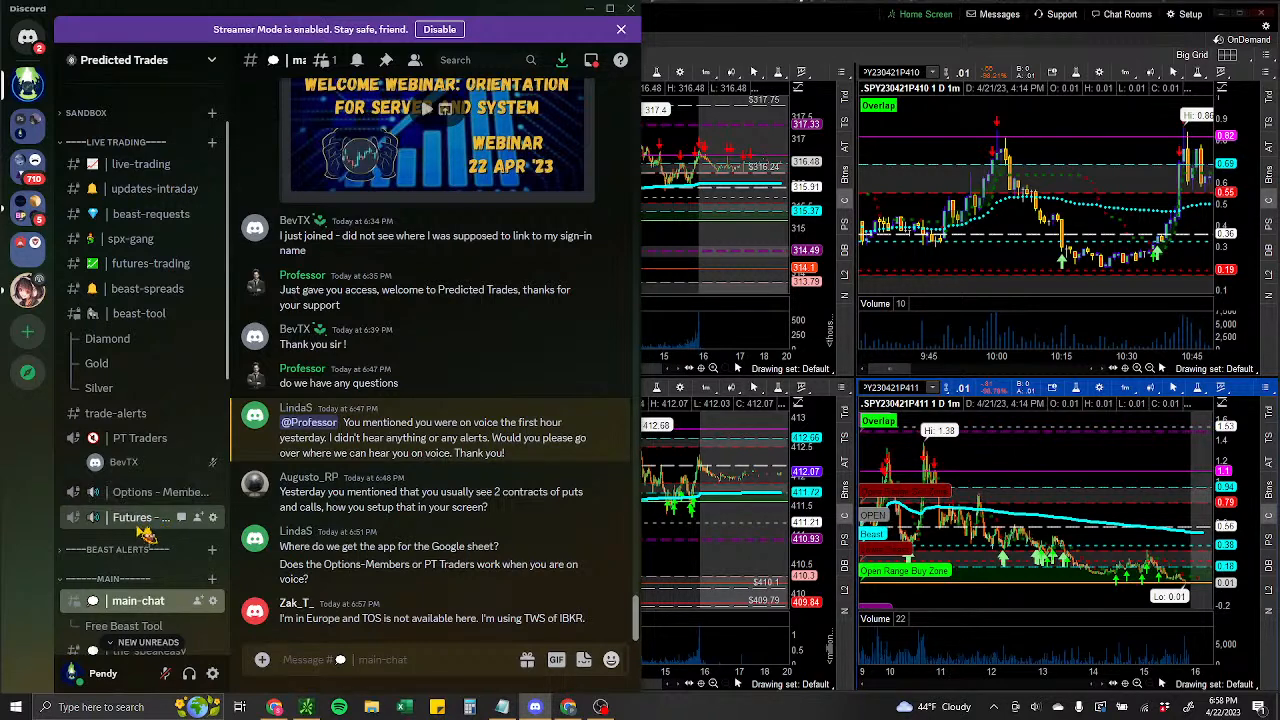
{"action": "scroll", "coordinate": [145, 535], "scroll_direction": "down", "scroll_amount": 5}
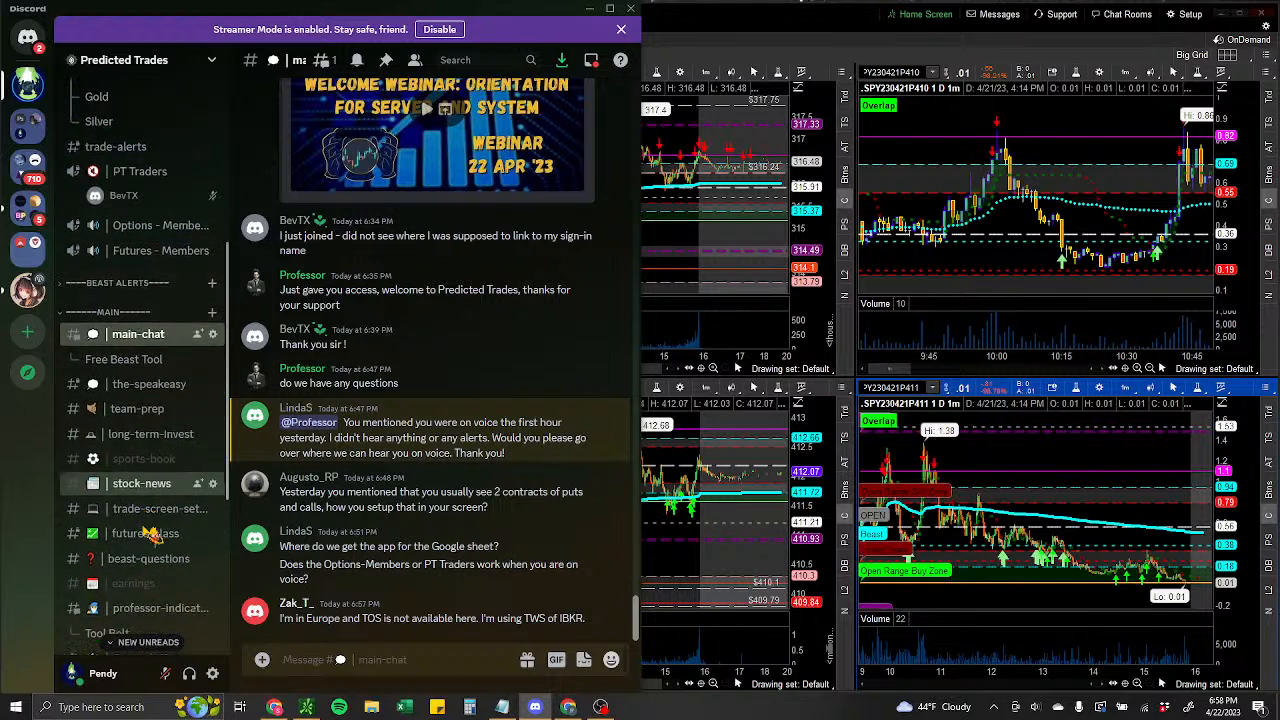
{"action": "scroll", "coordinate": [148, 535], "scroll_direction": "down", "scroll_amount": 1}
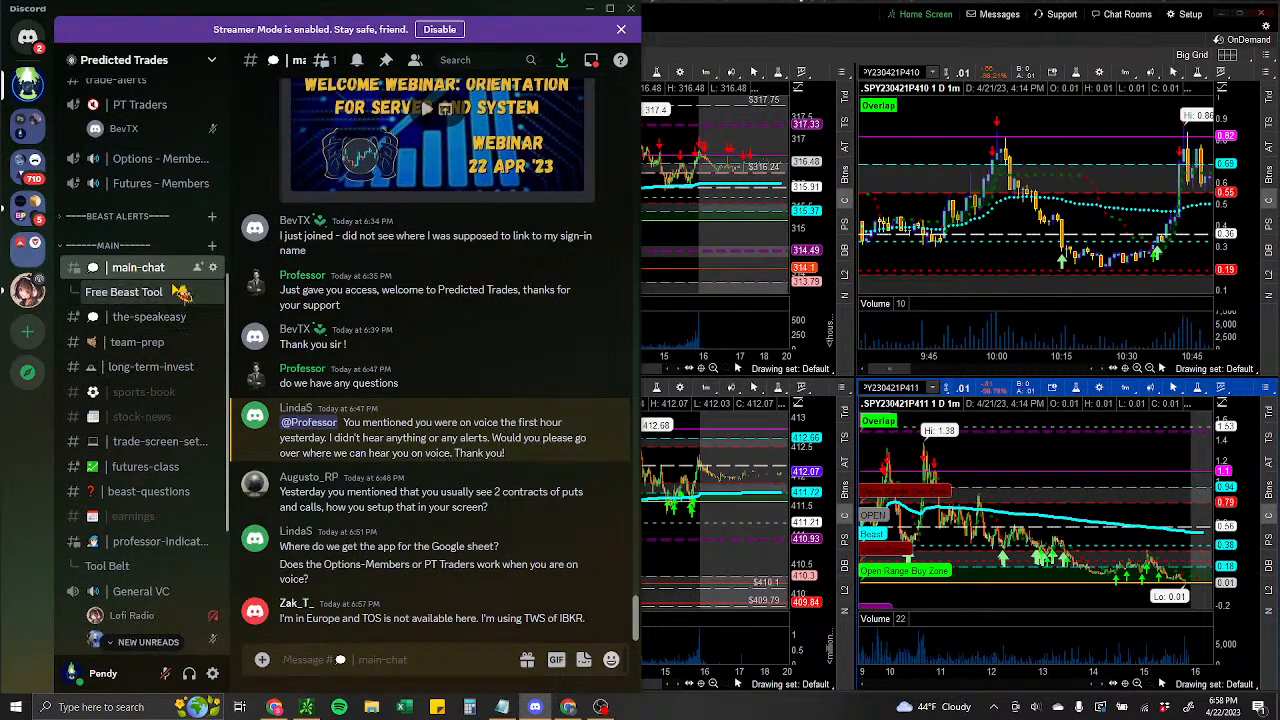
Look through the rest of the server's channel list, from the main channels and General VC to the welcome section.
{"action": "scroll", "coordinate": [165, 400], "scroll_direction": "down", "scroll_amount": 2}
{"action": "mouse_move", "coordinate": [160, 470]}
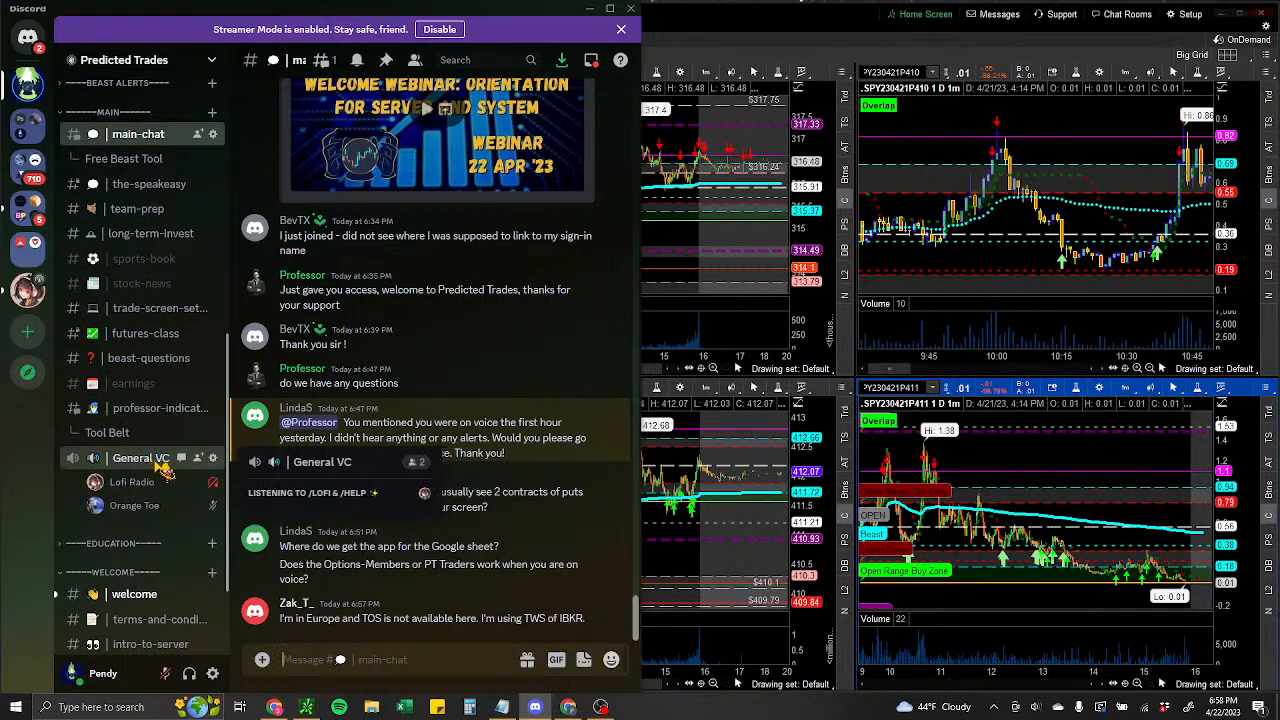
{"action": "scroll", "coordinate": [152, 515], "scroll_direction": "down", "scroll_amount": 1}
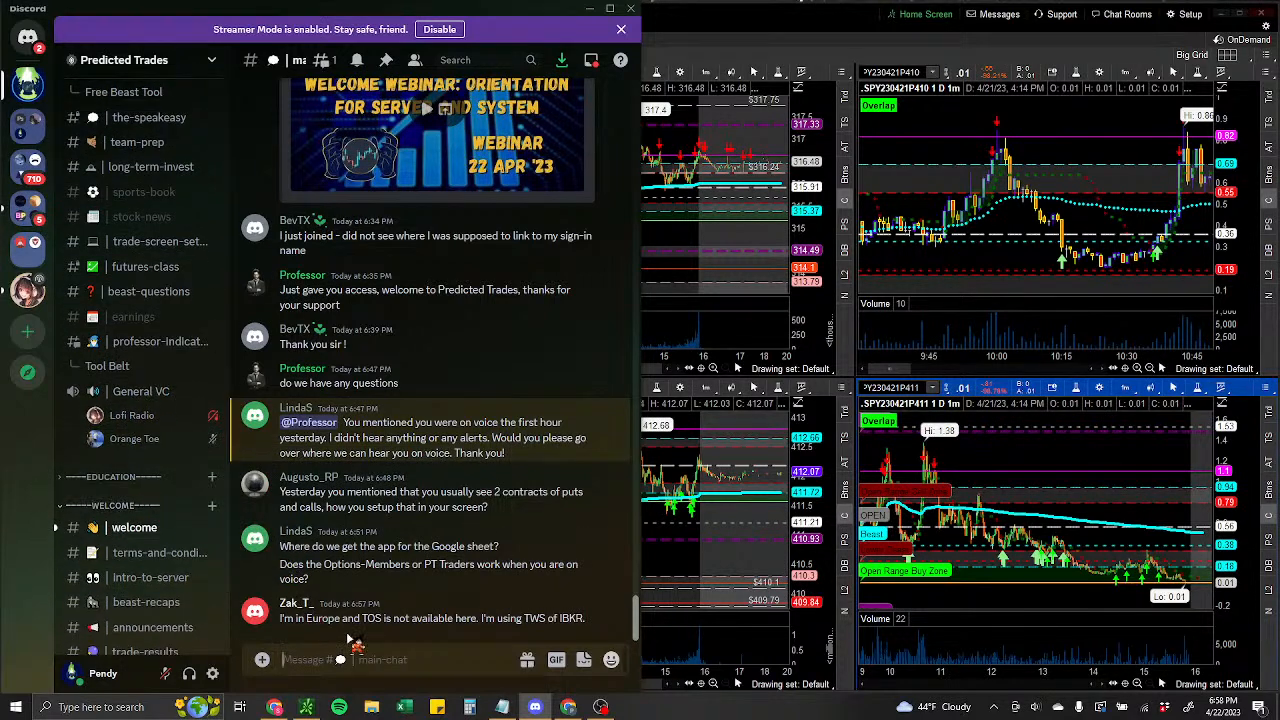
Switch to YouTube Studio to check the live stream's chat for questions, and return to the Discord main-chat.
{"action": "left_click", "coordinate": [275, 708]}
{"action": "left_click", "coordinate": [275, 708]}
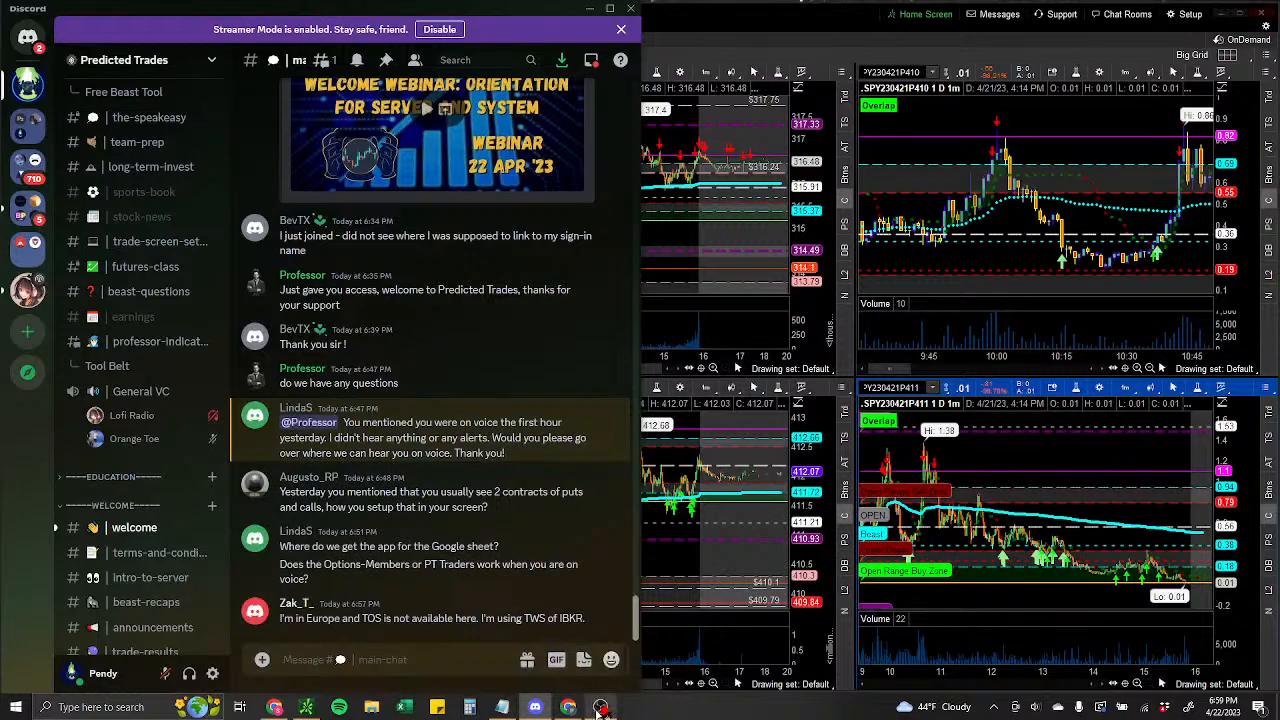
{"action": "left_click", "coordinate": [600, 708]}
{"action": "left_click", "coordinate": [568, 708]}
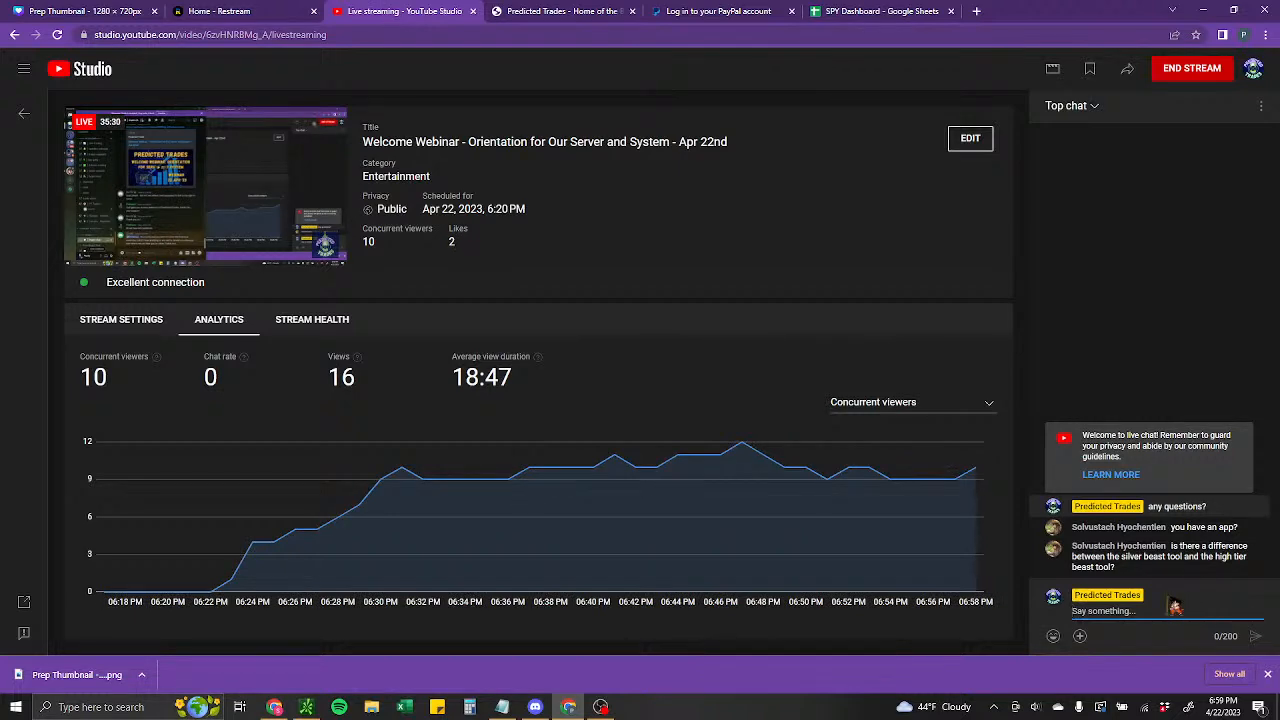
{"action": "left_click", "coordinate": [1203, 12]}
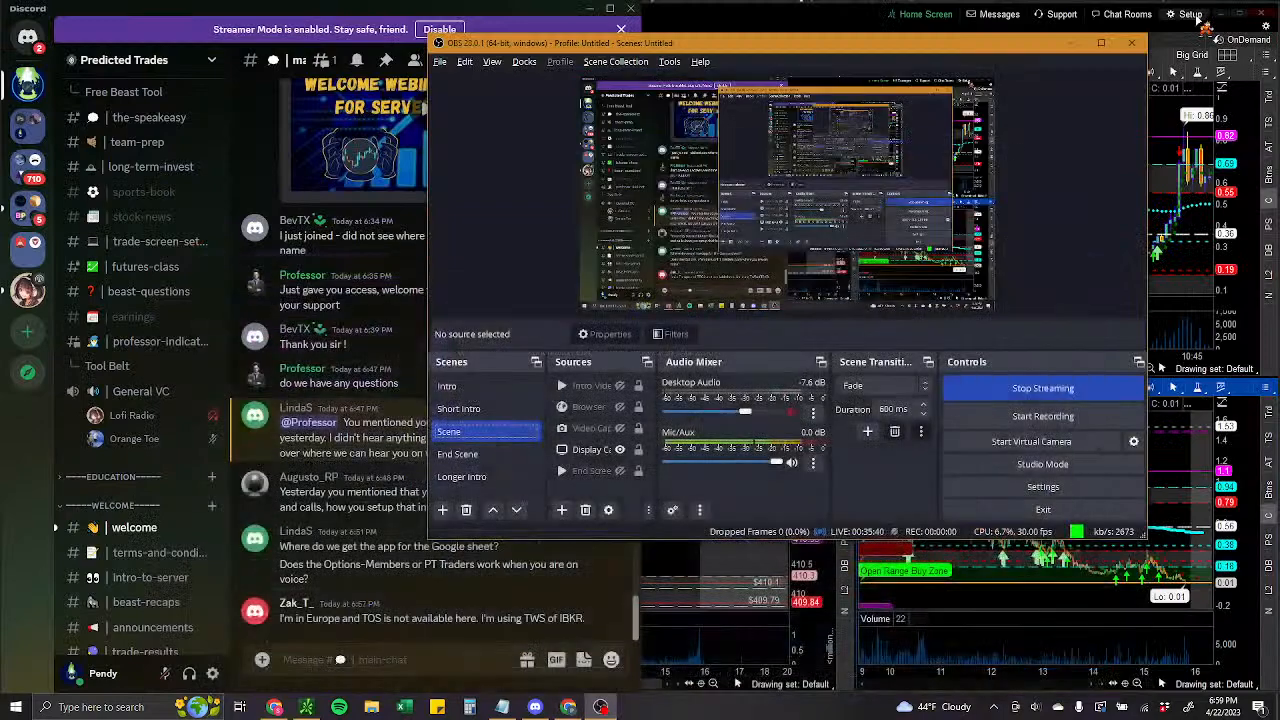
{"action": "left_click", "coordinate": [290, 585]}
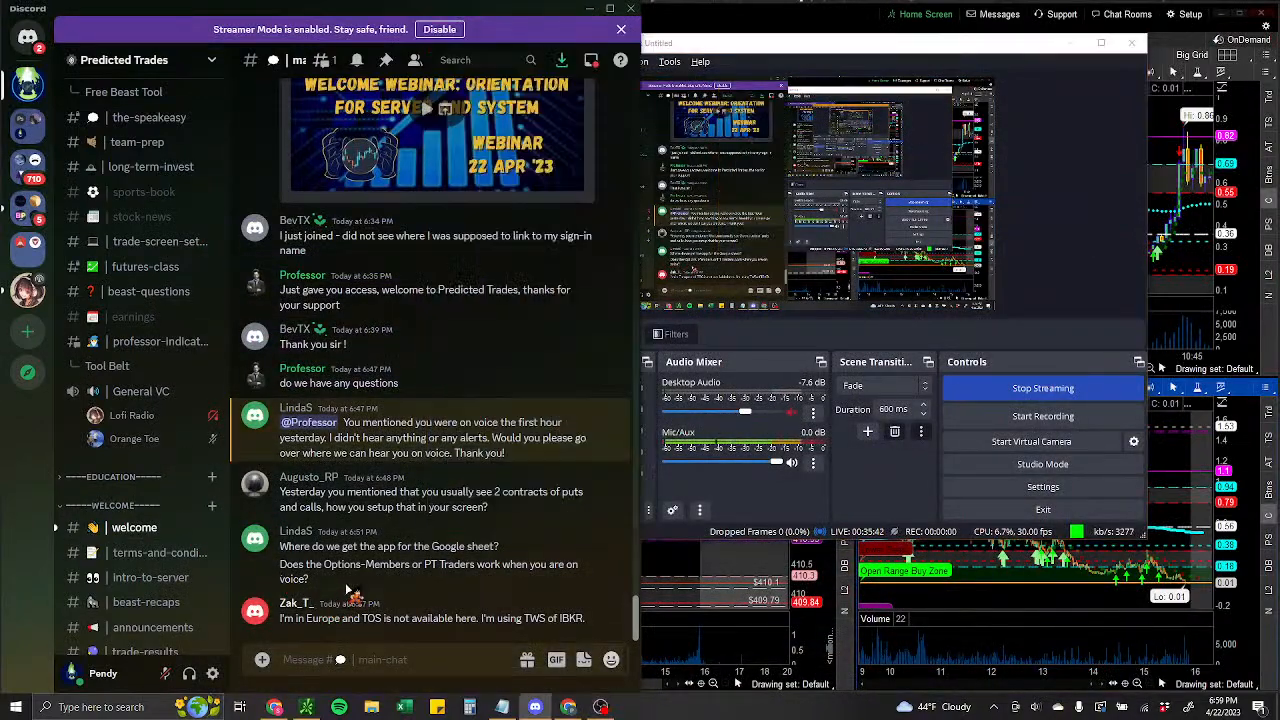
Open the subscribe-upgrade channel and read the Silver and Gold subscription descriptions.
{"action": "scroll", "coordinate": [148, 630], "scroll_direction": "down", "scroll_amount": 2}
{"action": "left_click", "coordinate": [148, 633]}
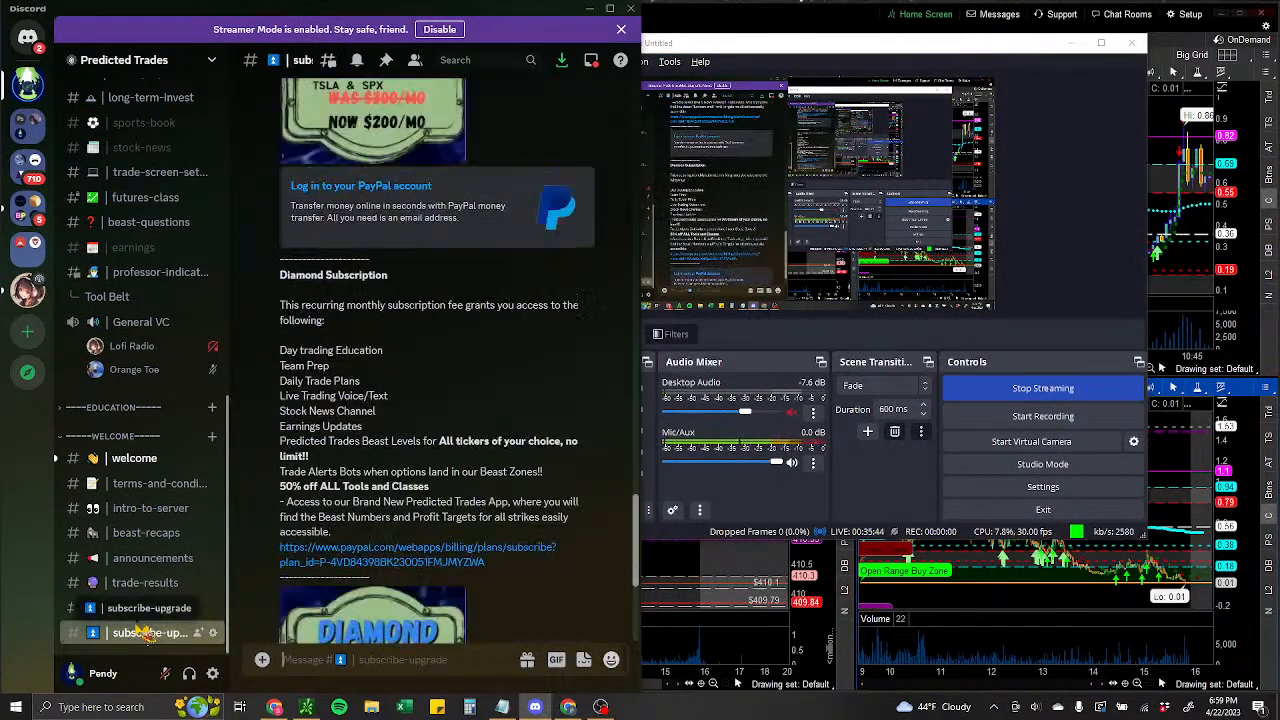
{"action": "scroll", "coordinate": [497, 398], "scroll_direction": "up", "scroll_amount": 4}
{"action": "scroll", "coordinate": [496, 399], "scroll_direction": "down", "scroll_amount": 2}
{"action": "scroll", "coordinate": [500, 400], "scroll_direction": "up", "scroll_amount": 8}
{"action": "scroll", "coordinate": [508, 402], "scroll_direction": "up", "scroll_amount": 4}
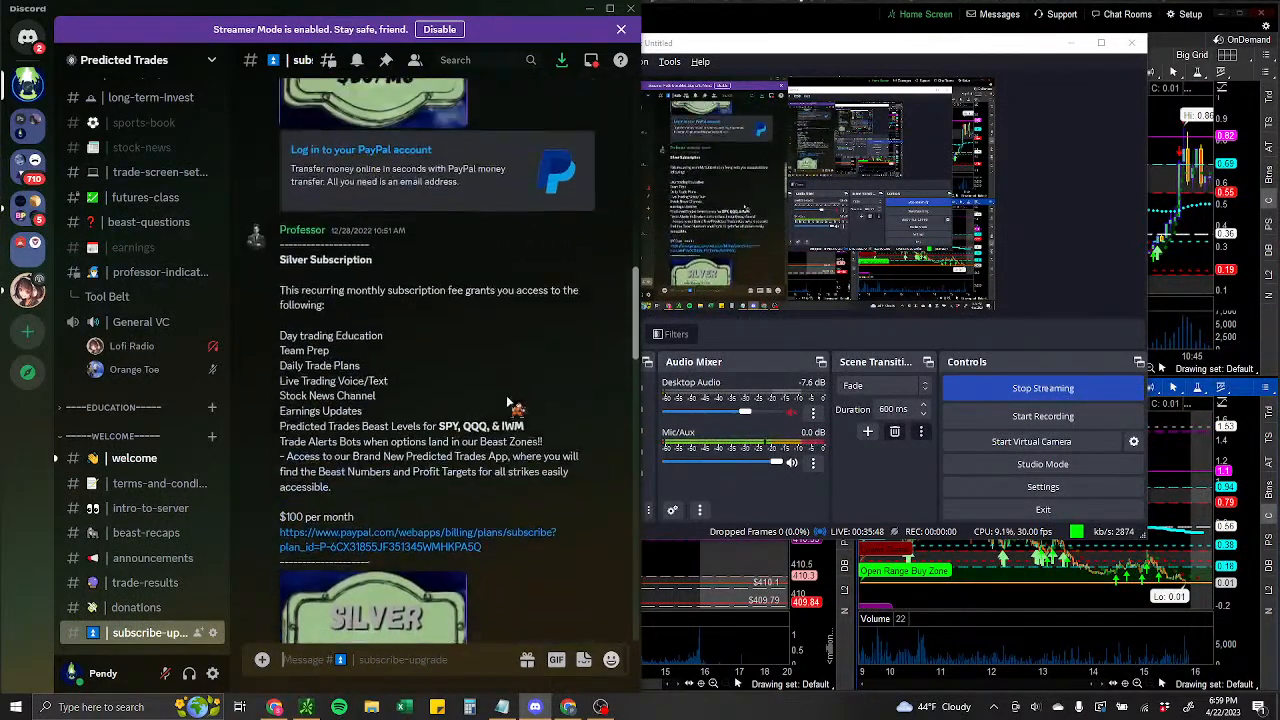
{"action": "scroll", "coordinate": [470, 308], "scroll_direction": "down", "scroll_amount": 3}
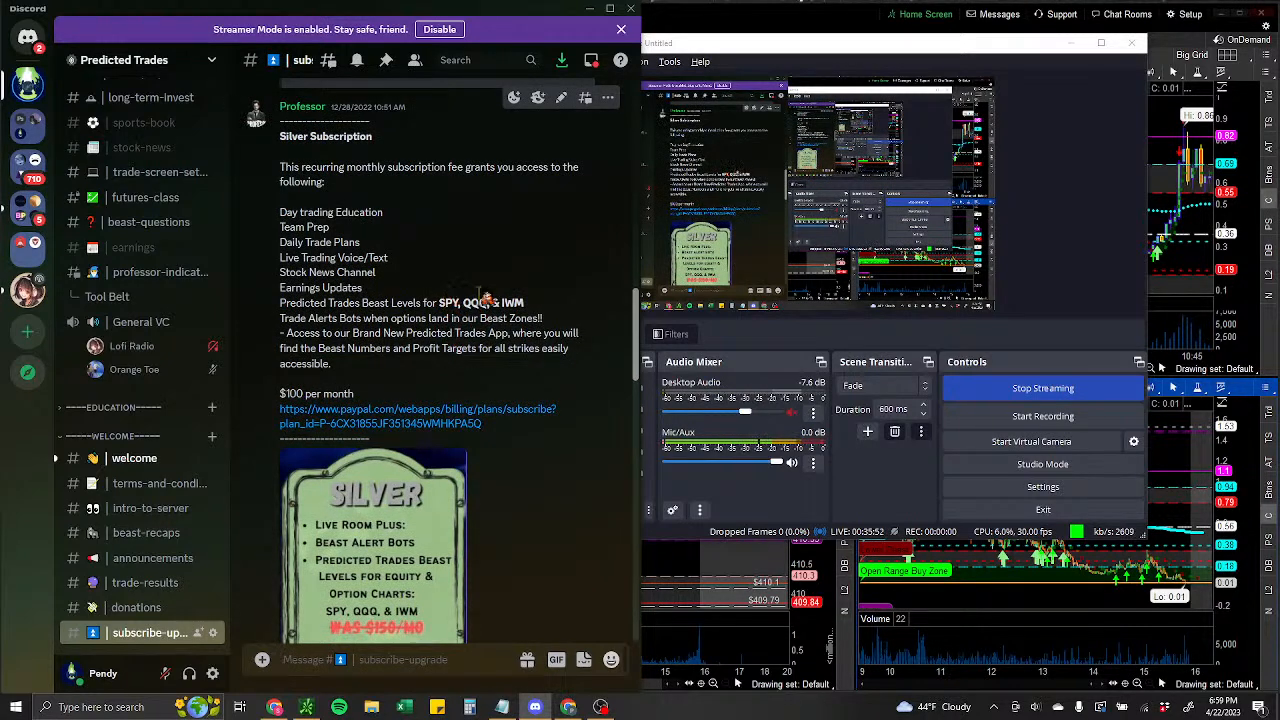
{"action": "scroll", "coordinate": [527, 302], "scroll_direction": "down", "scroll_amount": 3}
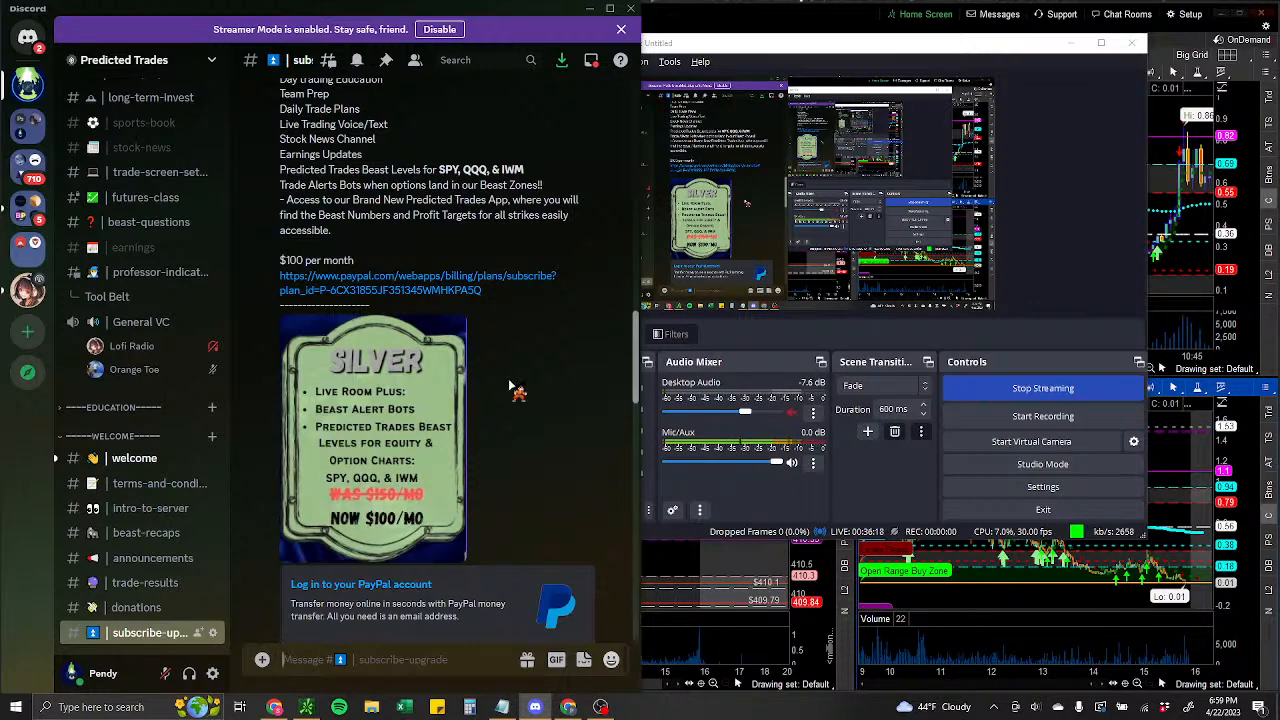
{"action": "scroll", "coordinate": [510, 387], "scroll_direction": "down", "scroll_amount": 10}
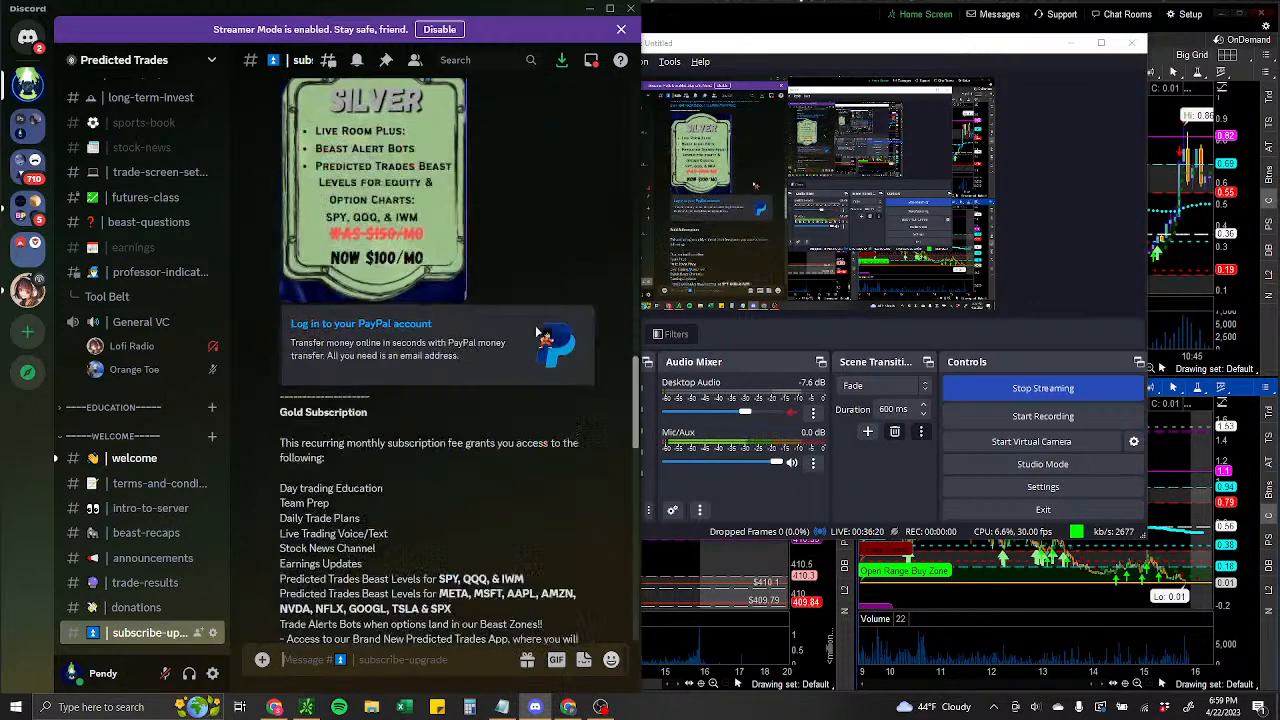
{"action": "scroll", "coordinate": [520, 342], "scroll_direction": "up", "scroll_amount": 3}
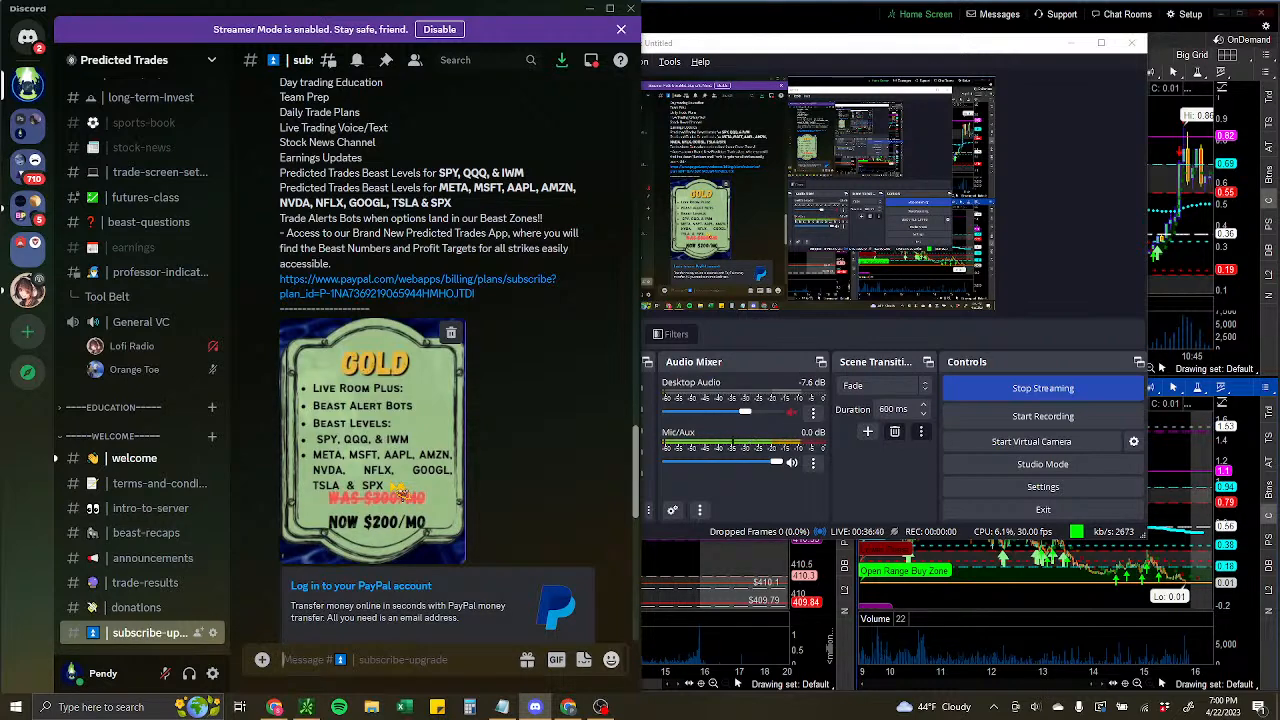
Switch to thinkorswim, expand the gadget sidebar and look through the symbols of the Main watchlist.
{"action": "left_click", "coordinate": [772, 596]}
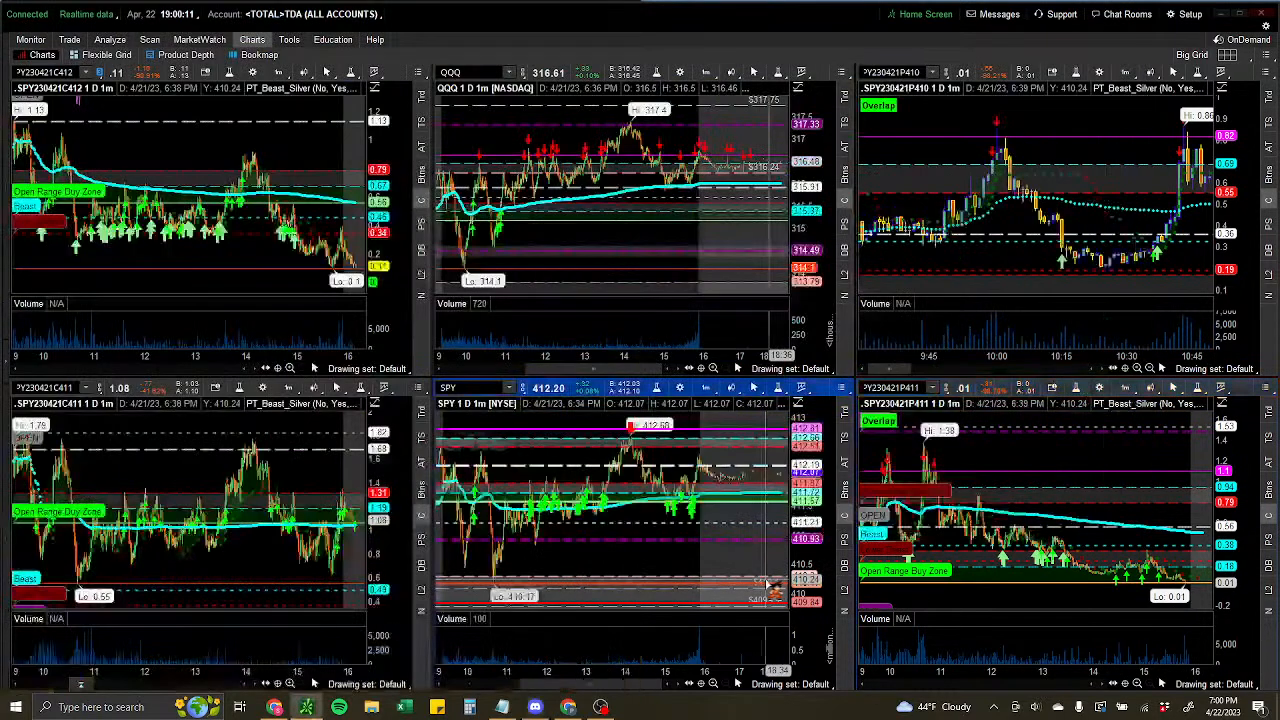
{"action": "left_click", "coordinate": [6, 358]}
{"action": "left_click", "coordinate": [20, 71]}
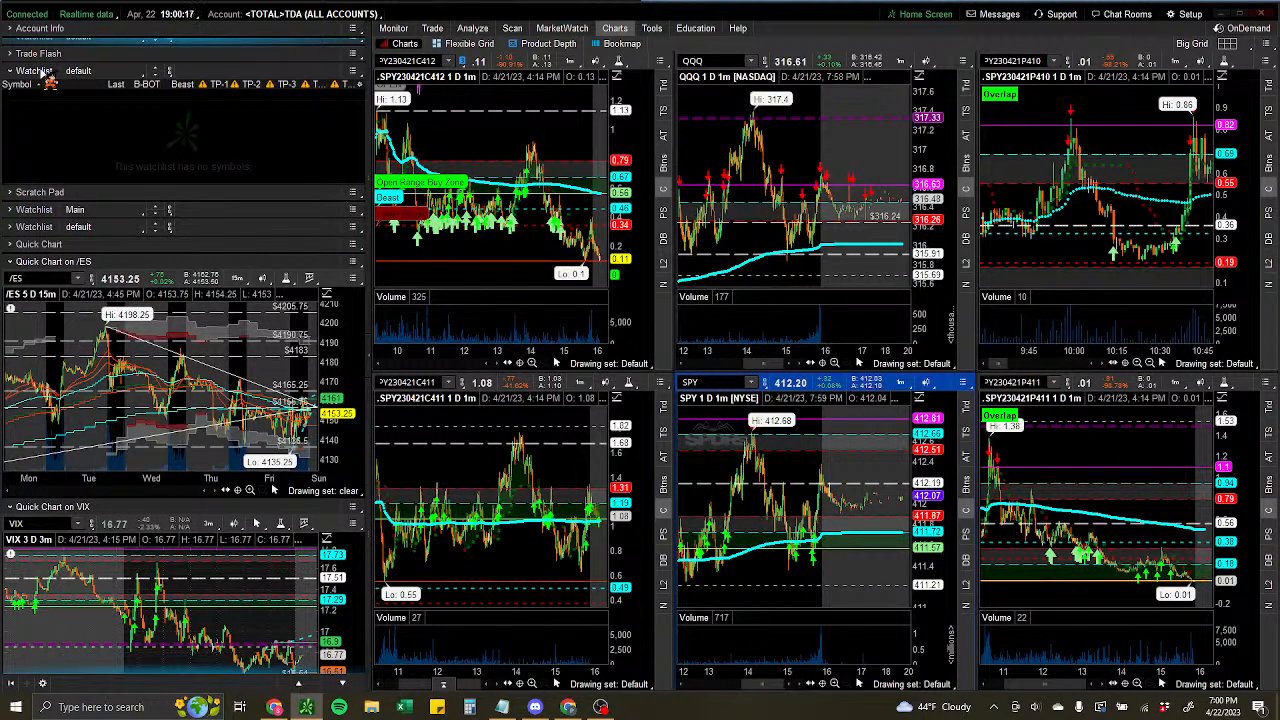
{"action": "left_click", "coordinate": [44, 73]}
{"action": "scroll", "coordinate": [102, 66], "scroll_direction": "up", "scroll_amount": 4}
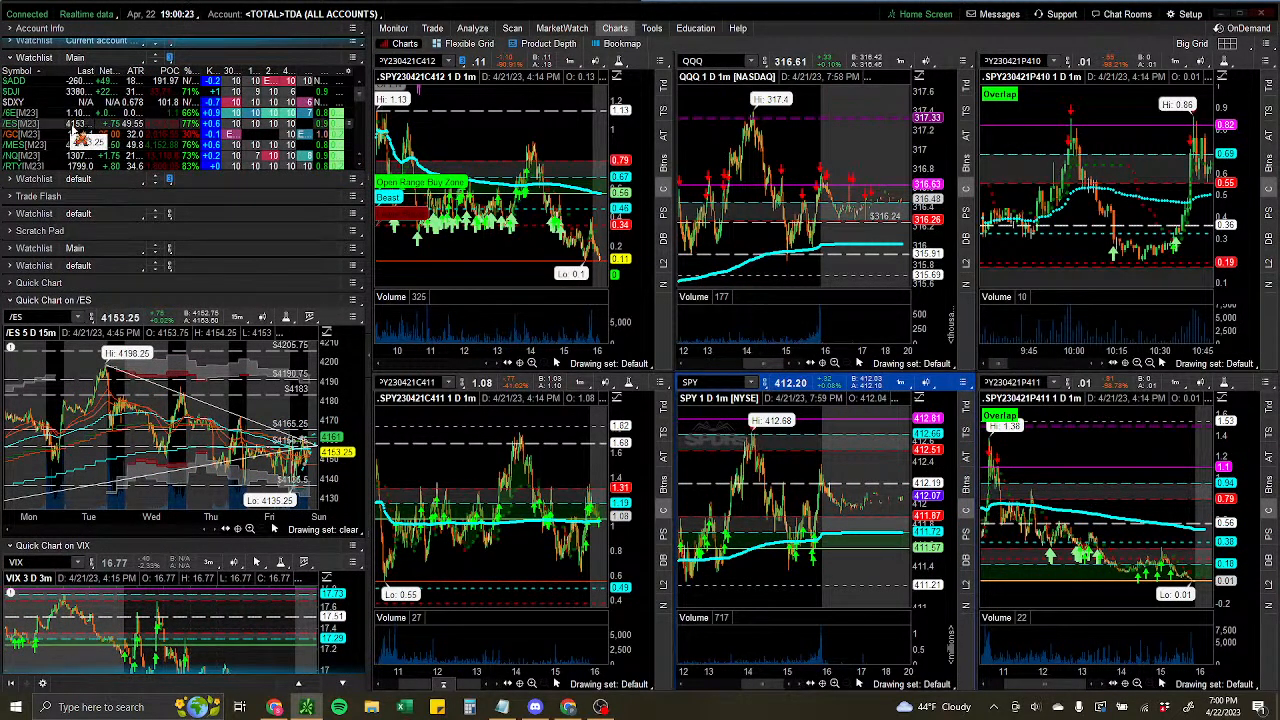
{"action": "scroll", "coordinate": [70, 125], "scroll_direction": "down", "scroll_amount": 1}
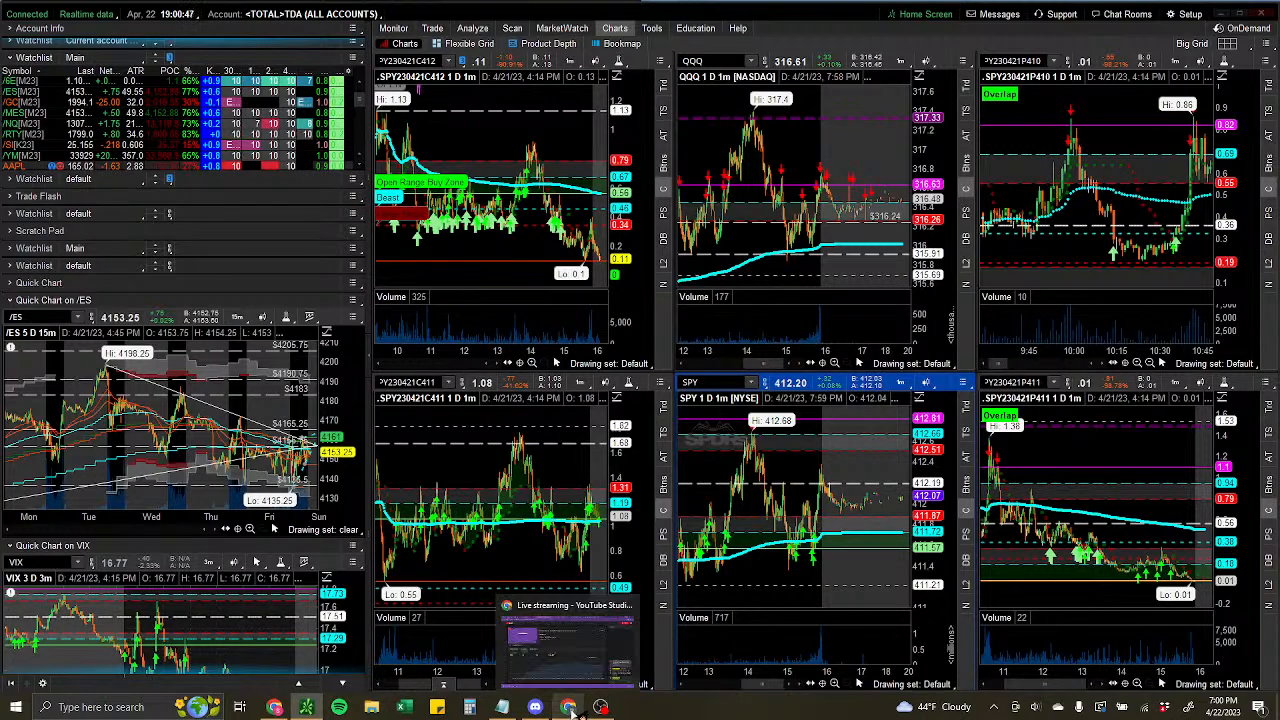
Switch back to Discord and read the Diamond subscription description in the subscribe-upgrade channel.
{"action": "left_click", "coordinate": [535, 707]}
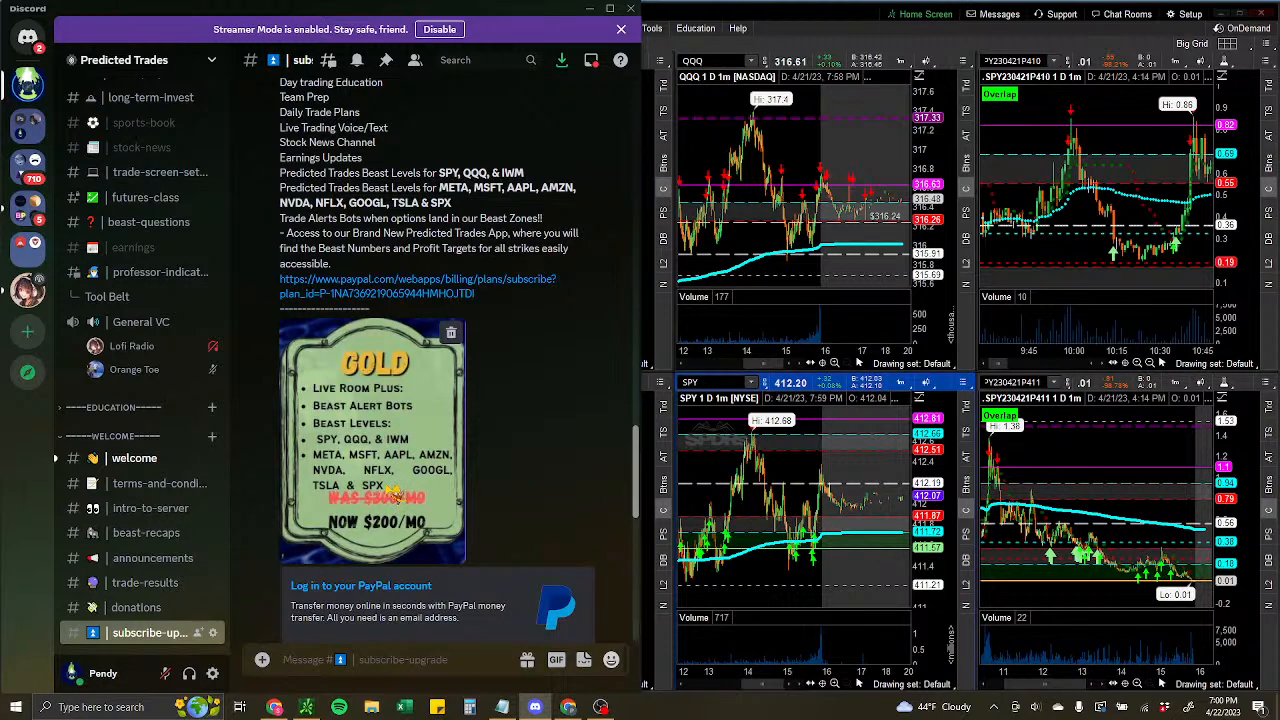
{"action": "scroll", "coordinate": [465, 390], "scroll_direction": "down", "scroll_amount": 8}
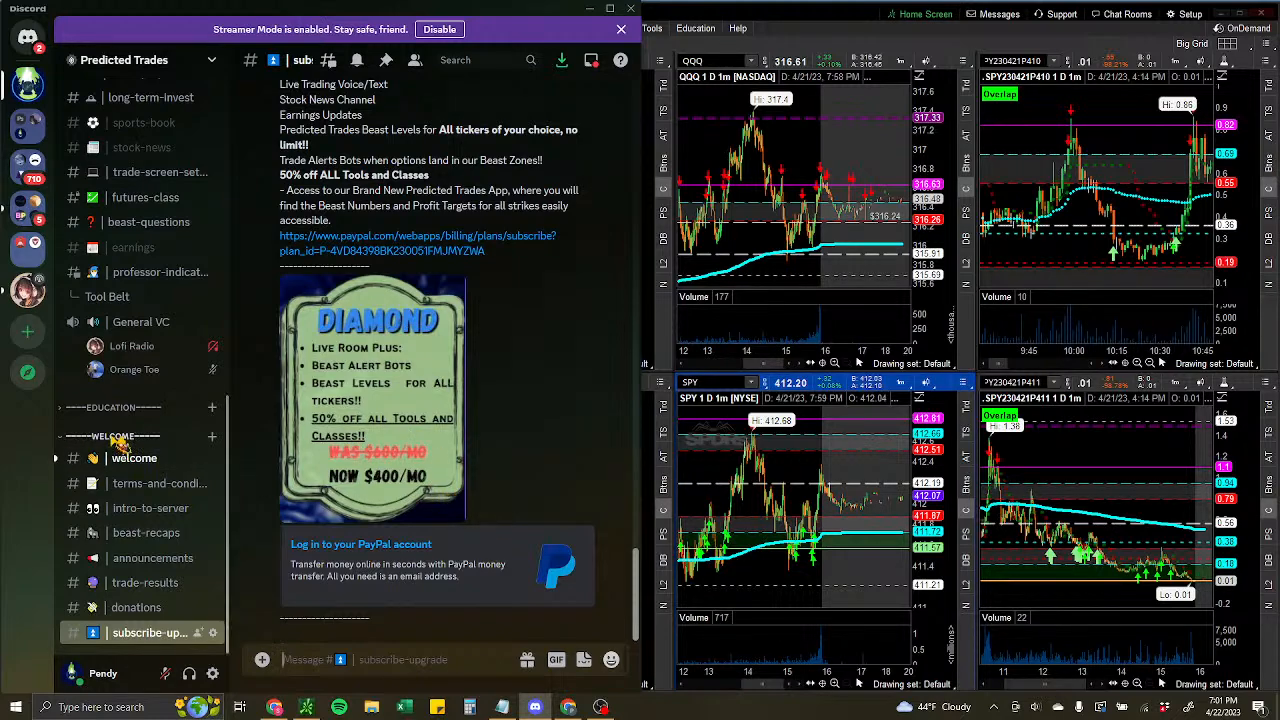
{"action": "scroll", "coordinate": [140, 450], "scroll_direction": "up", "scroll_amount": 4}
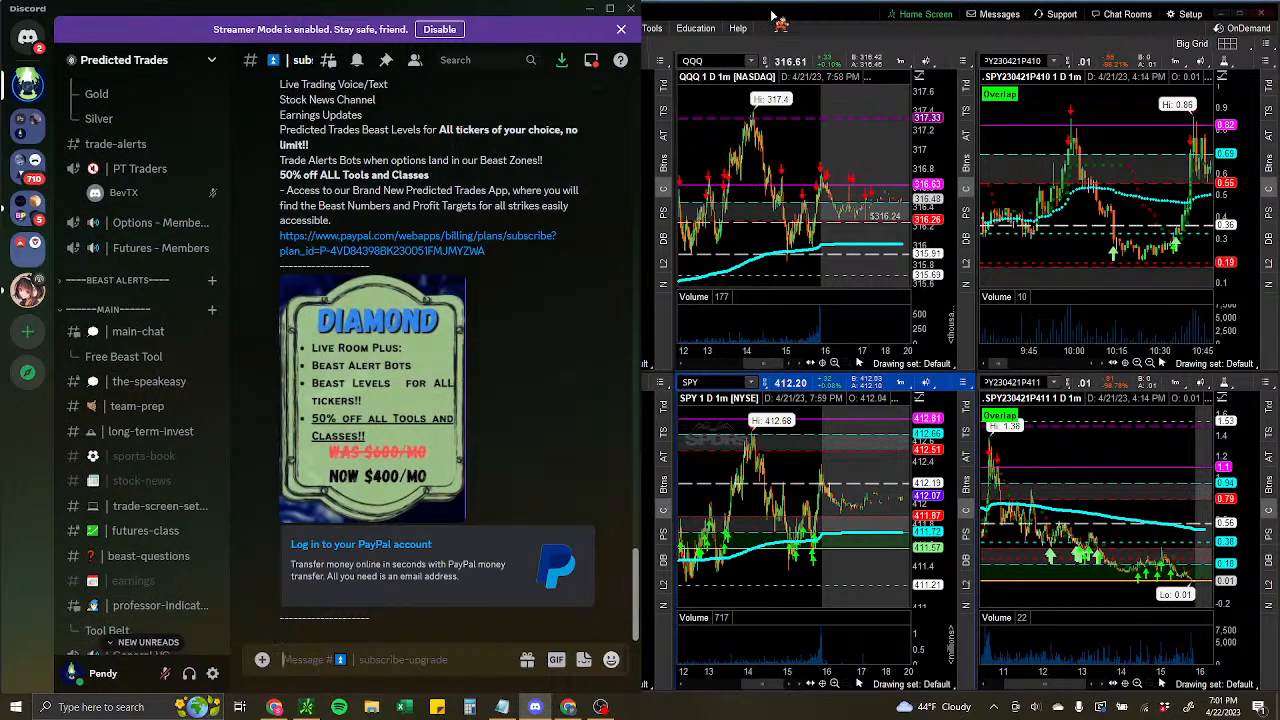
Check the YouTube Studio live chat and the Discord main-chat for new member questions.
{"action": "left_click", "coordinate": [800, 52]}
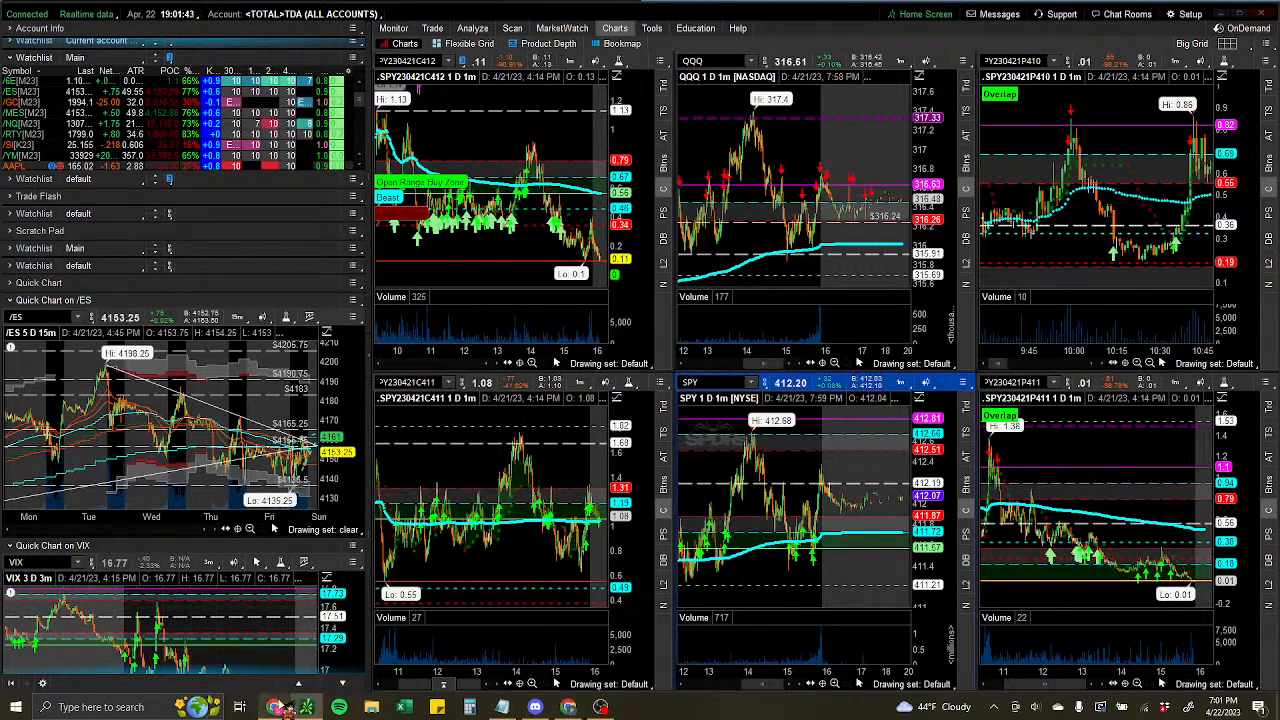
{"action": "left_click", "coordinate": [568, 707]}
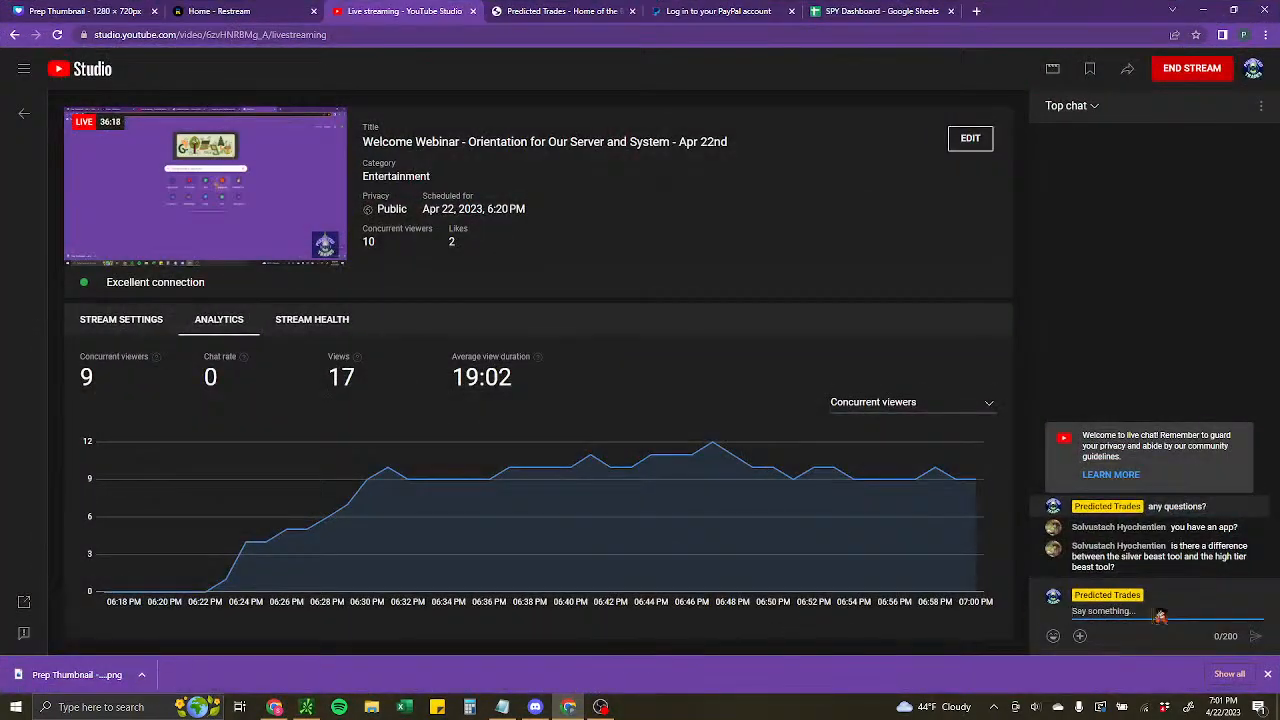
{"action": "left_click", "coordinate": [535, 707]}
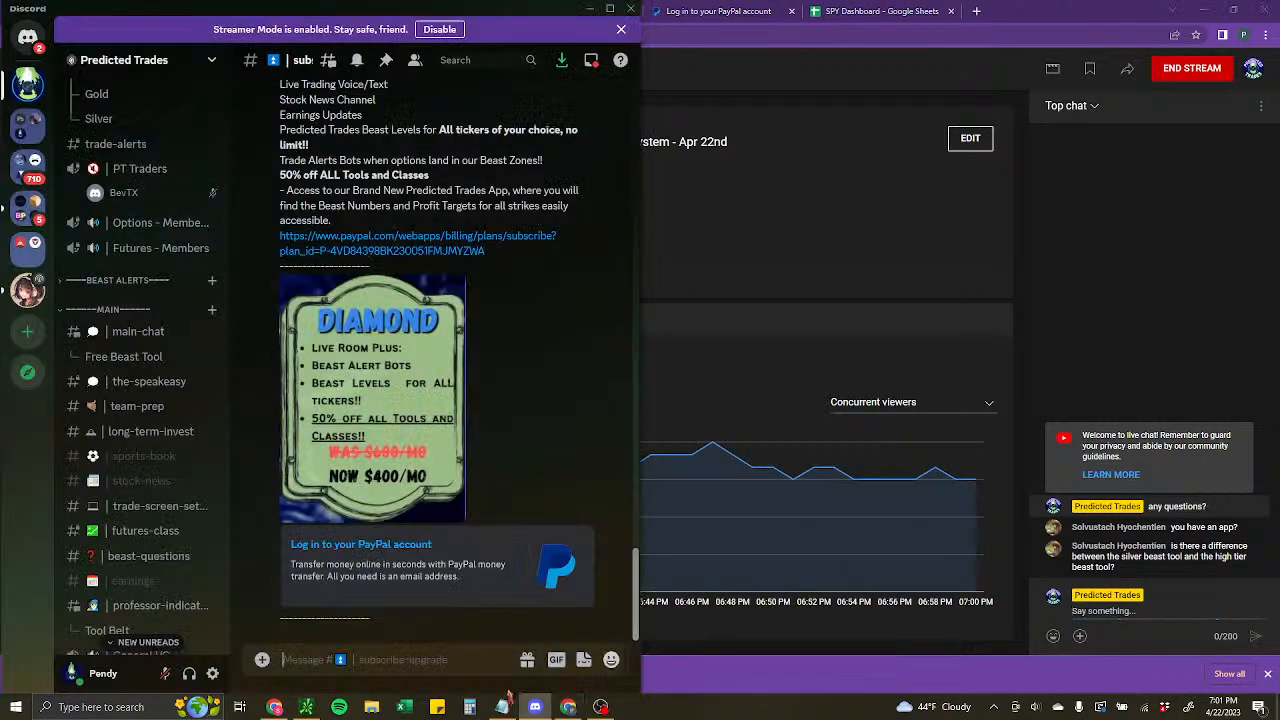
{"action": "left_click", "coordinate": [122, 331]}
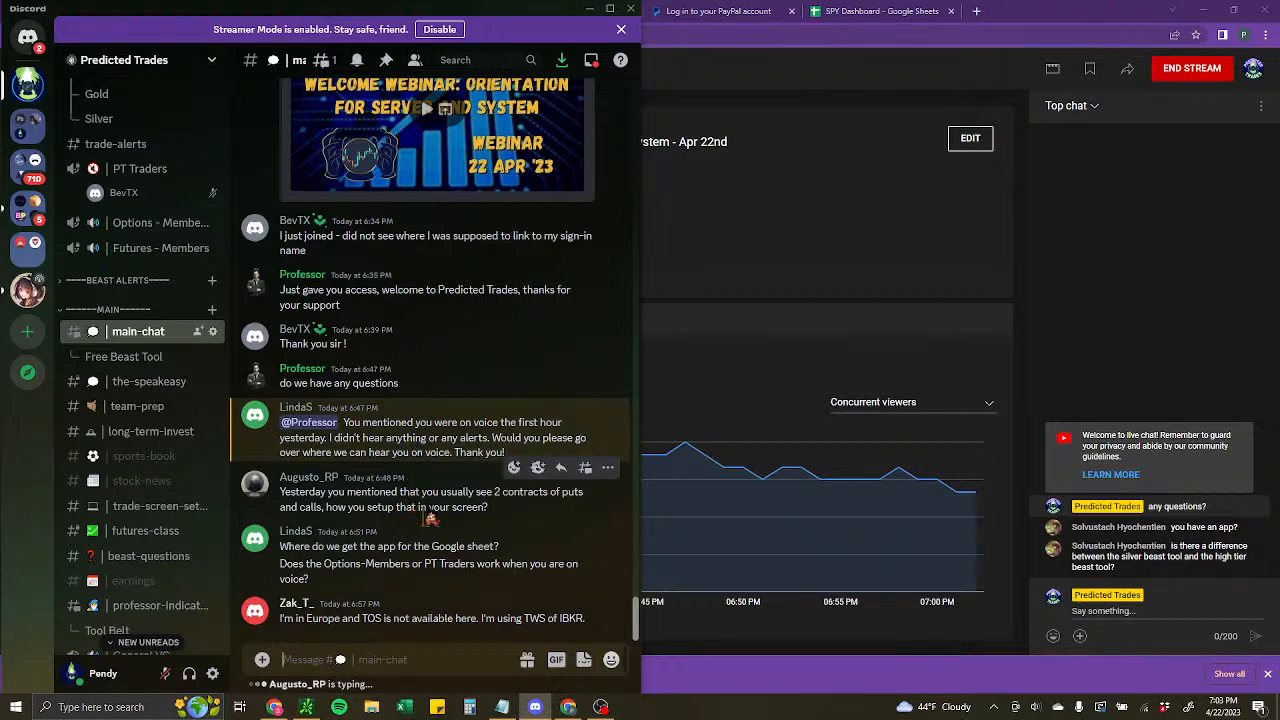
{"action": "left_click", "coordinate": [1150, 611]}
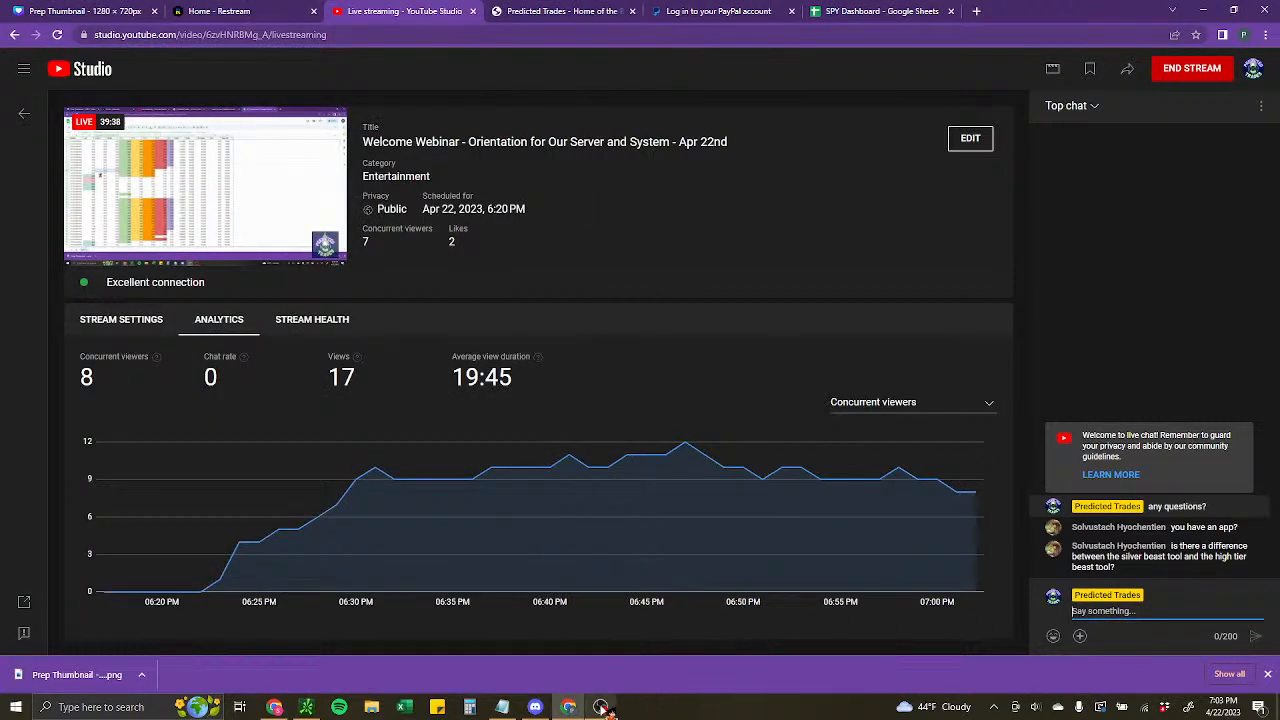
{"action": "left_click", "coordinate": [601, 708]}
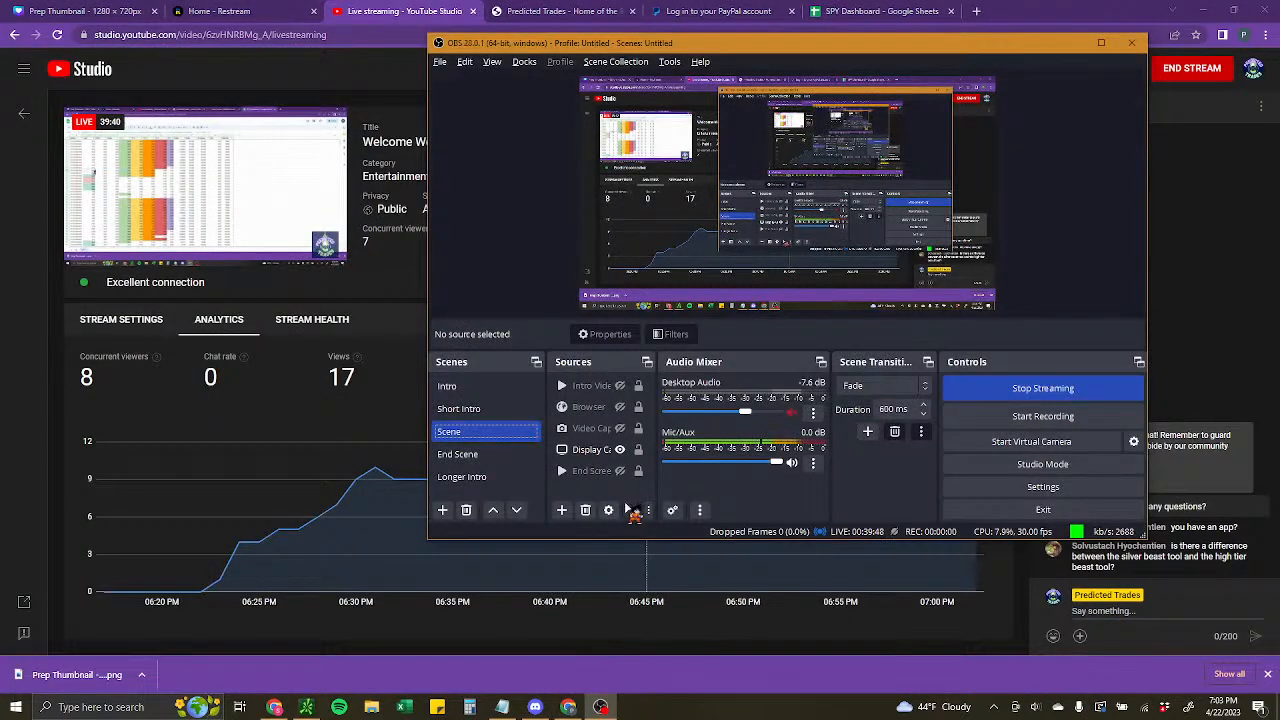
{"action": "left_click", "coordinate": [601, 708]}
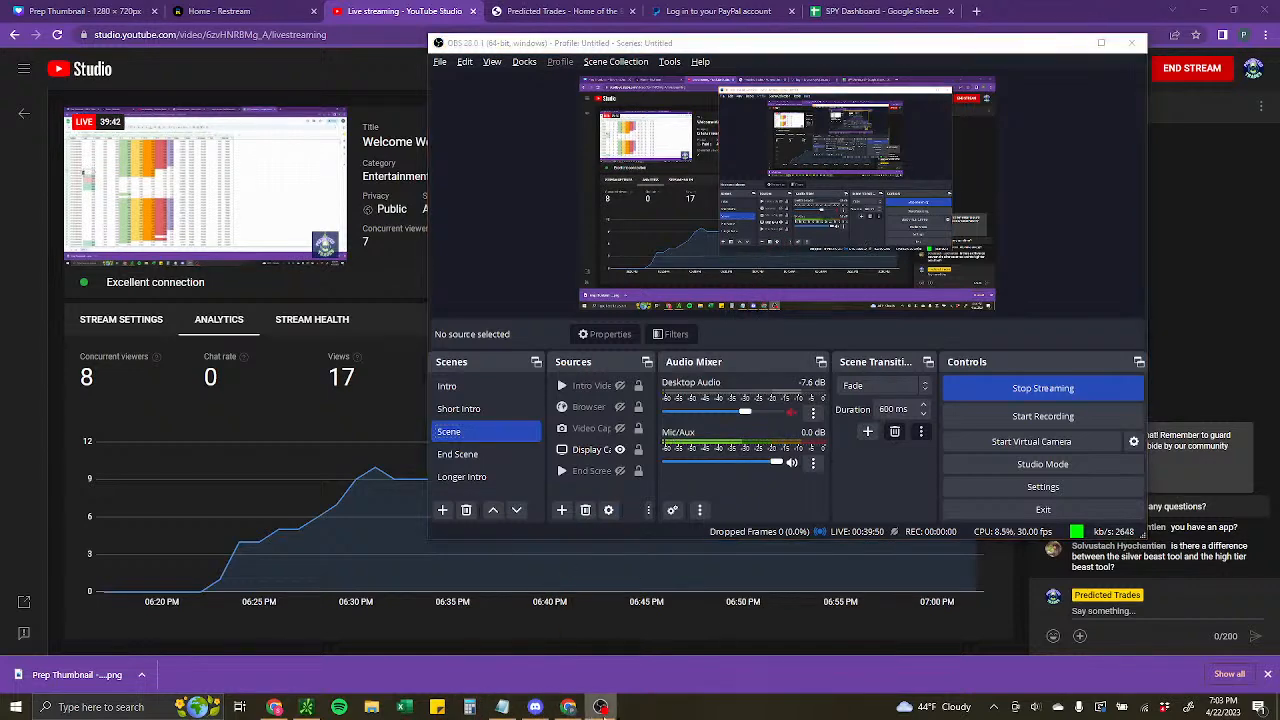
{"action": "left_click", "coordinate": [533, 707]}
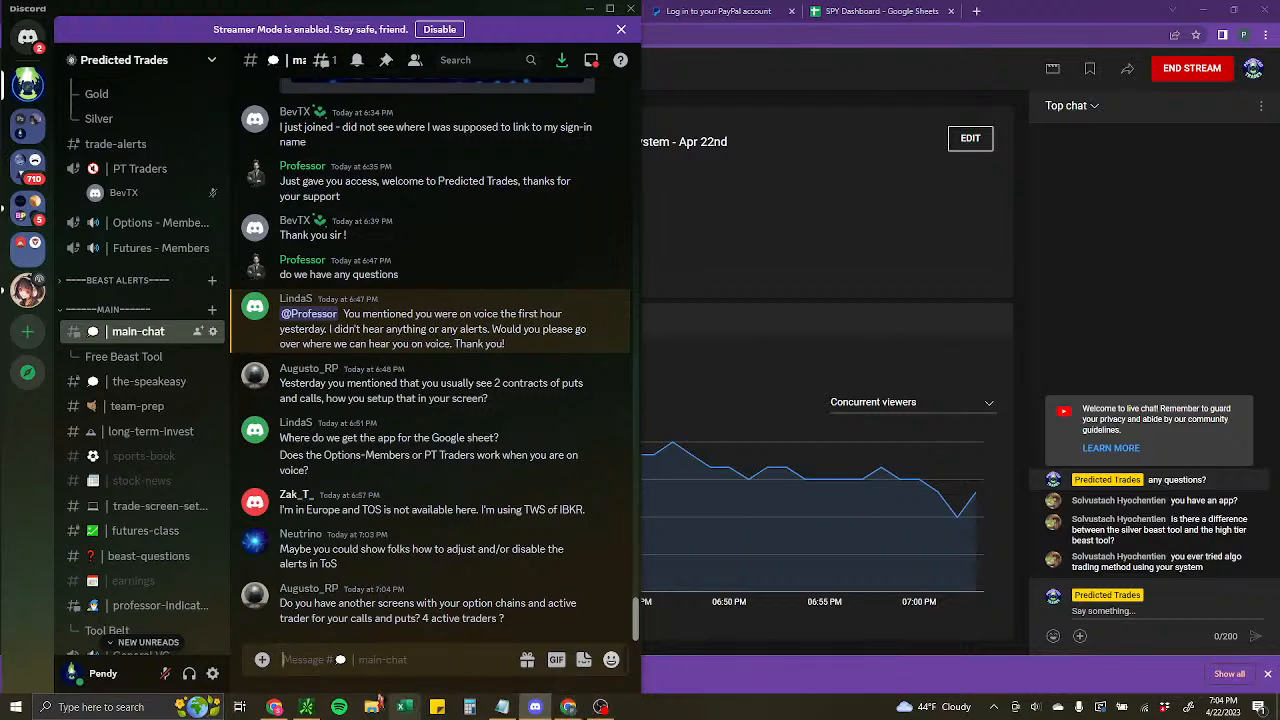
Switch to thinkorswim, collapse the gadget sidebar, and briefly show Active Trader beside the .SPY230421C411 chart.
{"action": "left_click", "coordinate": [307, 708]}
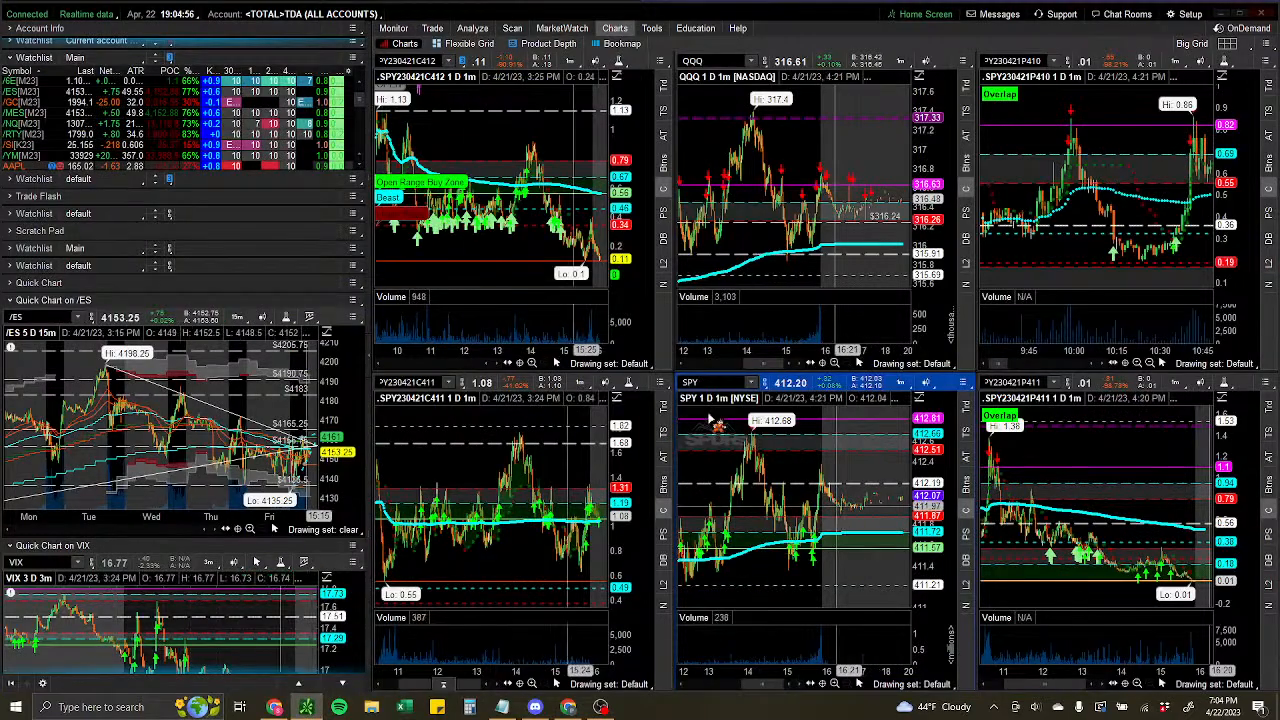
{"action": "left_click", "coordinate": [370, 354]}
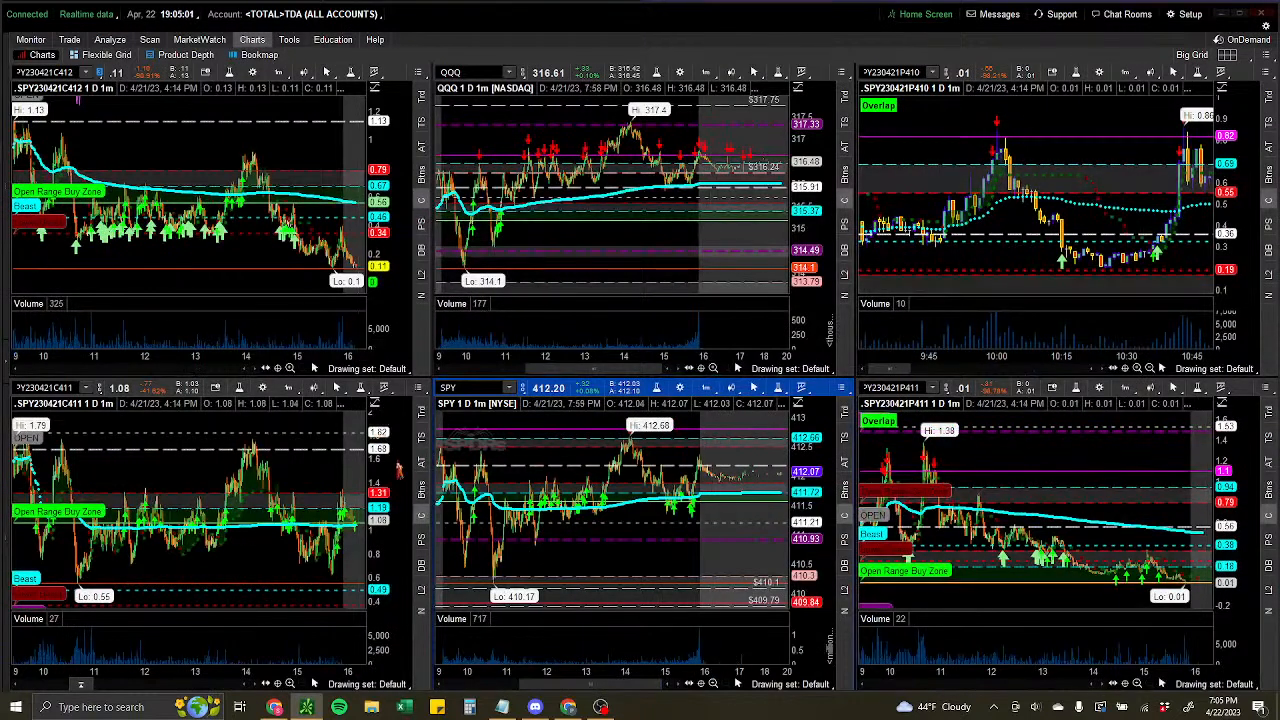
{"action": "left_click", "coordinate": [424, 466]}
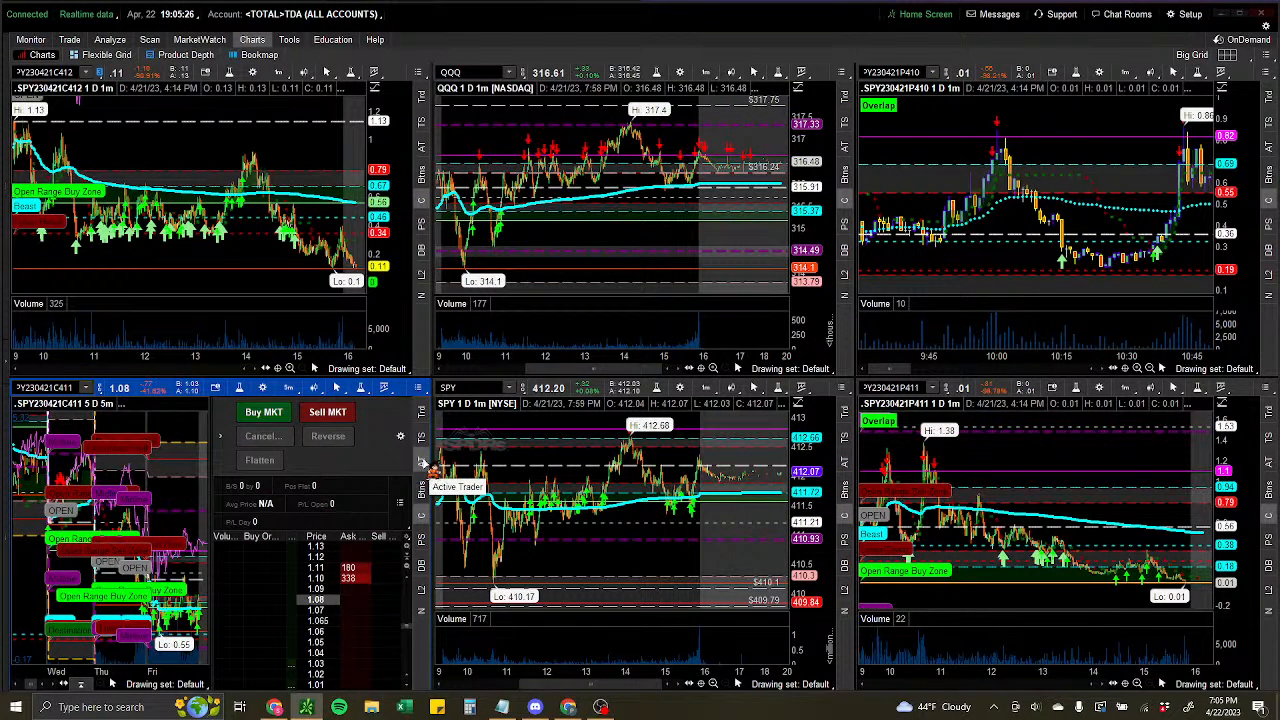
{"action": "left_click", "coordinate": [424, 460]}
Expand the chart grid to three by three cells and load SPY into the first cell of the new row.
{"action": "left_click", "coordinate": [1229, 56]}
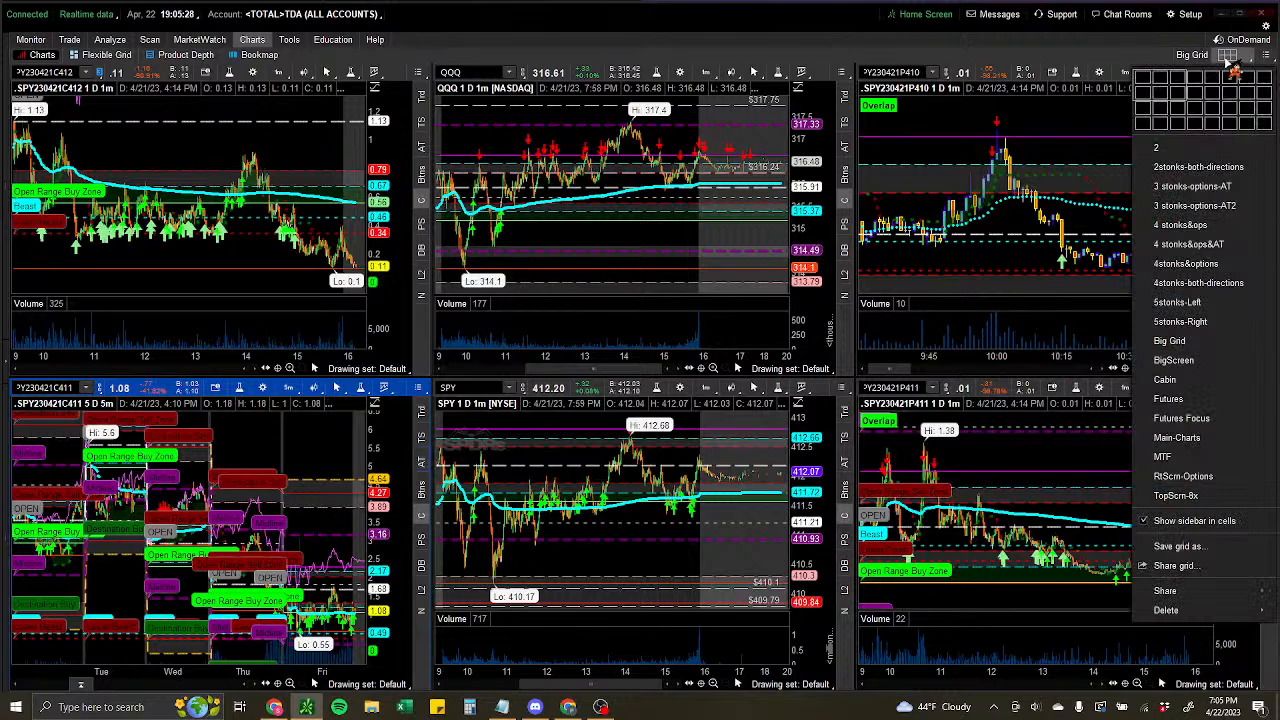
{"action": "left_click", "coordinate": [1179, 109]}
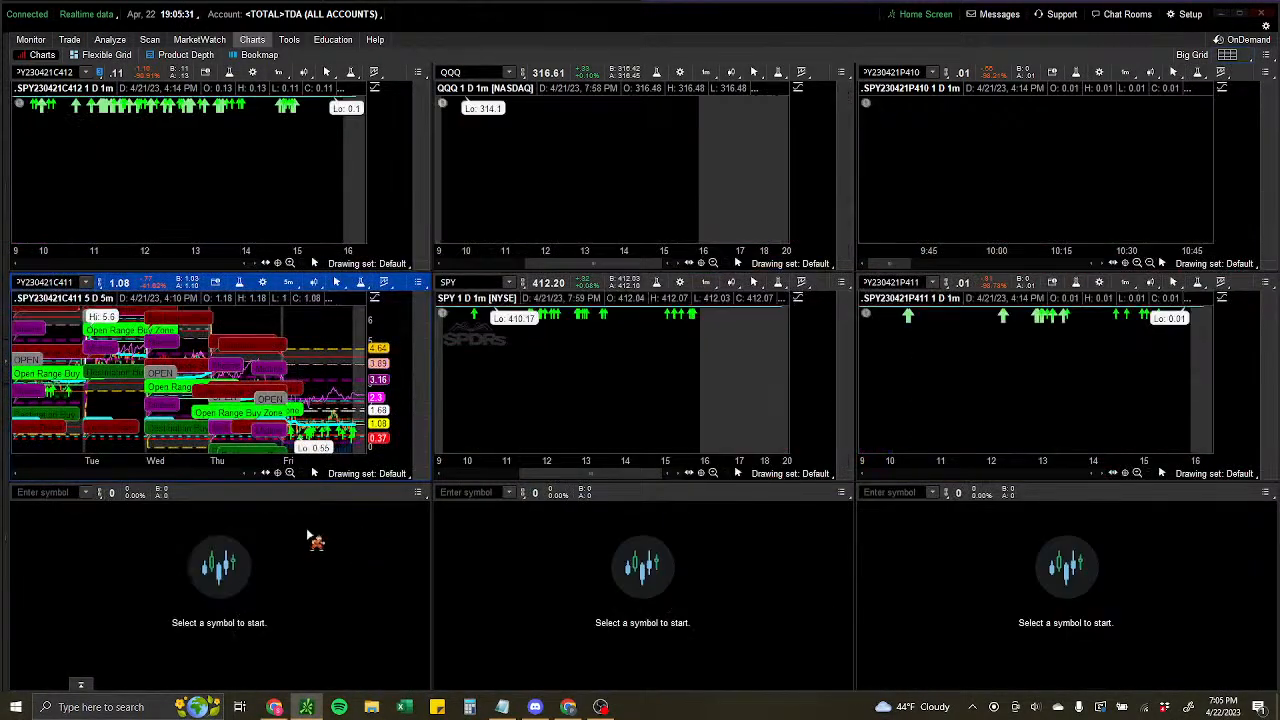
{"action": "left_click", "coordinate": [85, 492]}
{"action": "type", "text": "SPY"}
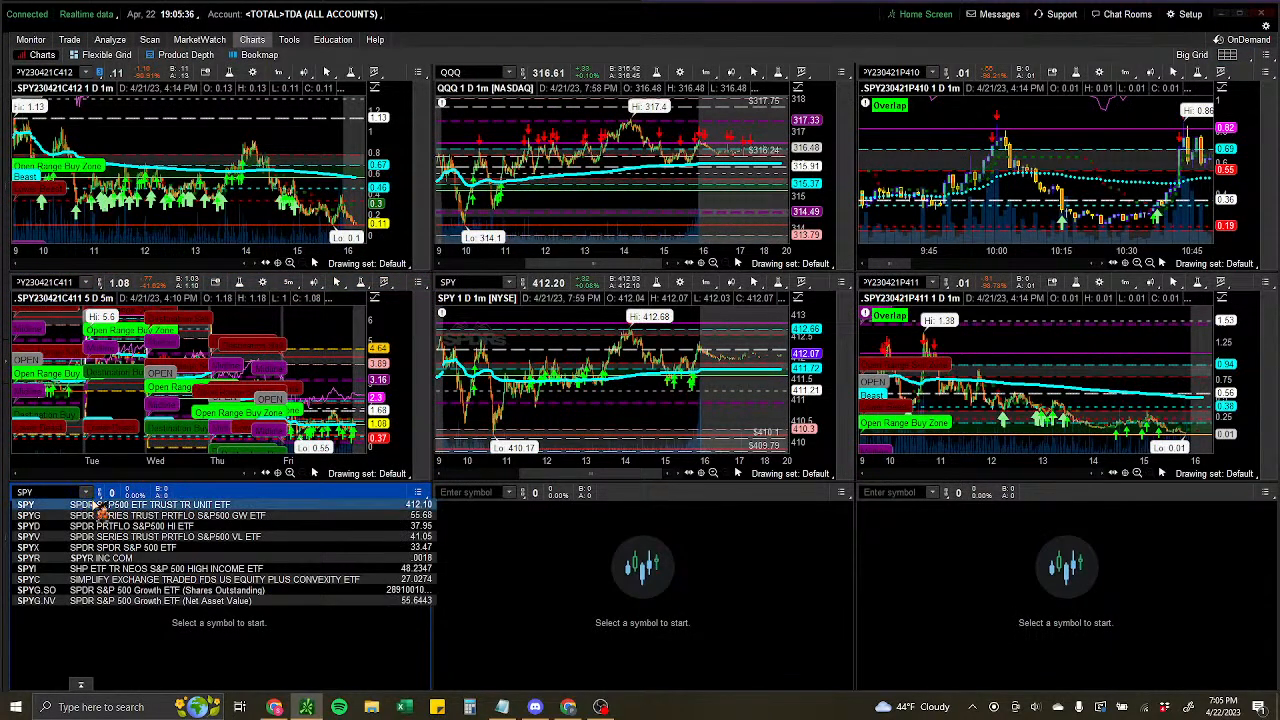
{"action": "key", "text": "Return"}
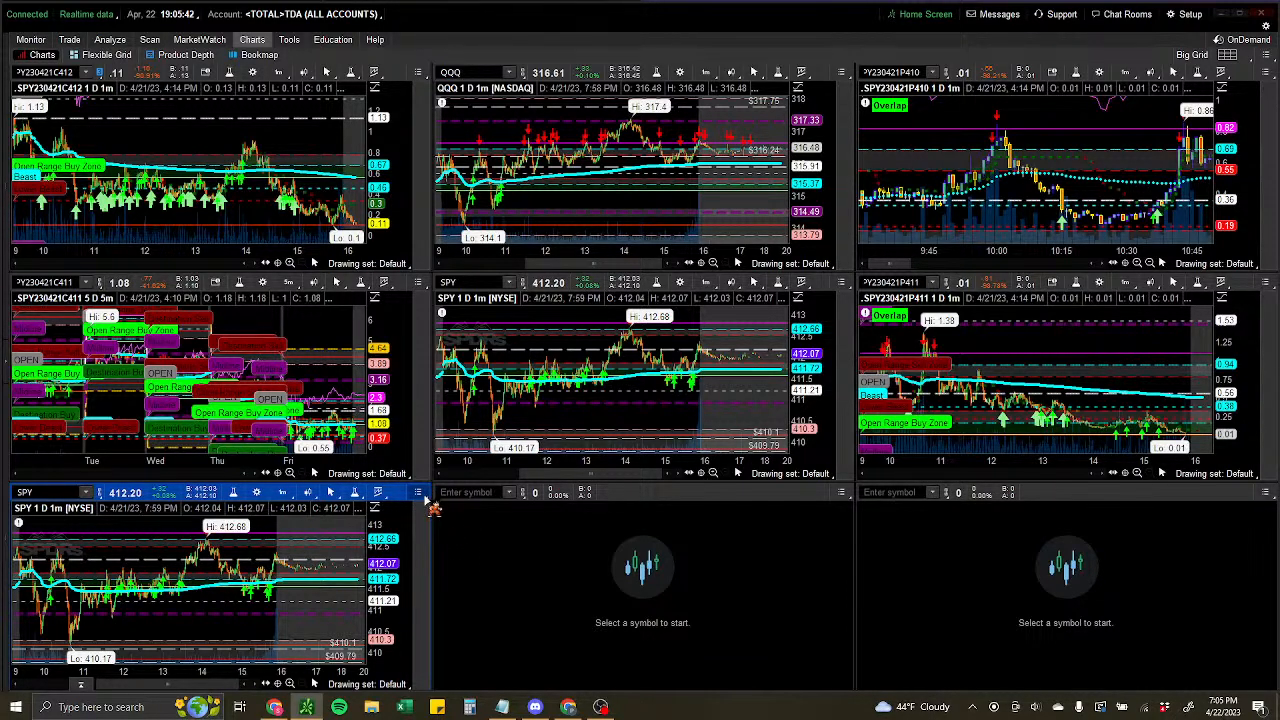
Maximize the third-row SPY cell, show only Active Trader in it without the chart, and restore the grid view.
{"action": "left_click", "coordinate": [424, 500]}
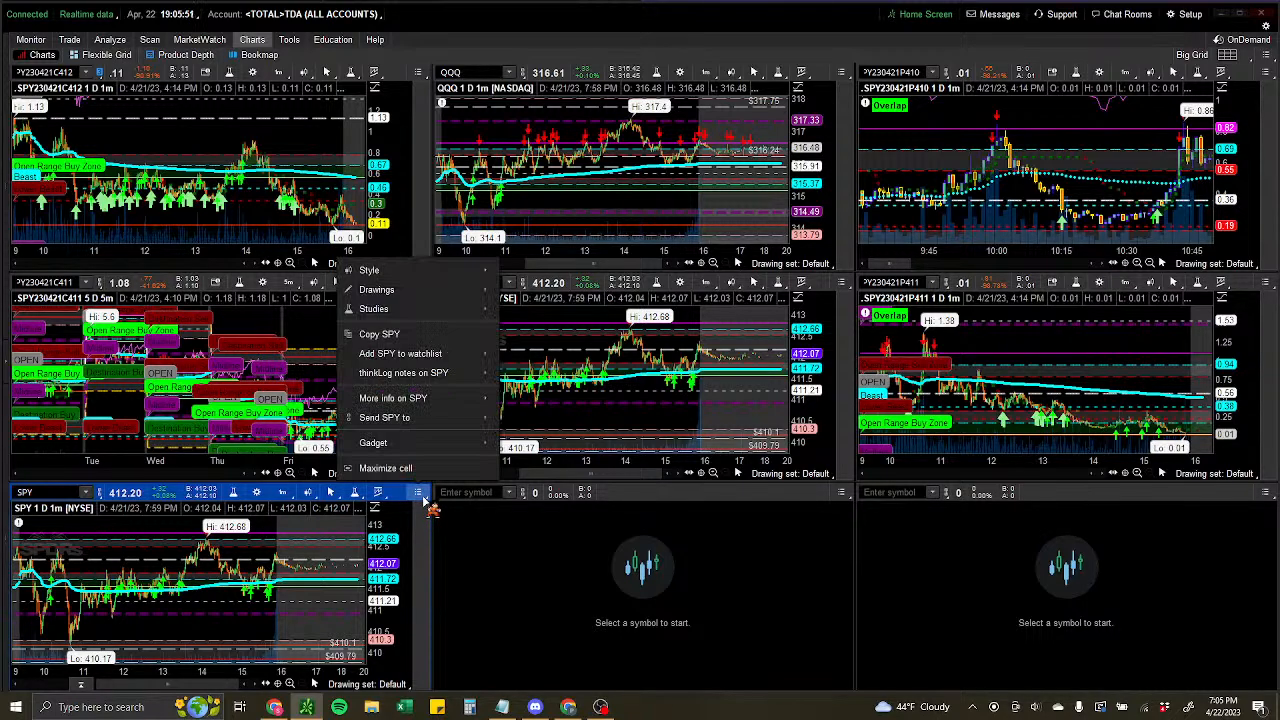
{"action": "left_click", "coordinate": [422, 472]}
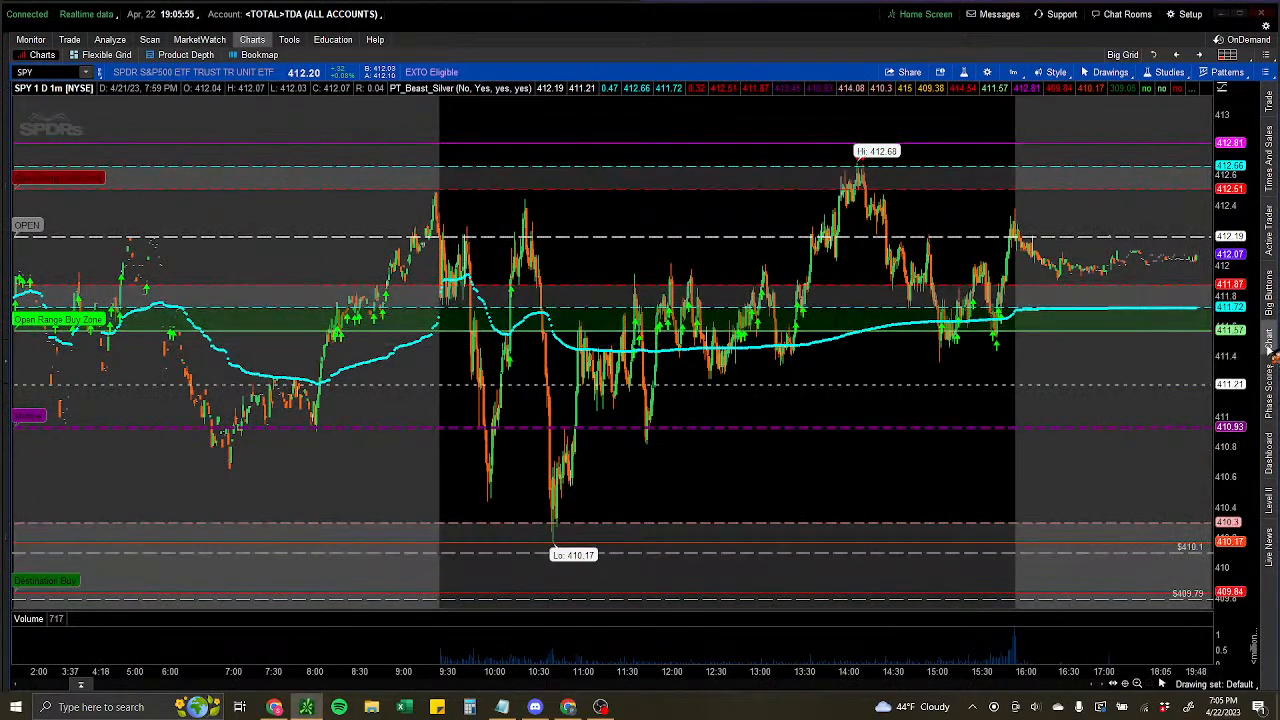
{"action": "left_click", "coordinate": [1270, 232]}
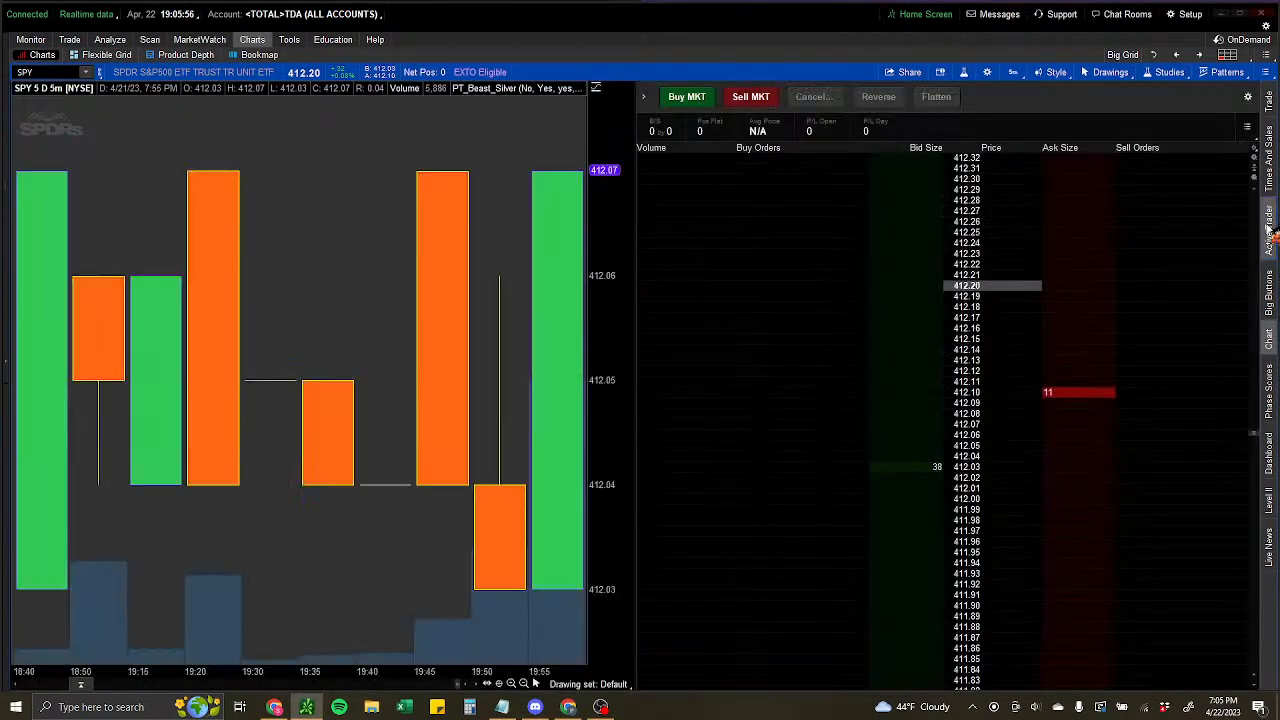
{"action": "left_click", "coordinate": [1270, 342]}
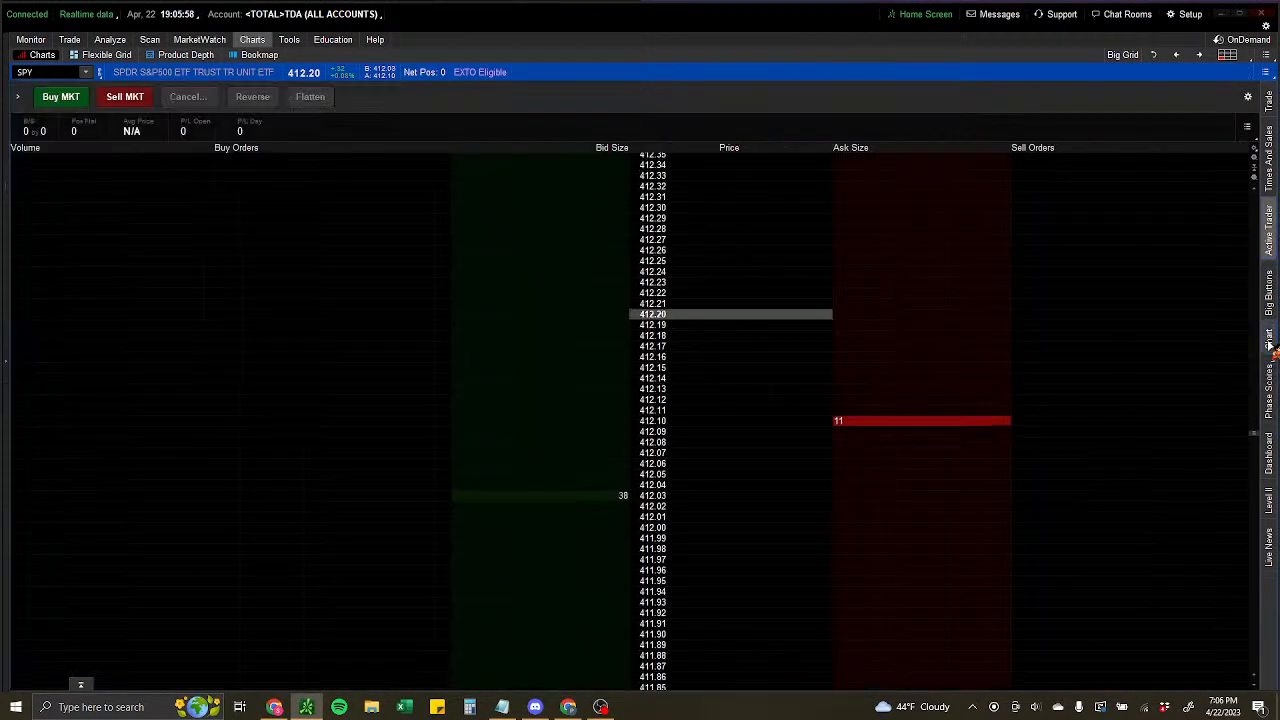
{"action": "left_click", "coordinate": [1152, 57]}
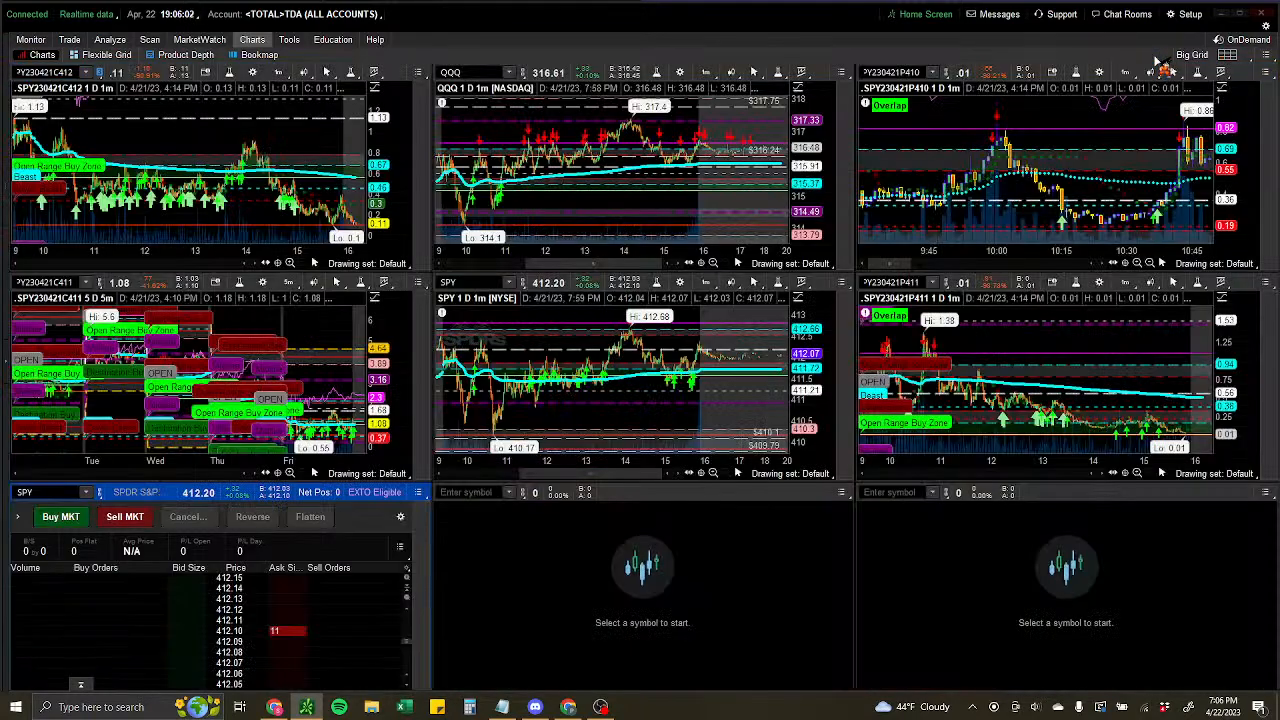
Make the third row slightly shorter and load .SPY230421C411 into its Active Trader cell.
{"action": "left_click", "coordinate": [222, 517]}
{"action": "left_click_drag", "start_coordinate": [292, 485], "coordinate": [292, 498]}
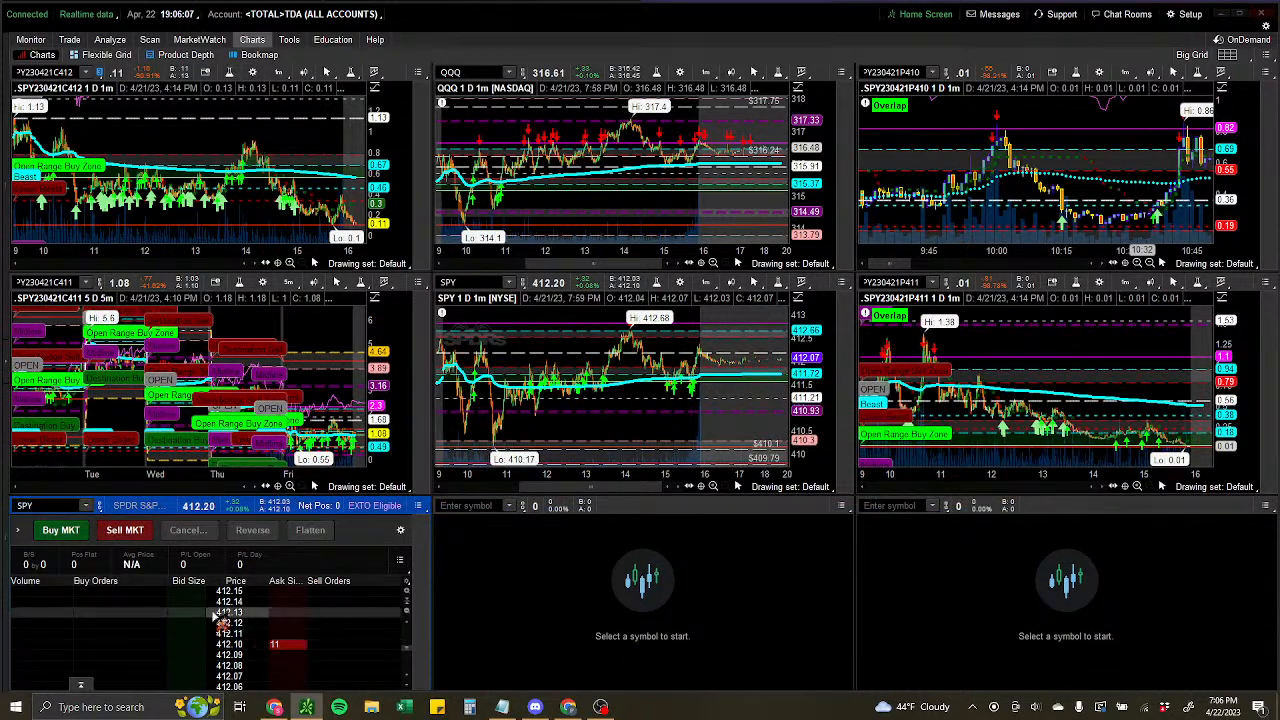
{"action": "left_click", "coordinate": [66, 284]}
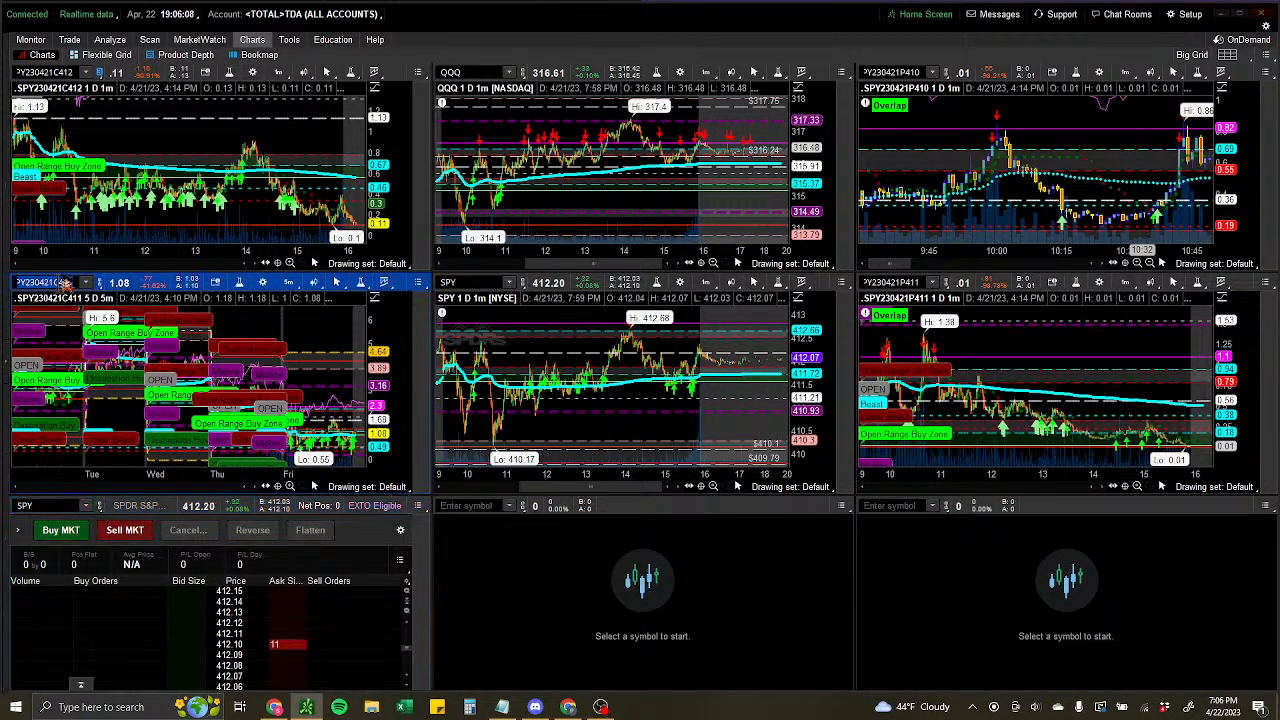
{"action": "left_click", "coordinate": [66, 505]}
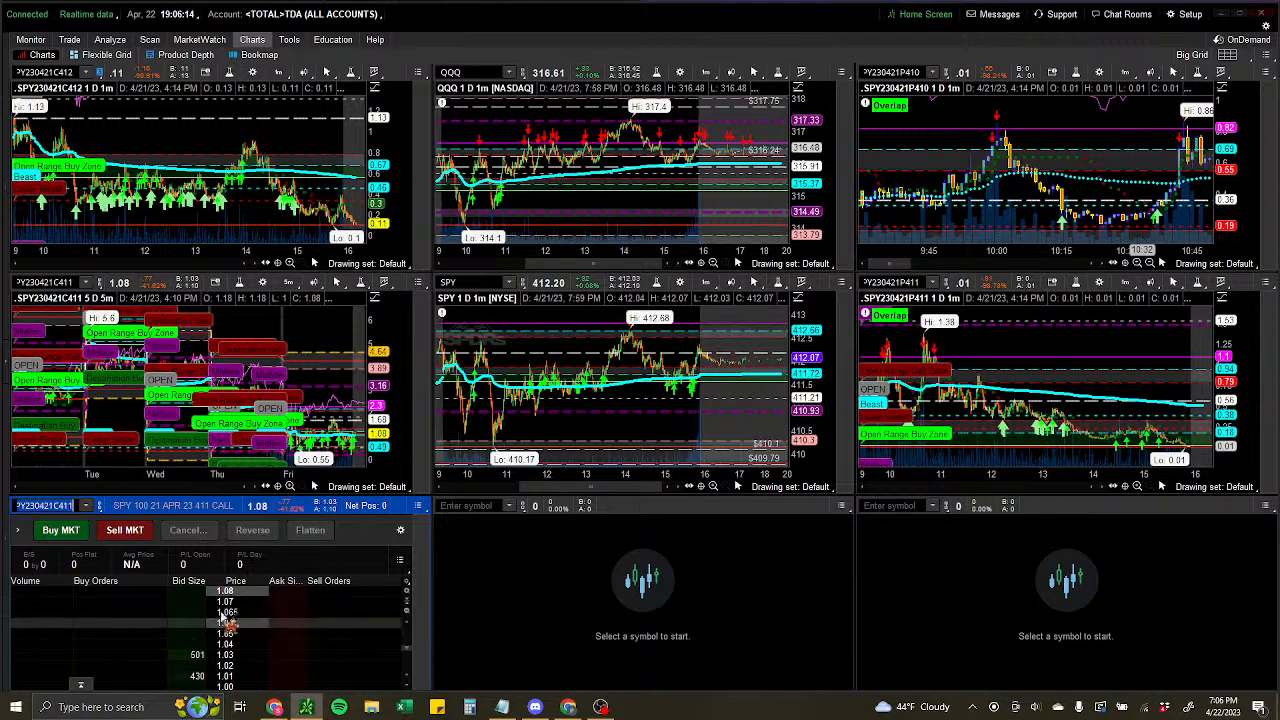
{"action": "left_click", "coordinate": [218, 601]}
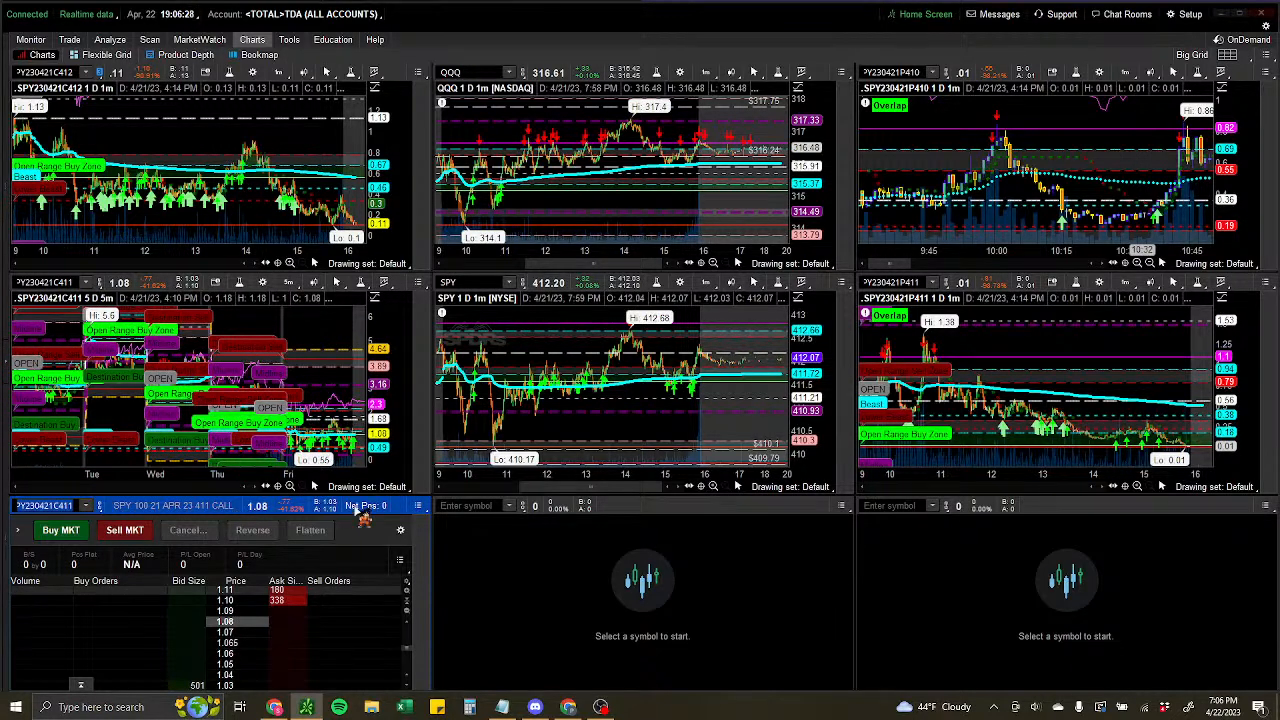
Reduce the grid to two rows of three cells and show Active Trader beside the .SPY230421C411 chart.
{"action": "left_click", "coordinate": [1230, 56]}
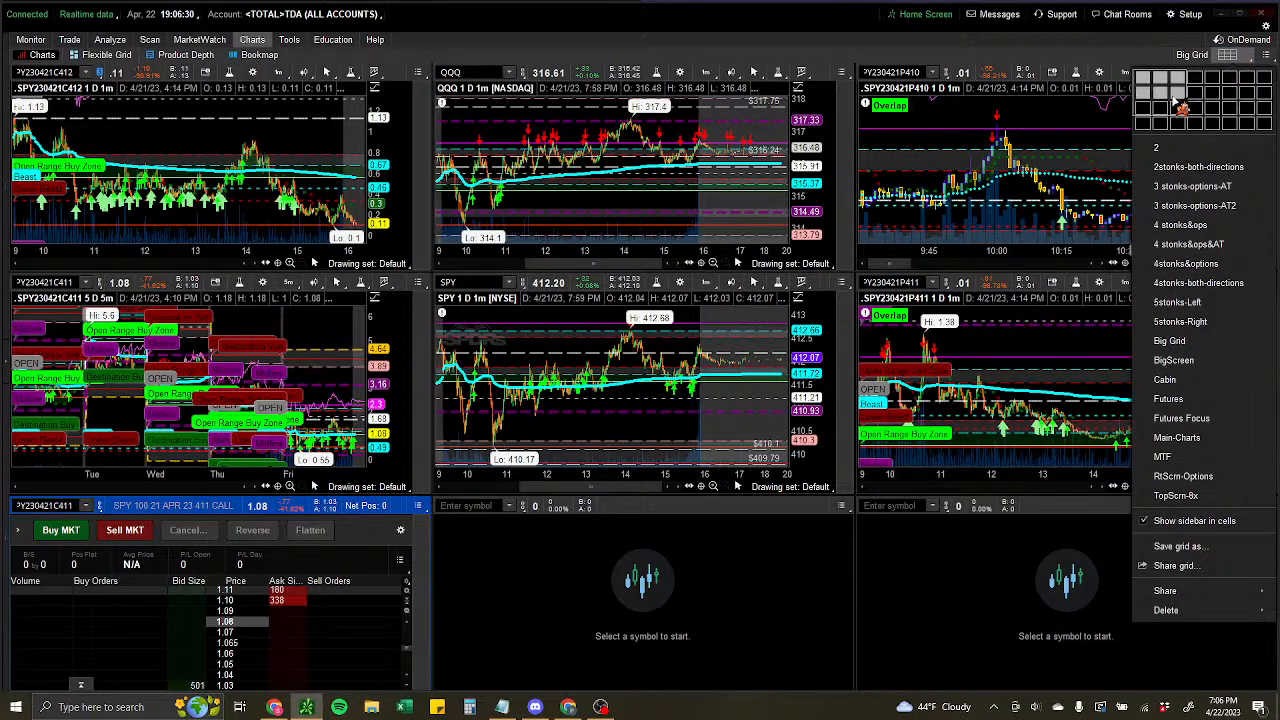
{"action": "left_click", "coordinate": [1193, 92]}
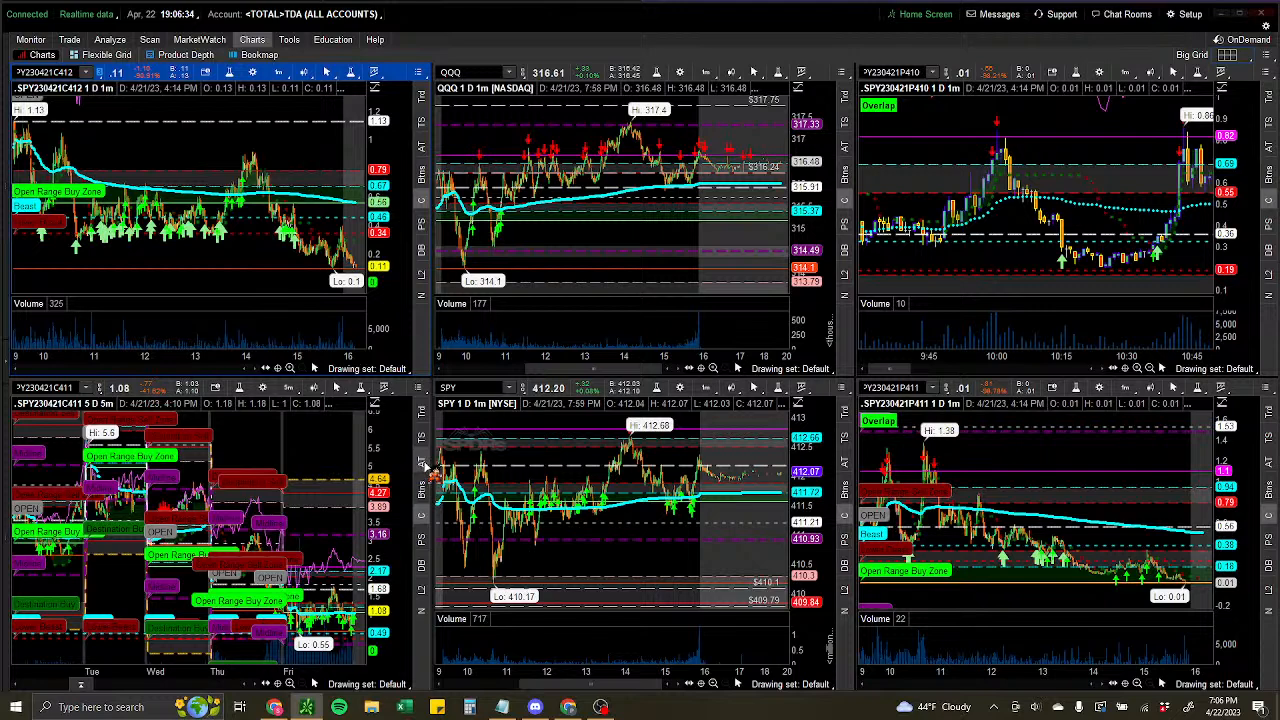
{"action": "left_click", "coordinate": [422, 463]}
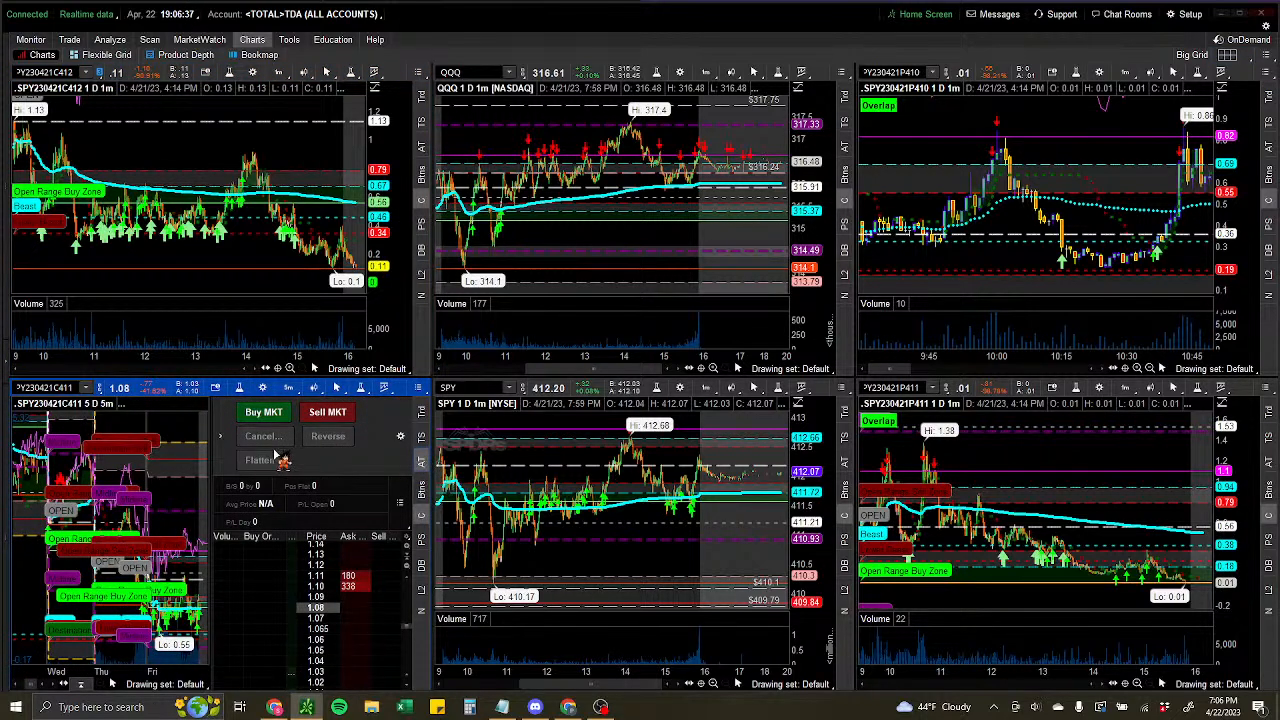
Remove the Buy MKT, Sell MKT and Reverse buttons from Active Trader in the .SPY230421C411 cell.
{"action": "left_click", "coordinate": [401, 438]}
{"action": "double_click", "coordinate": [425, 155]}
{"action": "double_click", "coordinate": [428, 156]}
{"action": "double_click", "coordinate": [425, 176]}
{"action": "left_click", "coordinate": [563, 380]}
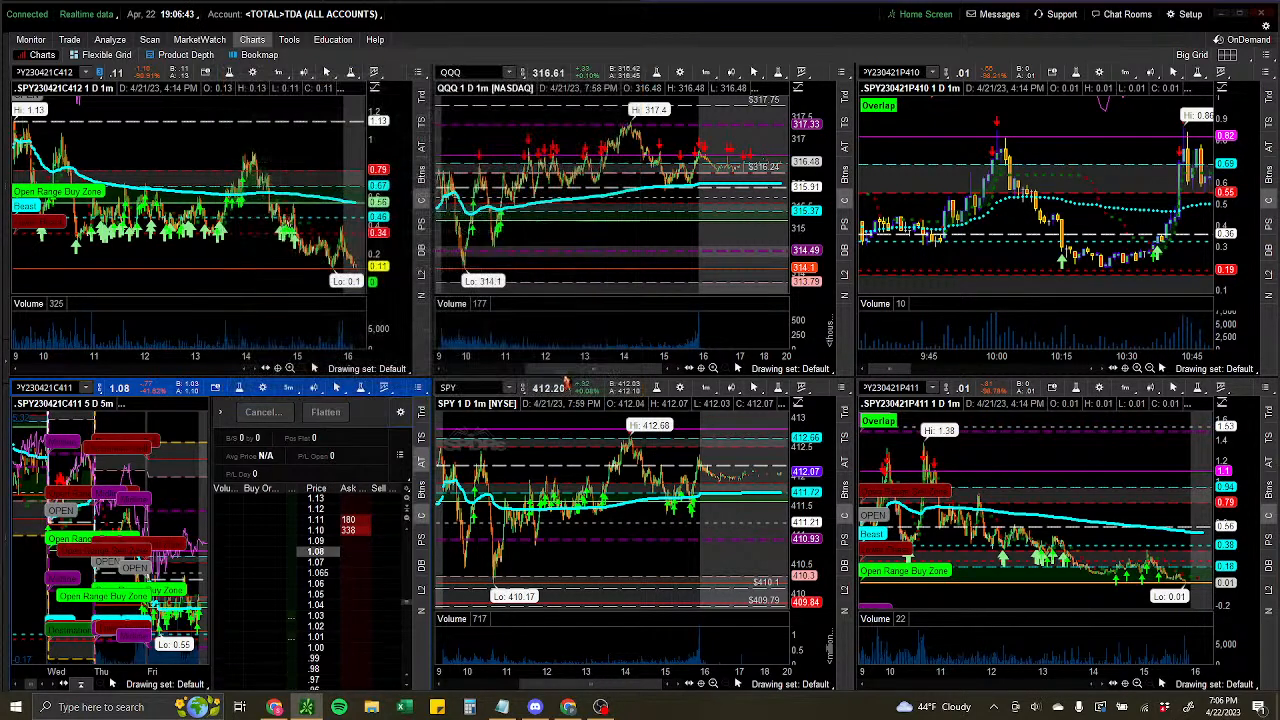
Hide the position summary panel in the .SPY230421C411 cell's Active Trader.
{"action": "left_click", "coordinate": [400, 455]}
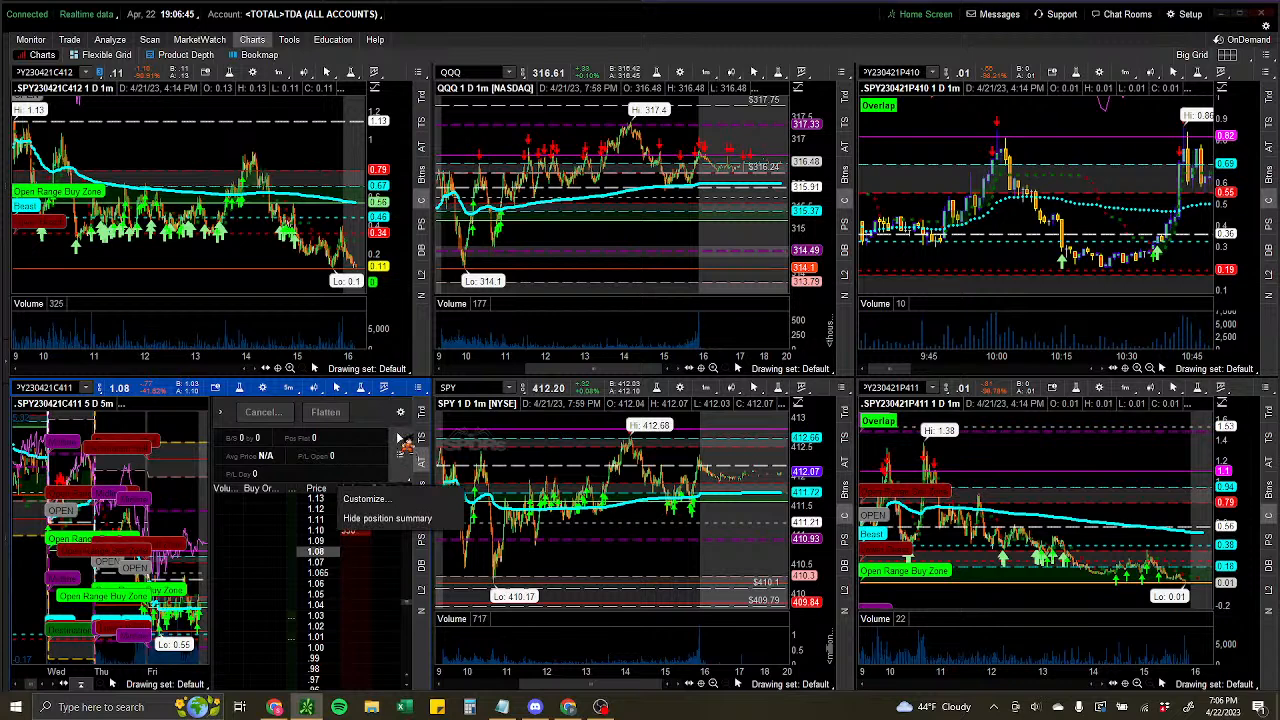
{"action": "left_click", "coordinate": [403, 522]}
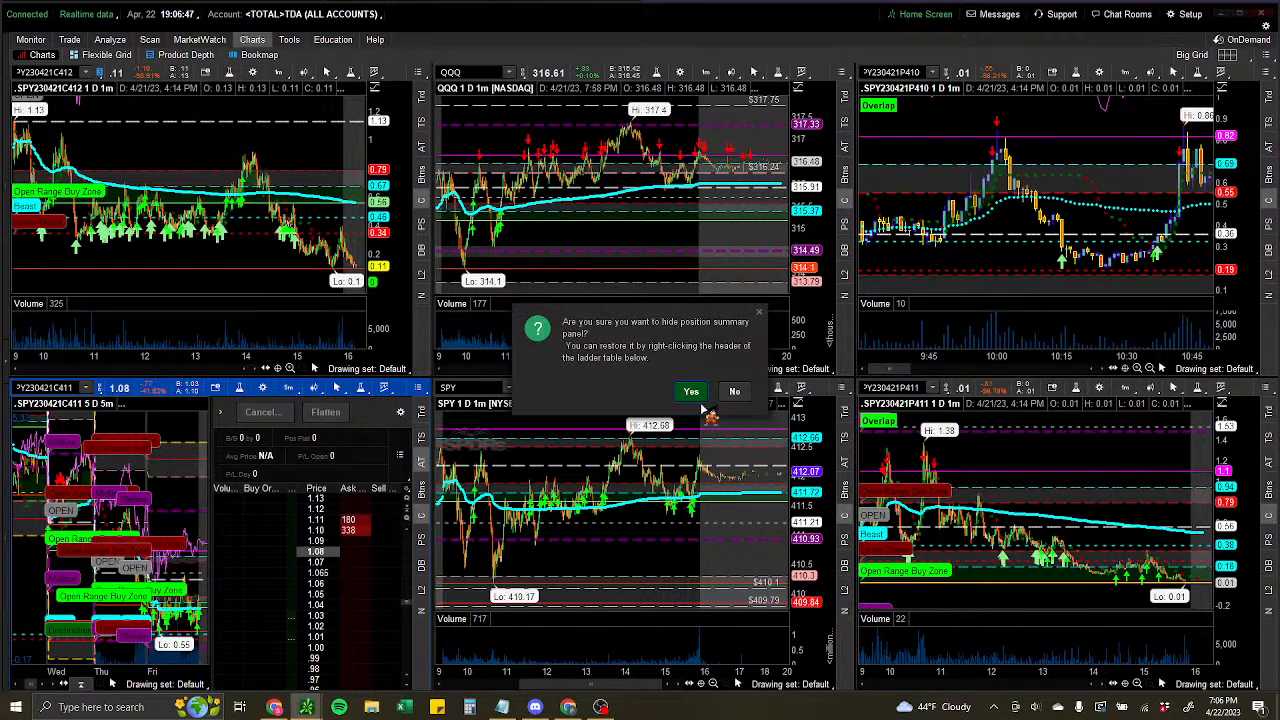
{"action": "left_click", "coordinate": [690, 391]}
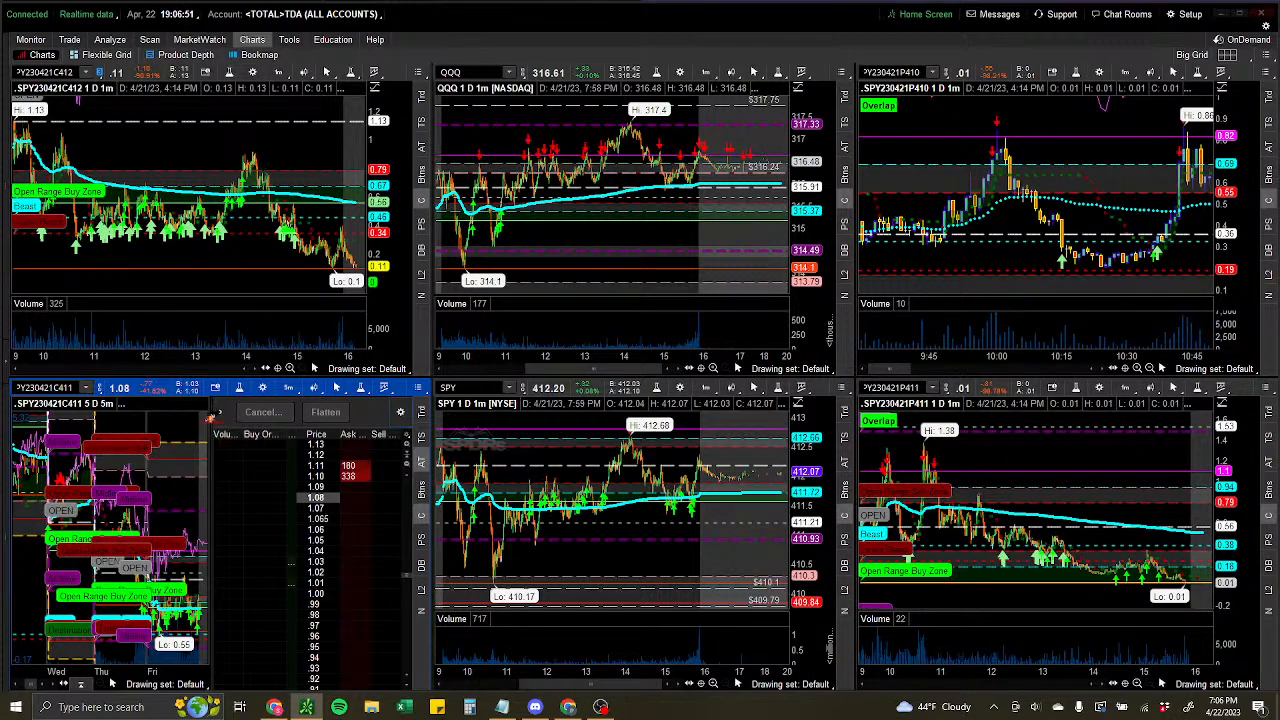
Narrow Active Trader beside the .SPY230421C411 chart and resize its ladder columns so the Price values are readable.
{"action": "left_click_drag", "start_coordinate": [213, 426], "coordinate": [276, 421]}
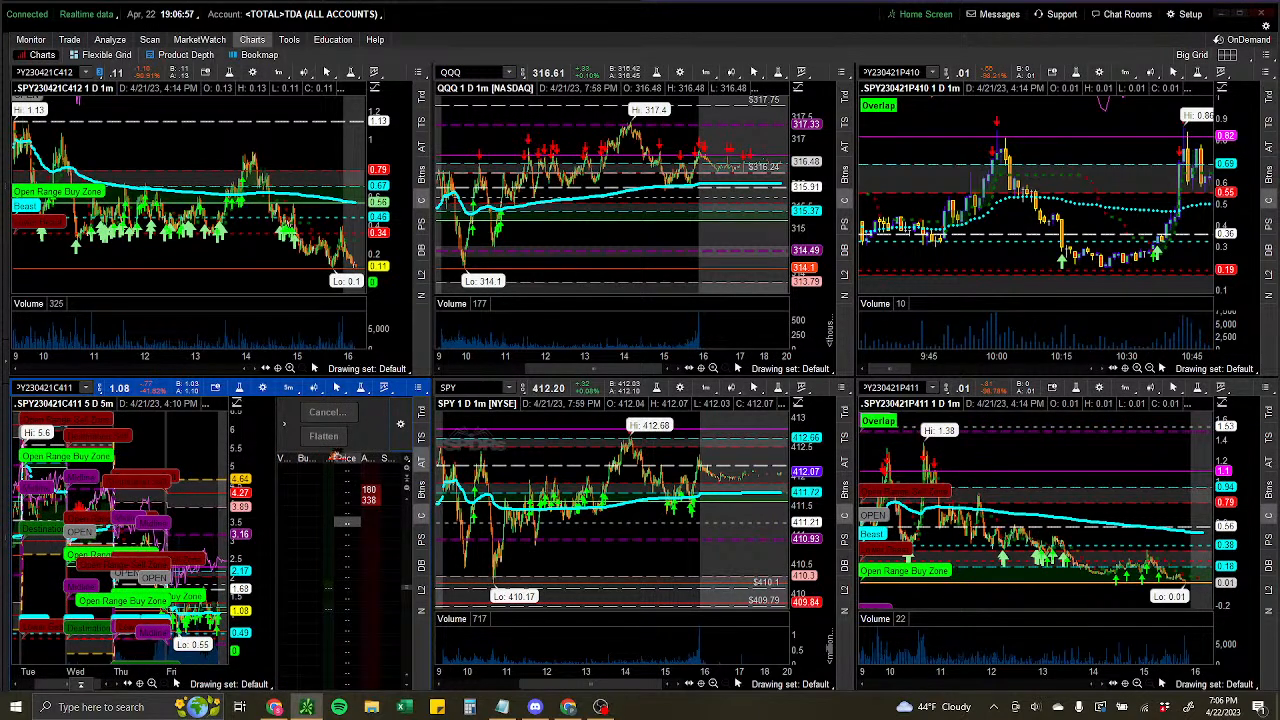
{"action": "left_click_drag", "start_coordinate": [321, 456], "coordinate": [308, 455]}
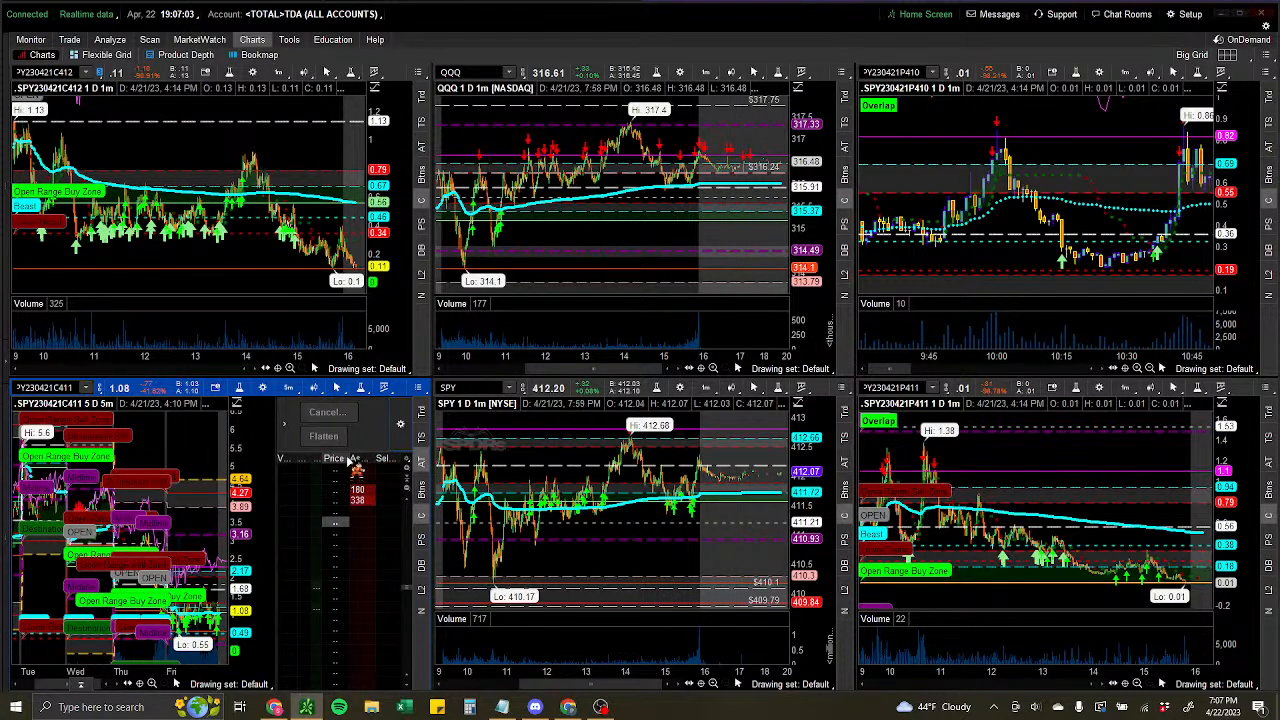
{"action": "left_click_drag", "start_coordinate": [348, 455], "coordinate": [362, 456]}
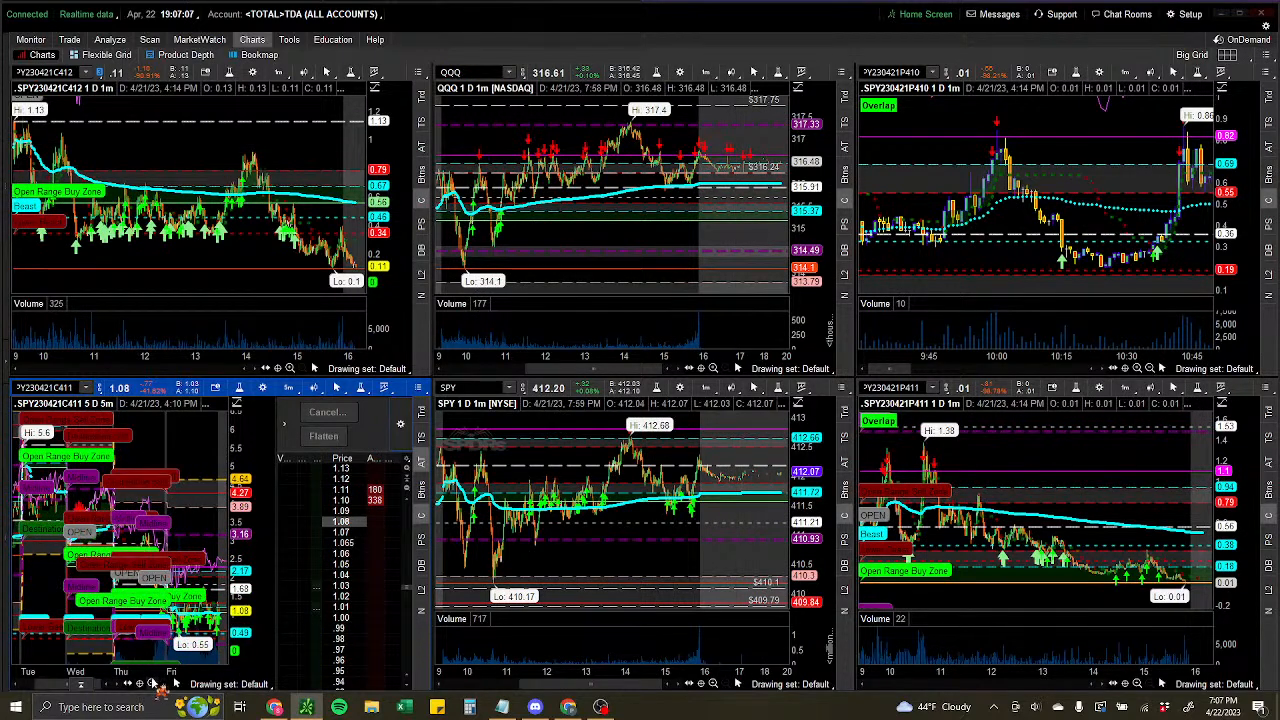
{"action": "left_click", "coordinate": [158, 683]}
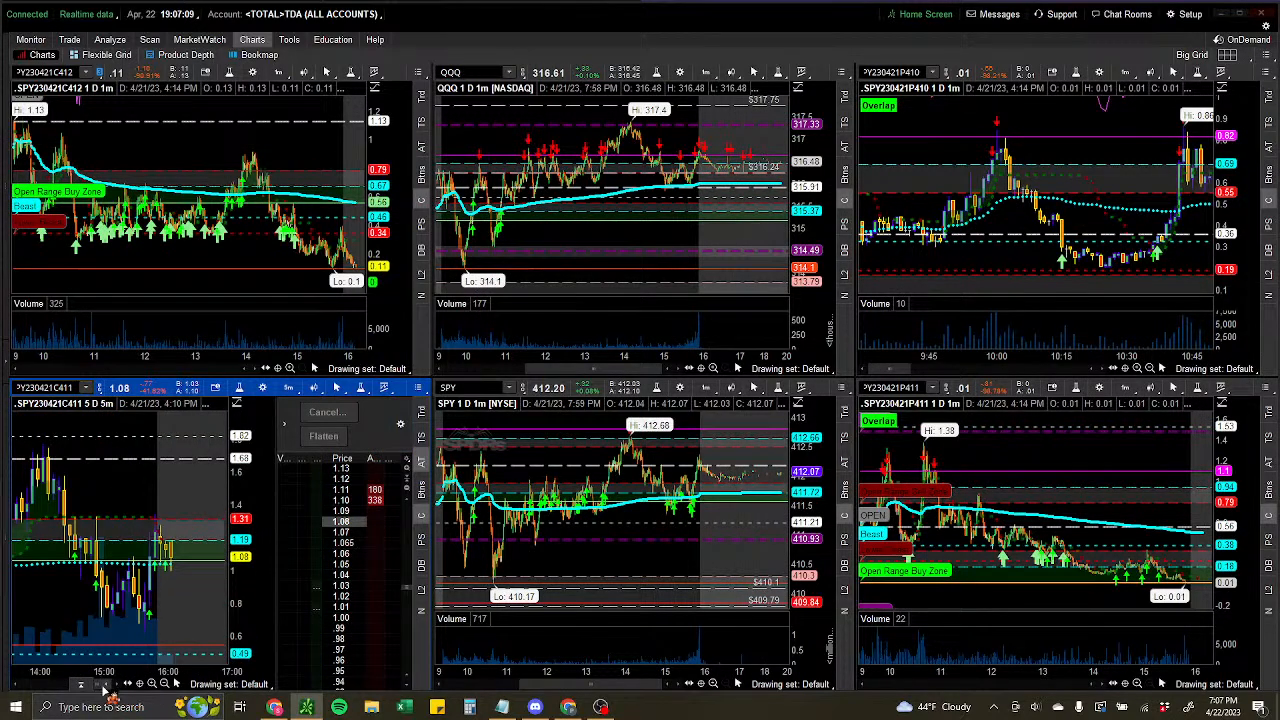
{"action": "left_click_drag", "start_coordinate": [97, 683], "coordinate": [90, 687]}
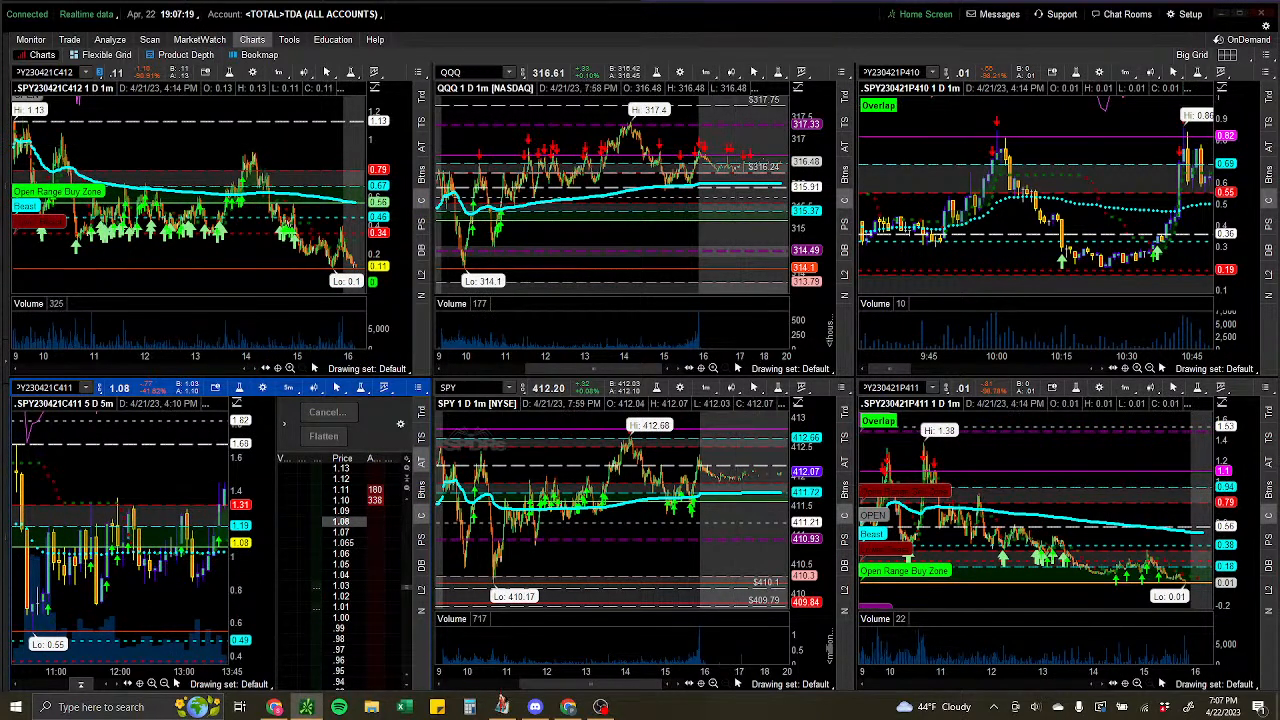
Switch to Discord to read the new questions in main-chat, and return to the thinkorswim charts.
{"action": "left_click", "coordinate": [535, 708]}
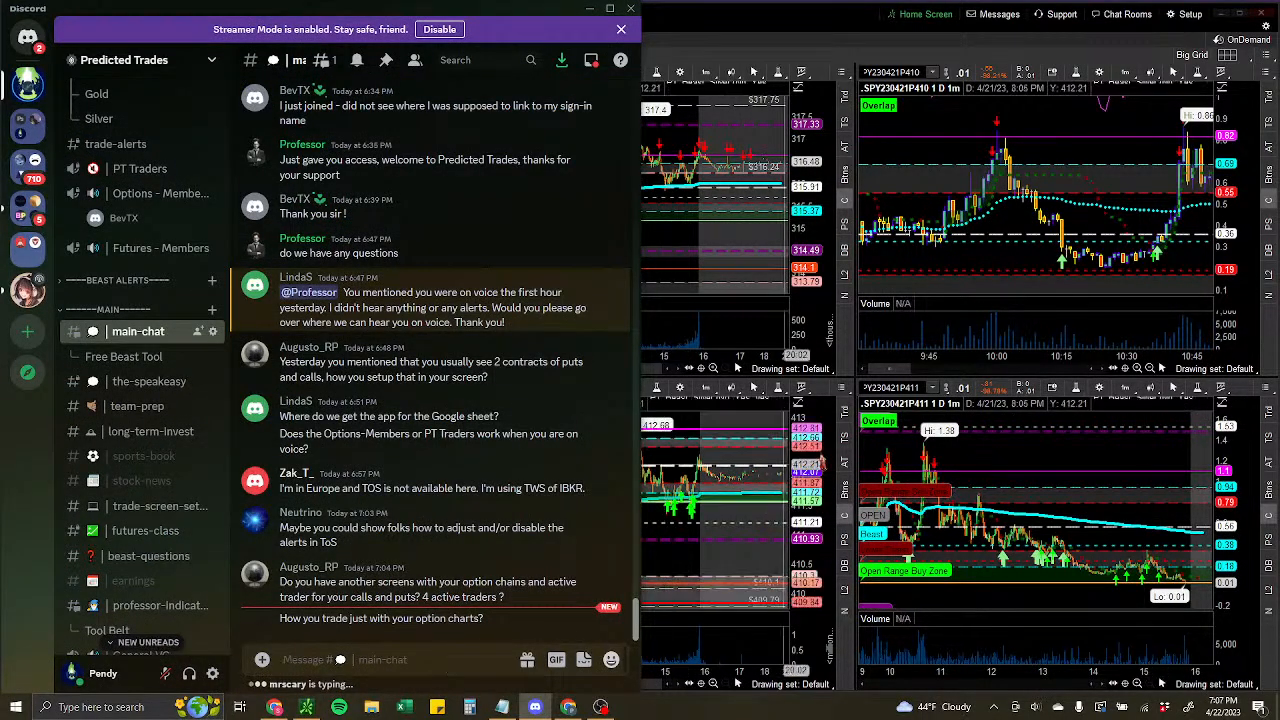
{"action": "left_click", "coordinate": [737, 532]}
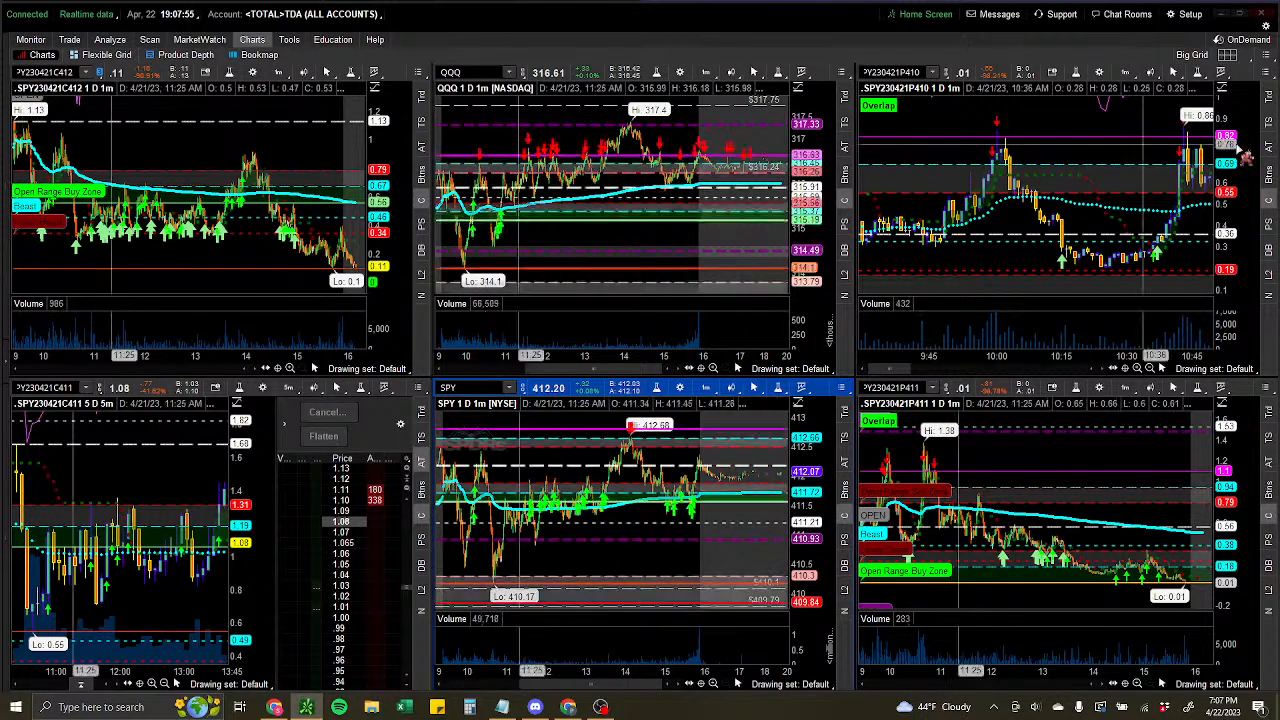
Detach the charts grid into its own window, move that window down over the main one, and close it.
{"action": "left_click", "coordinate": [1238, 58]}
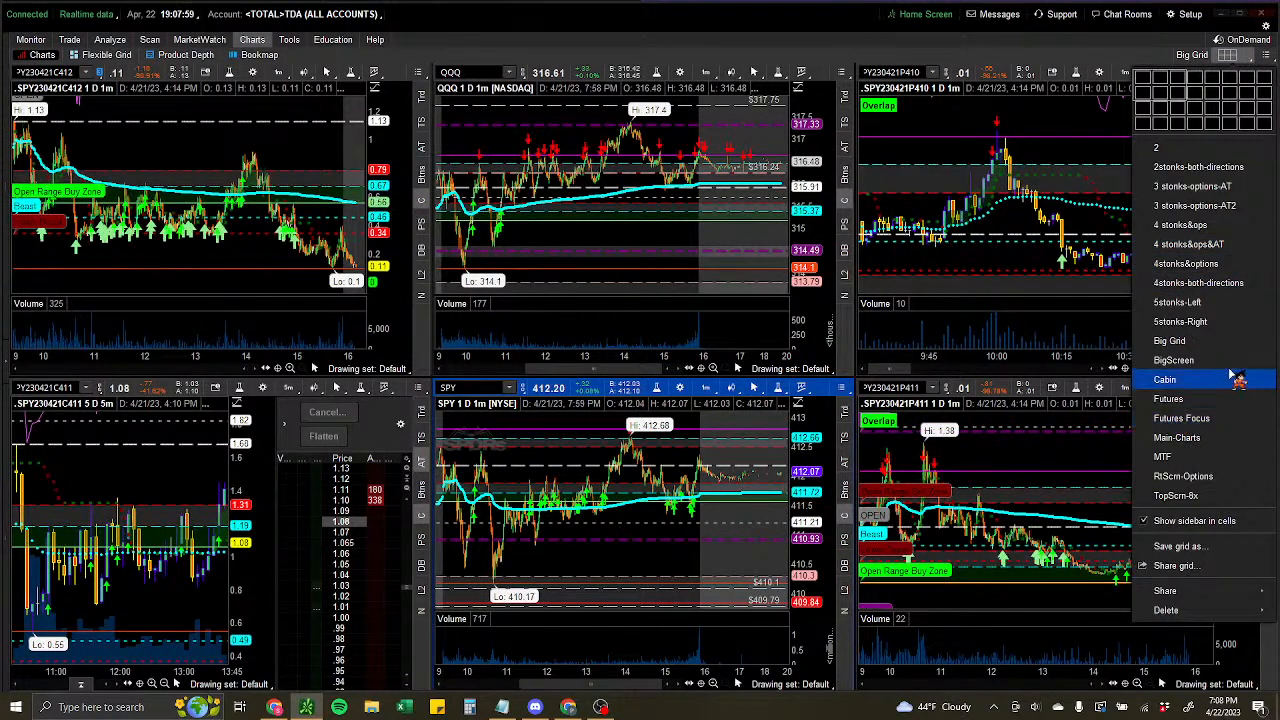
{"action": "left_click", "coordinate": [1267, 58]}
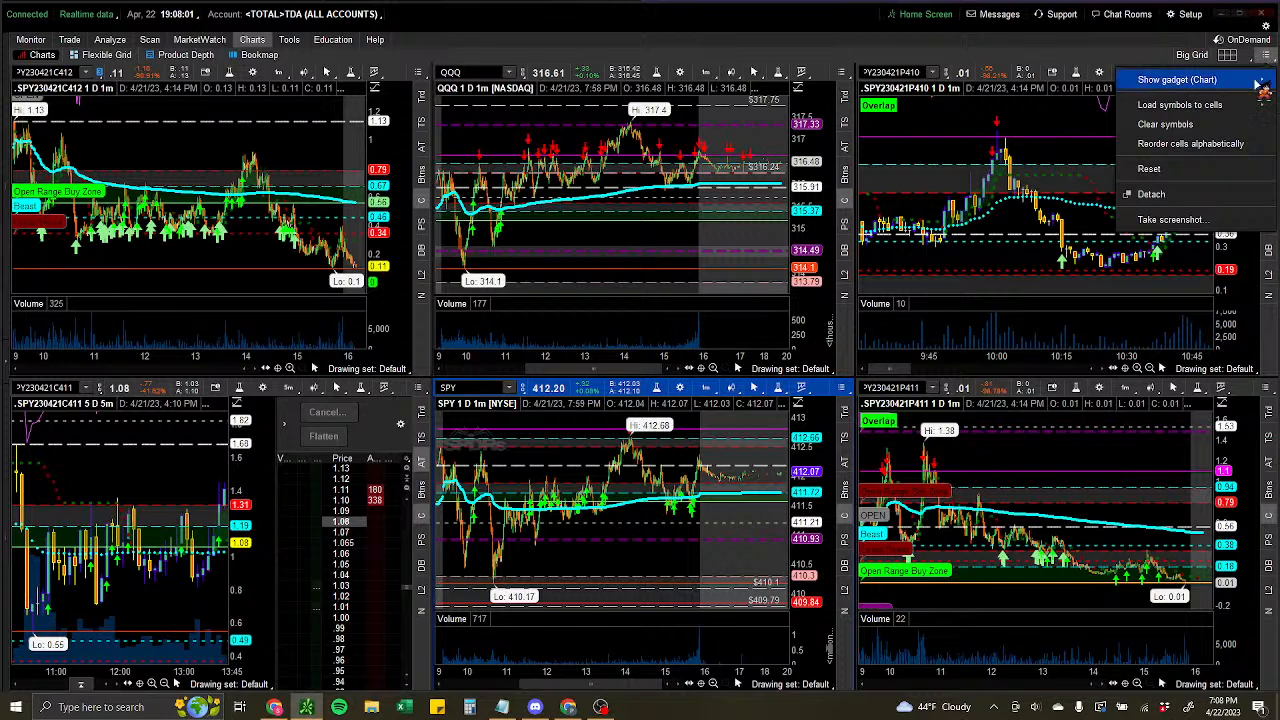
{"action": "left_click", "coordinate": [1150, 194]}
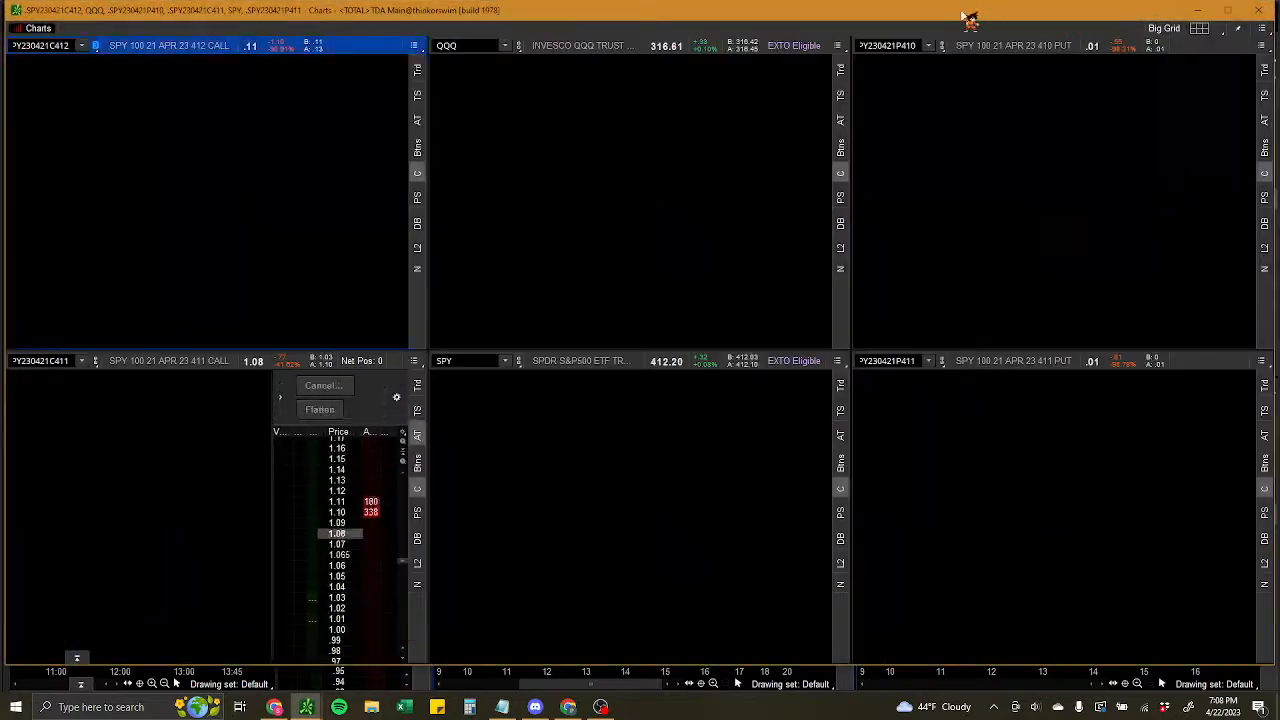
{"action": "mouse_move", "coordinate": [836, 13]}
{"action": "left_mouse_down"}
{"action": "mouse_move", "coordinate": [1182, 73]}
{"action": "mouse_move", "coordinate": [989, 74]}
{"action": "mouse_move", "coordinate": [843, 31]}
{"action": "left_mouse_up"}
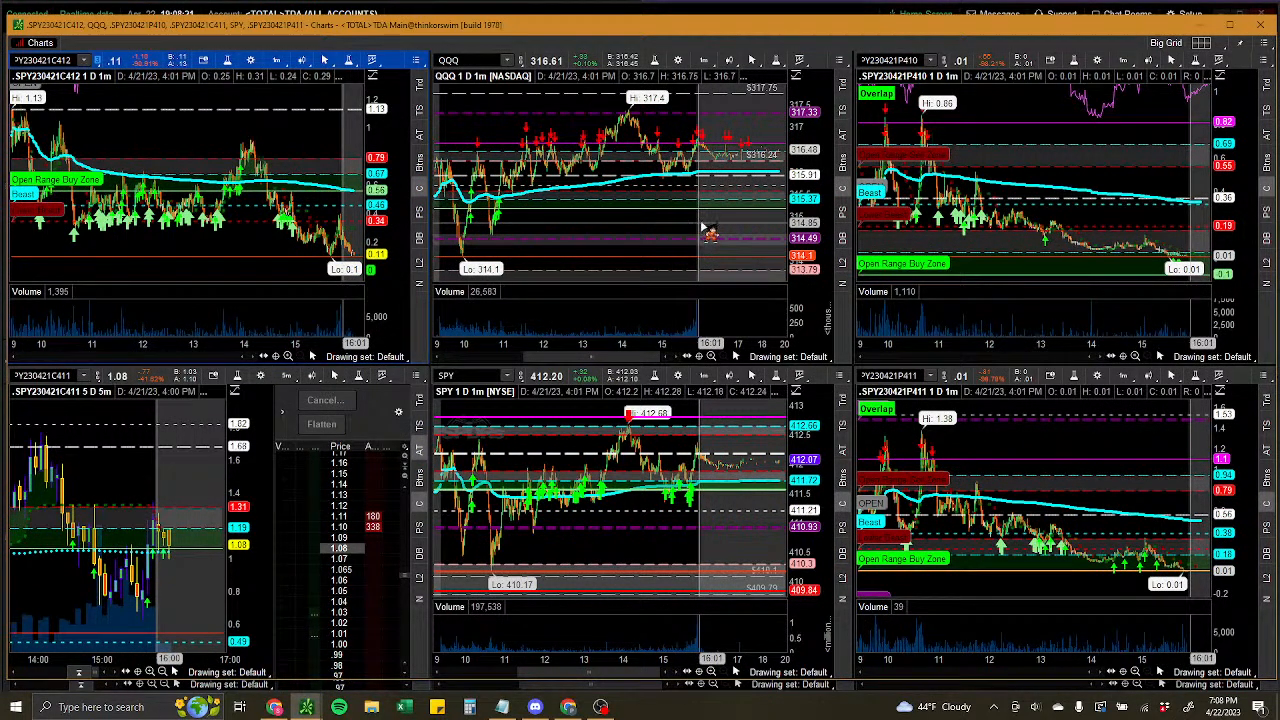
{"action": "left_click_drag", "start_coordinate": [790, 29], "coordinate": [795, 92]}
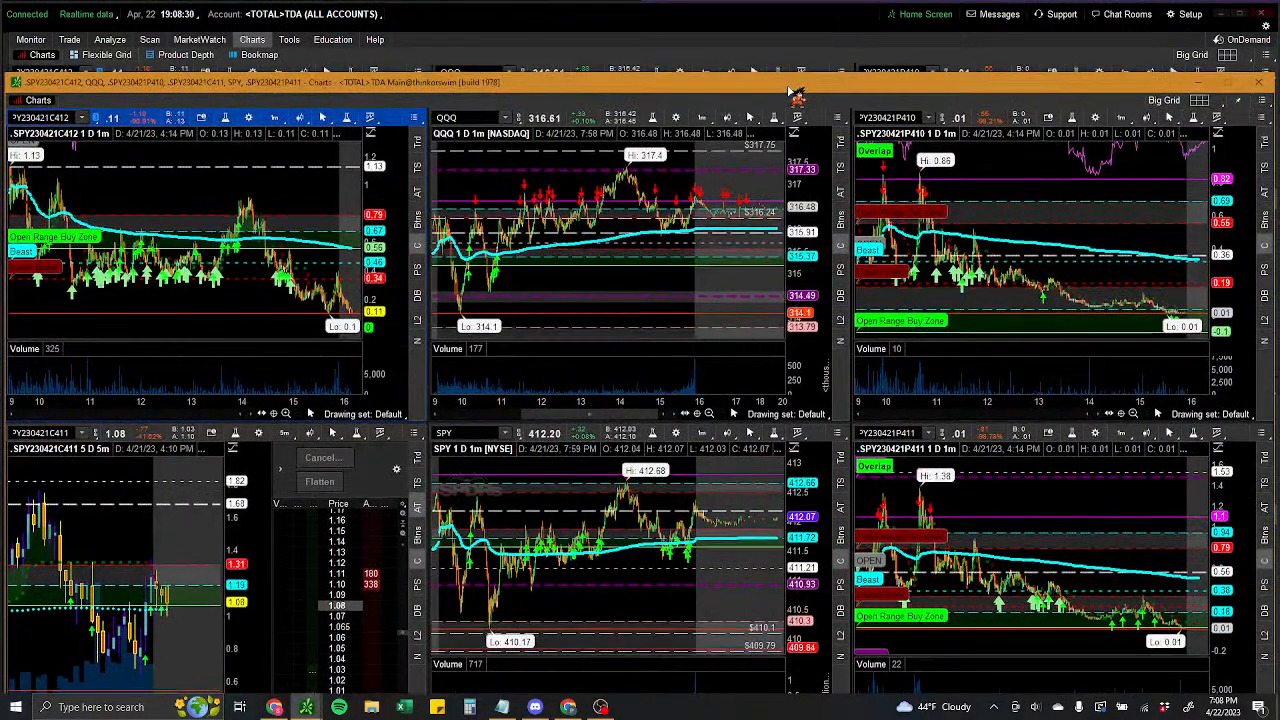
{"action": "left_click", "coordinate": [1259, 84]}
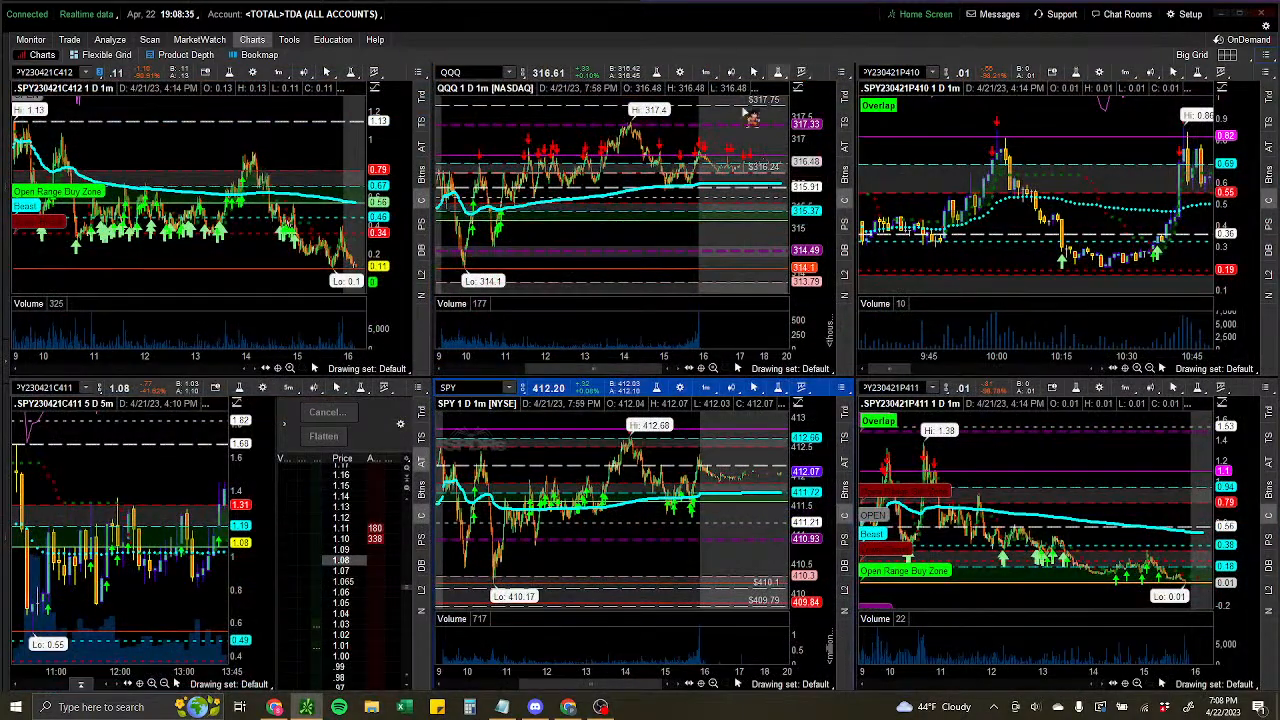
{"action": "left_click", "coordinate": [124, 706]}
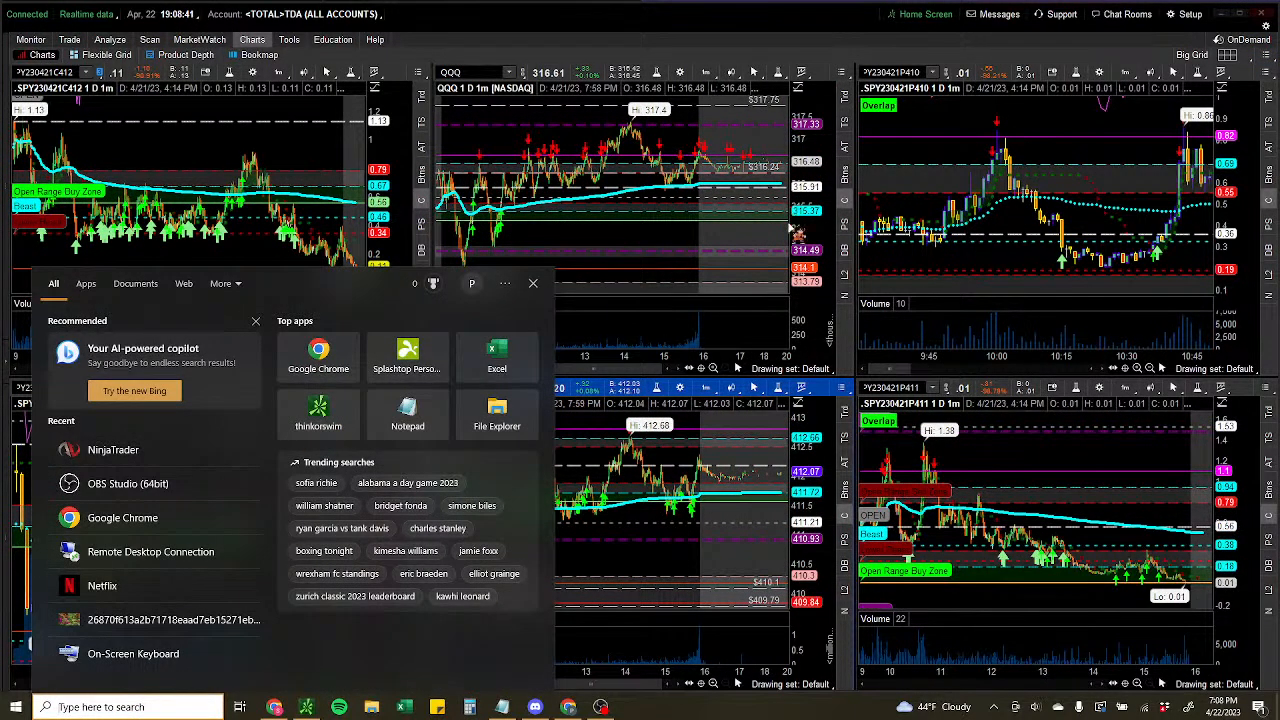
{"action": "left_click", "coordinate": [645, 248]}
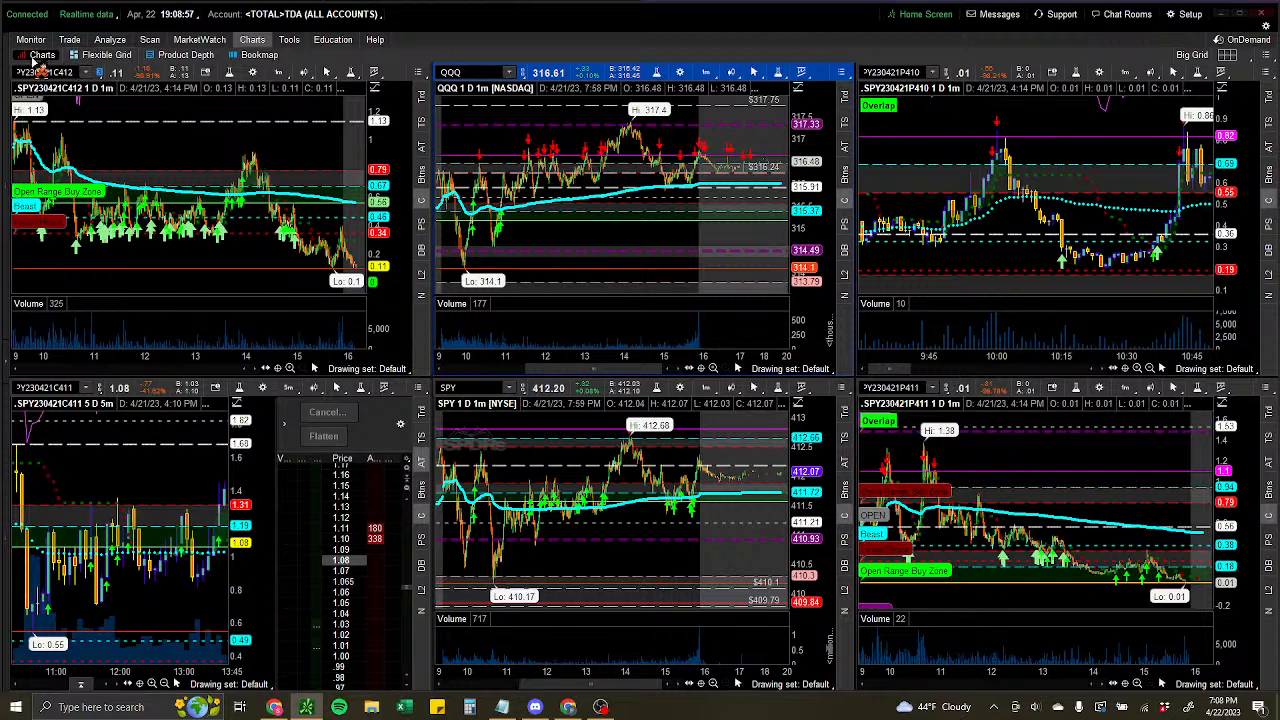
Alternate between the Charts grid and the Flexible Grid layout to compare them, ending on the Charts grid.
{"action": "left_click", "coordinate": [100, 58]}
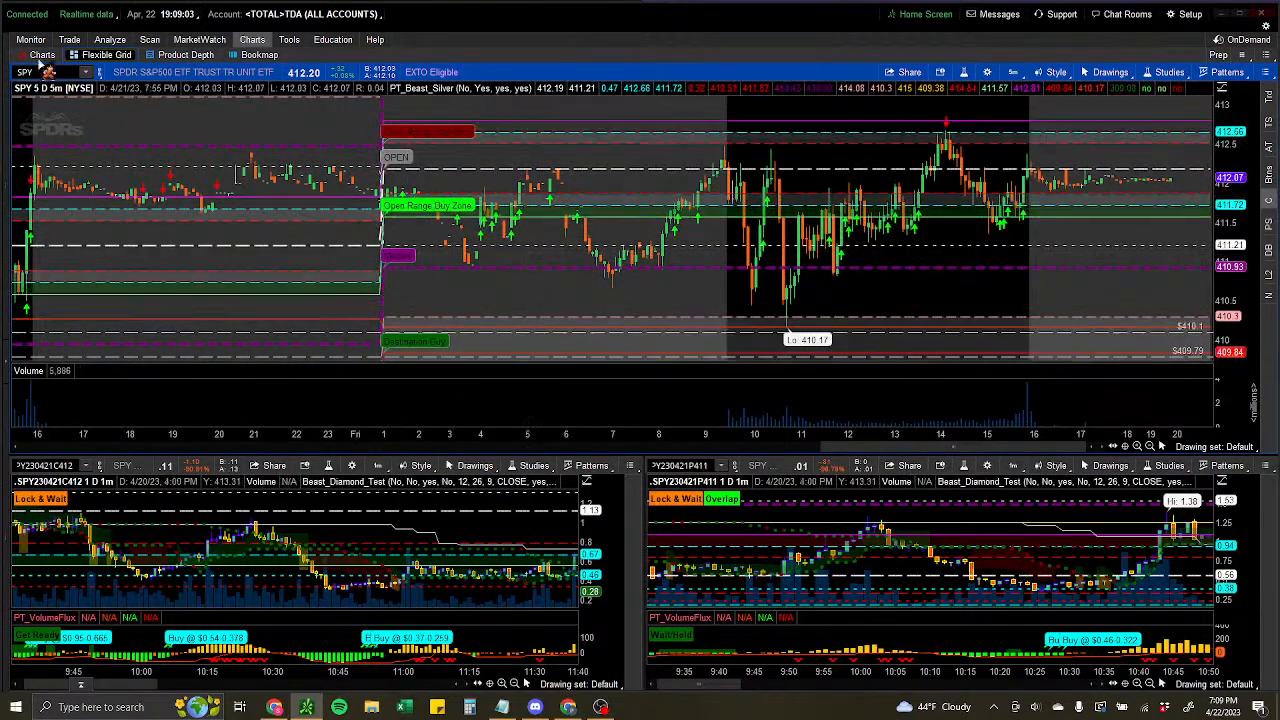
{"action": "left_click", "coordinate": [42, 54]}
{"action": "left_click", "coordinate": [100, 54]}
{"action": "left_click", "coordinate": [54, 58]}
{"action": "left_click", "coordinate": [89, 57]}
{"action": "left_click", "coordinate": [54, 58]}
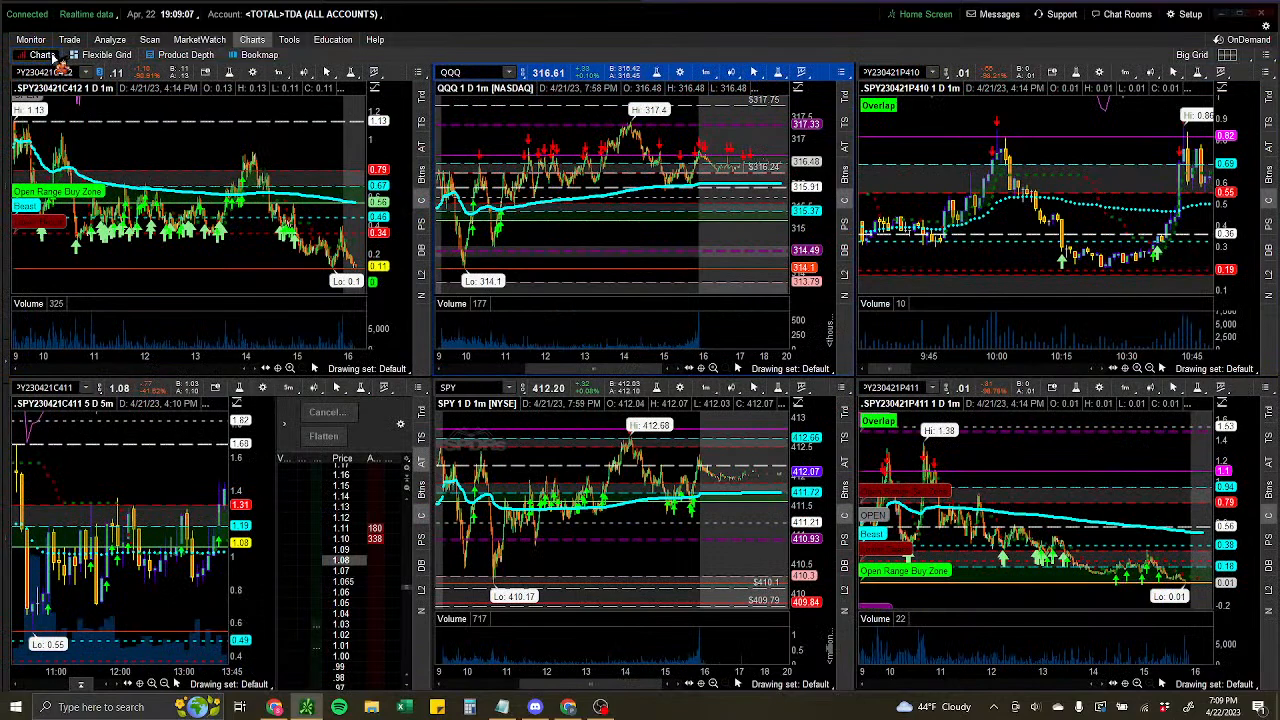
{"action": "left_click", "coordinate": [90, 56]}
{"action": "left_click", "coordinate": [54, 58]}
{"action": "left_click", "coordinate": [90, 56]}
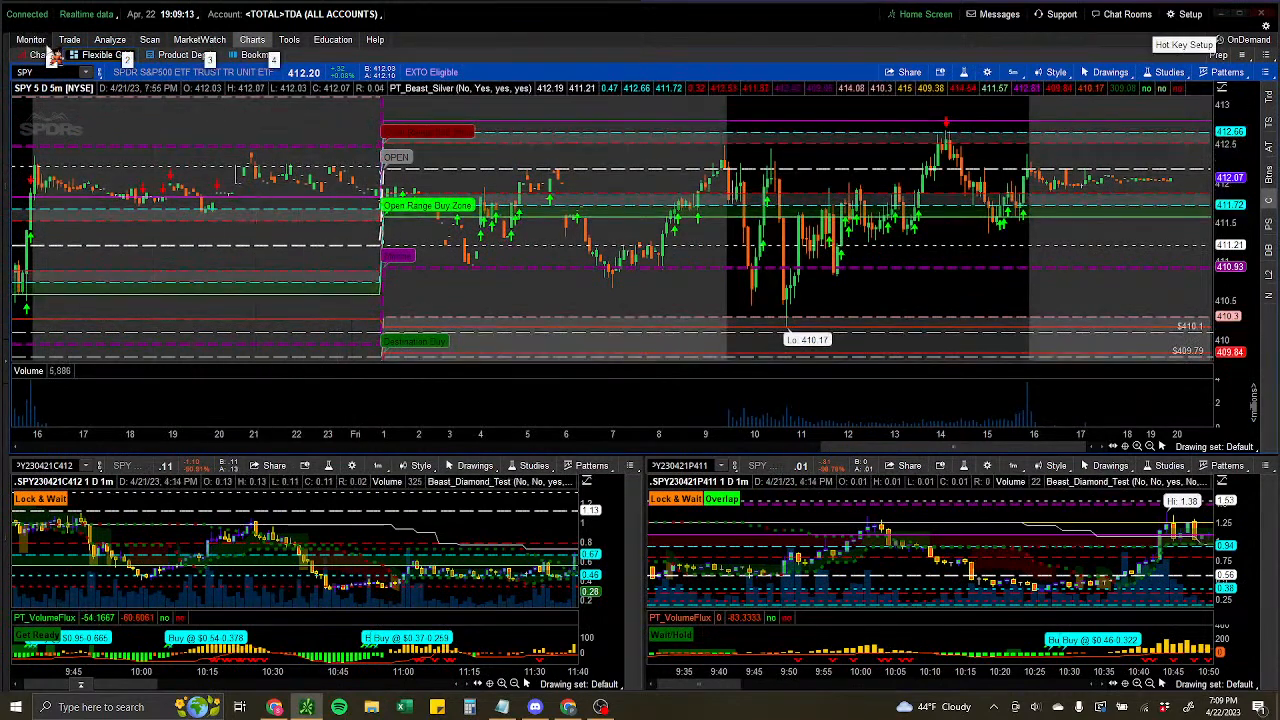
{"action": "key", "text": "alt+1"}
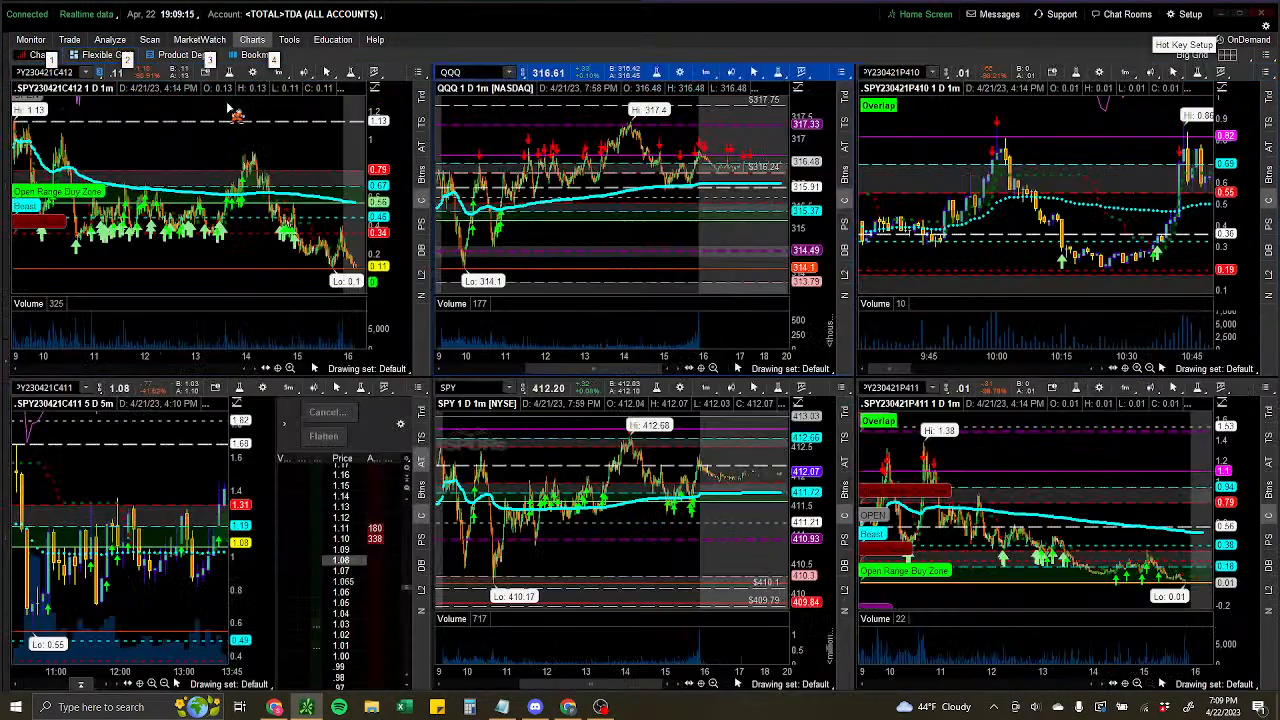
Alternate between the Flexible Grid layout and the Charts grid several times, ending on the Flexible Grid.
{"action": "key", "text": "alt+2"}
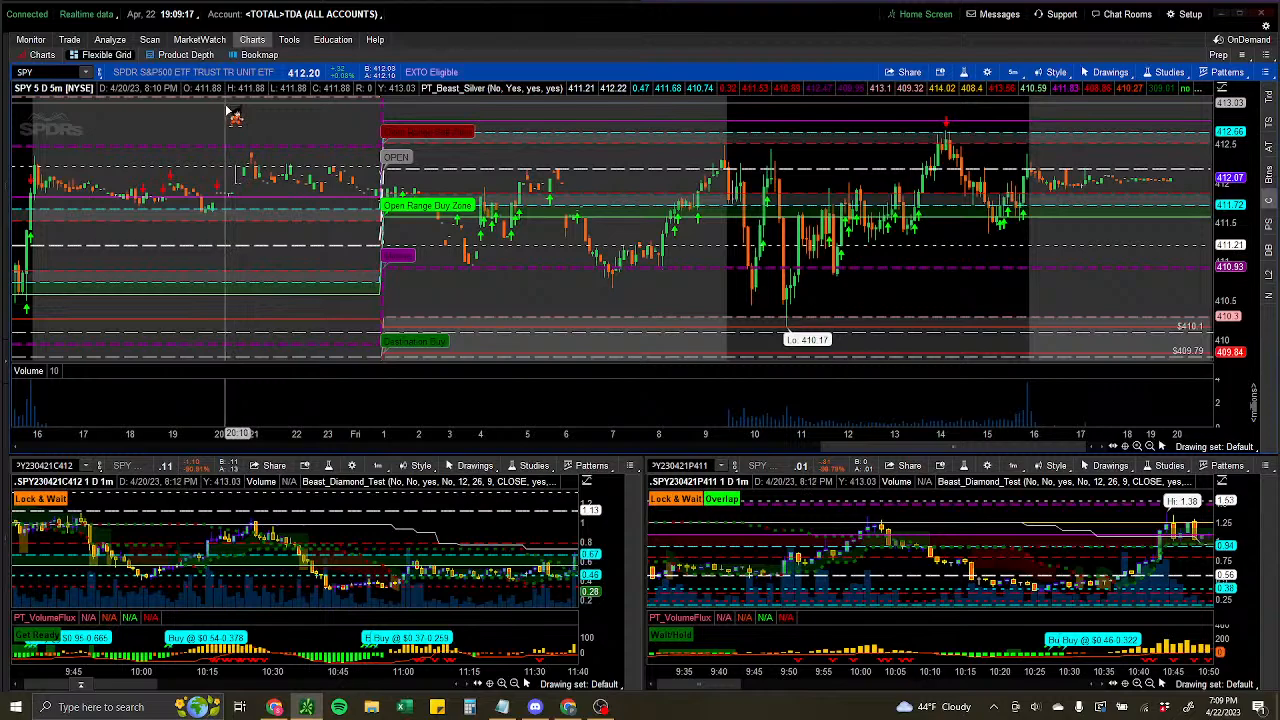
{"action": "key", "text": "alt+1"}
{"action": "key", "text": "alt+2"}
{"action": "key", "text": "alt+1"}
{"action": "key", "text": "alt+2"}
{"action": "key", "text": "alt+1"}
{"action": "key", "text": "alt+2"}
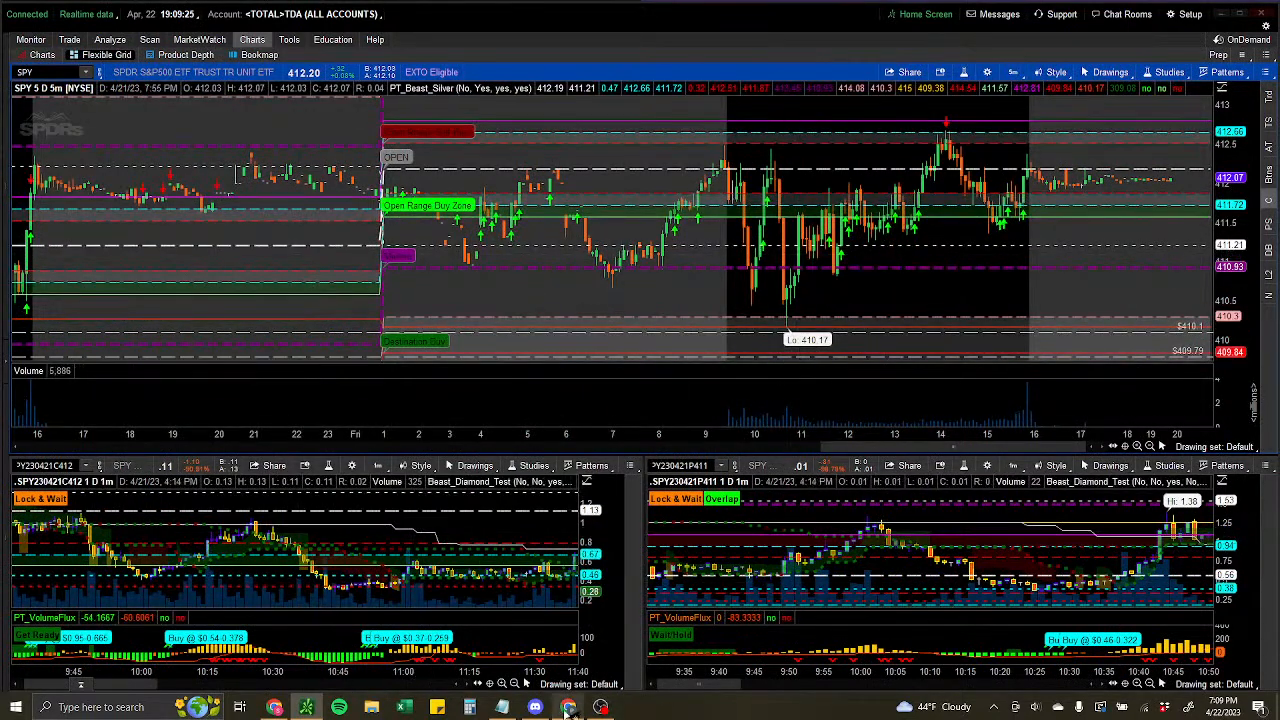
Check the livestream chat in the browser and main-chat in Discord for new questions, and return to the thinkorswim charts.
{"action": "left_click", "coordinate": [558, 710]}
{"action": "left_click", "coordinate": [537, 709]}
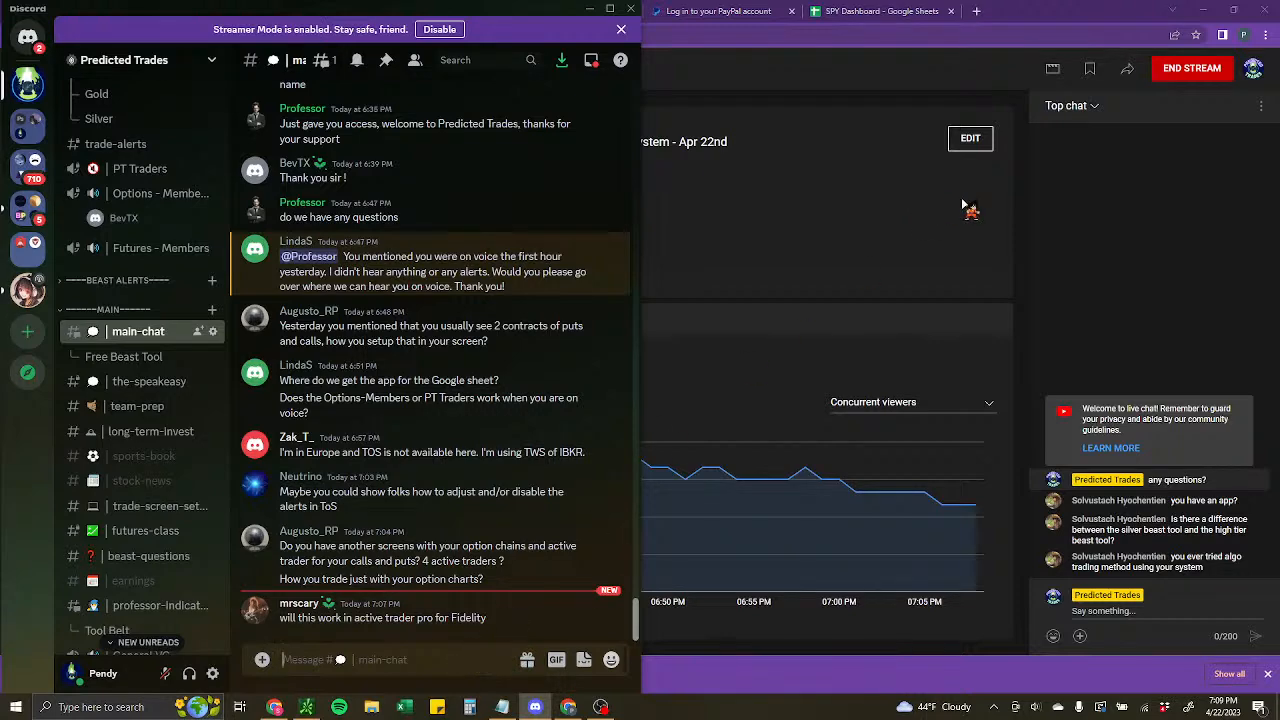
{"action": "left_click", "coordinate": [1095, 222]}
{"action": "left_click", "coordinate": [1214, 14]}
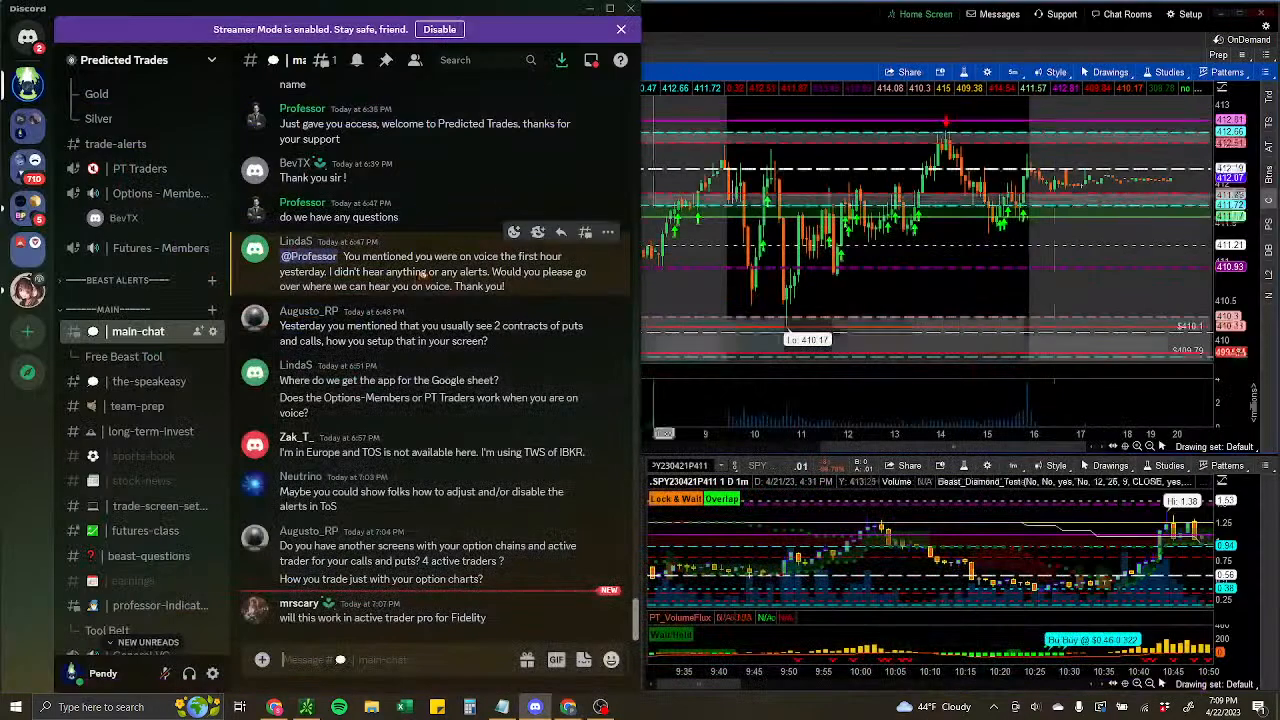
{"action": "left_click", "coordinate": [698, 52]}
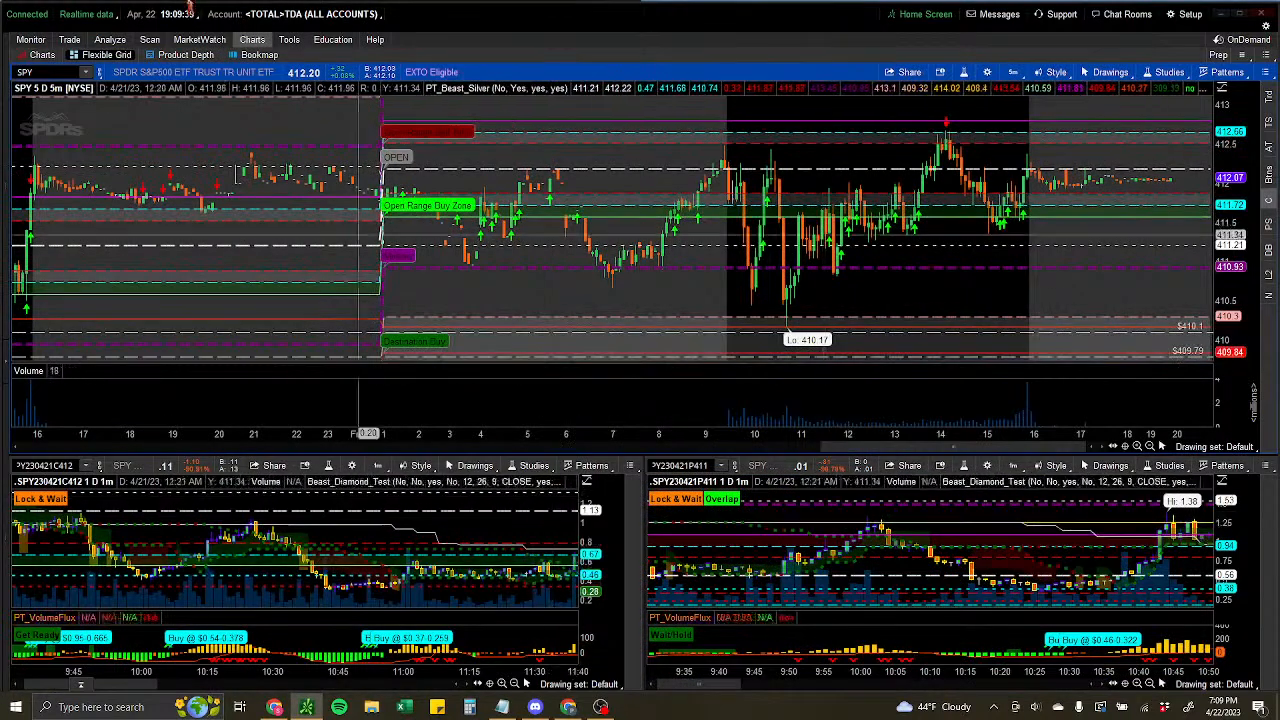
Maximize the .SPY230421C411 cell of the Charts grid, move on to the maximized .SPY230421P411 chart, and zoom in on its session up to 12:55.
{"action": "left_click", "coordinate": [42, 56]}
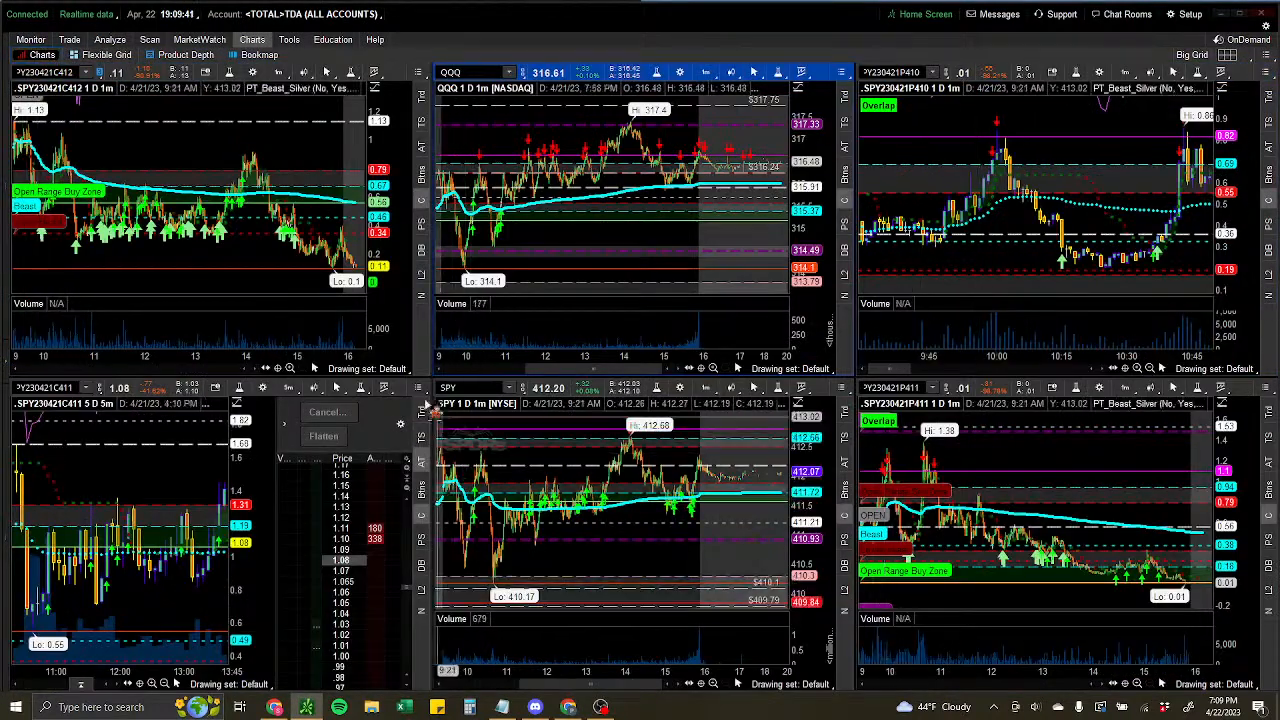
{"action": "left_click", "coordinate": [416, 387]}
{"action": "left_click", "coordinate": [420, 610]}
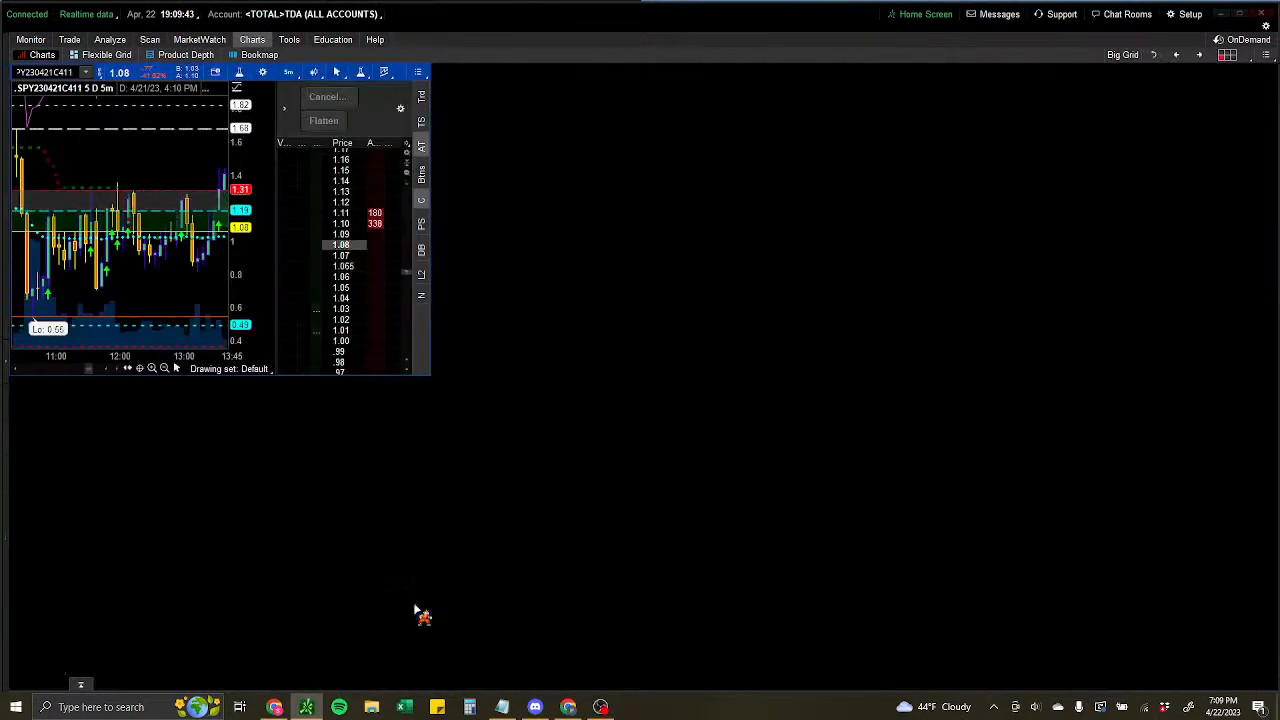
{"action": "scroll", "coordinate": [630, 245], "scroll_direction": "down", "scroll_amount": 5}
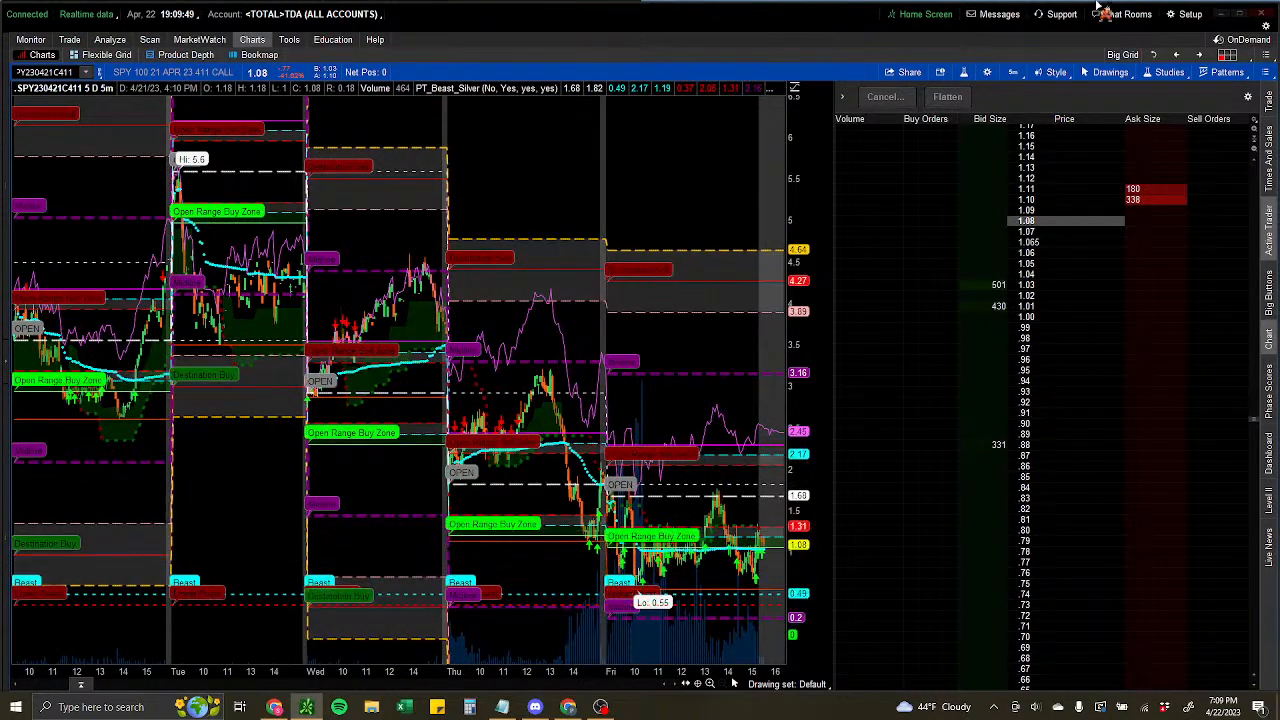
{"action": "left_click", "coordinate": [1199, 55]}
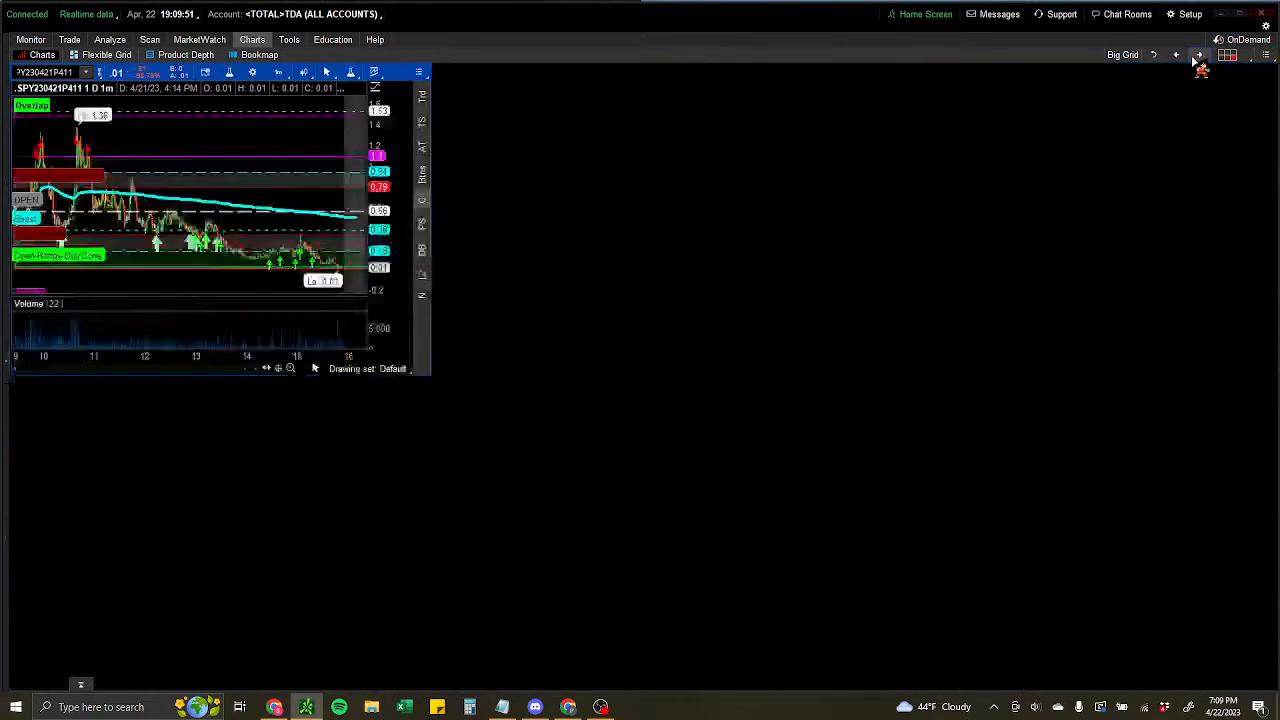
{"action": "left_click_drag", "start_coordinate": [18, 360], "coordinate": [622, 326]}
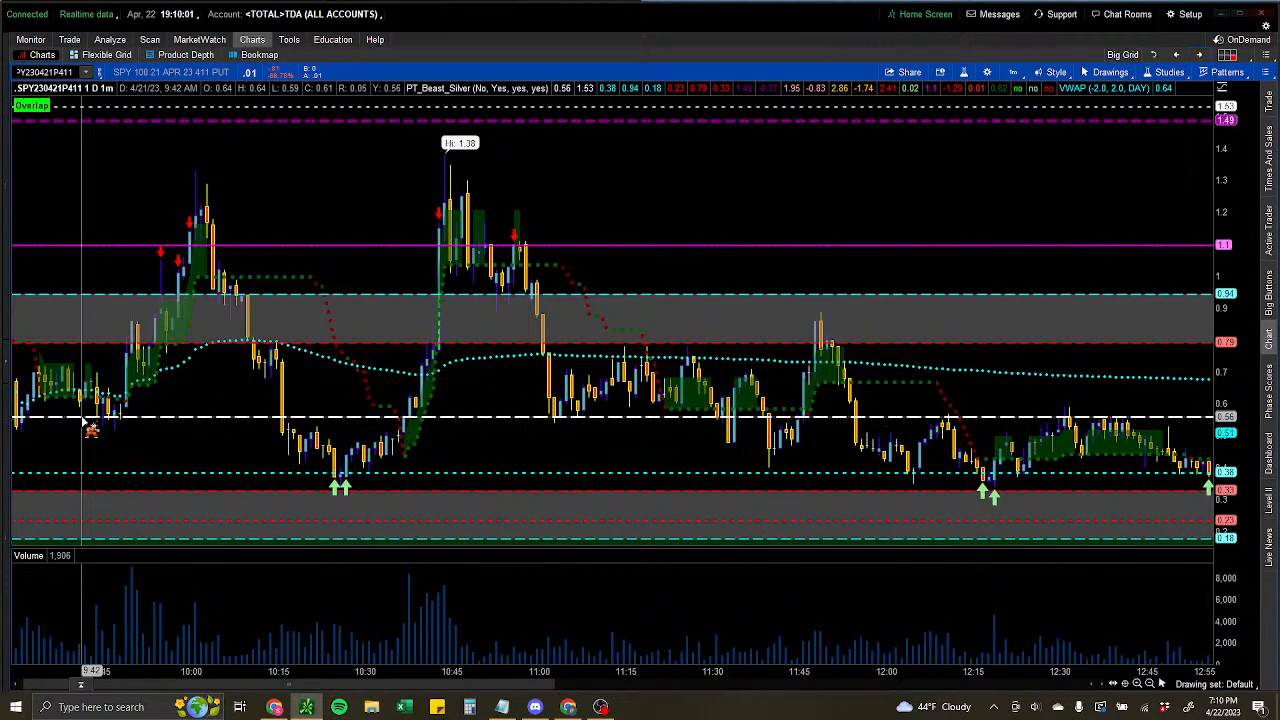
Try to place a buy order on the .SPY230421P411 chart at the 0.56 level, and dismiss the order message.
{"action": "right_click", "coordinate": [86, 424]}
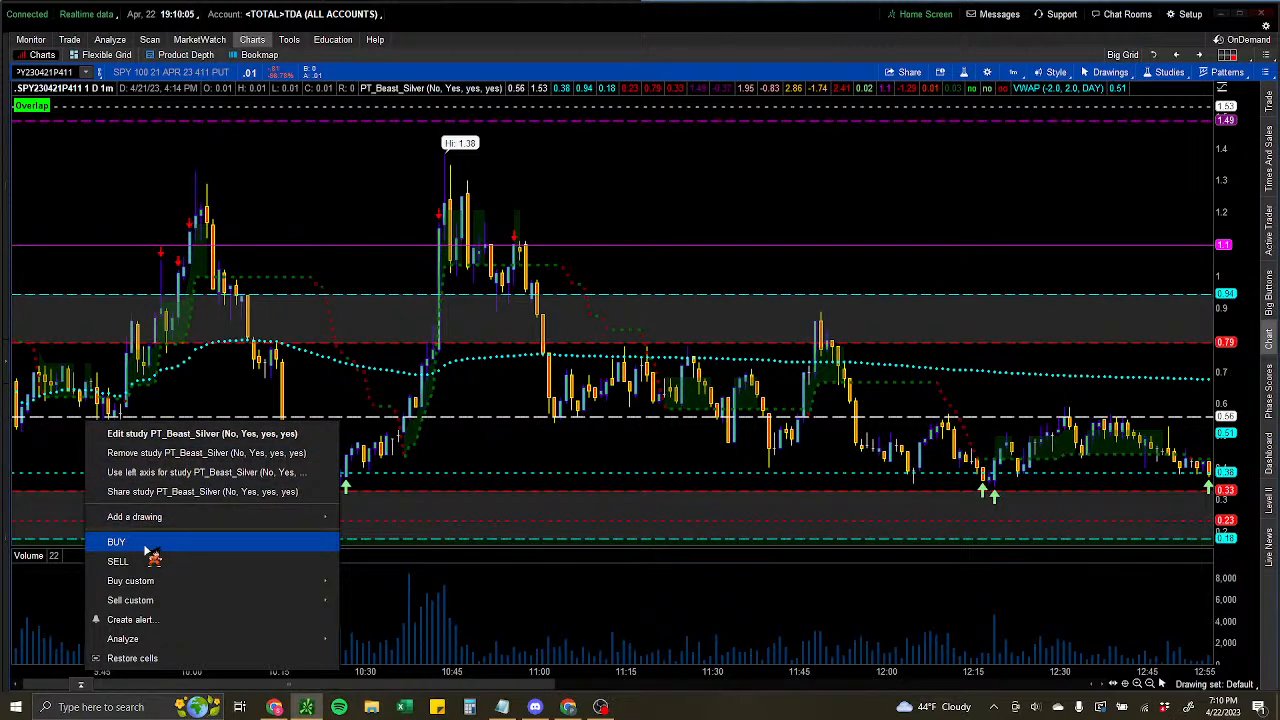
{"action": "left_click", "coordinate": [146, 545]}
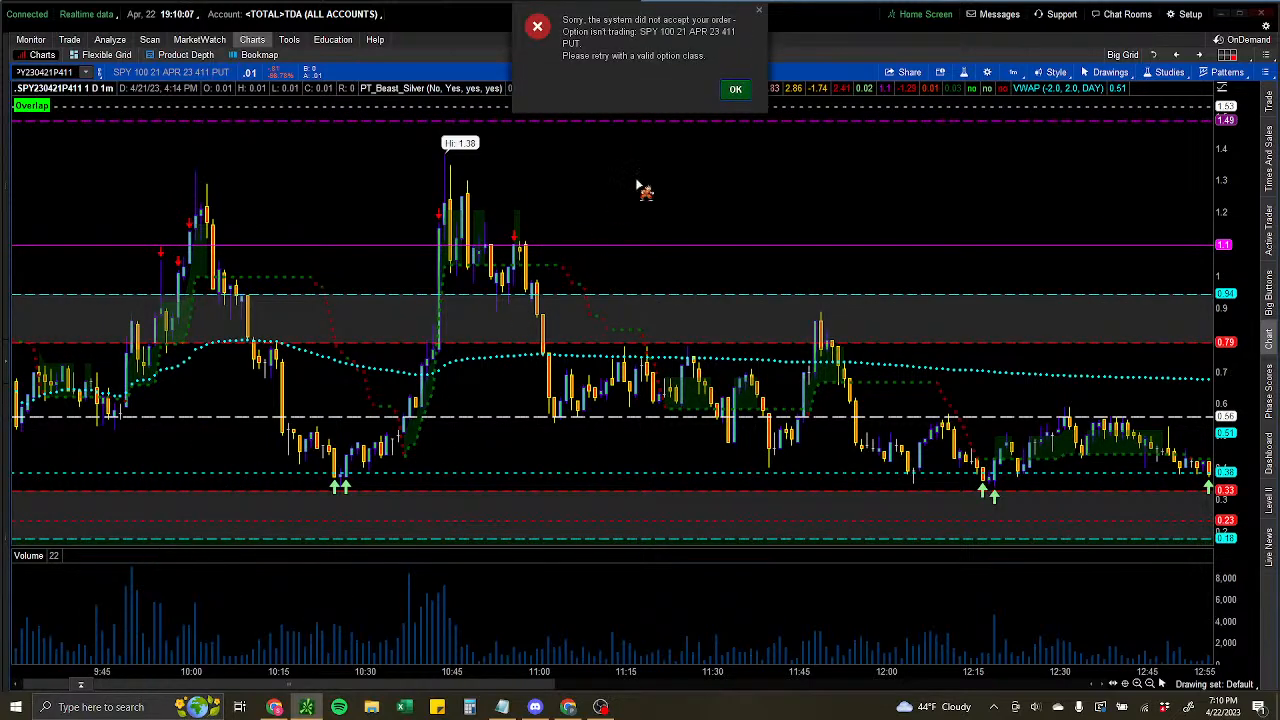
{"action": "left_click", "coordinate": [736, 92]}
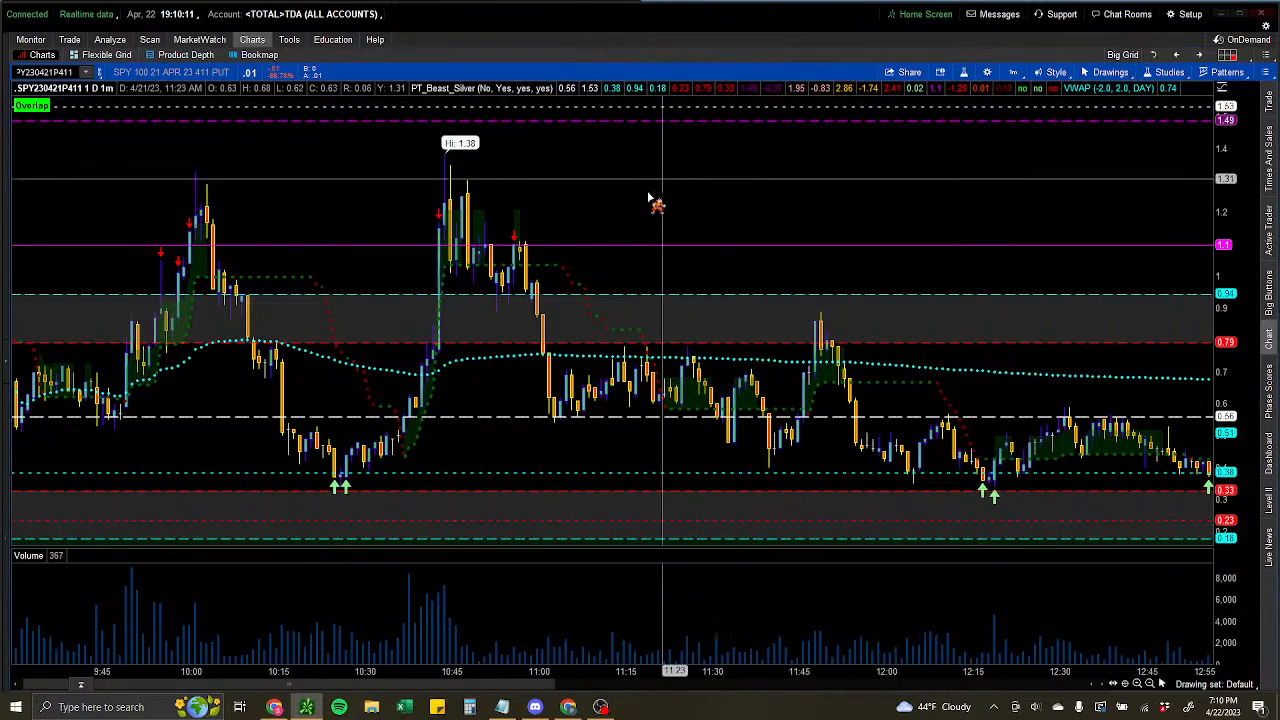
Show the chart's buy and sell order commands near the 0.56, 0.94 and 0.38 levels without placing an order.
{"action": "right_click", "coordinate": [120, 426]}
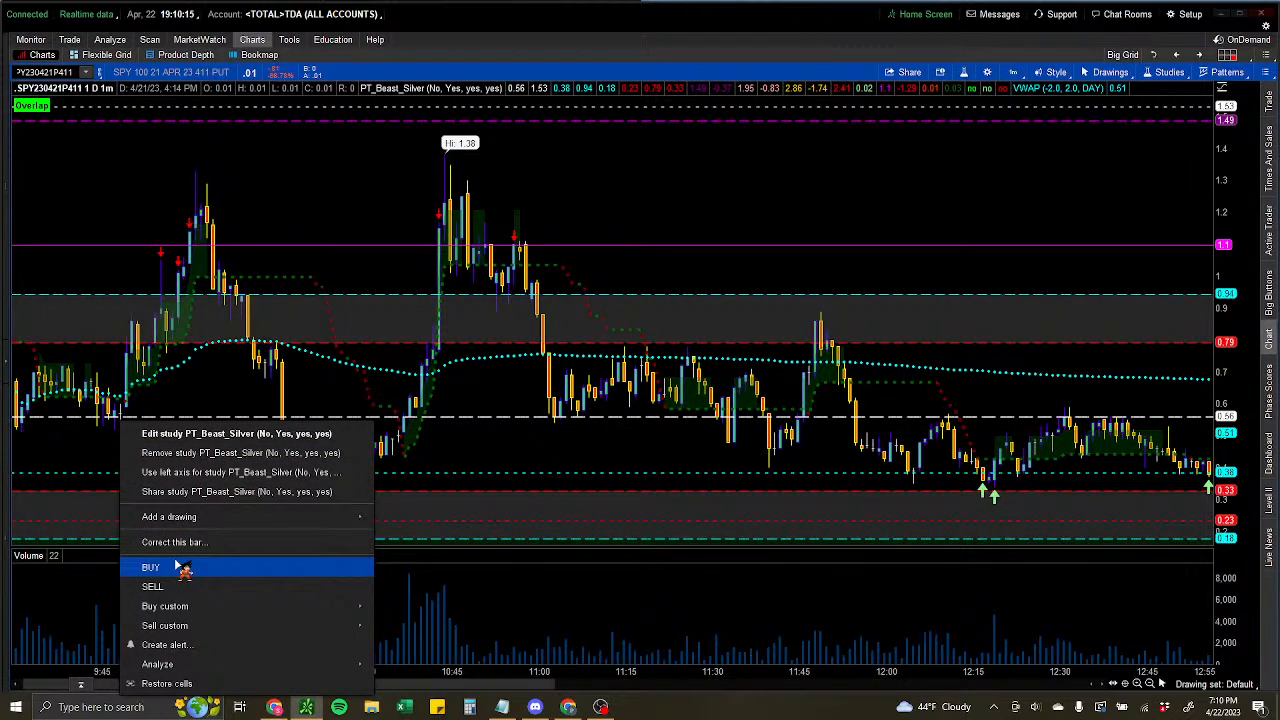
{"action": "left_click", "coordinate": [120, 430]}
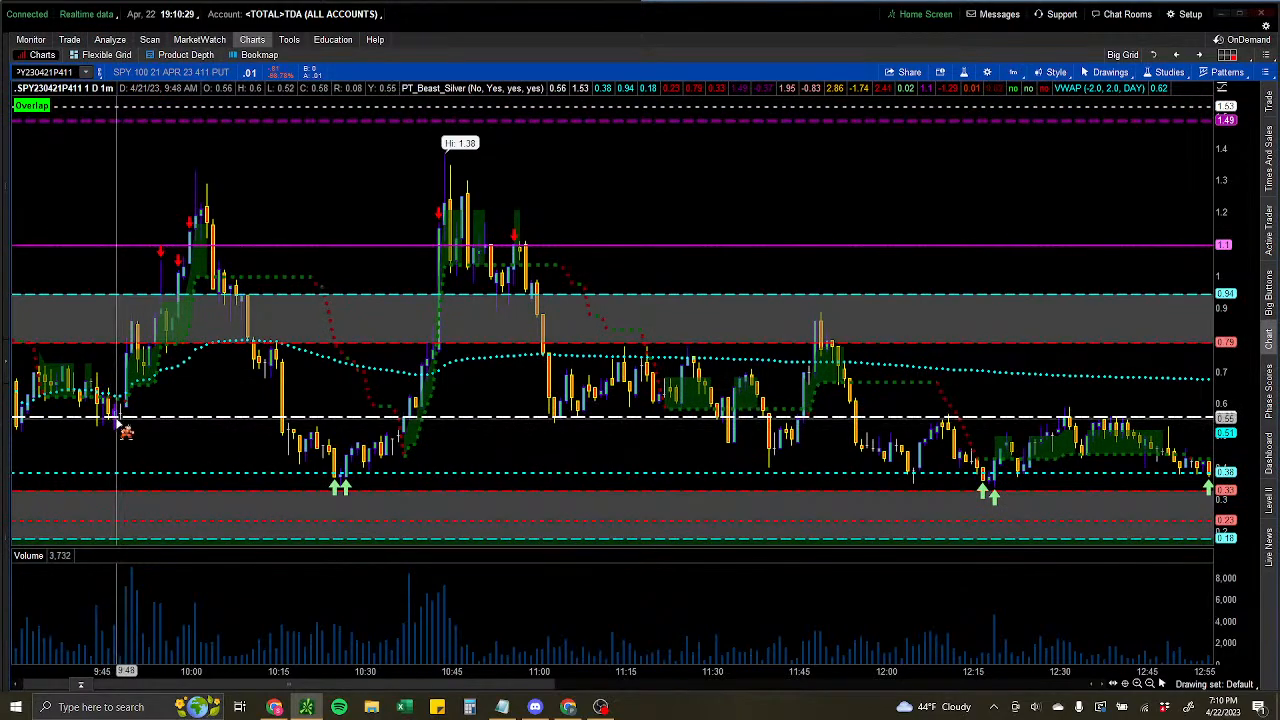
{"action": "right_click", "coordinate": [155, 299]}
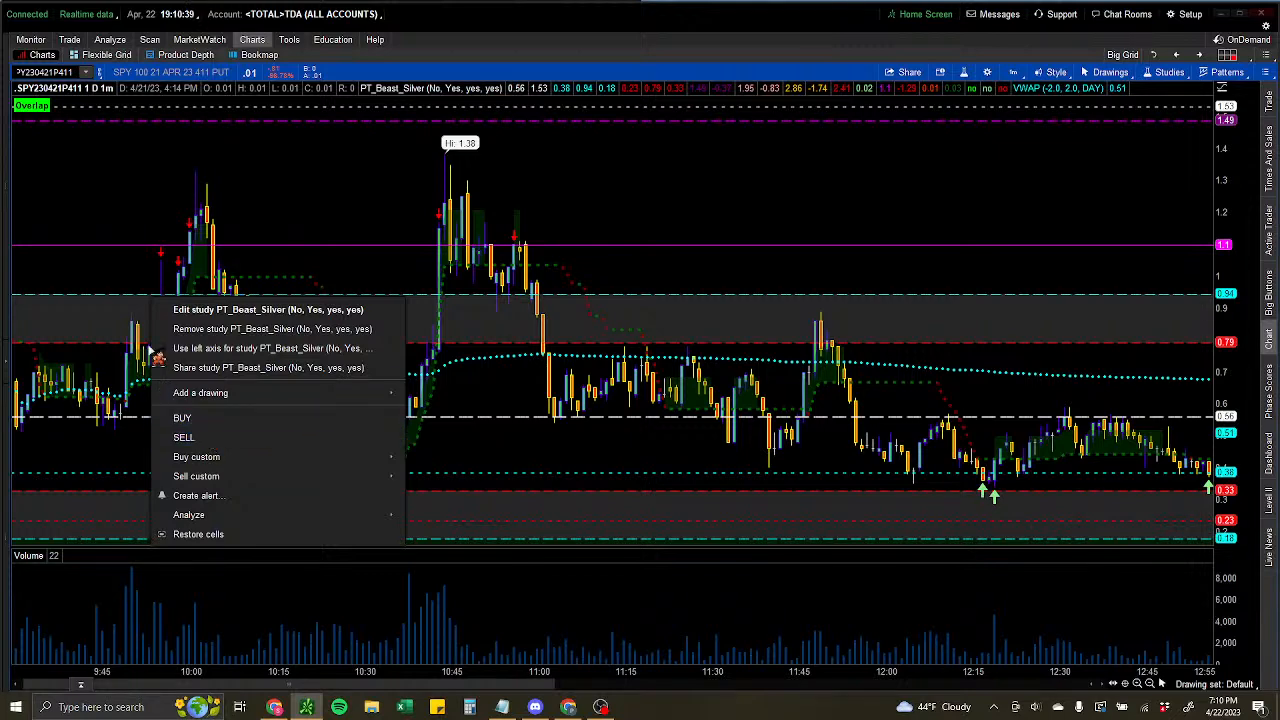
{"action": "left_click", "coordinate": [140, 299]}
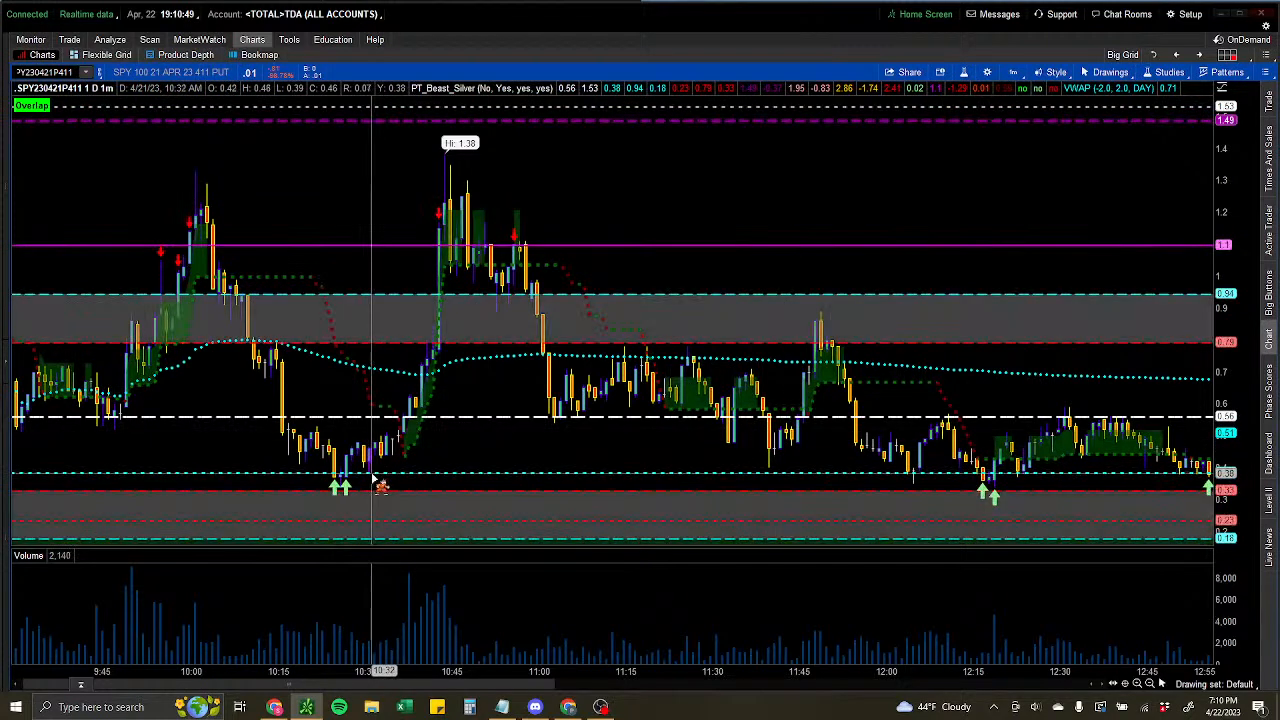
{"action": "right_click", "coordinate": [373, 479]}
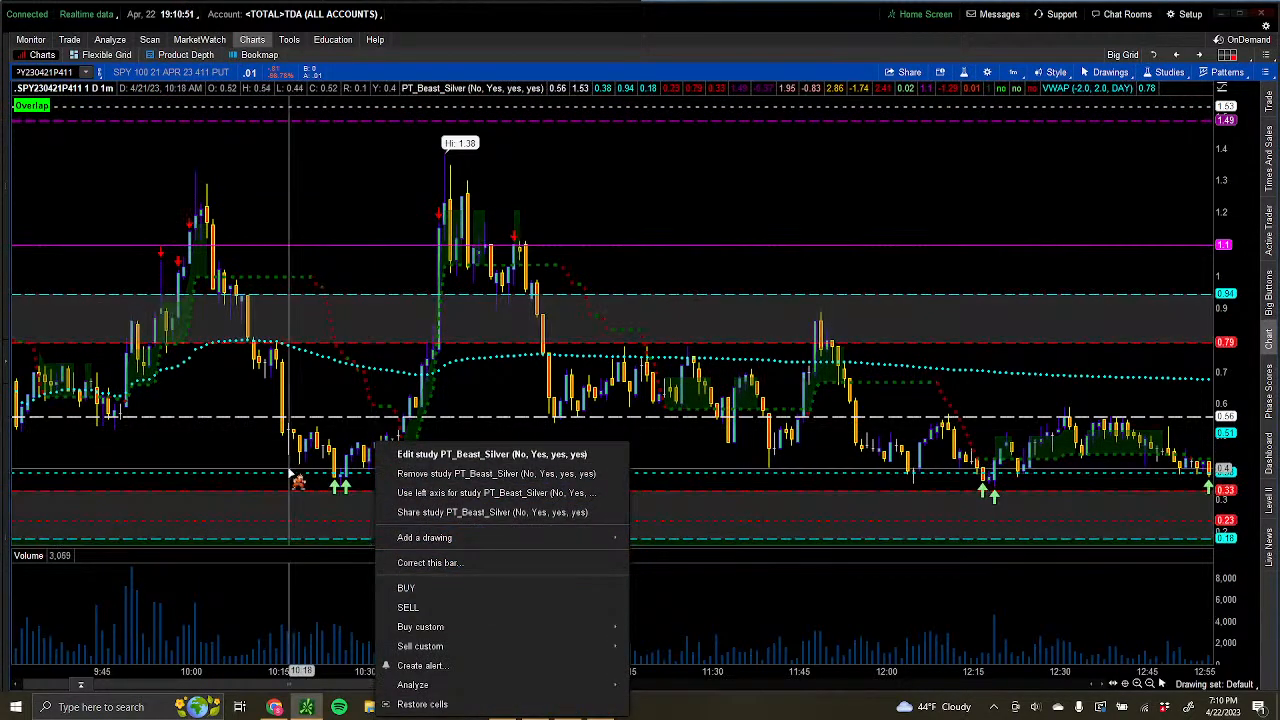
{"action": "left_click", "coordinate": [291, 472]}
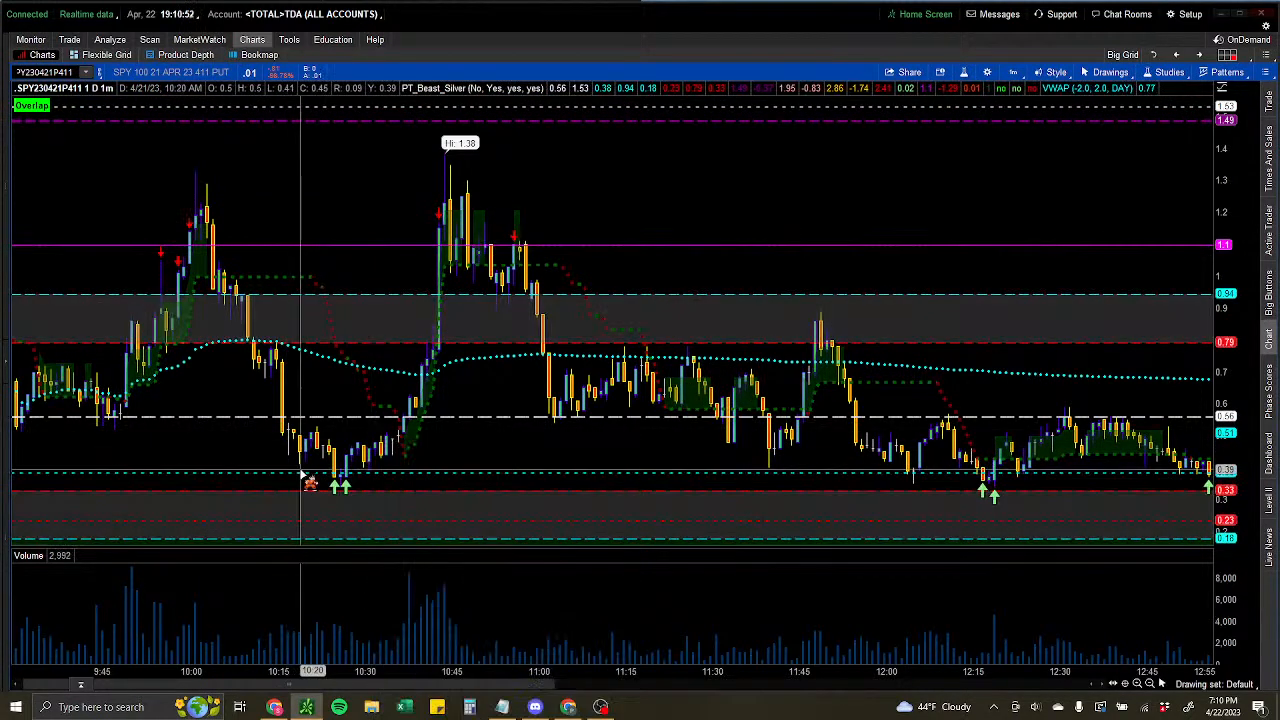
Show the Trade bar above the .SPY230421P411 chart, review its expanded order settings and Parent Order types, and collapse them.
{"action": "left_click", "coordinate": [1270, 103]}
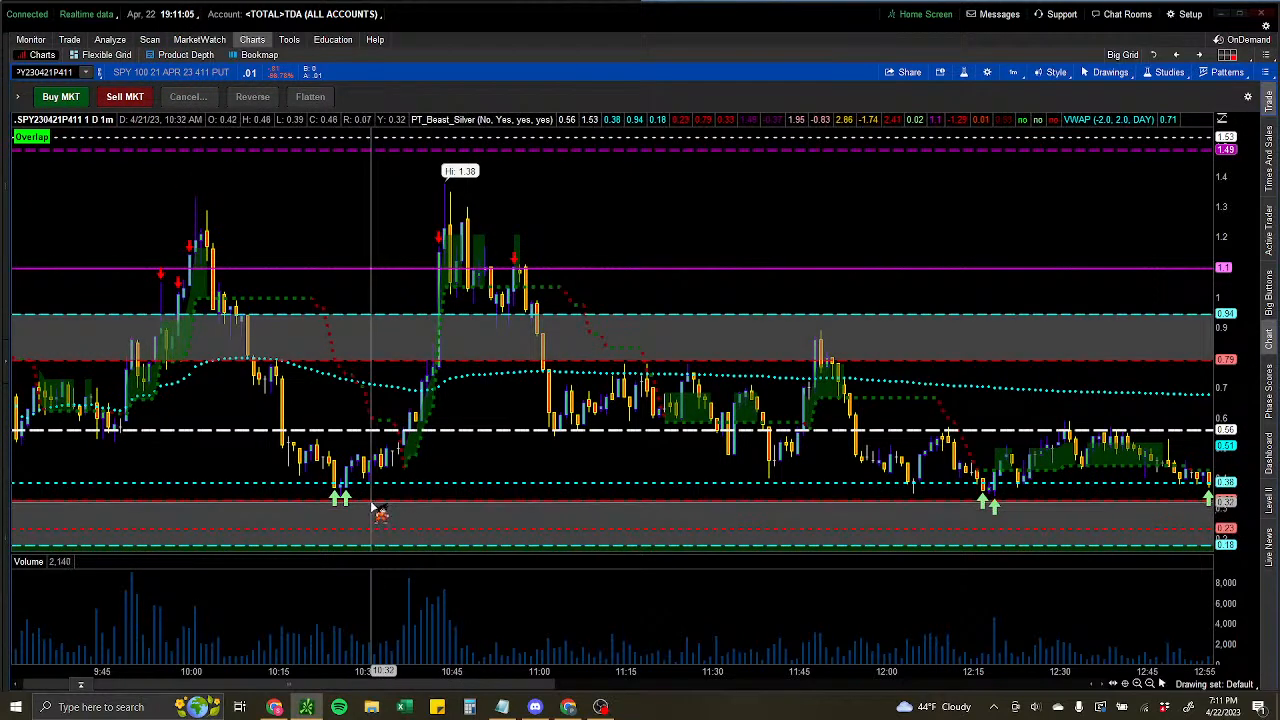
{"action": "left_click", "coordinate": [18, 97]}
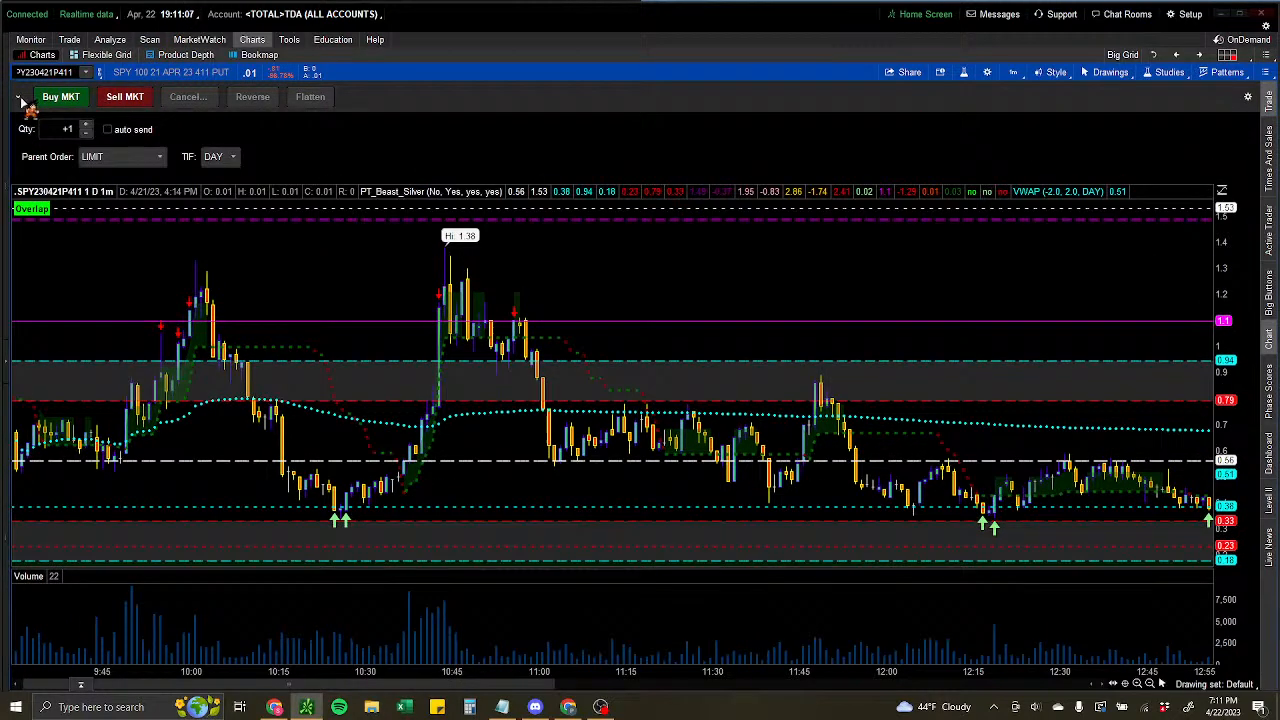
{"action": "left_click", "coordinate": [162, 158]}
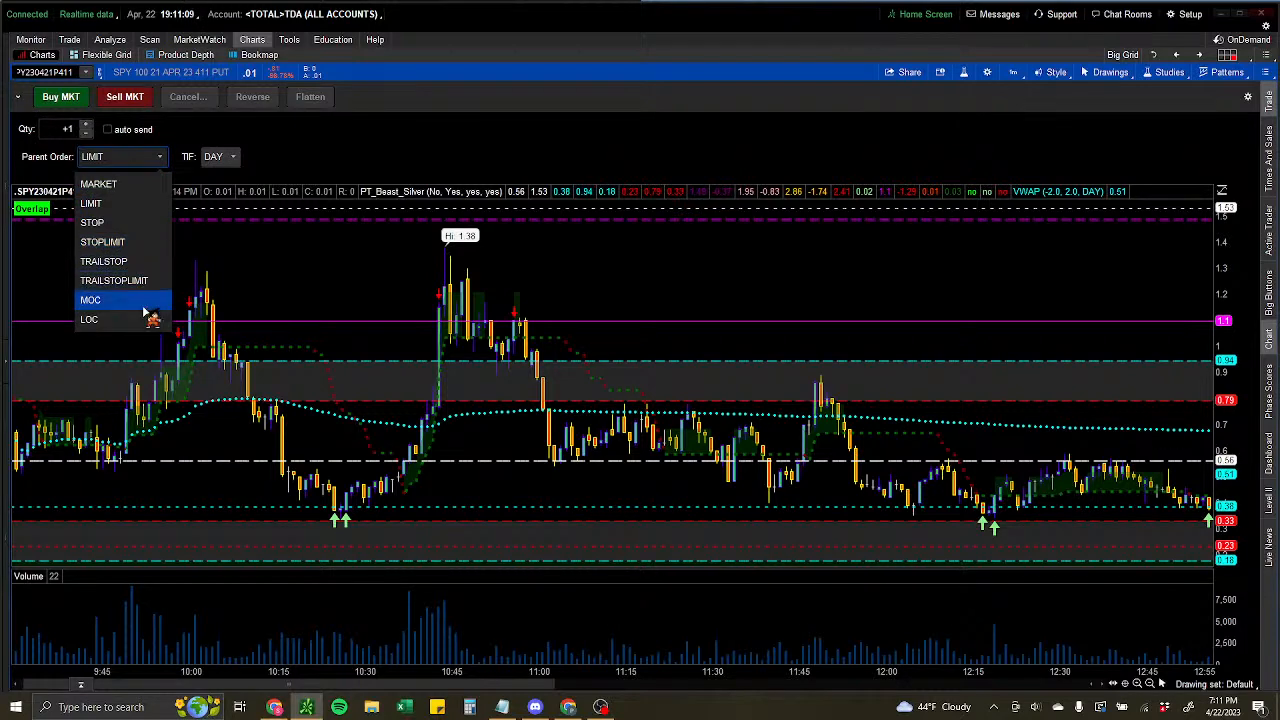
{"action": "left_click", "coordinate": [322, 160]}
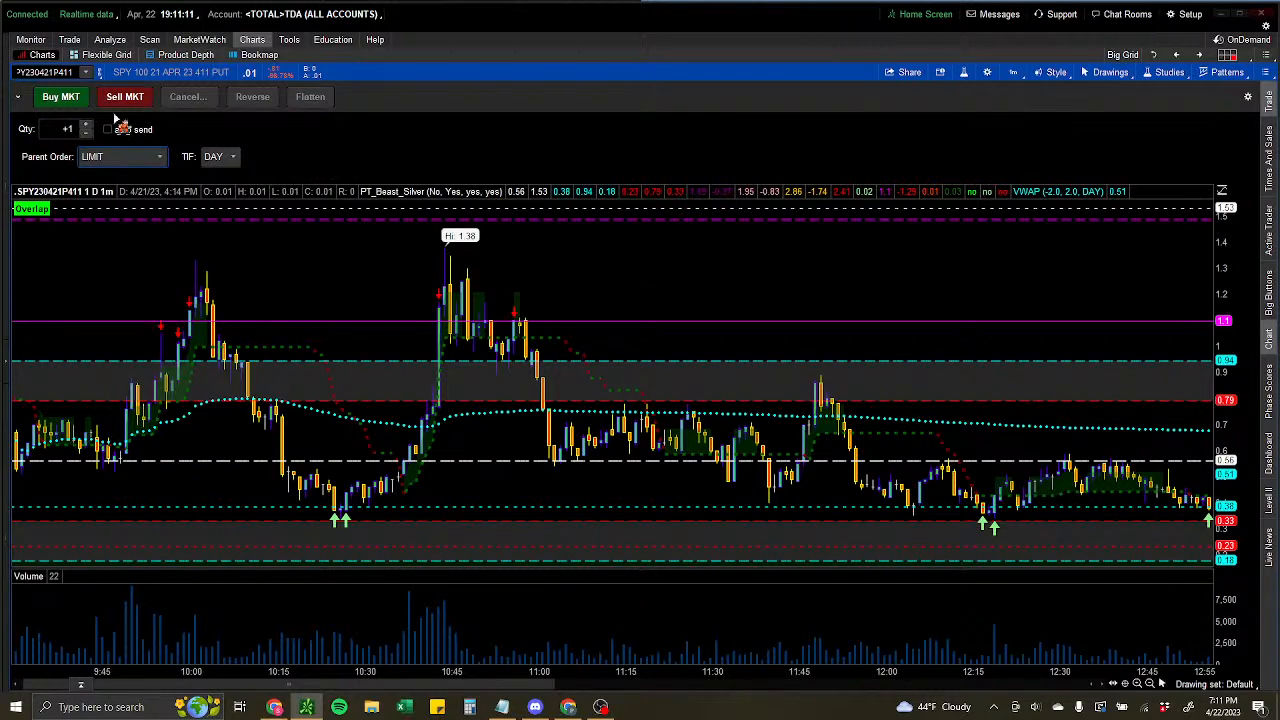
{"action": "left_click", "coordinate": [19, 98]}
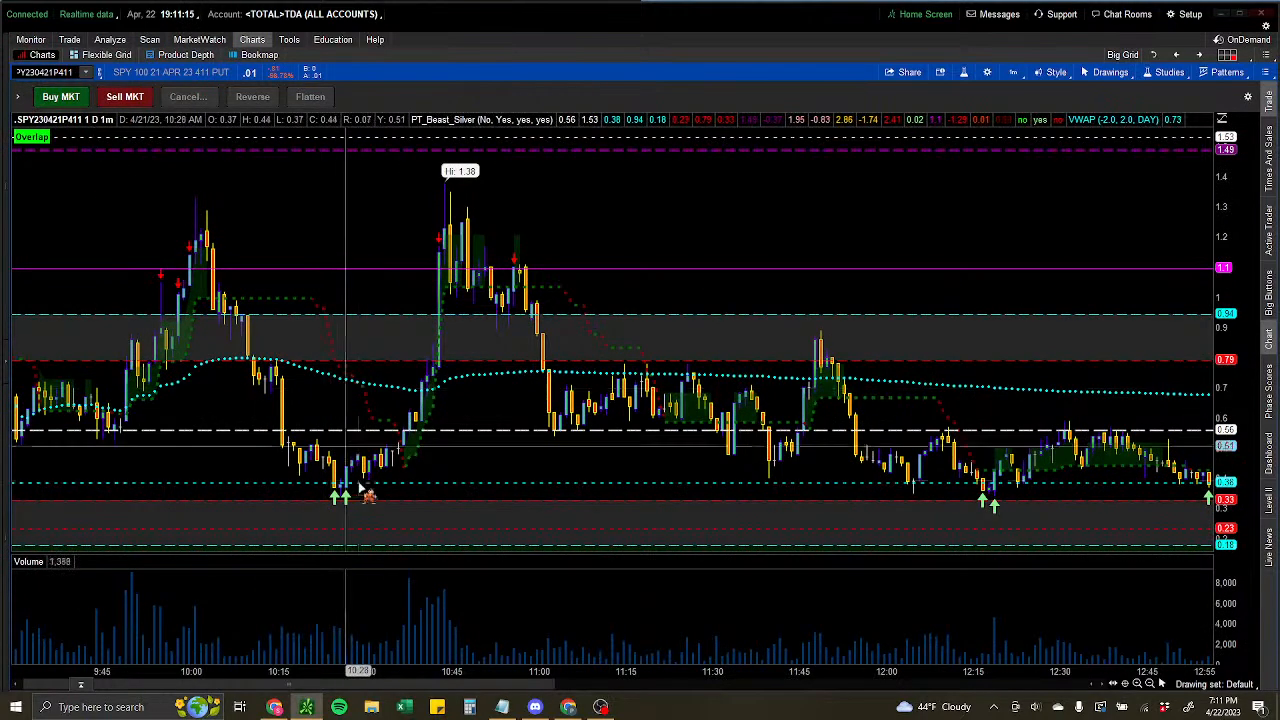
Expand the Trade bar's order settings and set the Parent Order to TRAILSTOP, followed by TRAILSTOPLIMIT.
{"action": "left_click", "coordinate": [20, 100]}
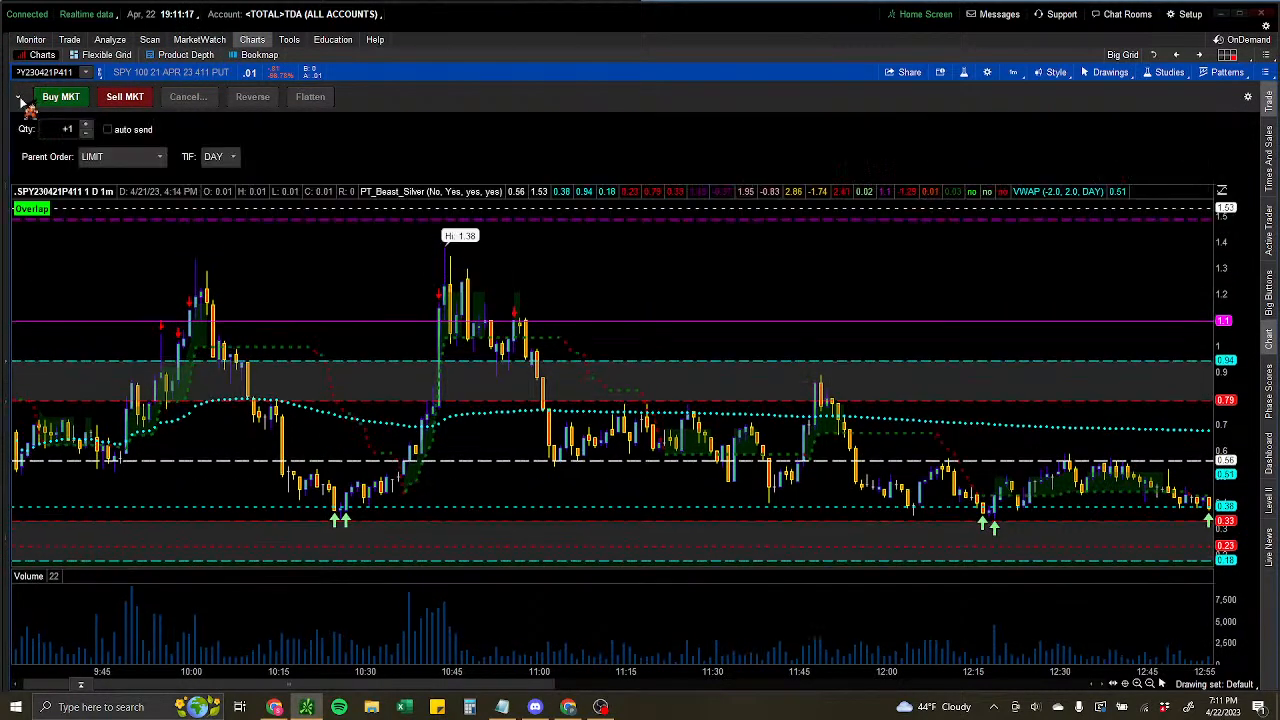
{"action": "left_click", "coordinate": [108, 158]}
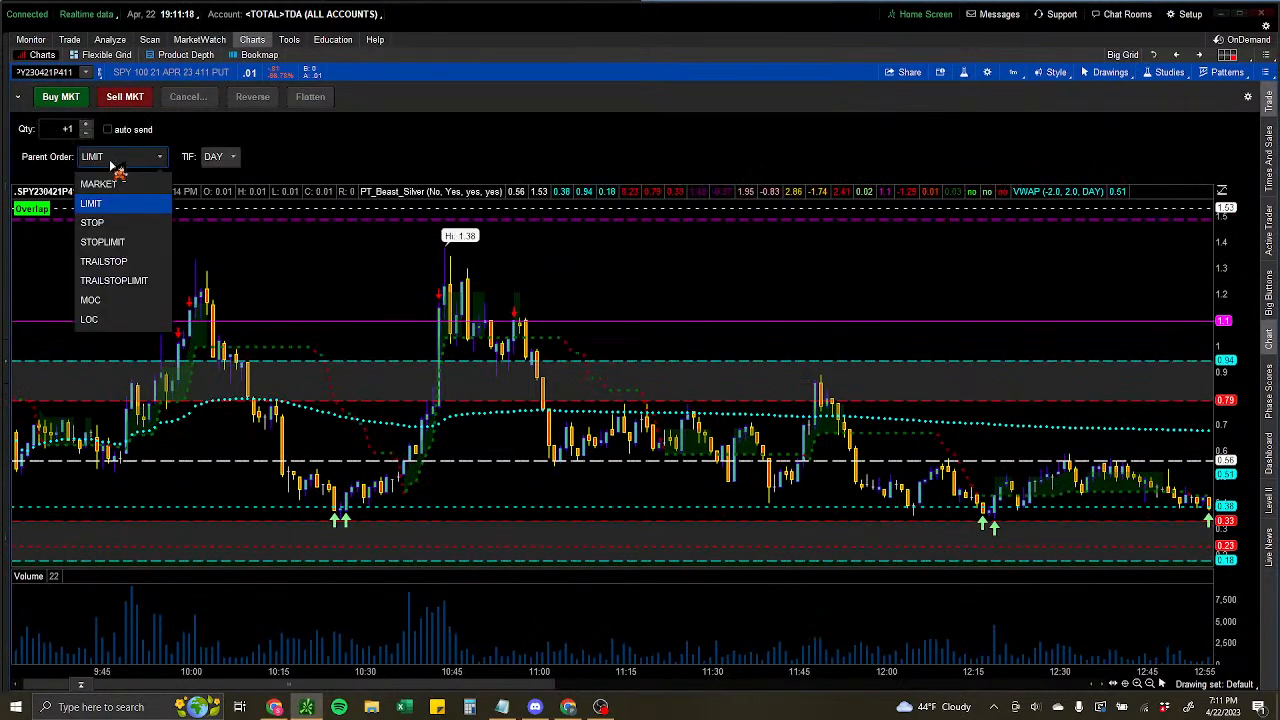
{"action": "left_click", "coordinate": [126, 264]}
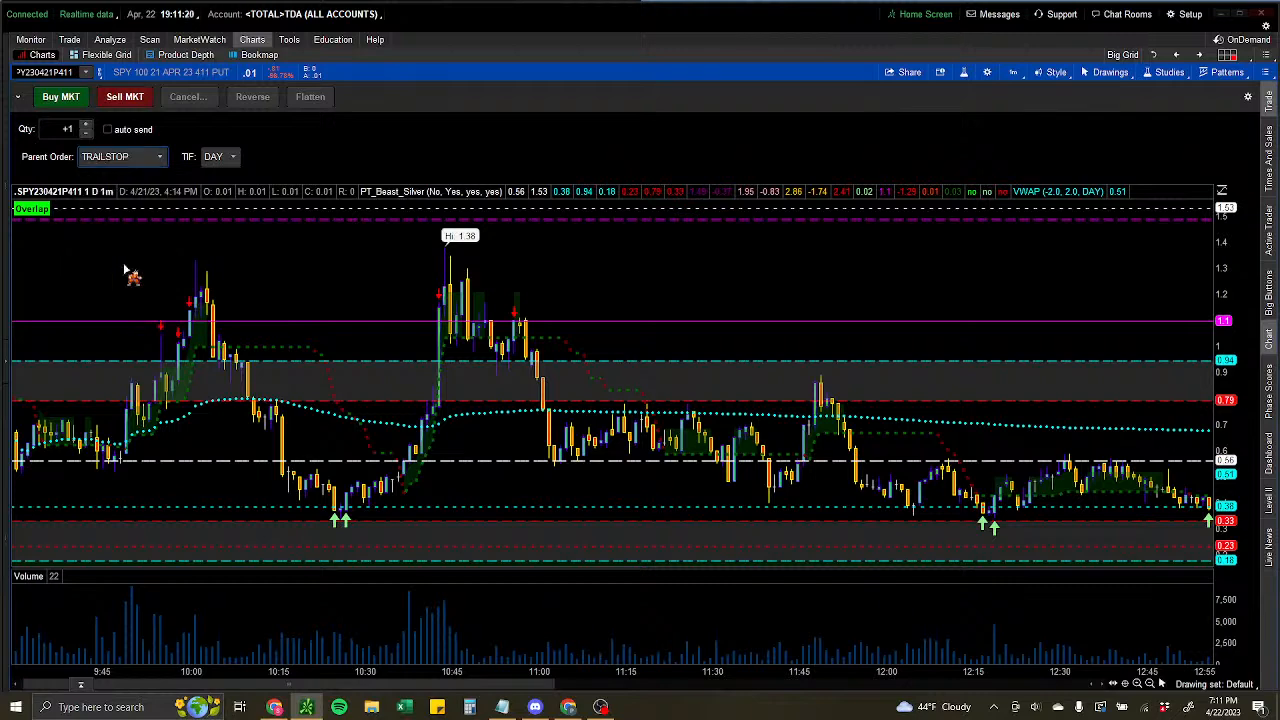
{"action": "left_click", "coordinate": [162, 159]}
{"action": "left_click", "coordinate": [115, 281]}
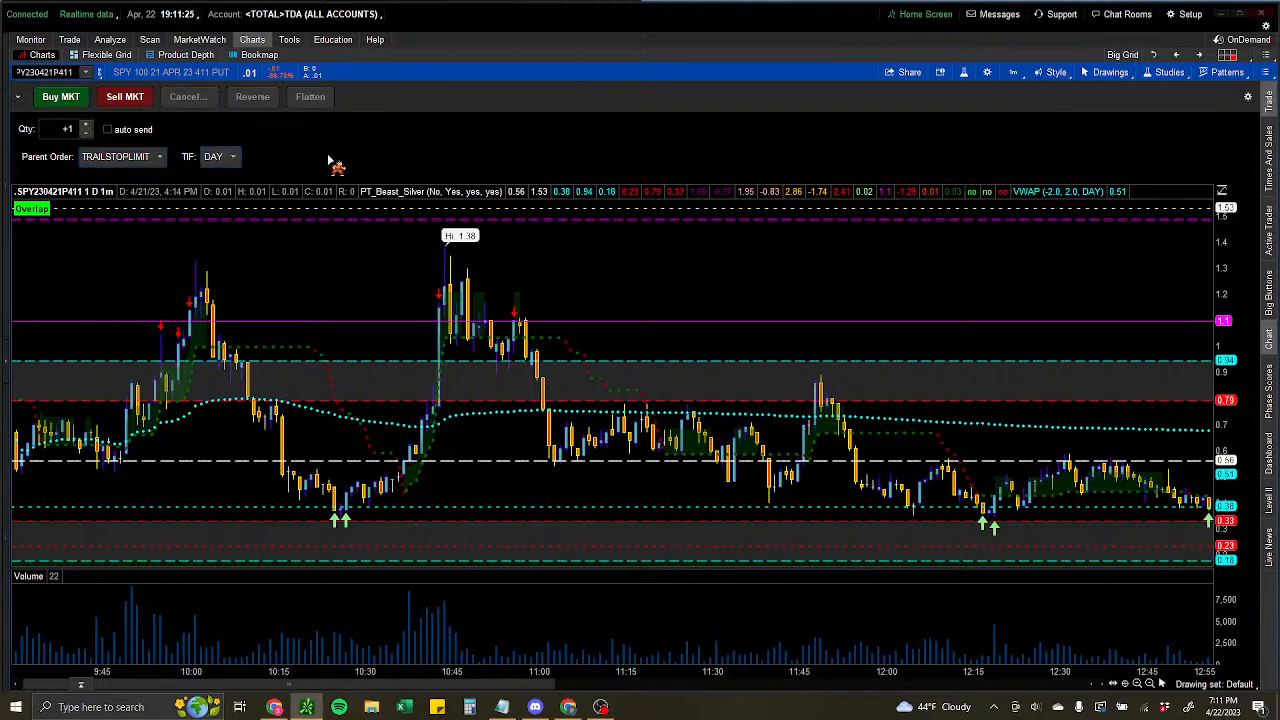
{"action": "left_click", "coordinate": [160, 160]}
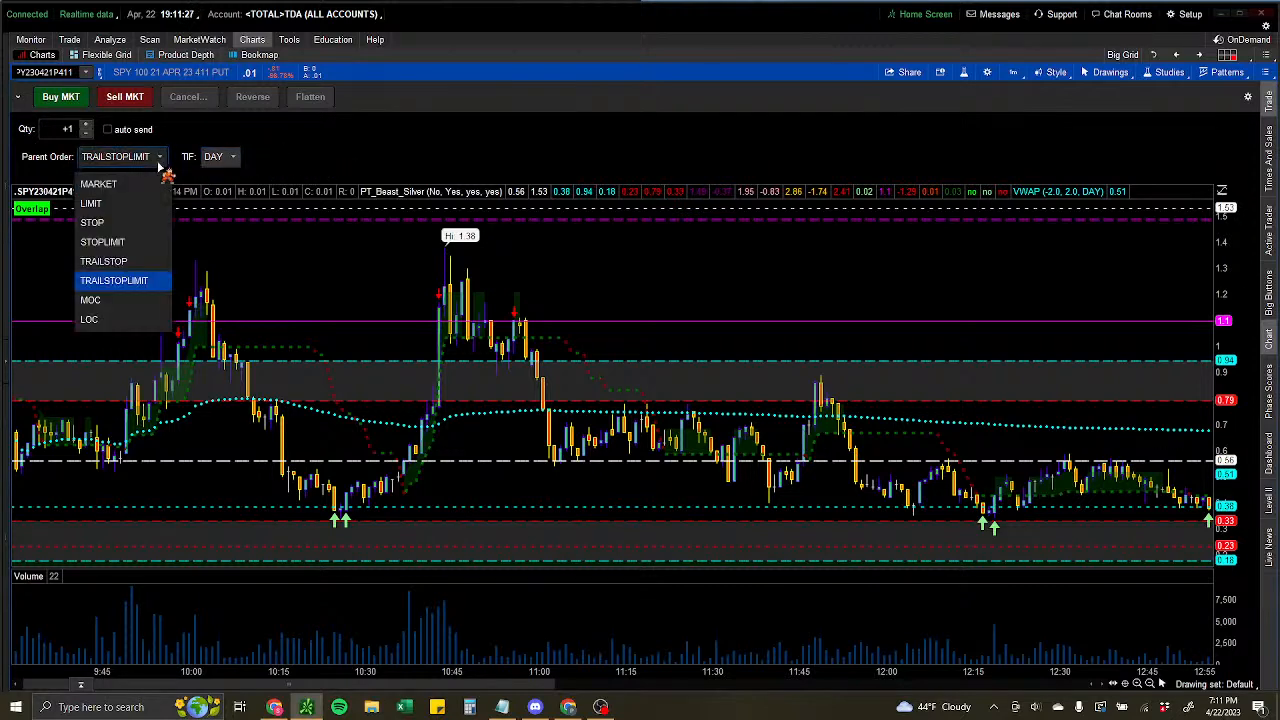
{"action": "left_click", "coordinate": [396, 165]}
Replace the Trade bar with Active Trader beside the .SPY230421P411 chart, and narrow it so the chart takes about two thirds of the width.
{"action": "left_click_drag", "start_coordinate": [5, 101], "coordinate": [22, 100]}
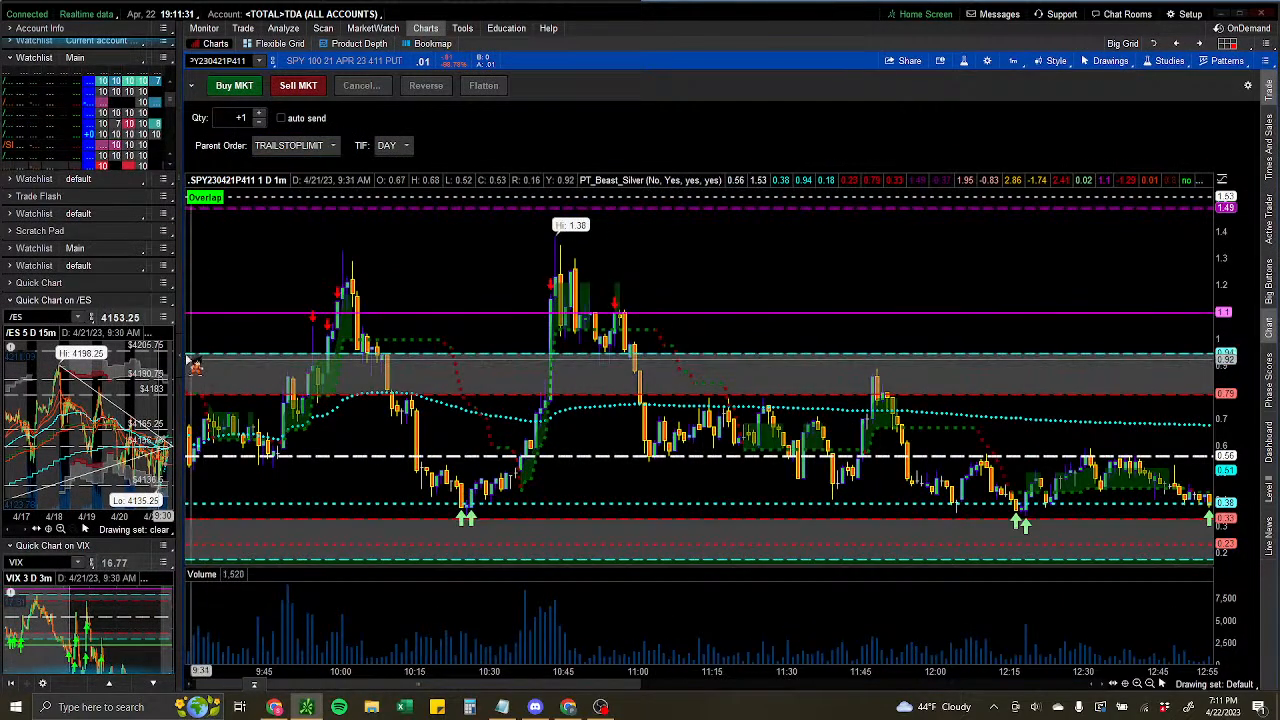
{"action": "left_click", "coordinate": [184, 360]}
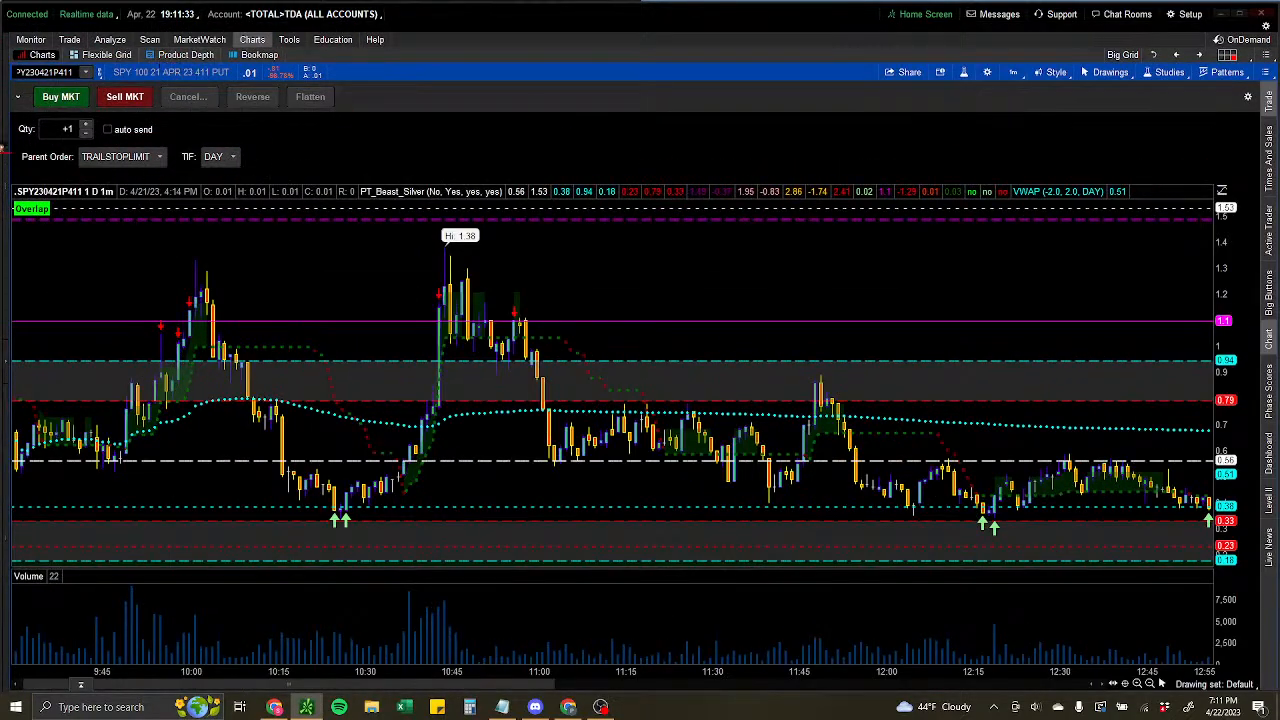
{"action": "left_click", "coordinate": [17, 99]}
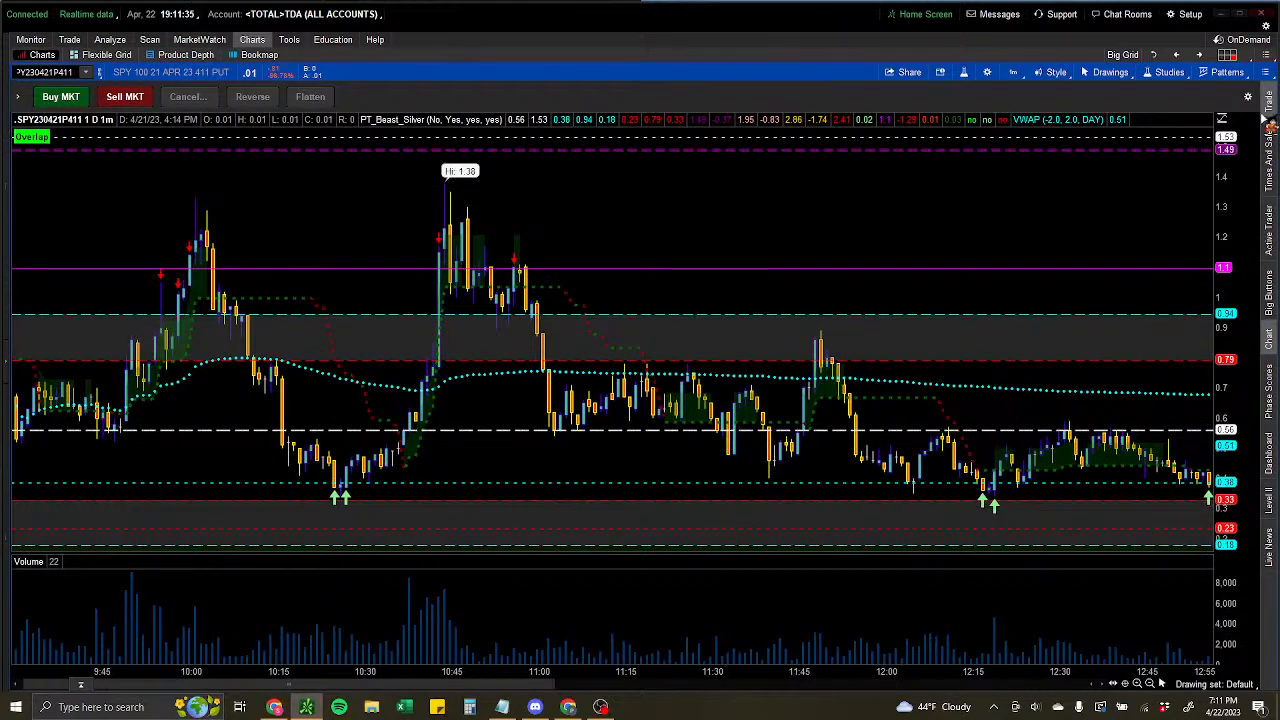
{"action": "left_click", "coordinate": [1271, 103]}
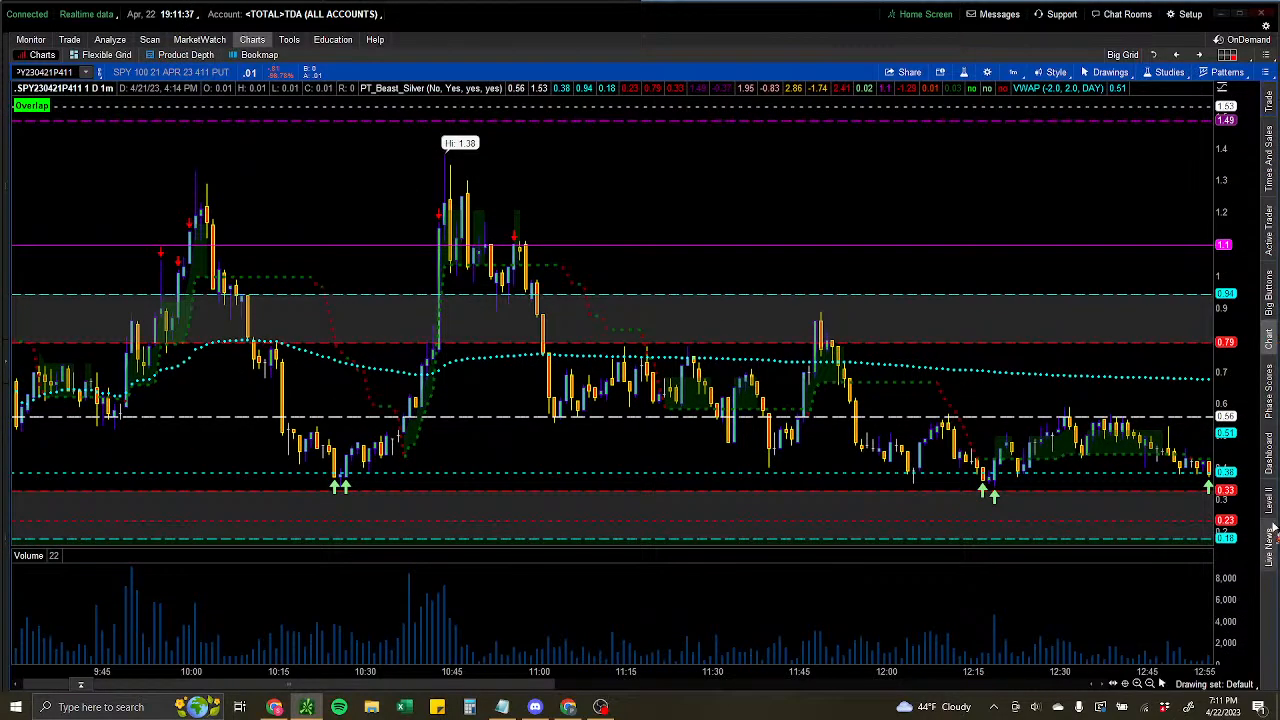
{"action": "left_click", "coordinate": [1271, 232]}
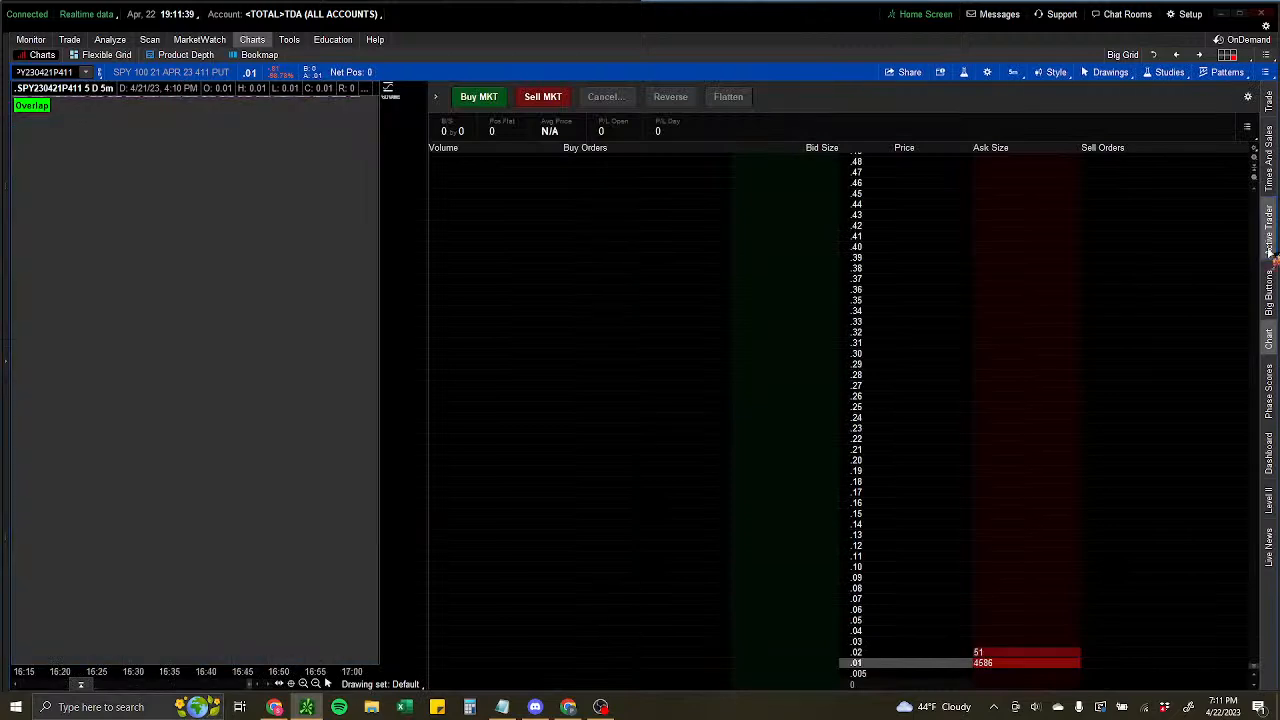
{"action": "left_click_drag", "start_coordinate": [422, 129], "coordinate": [885, 130]}
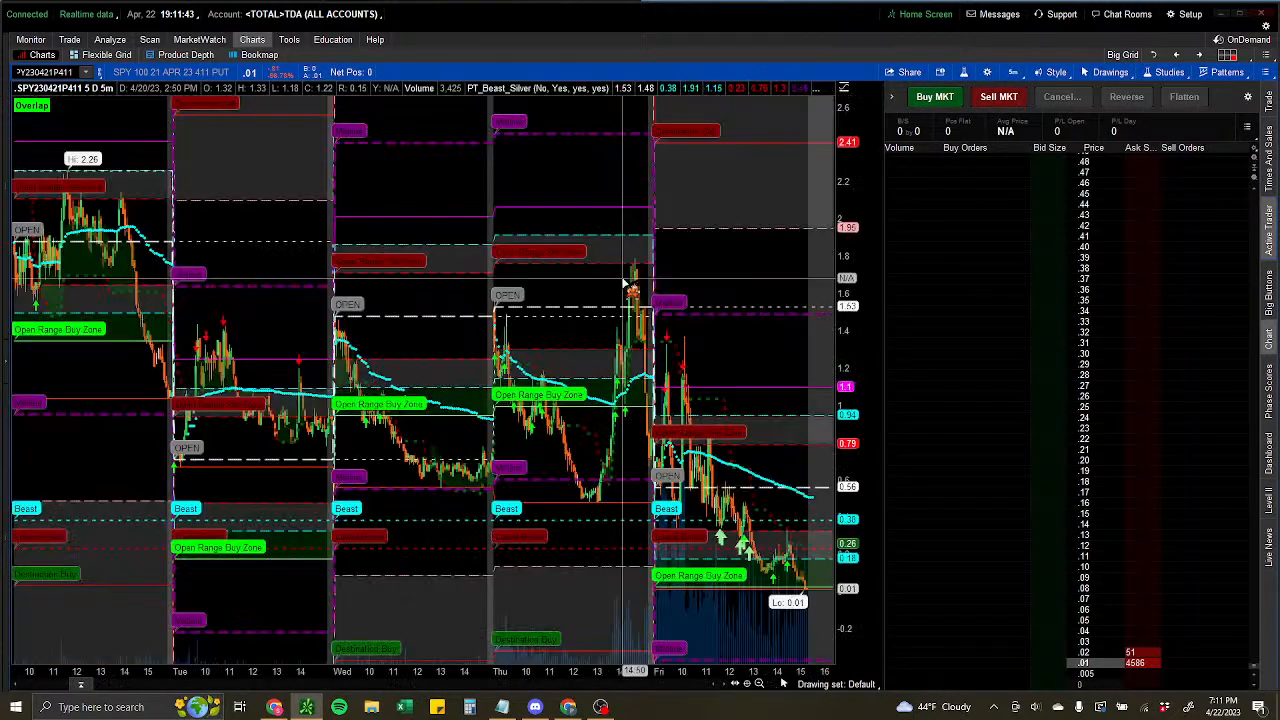
Try one-contract buy stop and sell limit orders at .40 in Active Trader, and show the chart's own buy and sell commands.
{"action": "left_click_drag", "start_coordinate": [657, 442], "coordinate": [874, 438]}
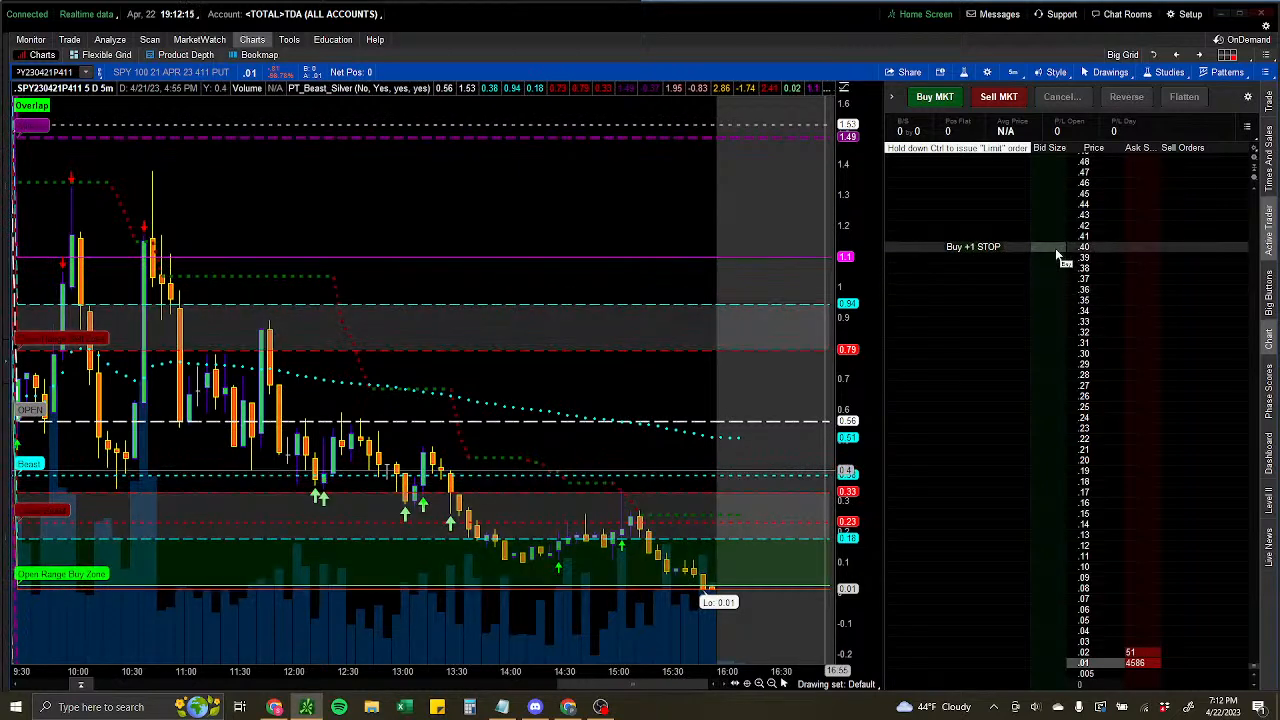
{"action": "left_click", "coordinate": [1057, 252]}
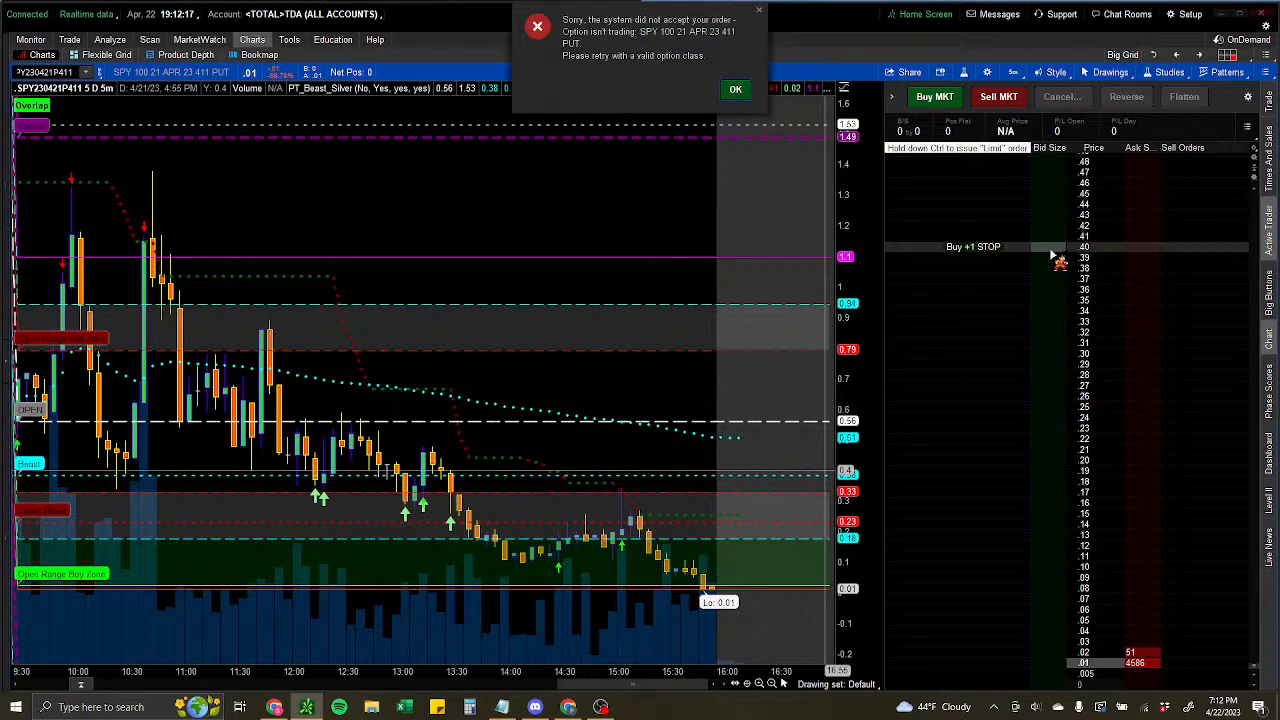
{"action": "left_click", "coordinate": [737, 90]}
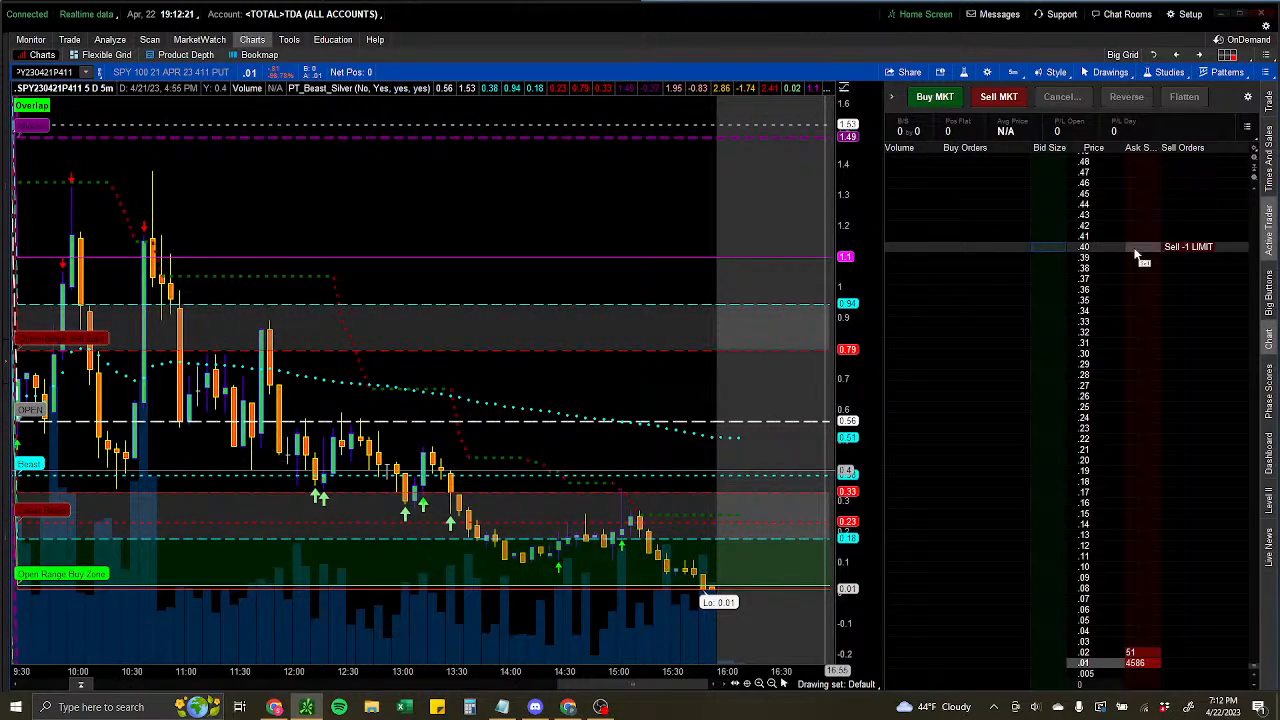
{"action": "left_click", "coordinate": [731, 92]}
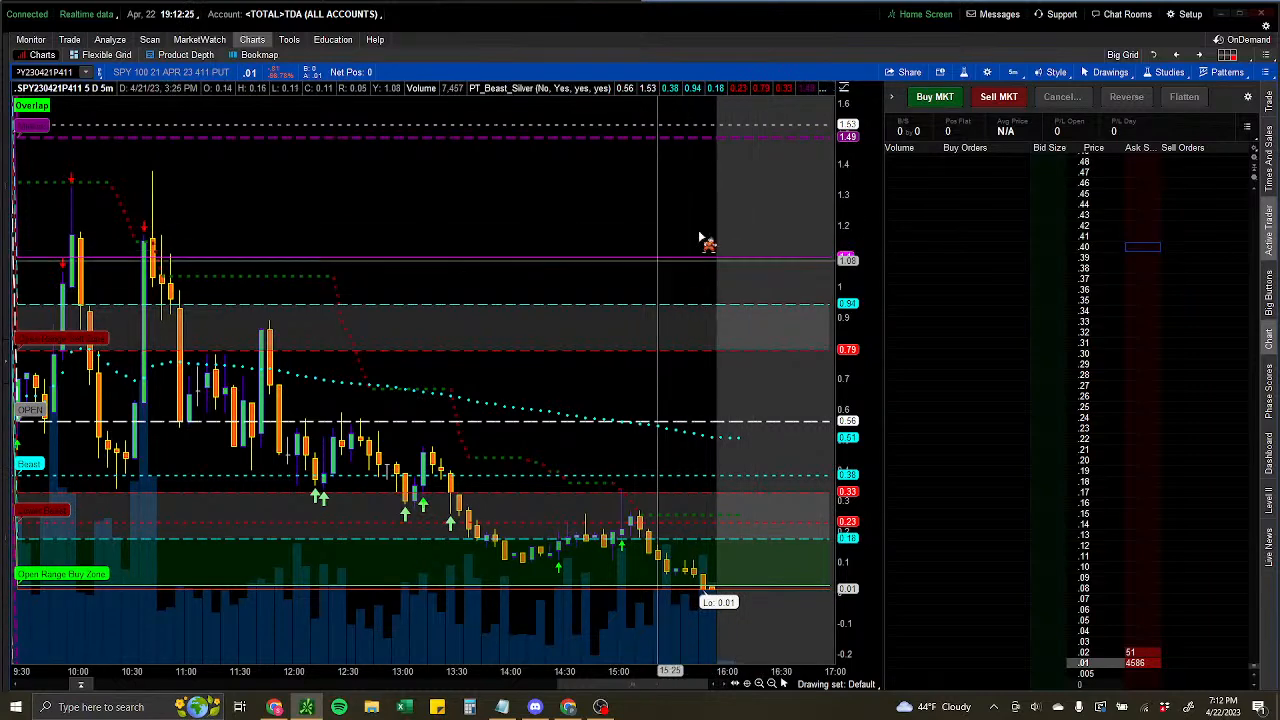
{"action": "right_click", "coordinate": [495, 447]}
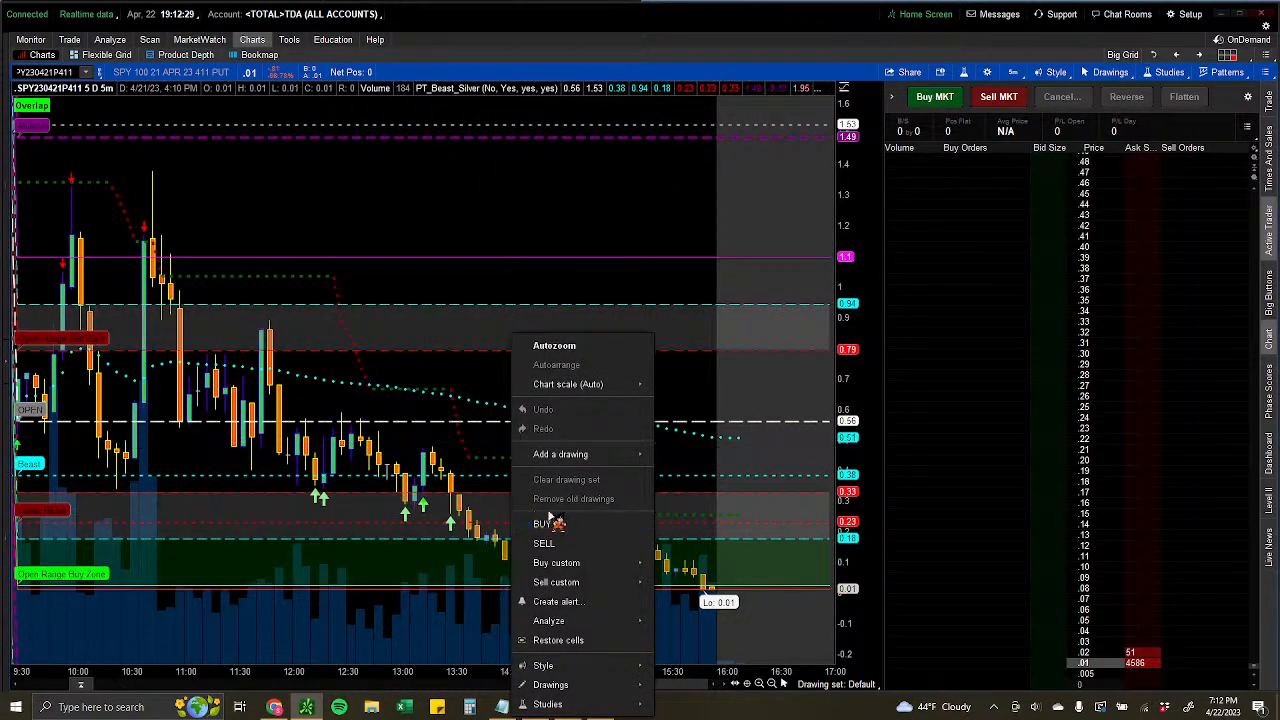
{"action": "left_click", "coordinate": [470, 298]}
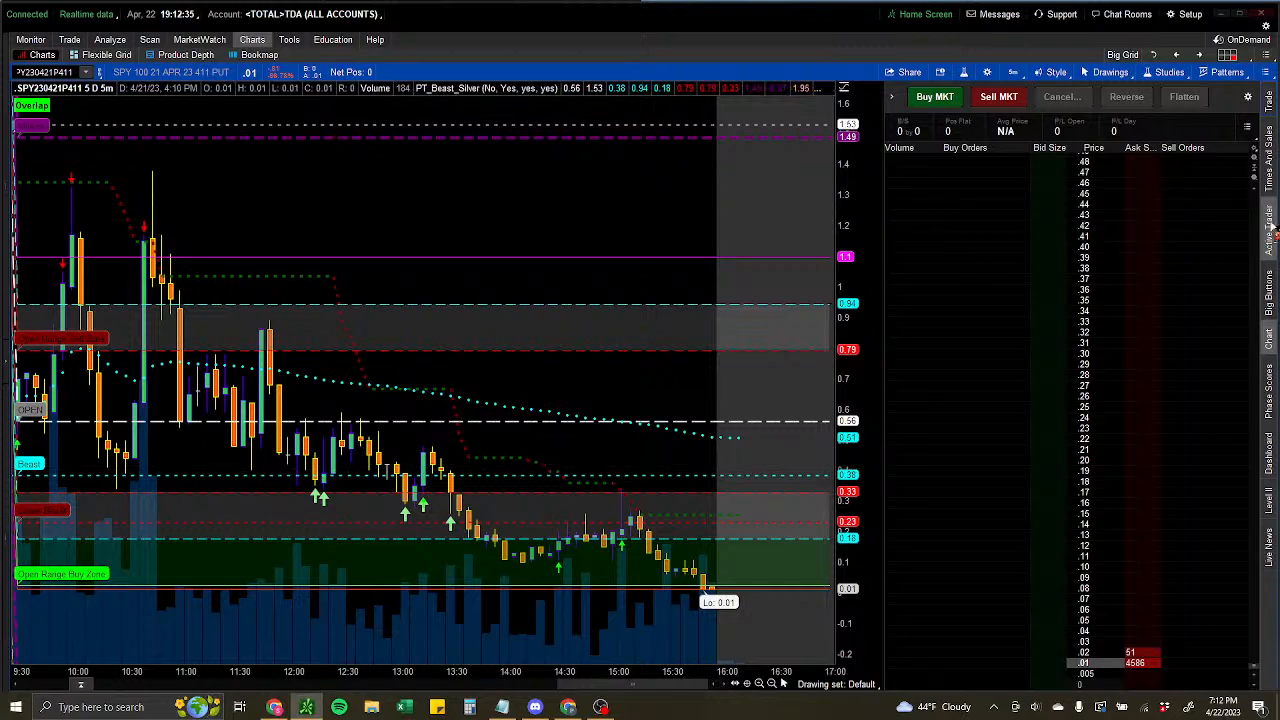
Hide Active Trader and open the gadget sidebar beside the chart, widened to over a third of the window.
{"action": "left_click", "coordinate": [1268, 230]}
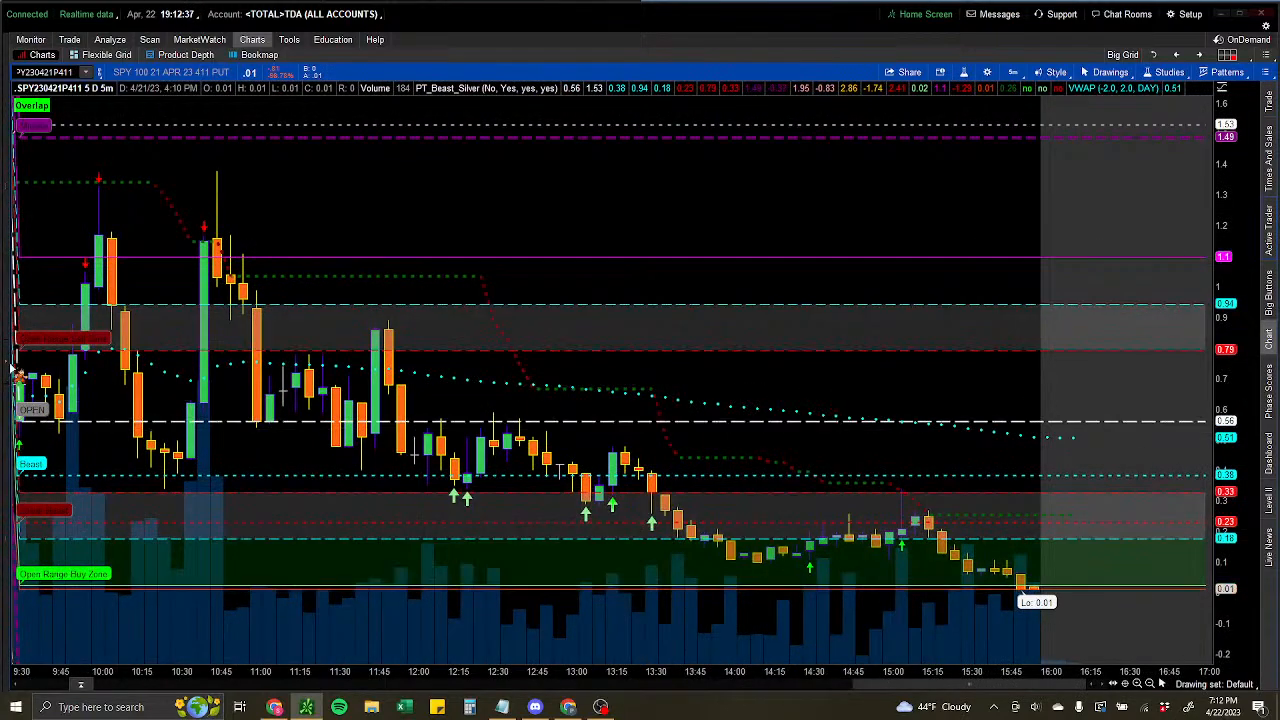
{"action": "left_click", "coordinate": [7, 365]}
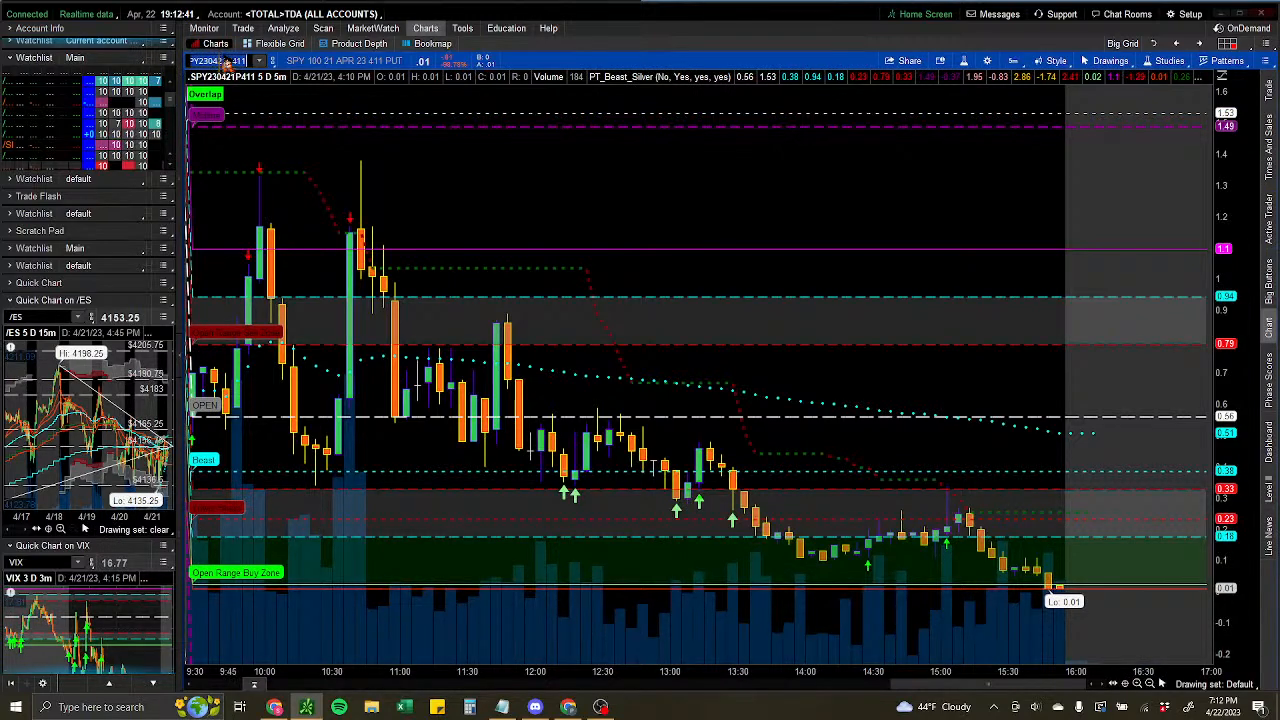
{"action": "left_click_drag", "start_coordinate": [184, 165], "coordinate": [482, 175]}
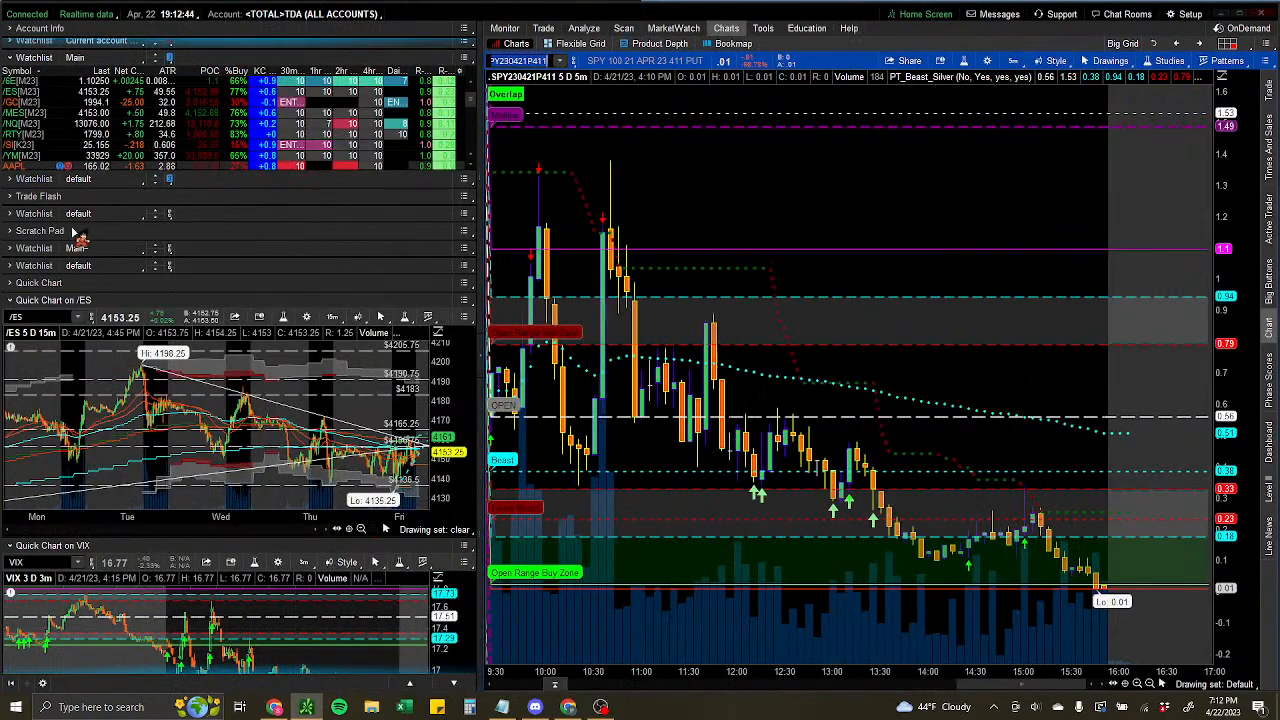
Expand the empty default watchlist above the Quick Chart and add the symbol .SPY230421P411 to it.
{"action": "left_click", "coordinate": [30, 266]}
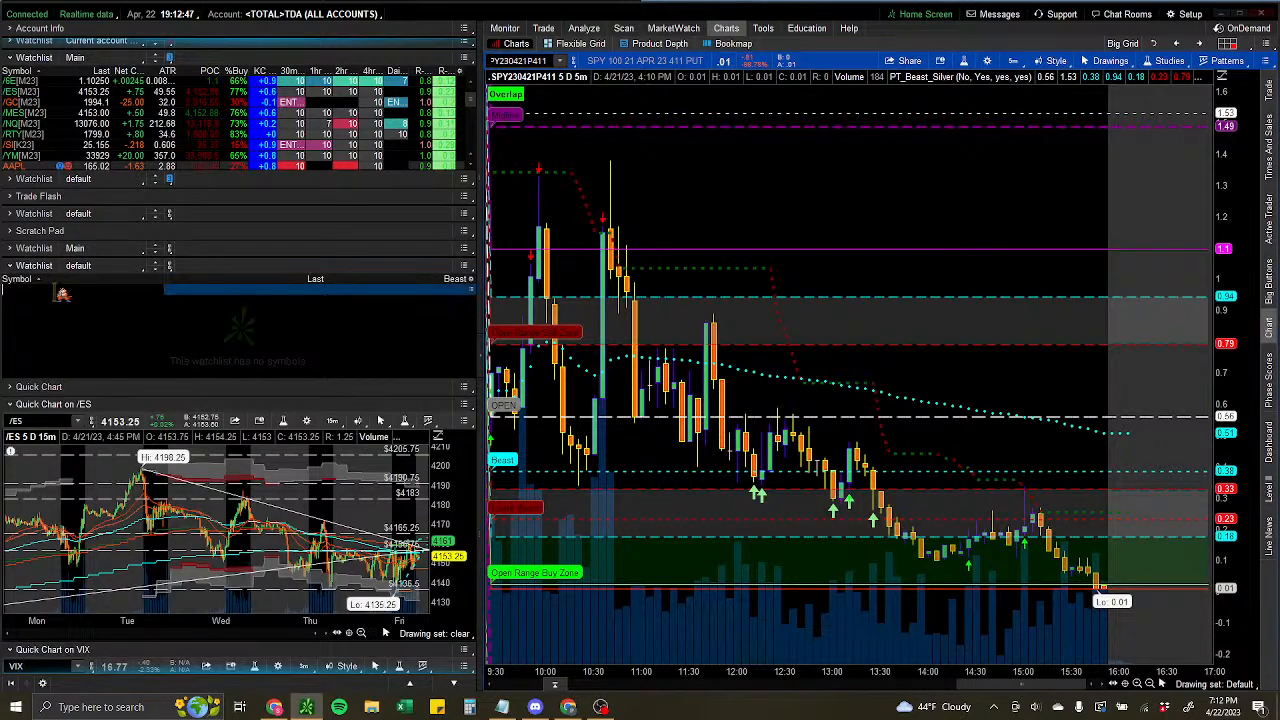
{"action": "left_click_drag", "start_coordinate": [62, 294], "coordinate": [62, 293]}
{"action": "key", "text": "Return"}
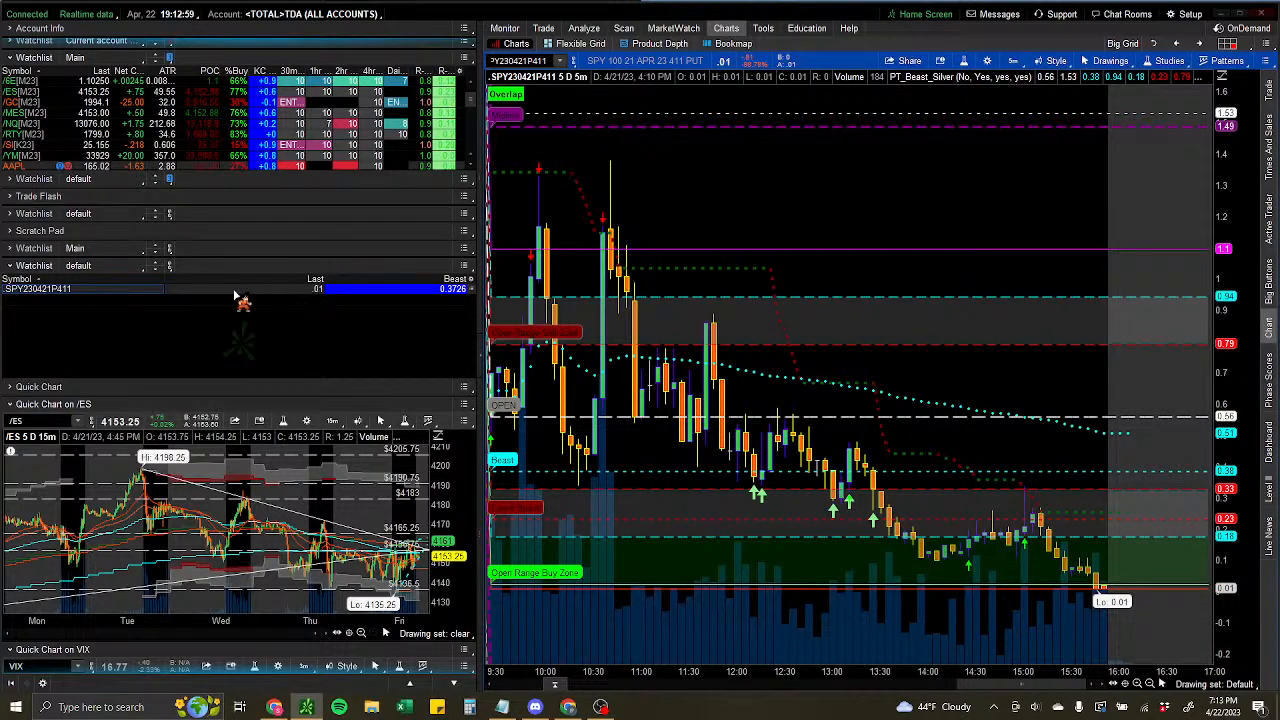
Customize the default watchlist's columns by adding Bid and Ask after Beast.
{"action": "left_click", "coordinate": [473, 280]}
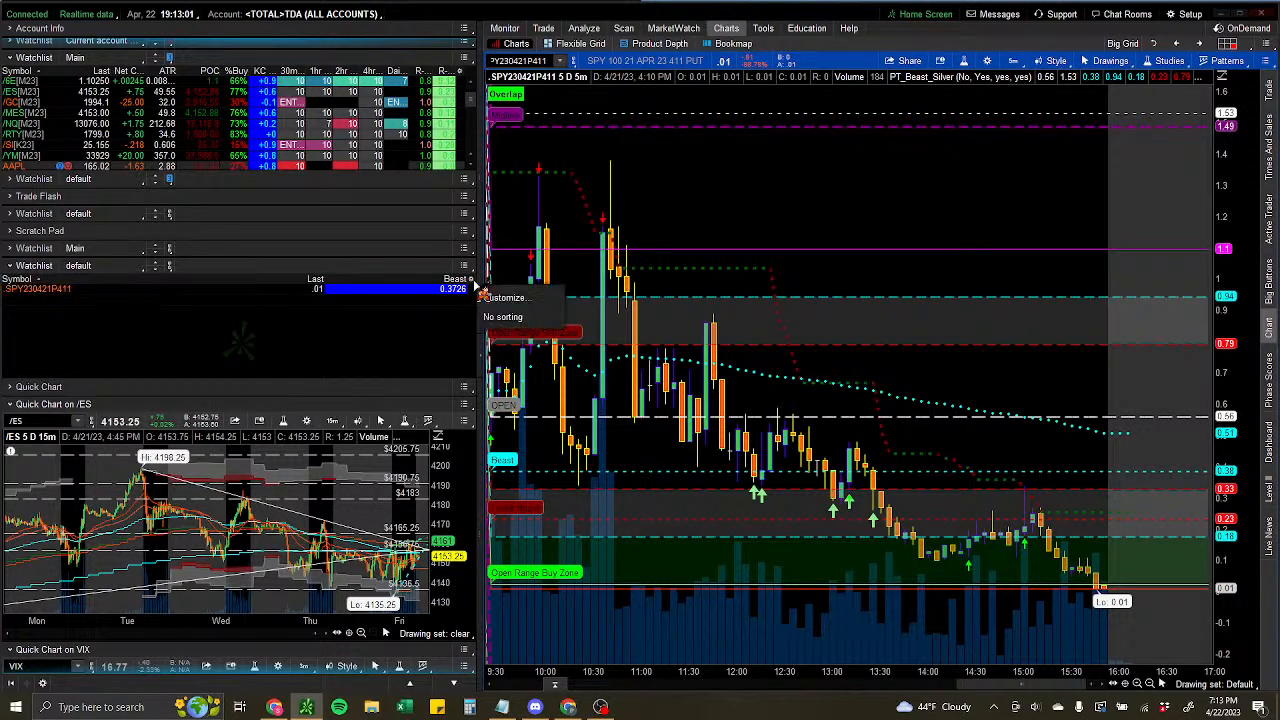
{"action": "left_click", "coordinate": [492, 297]}
{"action": "left_click", "coordinate": [128, 356]}
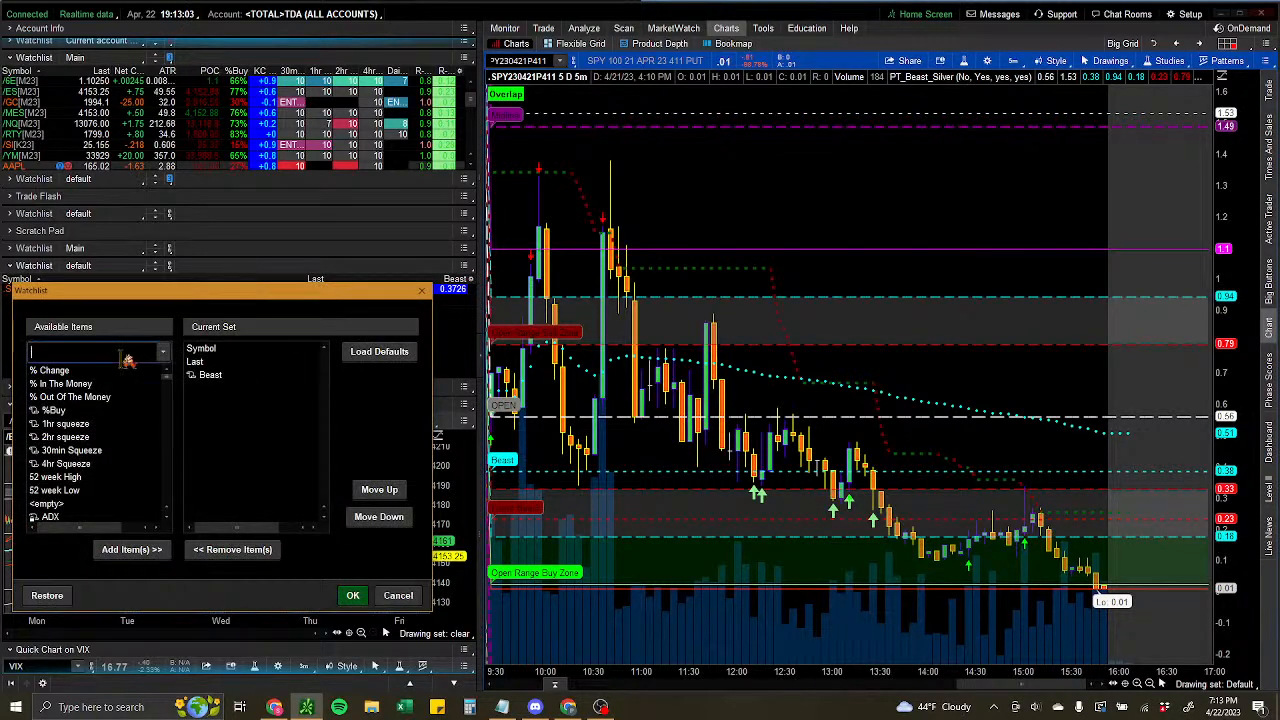
{"action": "type", "text": "bid"}
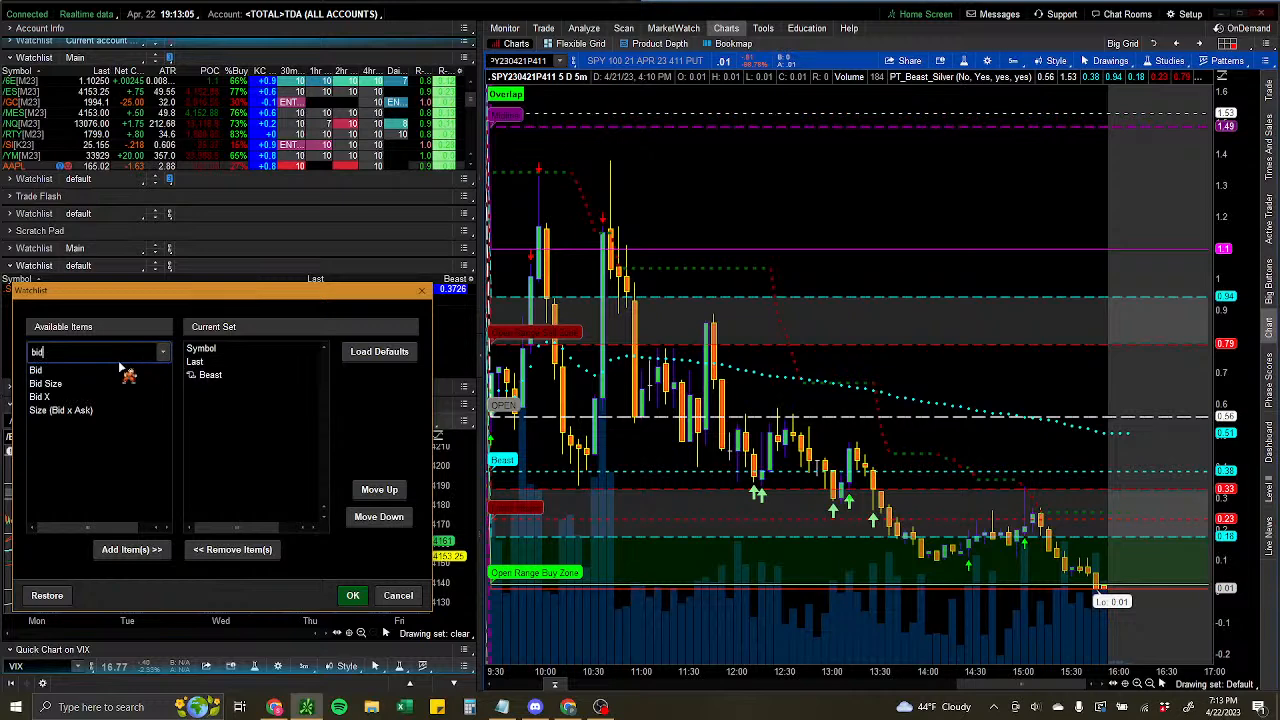
{"action": "double_click", "coordinate": [76, 371]}
{"action": "left_click", "coordinate": [121, 356]}
{"action": "type", "text": "ask"}
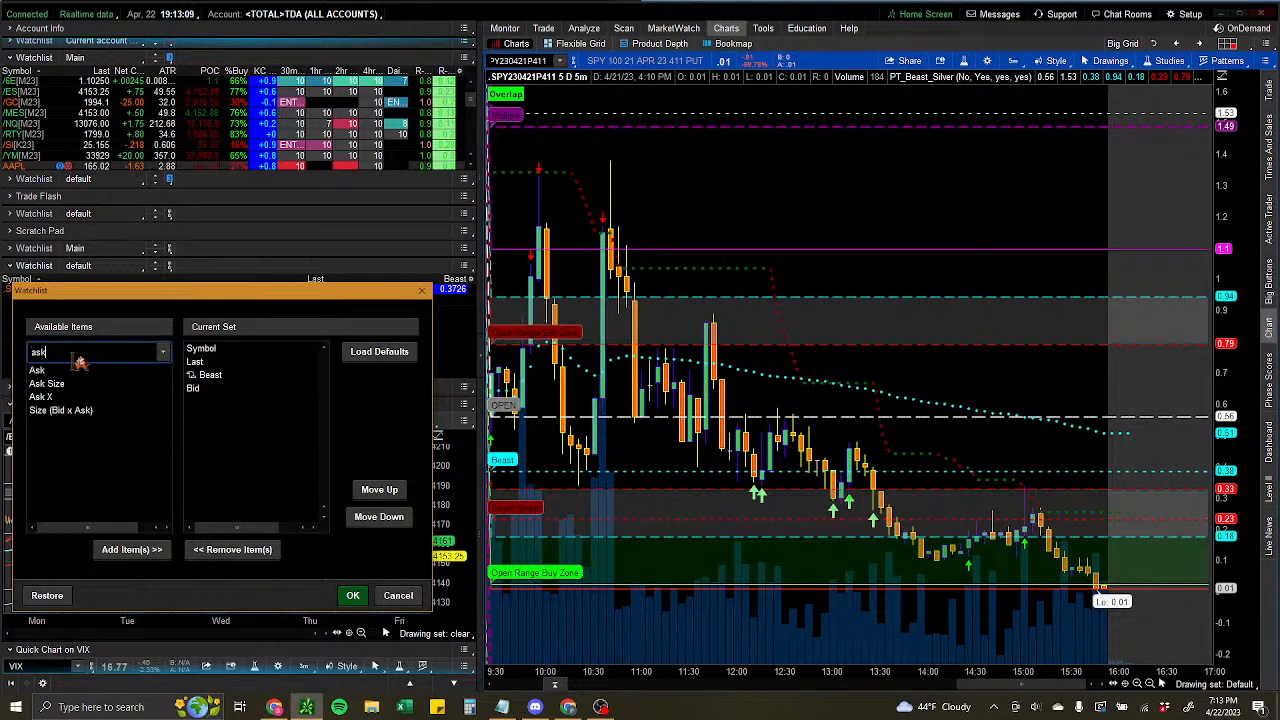
{"action": "double_click", "coordinate": [50, 372]}
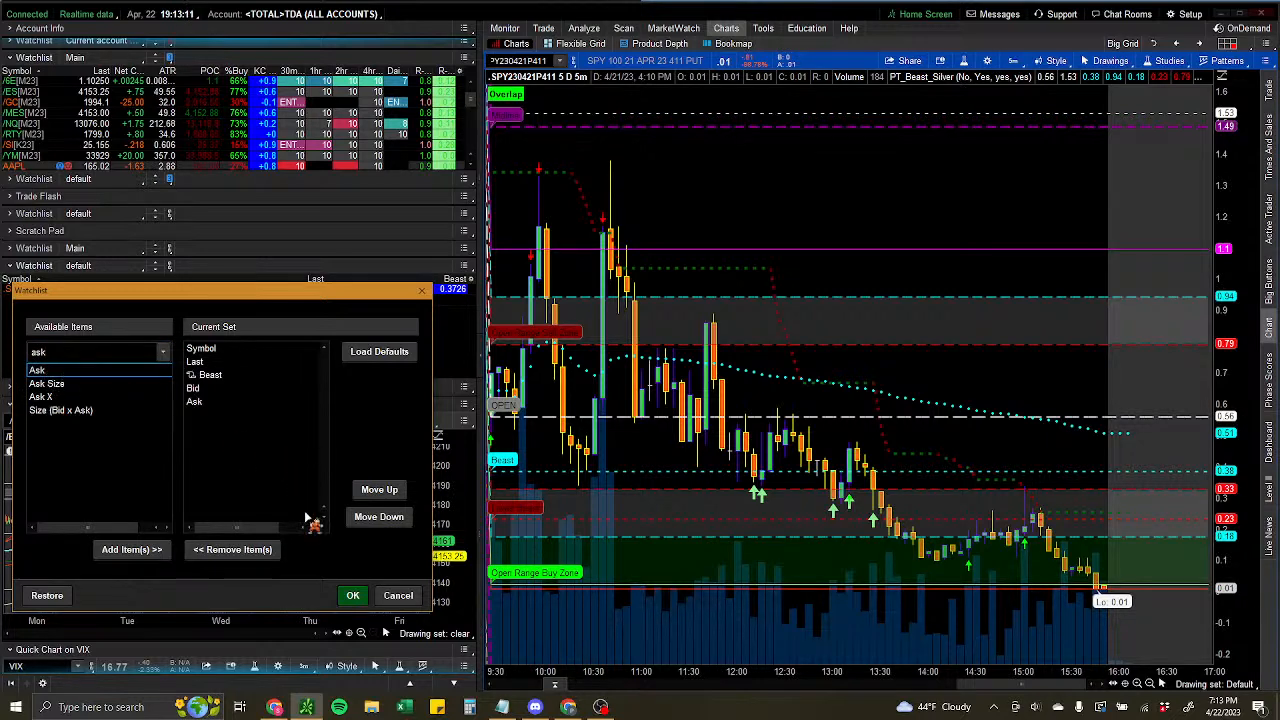
{"action": "left_click", "coordinate": [348, 594]}
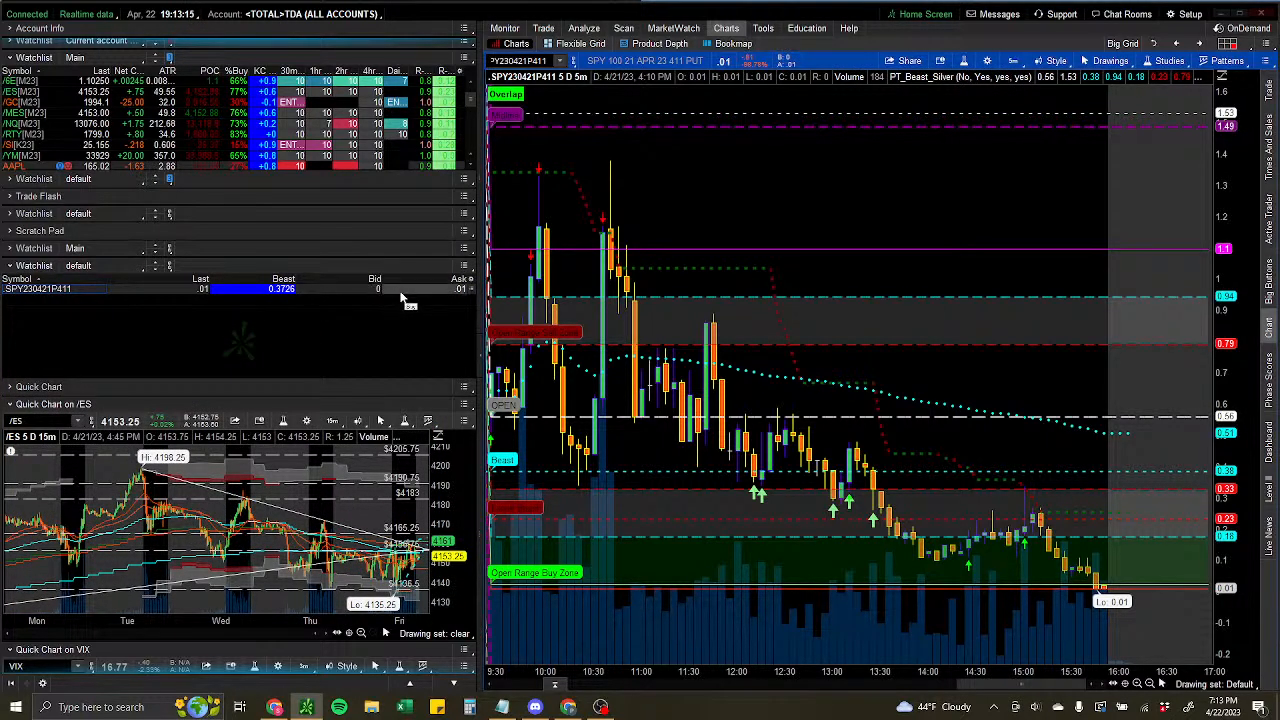
Create a buy order from the .SPY230421P411 Ask and a sell order from its Bid, and collapse order entry without sending.
{"action": "left_click", "coordinate": [457, 289]}
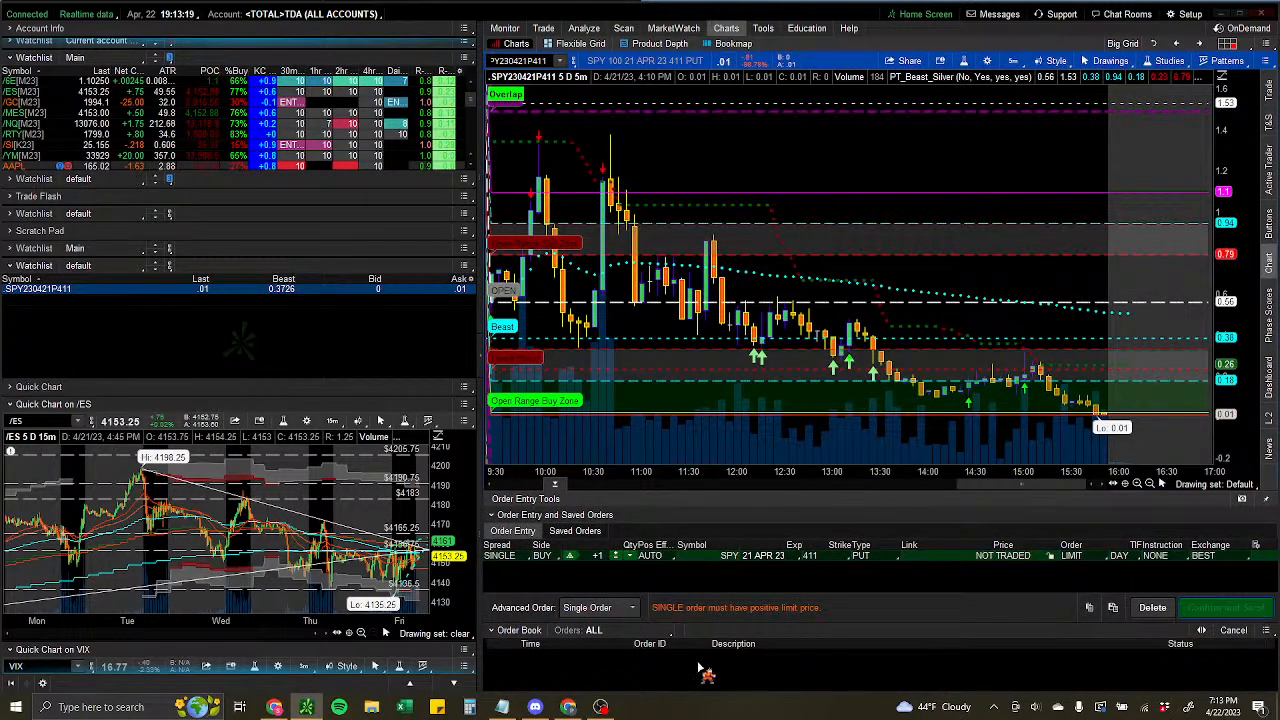
{"action": "left_click", "coordinate": [362, 290]}
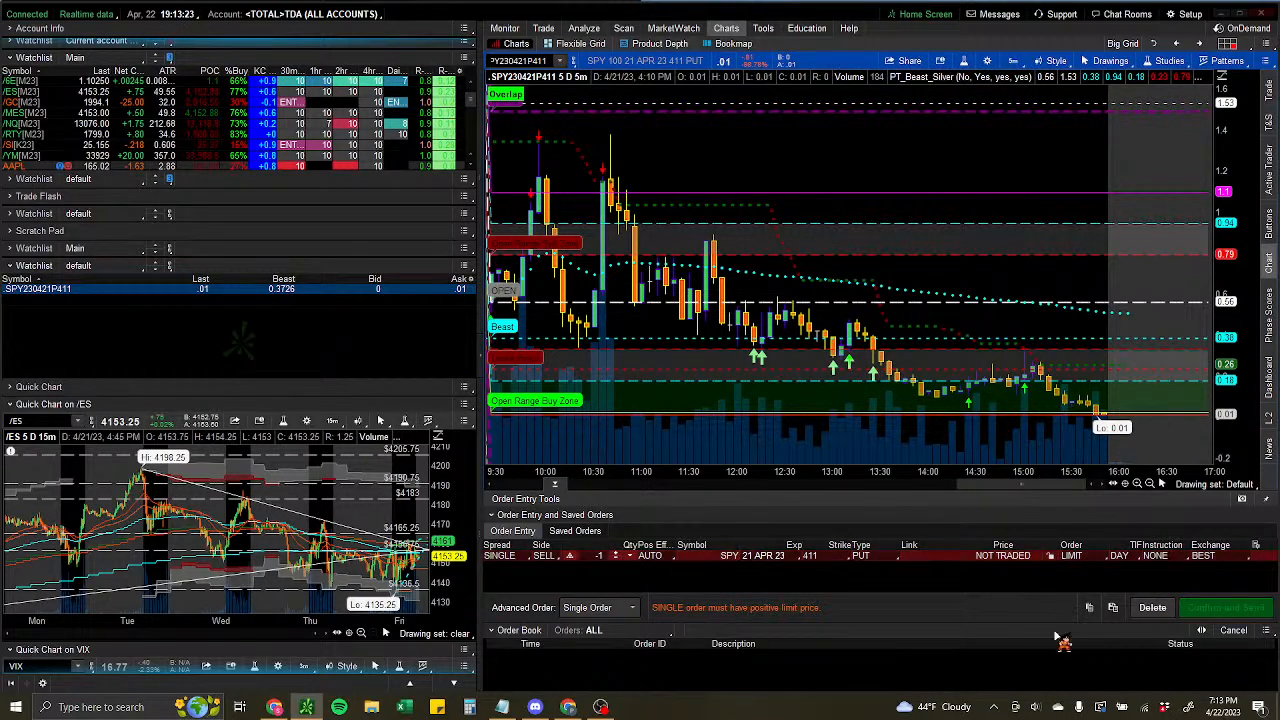
{"action": "left_click", "coordinate": [557, 487]}
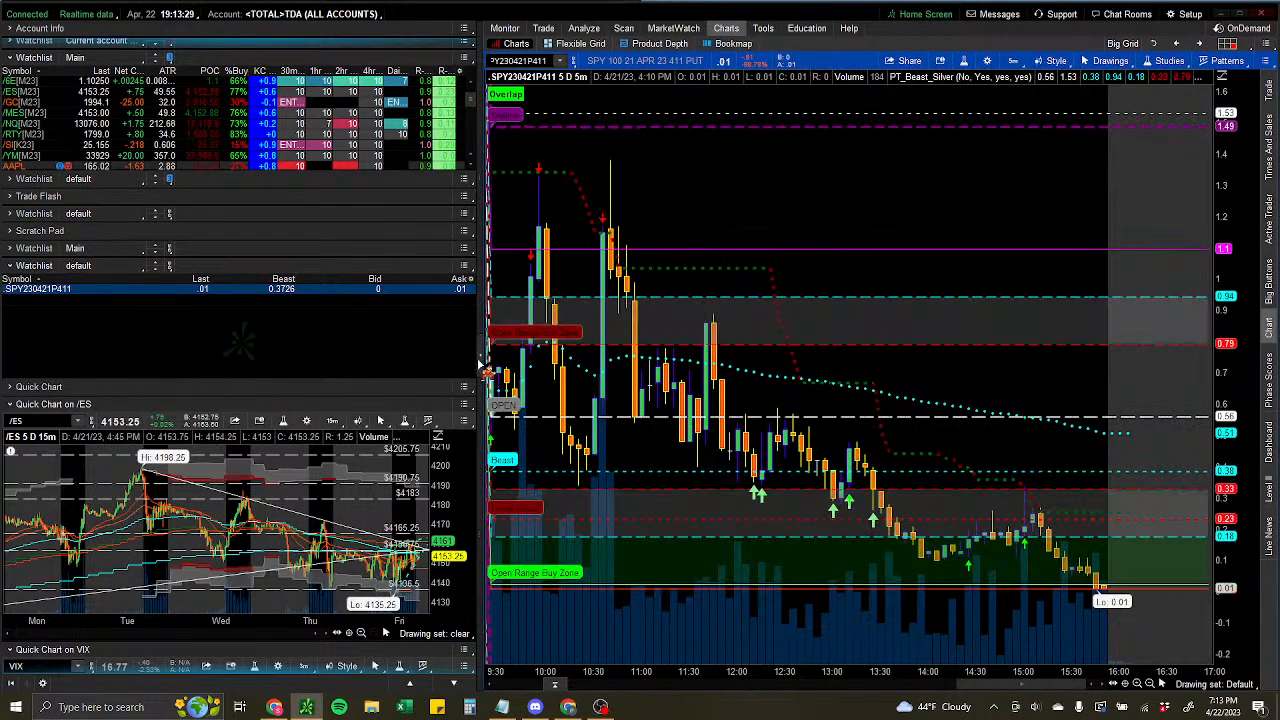
Hide the gadget sidebar, and briefly show the Trade bar and Active Trader before hiding both again.
{"action": "left_click", "coordinate": [488, 370]}
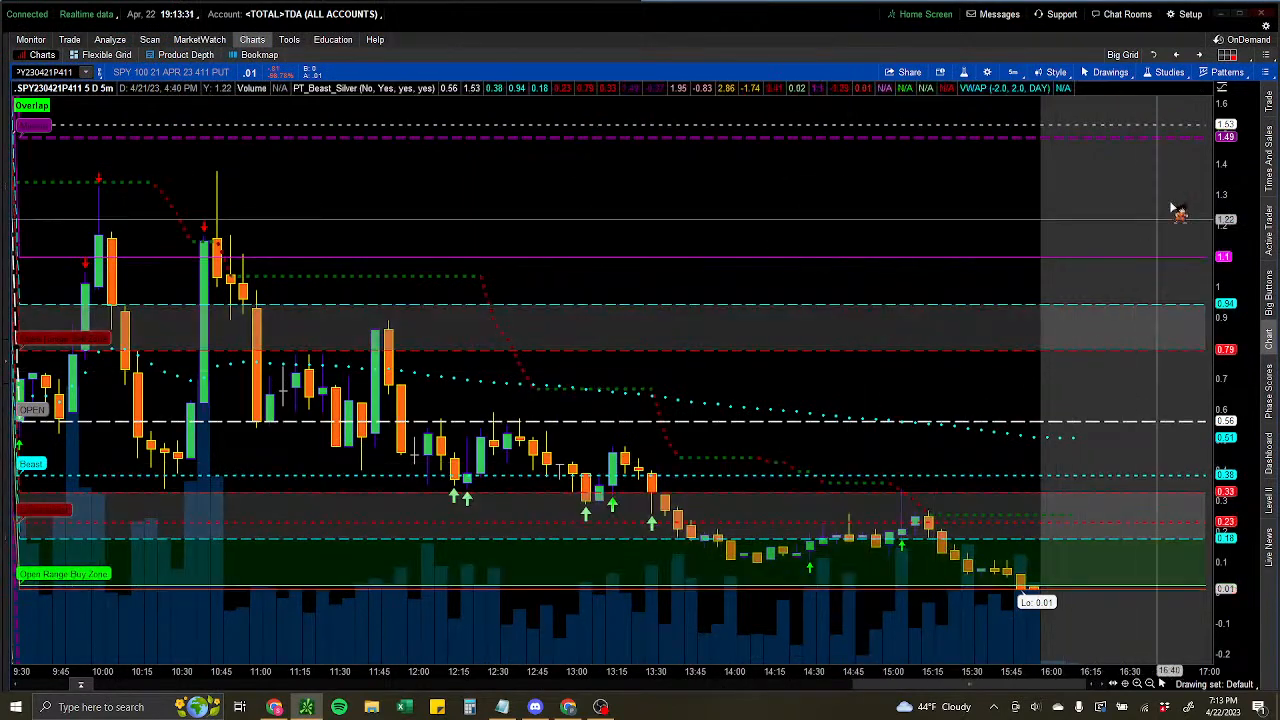
{"action": "left_click", "coordinate": [1272, 100]}
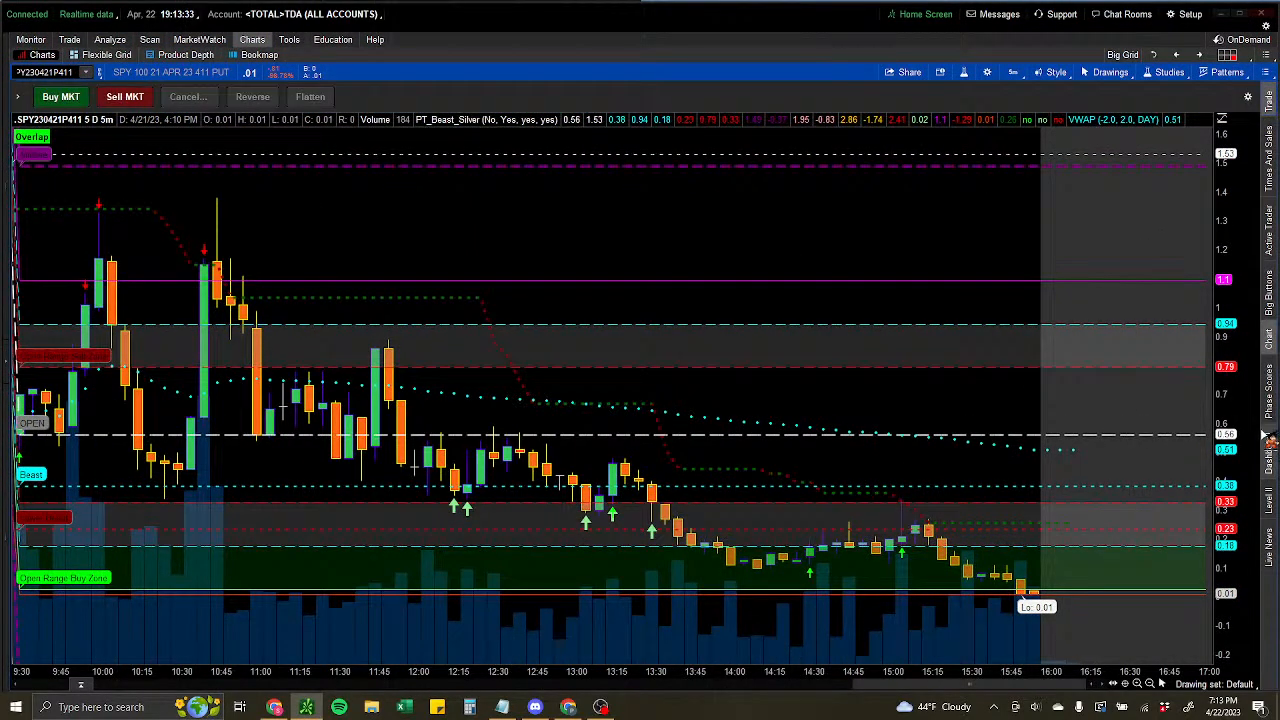
{"action": "left_click", "coordinate": [1266, 230]}
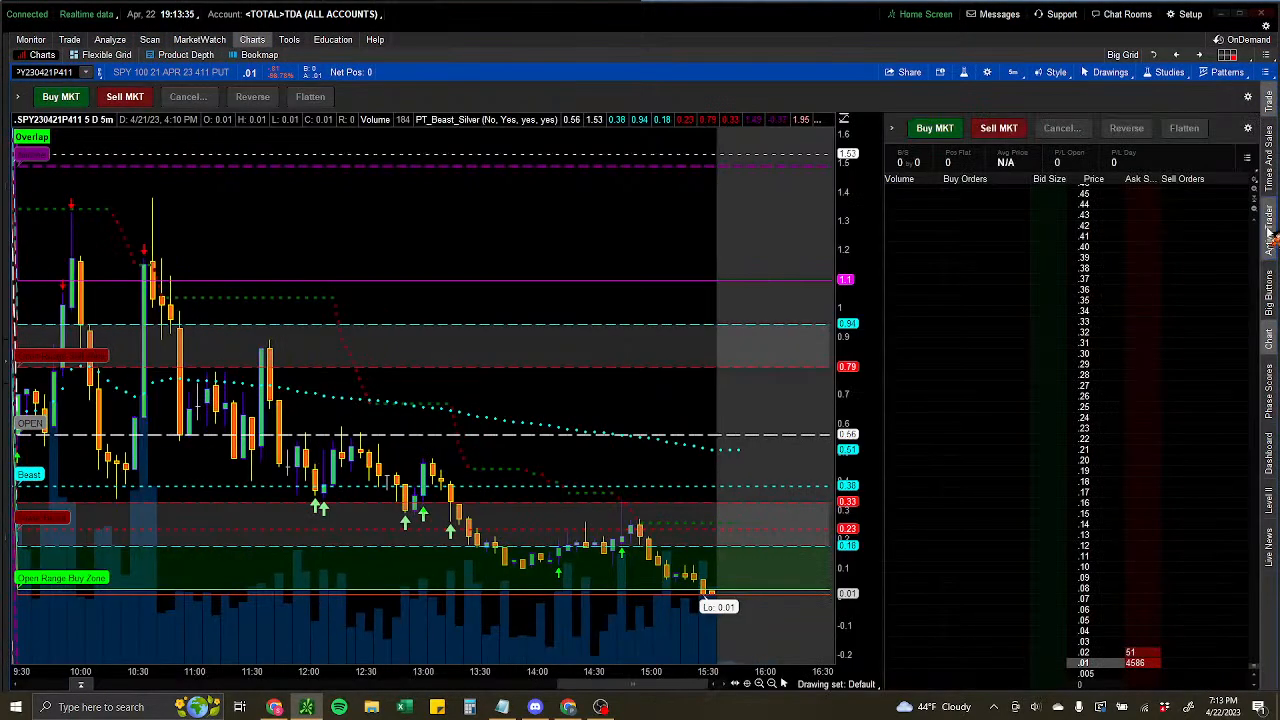
{"action": "left_click", "coordinate": [1266, 230]}
{"action": "left_click", "coordinate": [1270, 108]}
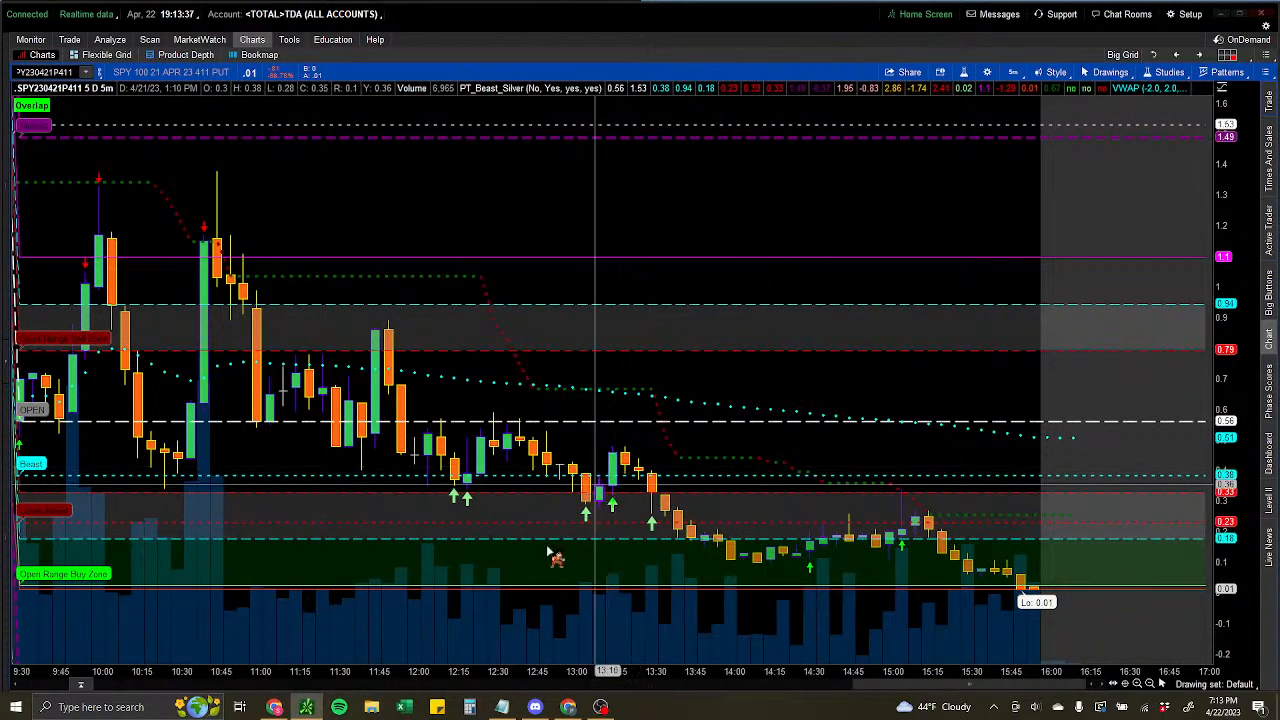
Check the members' questions in Discord's main-chat and show the chart's order commands in thinkorswim without placing an order.
{"action": "left_click", "coordinate": [535, 707]}
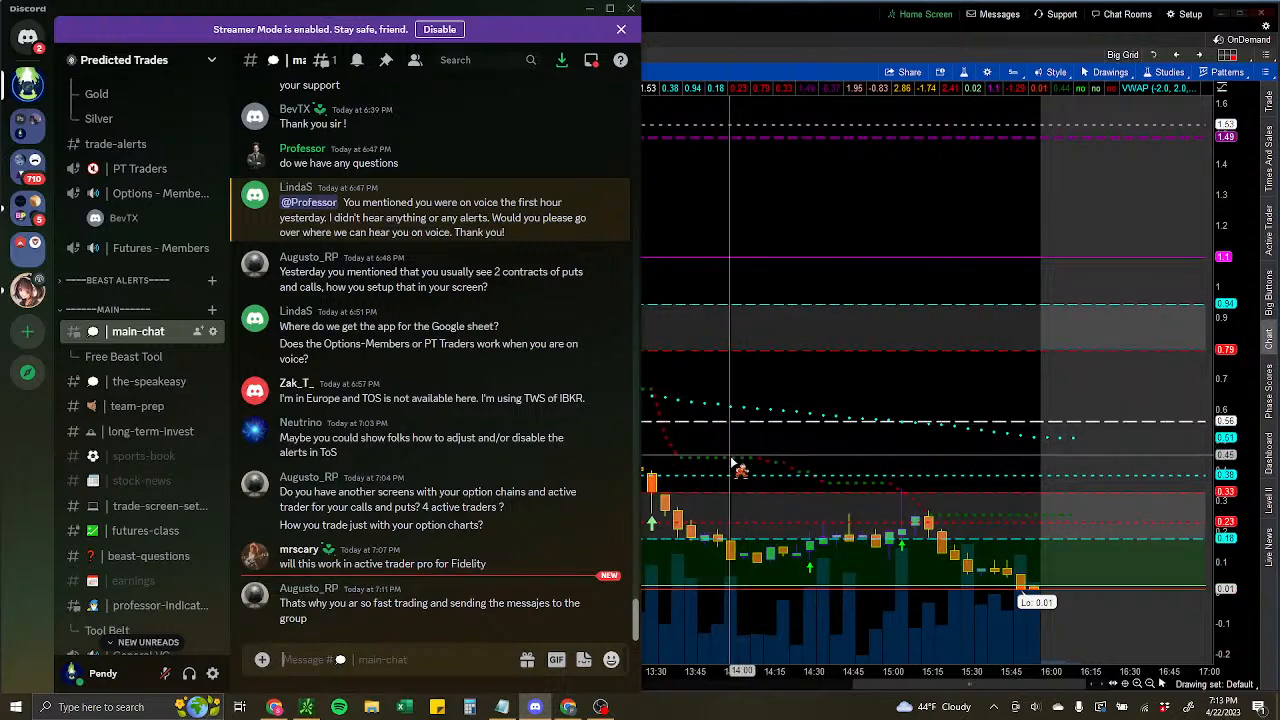
{"action": "right_click", "coordinate": [830, 463]}
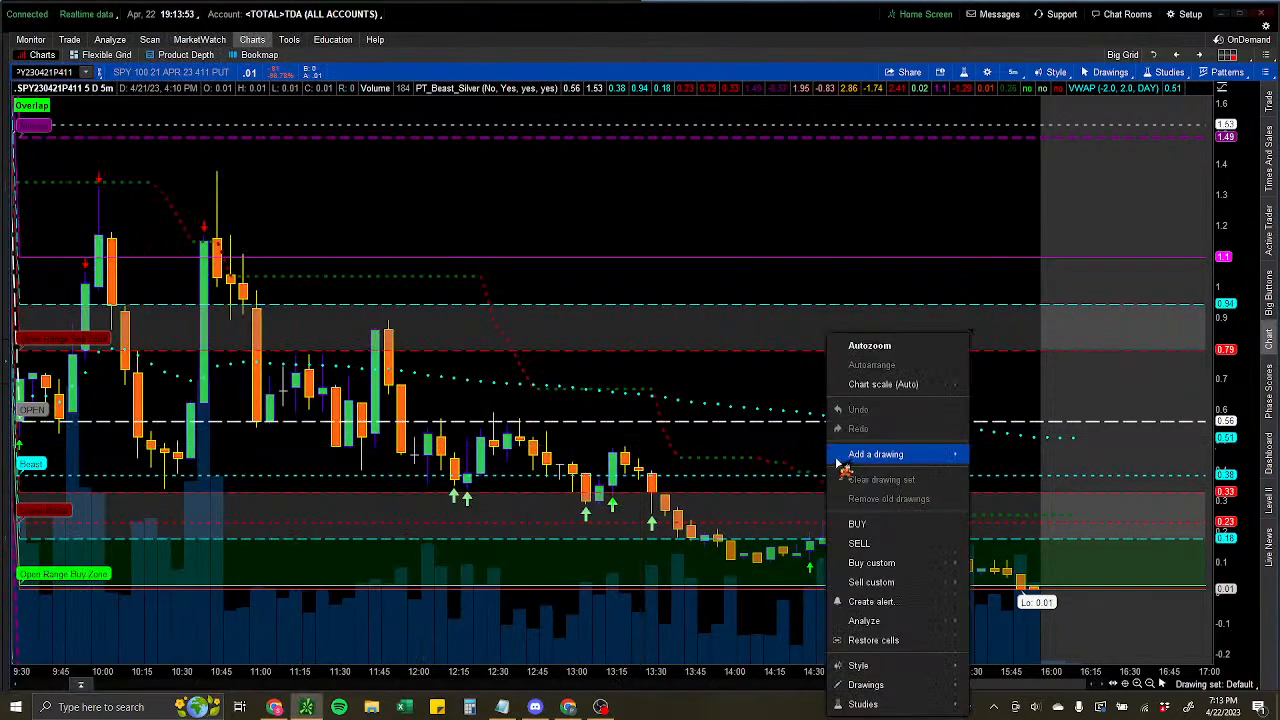
{"action": "left_click", "coordinate": [695, 433]}
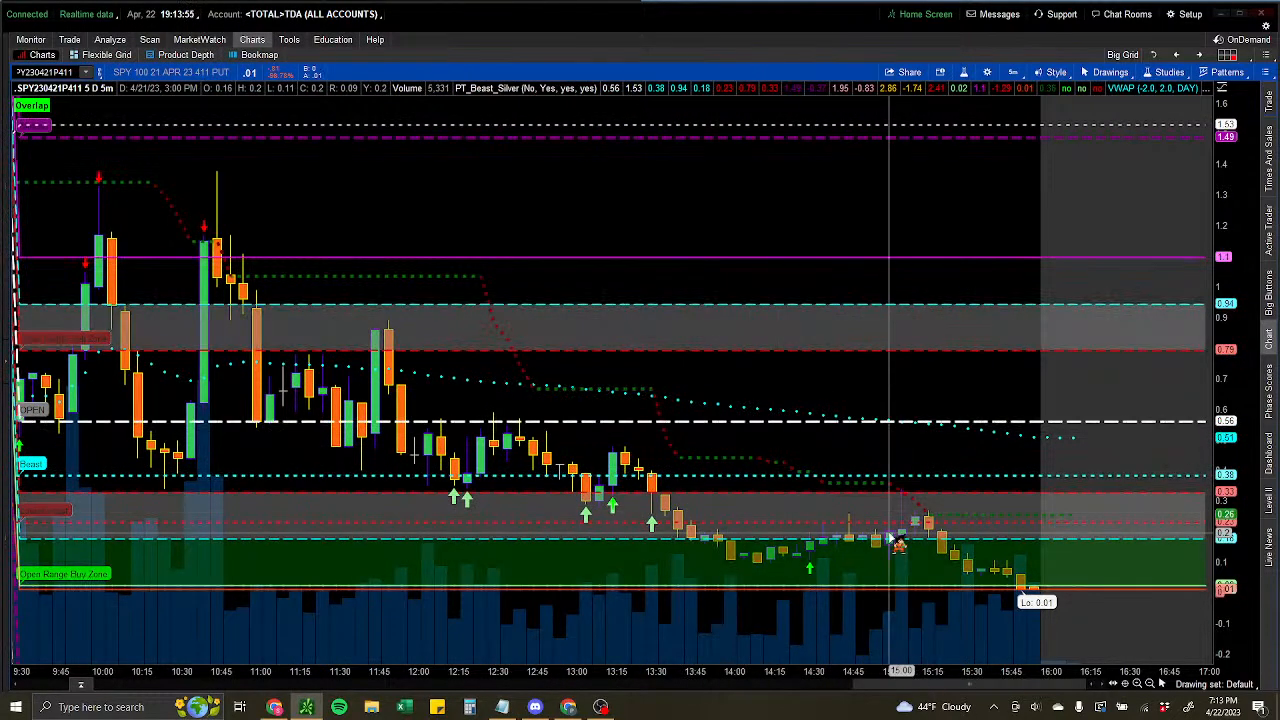
Show Active Trader beside the chart and apply the order template "3 brack 100 200 300", leaving its order settings expanded.
{"action": "left_click", "coordinate": [1270, 235]}
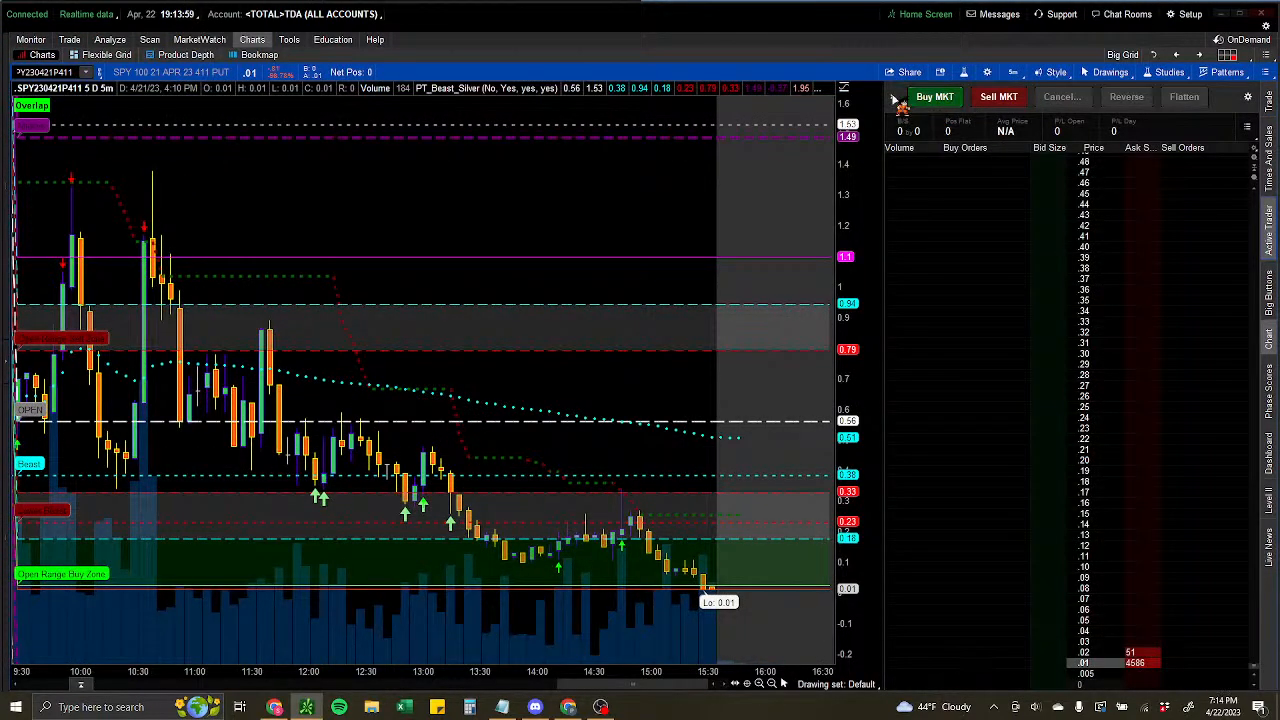
{"action": "left_click", "coordinate": [891, 96]}
{"action": "left_click", "coordinate": [1172, 129]}
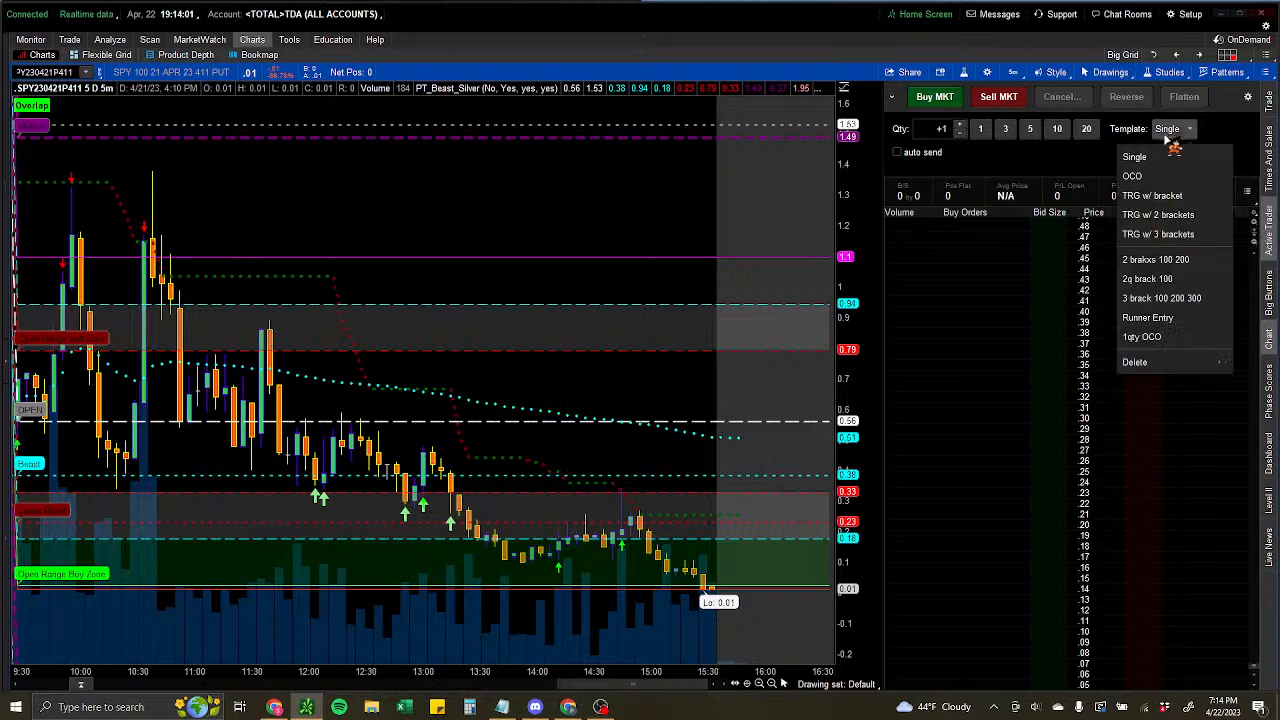
{"action": "left_click", "coordinate": [1160, 298]}
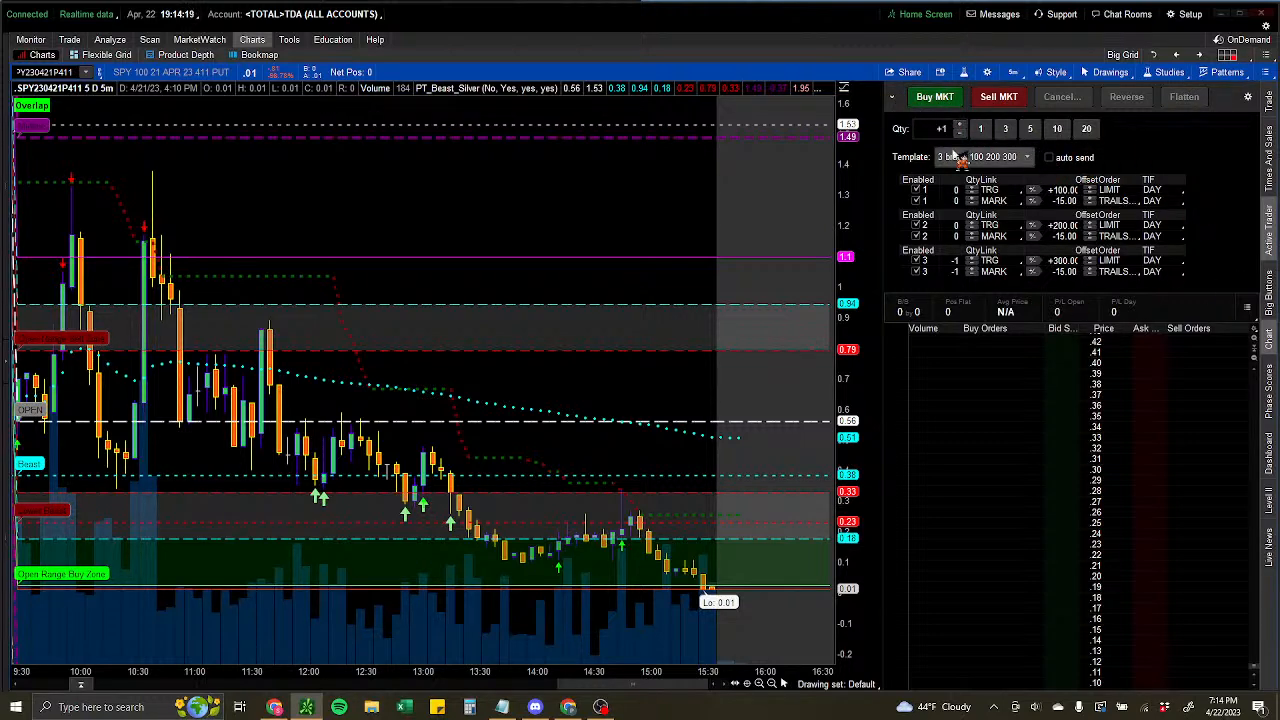
{"action": "left_click", "coordinate": [894, 101]}
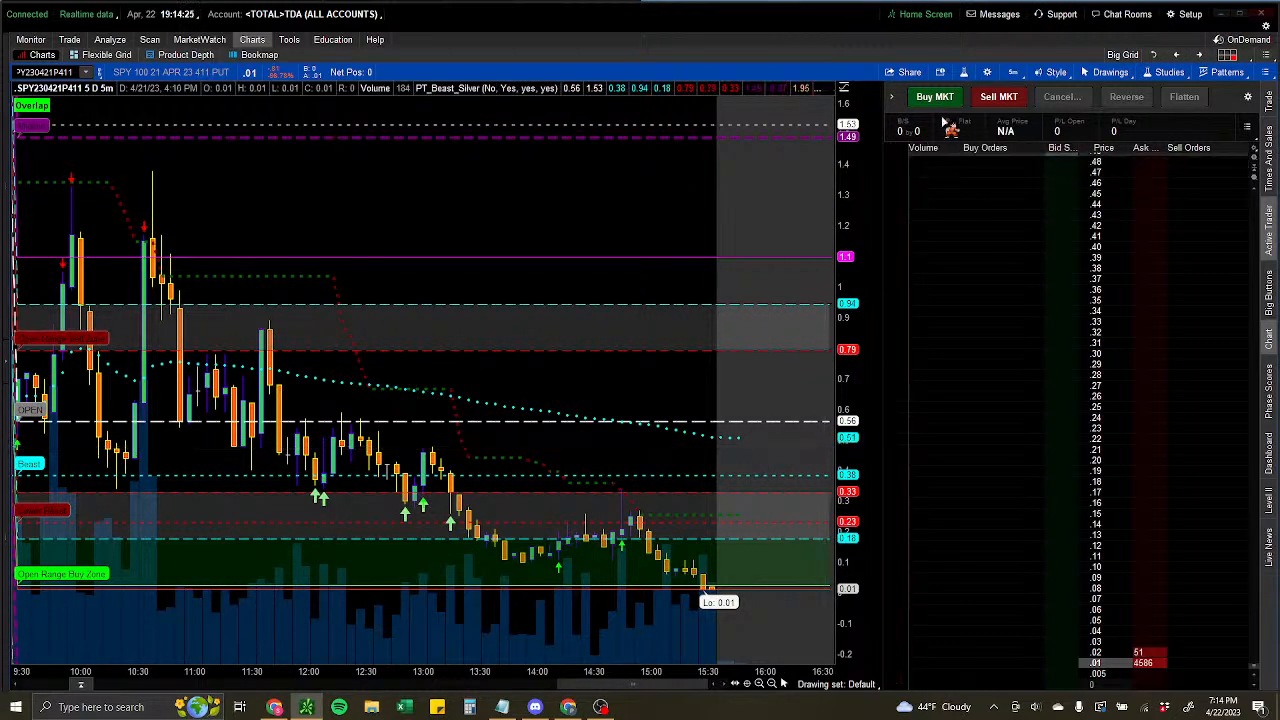
{"action": "left_click", "coordinate": [894, 101]}
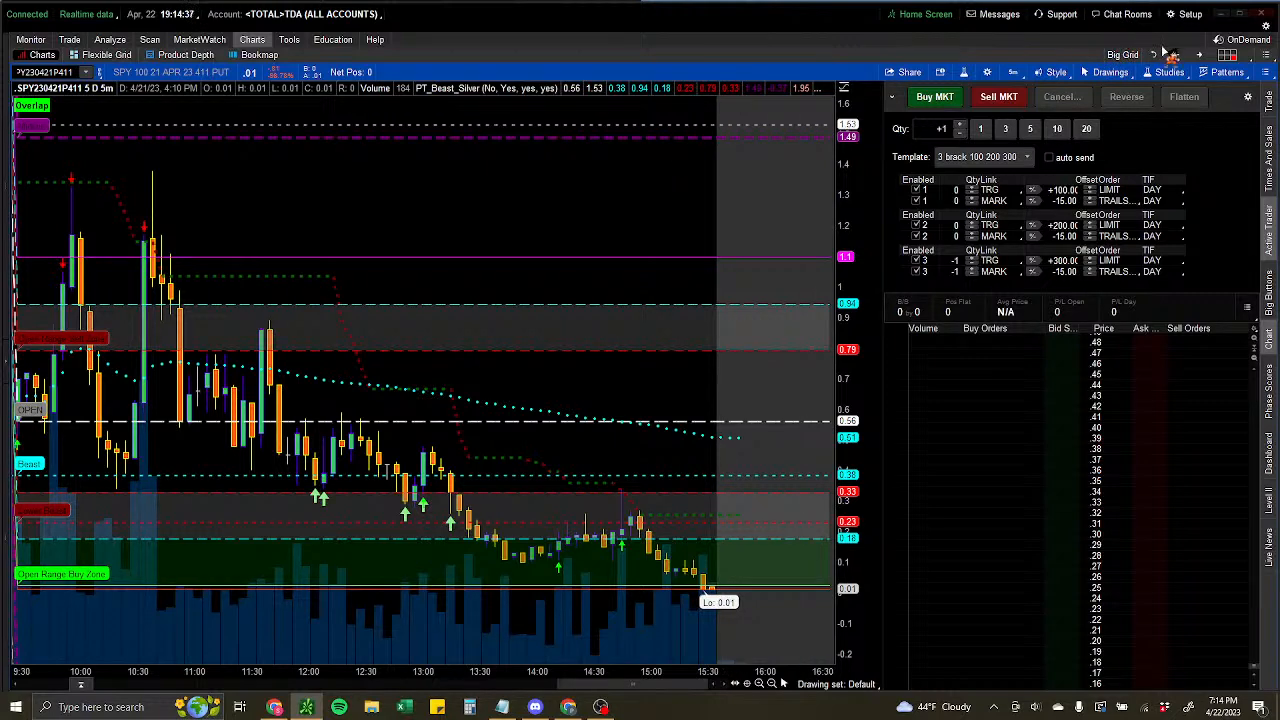
Review Discord's main-chat for further questions and minimize thinkorswim.
{"action": "left_click", "coordinate": [535, 707]}
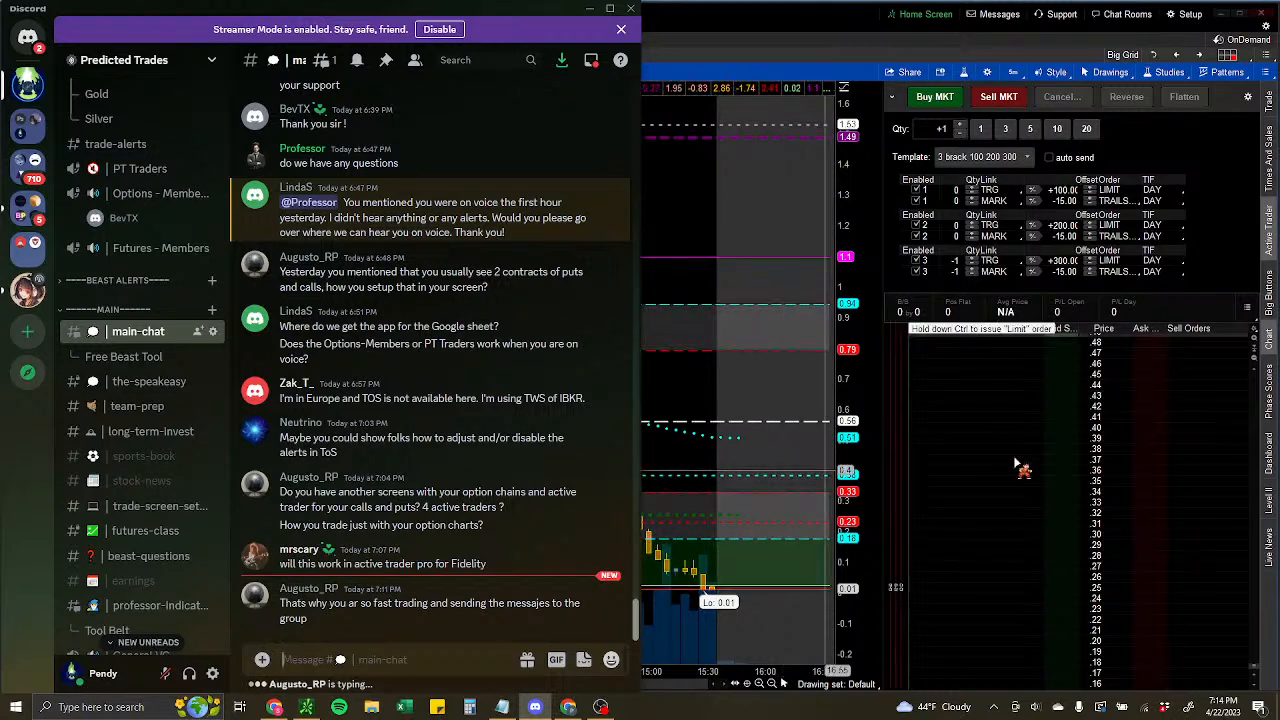
{"action": "left_click", "coordinate": [753, 396]}
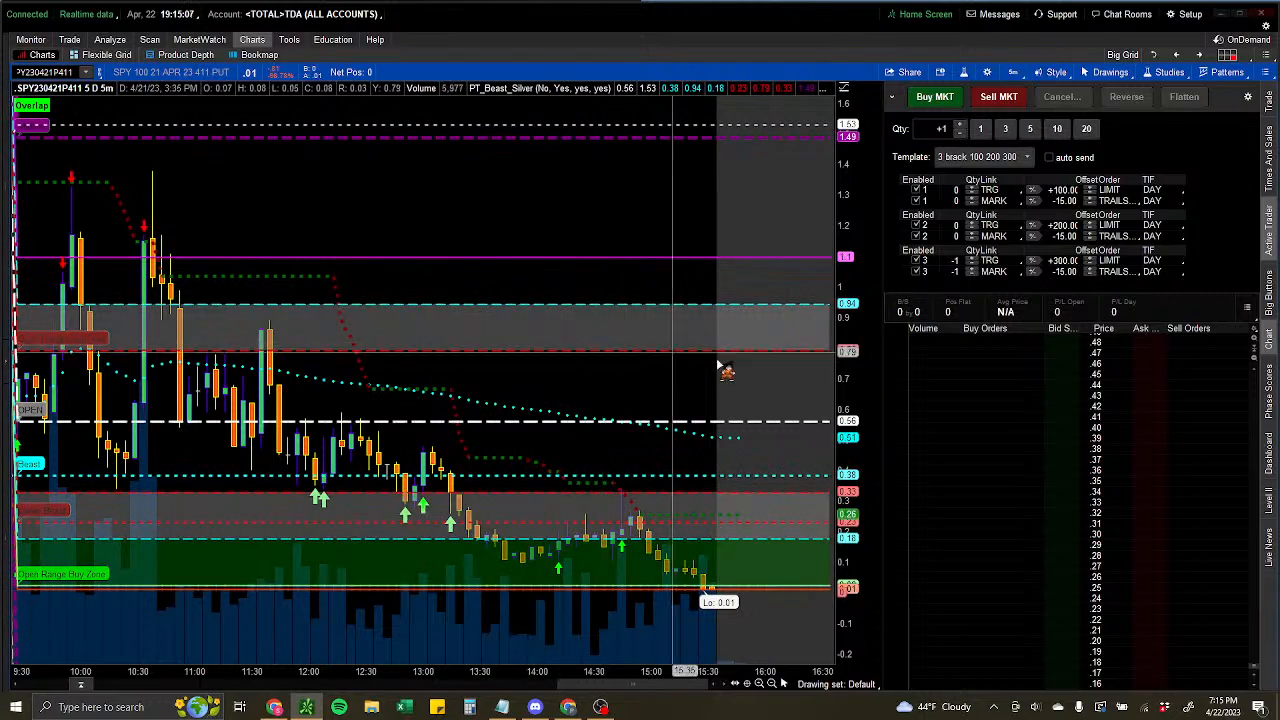
{"action": "left_click", "coordinate": [1230, 18]}
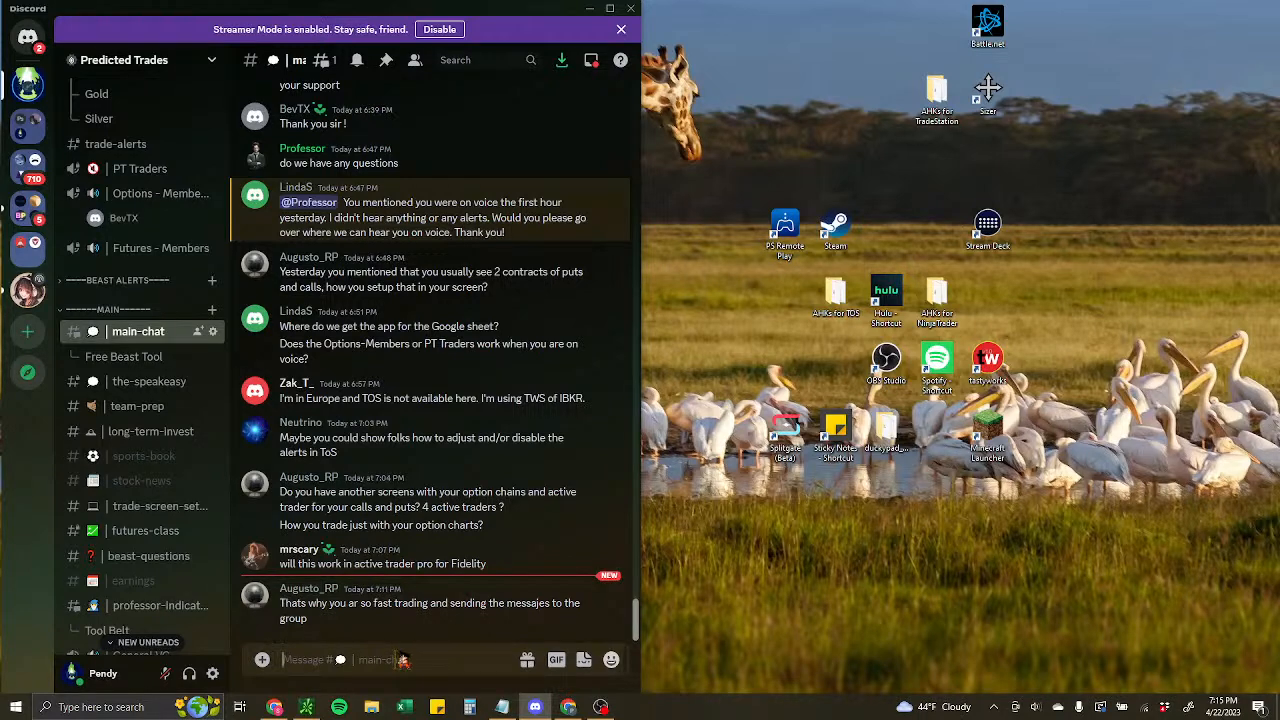
Check the YouTube Studio live chat and Discord's main-chat for remaining viewer questions, returning briefly to thinkorswim in between.
{"action": "left_click", "coordinate": [569, 707]}
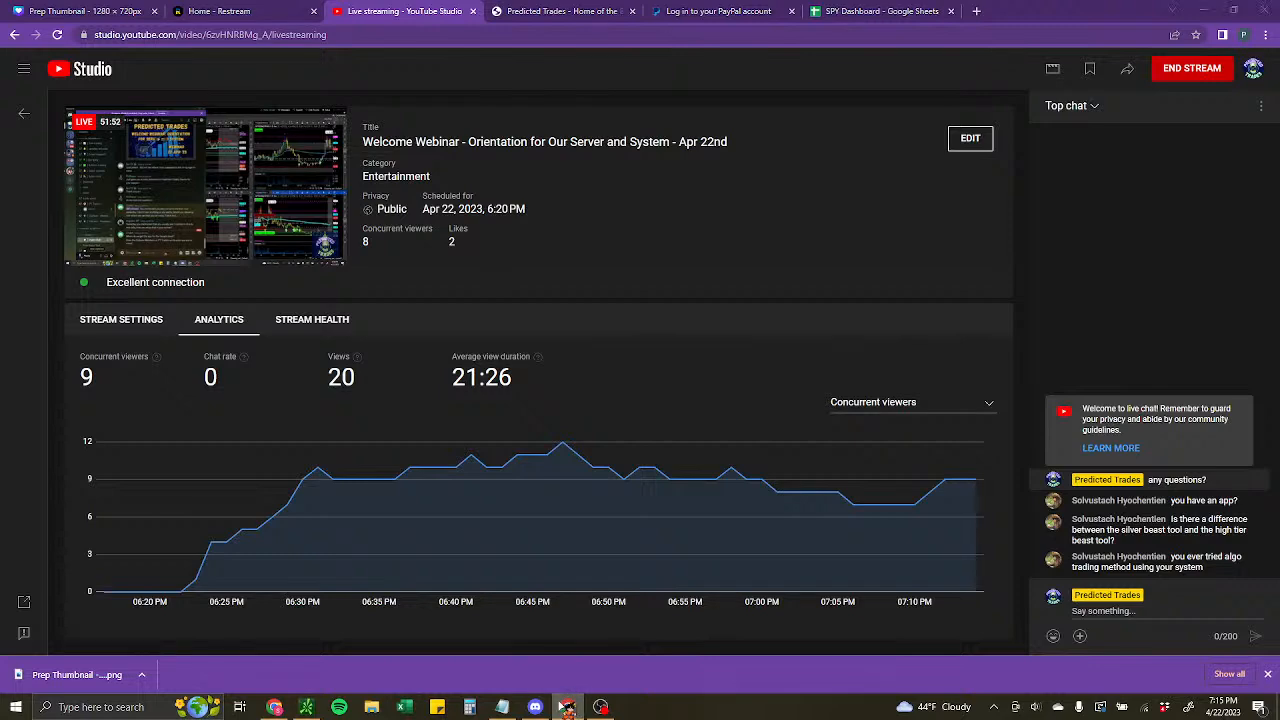
{"action": "left_click", "coordinate": [567, 707]}
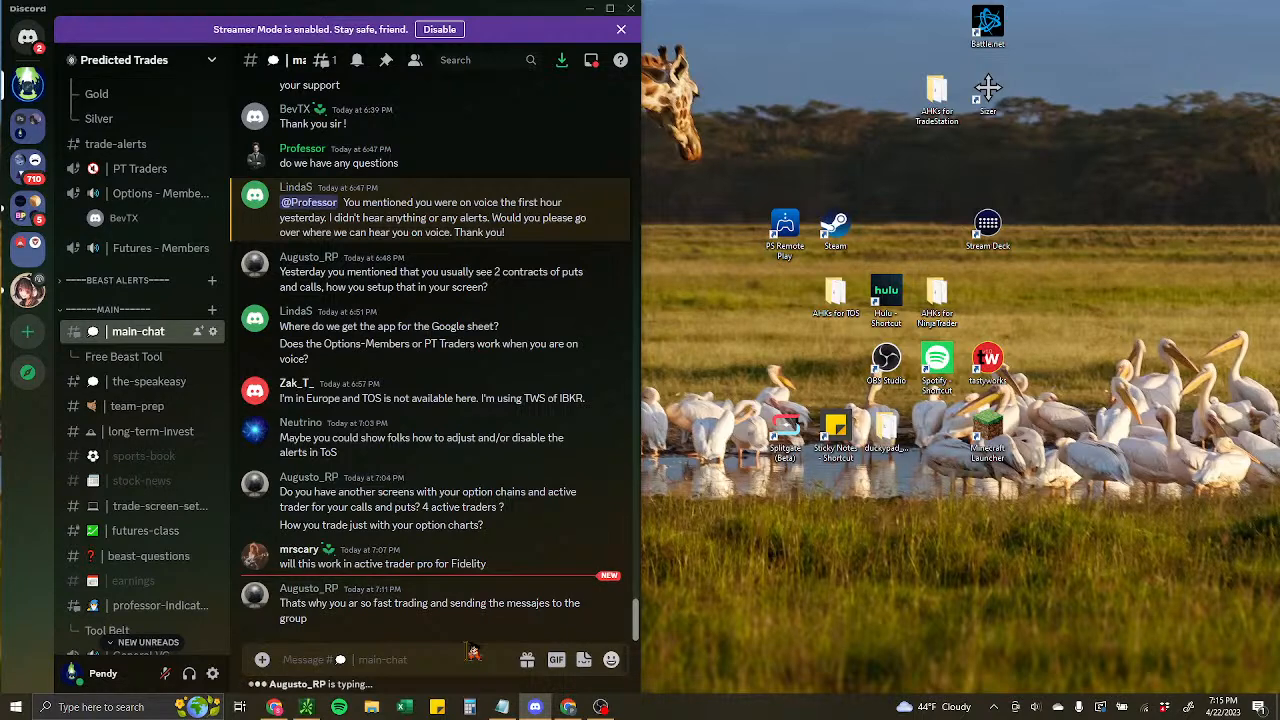
{"action": "left_click", "coordinate": [306, 707]}
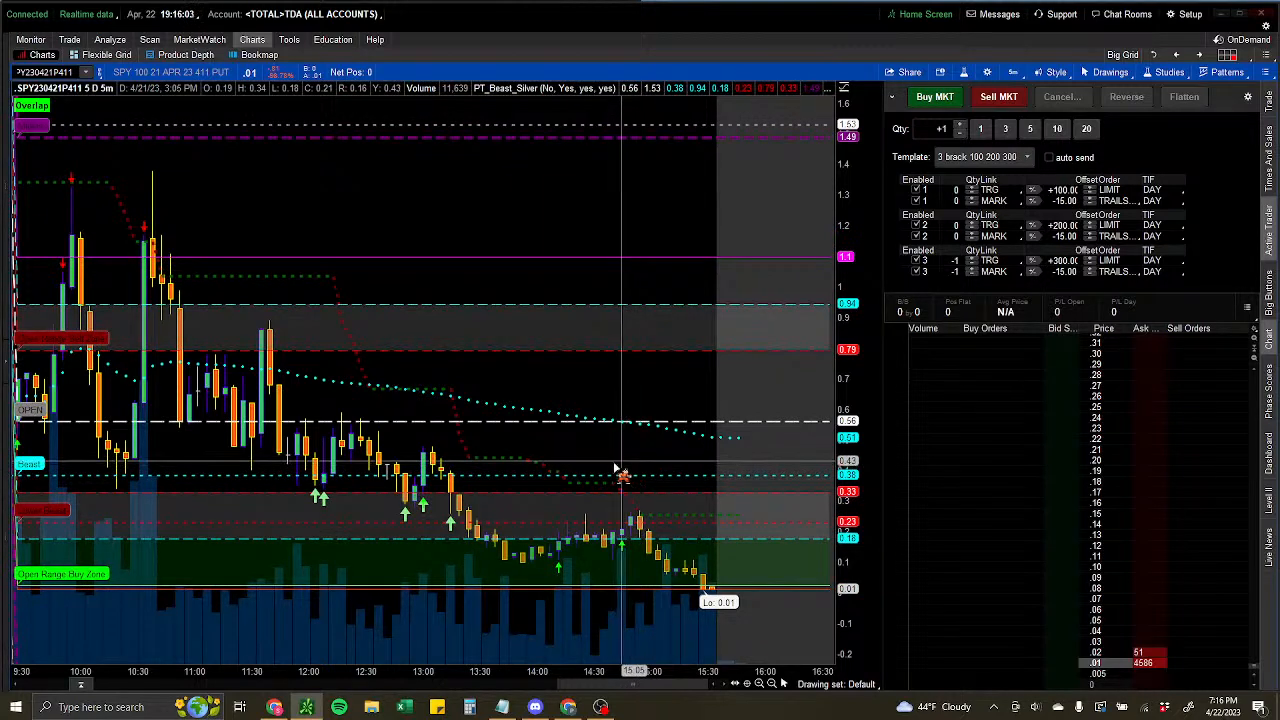
{"action": "mouse_move", "coordinate": [538, 710]}
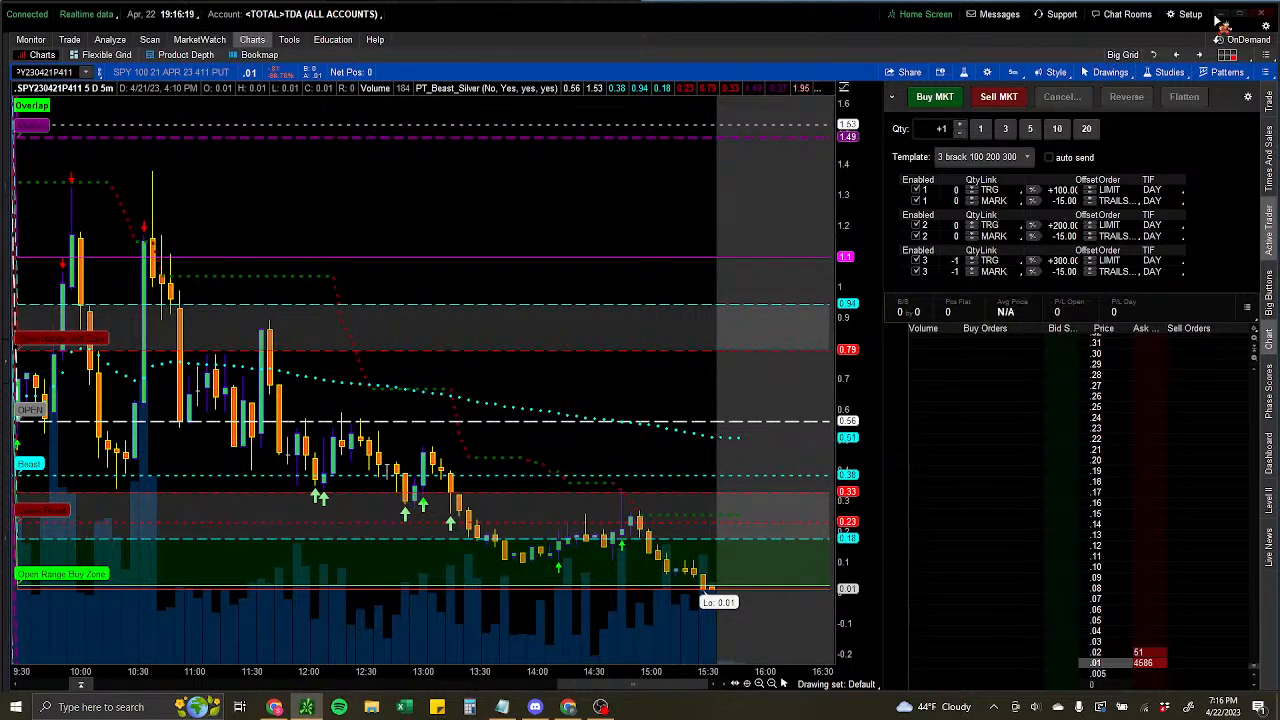
{"action": "left_click", "coordinate": [536, 707]}
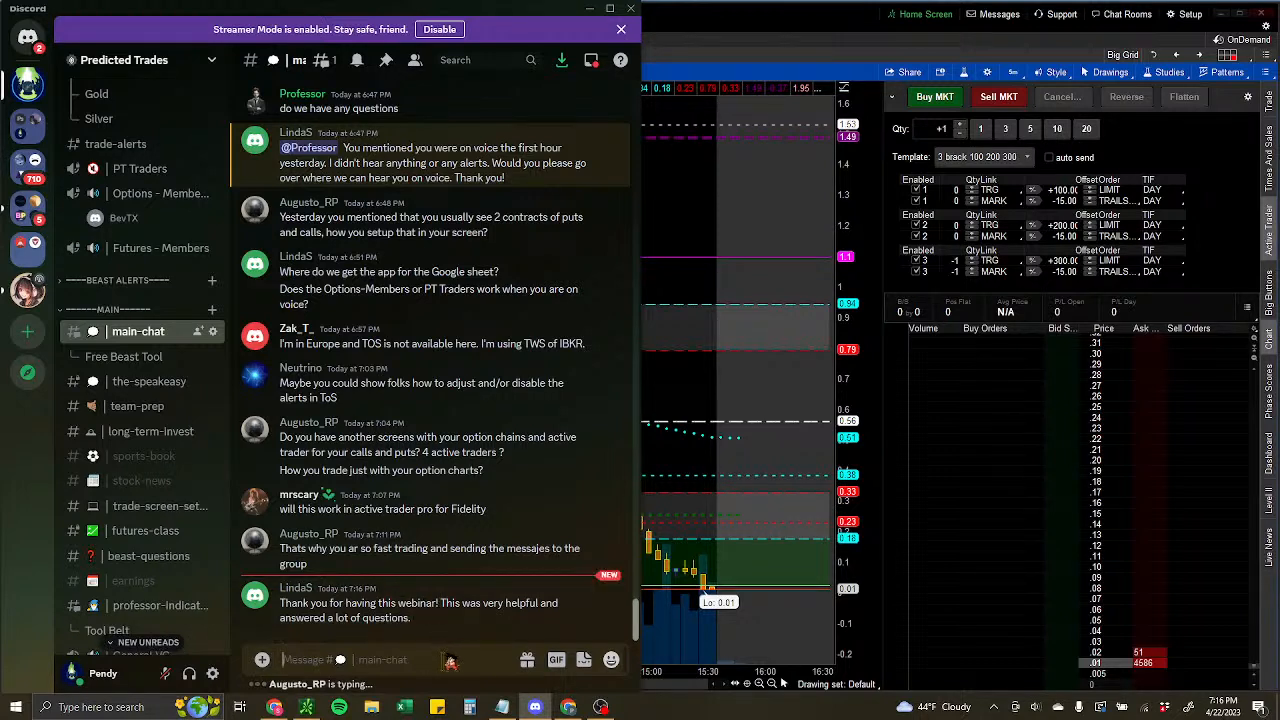
{"action": "left_click", "coordinate": [697, 400]}
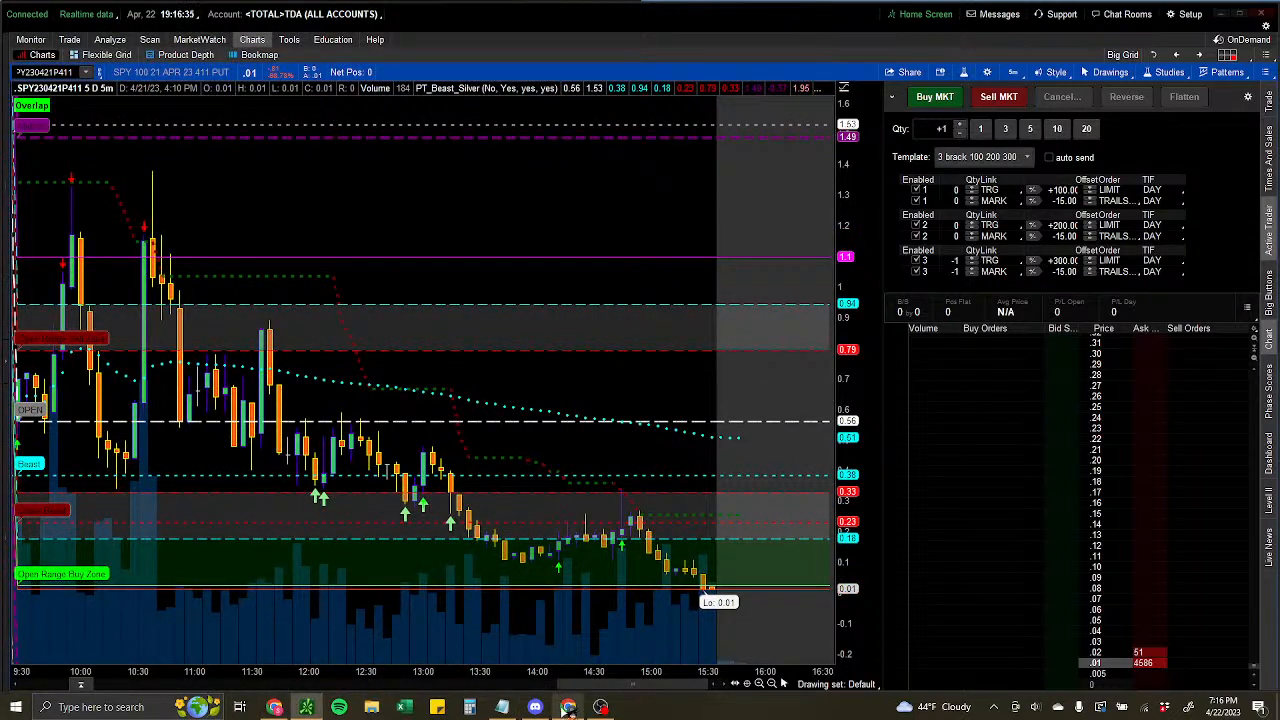
{"action": "left_click", "coordinate": [567, 707]}
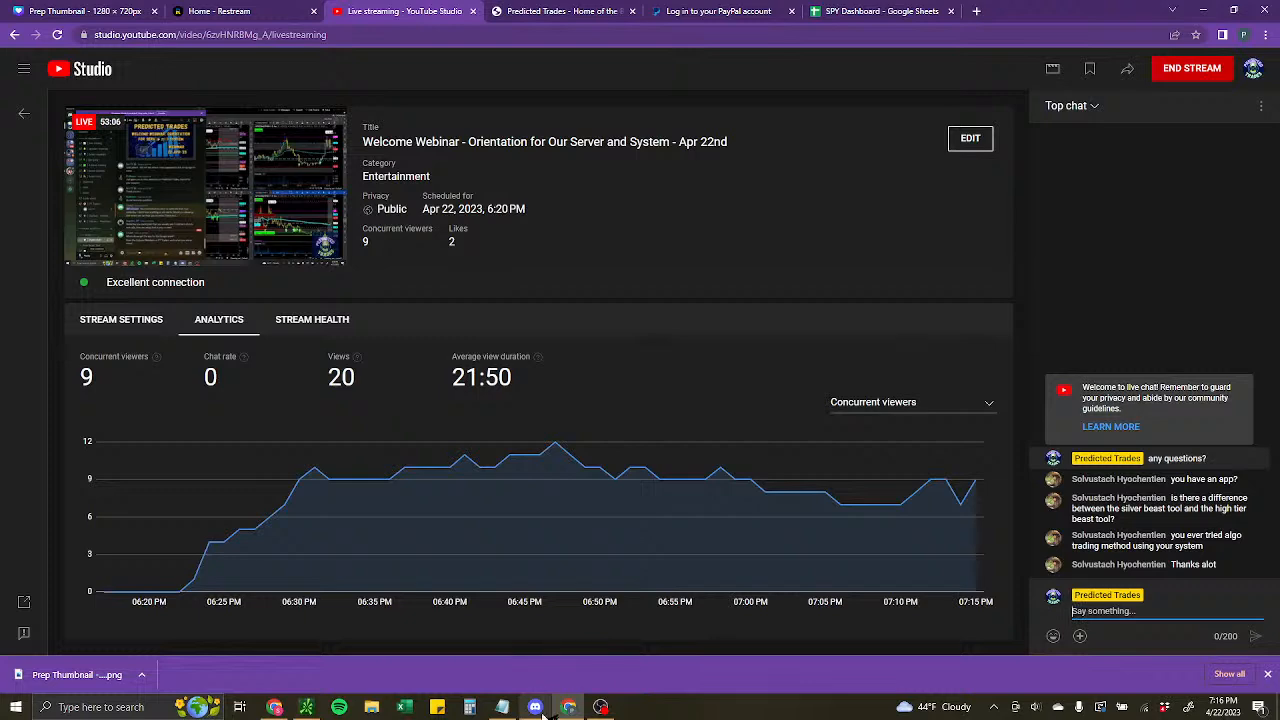
{"action": "left_click", "coordinate": [600, 708]}
{"action": "left_click", "coordinate": [537, 708]}
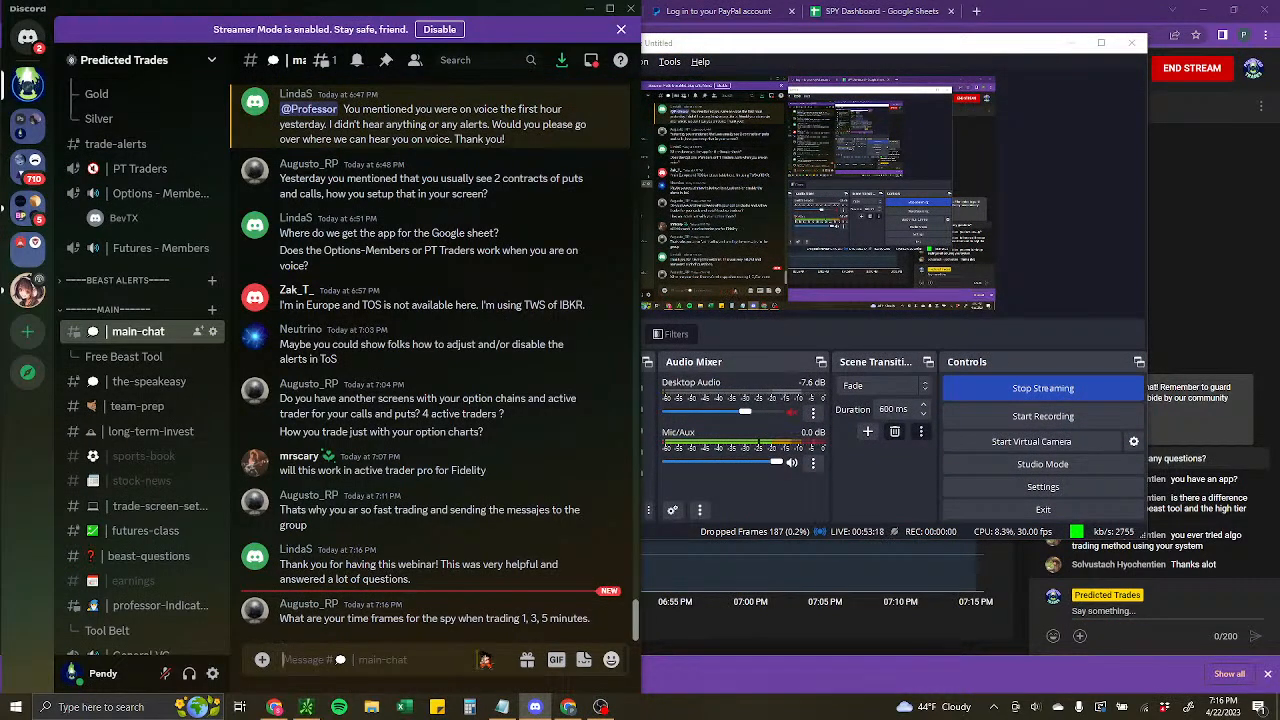
Switch to thinkorswim, go to the QQQ one-minute chart and load a saved style that adds VWAP, daily averages and cloud studies.
{"action": "left_click", "coordinate": [318, 709]}
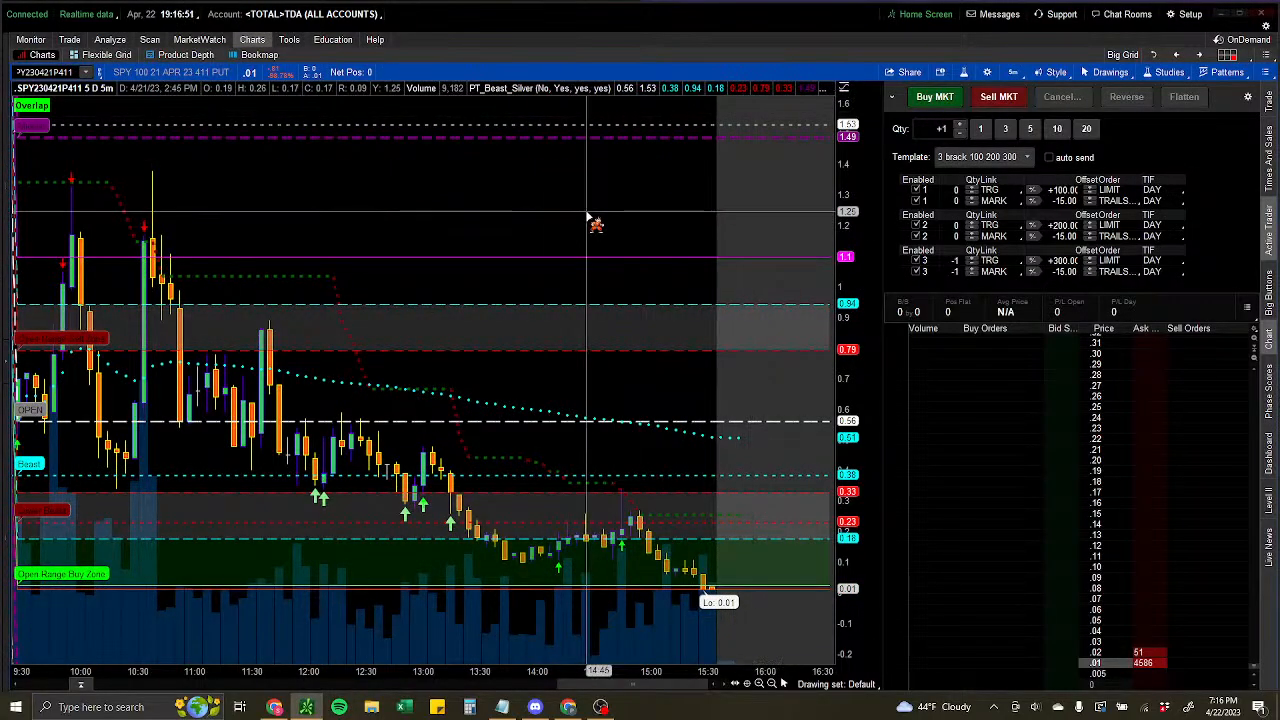
{"action": "double_click", "coordinate": [588, 214]}
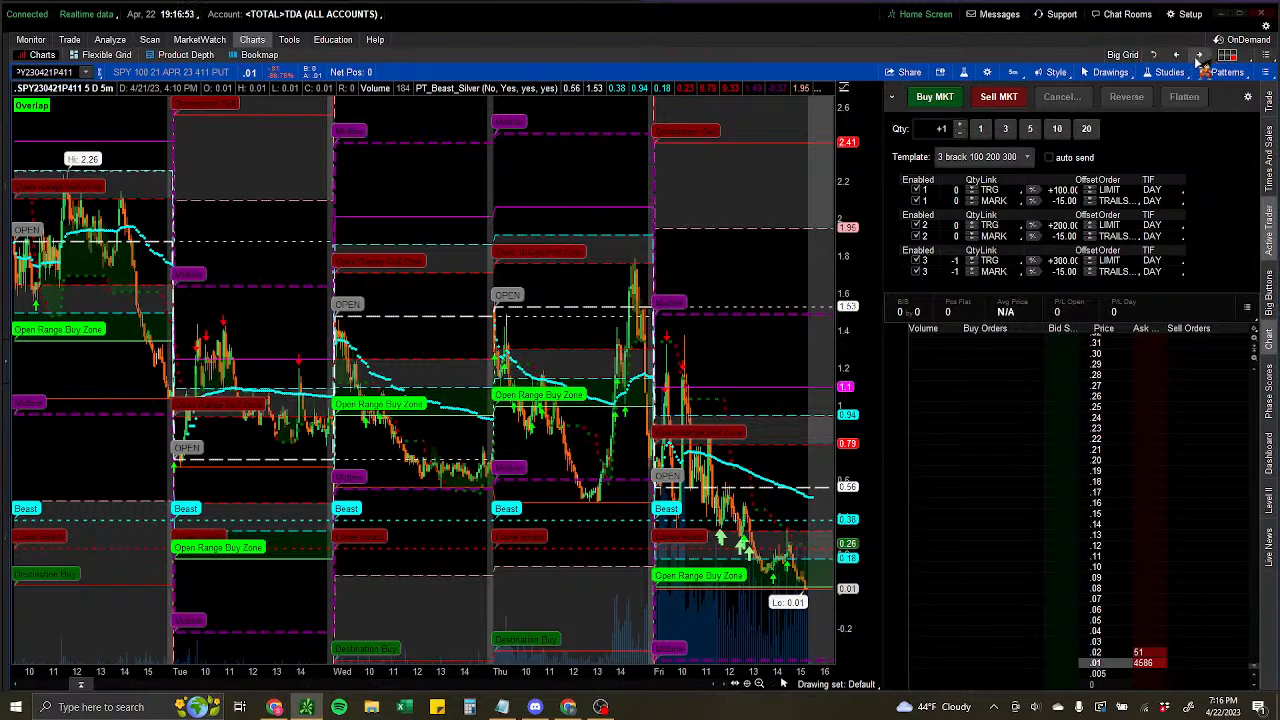
{"action": "left_click", "coordinate": [1181, 56]}
{"action": "left_click", "coordinate": [1181, 56]}
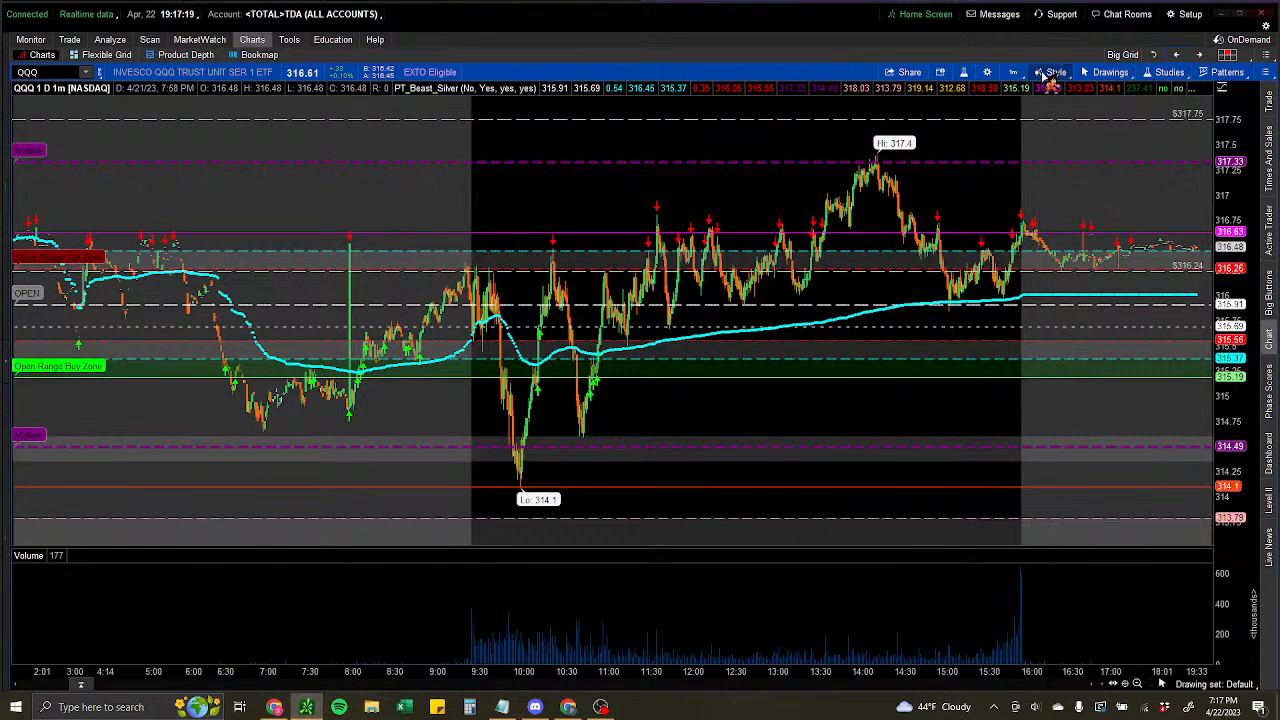
{"action": "left_click", "coordinate": [1056, 72]}
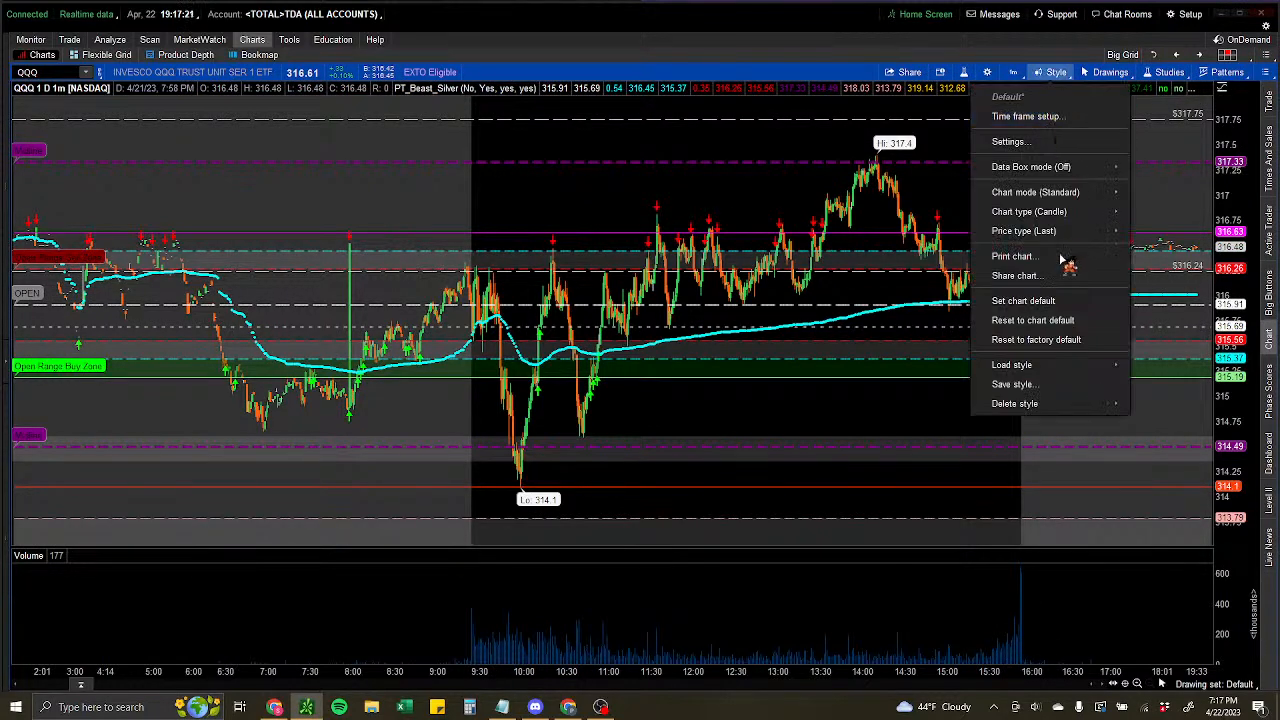
{"action": "mouse_move", "coordinate": [1078, 365]}
{"action": "mouse_move", "coordinate": [1166, 368]}
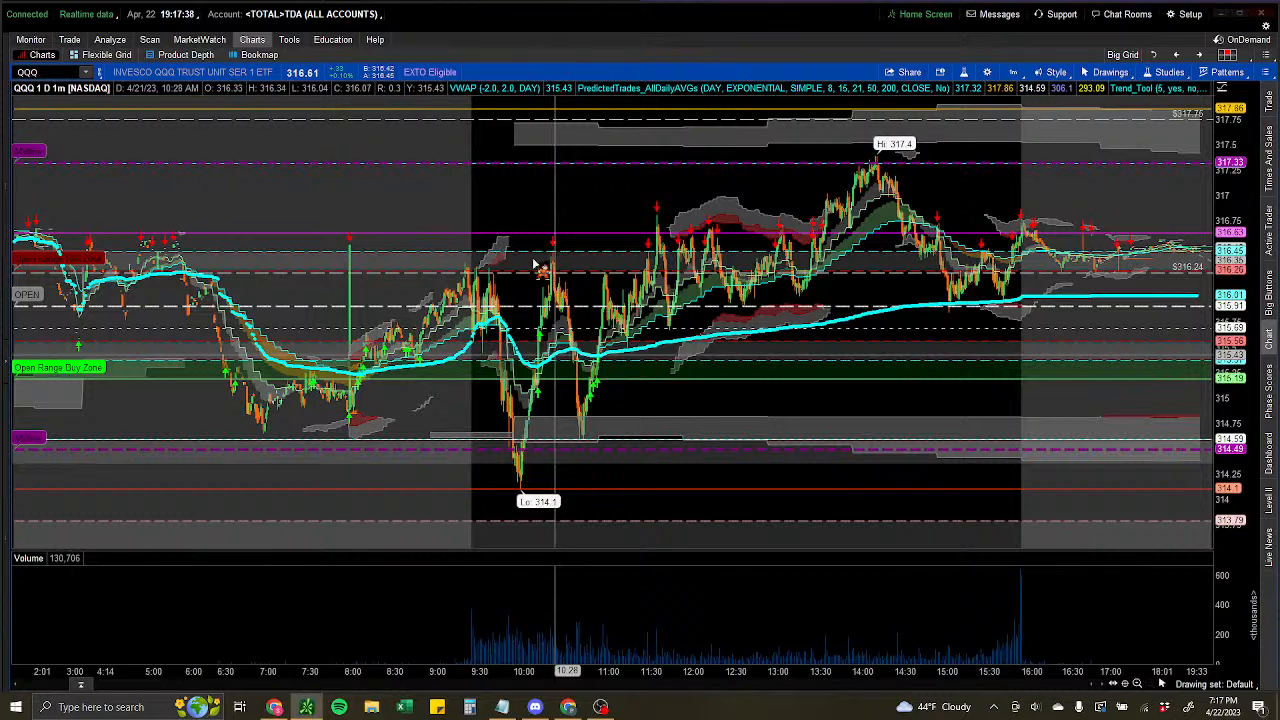
Show which study is behind the hourly clouds on the QQQ chart, PT_CompClouds_MTF, and leave it unedited.
{"action": "right_click", "coordinate": [545, 145]}
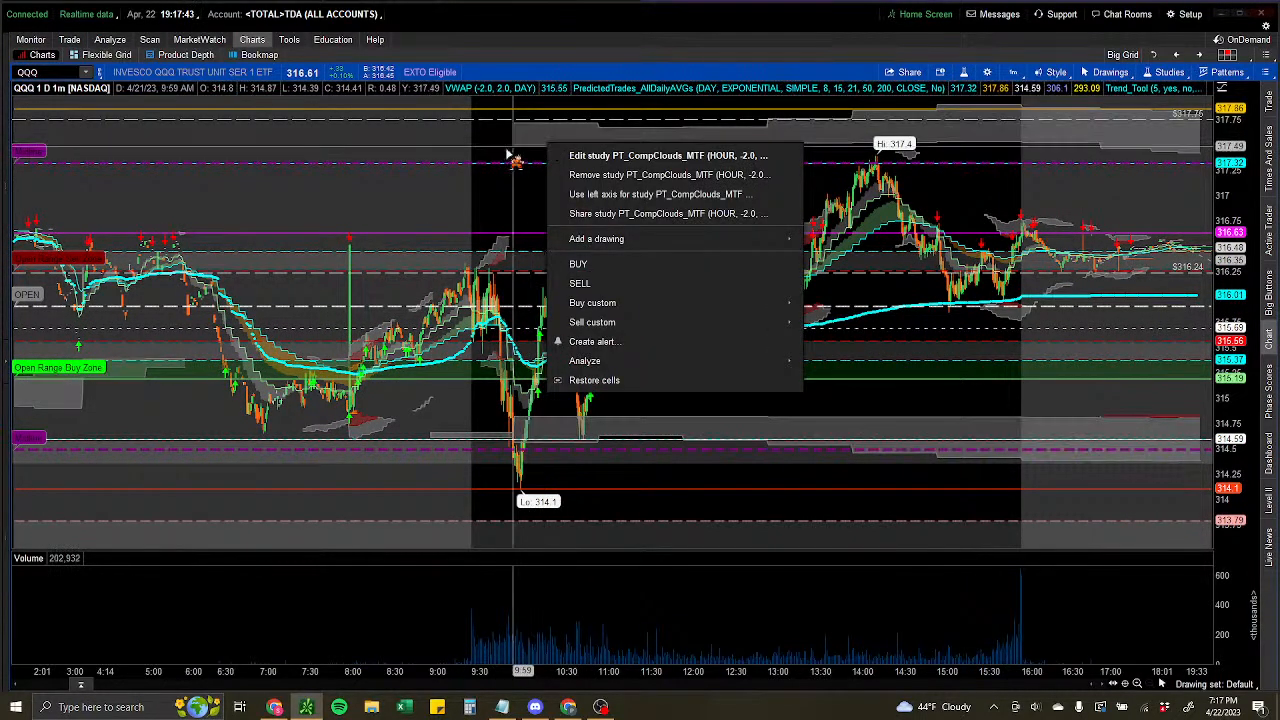
{"action": "right_click", "coordinate": [513, 148]}
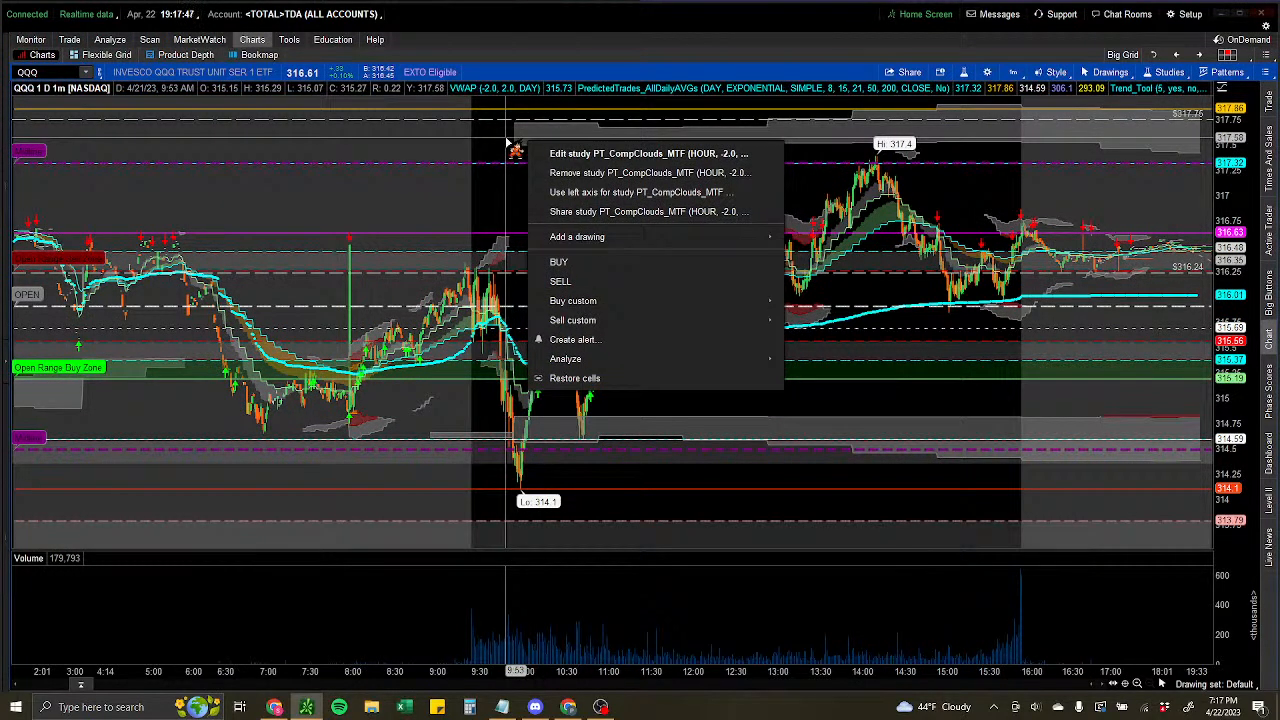
{"action": "left_click", "coordinate": [504, 140]}
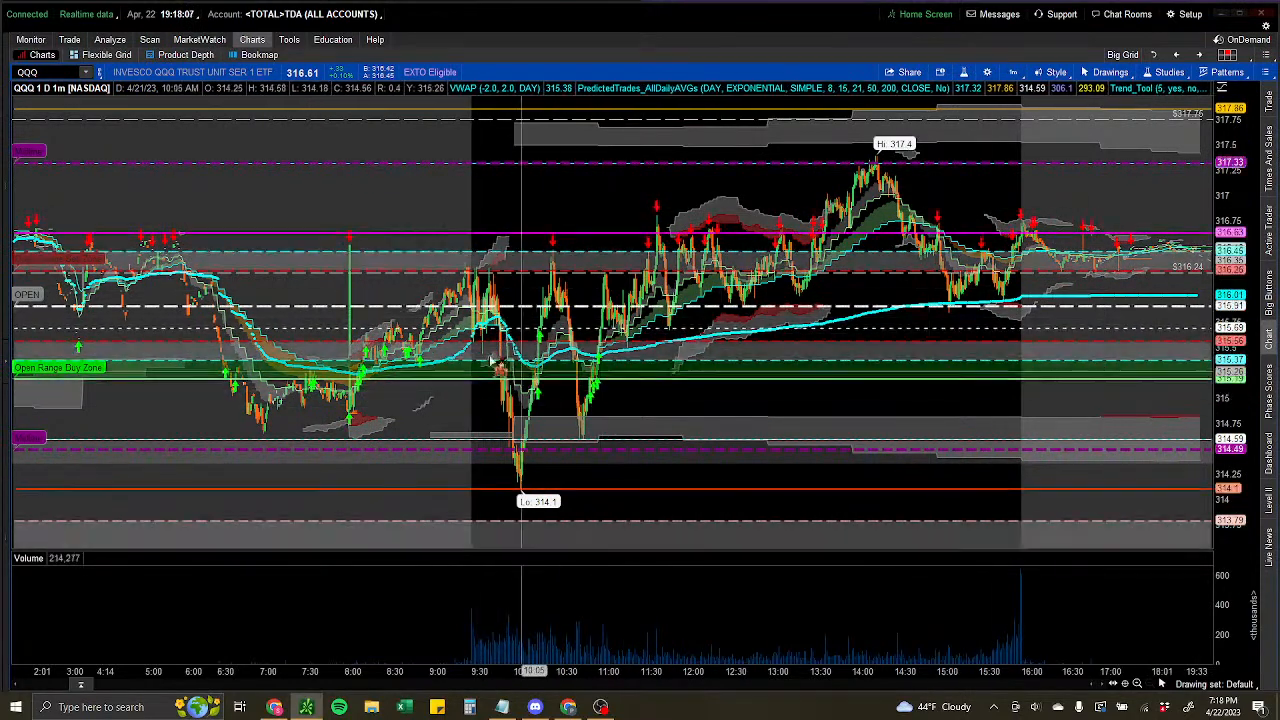
Bring up the SPY 21 APR 23 411 put chart and examine Friday's session up close.
{"action": "left_click", "coordinate": [1201, 56]}
{"action": "left_click", "coordinate": [1201, 56]}
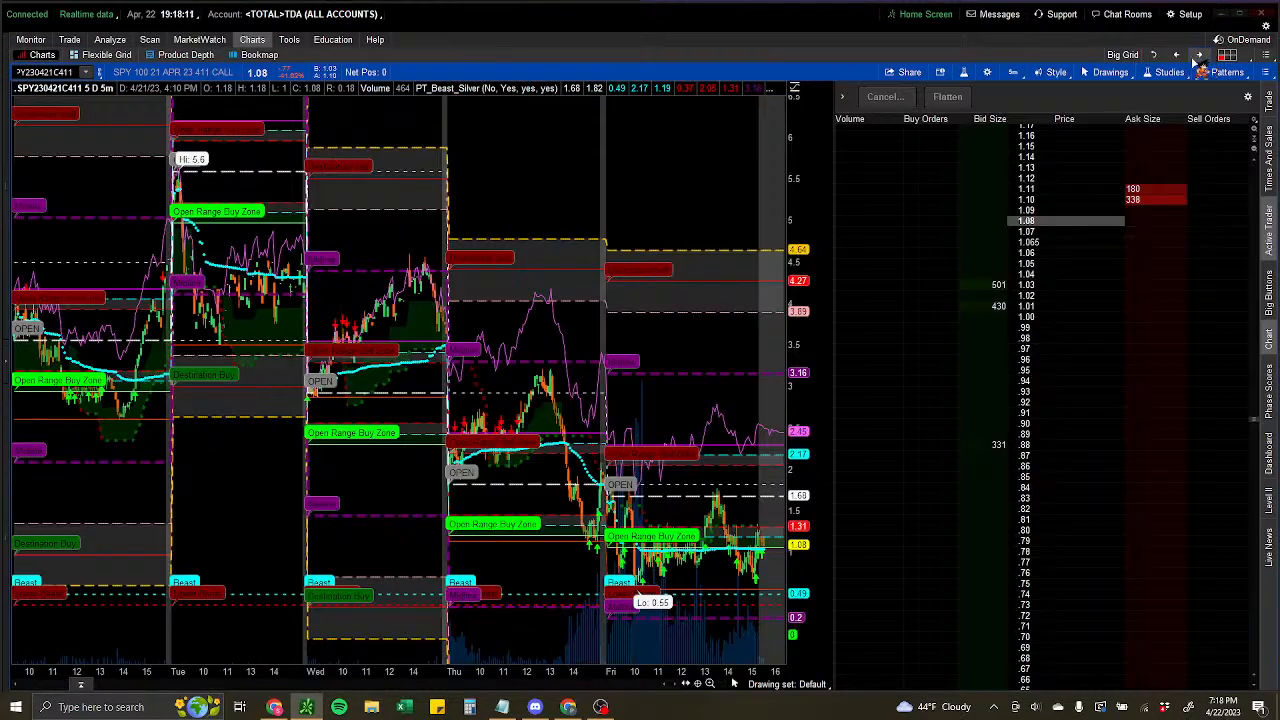
{"action": "left_click", "coordinate": [1201, 56]}
{"action": "left_click", "coordinate": [1201, 56]}
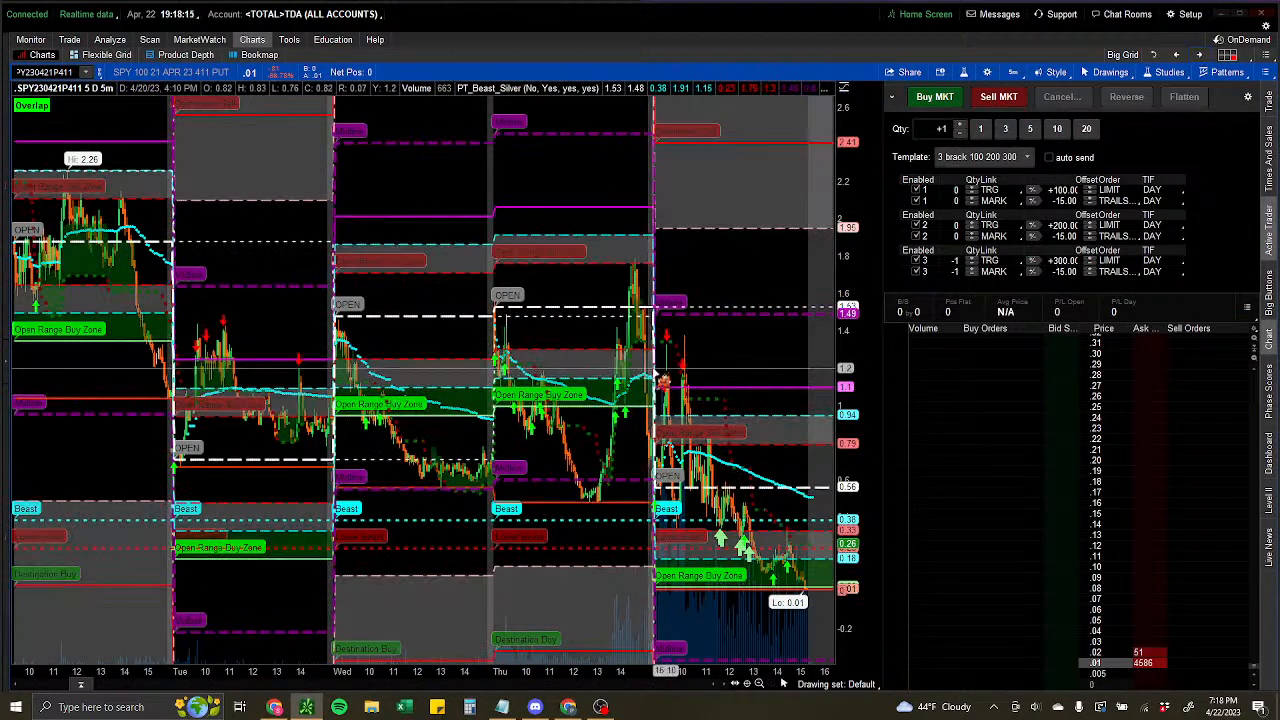
{"action": "left_click_drag", "start_coordinate": [654, 340], "coordinate": [823, 394]}
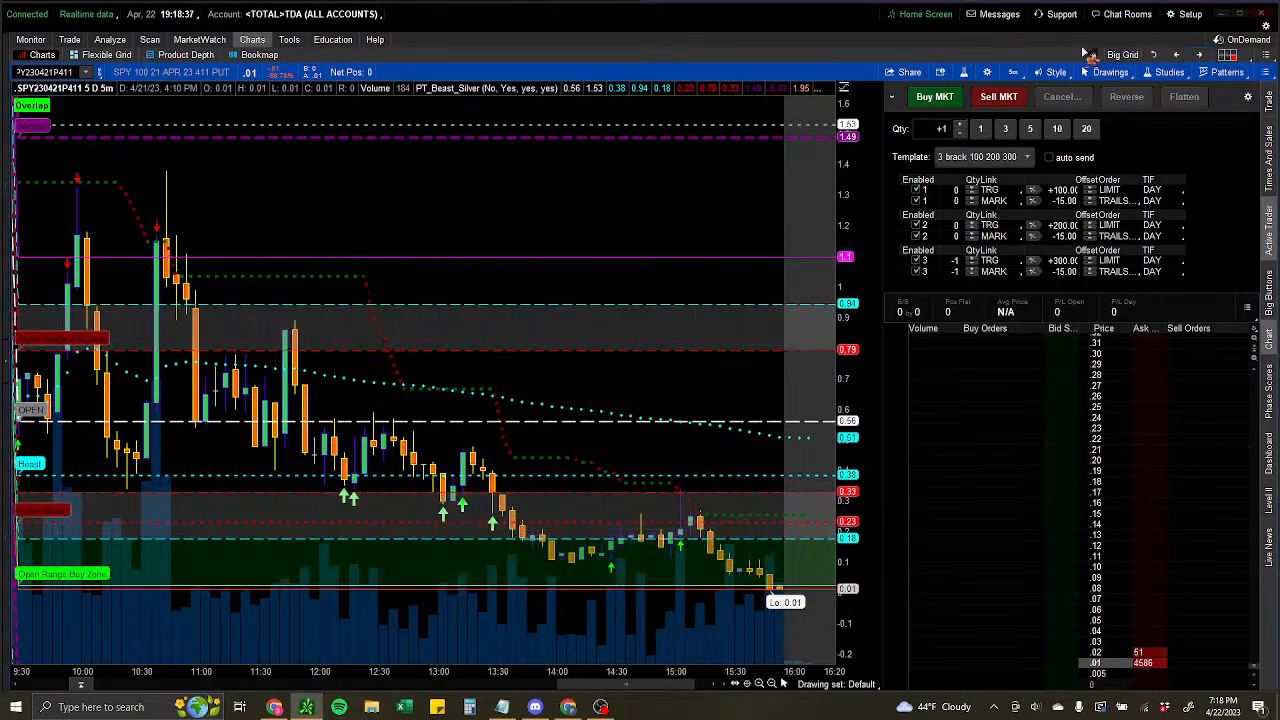
Bring up the SPY 21 APR 23 411 call chart and examine Friday's five-minute candles up close.
{"action": "left_click", "coordinate": [1179, 57]}
{"action": "left_click", "coordinate": [1179, 57]}
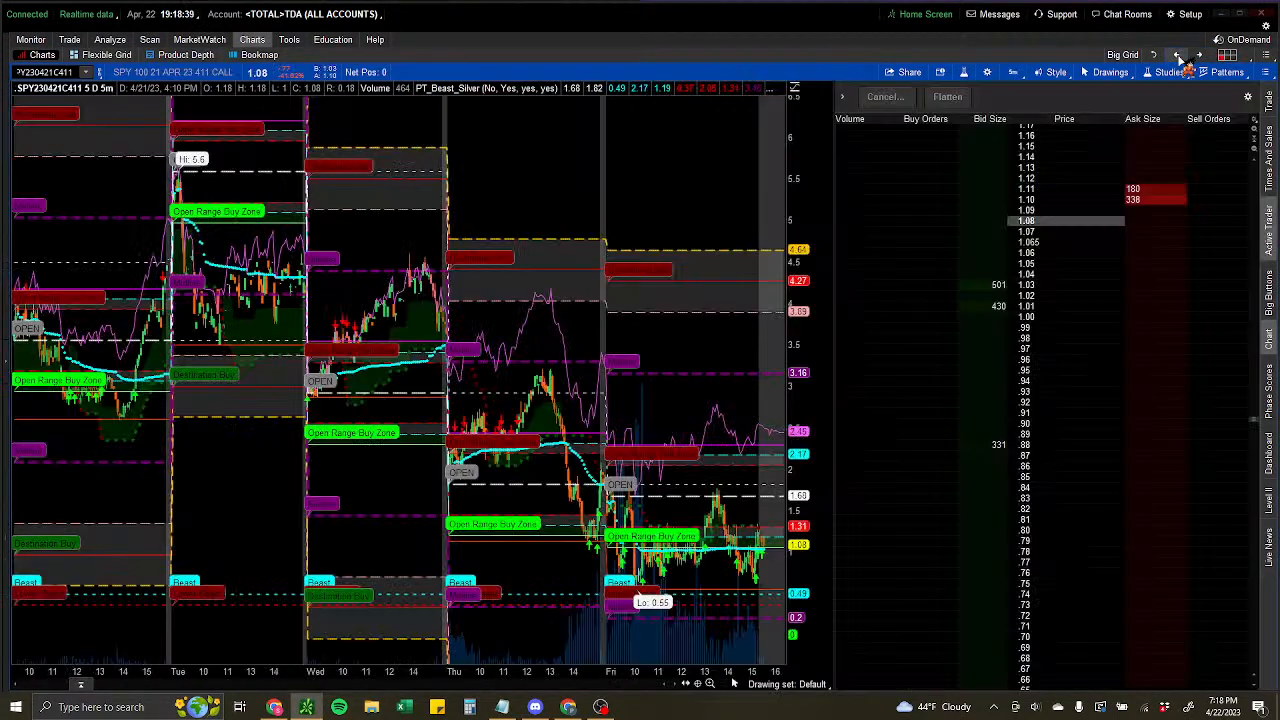
{"action": "left_click", "coordinate": [1179, 57]}
{"action": "left_click", "coordinate": [1195, 58]}
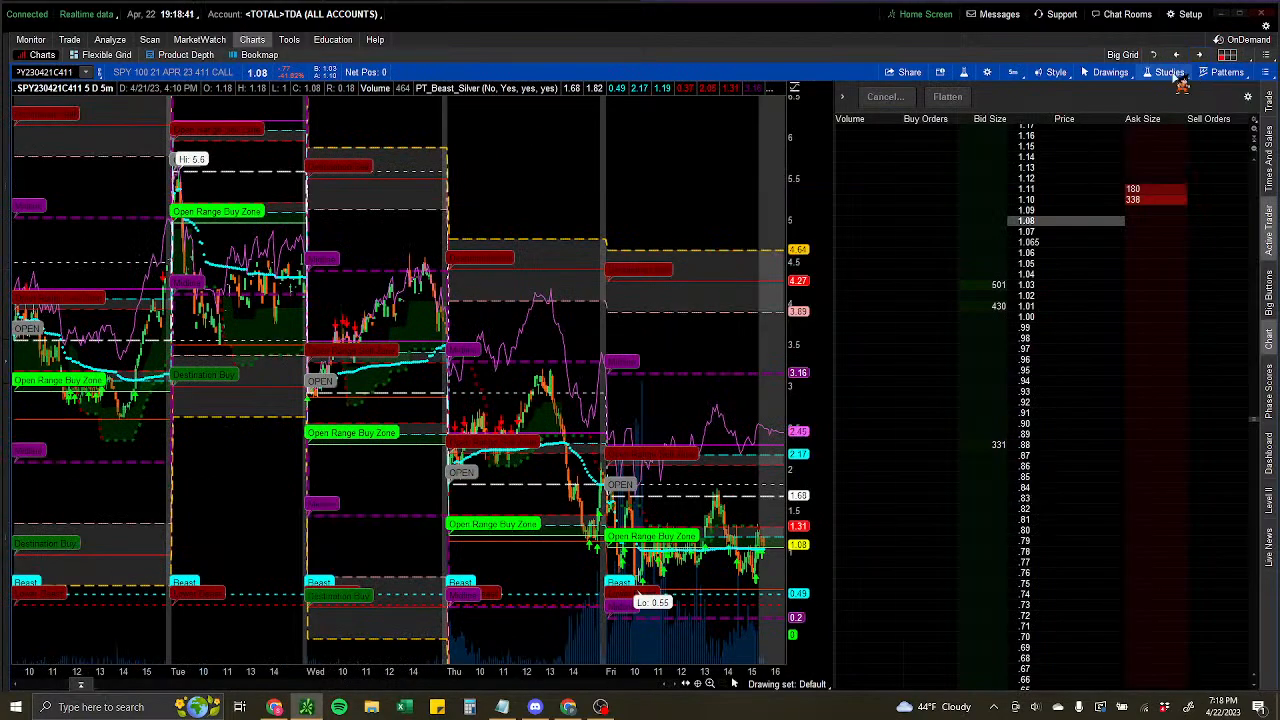
{"action": "left_click_drag", "start_coordinate": [695, 583], "coordinate": [818, 580]}
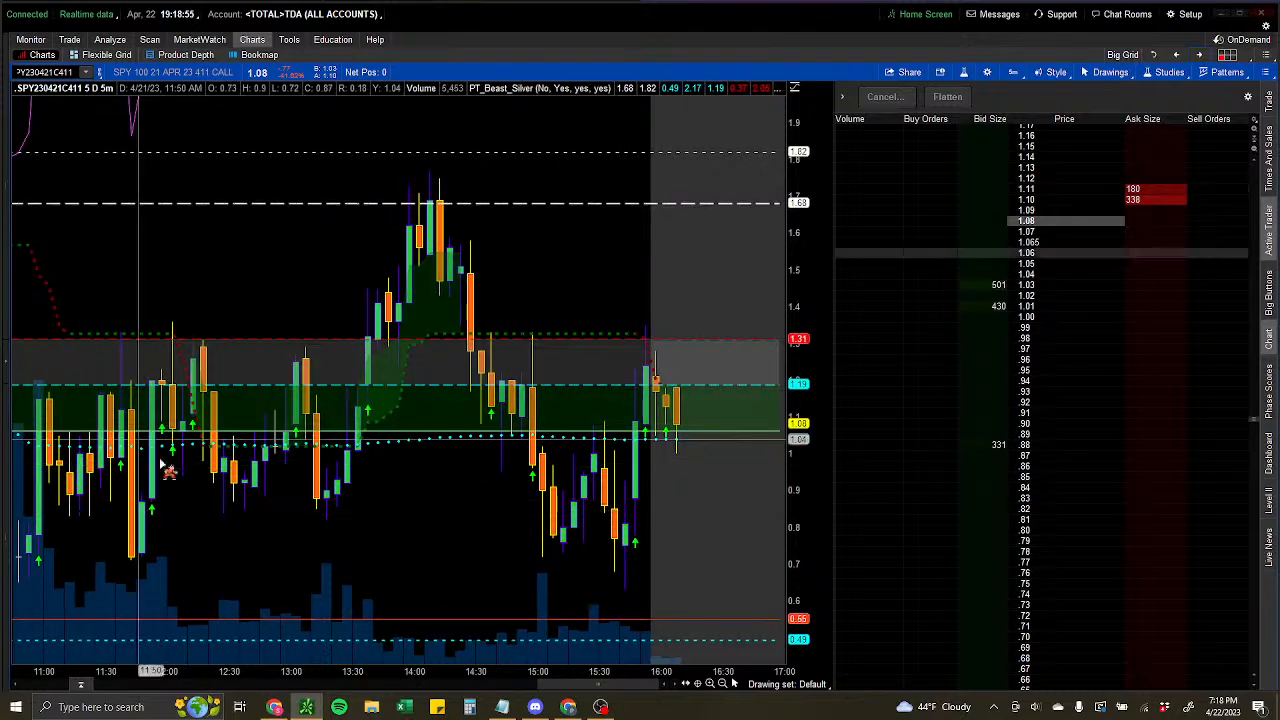
Show the SPY 411 call chart on the 1 D : 1m time frame and change it to 3 D : 3m.
{"action": "left_click", "coordinate": [1015, 74]}
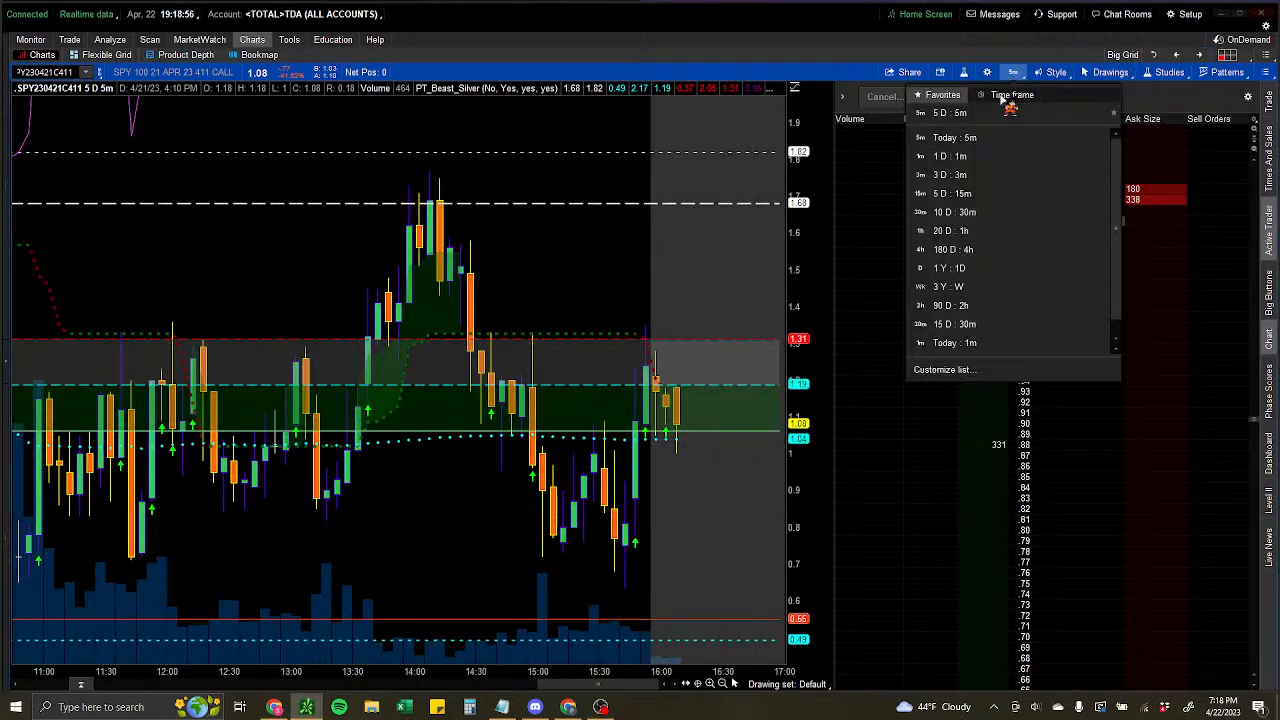
{"action": "left_click", "coordinate": [980, 158]}
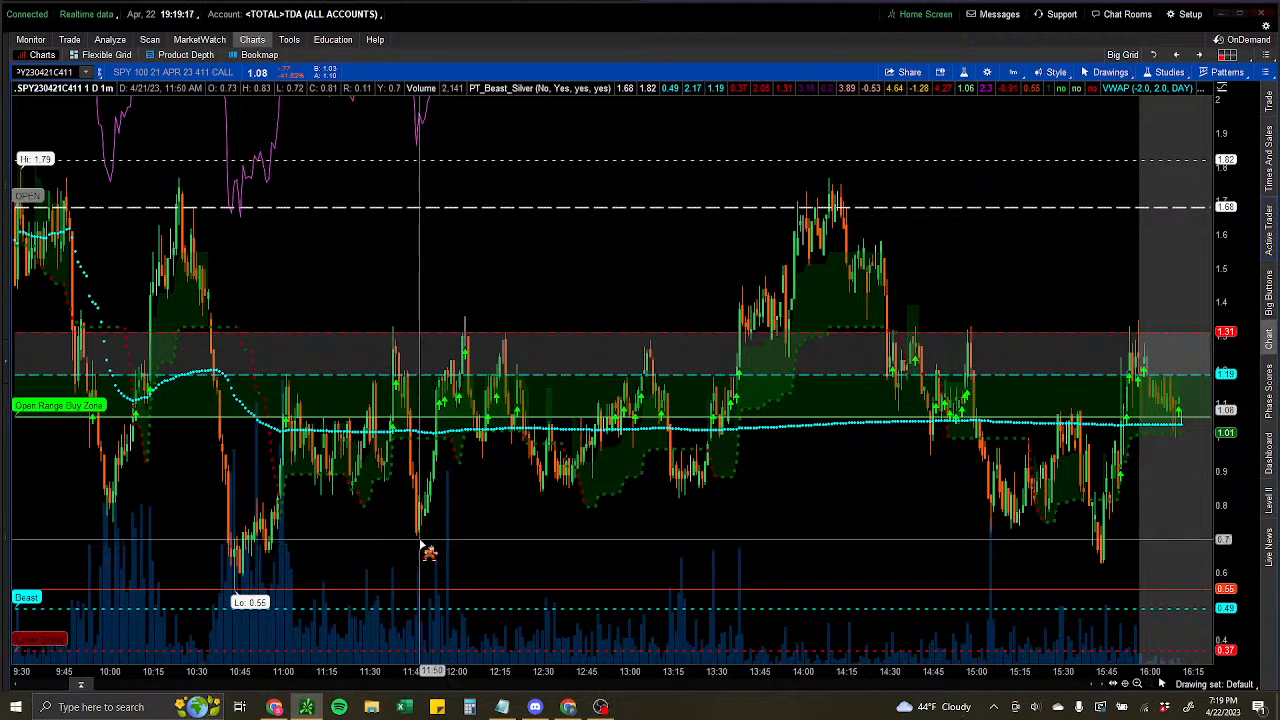
{"action": "left_click", "coordinate": [1013, 72]}
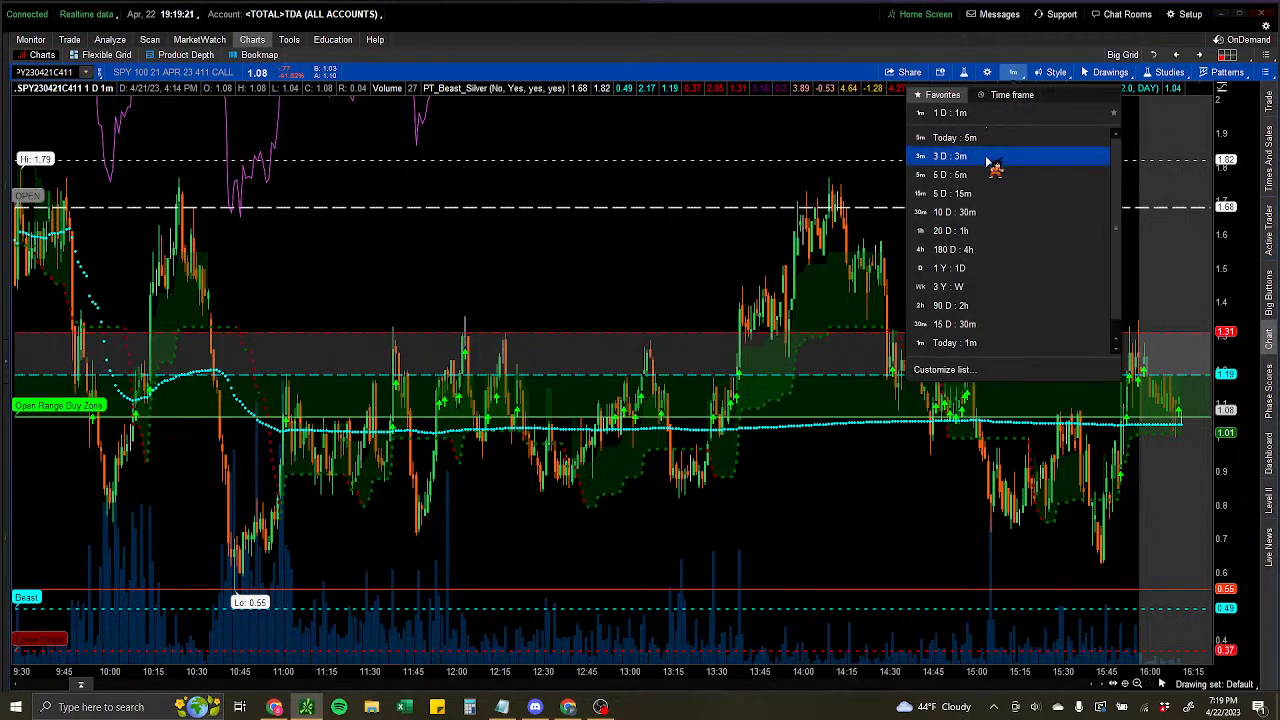
{"action": "left_click", "coordinate": [988, 156]}
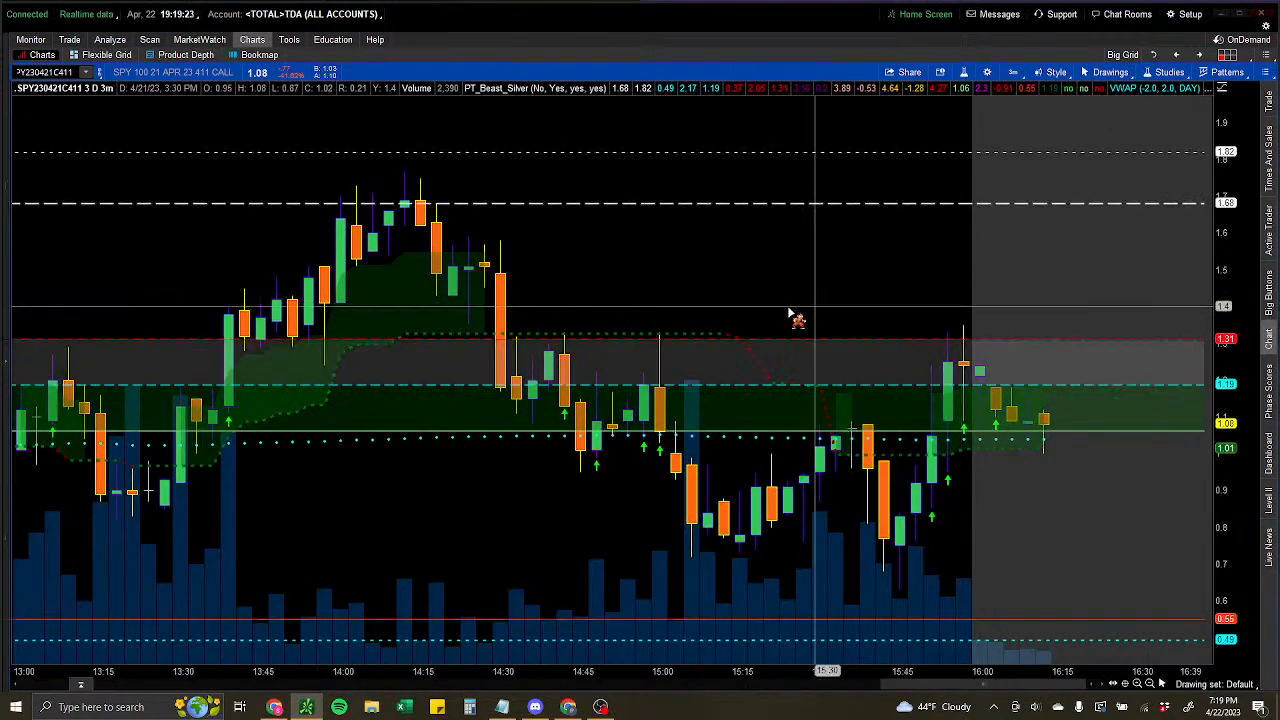
Examine Friday's session on the three-minute call chart up close, leaving the PT_Beast_Silver study settings unchanged.
{"action": "left_click_drag", "start_coordinate": [1037, 687], "coordinate": [881, 686]}
{"action": "double_click", "coordinate": [893, 531]}
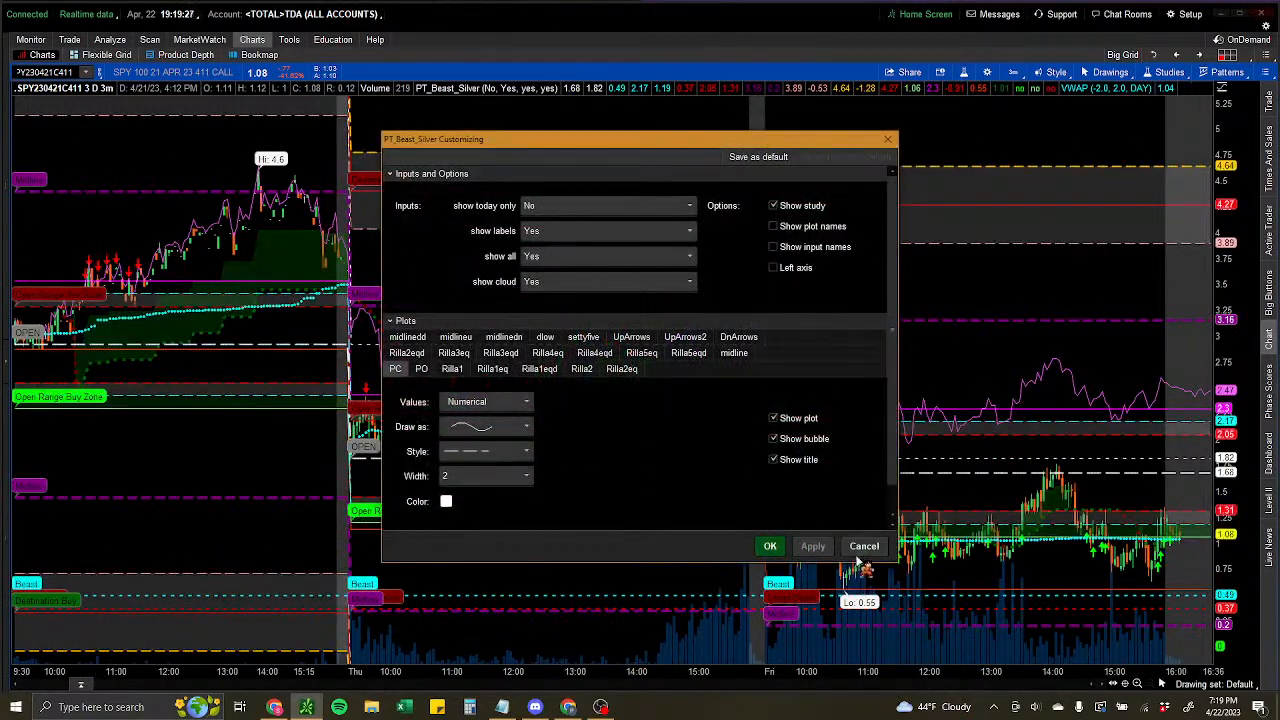
{"action": "left_click", "coordinate": [862, 547]}
{"action": "left_click_drag", "start_coordinate": [840, 565], "coordinate": [1072, 574]}
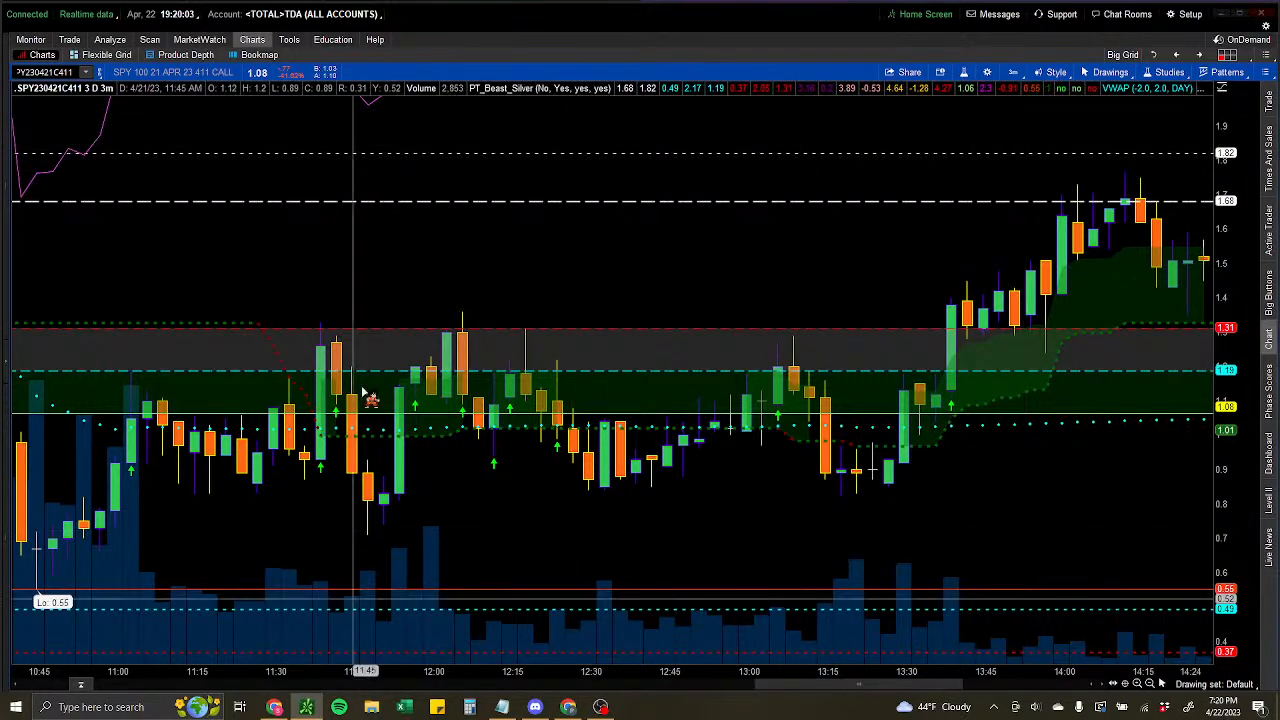
Show the gadget sidebar, collapse the /ES 15-minute and VIX quick charts, and enlarge the daily /ES quick chart.
{"action": "left_click", "coordinate": [7, 366]}
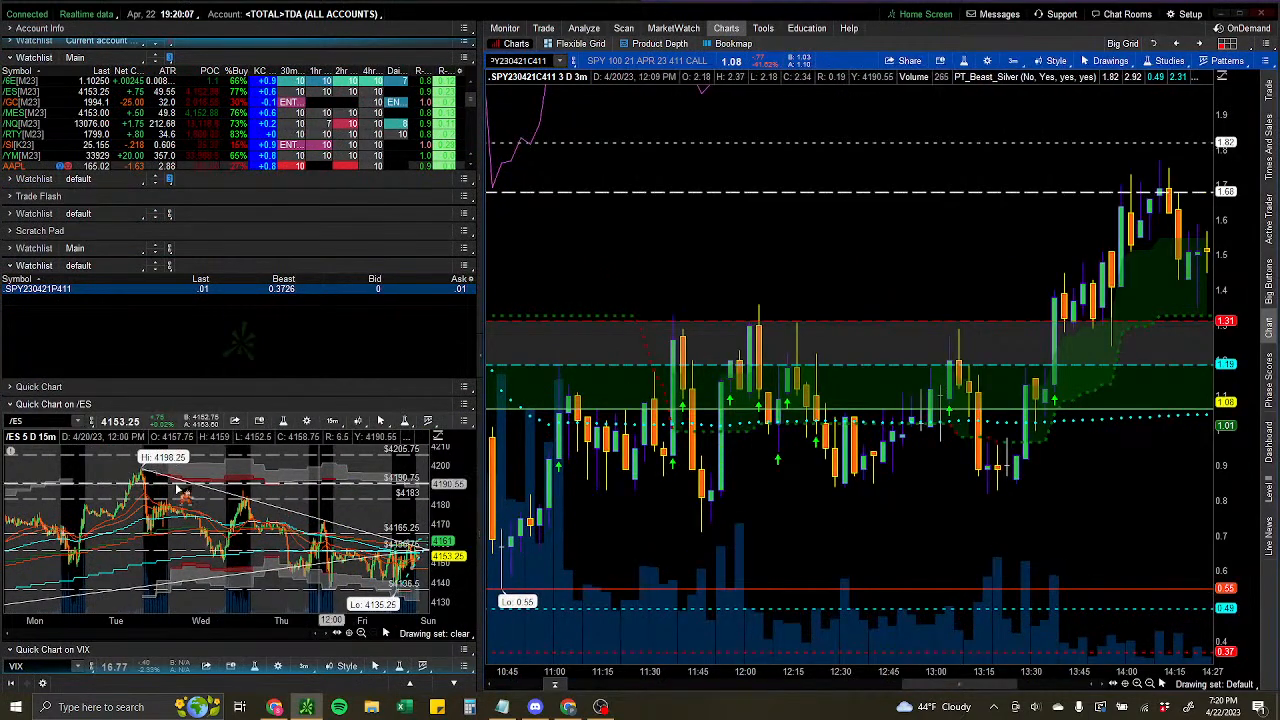
{"action": "left_click", "coordinate": [43, 405]}
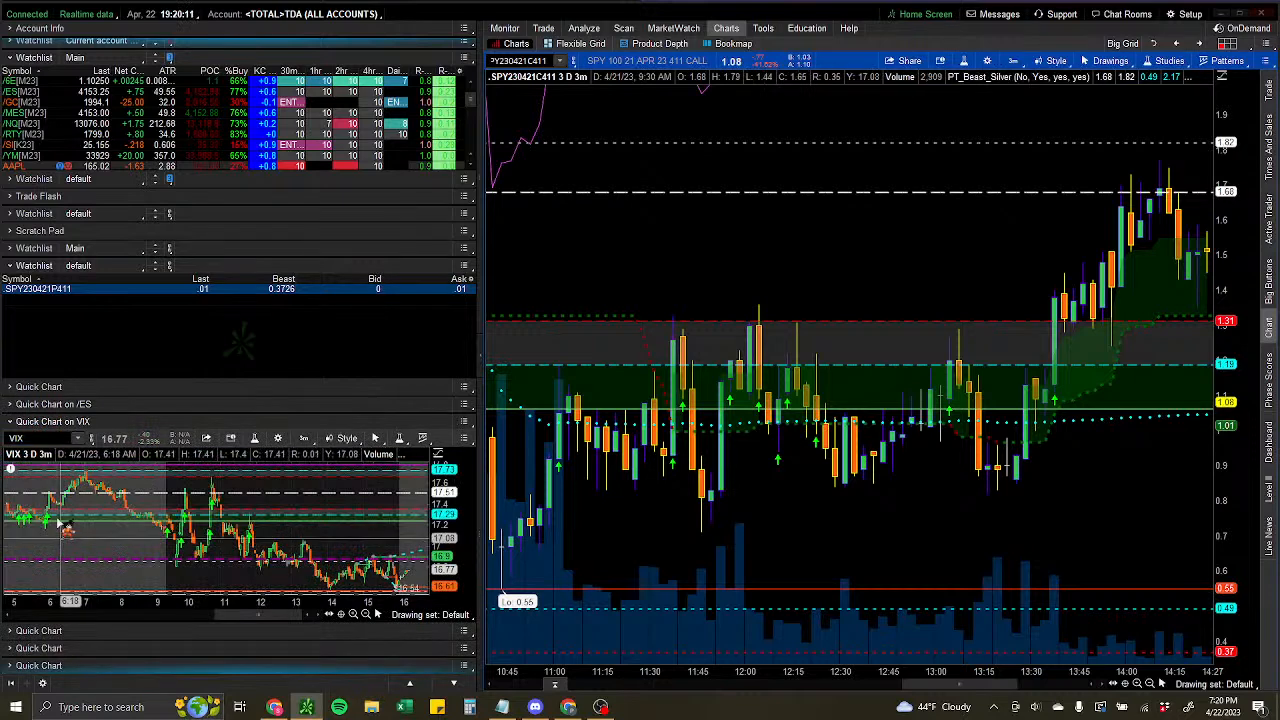
{"action": "left_click", "coordinate": [60, 423]}
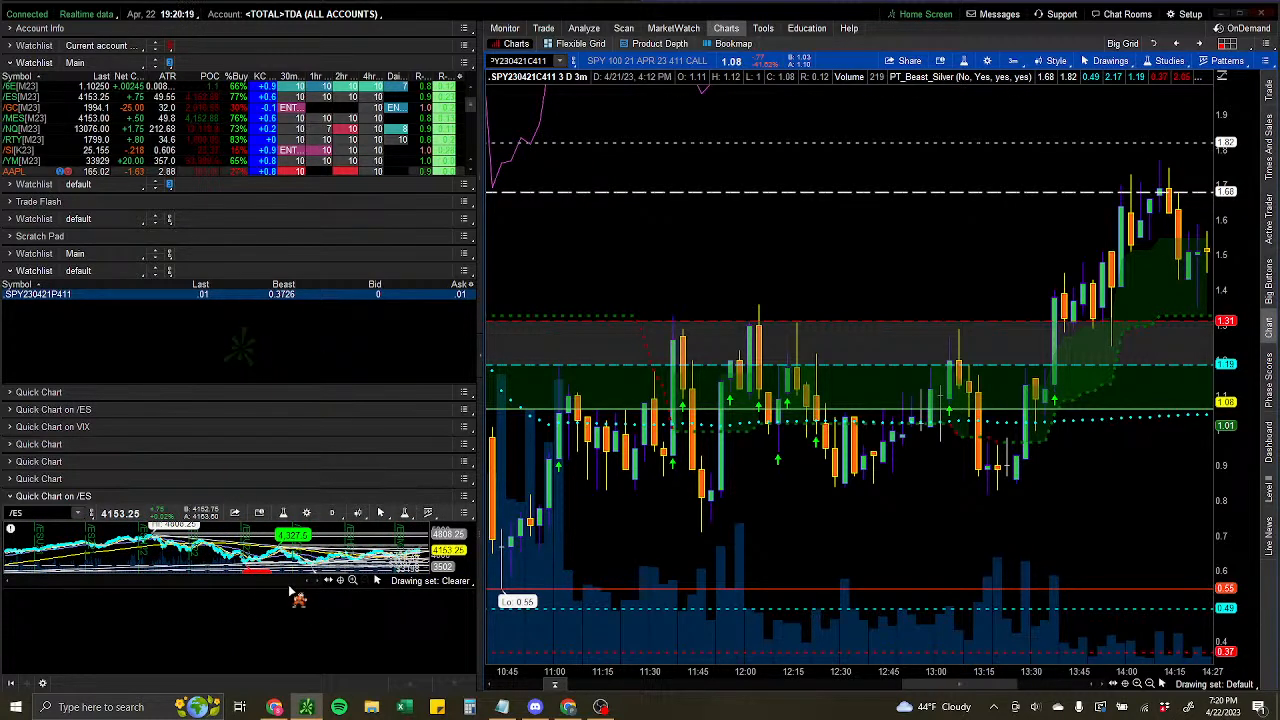
{"action": "left_click_drag", "start_coordinate": [290, 590], "coordinate": [304, 706]}
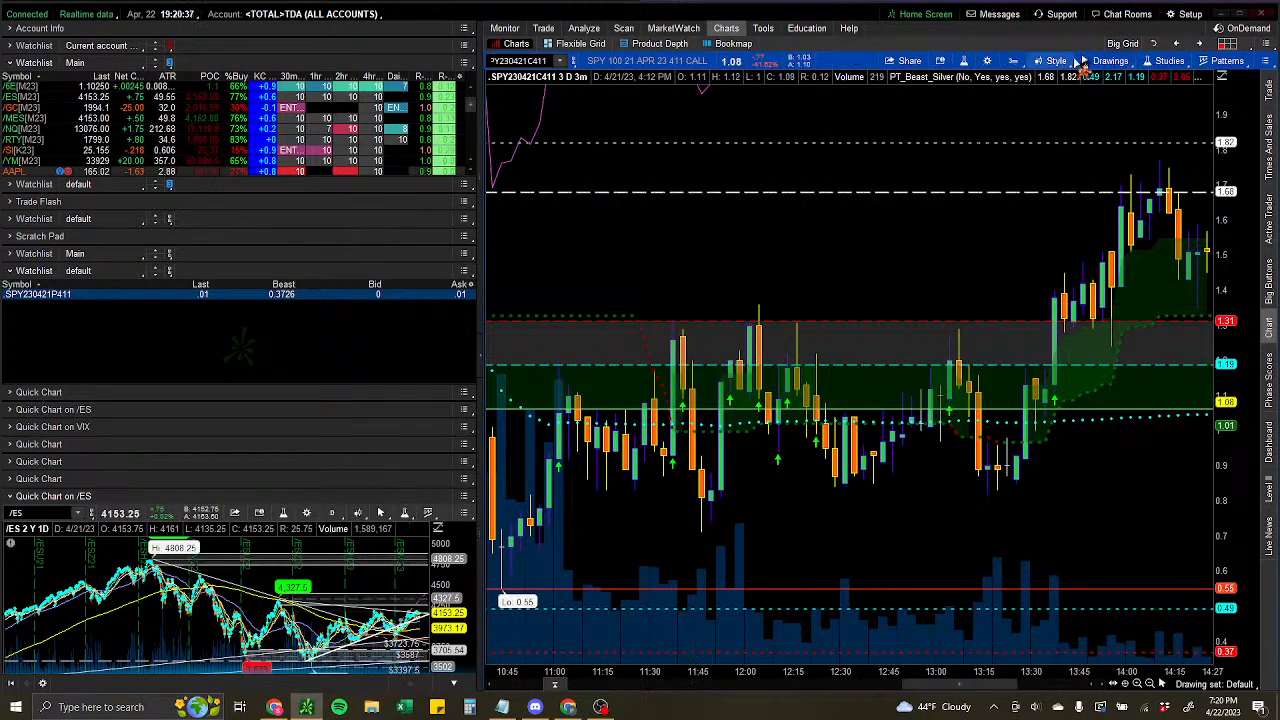
Minimize thinkorswim, check Discord's main-chat for closing messages, and minimize the OBS window to uncover the YouTube live chat.
{"action": "left_click", "coordinate": [1221, 15]}
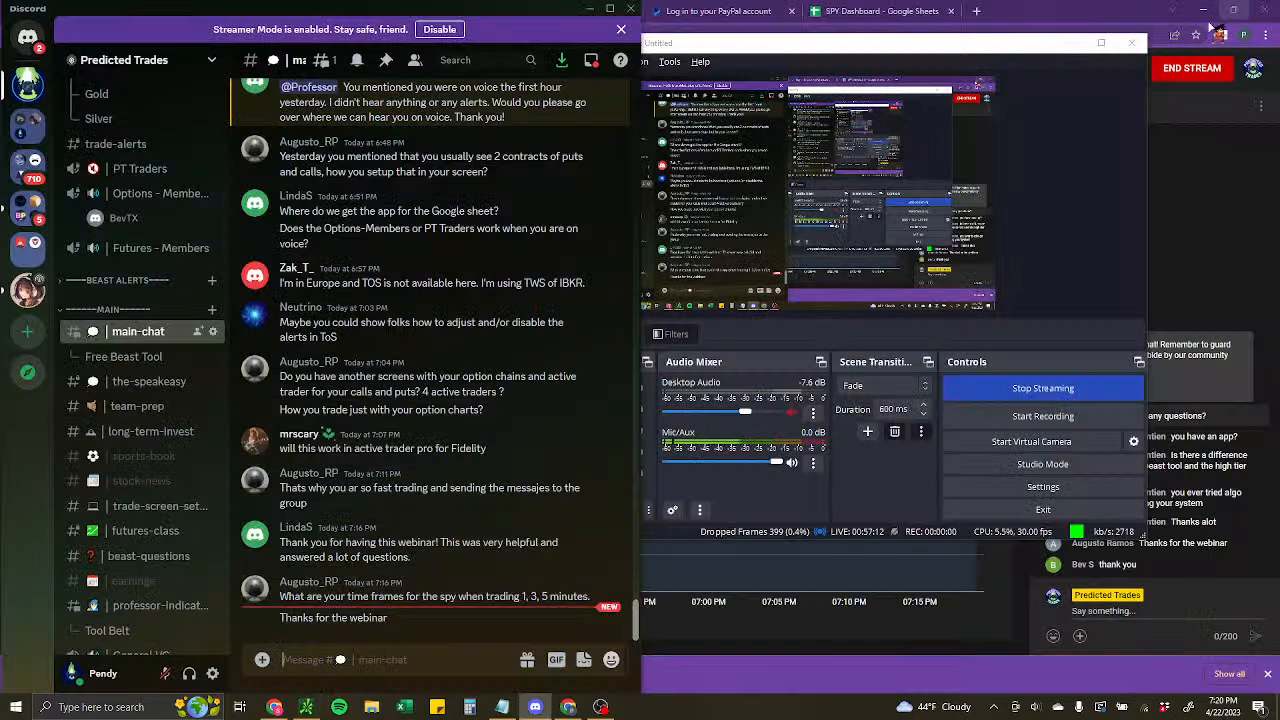
{"action": "left_click", "coordinate": [343, 661]}
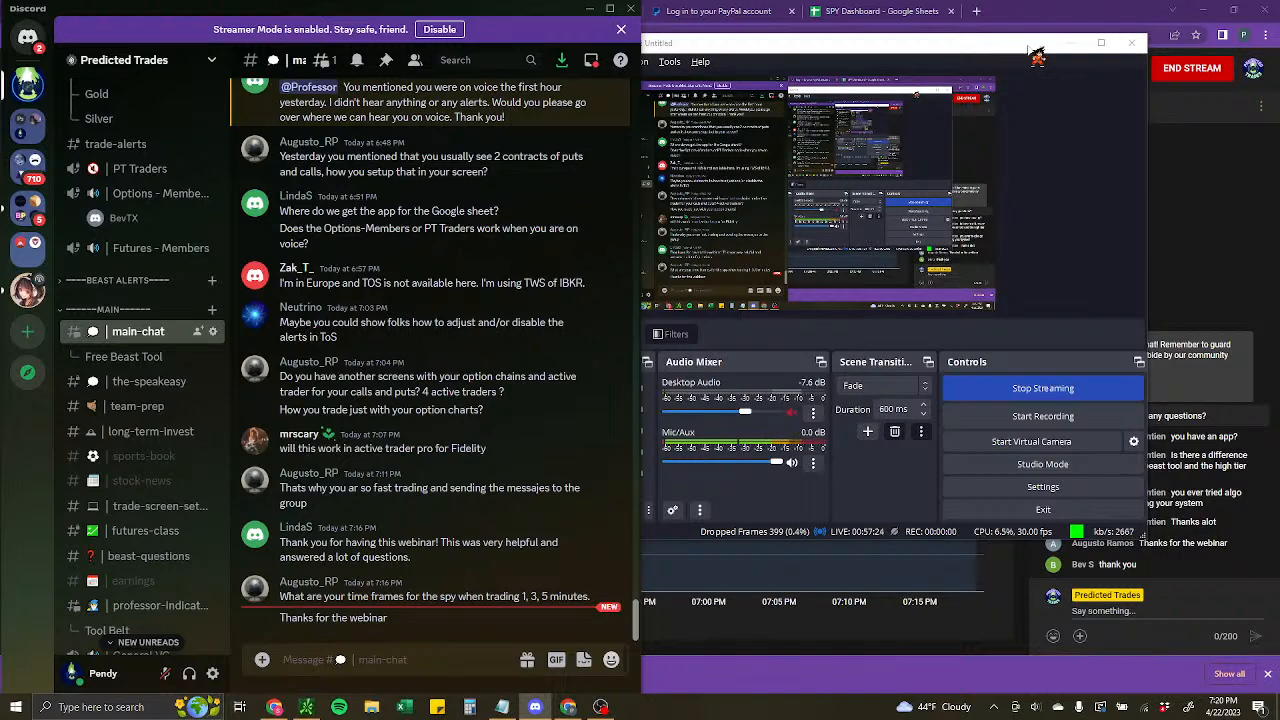
{"action": "left_click", "coordinate": [1071, 45]}
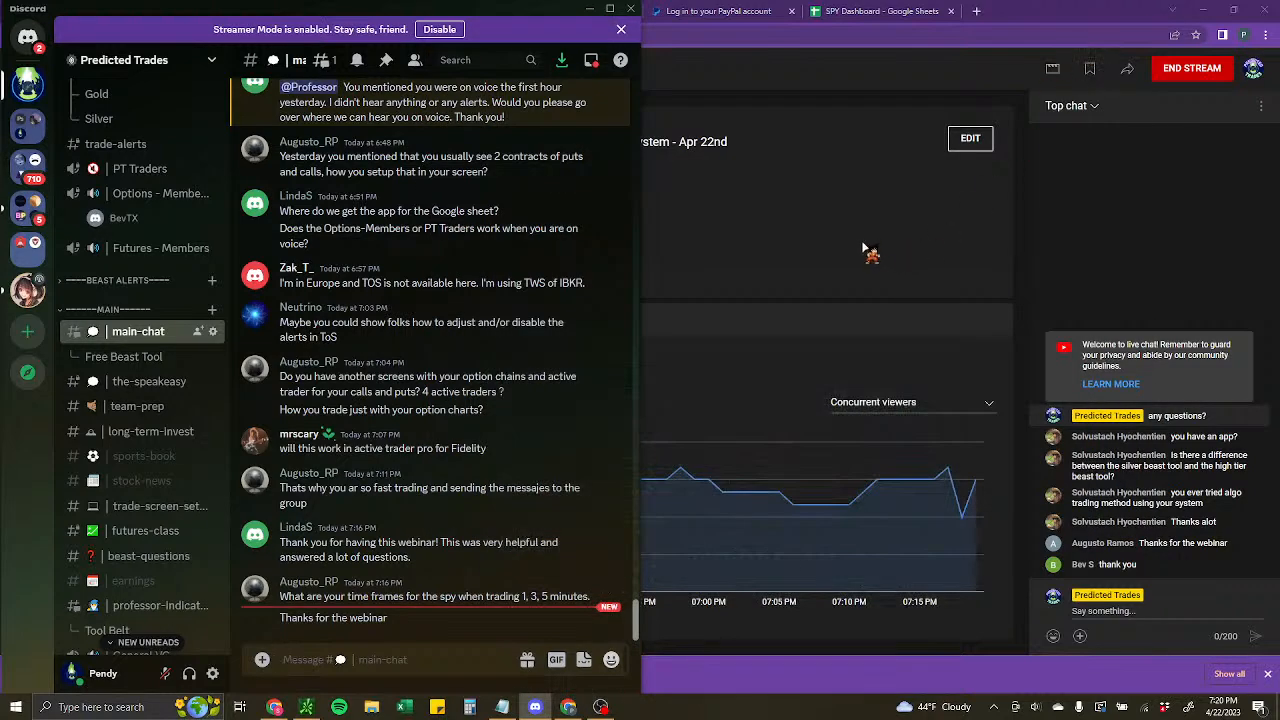